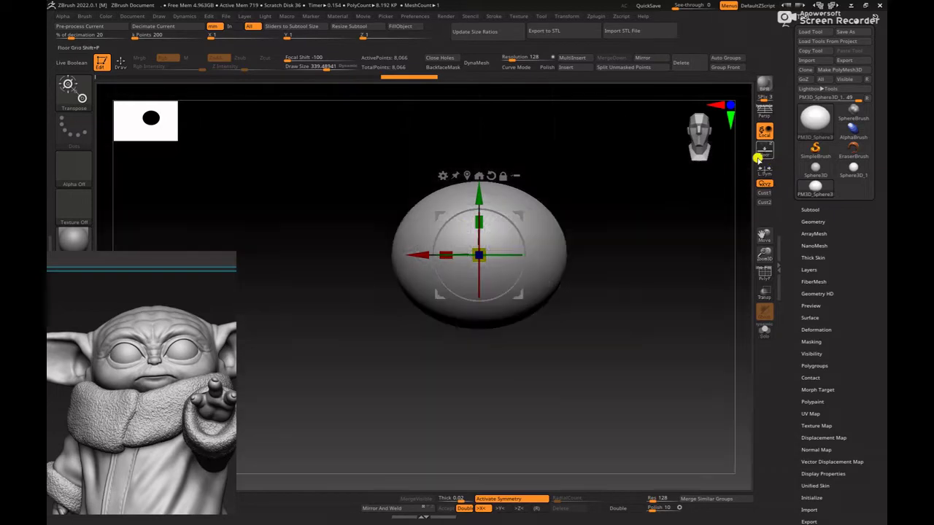
- Convert the flattened sphere to a DynaMesh at resolution 288
alt+drag(707, 188, 671, 167)
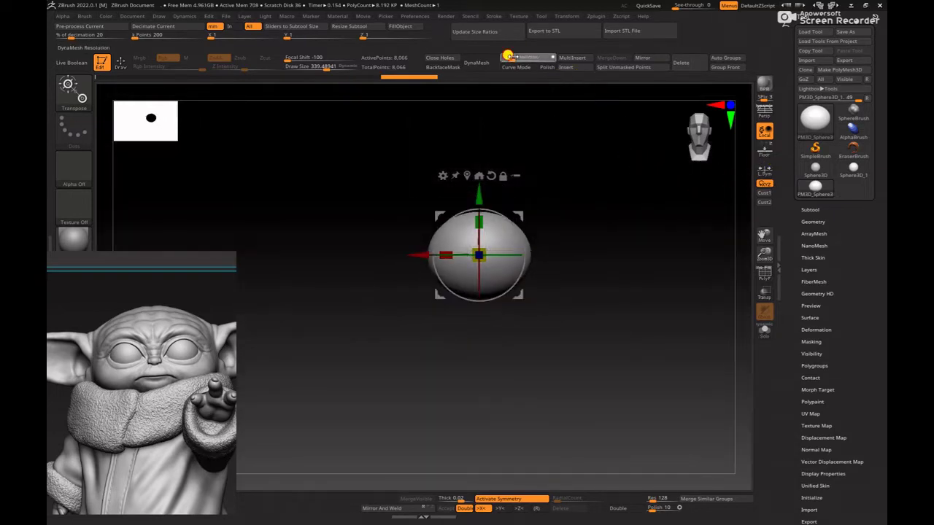
click(478, 63)
alt+drag(610, 186, 610, 220)
key(q)
key(space)
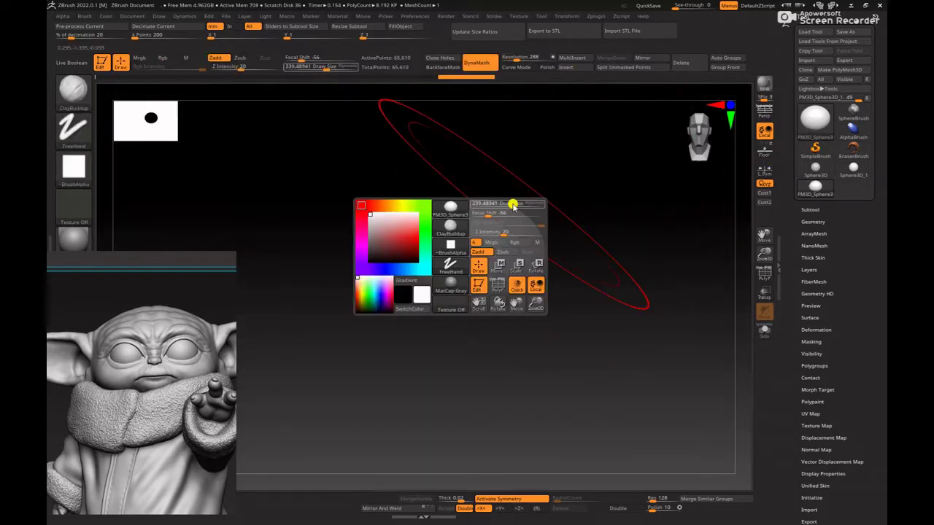
- Raise the DynaMesh resolution to 488, smooth the sphere's surface and remesh it
key(shift)
click(517, 59)
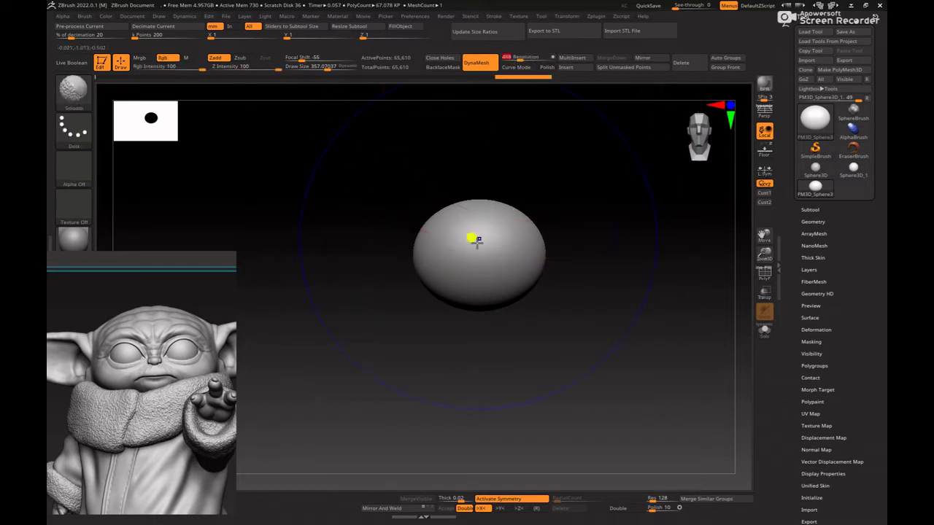
shift+drag(475, 240, 493, 248)
mouse_move(590, 211)
ctrl+mouse_down()
mouse_move(572, 257)
mouse_move(618, 253)
mouse_move(575, 242)
ctrl+mouse_up()
key(shift)
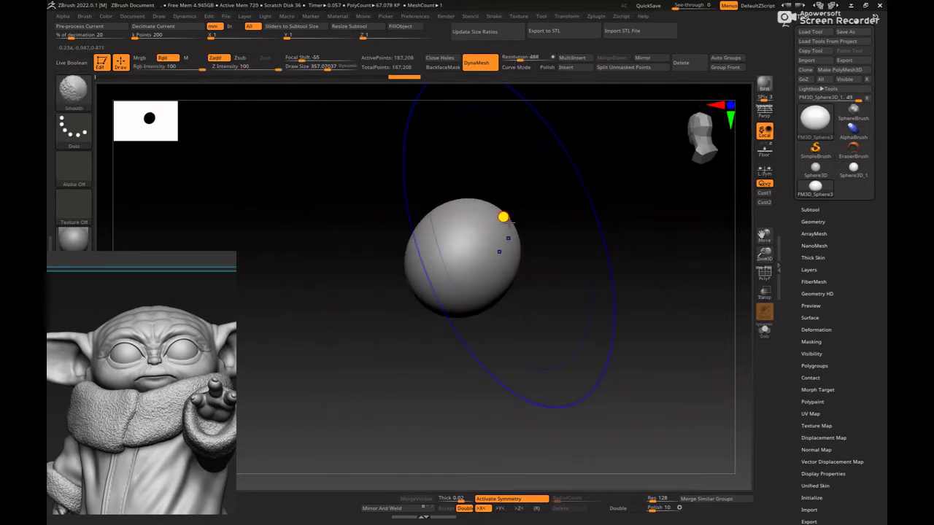
mouse_move(600, 285)
mouse_down()
mouse_move(583, 301)
mouse_move(595, 303)
mouse_move(505, 300)
mouse_move(524, 371)
mouse_move(562, 344)
mouse_up()
- Set up ClayBuildup with Alpha 01 at a draw size of about 99 and show the reference image behind the sphere
key(b)
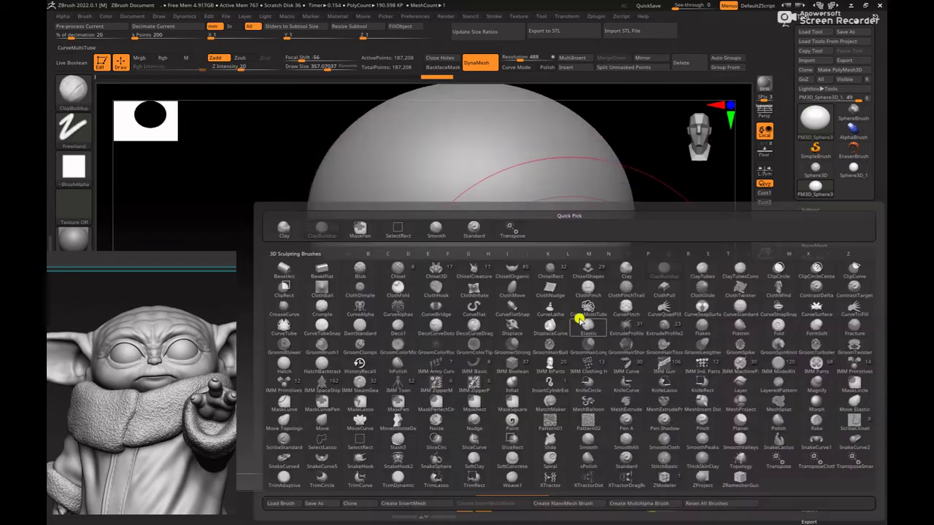
key(space)
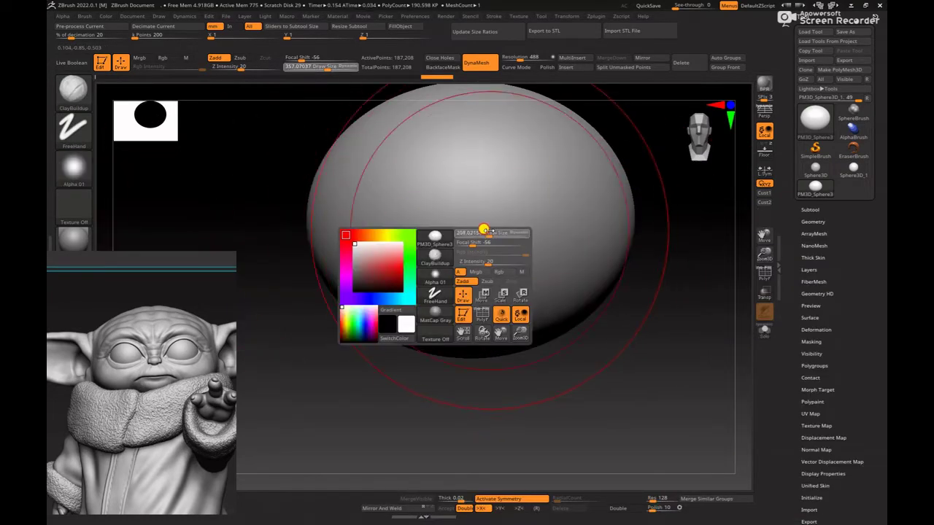
drag(476, 232, 486, 232)
click(768, 151)
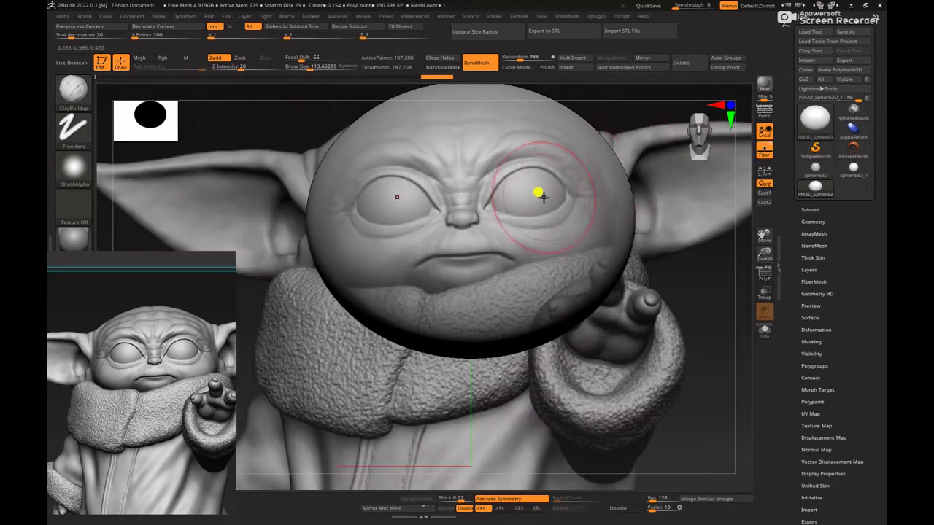
key(space)
drag(506, 196, 504, 195)
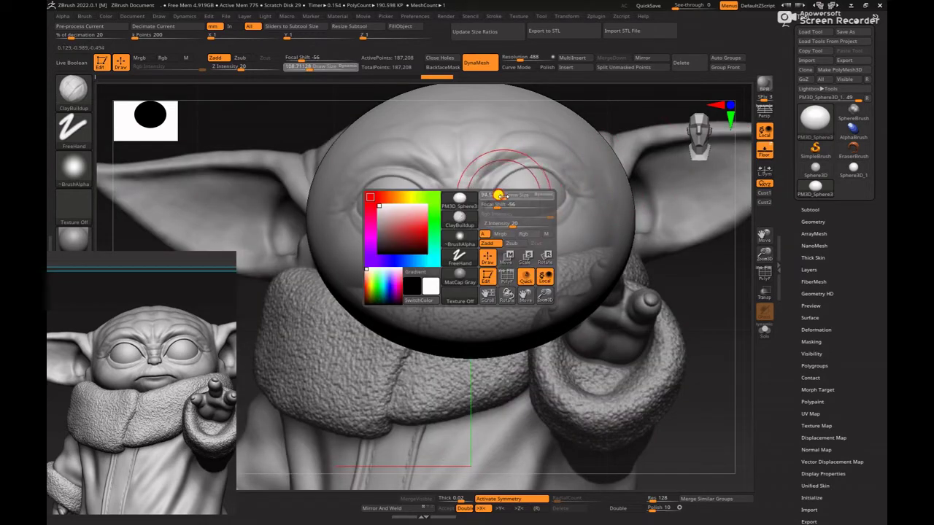
- Shift the sphere along X with symmetry off to match the reference face, and restore symmetry with local symmetry enabled
key(w)
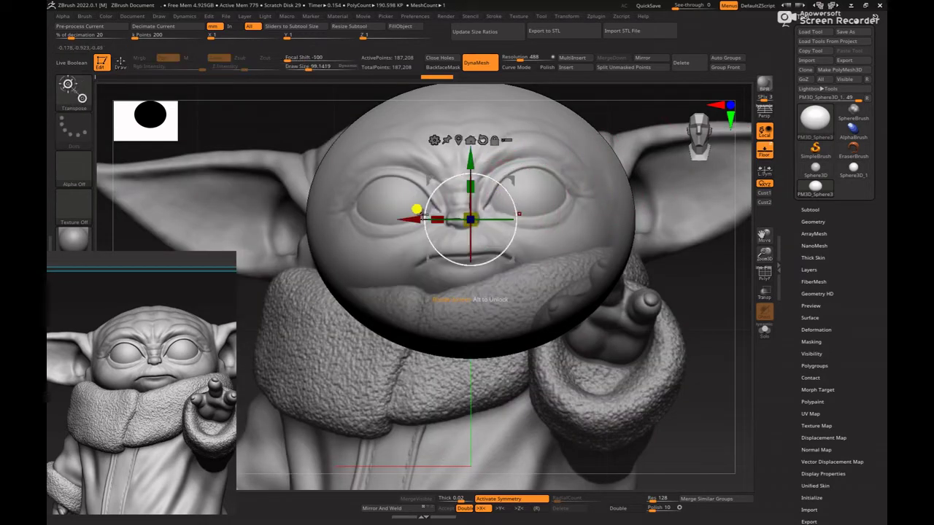
key(x)
drag(415, 218, 408, 218)
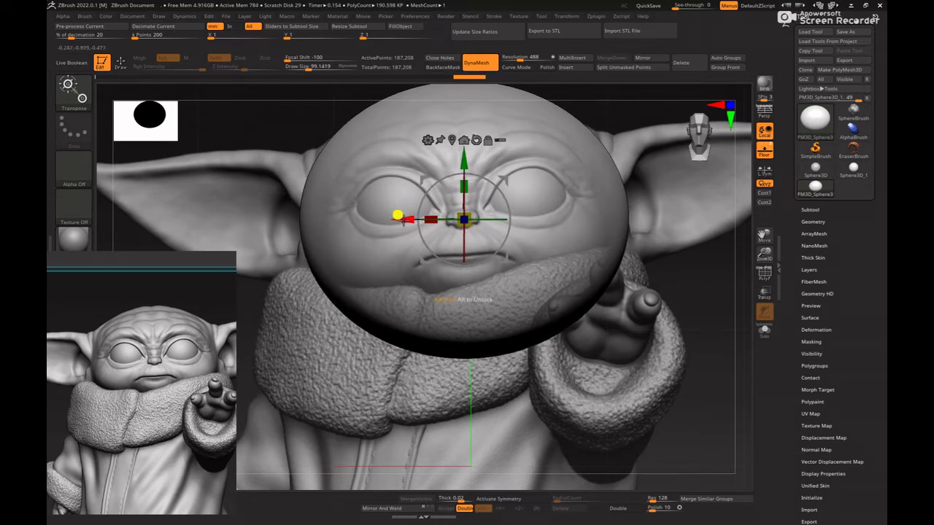
key(q)
click(764, 173)
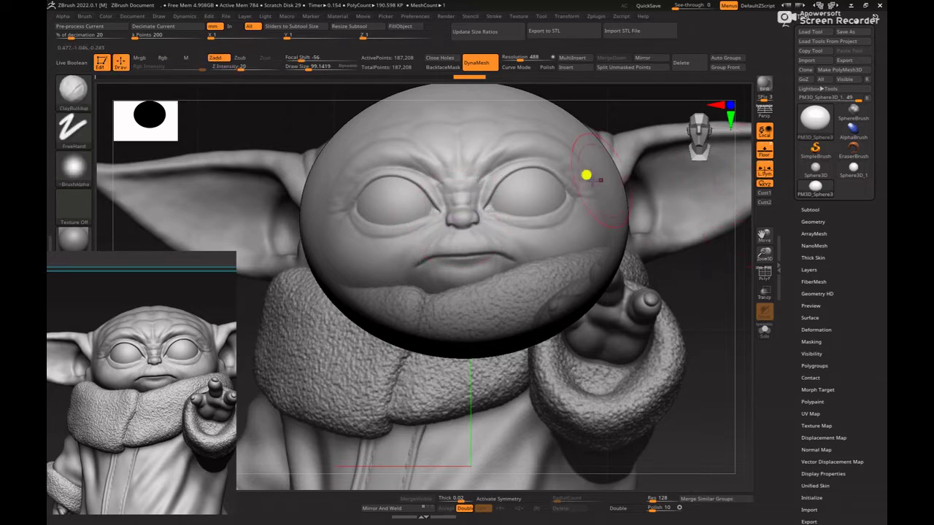
key(x)
- Carve the eye socket outlines over the reference using ClayBuildup at a draw size of about 33
key(space)
drag(495, 197, 490, 198)
alt+drag(698, 340, 665, 320)
key(space)
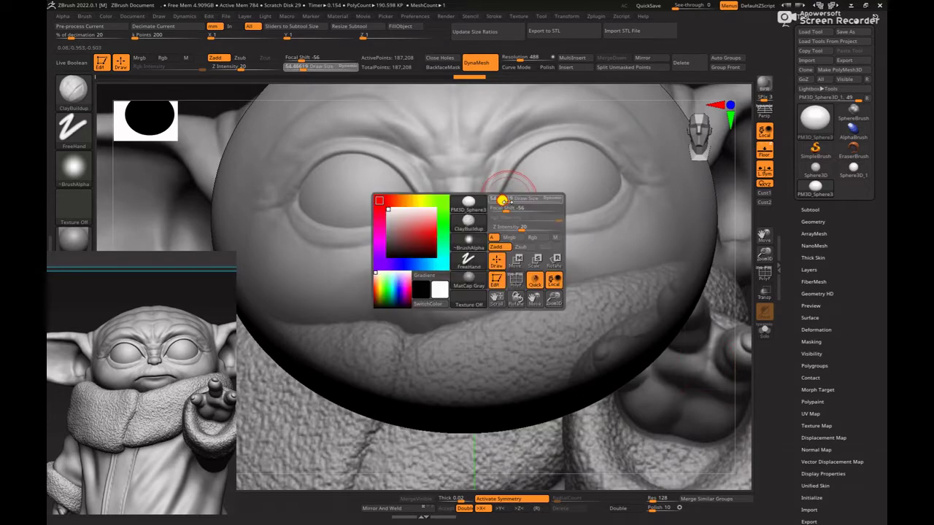
drag(507, 201, 504, 202)
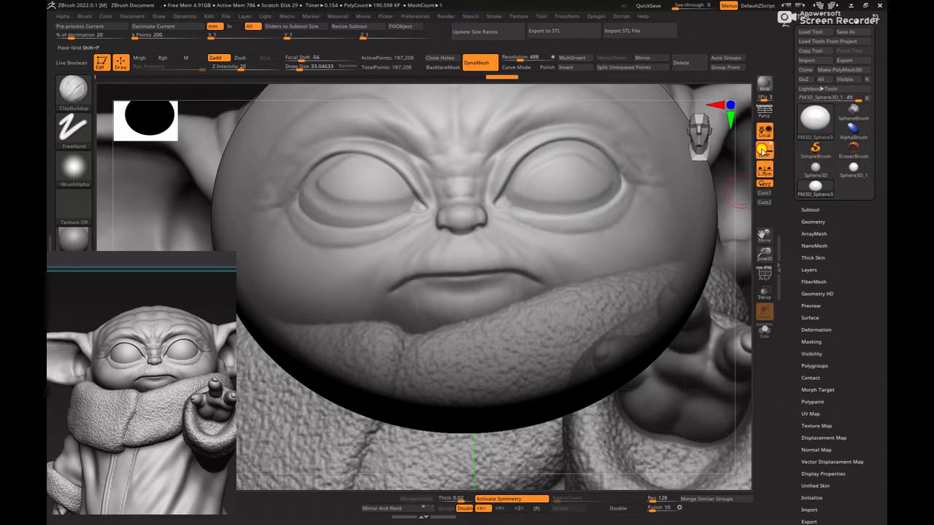
- Hide the reference, hollow out both eye sockets at a draw size of about 51 and remesh the head
click(764, 151)
key(space)
mouse_move(573, 165)
mouse_down()
mouse_move(522, 188)
mouse_move(524, 174)
mouse_move(512, 200)
mouse_move(517, 177)
mouse_move(500, 188)
mouse_move(528, 161)
mouse_move(578, 154)
mouse_move(521, 181)
mouse_move(580, 179)
mouse_move(521, 198)
mouse_move(595, 188)
mouse_move(606, 177)
mouse_move(509, 190)
mouse_move(578, 151)
mouse_move(514, 173)
mouse_move(548, 189)
mouse_move(568, 159)
mouse_move(545, 171)
mouse_up()
ctrl+drag(710, 399, 704, 376)
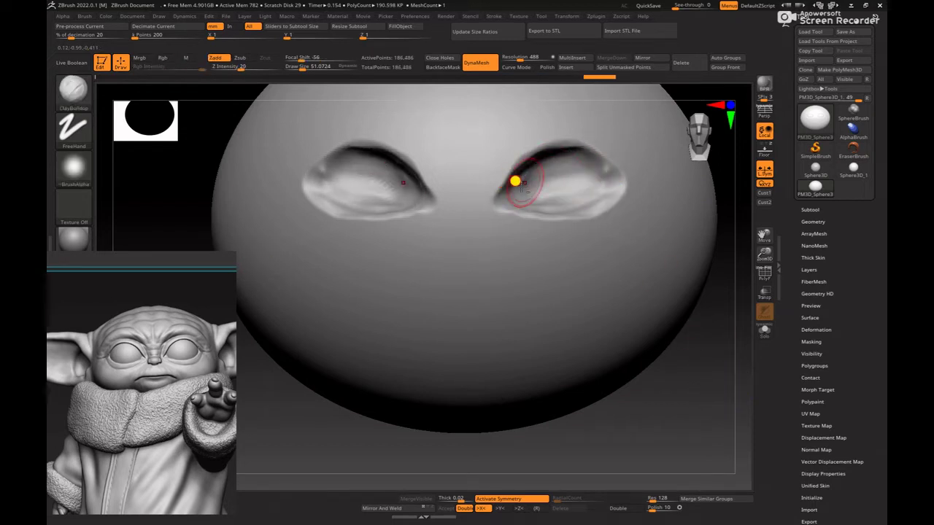
- Deepen the inner corners and upper edges of the eye sockets at a draw size of about 42, and smooth the hollows
mouse_move(515, 181)
mouse_down()
mouse_move(519, 202)
mouse_move(491, 200)
mouse_move(518, 205)
mouse_up()
key(space)
key(bracketright)
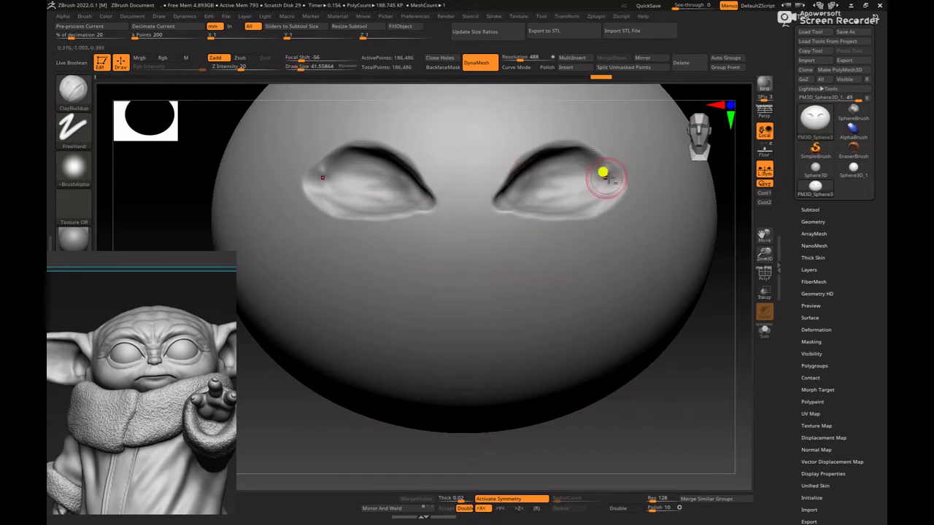
mouse_move(591, 156)
mouse_down()
mouse_move(528, 161)
mouse_move(556, 175)
mouse_move(565, 202)
mouse_move(578, 203)
mouse_move(588, 183)
mouse_move(583, 158)
mouse_move(555, 171)
mouse_up()
key(shift)
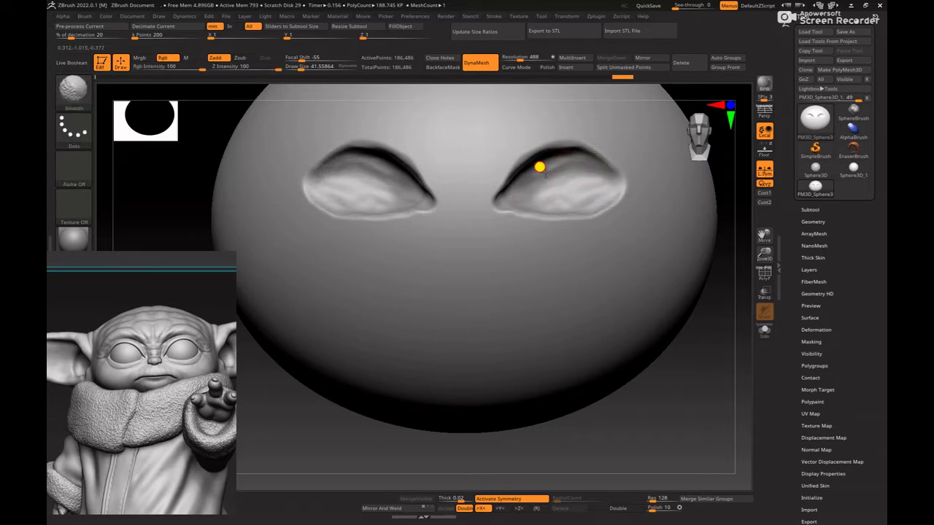
shift+drag(608, 208, 589, 203)
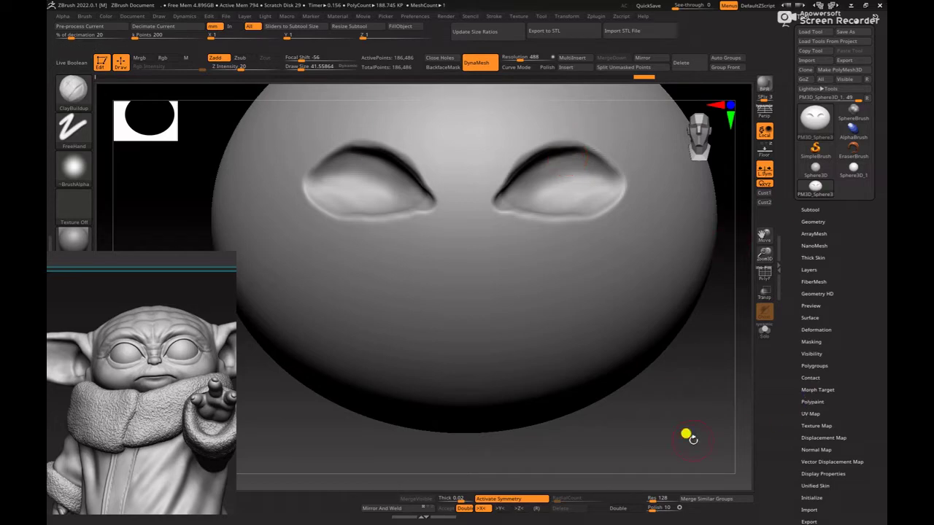
- Show the reference again and reshape the upper rims of the eye sockets with the Move brush
mouse_move(688, 435)
ctrl+right_down()
mouse_move(639, 385)
mouse_move(569, 375)
mouse_move(686, 365)
mouse_move(726, 324)
ctrl+right_up()
mouse_move(726, 324)
alt+right_down()
mouse_move(710, 351)
mouse_move(656, 348)
mouse_move(711, 368)
mouse_move(706, 357)
alt+right_up()
key(shift+p)
key(b)
key(m)
key(v)
key(space)
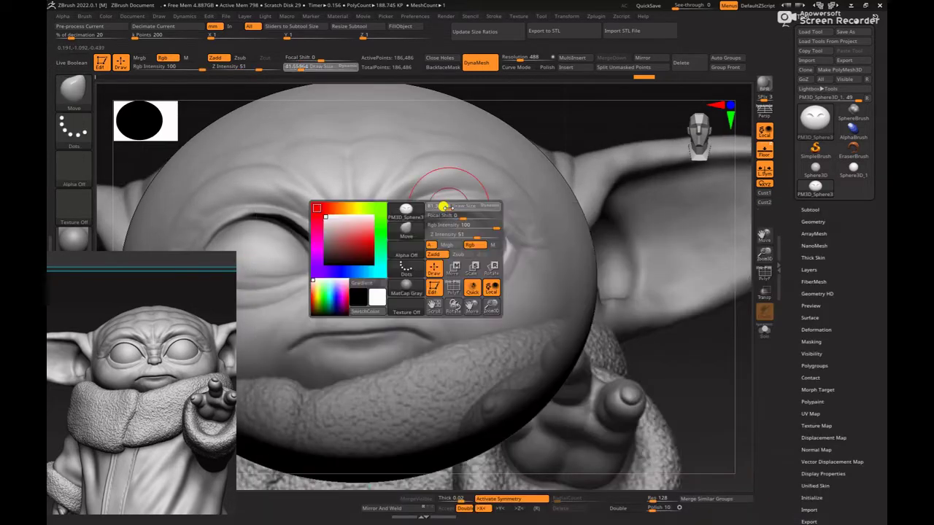
click(443, 205)
drag(420, 204, 460, 209)
- Fit the inner corners and lower rims of the eye sockets to the reference using Move at a draw size of about 69
key(space)
click(448, 213)
key(space)
click(459, 212)
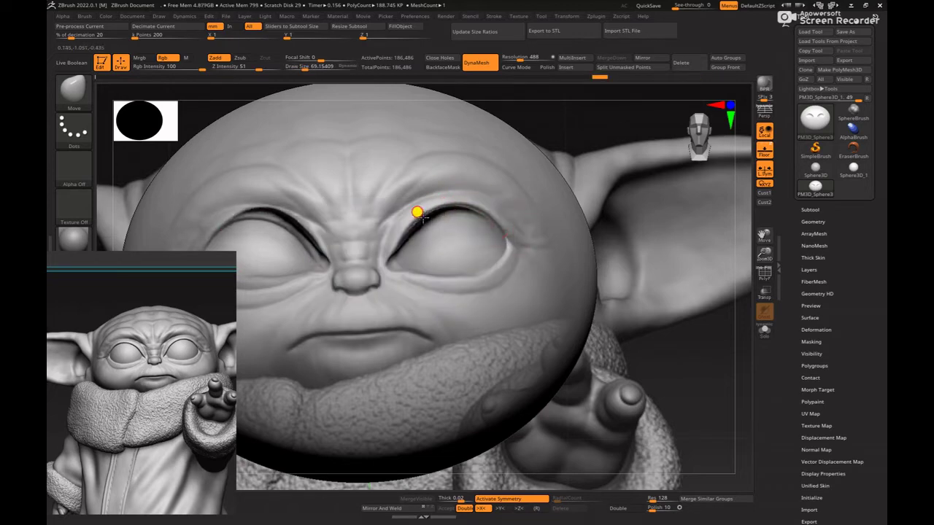
drag(416, 223, 415, 221)
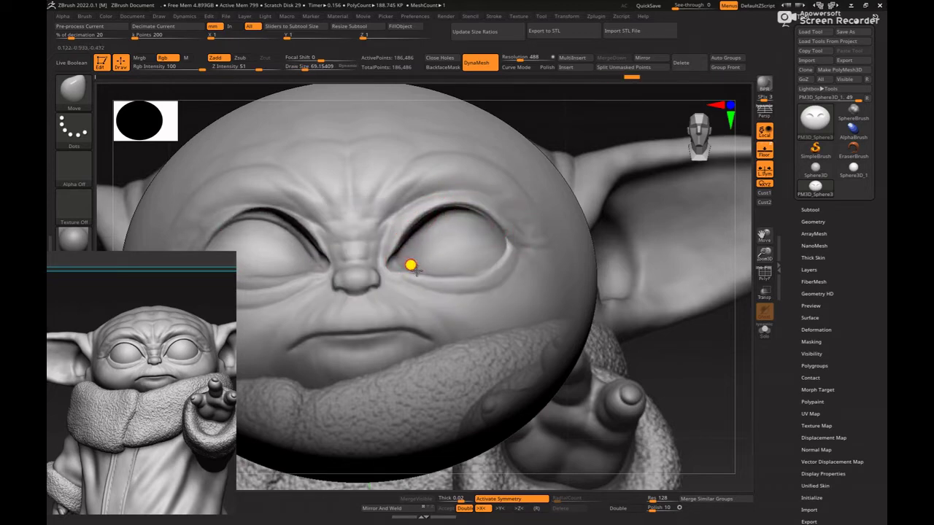
drag(416, 271, 416, 270)
drag(480, 277, 481, 272)
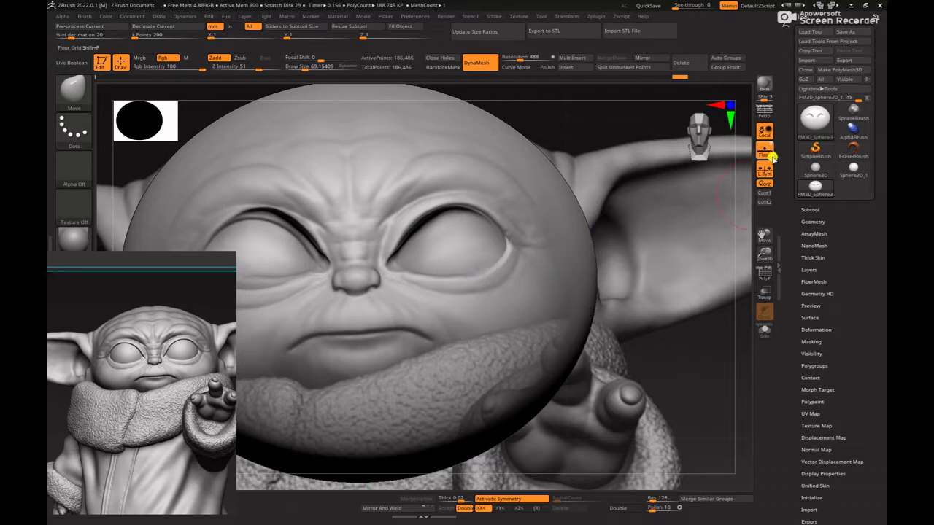
- Hide the reference and smooth the lower part of the eye sockets
click(768, 155)
mouse_move(676, 330)
alt+mouse_down()
mouse_move(617, 296)
mouse_move(651, 350)
mouse_move(648, 381)
alt+mouse_up()
shift+drag(459, 265, 497, 270)
alt+drag(704, 327, 671, 322)
- Switch to the ClayBuildup brush and display the reference image behind the head again
key(b)
click(566, 220)
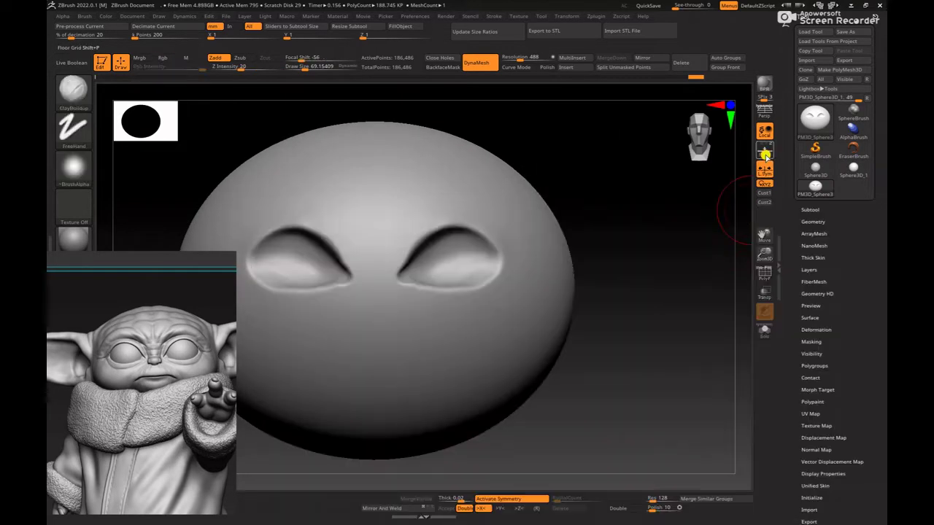
click(765, 152)
key(space)
click(394, 227)
key(space)
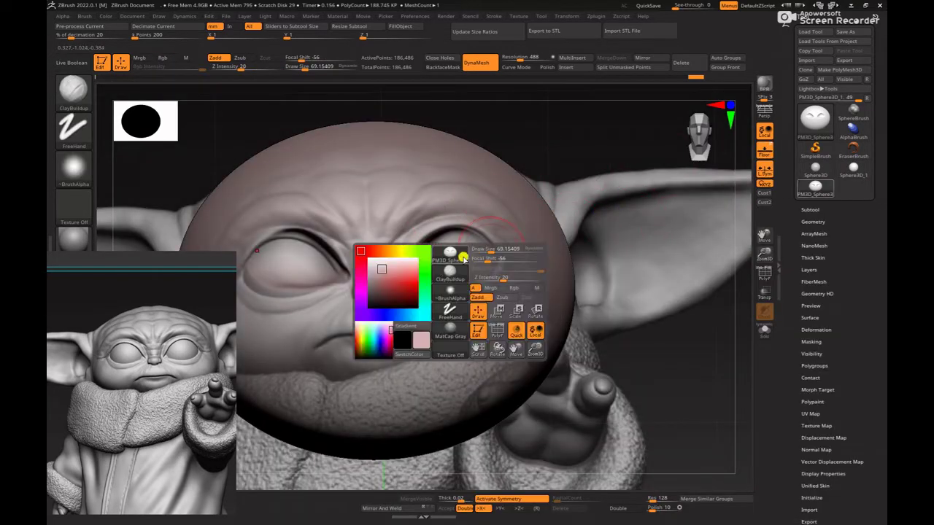
- Build up curved brow ridges above both eyes and around their outer corners at a draw size of about 54
drag(374, 251, 418, 203)
key(space)
click(429, 237)
key(space)
click(415, 208)
drag(389, 238, 420, 204)
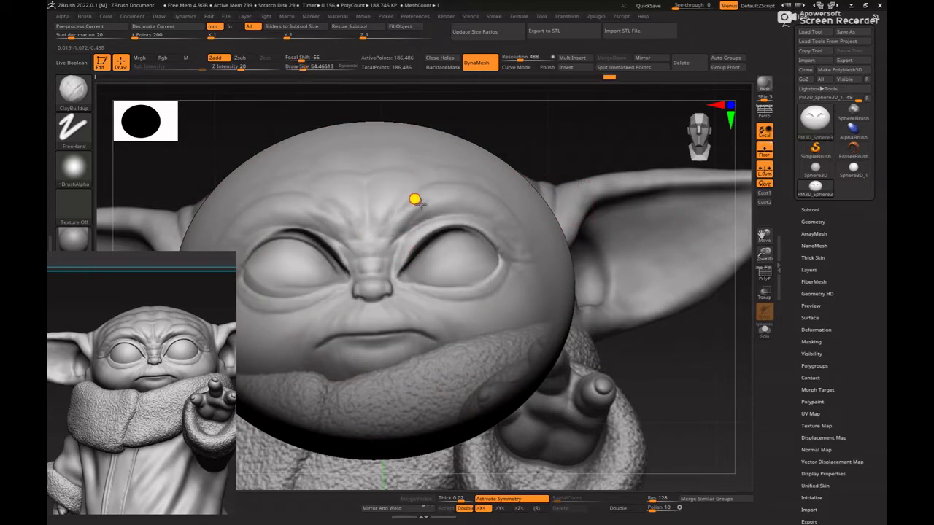
drag(509, 219, 523, 244)
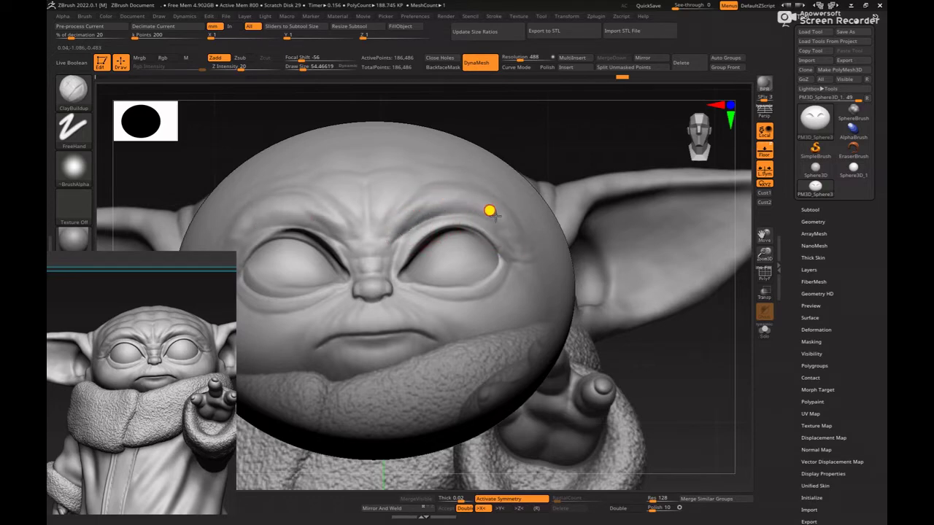
drag(495, 216, 517, 239)
- Carve a crease between the brow ridges and upper eyelids using DamStandard with LazyMouse at a draw size of about 33
key(b)
key(d)
key(s)
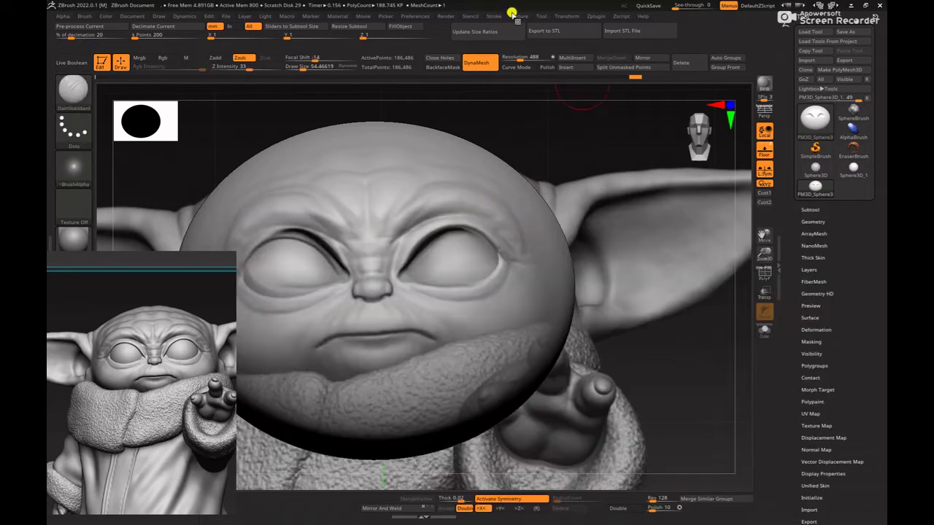
click(496, 16)
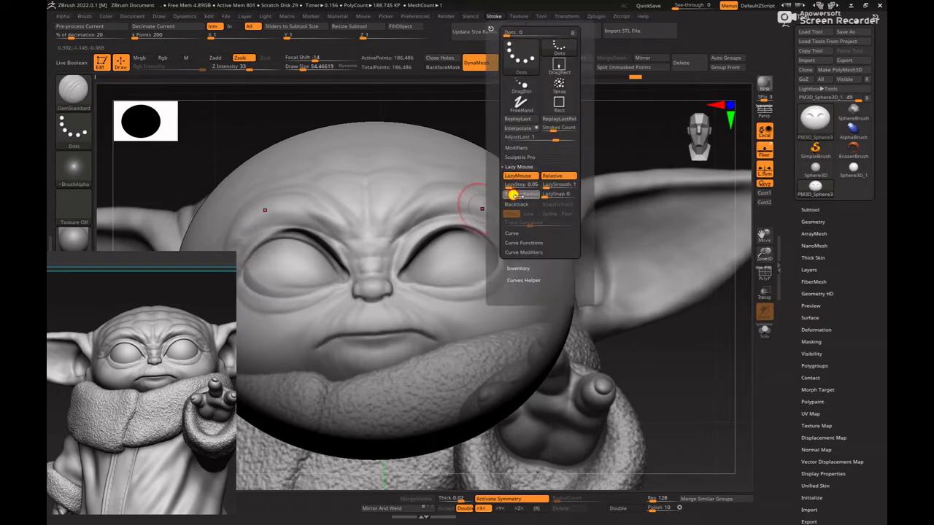
key(space)
click(395, 237)
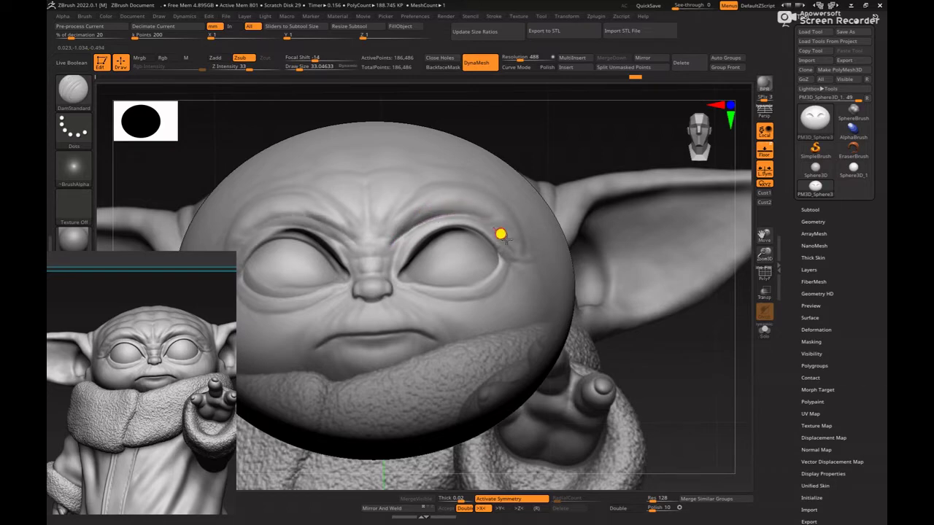
- Hide the reference and build up the upper eyelid folds out to the outer corners using ClayBuildup at size 51
click(768, 152)
mouse_move(634, 204)
alt+mouse_down()
mouse_move(649, 197)
mouse_move(612, 197)
alt+mouse_up()
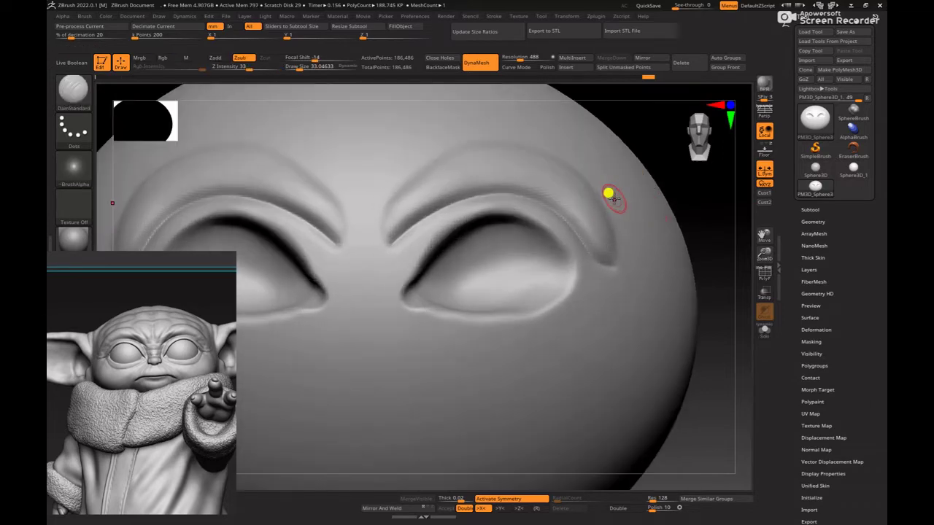
key(b)
key(c)
key(b)
key(s)
click(437, 215)
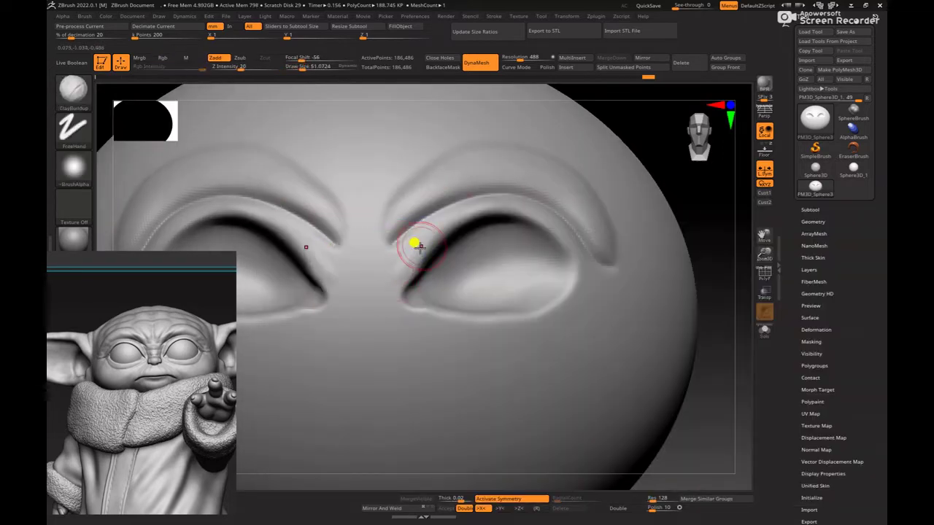
mouse_move(421, 248)
mouse_down()
mouse_move(442, 216)
mouse_move(465, 208)
mouse_move(432, 233)
mouse_move(517, 206)
mouse_move(582, 258)
mouse_move(619, 273)
mouse_up()
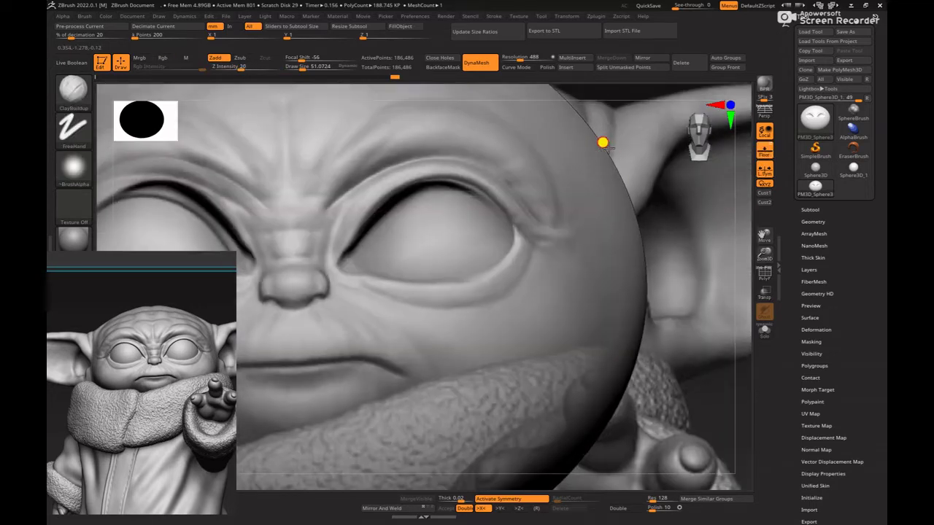
- Build up the nose tip and nostrils over the reference between the eyes, and hide the reference
alt+drag(711, 276, 832, 266)
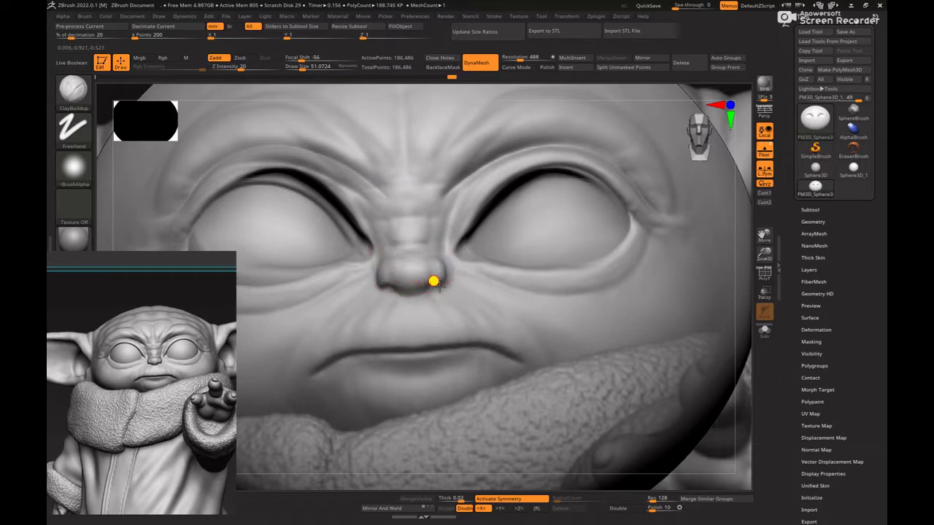
click(765, 154)
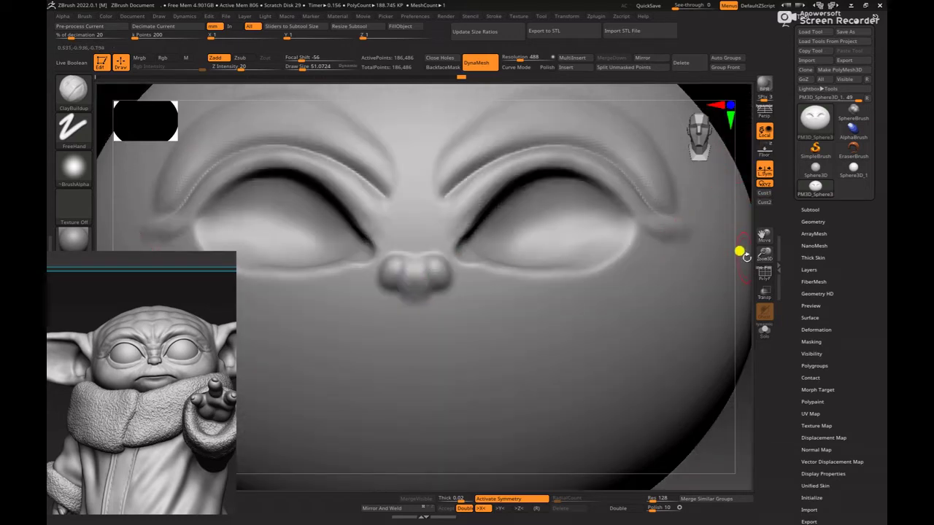
- Reduce the head's depth along the Z axis to a scale of about 0.81
mouse_move(737, 245)
alt+mouse_down()
mouse_move(629, 231)
mouse_move(648, 232)
mouse_move(664, 284)
mouse_move(576, 237)
alt+mouse_up()
key(w)
drag(392, 268, 376, 267)
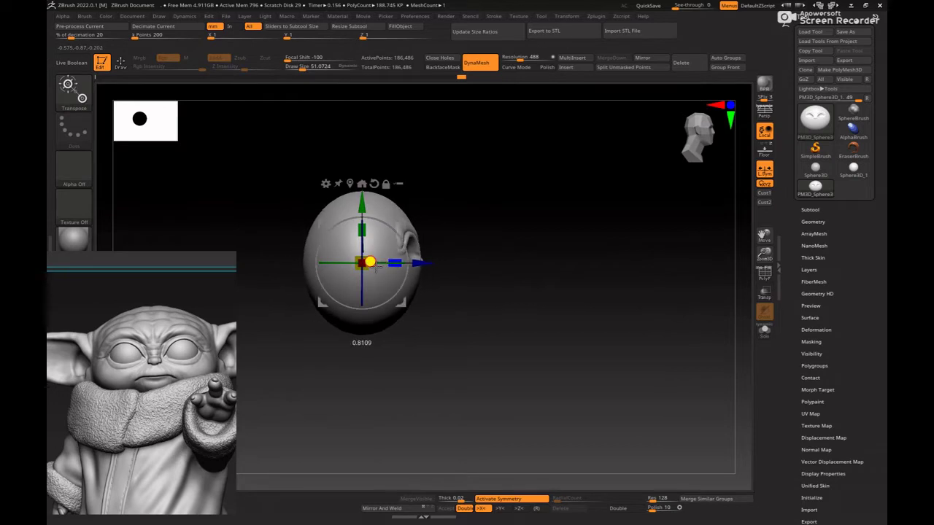
mouse_move(522, 275)
shift+mouse_down()
mouse_move(539, 262)
mouse_move(583, 312)
shift+mouse_up()
key(q)
- Build up the nose bridge between the eyes with ClayBuildup at a draw size of about 129
mouse_move(618, 280)
alt+mouse_down()
mouse_move(639, 299)
mouse_move(699, 310)
alt+mouse_up()
key(space)
drag(454, 199, 463, 199)
mouse_move(404, 246)
mouse_down()
mouse_move(412, 205)
mouse_move(402, 190)
mouse_move(388, 234)
mouse_up()
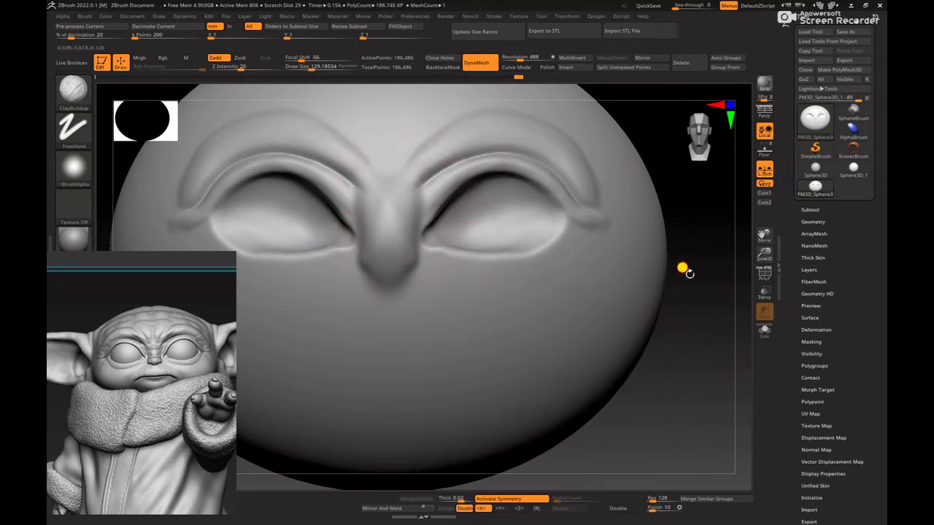
- Reshape the front of the face in profile with the Move brush at a draw size of about 289
alt+drag(682, 267, 630, 282)
key(F1)
key(v)
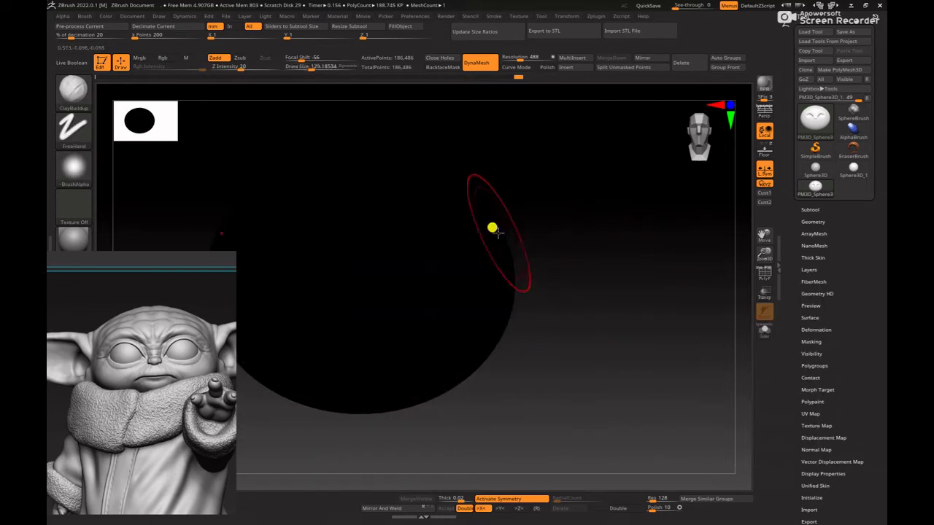
key(space)
drag(493, 229, 518, 230)
key(v)
key(b)
key(m)
key(v)
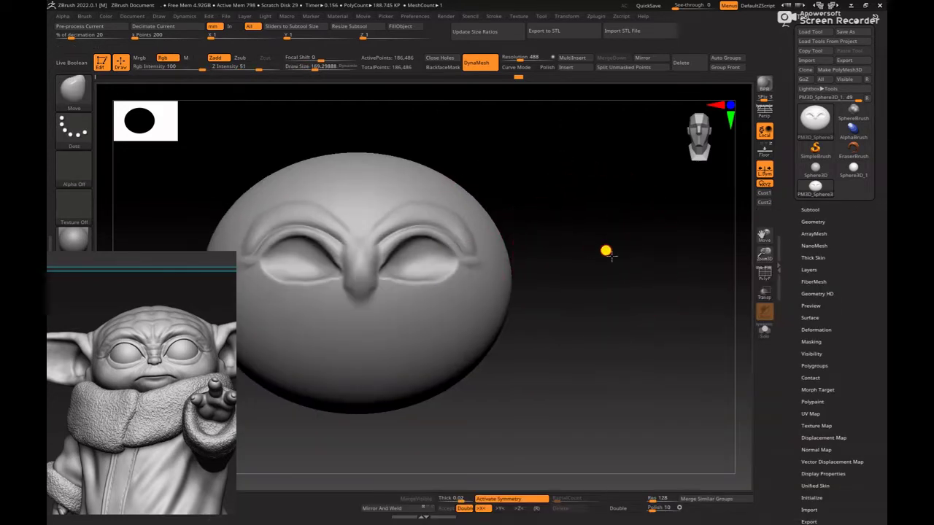
shift+drag(605, 251, 548, 236)
alt+drag(441, 216, 524, 220)
key(space)
drag(389, 221, 444, 219)
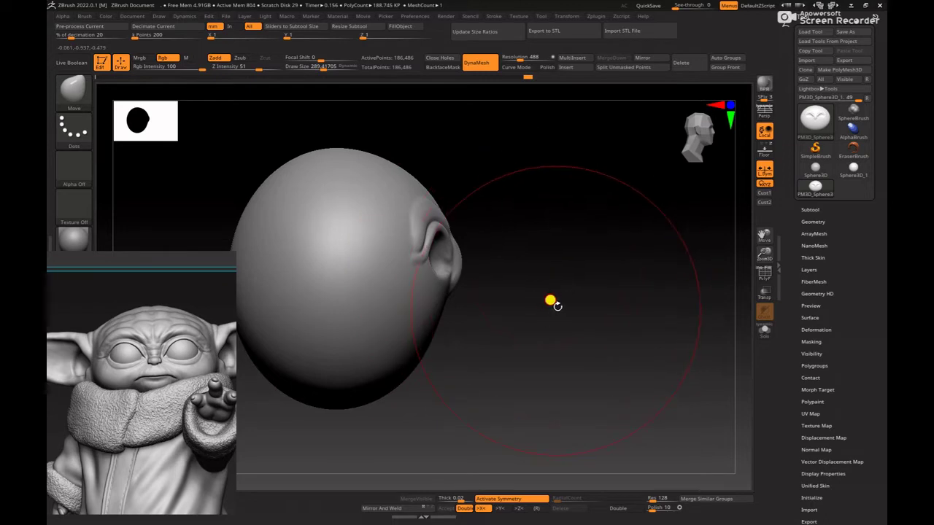
- Pull the nose forward in profile with the Move brush at a draw size of about 169
alt+drag(550, 300, 560, 240)
key(space)
click(440, 256)
drag(431, 274, 442, 276)
mouse_move(547, 283)
mouse_down()
mouse_move(503, 284)
mouse_move(476, 294)
mouse_move(485, 297)
mouse_up()
mouse_move(596, 316)
shift+mouse_down()
mouse_move(618, 344)
mouse_move(603, 367)
shift+mouse_up()
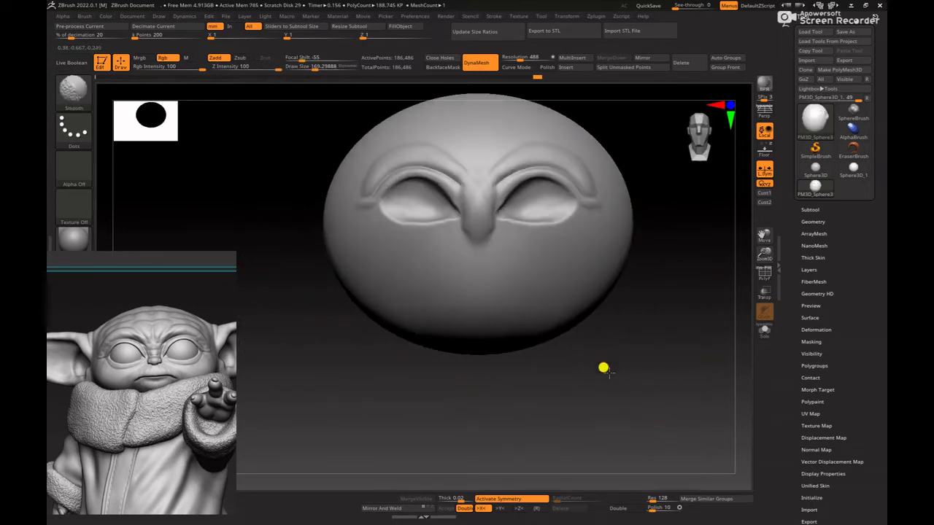
- Carve the mouth line over the reference with the DamStandard brush at a draw size of about 42
mouse_move(694, 351)
alt+mouse_down()
mouse_move(565, 340)
mouse_move(623, 391)
alt+mouse_up()
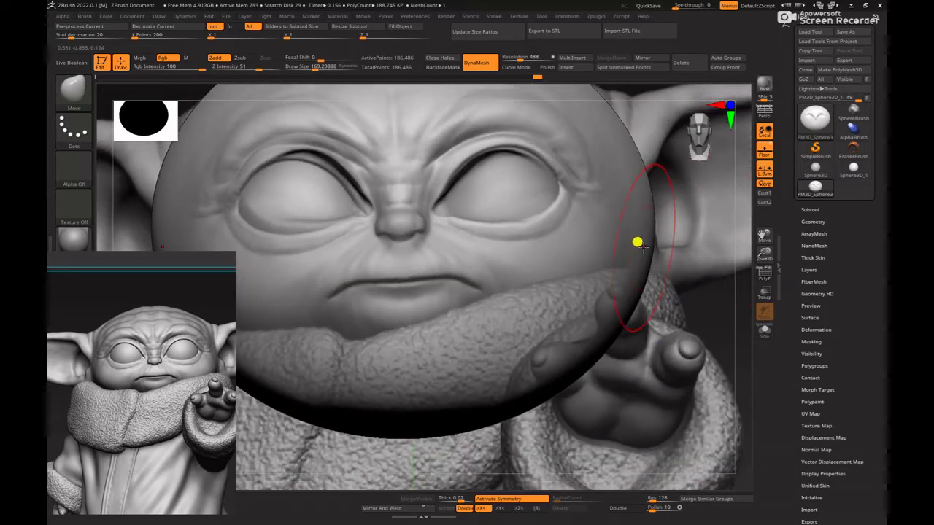
key(b)
key(d)
key(s)
key(space)
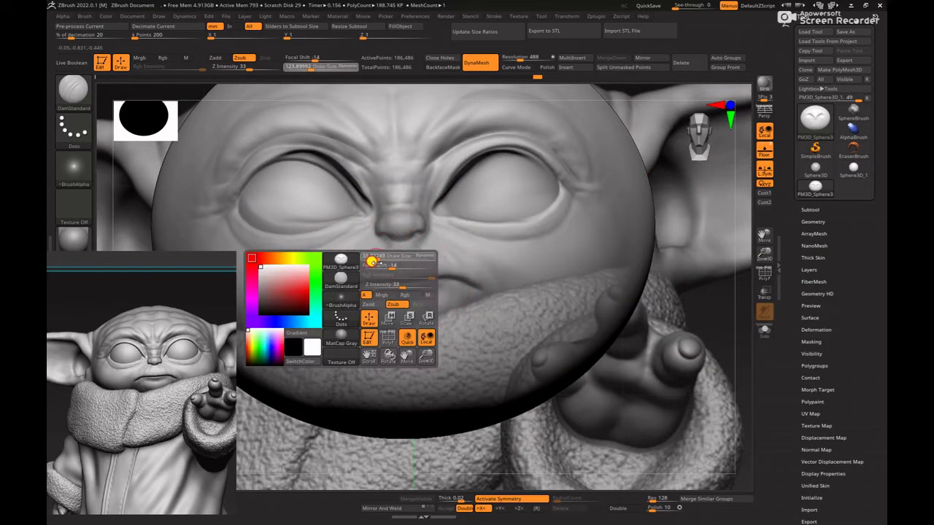
drag(375, 263, 378, 263)
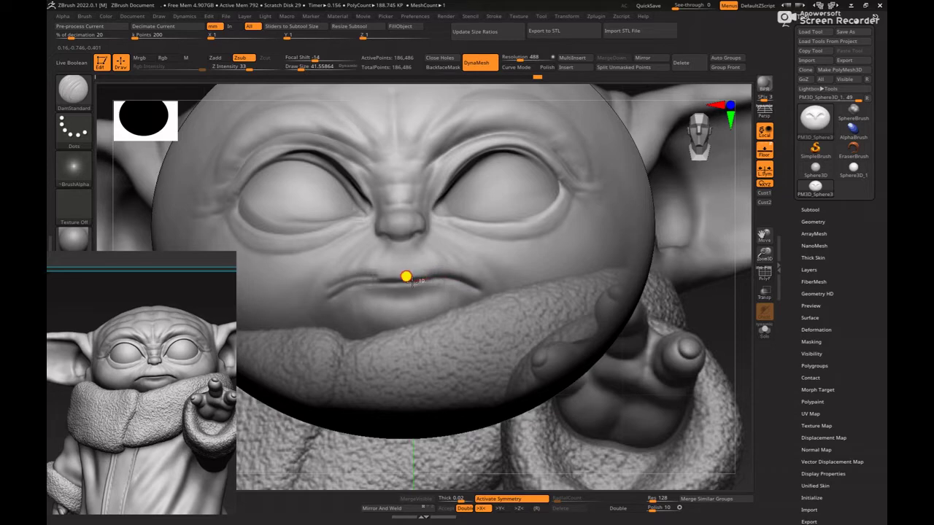
key(ctrl+z)
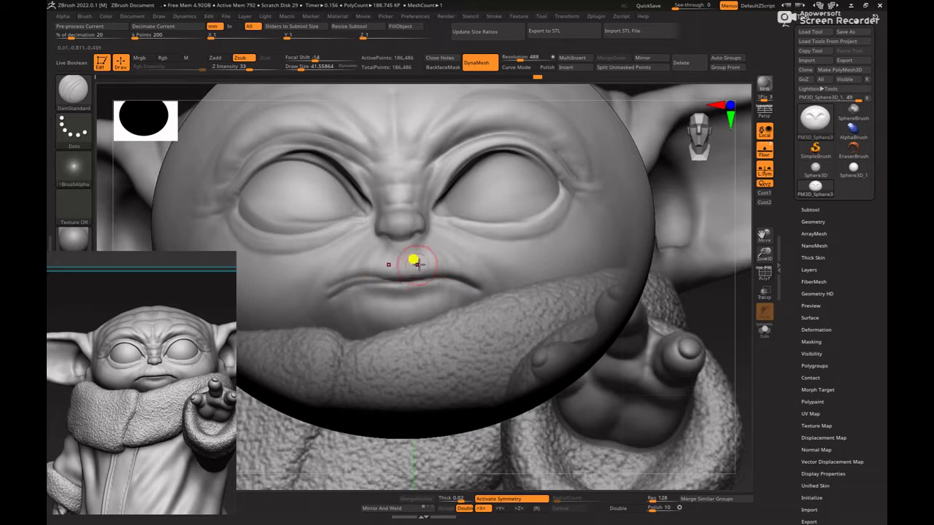
- Carve the underside of the nose over the reference with DamStandard at a draw size of about 19, and hide the reference
key(space)
drag(417, 227, 409, 225)
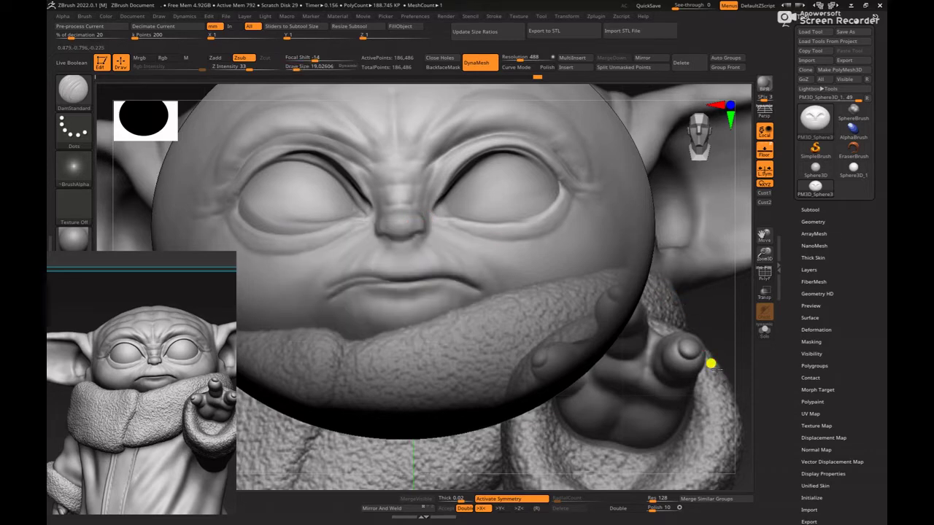
ctrl+right_drag(715, 368, 613, 232)
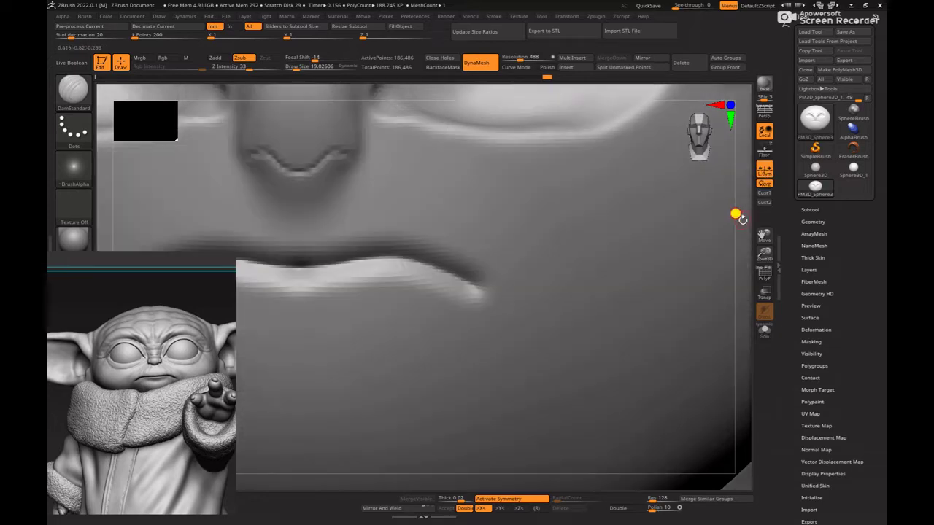
- Build up the nose tip and the ridge beneath it with ClayBuildup at a draw size of about 81
mouse_move(735, 212)
alt+mouse_down()
mouse_move(511, 180)
mouse_move(605, 275)
mouse_move(660, 367)
alt+mouse_up()
key(b)
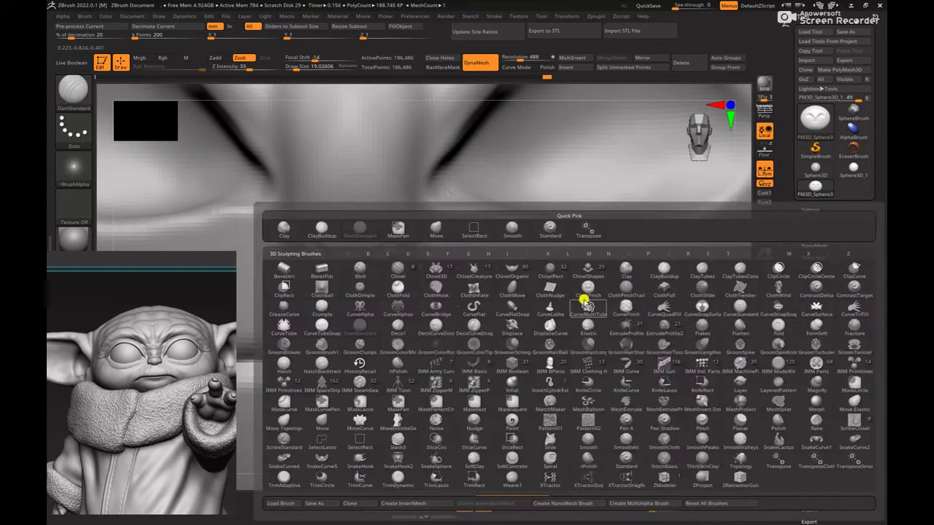
key(c)
key(b)
key(space)
key(space)
mouse_move(374, 277)
mouse_down()
mouse_move(389, 262)
mouse_move(351, 273)
mouse_move(404, 248)
mouse_move(369, 263)
mouse_move(413, 254)
mouse_move(373, 264)
mouse_up()
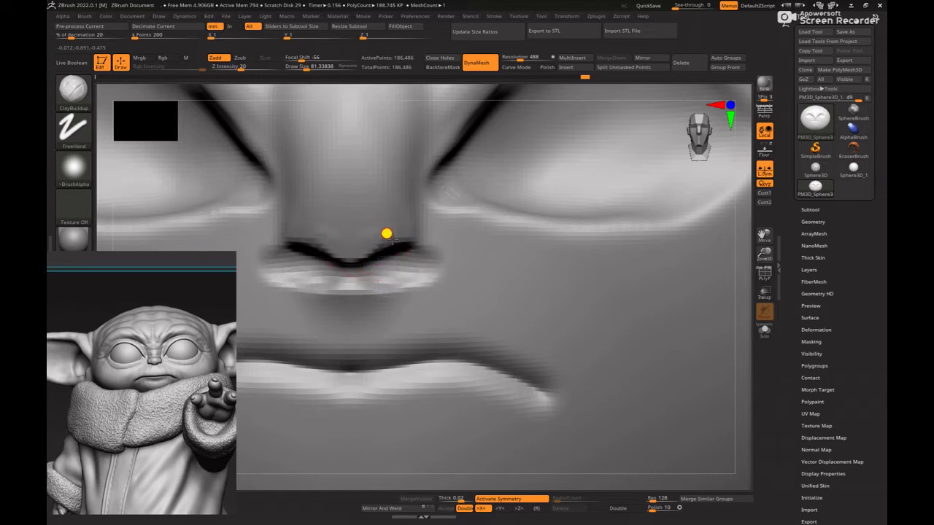
drag(386, 233, 377, 234)
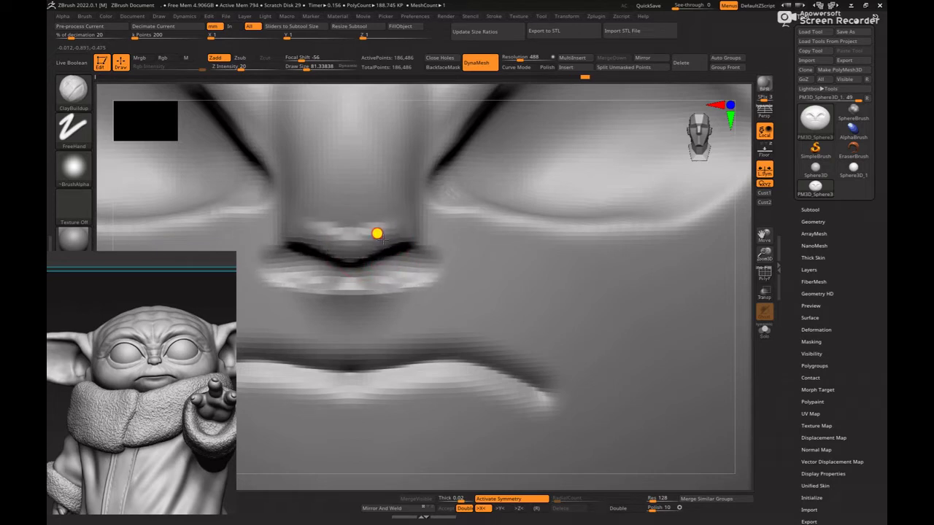
- Build up the nose bridge and the nostril wings with ClayBuildup, finishing at a draw size of about 95
right_click(356, 179)
click(358, 200)
drag(352, 168, 351, 209)
right_click(383, 186)
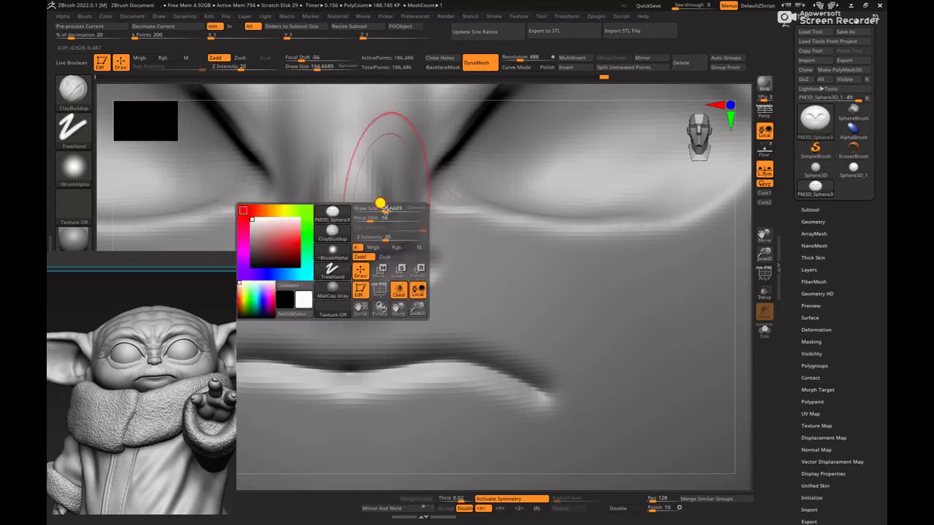
click(382, 205)
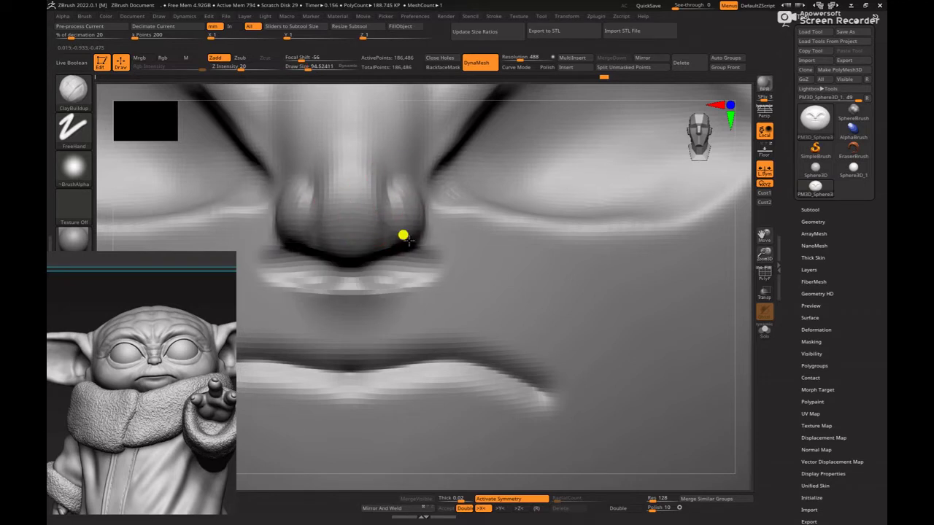
- Remesh the head with DynaMesh and smooth the nose bridge
ctrl+right_drag(580, 159, 582, 229)
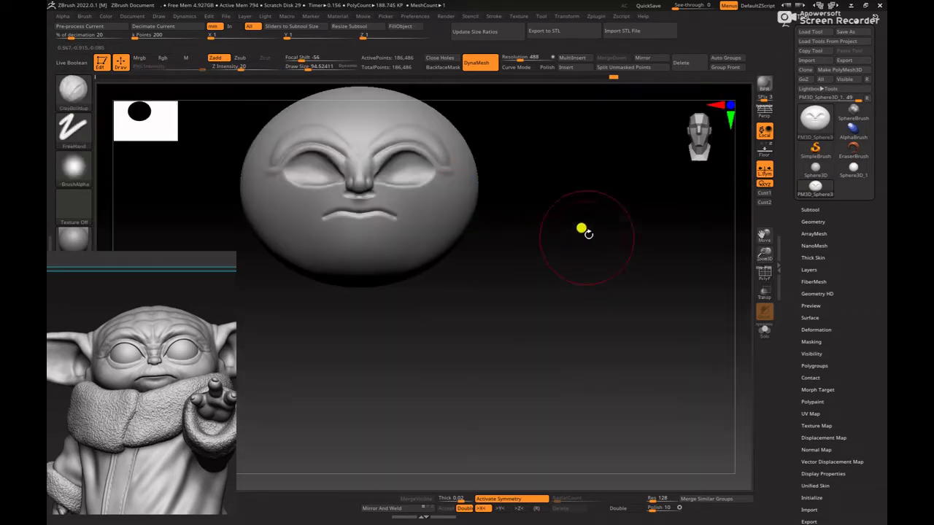
ctrl+drag(581, 229, 530, 219)
ctrl+right_drag(530, 219, 525, 164)
shift+drag(356, 149, 351, 165)
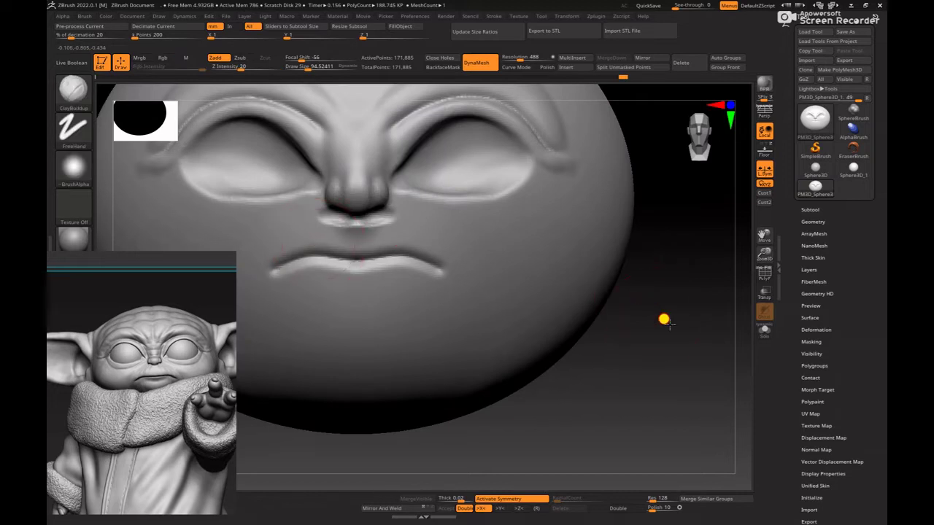
- Build up the upper lip from the nose base out to the mouth corners with ClayBuildup at size about 95
mouse_move(663, 319)
alt+mouse_down()
mouse_move(642, 309)
mouse_move(667, 323)
alt+mouse_up()
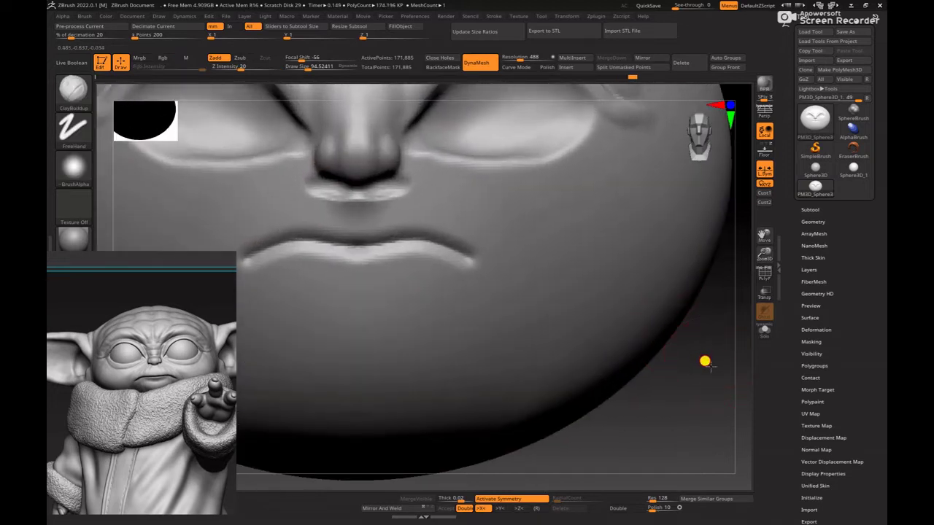
mouse_move(710, 366)
alt+mouse_down()
mouse_move(669, 320)
mouse_move(695, 341)
mouse_move(682, 307)
mouse_move(653, 357)
mouse_move(722, 327)
alt+mouse_up()
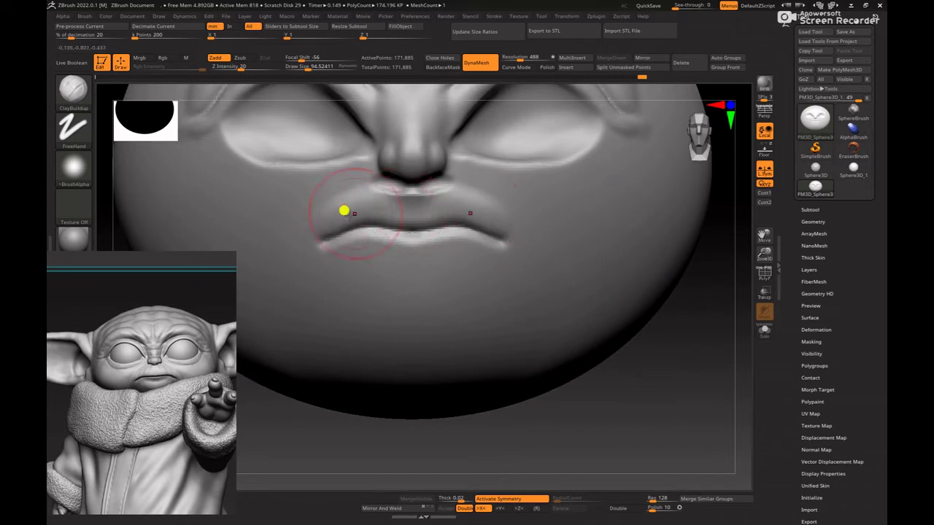
drag(395, 210, 343, 225)
key([)
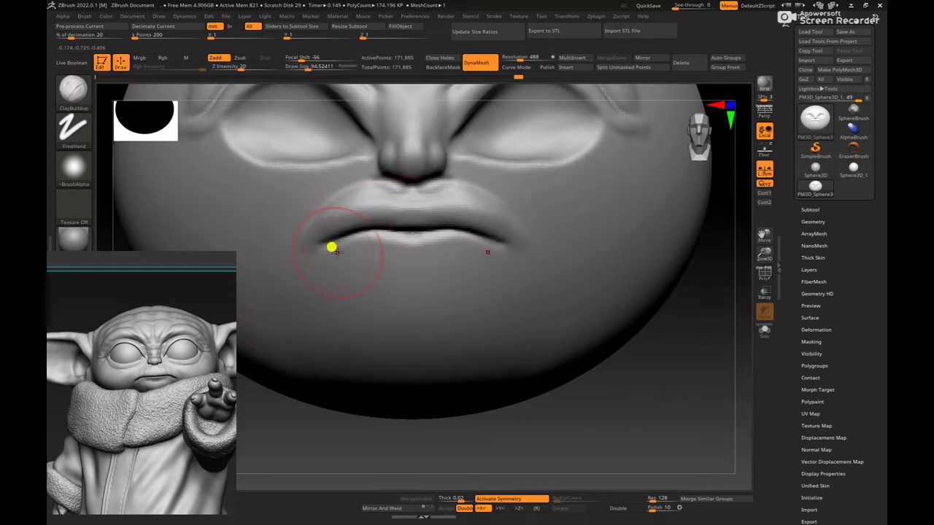
- Build up the lower lip against the reference, reducing the ClayBuildup draw size to about 73
drag(326, 253, 367, 254)
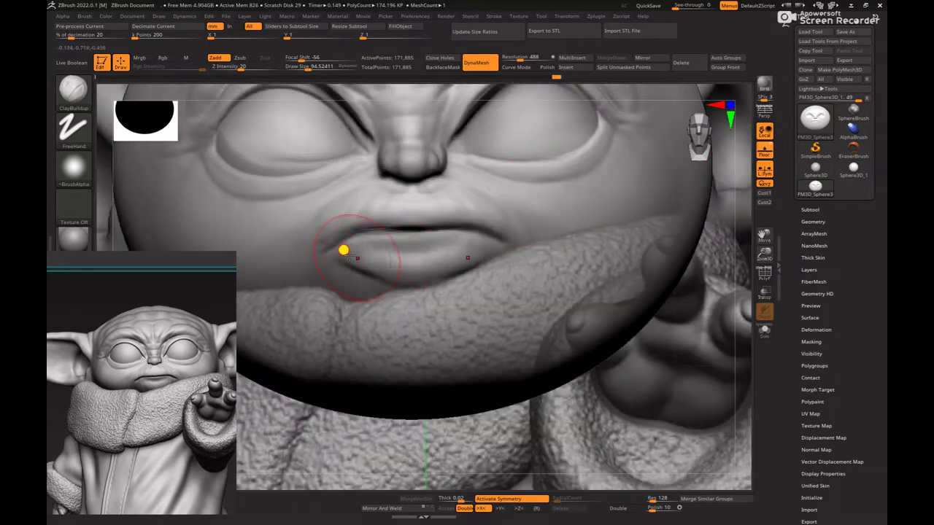
key(space)
drag(388, 251, 371, 252)
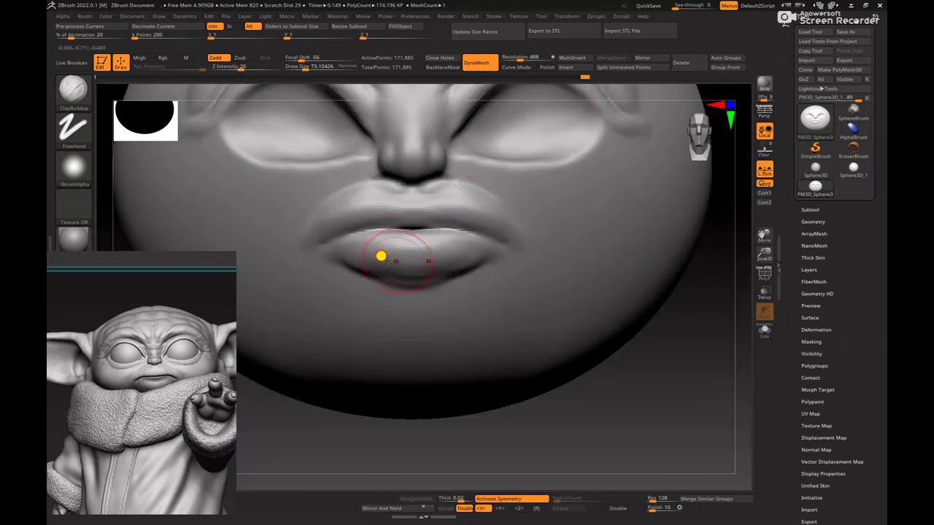
- Remesh the head with DynaMesh and smooth the lips out to the mouth corners
ctrl+drag(678, 378, 679, 387)
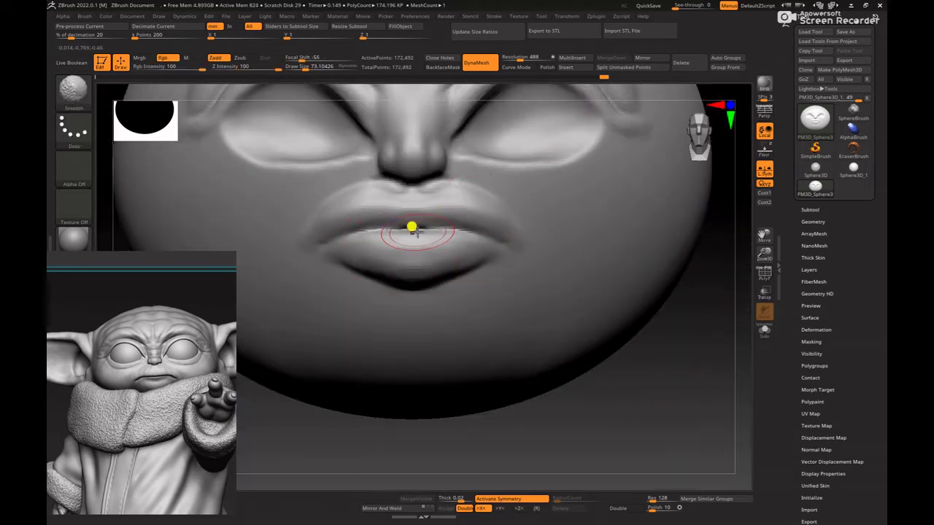
key(space)
drag(387, 252, 406, 251)
shift+drag(488, 229, 506, 239)
- Reshape the nose and mouth area from the side with the Move brush, finishing at a draw size of about 251
mouse_move(668, 394)
alt+mouse_down()
mouse_move(568, 334)
mouse_move(609, 420)
mouse_move(605, 410)
mouse_move(644, 405)
alt+mouse_up()
mouse_move(645, 350)
mouse_down()
mouse_move(646, 382)
mouse_move(657, 323)
mouse_move(669, 316)
mouse_move(656, 303)
mouse_up()
key(b)
key(m)
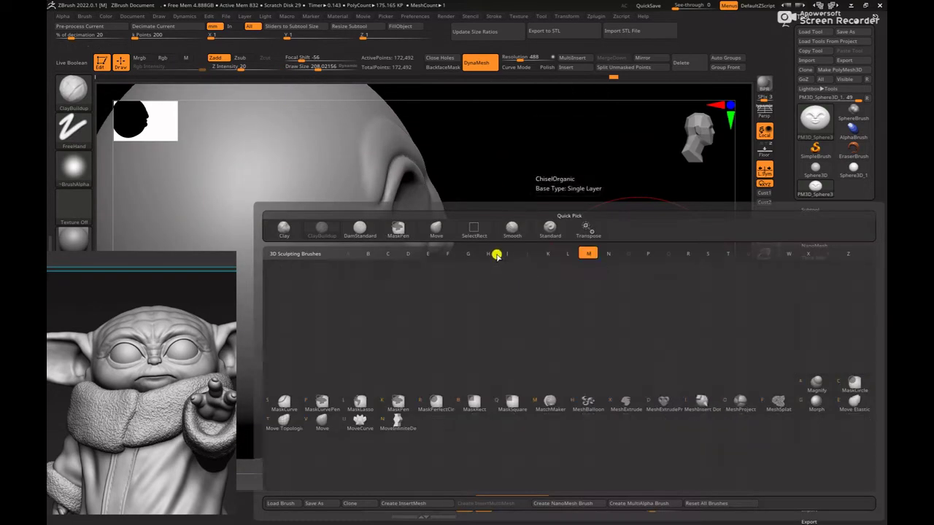
key(v)
key(space)
drag(455, 232, 464, 231)
alt+drag(556, 217, 575, 280)
mouse_move(457, 268)
mouse_down()
mouse_move(441, 274)
mouse_move(456, 274)
mouse_up()
key(space)
key(space)
drag(458, 271, 471, 259)
key(space)
drag(592, 264, 504, 230)
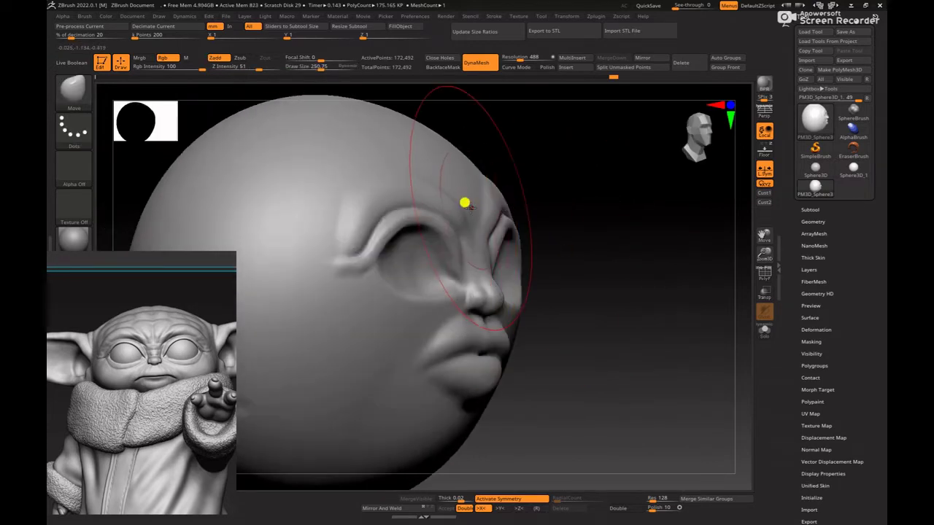
- Turn the reference figure to a side view and examine its head profile against the sculpted head
shift+drag(612, 258, 482, 306)
middle_drag(182, 467, 245, 423)
scroll(116, 324, down, 3)
middle_drag(146, 335, 214, 436)
middle_drag(148, 367, 277, 367)
middle_drag(110, 328, 249, 463)
middle_drag(200, 318, 106, 442)
middle_drag(165, 378, 169, 412)
middle_drag(190, 284, 110, 482)
middle_drag(193, 336, 86, 477)
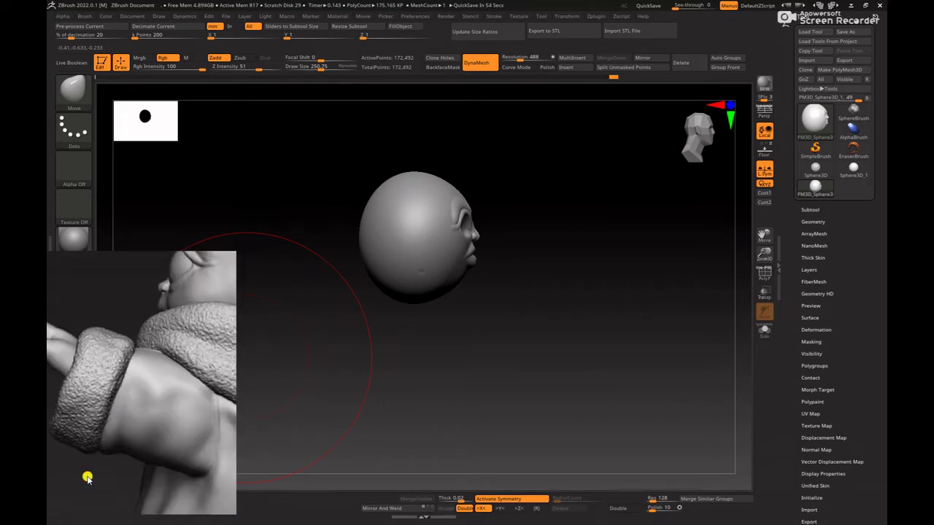
middle_drag(216, 269, 127, 371)
- Try to push the eye and nose area back in profile with the Move brush at a draw size of about 215
drag(615, 339, 542, 327)
mouse_move(613, 359)
alt+mouse_down()
mouse_move(540, 281)
mouse_move(608, 315)
mouse_move(604, 340)
mouse_move(555, 374)
alt+mouse_up()
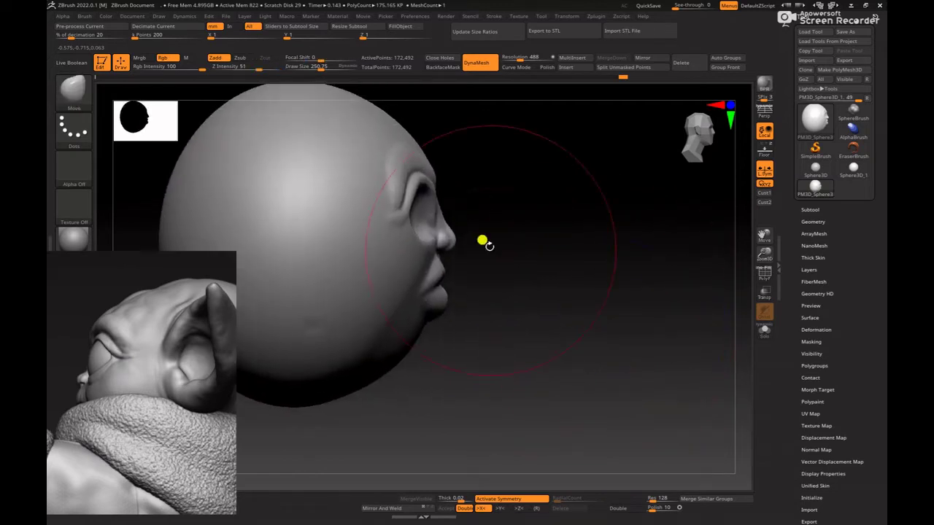
key(s)
mouse_move(478, 229)
mouse_down()
mouse_move(468, 229)
mouse_move(503, 236)
mouse_up()
key(s)
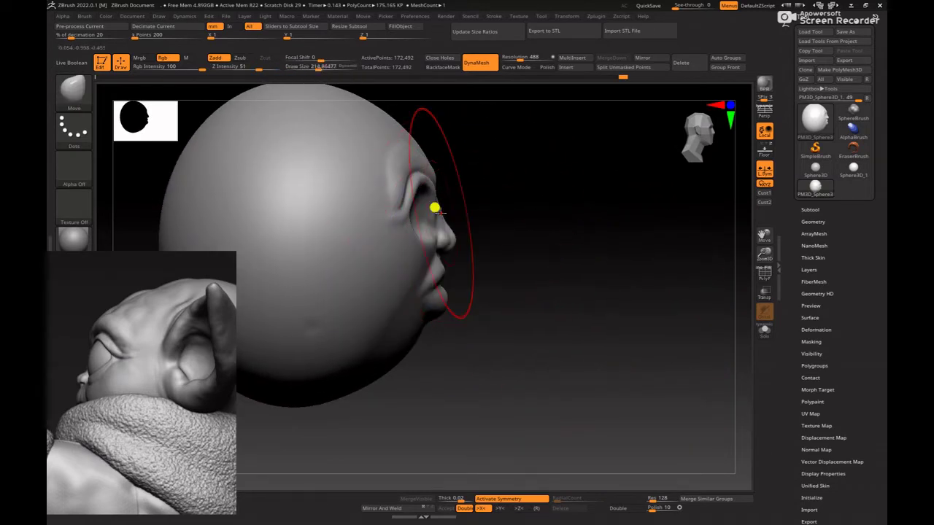
drag(440, 213, 434, 220)
key(space)
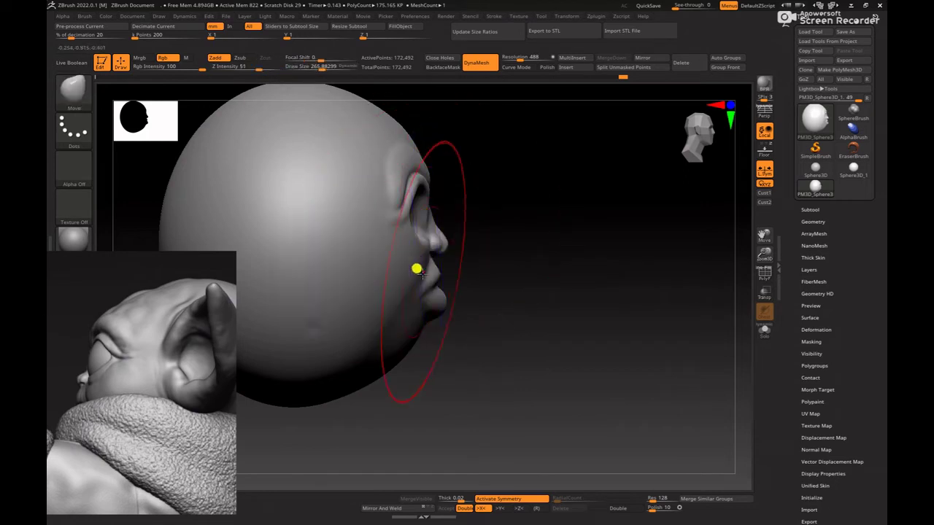
key(ctrl+z)
- Push the lips and nose bridge back in profile with the Move brush, reducing the draw size to about 169
drag(442, 308, 429, 313)
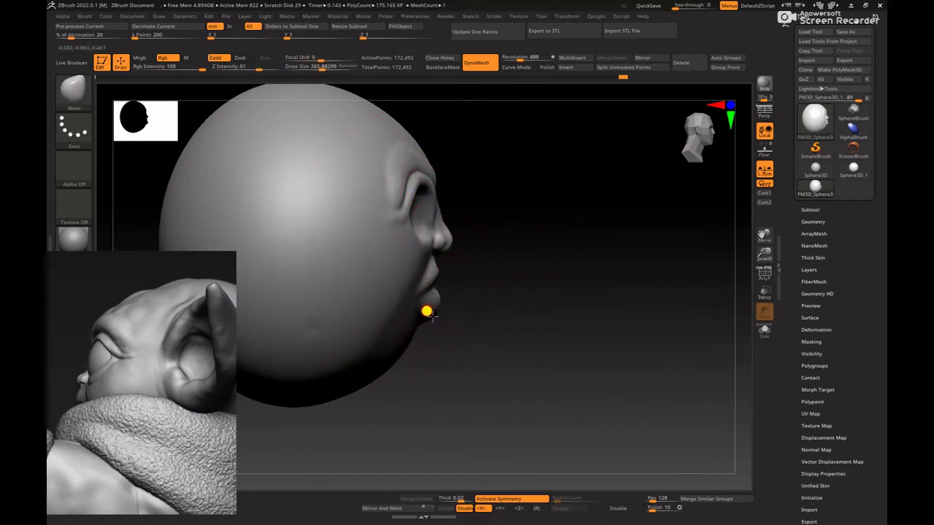
key(space)
drag(442, 249, 435, 249)
drag(438, 216, 428, 218)
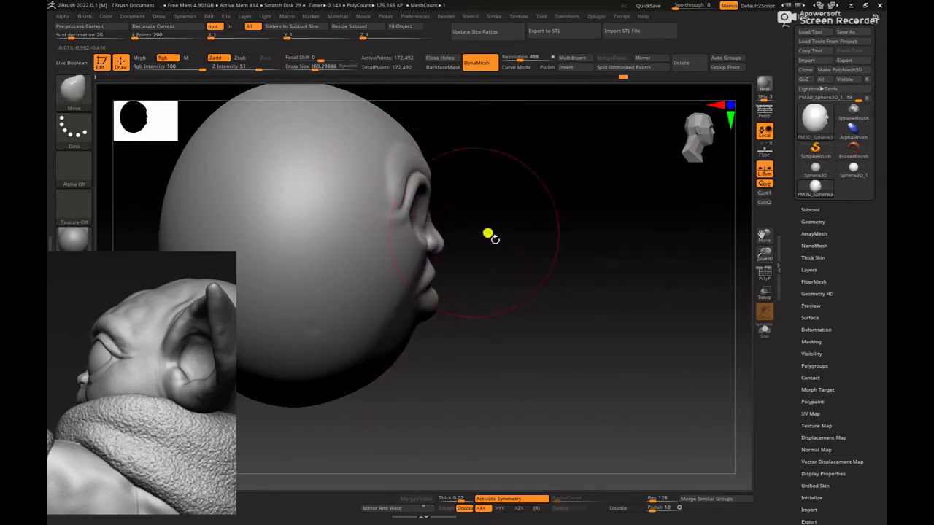
shift+drag(503, 239, 438, 247)
- Try to reshape the front of the face from above with the Move brush at a draw size of about 215
alt+drag(667, 349, 653, 329)
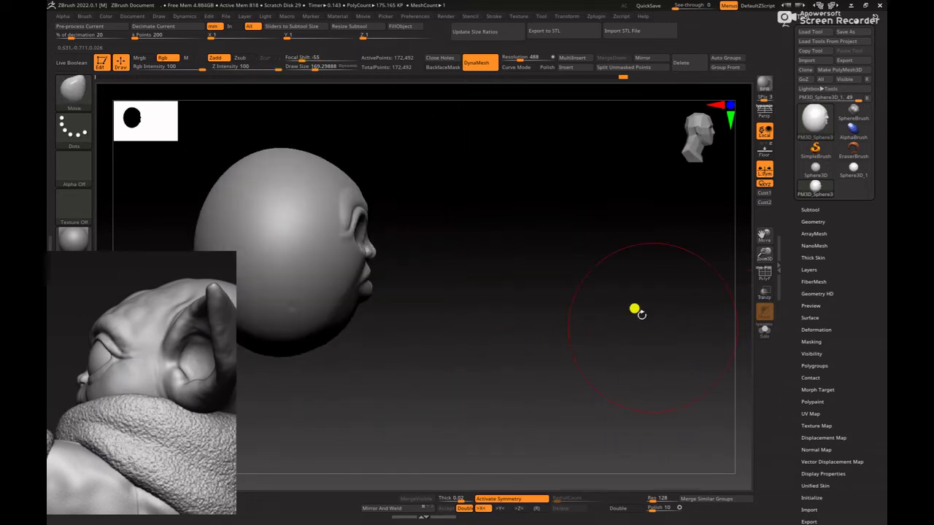
shift+drag(612, 287, 557, 409)
alt+drag(493, 274, 531, 348)
key(space)
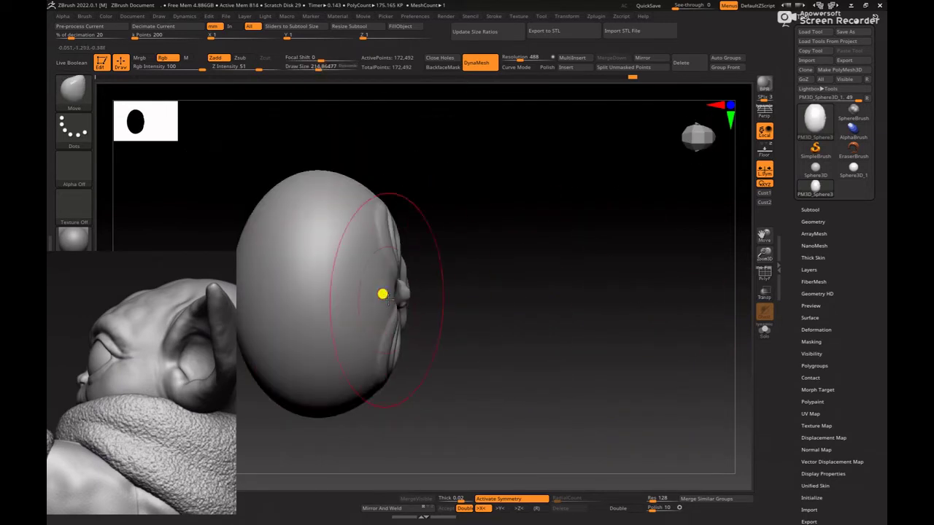
key(space)
mouse_move(388, 299)
mouse_down()
mouse_move(538, 265)
mouse_move(550, 202)
mouse_move(572, 292)
mouse_move(543, 271)
mouse_move(571, 334)
mouse_move(605, 273)
mouse_move(649, 321)
mouse_move(652, 369)
mouse_move(640, 329)
mouse_up()
key(ctrl+z)
- Build up the brow ridges above the eyes with the ClayBuildup brush at a draw size of about 62, following the front reference image
key(space)
key(b)
key(c)
key(b)
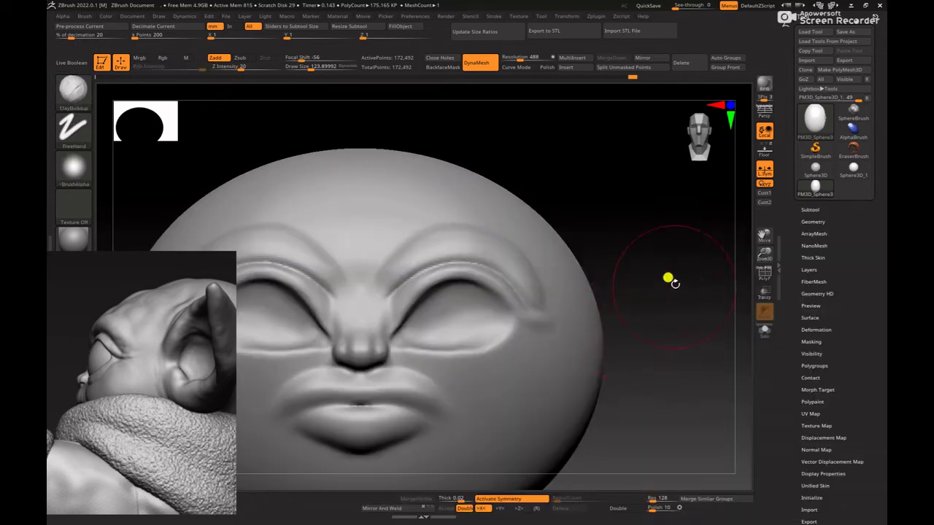
alt+drag(662, 241, 688, 241)
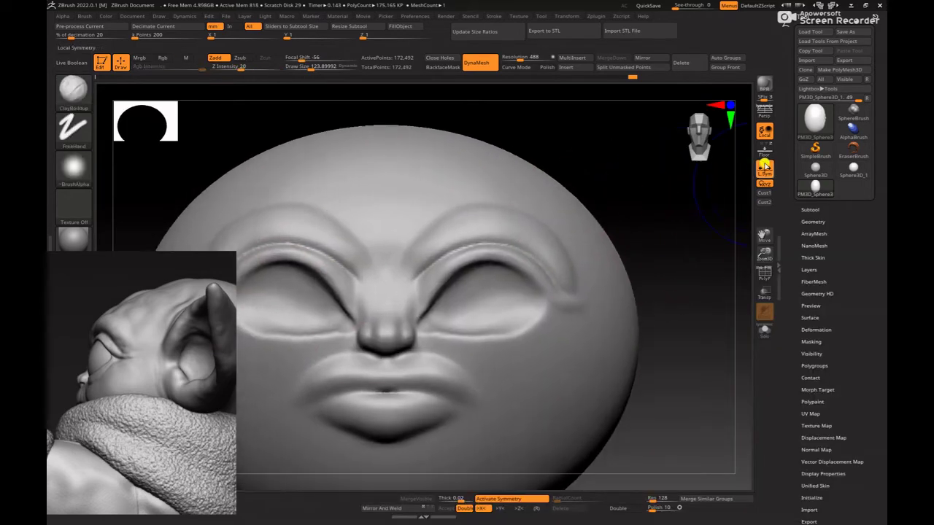
click(765, 166)
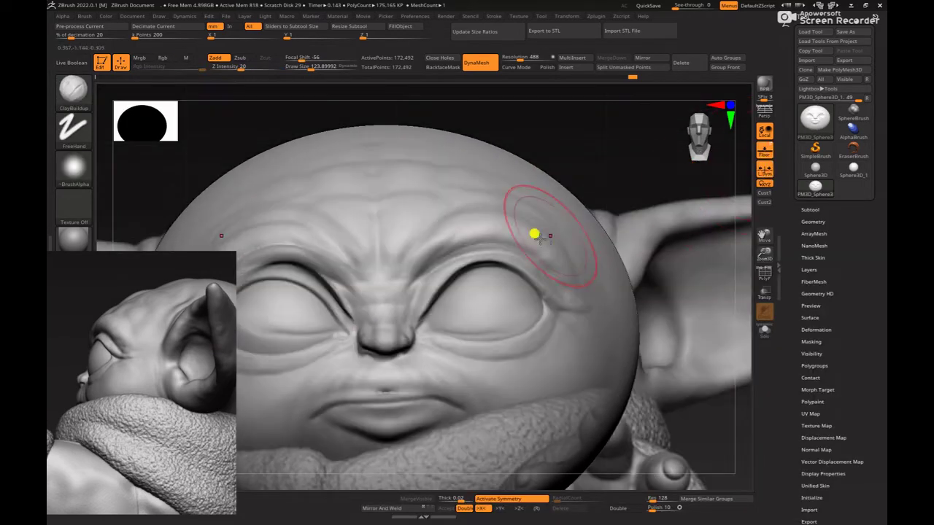
key(space)
mouse_move(454, 261)
mouse_down()
mouse_move(445, 260)
mouse_move(453, 232)
mouse_up()
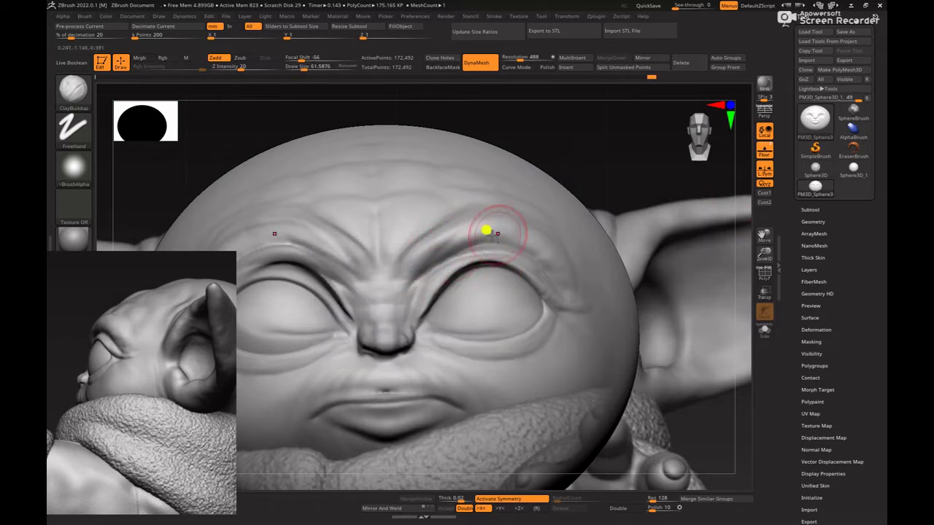
drag(668, 163, 635, 137)
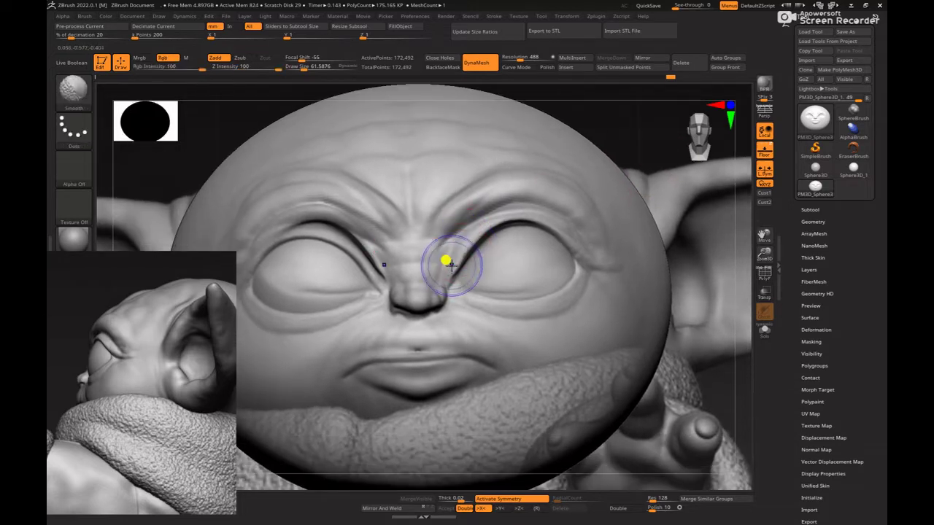
- Build up the inner brow folds beside the nose bridge with the ClayBuildup brush at a draw size of about 42
key(space)
drag(460, 256, 465, 248)
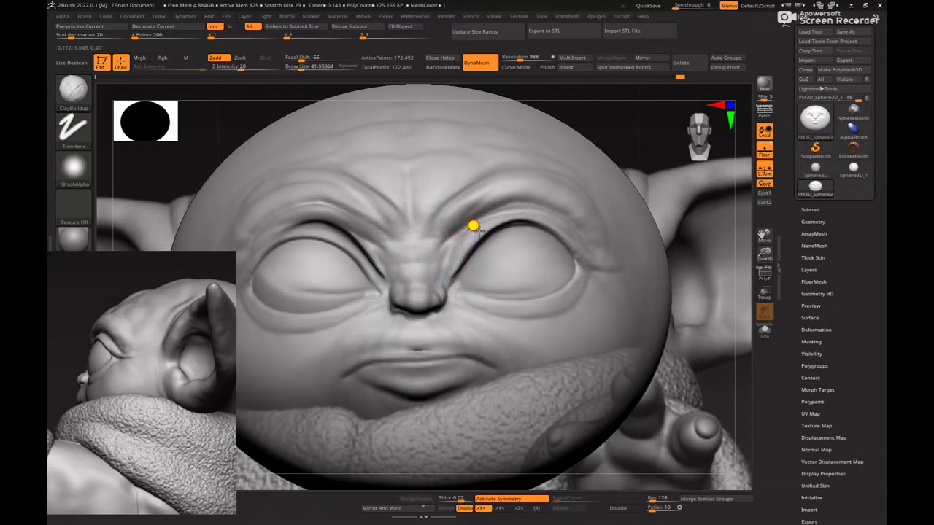
drag(559, 226, 559, 225)
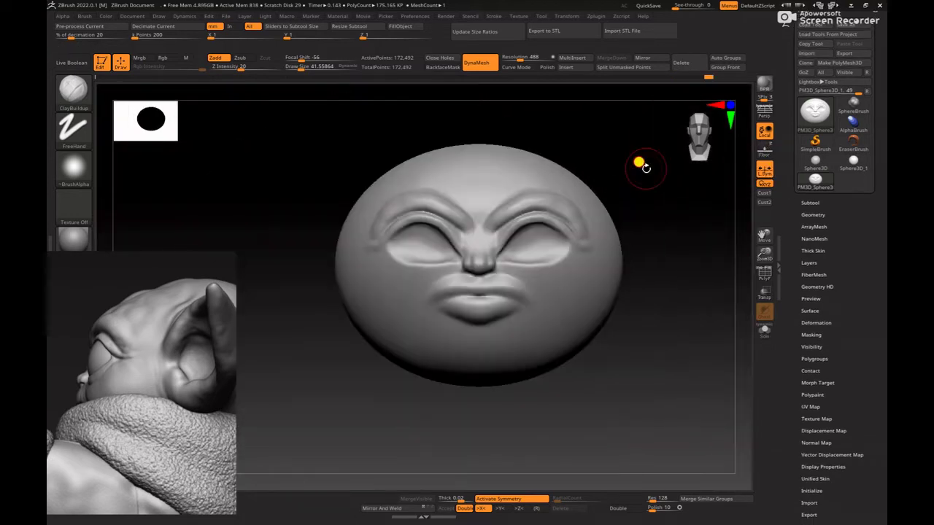
mouse_move(679, 217)
alt+mouse_down()
mouse_move(623, 194)
mouse_move(650, 238)
alt+mouse_up()
mouse_move(711, 249)
alt+mouse_down()
mouse_move(737, 163)
mouse_move(751, 163)
alt+mouse_up()
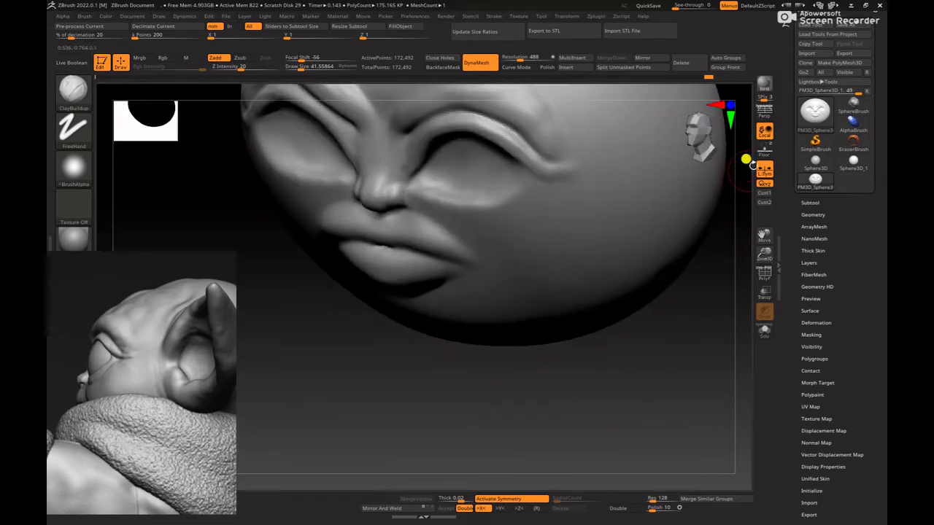
- Build up the lower eyelids along the reference image with the ClayBuildup brush, reducing the draw size from about 42 to about 28
click(764, 152)
key(b)
key(c)
key(b)
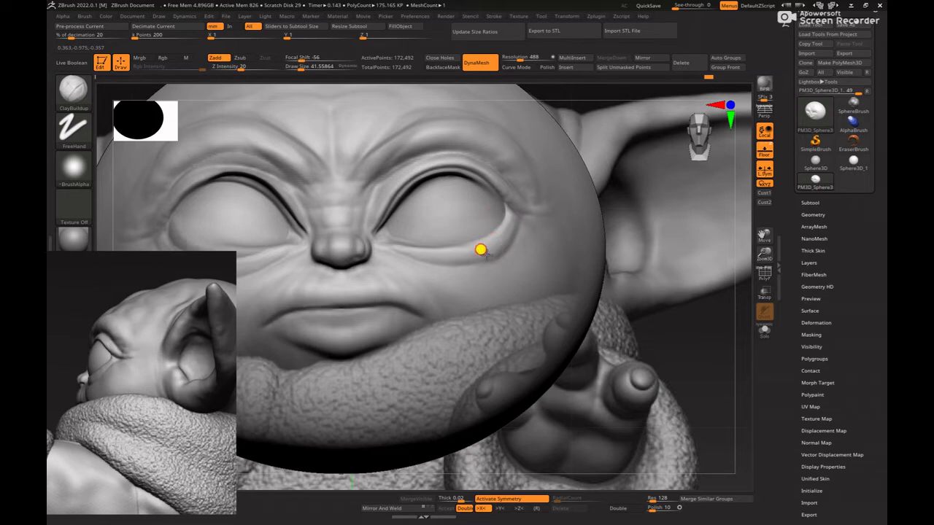
shift+drag(493, 235, 507, 210)
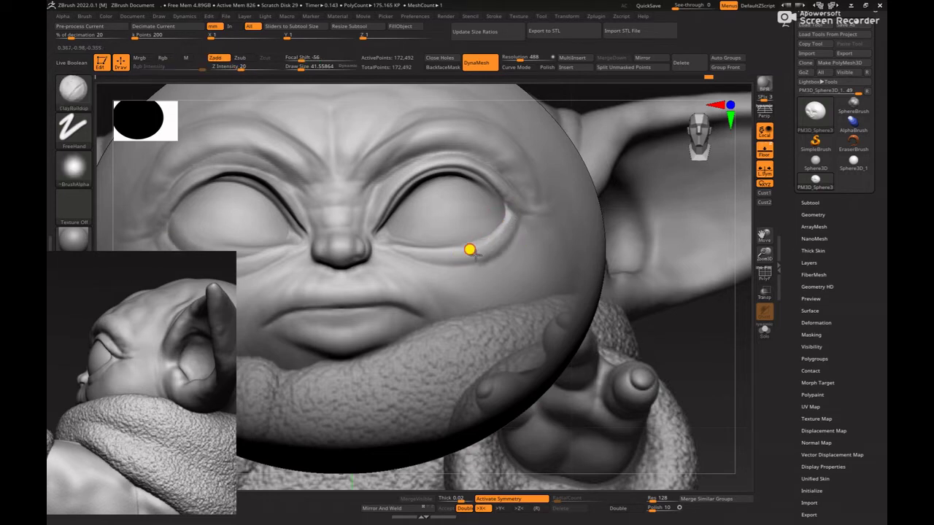
drag(446, 256, 398, 235)
key(space)
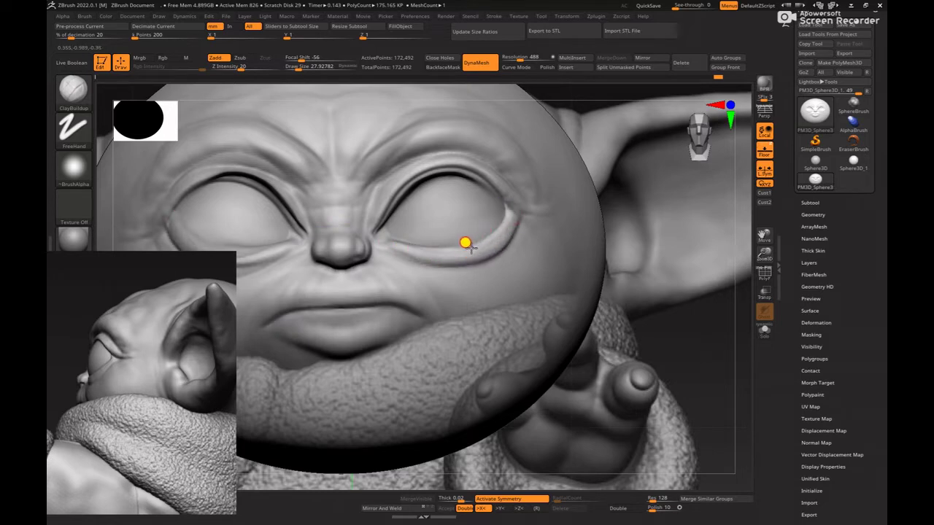
alt+drag(655, 301, 758, 162)
click(764, 169)
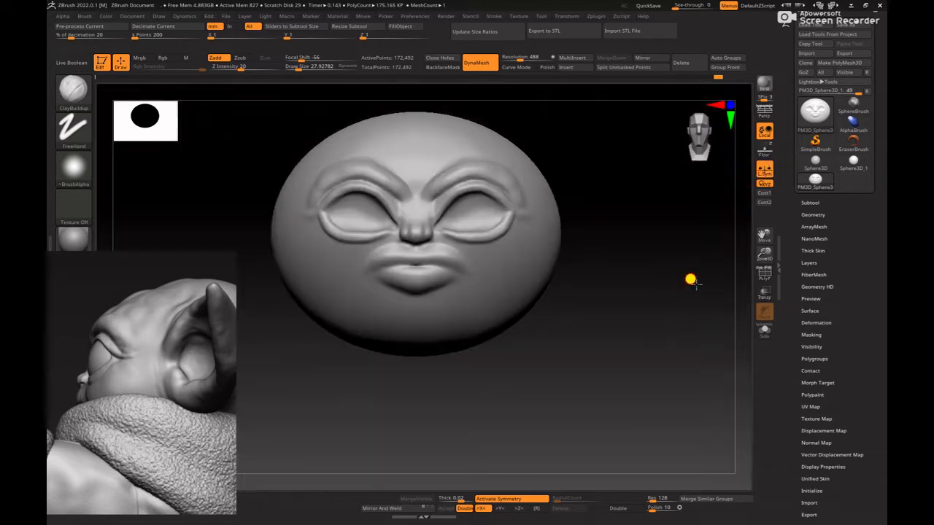
alt+drag(690, 278, 631, 287)
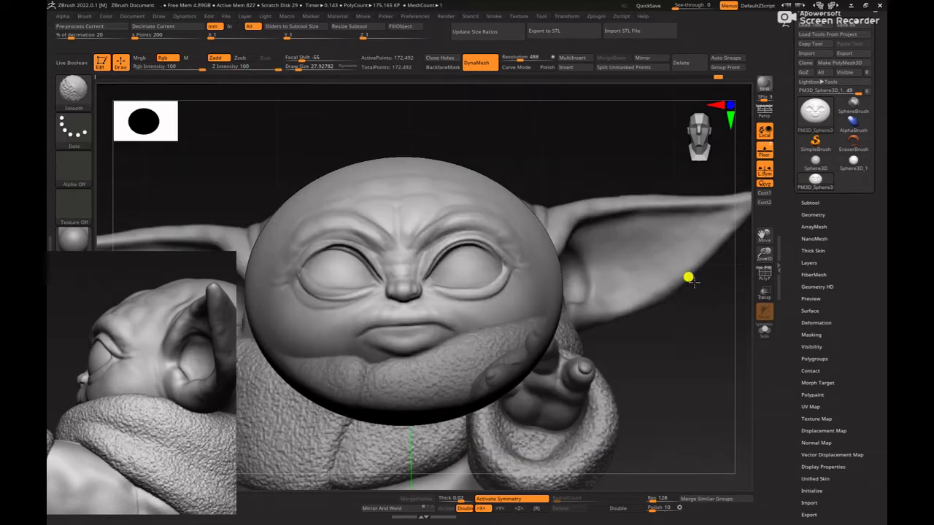
- Switch to the Move brush and add a new sphere as a separate subtool, ready for transforming
key(b)
key(m)
key(v)
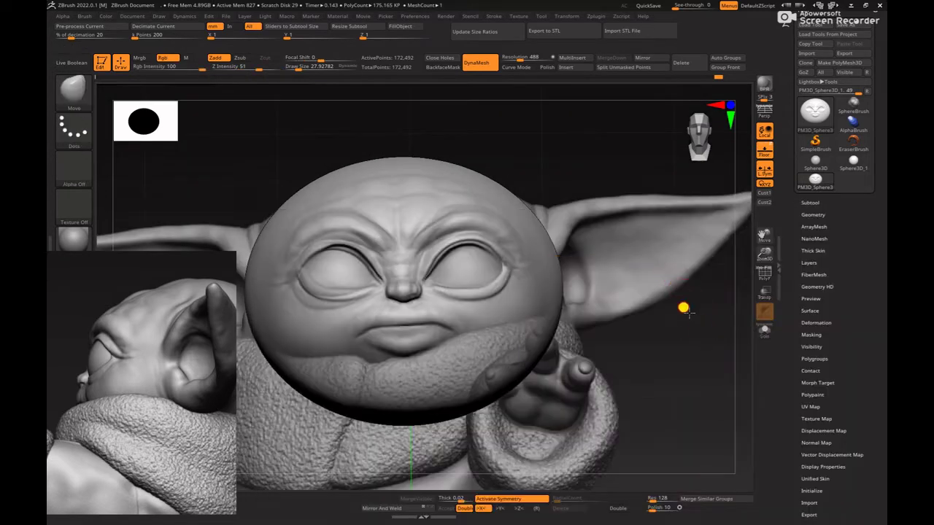
alt+drag(689, 312, 658, 263)
click(766, 152)
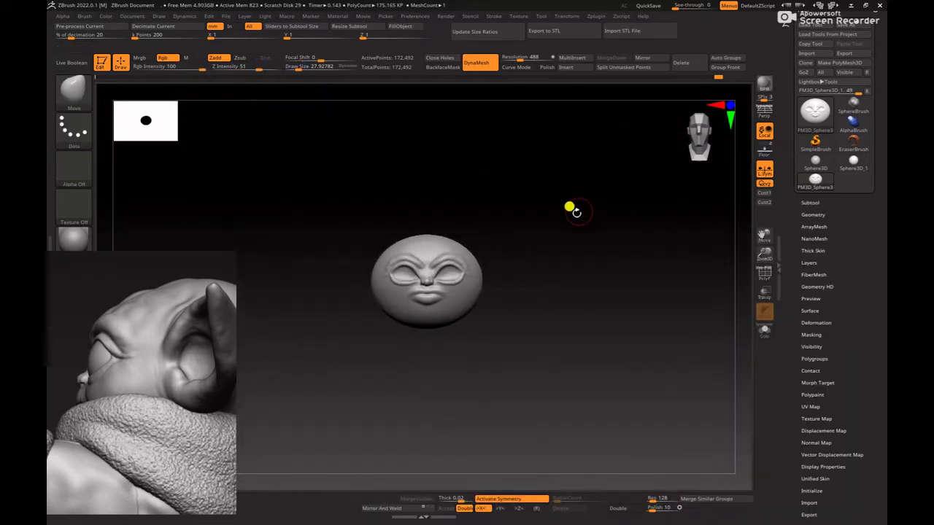
click(576, 68)
click(421, 134)
key(w)
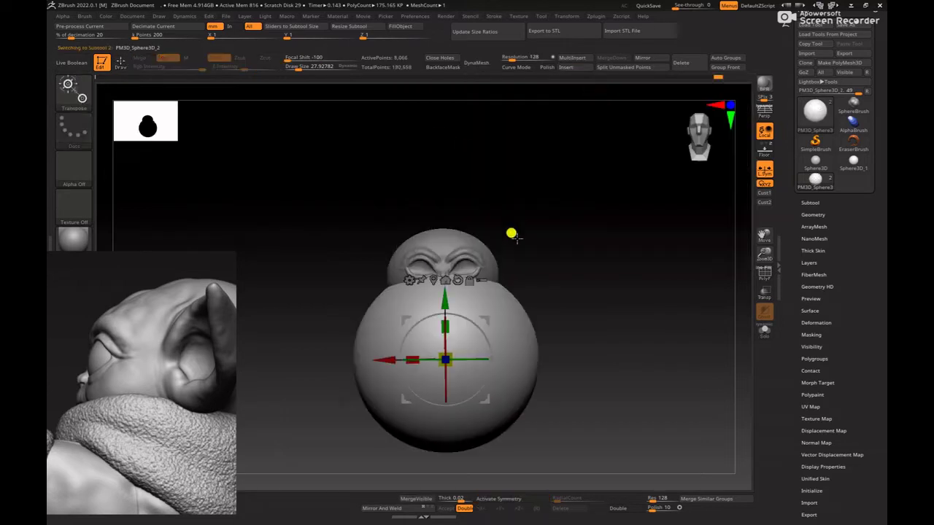
- Scale down the new sphere and position it beside the head at the base of the reference ear
alt+drag(514, 235, 549, 185)
drag(514, 347, 596, 249)
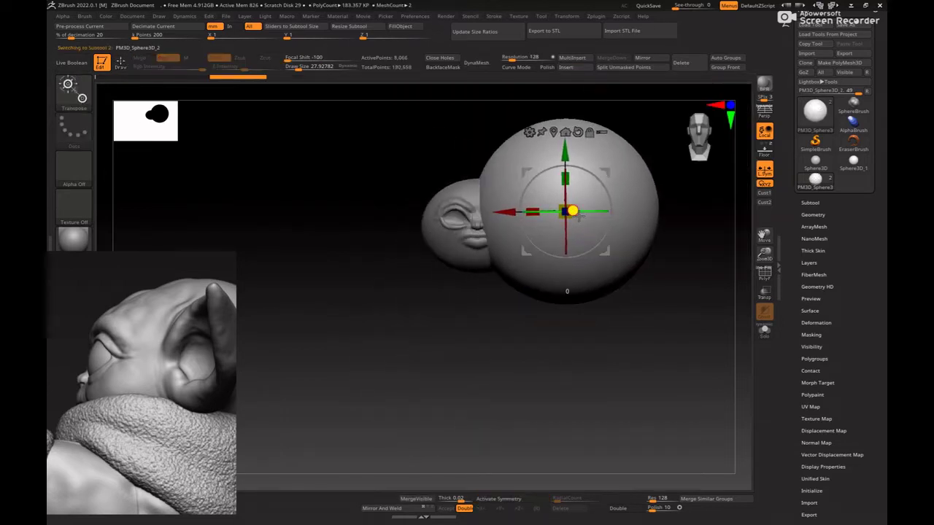
drag(566, 211, 548, 180)
alt+drag(653, 193, 716, 284)
click(764, 151)
alt+drag(666, 255, 607, 296)
drag(621, 288, 573, 301)
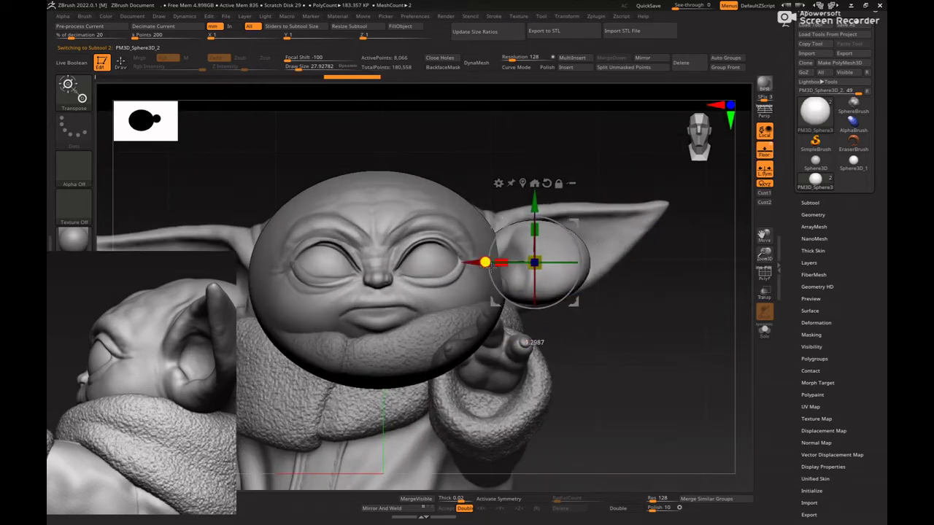
drag(457, 269, 437, 269)
- Stretch and tilt the sphere along the reference ear, and set the Move brush's draw size to about 175
mouse_move(537, 265)
mouse_down()
mouse_move(557, 278)
mouse_move(577, 273)
mouse_move(579, 261)
mouse_up()
key(q)
click(573, 270)
key(w)
key(ctrl+z)
drag(576, 294, 592, 283)
mouse_move(516, 263)
mouse_down()
mouse_move(508, 267)
mouse_move(566, 245)
mouse_up()
key(q)
key(s)
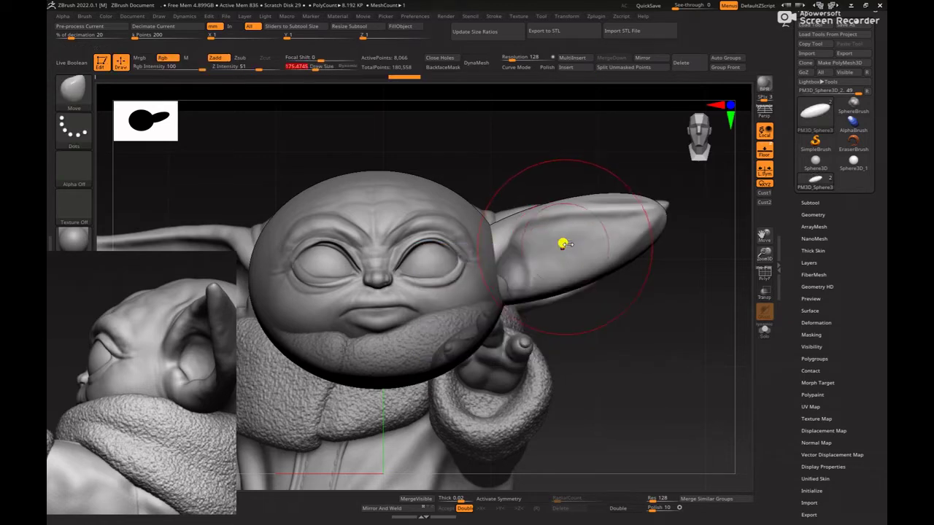
- Fit the ear's base and lower edge to the reference outline with the Move brush at a draw size of about 175
mouse_move(501, 228)
mouse_down()
mouse_move(492, 200)
mouse_move(454, 197)
mouse_up()
drag(521, 208, 514, 215)
mouse_move(509, 294)
mouse_down()
mouse_move(516, 306)
mouse_move(559, 296)
mouse_up()
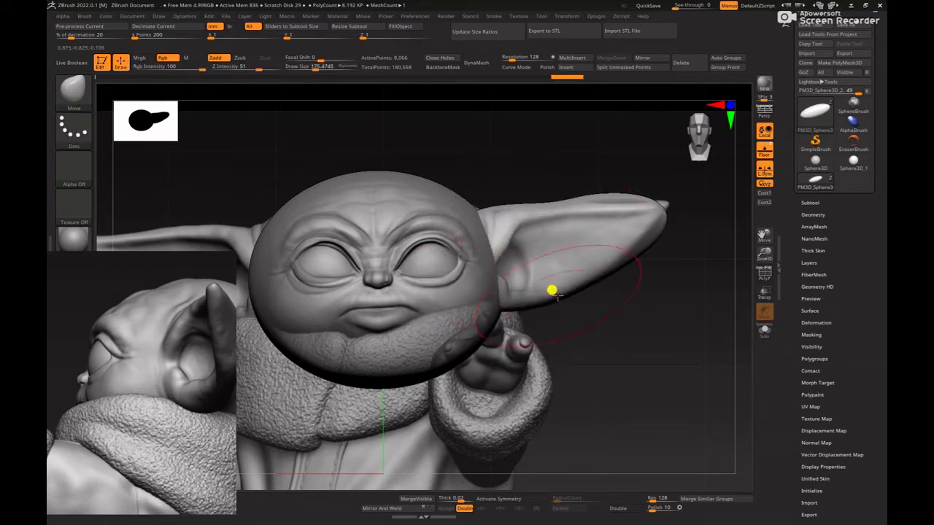
drag(656, 245, 663, 218)
- Shape the ear's tip and upper edge along the reference with the Move brush at a draw size of about 109
key(space)
drag(663, 217, 632, 210)
drag(594, 201, 596, 205)
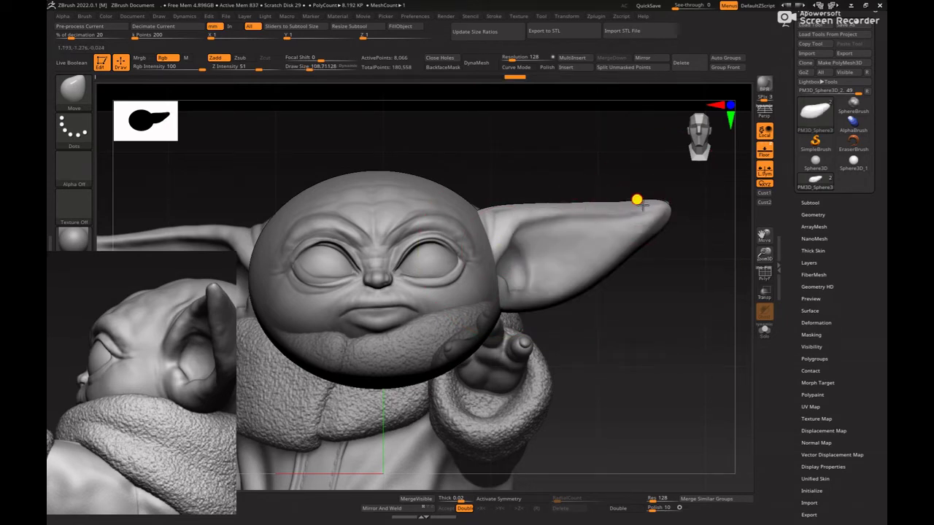
drag(654, 211, 700, 267)
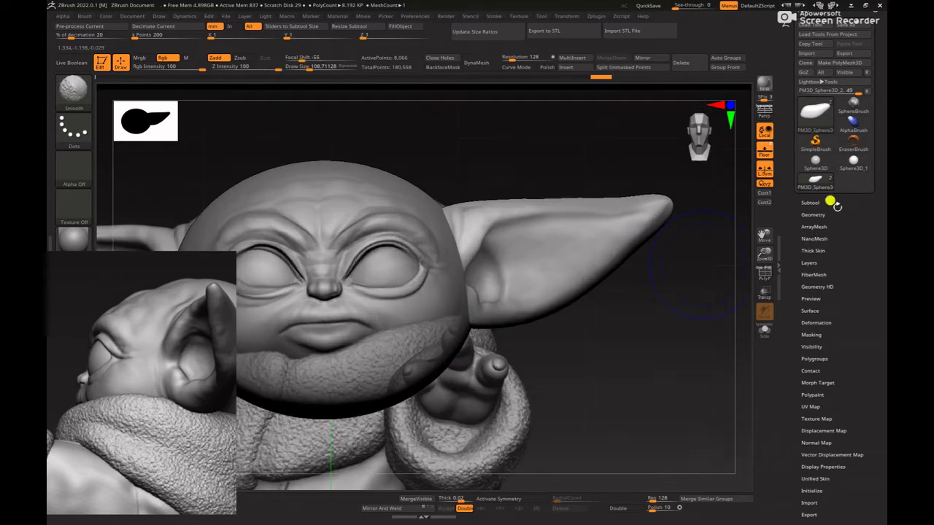
- Set the reference image's edge enhance factor to 1
click(784, 155)
scroll(878, 224, down, 3)
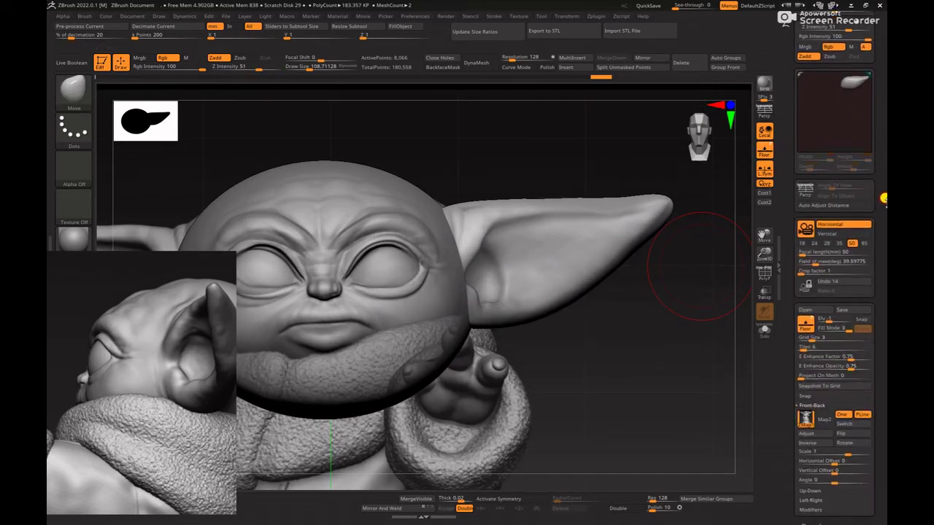
drag(847, 310, 868, 310)
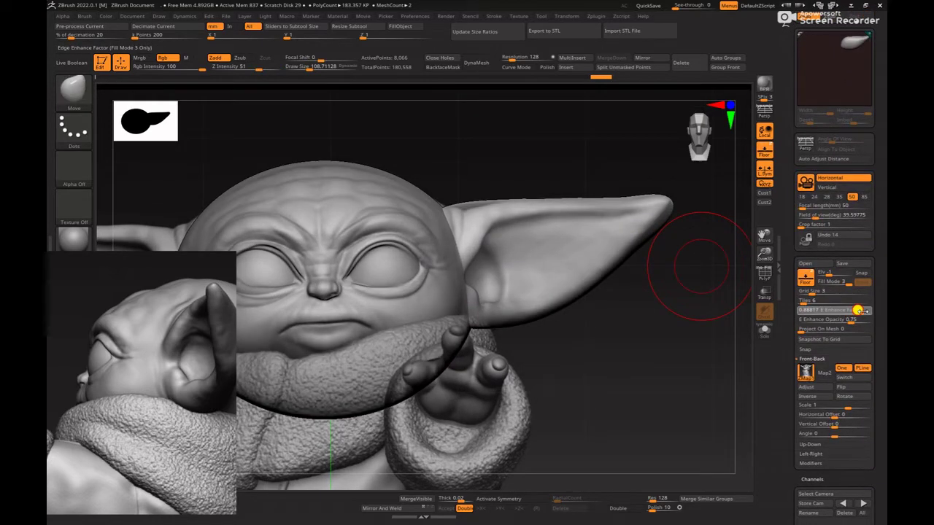
- Adjust the ear's tip and outer upper edge to the reference outline with the Move brush, starting at a draw size of about 215
mouse_move(683, 274)
alt+mouse_down()
mouse_move(638, 232)
mouse_move(662, 221)
mouse_move(654, 204)
alt+mouse_up()
key(space)
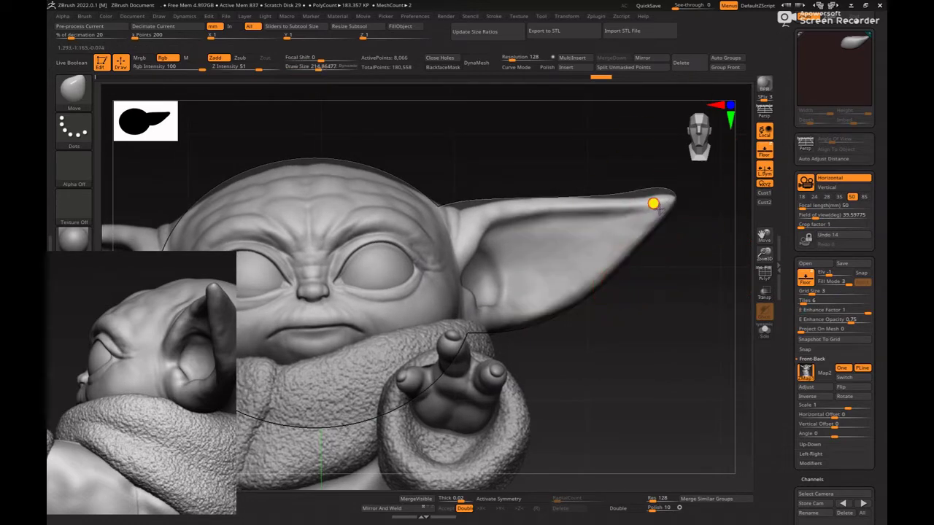
alt+drag(696, 181, 690, 182)
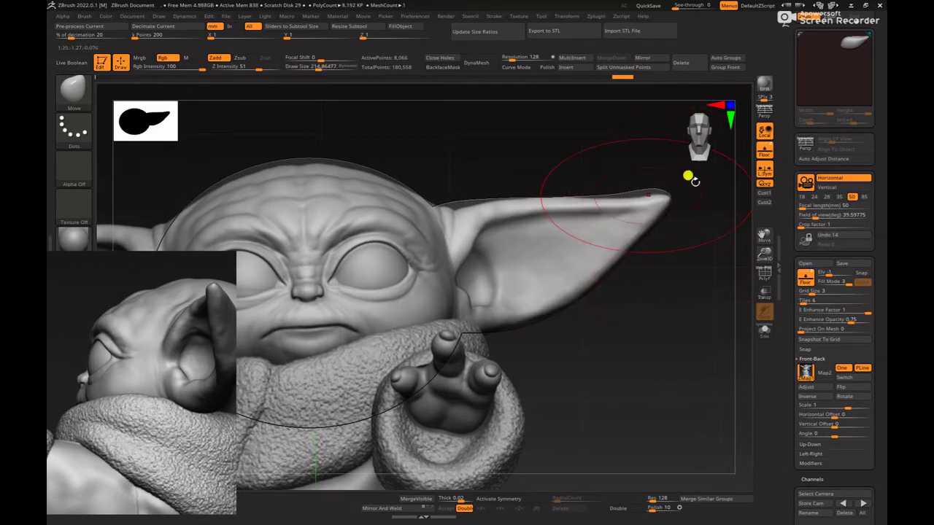
key(space)
drag(647, 206, 627, 196)
- Refine the ear's junction with the head and its lower edge with the Move brush at draw sizes of about 109, 73 and 175
key(space)
key(space)
drag(455, 203, 465, 213)
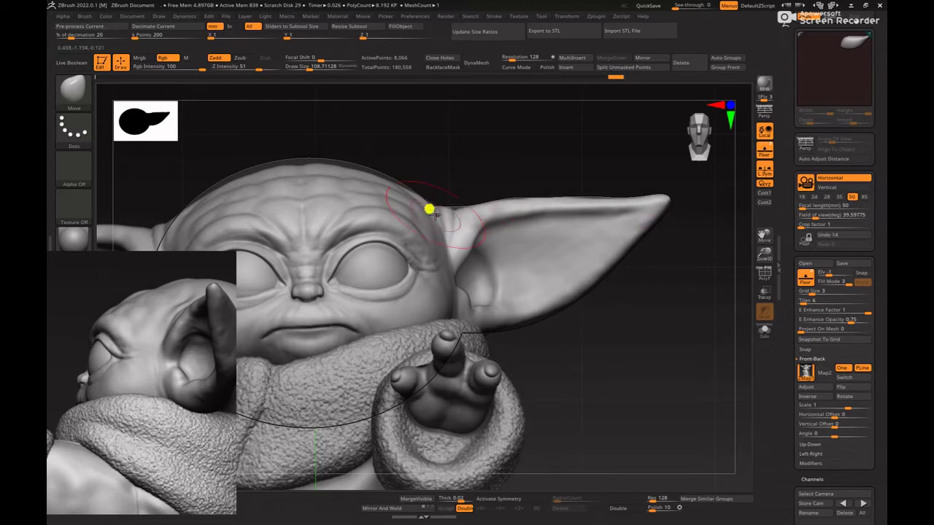
key(space)
drag(442, 205, 431, 204)
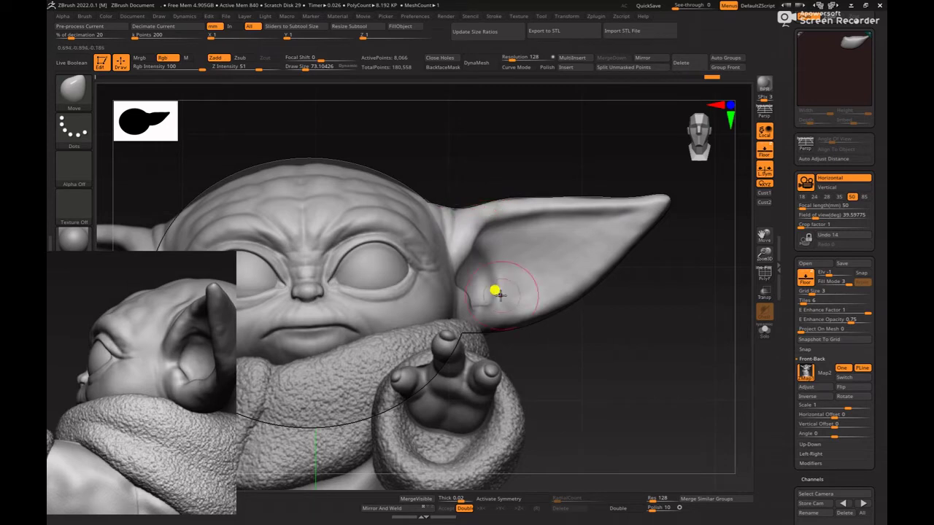
key(space)
drag(502, 302, 516, 302)
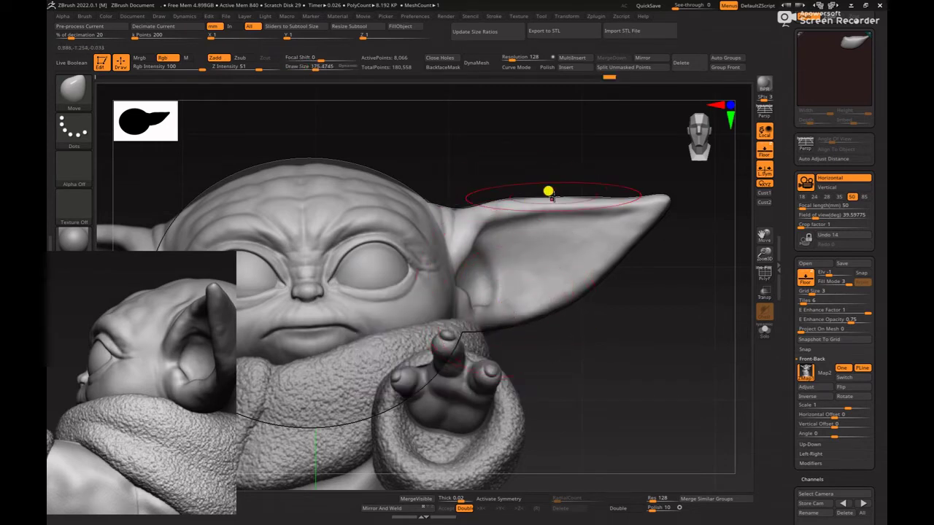
- Flatten the ear from front to back in side view and position it on the head to match the turned reference figure
click(768, 152)
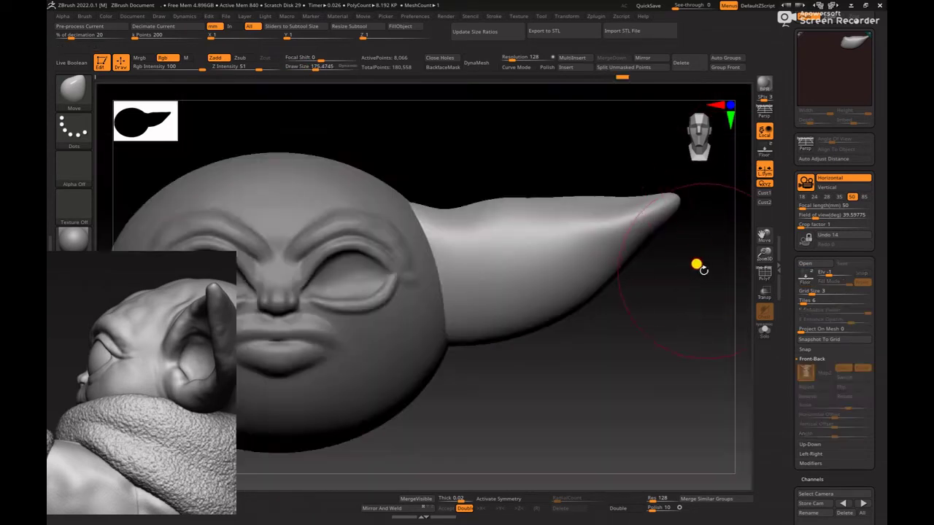
drag(702, 270, 633, 295)
key(w)
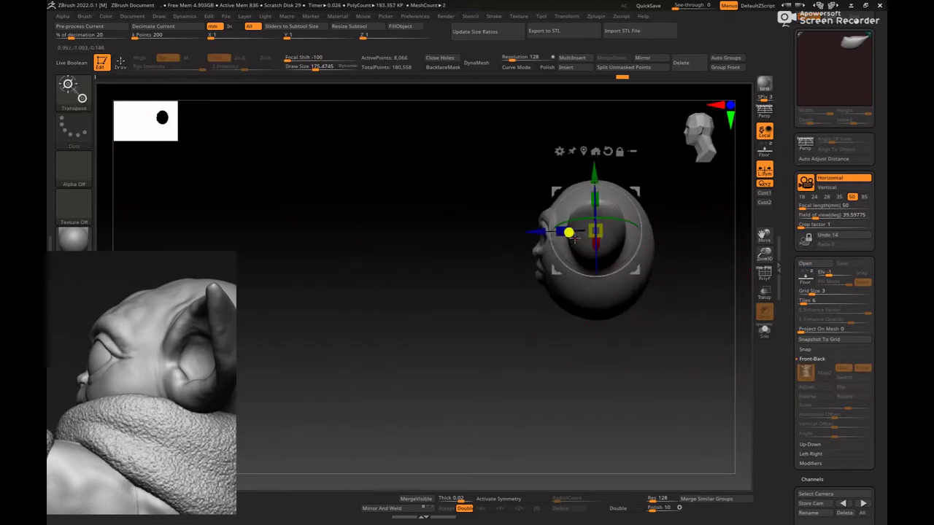
alt+drag(539, 233, 464, 232)
middle_drag(182, 360, 129, 367)
drag(505, 334, 492, 226)
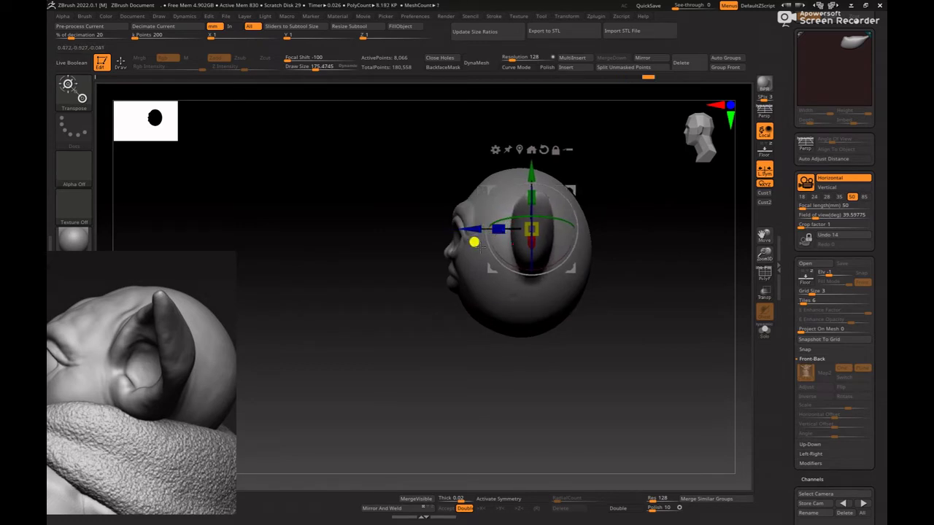
- Return from transforming to sculpting in front view with the reference image shown, and select the ClayBuildup brush
key(q)
shift+drag(672, 230, 654, 293)
click(764, 150)
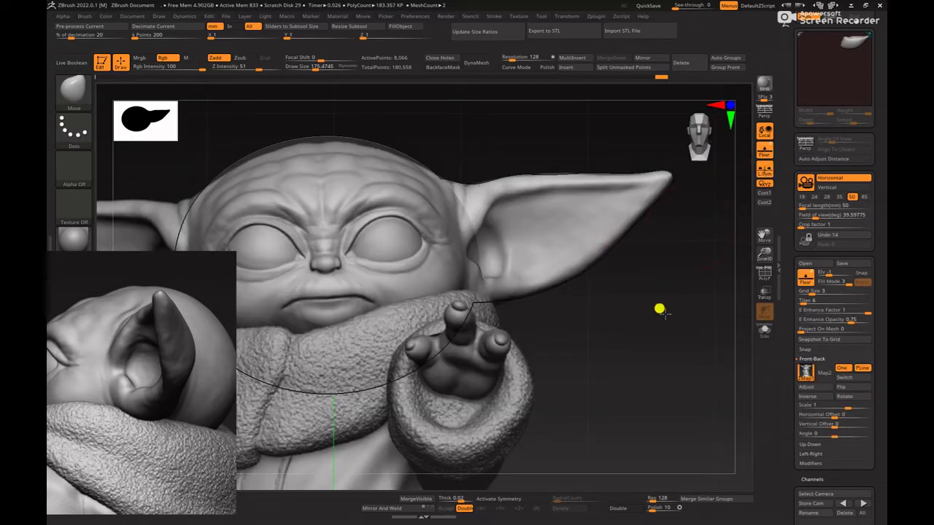
alt+drag(609, 276, 626, 288)
key(b)
key(b)
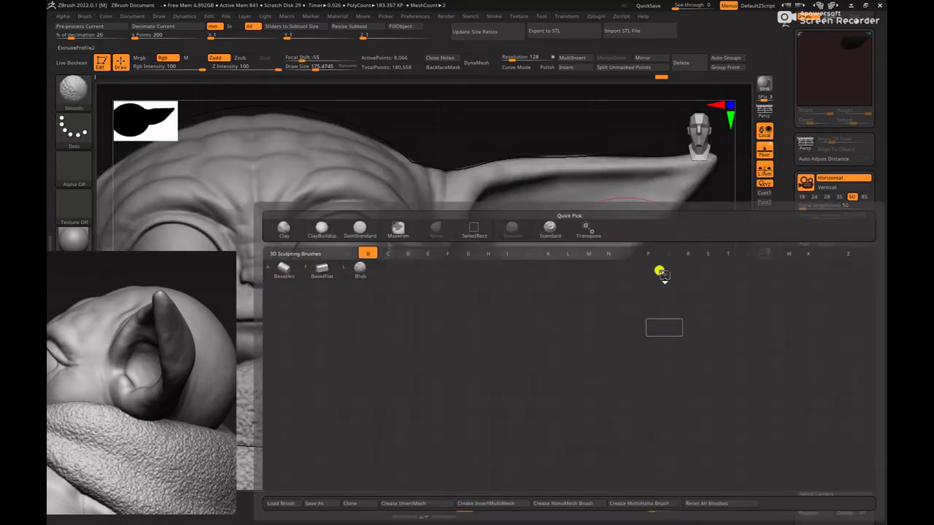
key(m)
key(v)
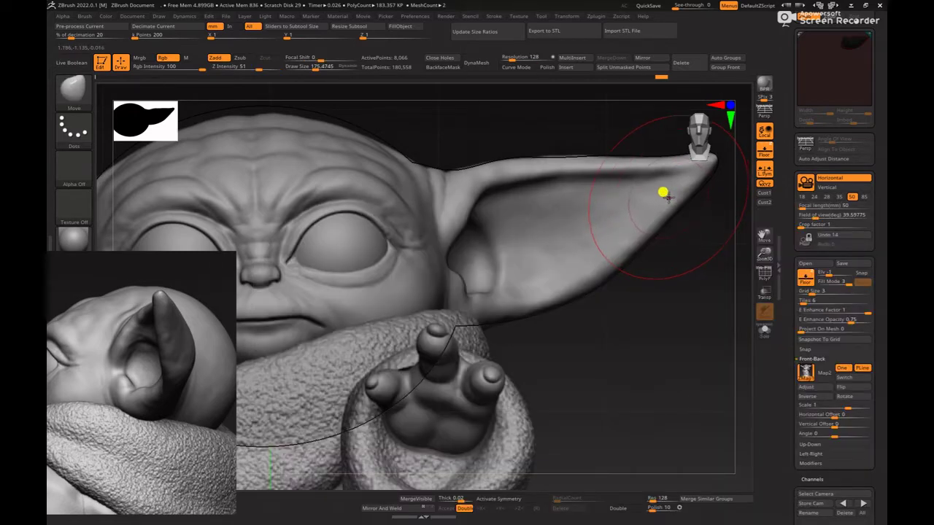
key(b)
key(c)
key(b)
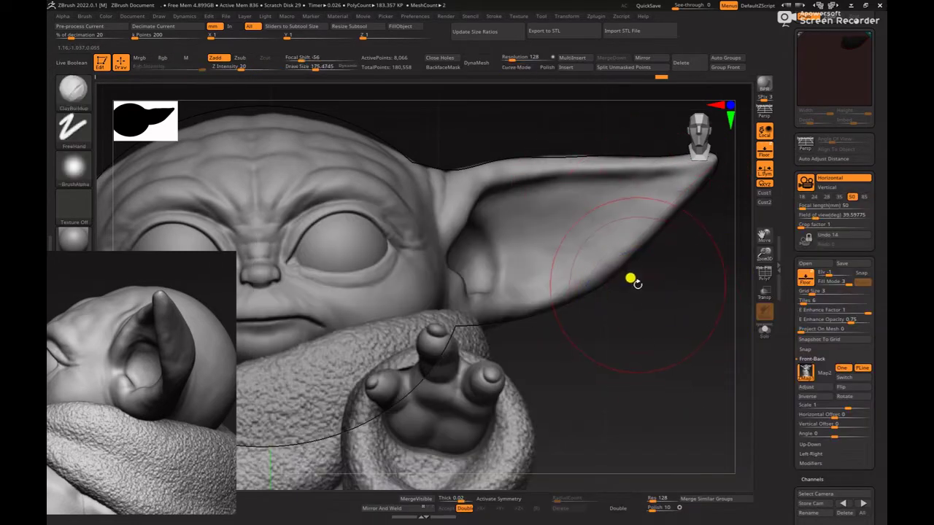
- Assign SmoothPeaks as the smoothing brush
key(space)
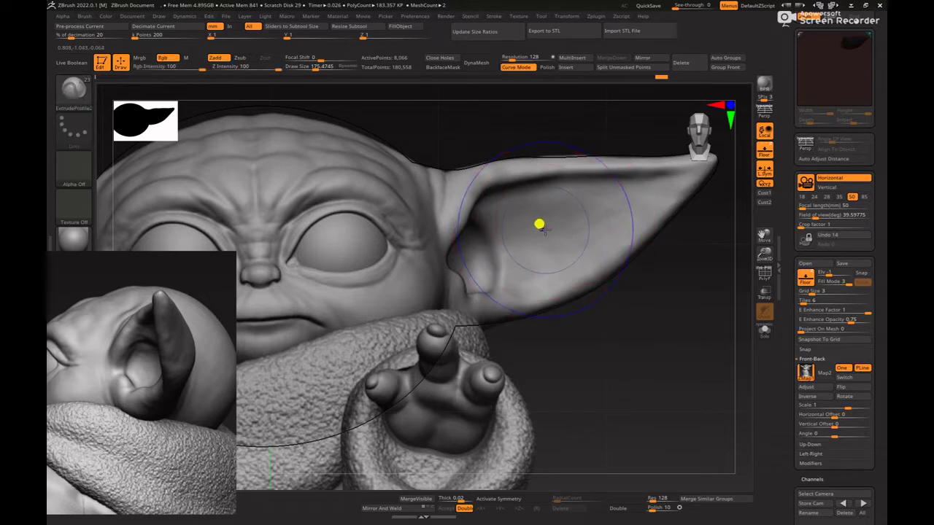
shift+drag(539, 223, 523, 195)
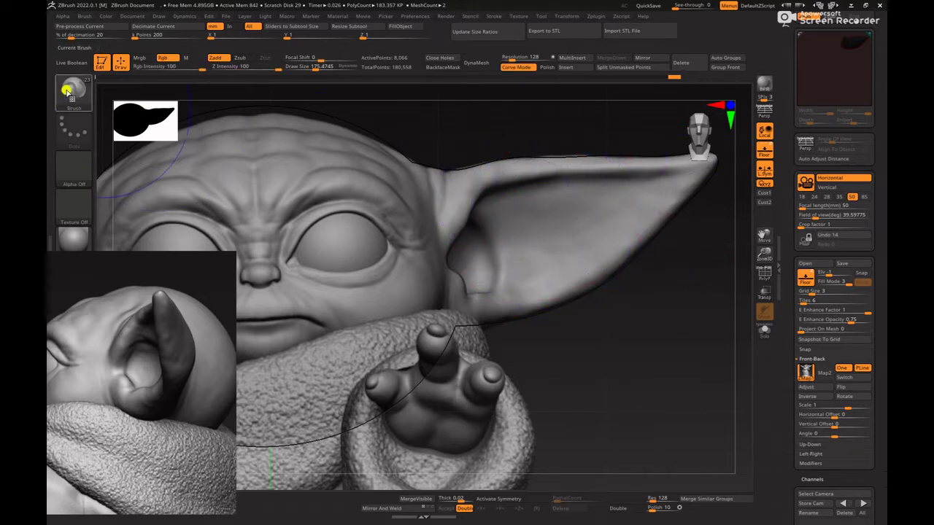
click(70, 90)
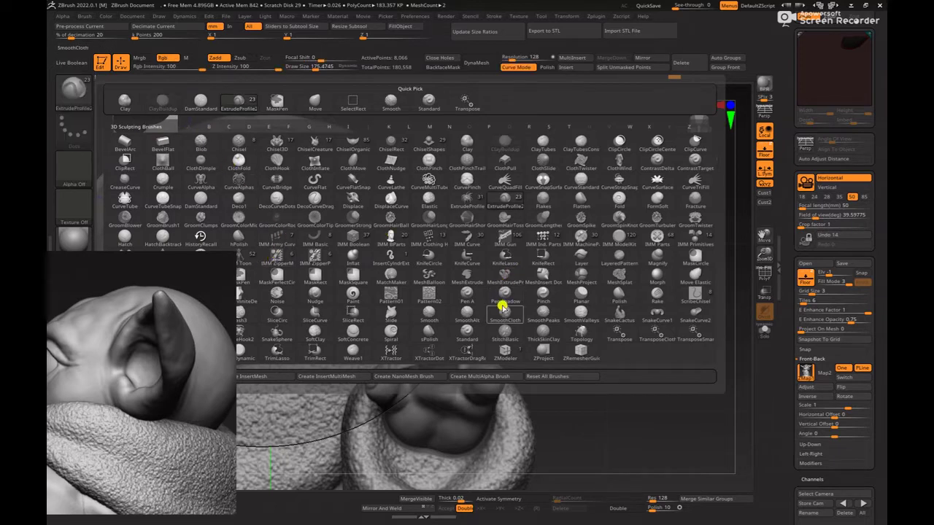
shift+click(548, 313)
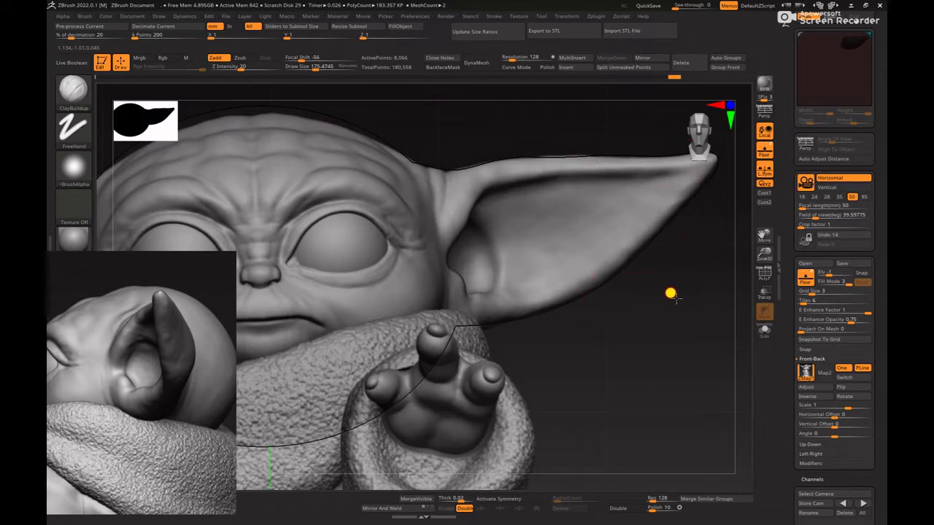
- Hide the reference, brighten the dark model's display colour back to white, and show the reference around the ear again
mouse_move(675, 300)
alt+mouse_down()
mouse_move(625, 265)
mouse_move(641, 316)
mouse_move(666, 350)
alt+mouse_up()
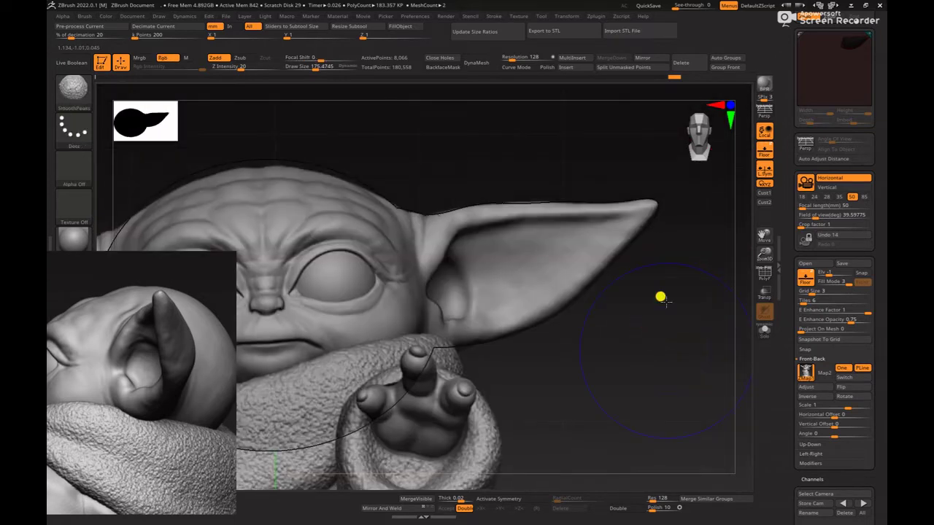
mouse_move(665, 302)
alt+mouse_down()
mouse_move(741, 208)
mouse_move(740, 184)
mouse_move(722, 180)
alt+mouse_up()
click(767, 152)
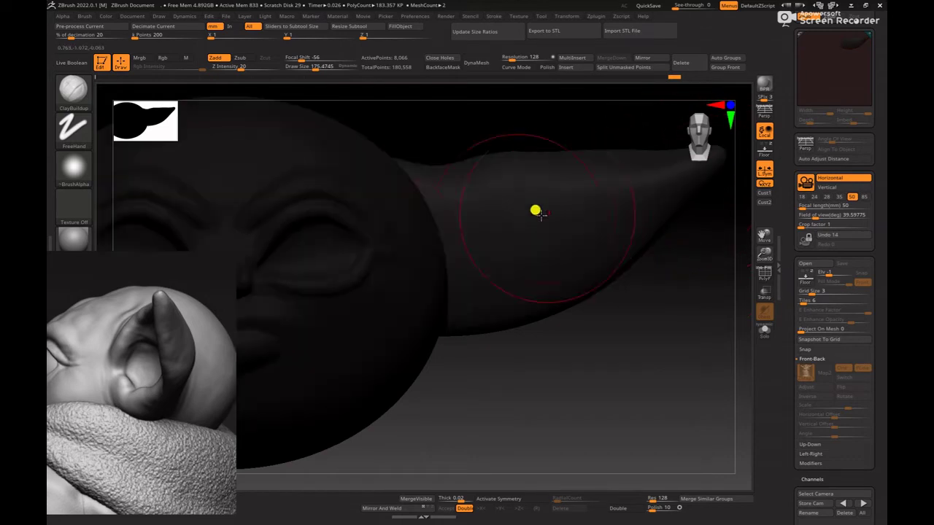
right_click(383, 297)
click(300, 244)
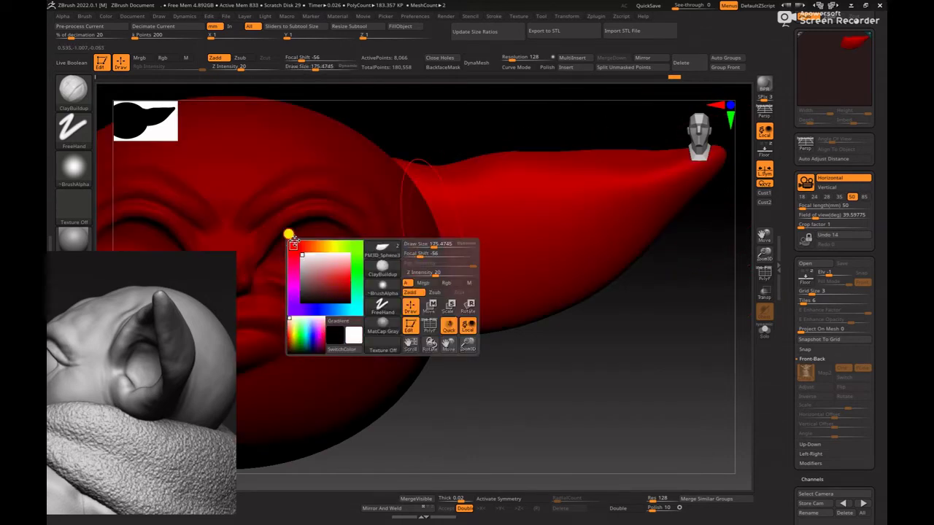
alt+drag(670, 328, 595, 338)
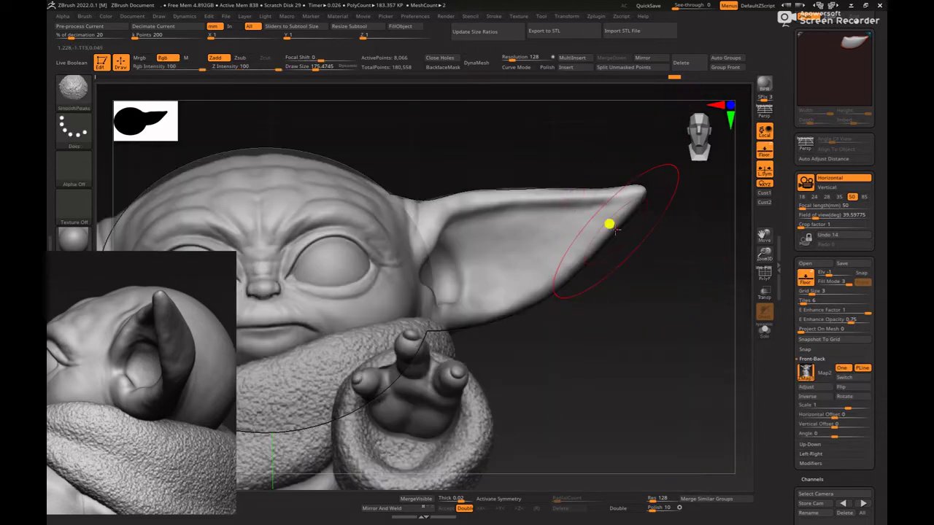
- Remesh the ear with DynaMesh at a resolution of 352
key(b)
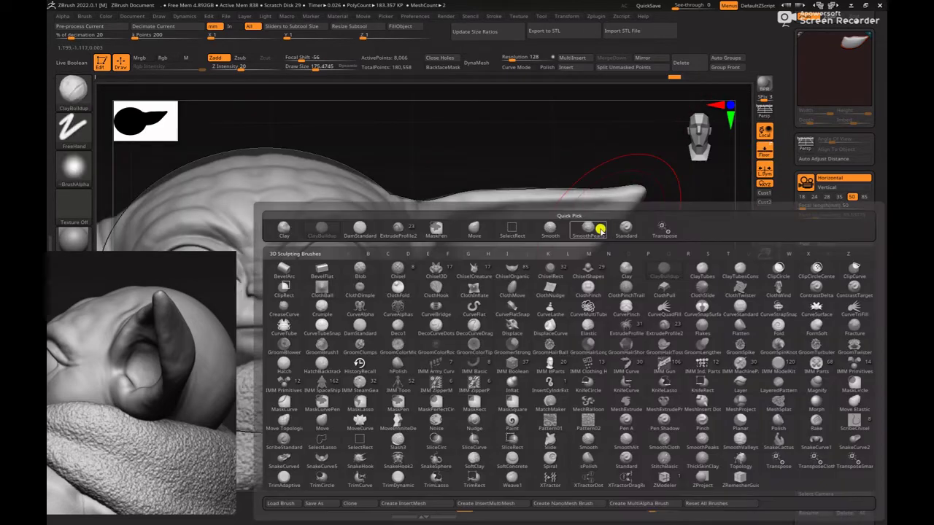
click(600, 230)
click(476, 69)
key(ctrl+z)
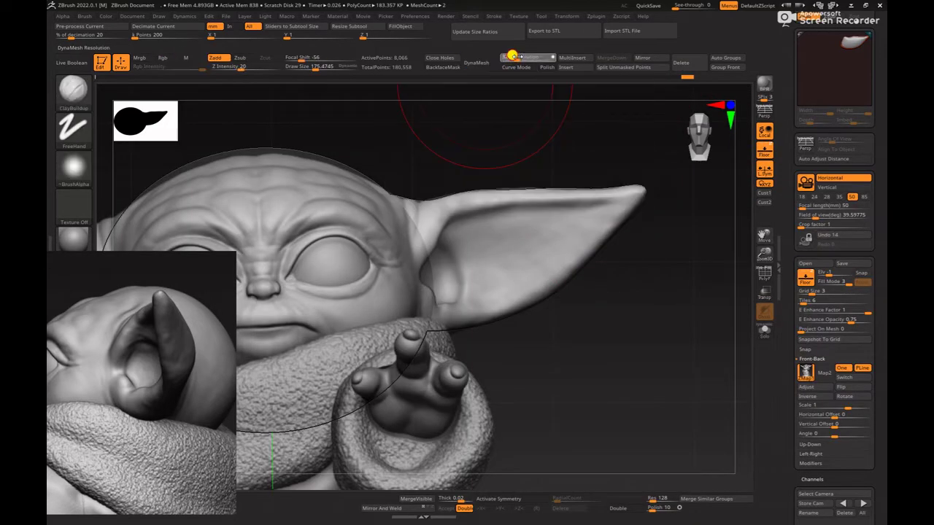
drag(510, 57, 517, 57)
click(483, 64)
alt+drag(606, 315, 516, 232)
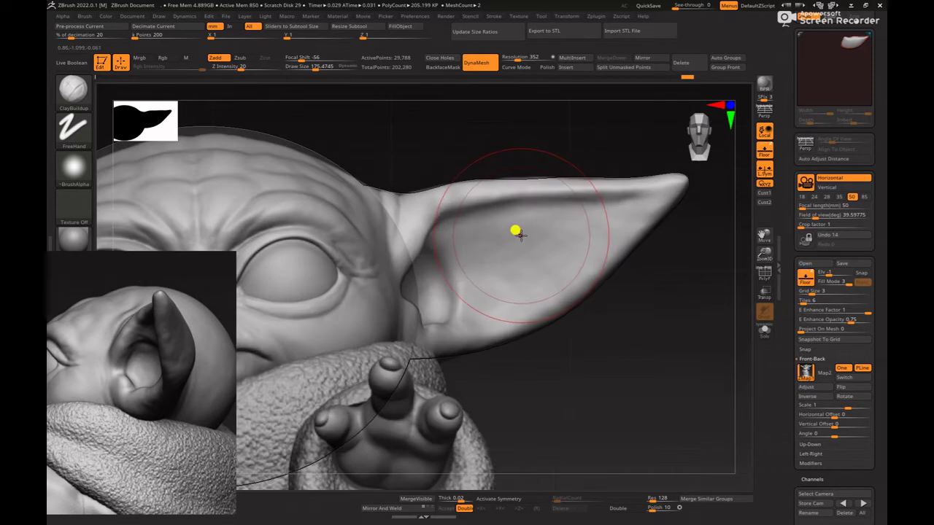
- Isolate the ear and carve the upper inner groove and the ear opening's outline with ClayBuildup at a draw size of about 39
key(b)
click(481, 230)
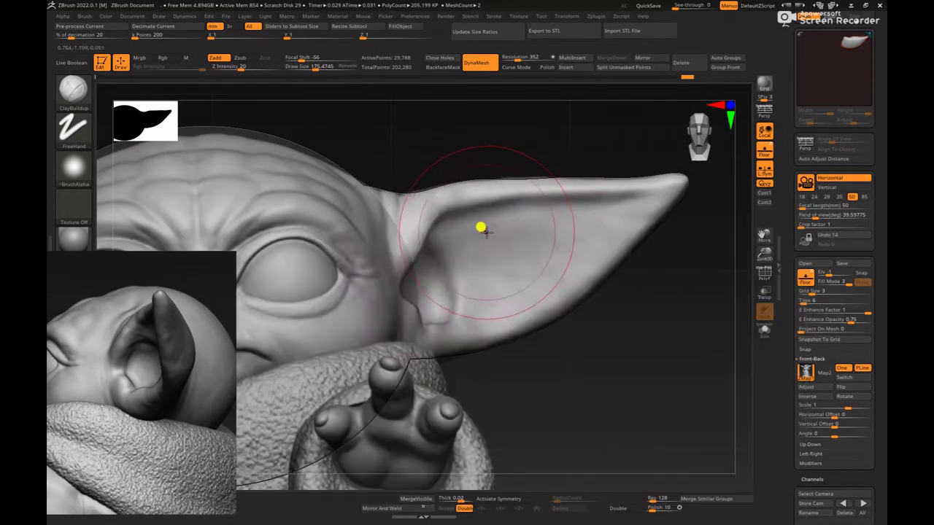
key(space)
drag(479, 230, 469, 232)
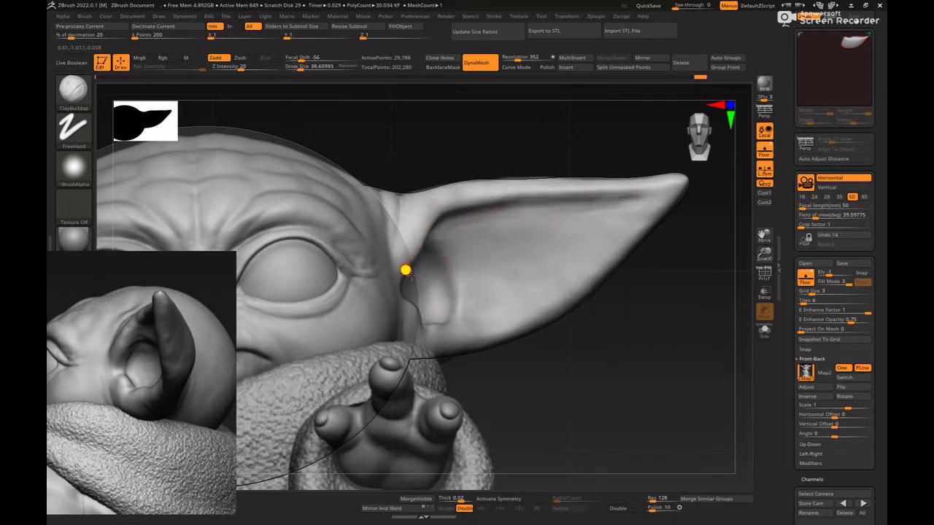
click(770, 337)
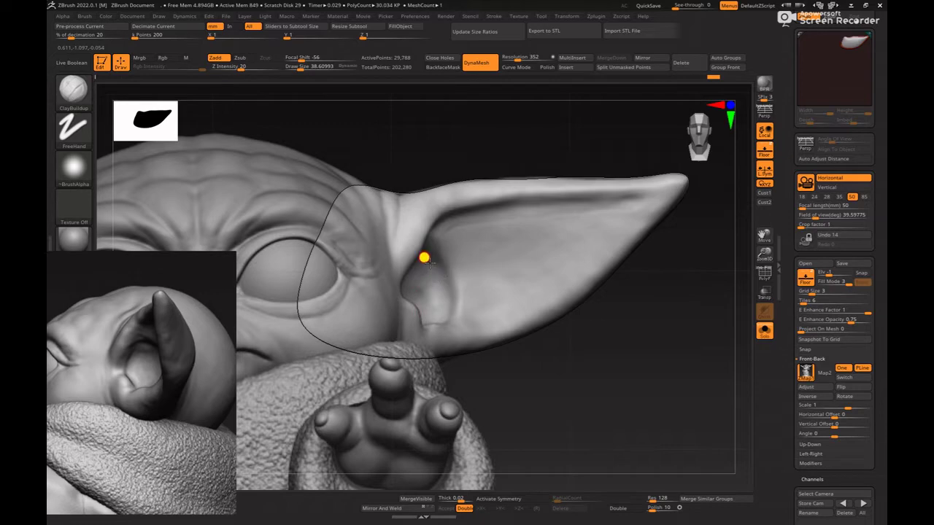
click(760, 154)
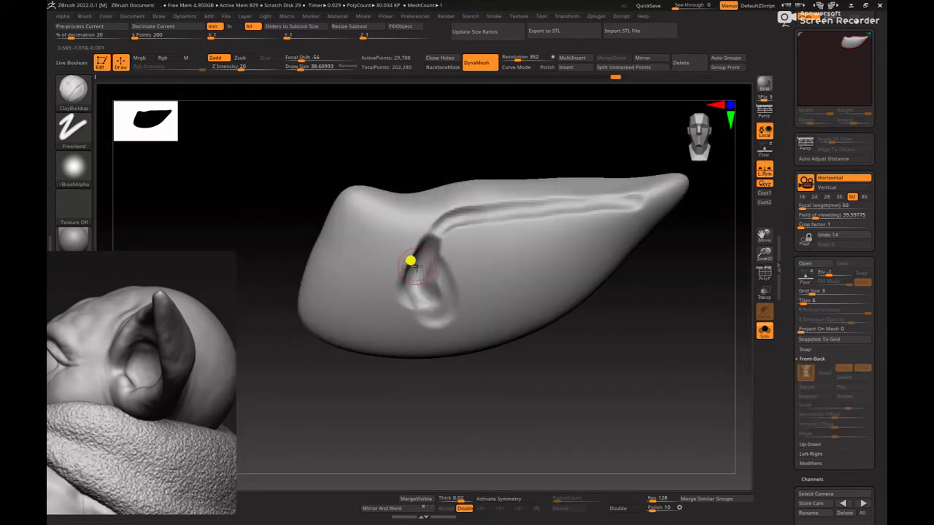
- Remesh the ear, smooth its opening at a draw size of about 95, and hollow it out with ClayBuildup at about 58
key(space)
drag(416, 265, 424, 266)
ctrl+drag(623, 352, 643, 371)
shift+drag(442, 279, 417, 281)
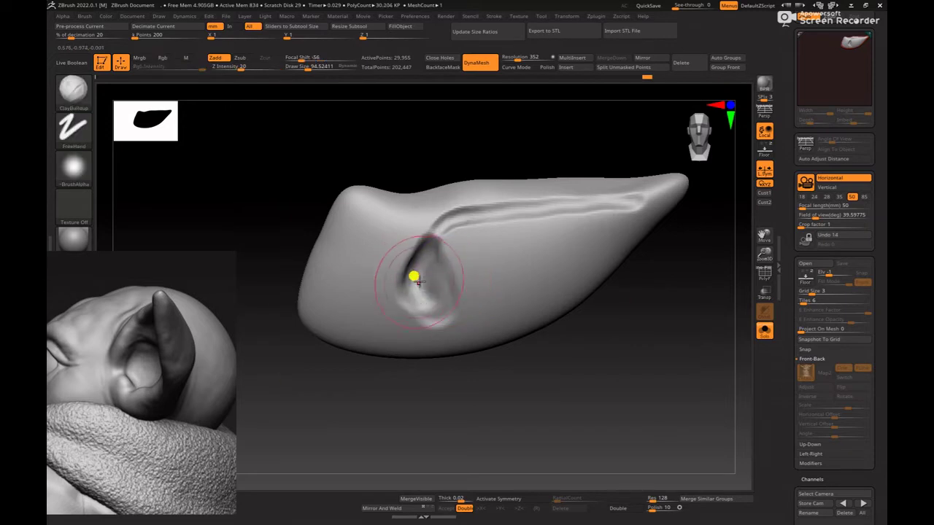
key(space)
click(417, 299)
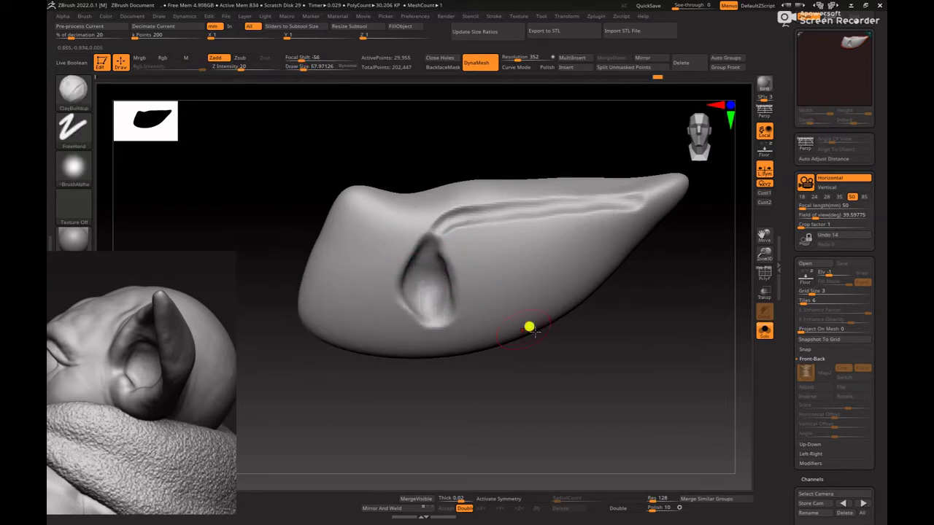
- Carve the inner ear surface to match the reference with ClayBuildup and smooth the upper rim at a draw size of about 104
click(764, 150)
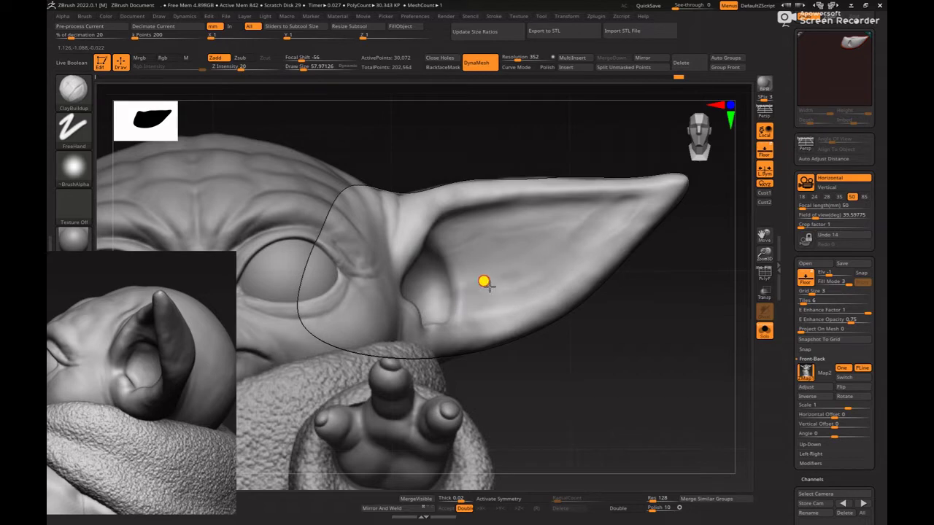
key(s)
drag(482, 261, 502, 261)
mouse_move(579, 218)
mouse_down()
mouse_move(535, 213)
mouse_move(577, 218)
mouse_move(467, 278)
mouse_move(487, 282)
mouse_up()
click(766, 151)
key(s)
mouse_move(464, 217)
mouse_down()
mouse_move(441, 209)
mouse_move(494, 187)
mouse_move(606, 191)
mouse_move(583, 173)
mouse_move(593, 172)
mouse_move(589, 184)
mouse_up()
key(s)
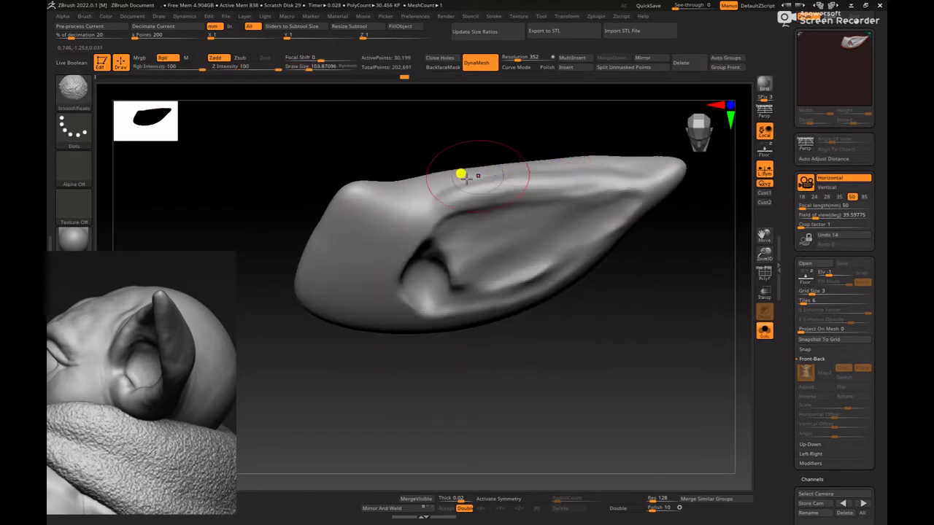
mouse_move(467, 178)
shift+mouse_down()
mouse_move(539, 169)
mouse_move(481, 181)
mouse_move(641, 188)
shift+mouse_up()
mouse_move(678, 327)
mouse_down()
mouse_move(690, 295)
mouse_move(617, 302)
mouse_up()
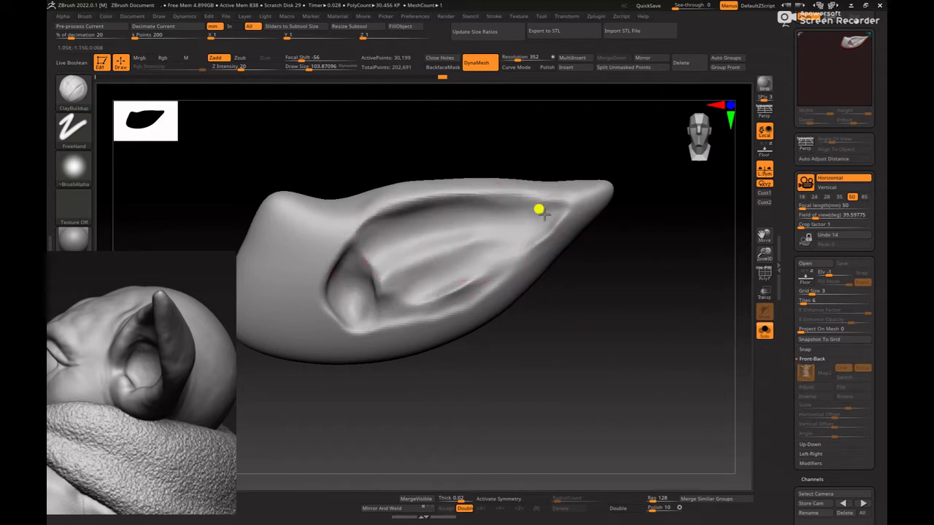
- Deepen the inner ear folds at a draw size of about 69 and hollow the cavity below the upper rim at about 124
key(space)
drag(508, 221, 502, 221)
mouse_move(511, 223)
mouse_down()
mouse_move(462, 230)
mouse_move(542, 216)
mouse_move(430, 283)
mouse_up()
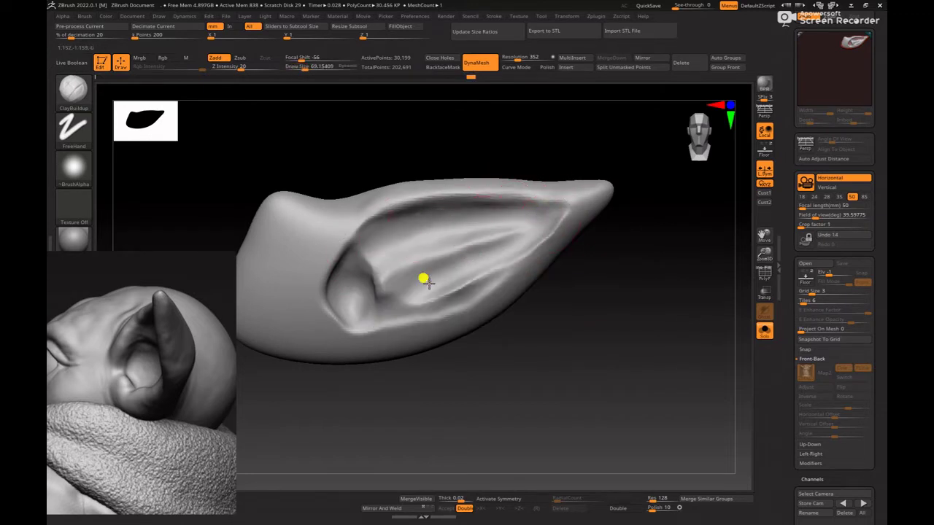
drag(492, 262, 503, 243)
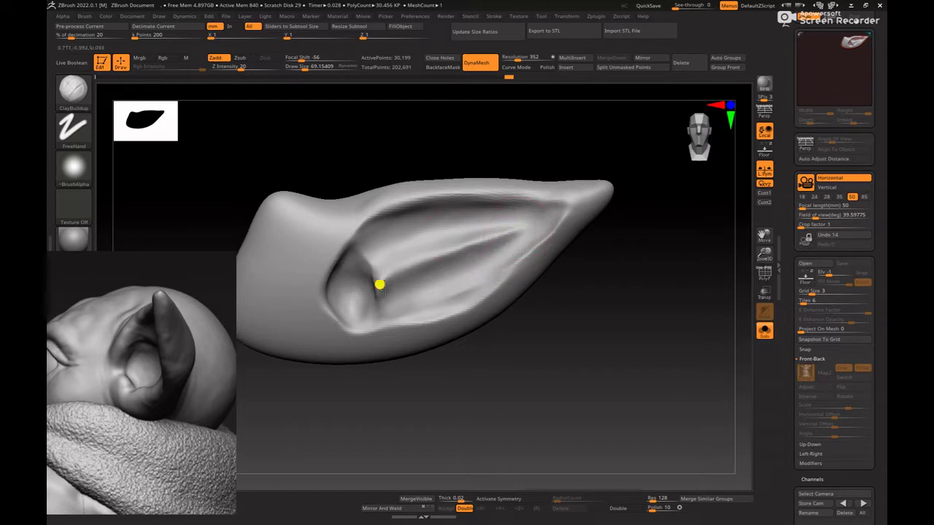
key(space)
mouse_move(429, 242)
mouse_down()
mouse_move(387, 271)
mouse_move(390, 292)
mouse_move(367, 253)
mouse_move(429, 211)
mouse_move(363, 243)
mouse_up()
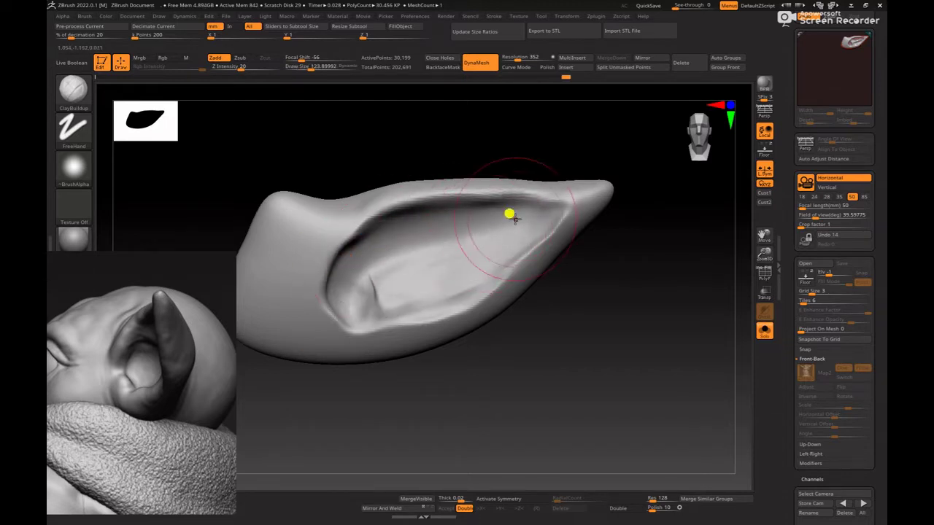
- Carve the groove along the lower inner edge and across the cavity floor at a draw size of about 65
key(space)
drag(560, 218, 554, 219)
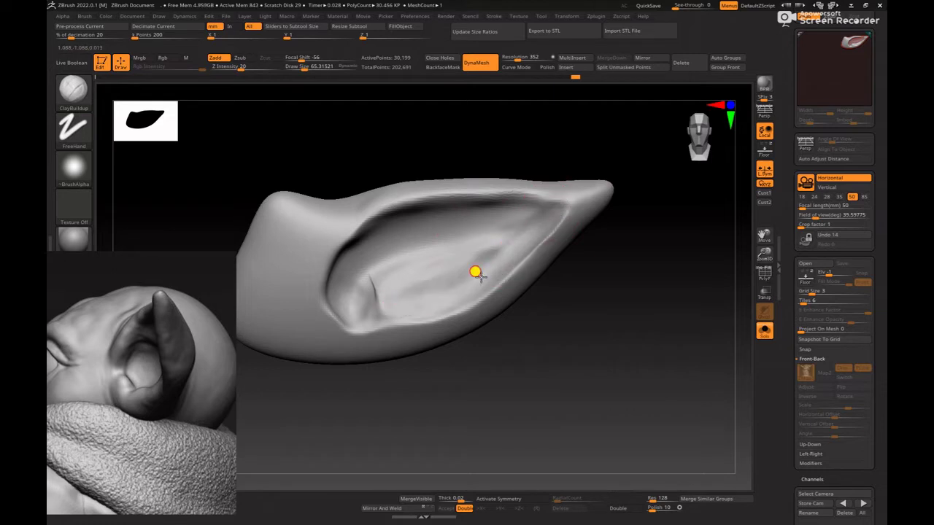
mouse_move(481, 277)
alt+mouse_down()
mouse_move(378, 304)
mouse_move(362, 297)
alt+mouse_up()
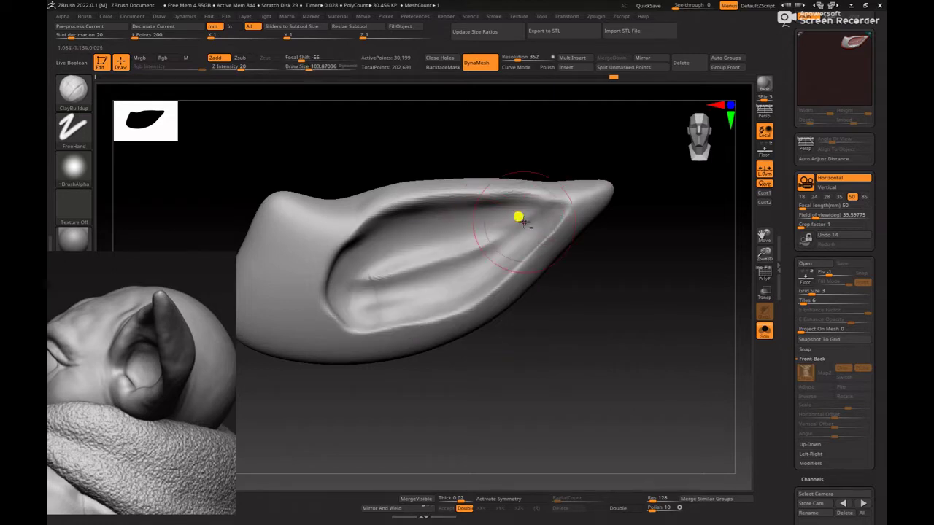
- Blend the folds and opening into one continuous deep ear cavity with ClayBuildup at a draw size of about 104
drag(519, 219, 339, 287)
drag(381, 255, 346, 279)
mouse_move(404, 231)
mouse_down()
mouse_move(329, 262)
mouse_move(329, 272)
mouse_up()
mouse_move(385, 255)
mouse_down()
mouse_move(337, 296)
mouse_move(524, 212)
mouse_up()
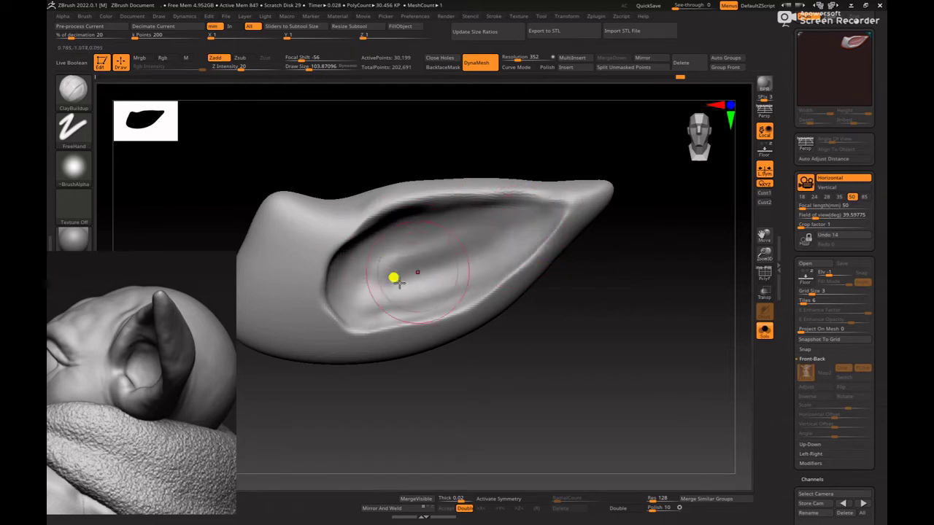
drag(394, 278, 358, 275)
- Turn on backface masking for ClayBuildup, remesh the ear with DynaMesh at a resolution of 720, and smooth it at draw size 250.75
click(445, 67)
mouse_move(501, 109)
mouse_down()
mouse_move(432, 162)
mouse_move(569, 156)
mouse_move(574, 119)
mouse_up()
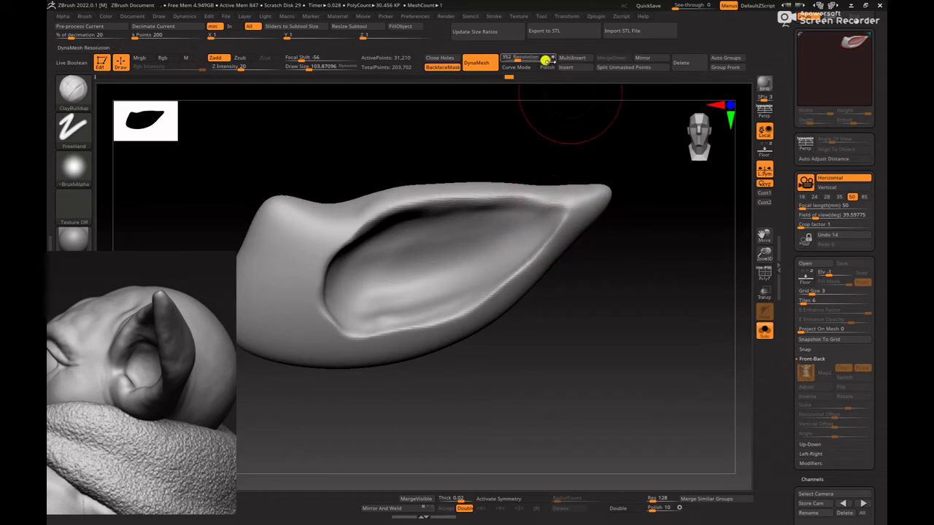
key(Return)
ctrl+drag(474, 126, 509, 155)
right_click(458, 174)
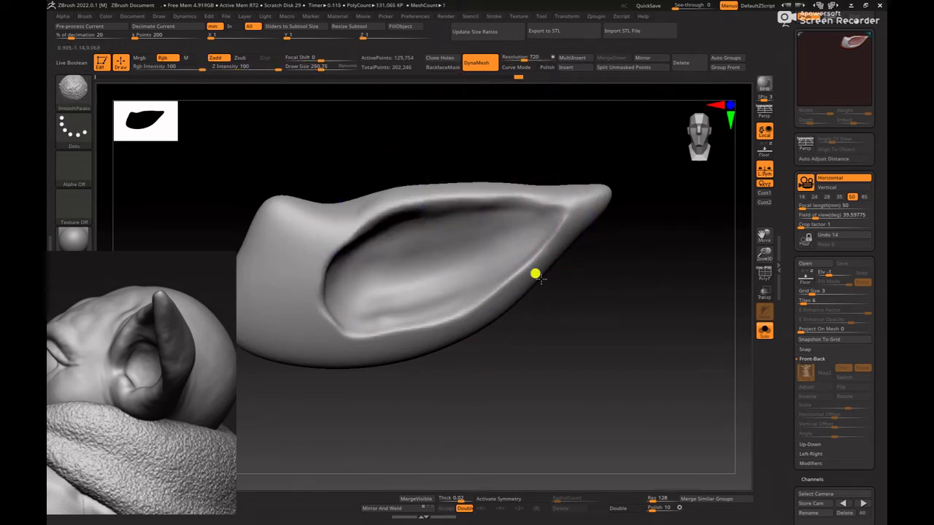
- Show the head again in side view and pull the ear's front edge toward the face with the Move brush at draw size 250.75
mouse_move(569, 328)
alt+mouse_down()
mouse_move(568, 296)
mouse_move(610, 331)
mouse_move(605, 298)
alt+mouse_up()
mouse_move(605, 297)
mouse_down()
mouse_move(565, 327)
mouse_move(592, 360)
mouse_move(521, 347)
mouse_up()
key(b)
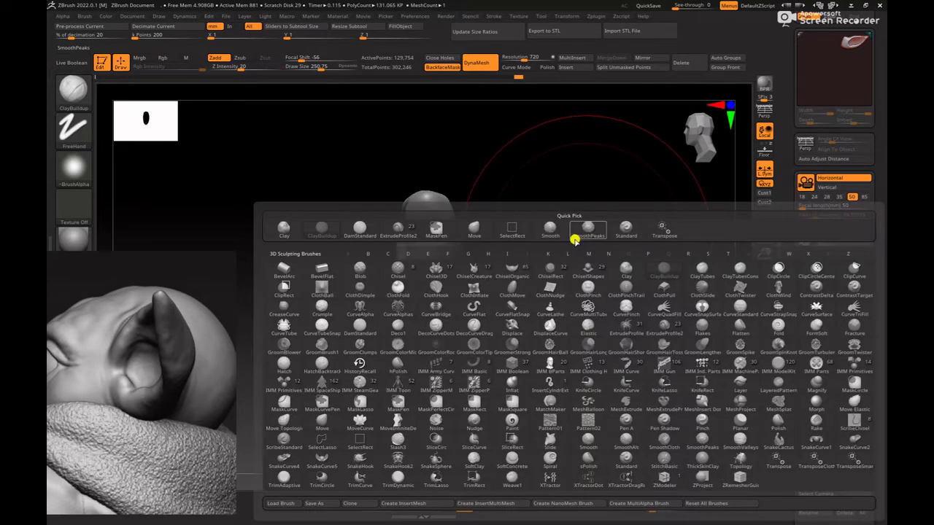
key(m)
key(v)
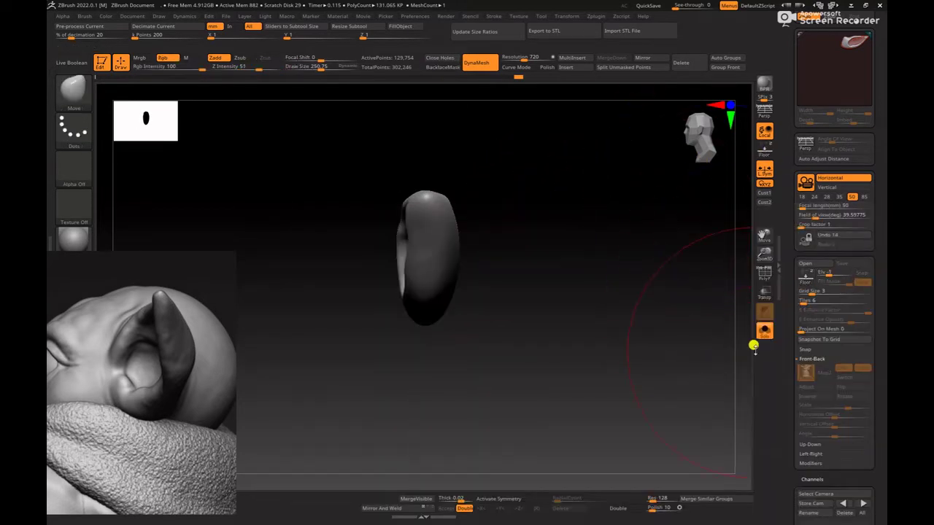
click(762, 335)
drag(388, 272, 352, 272)
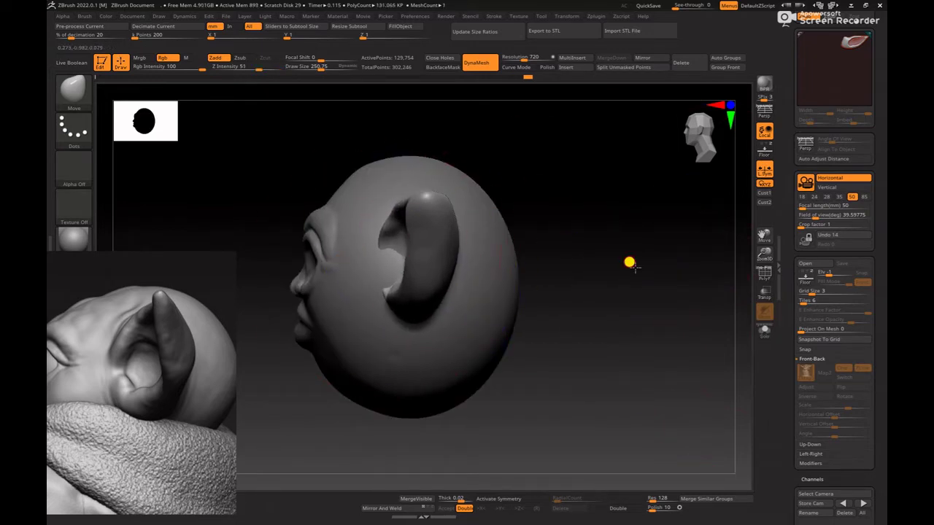
- Show the front reference, select the head, and reshape its side by the ear with the Move brush at draw size about 175
alt+drag(634, 268, 669, 302)
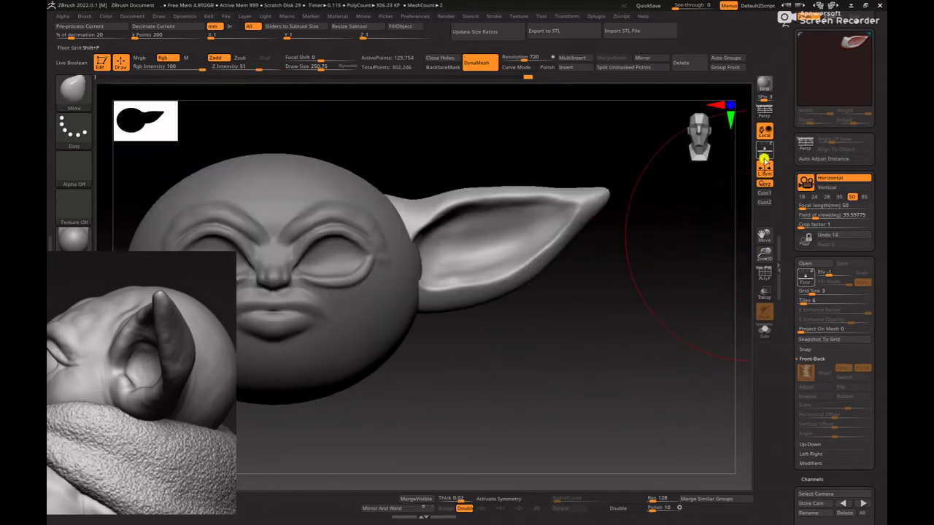
click(764, 151)
ctrl+right_drag(437, 257, 398, 272)
alt+click(397, 273)
key(space)
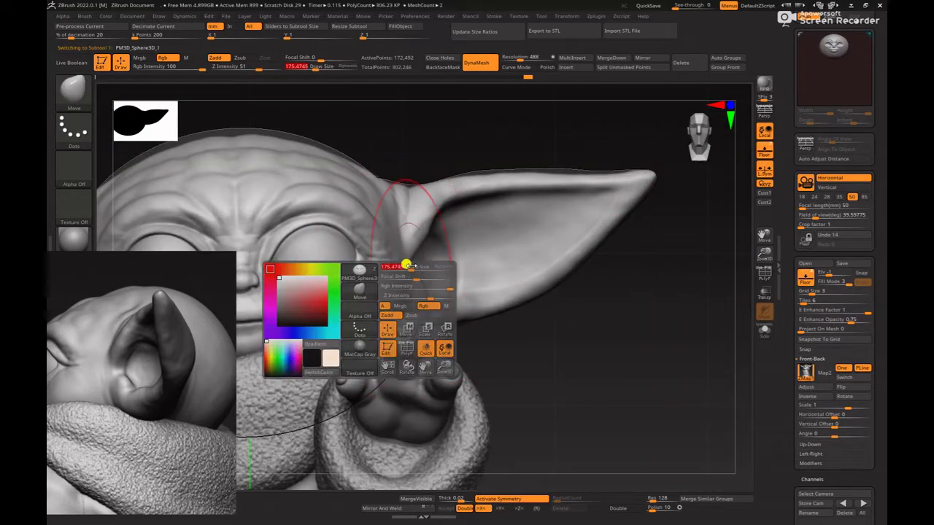
drag(406, 265, 402, 263)
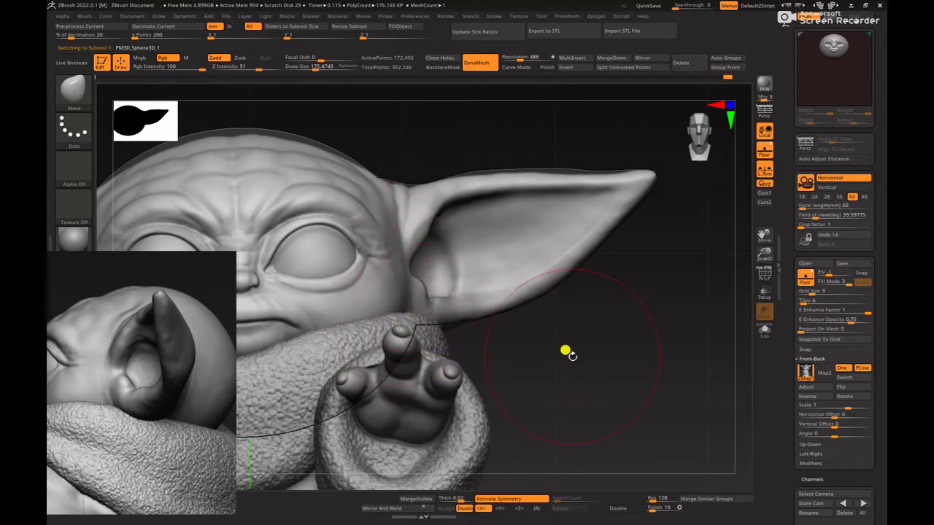
alt+drag(573, 357, 661, 354)
drag(859, 311, 846, 311)
drag(510, 269, 507, 267)
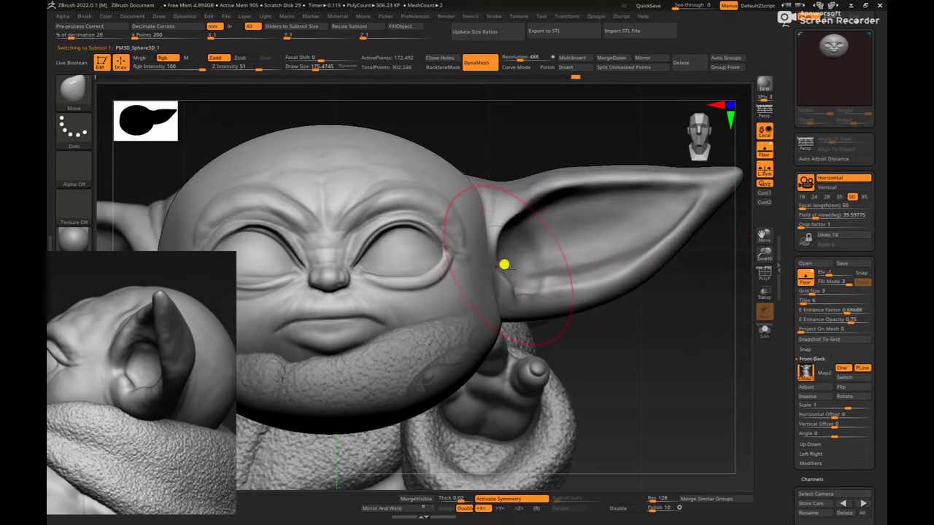
- Make the ear the active subtool and show the front reference over it with an enhance factor of about 0.9
click(766, 154)
alt+drag(678, 270, 609, 309)
alt+click(586, 296)
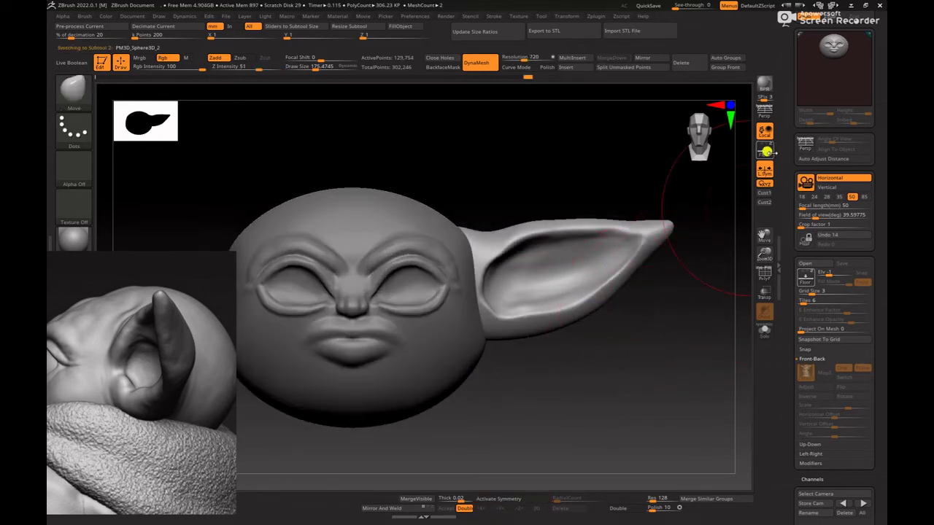
click(766, 152)
alt+drag(676, 271, 656, 328)
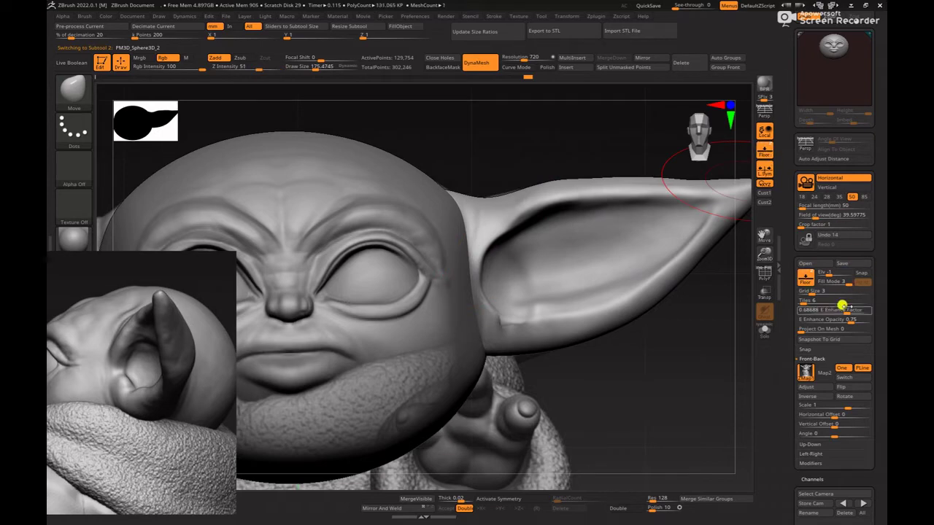
drag(848, 310, 863, 310)
- Build skin folds on the ear's upper base beside the head with ClayBuildup at draw sizes from about 42 to 77
key(b)
key(c)
key(b)
key(space)
drag(472, 247, 471, 222)
key(space)
key(space)
key(space)
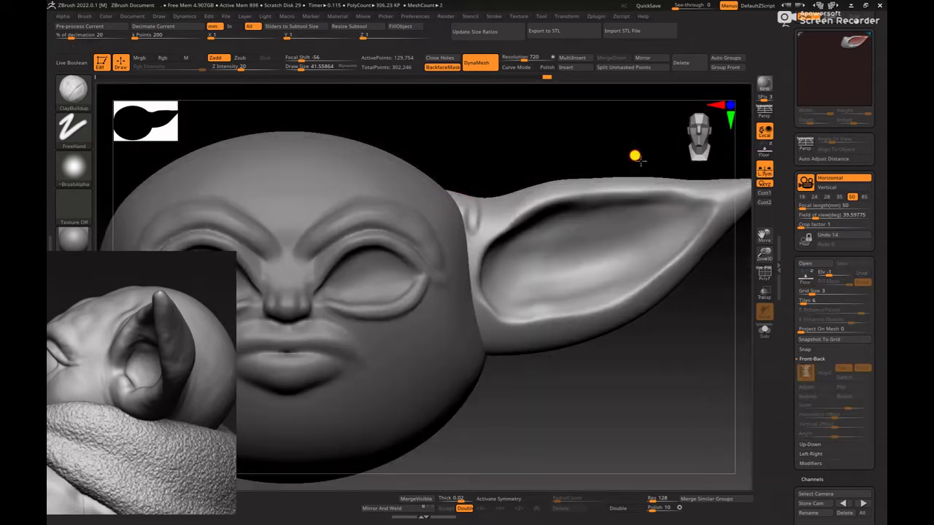
drag(634, 154, 542, 238)
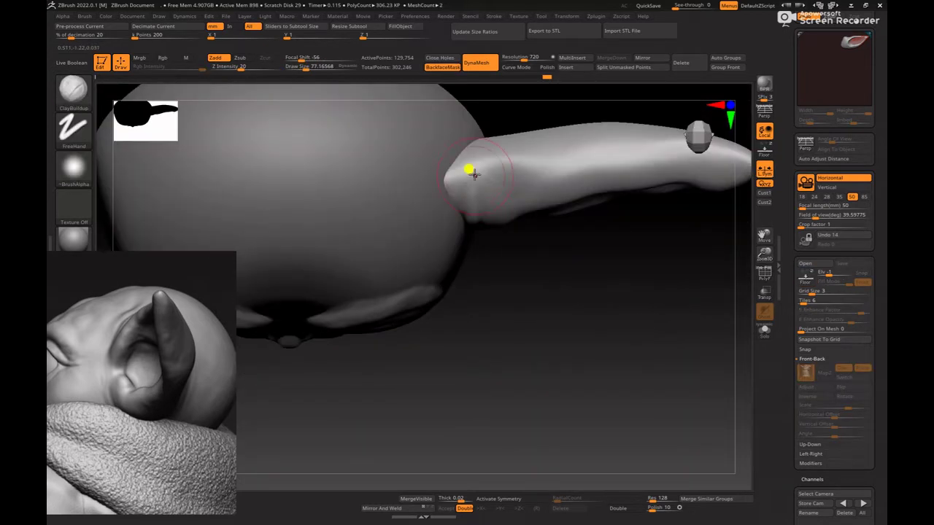
key(space)
drag(469, 179, 464, 179)
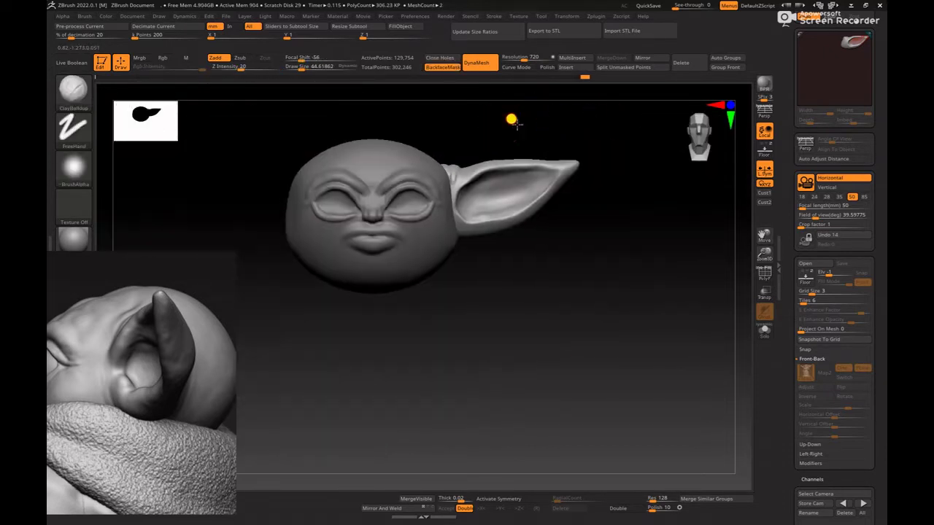
- Reframe the reference board on the front view of the face and ear
scroll(153, 345, down, 5)
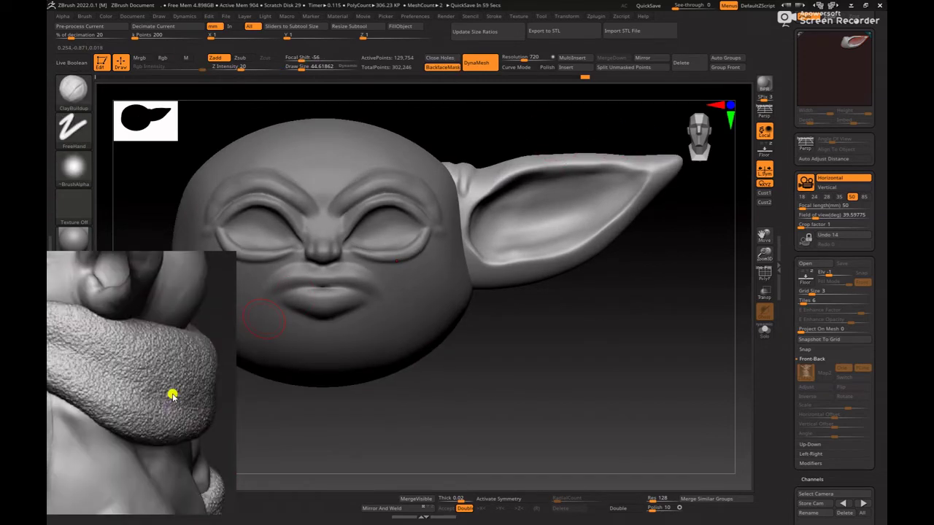
middle_drag(146, 289, 139, 280)
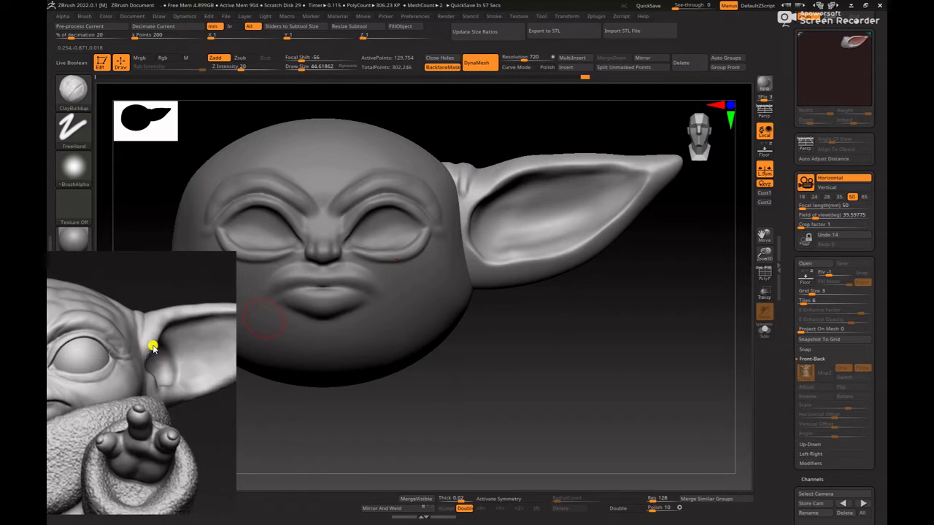
mouse_move(663, 348)
alt+mouse_down()
mouse_move(611, 346)
mouse_move(581, 315)
mouse_move(584, 349)
mouse_move(624, 332)
mouse_move(646, 371)
mouse_move(602, 316)
mouse_move(615, 357)
mouse_move(640, 359)
mouse_move(638, 332)
mouse_move(641, 367)
mouse_move(609, 323)
mouse_move(559, 331)
mouse_move(549, 309)
alt+mouse_up()
middle_drag(219, 385, 140, 402)
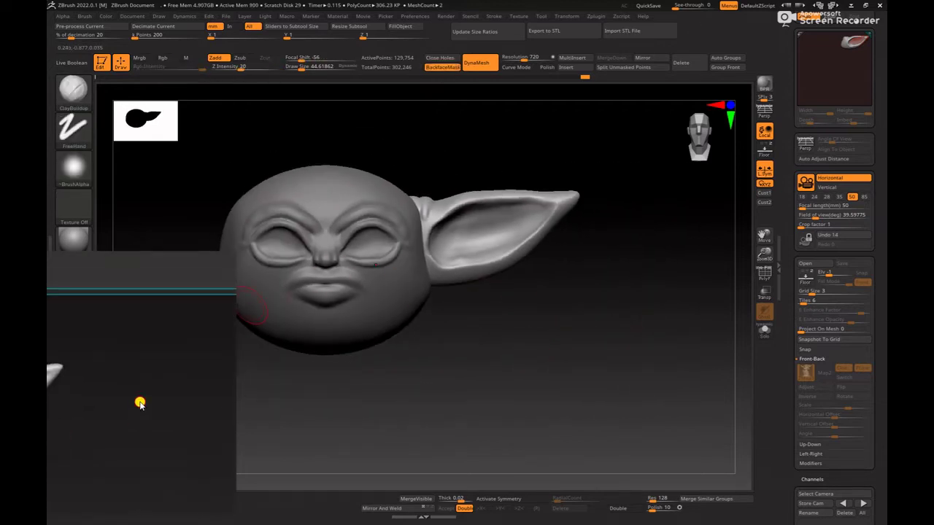
middle_drag(88, 424, 244, 357)
mouse_move(113, 387)
middle_down()
mouse_move(213, 383)
mouse_move(108, 455)
middle_up()
- Mark the inner ear fold over the front reference with ClayBuildup at draw size about 62, then hide the reference
mouse_move(613, 326)
alt+mouse_down()
mouse_move(562, 344)
mouse_move(631, 370)
alt+mouse_up()
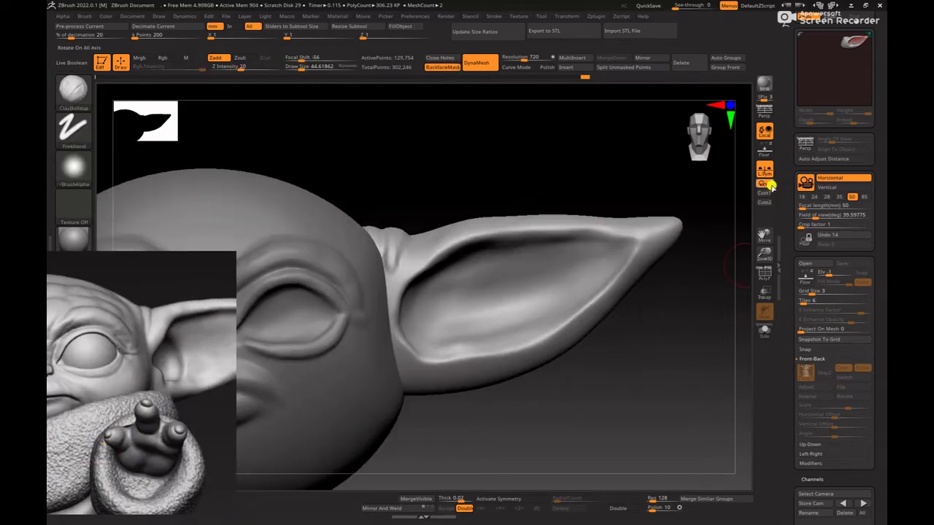
click(764, 150)
key(b)
key(space)
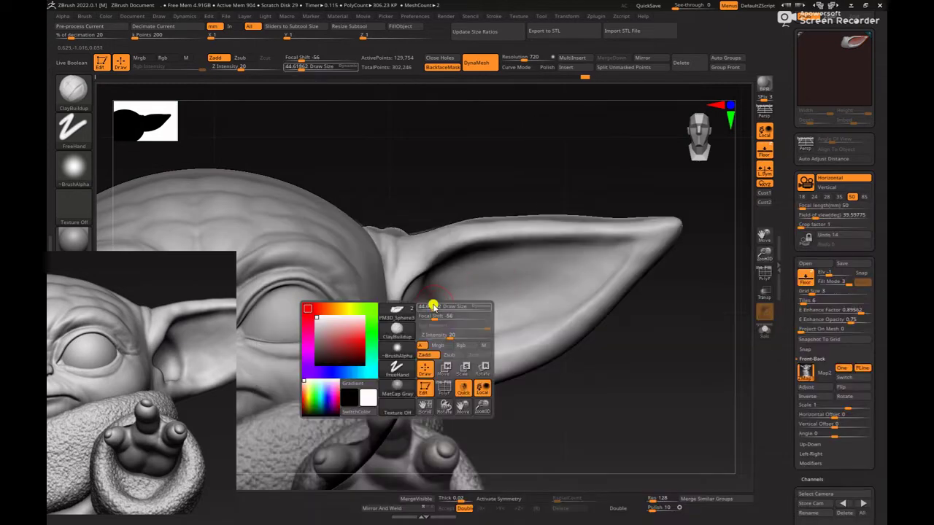
mouse_move(436, 289)
mouse_down()
mouse_move(446, 319)
mouse_move(446, 308)
mouse_up()
key(space)
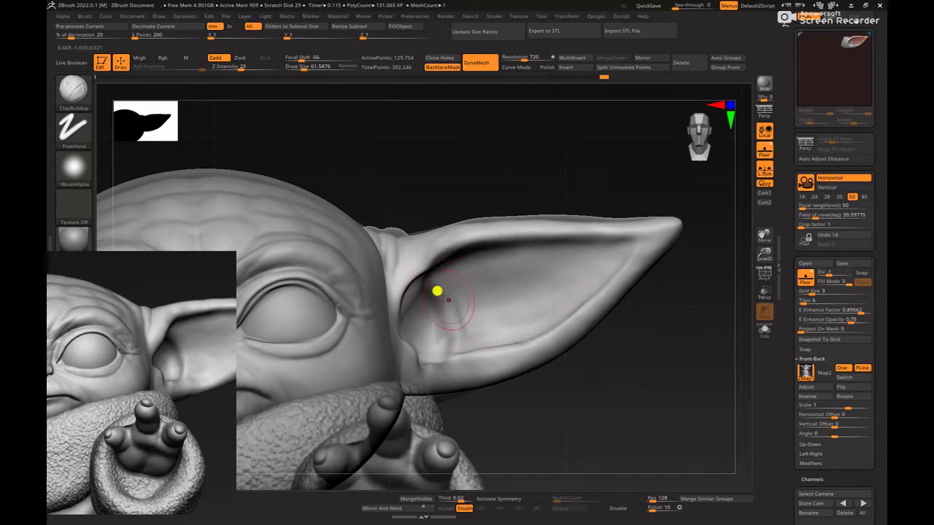
click(765, 151)
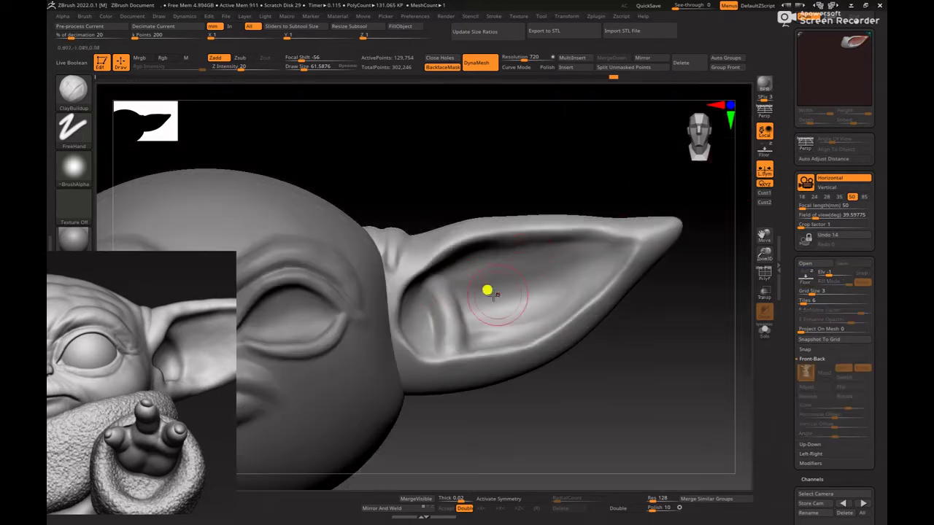
- Build up the cavity floor beside the inner fold with ClayBuildup at draw size about 69, then remesh and smooth it
key(space)
mouse_move(445, 280)
mouse_down()
mouse_move(488, 283)
mouse_move(553, 310)
mouse_up()
mouse_move(436, 302)
mouse_down()
mouse_move(463, 287)
mouse_move(542, 311)
mouse_up()
ctrl+drag(625, 410, 621, 388)
mouse_move(537, 316)
shift+mouse_down()
mouse_move(565, 287)
mouse_move(490, 324)
shift+mouse_up()
mouse_move(619, 356)
mouse_down()
mouse_move(638, 375)
mouse_move(632, 359)
mouse_up()
shift+drag(493, 348, 534, 334)
- Rework the pocket beside the inner fold and the cavity floor with ClayBuildup at draw size about 69, undoing the first stroke
drag(622, 385, 584, 343)
mouse_move(436, 348)
mouse_down()
mouse_move(403, 285)
mouse_move(397, 316)
mouse_up()
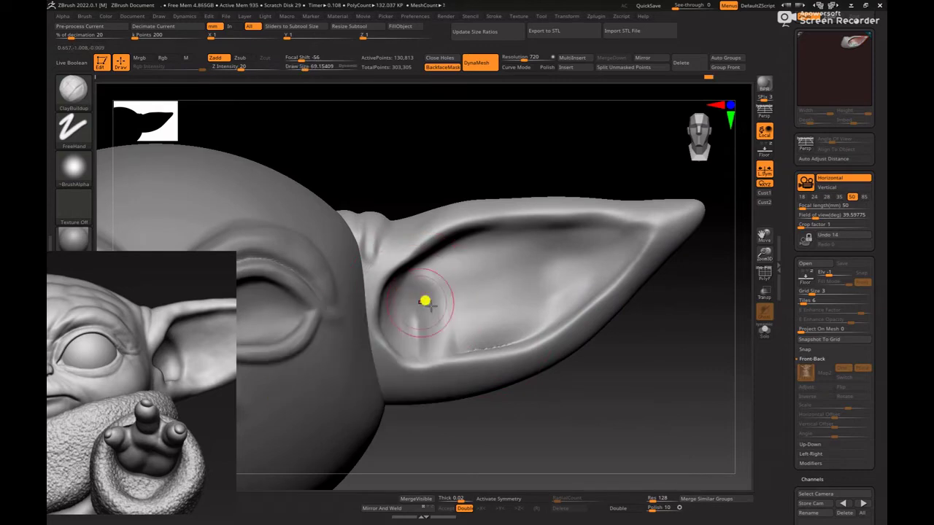
key(ctrl+z)
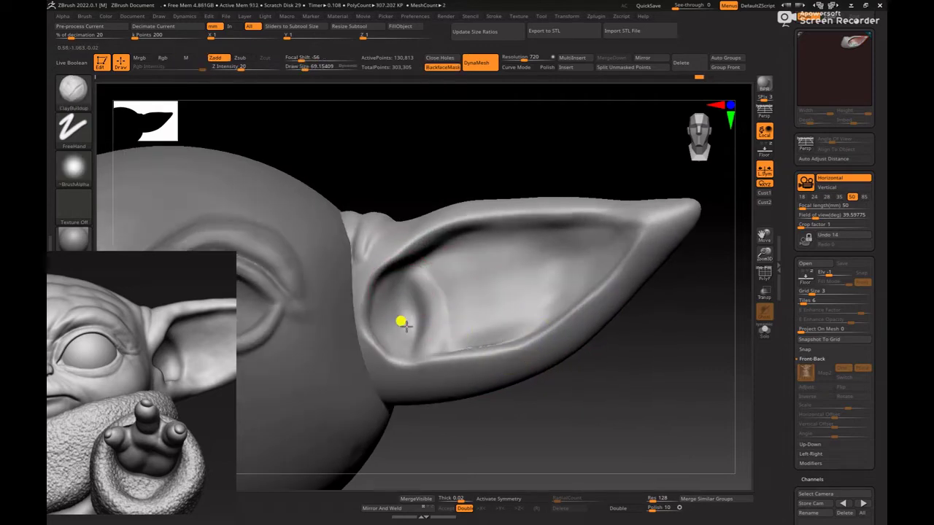
drag(406, 326, 403, 273)
shift+drag(580, 436, 602, 435)
drag(549, 316, 467, 338)
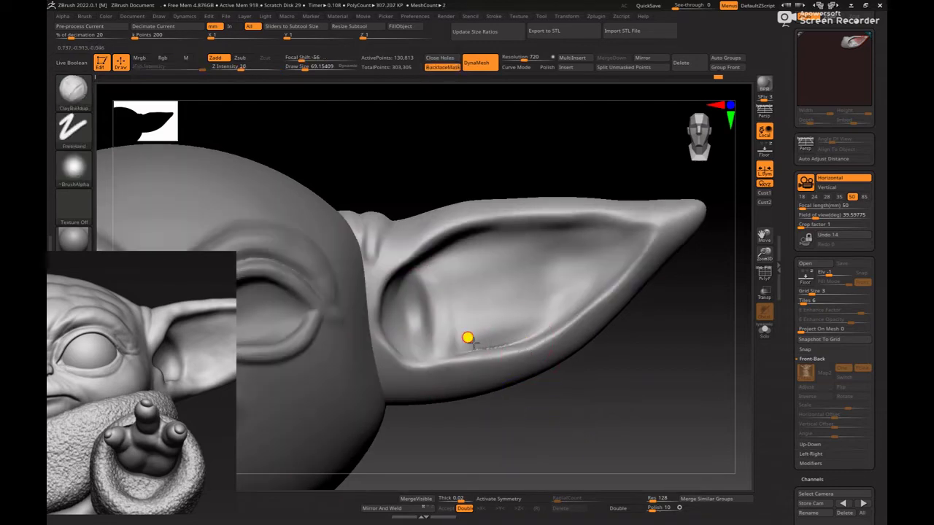
- Remesh the ear and smooth the jagged lower inner edge with SmoothPeaks at draw size about 146
ctrl+drag(618, 382, 624, 413)
mouse_move(552, 320)
shift+mouse_down()
mouse_move(504, 346)
mouse_move(464, 339)
mouse_move(483, 350)
shift+mouse_up()
key(space)
shift+drag(522, 321, 544, 300)
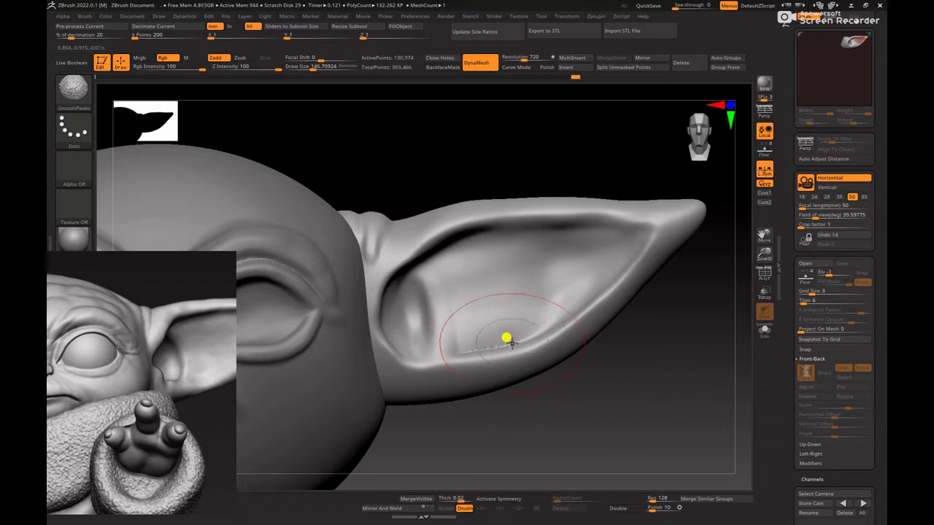
- Set the smoothing focal shift to 100 and draw size to 250.75, remesh the ear, and smooth its jagged lower inner edge
key(space)
mouse_move(523, 350)
mouse_down()
mouse_move(566, 349)
mouse_move(535, 351)
mouse_move(560, 358)
mouse_up()
click(562, 350)
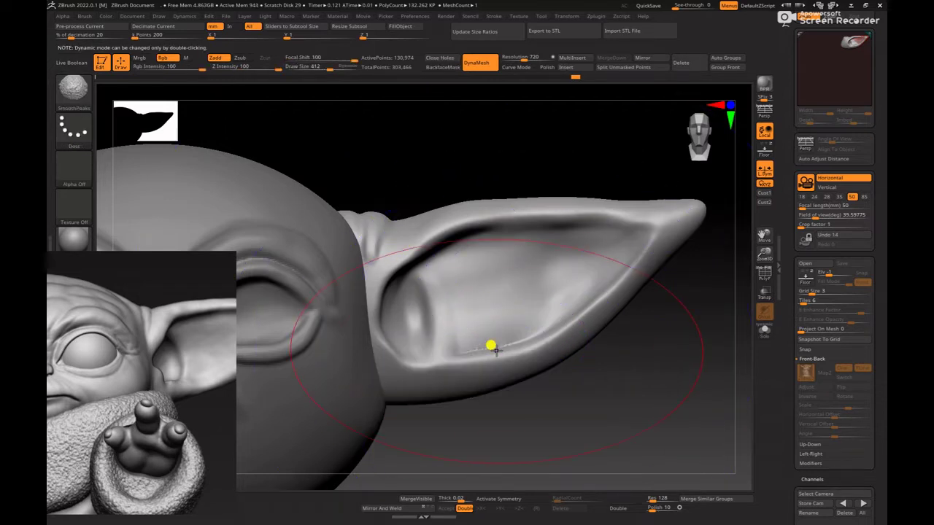
key(space)
shift+drag(496, 351, 507, 349)
alt+drag(597, 408, 576, 353)
ctrl+drag(577, 354, 577, 398)
mouse_move(548, 346)
alt+mouse_down()
mouse_move(571, 390)
mouse_move(516, 361)
mouse_move(542, 416)
alt+mouse_up()
shift+drag(478, 311, 451, 310)
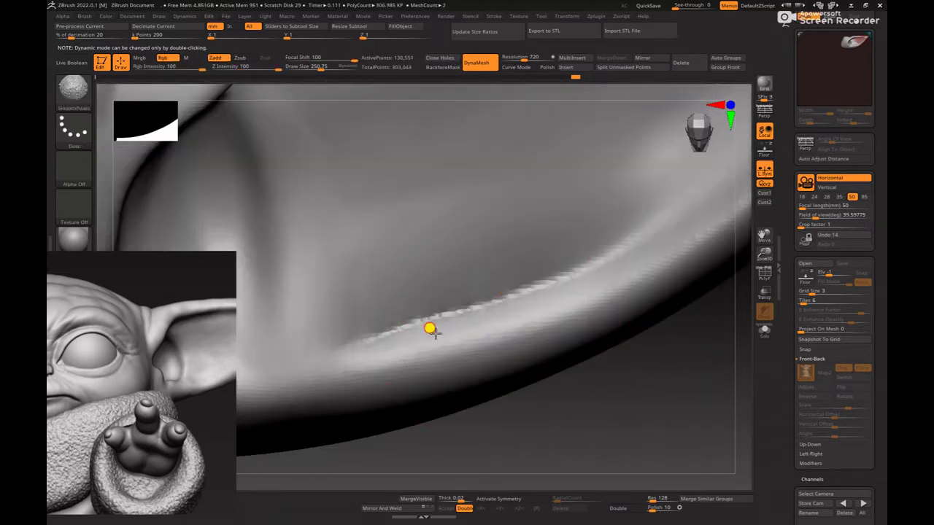
alt+drag(538, 394, 509, 356)
shift+drag(493, 380, 477, 386)
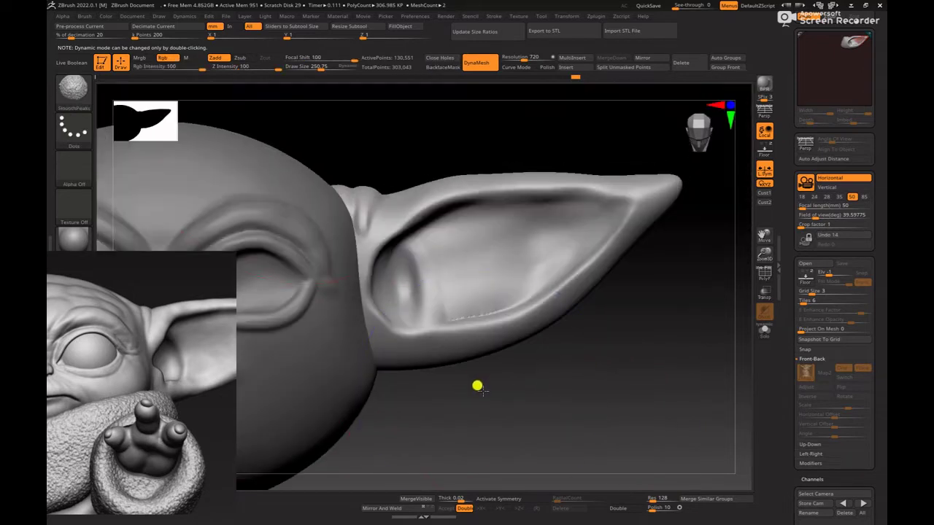
- Reset the brushes to their defaults and smooth the ear's lower inner edge at draw size 250.75
click(86, 16)
mouse_move(153, 228)
mouse_down()
mouse_move(154, 114)
mouse_move(150, 134)
mouse_up()
click(130, 162)
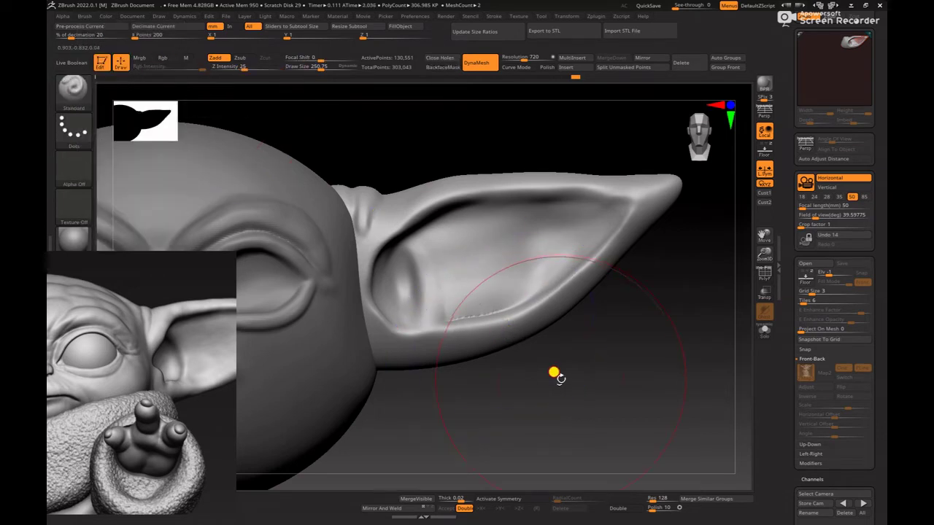
alt+drag(562, 383, 525, 376)
shift+drag(503, 317, 448, 325)
- Refine the cavity's lower inner edge with ClayBuildup at draw size about 140 and smooth it
alt+drag(633, 369, 543, 330)
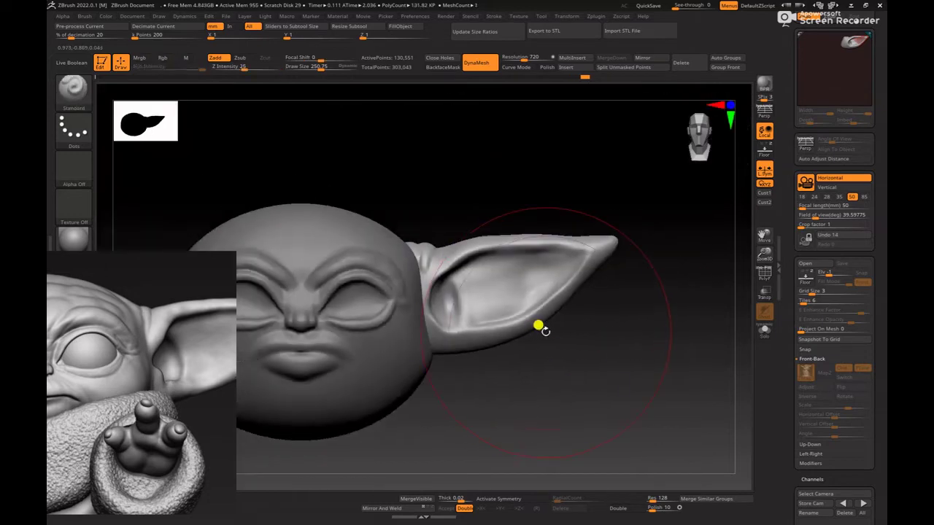
key(b)
key(c)
key(b)
key(space)
drag(467, 342, 447, 341)
mouse_move(591, 310)
alt+mouse_down()
mouse_move(634, 366)
mouse_move(642, 361)
mouse_move(611, 369)
alt+mouse_up()
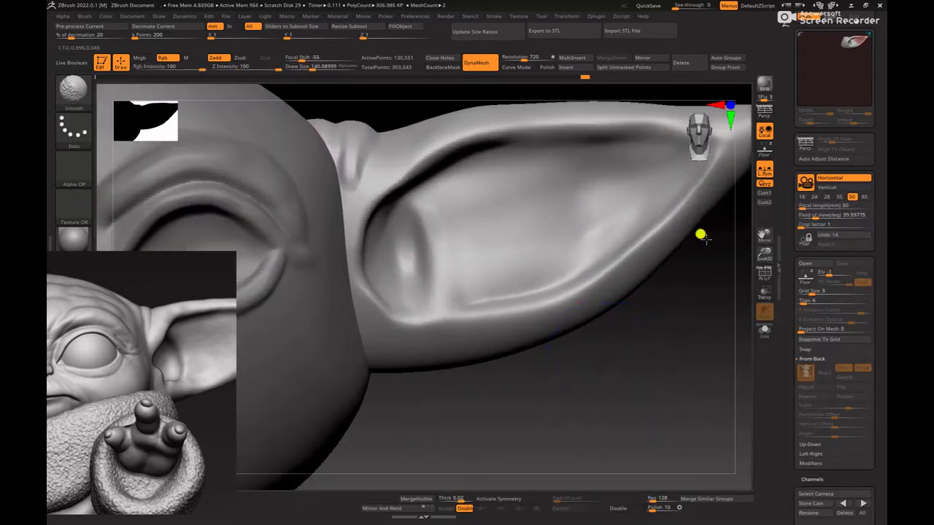
- Show the front reference and pull the cavity's front edge to match it with the Move brush at draw size about 73
click(765, 155)
key(space)
drag(387, 252, 381, 252)
key(space)
drag(381, 207, 381, 210)
key(b)
key(m)
key(v)
key(space)
drag(376, 207, 380, 220)
key(space)
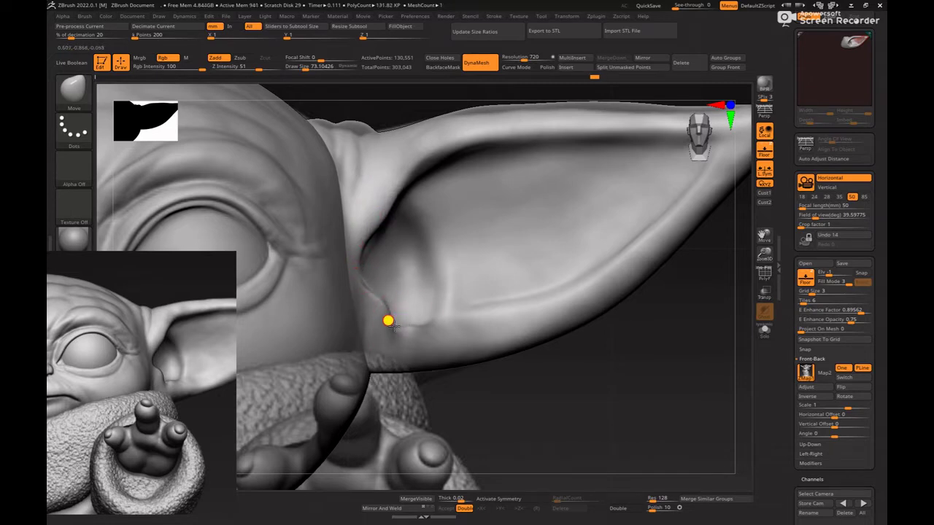
- Shape the notch at the cavity's lower front edge with Move at draw sizes about 48 and 99, then hide the reference
drag(400, 287, 401, 292)
key(space)
drag(406, 313, 402, 313)
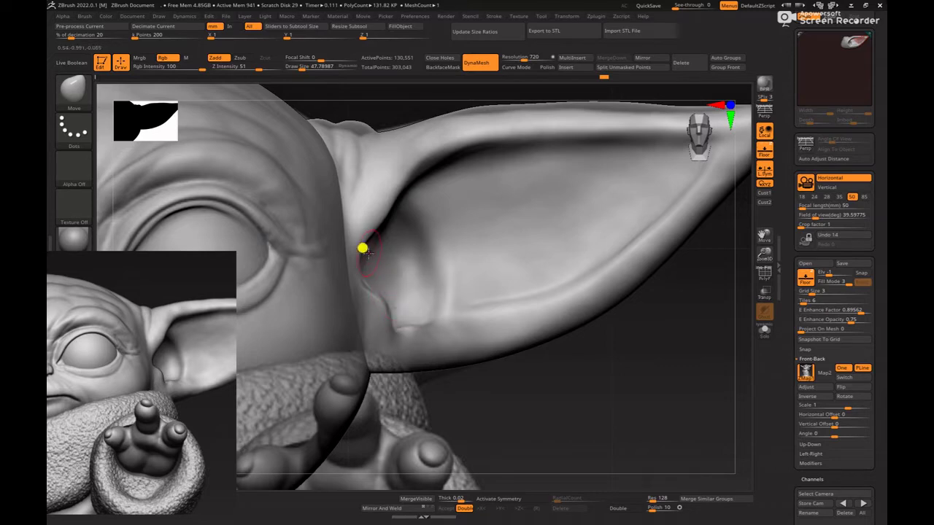
key(space)
drag(368, 254, 371, 250)
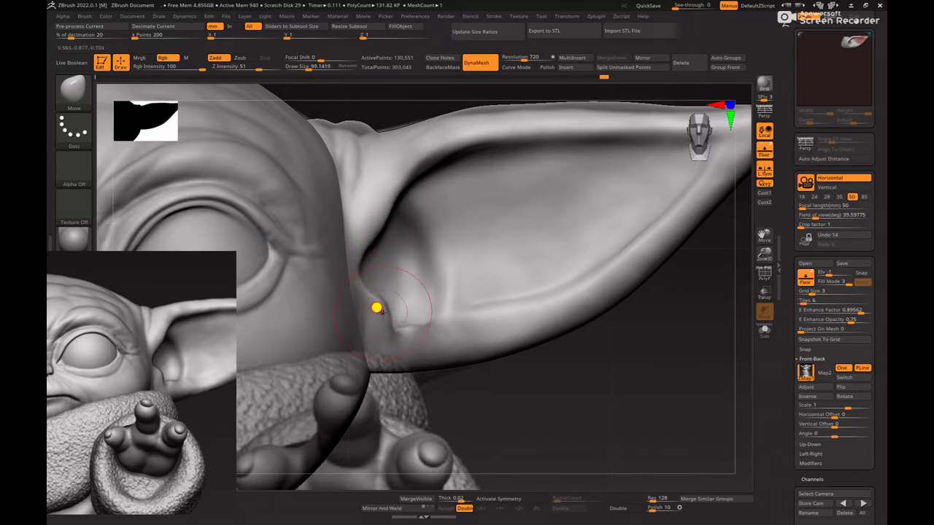
click(765, 151)
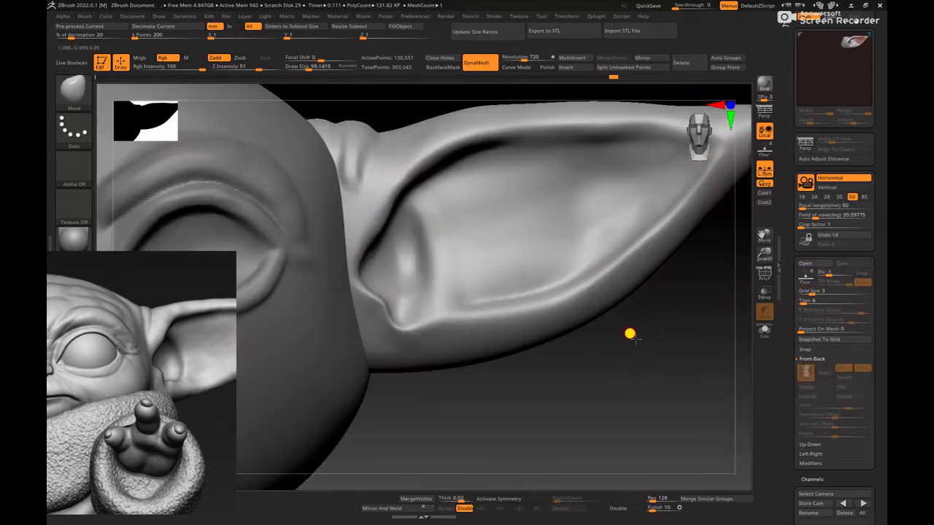
- Build up and smooth the ear cavity's lower front edge around the notch with ClayBuildup at draw size about 77
mouse_move(630, 334)
alt+mouse_down()
mouse_move(624, 380)
mouse_move(623, 338)
alt+mouse_up()
key(b)
click(388, 254)
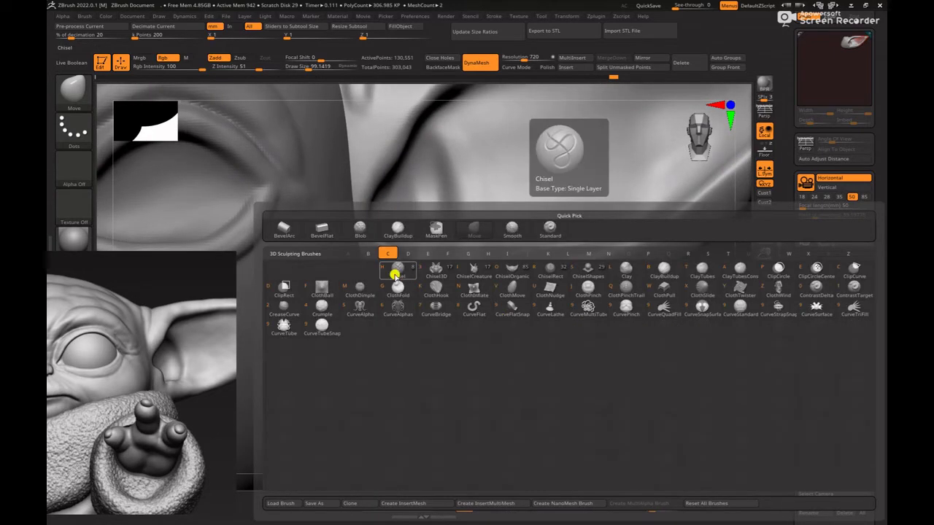
key(b)
click(308, 204)
key(space)
drag(394, 219, 384, 218)
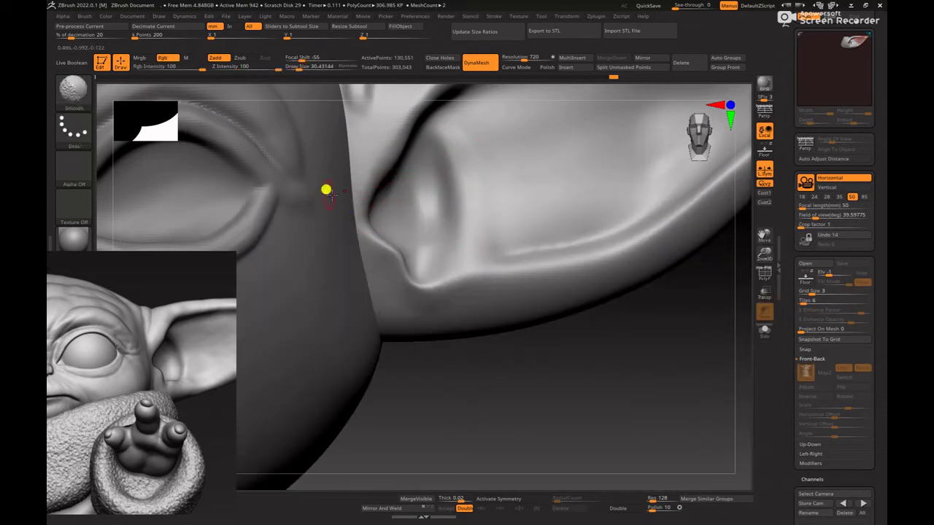
click(70, 180)
click(175, 180)
key(space)
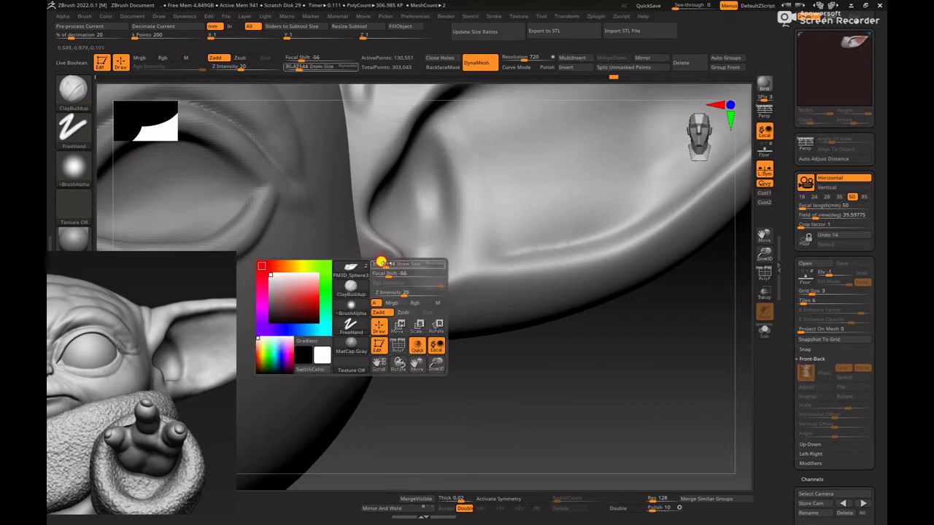
click(388, 268)
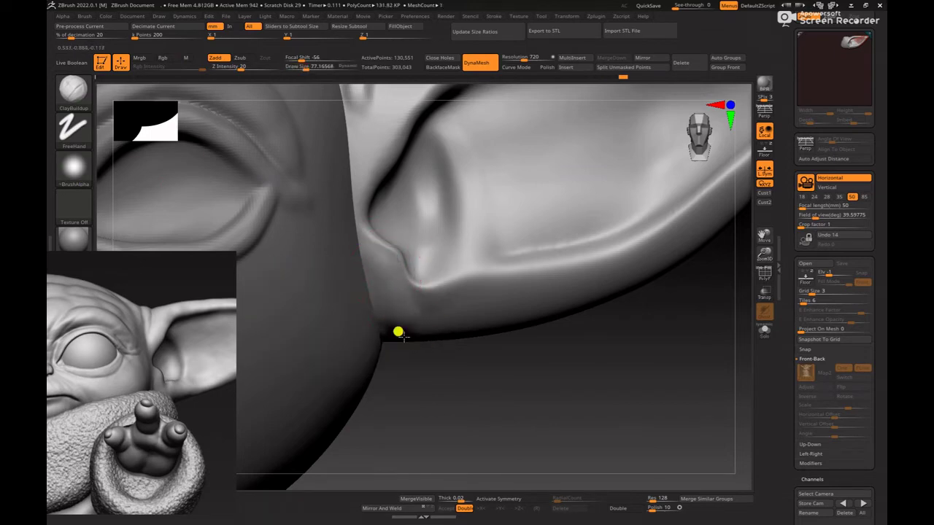
drag(469, 367, 378, 272)
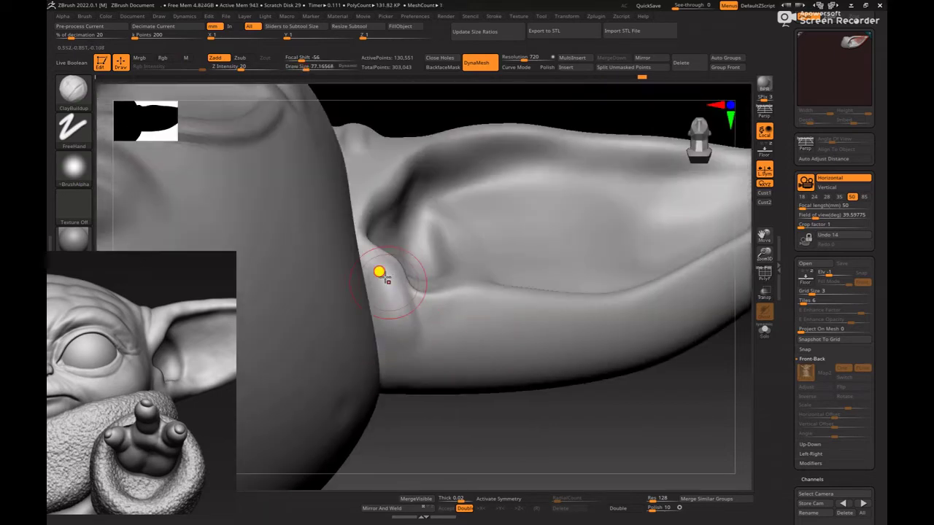
drag(428, 298, 417, 318)
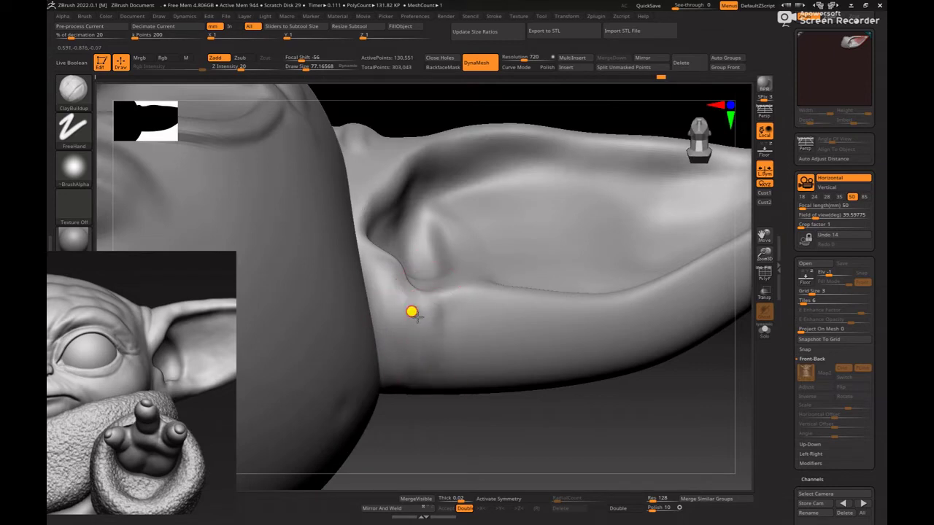
shift+drag(460, 409, 471, 432)
- Refine the inner surface at the cavity's lower front with ClayBuildup at draw size about 77 and smooth it
drag(502, 393, 490, 475)
mouse_move(413, 304)
mouse_down()
mouse_move(412, 281)
mouse_move(433, 276)
mouse_move(357, 250)
mouse_move(434, 269)
mouse_move(424, 269)
mouse_move(431, 232)
mouse_move(361, 235)
mouse_move(388, 210)
mouse_up()
drag(502, 386, 457, 321)
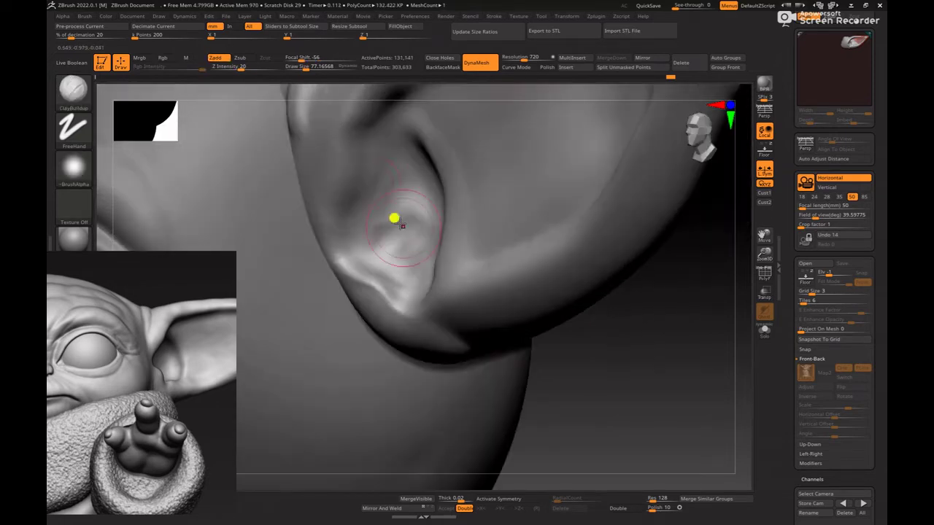
mouse_move(394, 252)
mouse_down()
mouse_move(357, 194)
mouse_move(416, 229)
mouse_up()
shift+drag(603, 364, 536, 328)
shift+drag(353, 225, 373, 213)
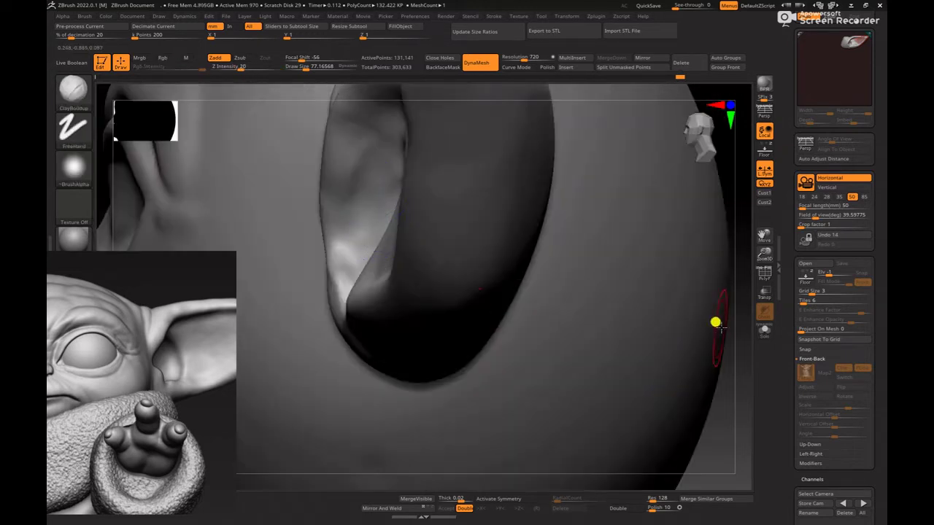
key(f)
alt+drag(601, 271, 566, 369)
drag(561, 368, 621, 365)
shift+drag(343, 282, 332, 291)
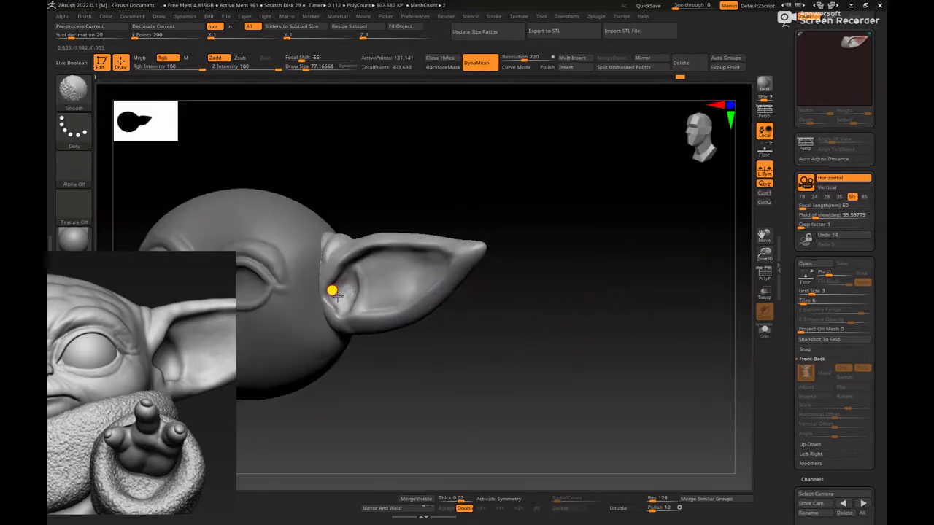
drag(473, 360, 500, 358)
- Flatten the back surface of the ear with the hPolish brush at draw size about 77
key(b)
key(h)
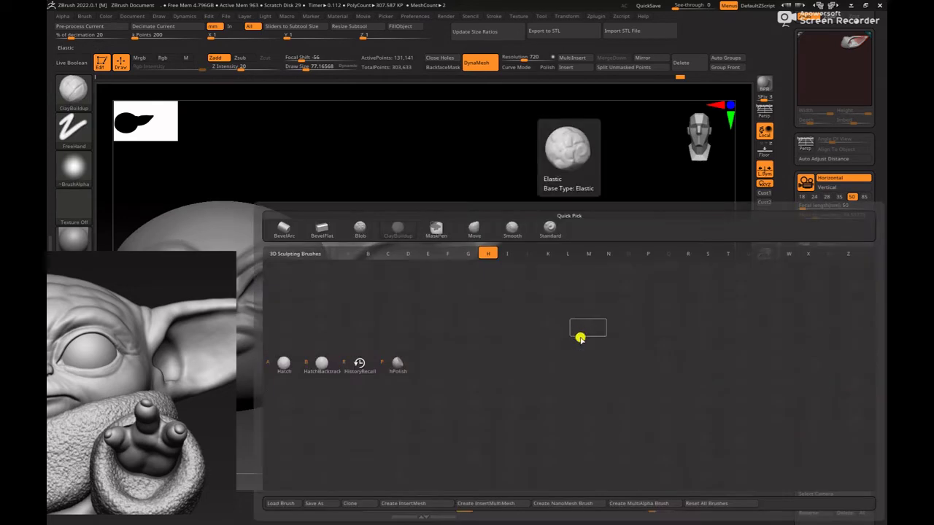
key(p)
drag(620, 343, 536, 345)
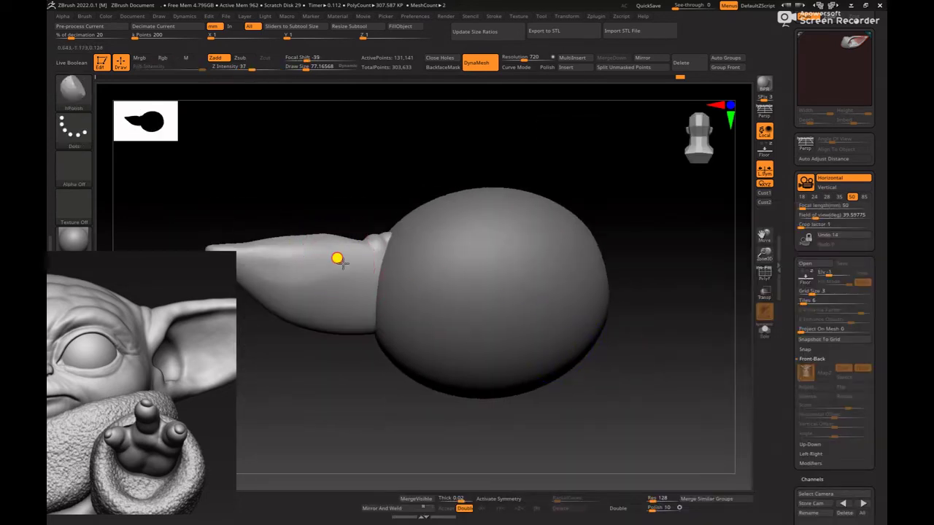
alt+drag(262, 217, 373, 217)
click(320, 253)
drag(387, 346, 388, 394)
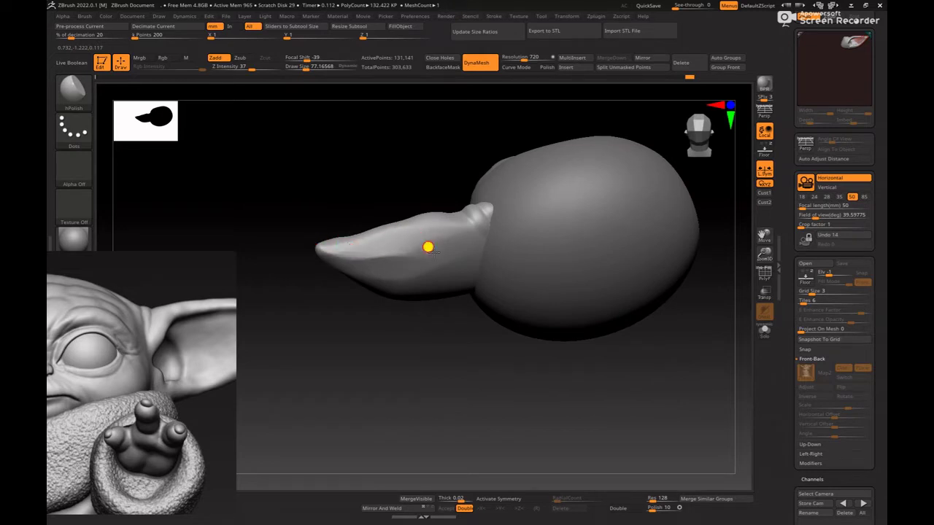
drag(428, 247, 324, 246)
drag(409, 358, 403, 280)
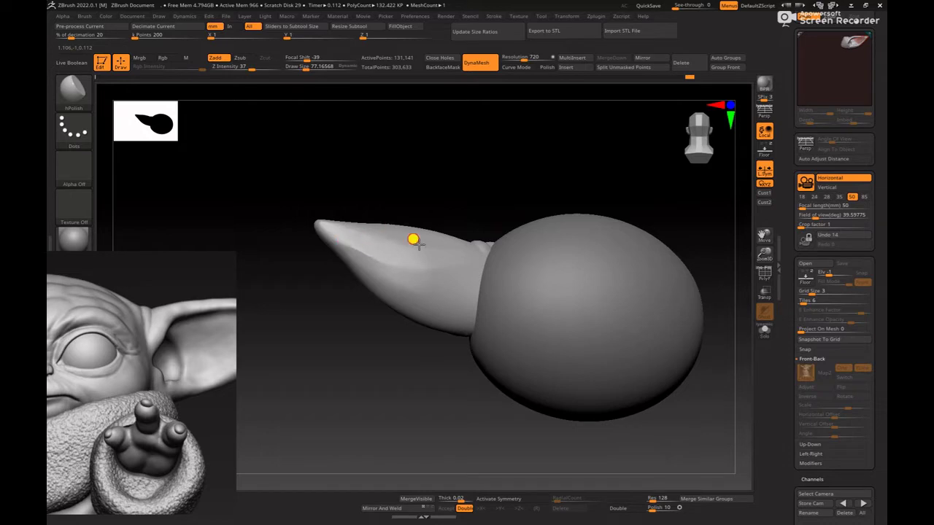
- Polish the ear's tip and outer rim with hPolish along the back side
mouse_move(448, 324)
right_down()
mouse_move(344, 413)
mouse_move(472, 399)
mouse_move(481, 429)
mouse_move(438, 328)
right_up()
drag(367, 259, 344, 228)
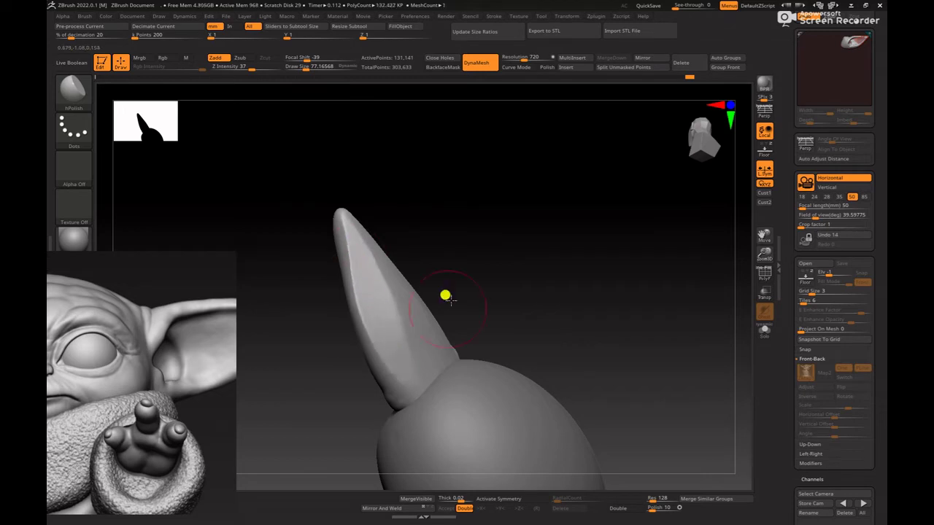
right_drag(445, 295, 357, 243)
drag(344, 240, 347, 235)
ctrl+right_drag(419, 220, 410, 252)
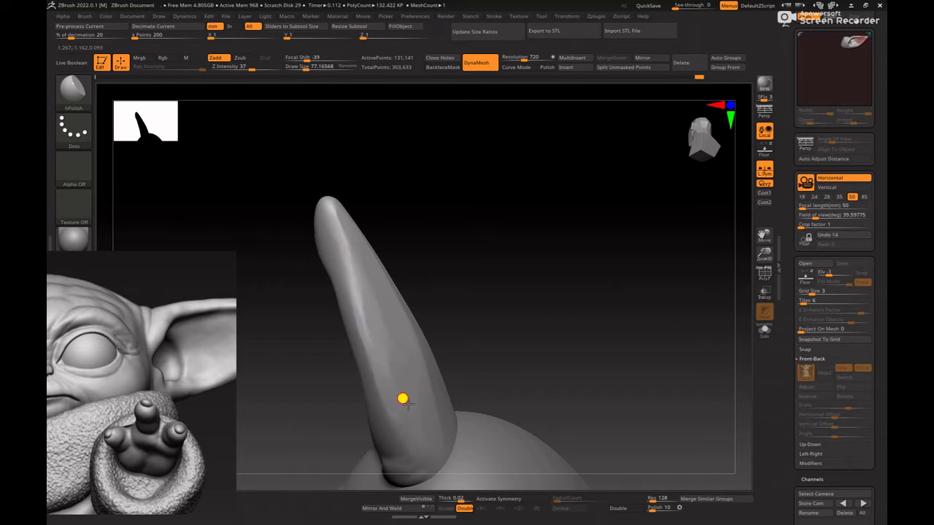
right_drag(453, 277, 473, 296)
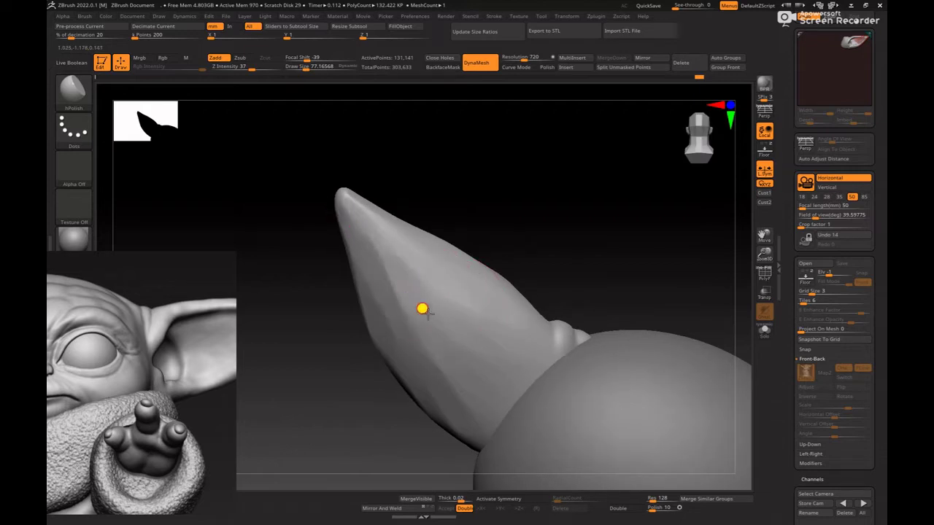
right_drag(573, 244, 556, 249)
- Smooth the polished facets on the back of the ear, raising the draw size to about 140
shift+drag(458, 276, 461, 271)
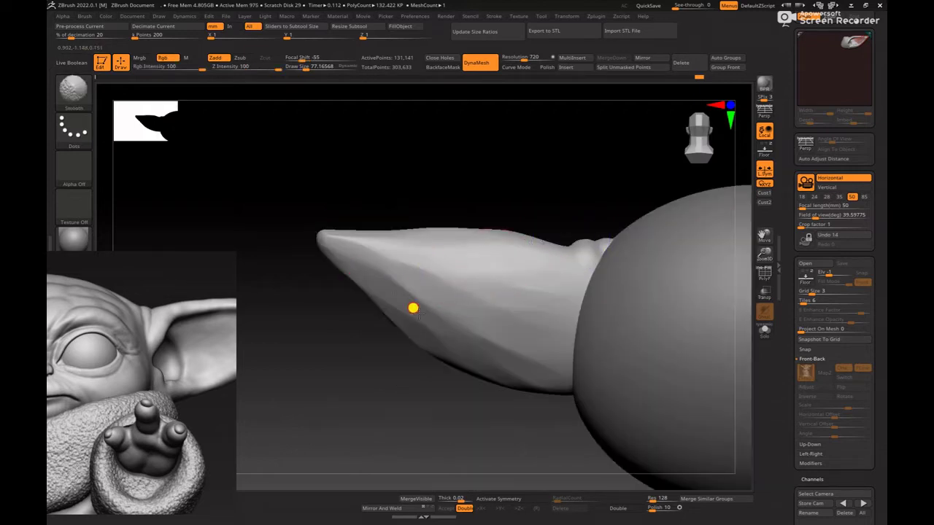
key(space)
click(441, 316)
shift+drag(474, 319, 454, 317)
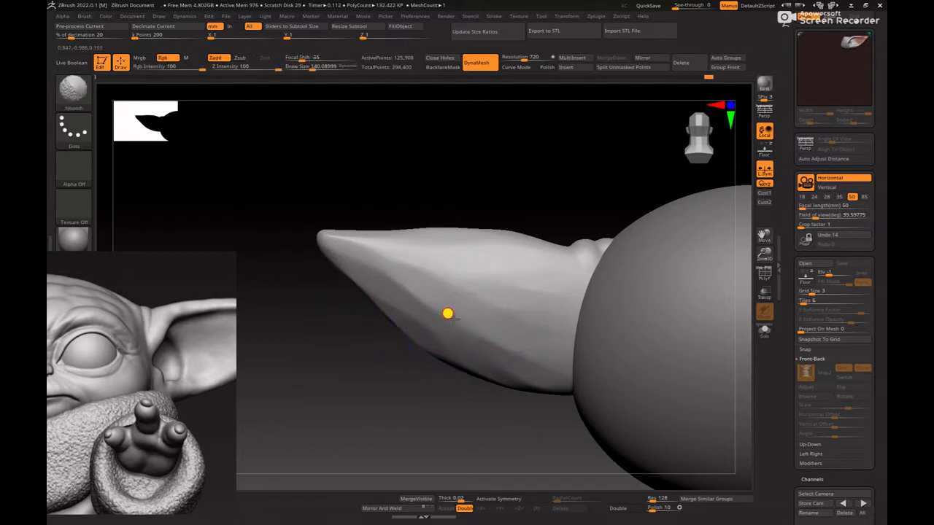
shift+drag(509, 355, 567, 310)
mouse_move(474, 232)
right_down()
mouse_move(607, 219)
mouse_move(699, 244)
mouse_move(578, 237)
mouse_move(663, 306)
mouse_move(563, 260)
right_up()
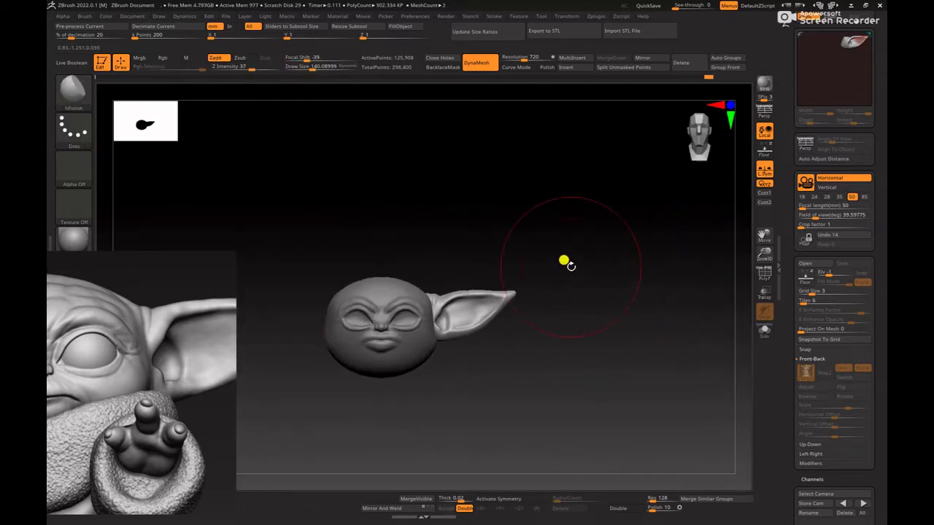
- Reposition the reference image on the figure's face and compare it with the sculpted head and ear
middle_drag(202, 431, 79, 466)
middle_drag(150, 459, 91, 414)
right_drag(561, 390, 596, 406)
drag(597, 406, 524, 359)
alt+drag(524, 359, 621, 367)
middle_drag(170, 431, 318, 445)
drag(610, 431, 585, 431)
mouse_move(585, 430)
alt+mouse_down()
mouse_move(622, 392)
mouse_move(579, 373)
mouse_move(615, 434)
mouse_move(634, 421)
mouse_move(737, 427)
alt+mouse_up()
- Select the head and start hollowing the upper part of both eye sockets with ClayBuildup at draw size about 42
alt+click(465, 323)
key(b)
key(c)
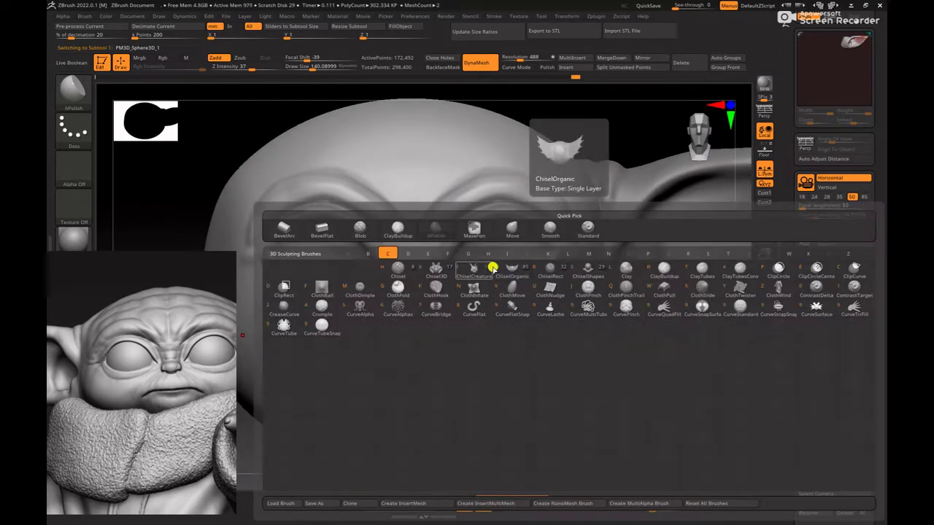
key(b)
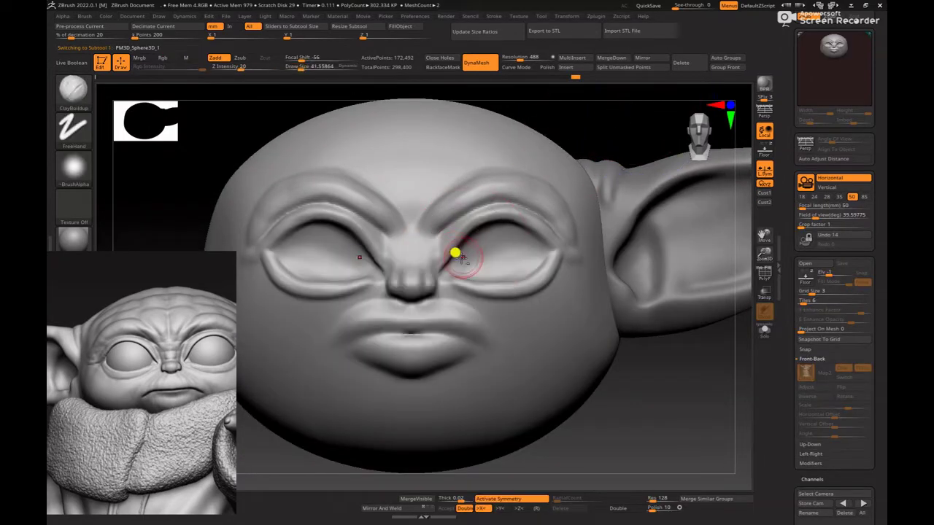
drag(462, 257, 479, 242)
drag(626, 157, 596, 142)
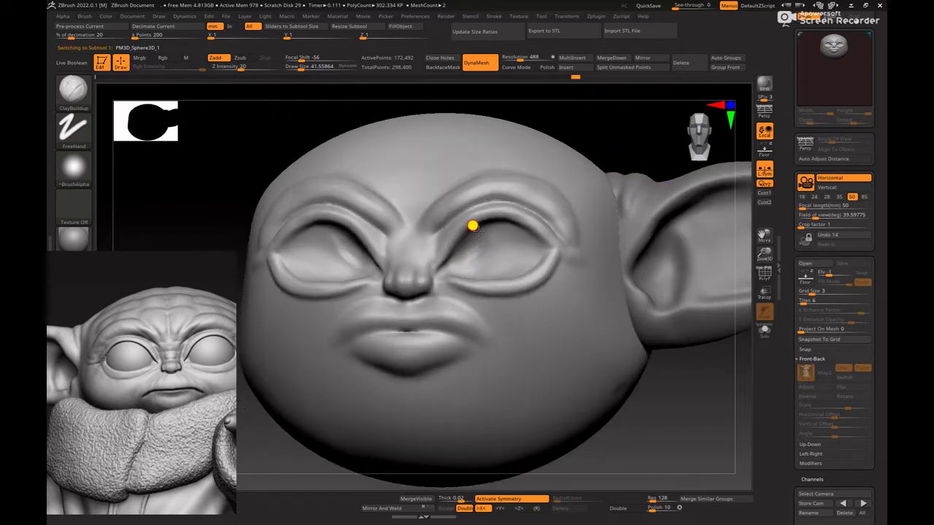
drag(497, 228, 523, 238)
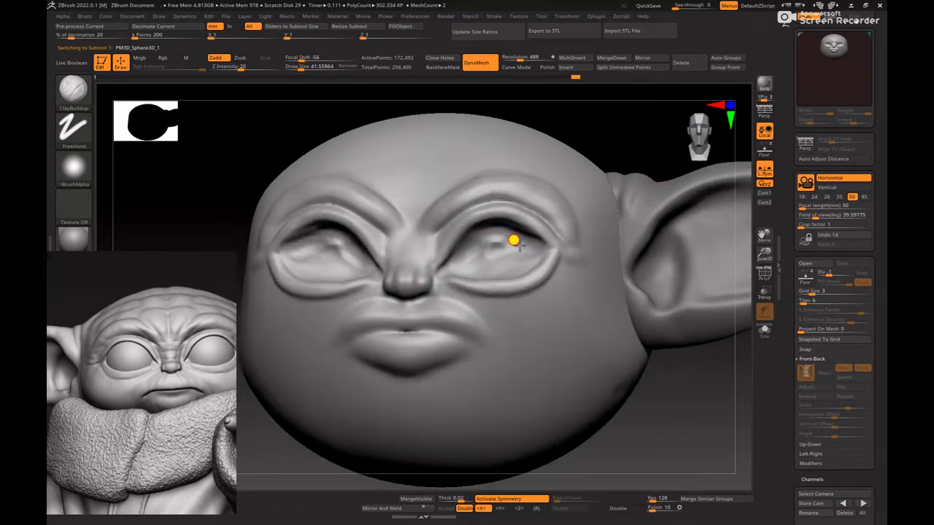
- Deepen the eye sockets further under the upper lids, remesh the head with DynaMesh, and smooth the sockets
drag(605, 141, 623, 110)
drag(623, 153, 620, 210)
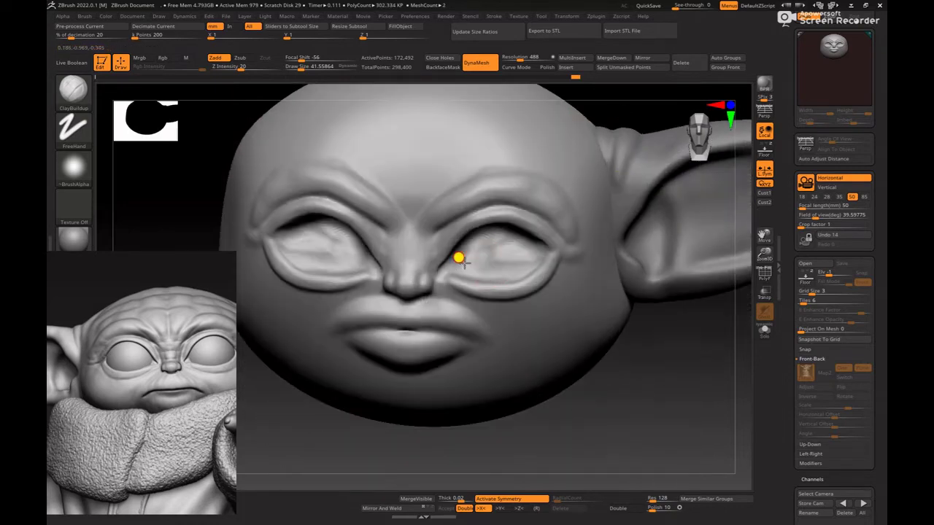
mouse_move(494, 239)
mouse_down()
mouse_move(475, 272)
mouse_move(539, 255)
mouse_move(475, 269)
mouse_move(510, 241)
mouse_up()
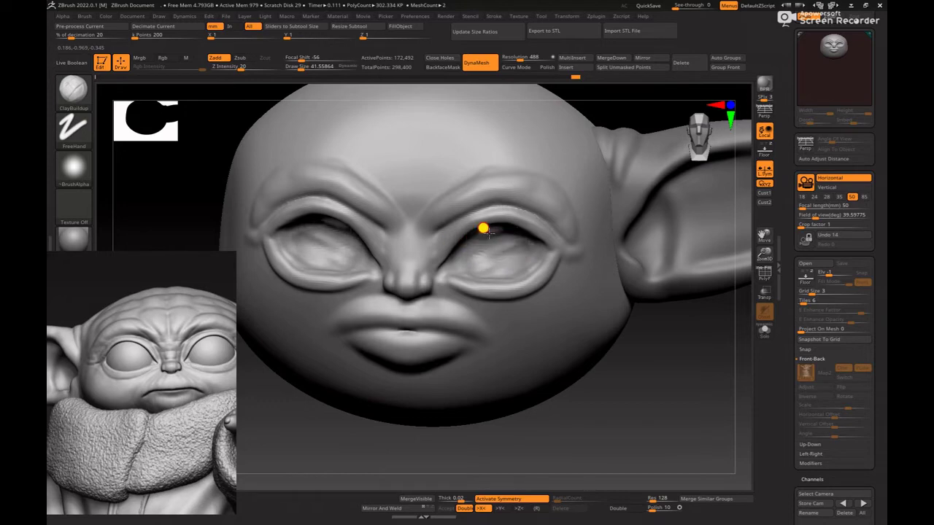
mouse_move(502, 278)
mouse_down()
mouse_move(521, 252)
mouse_move(462, 248)
mouse_move(487, 241)
mouse_up()
ctrl+drag(692, 394, 690, 412)
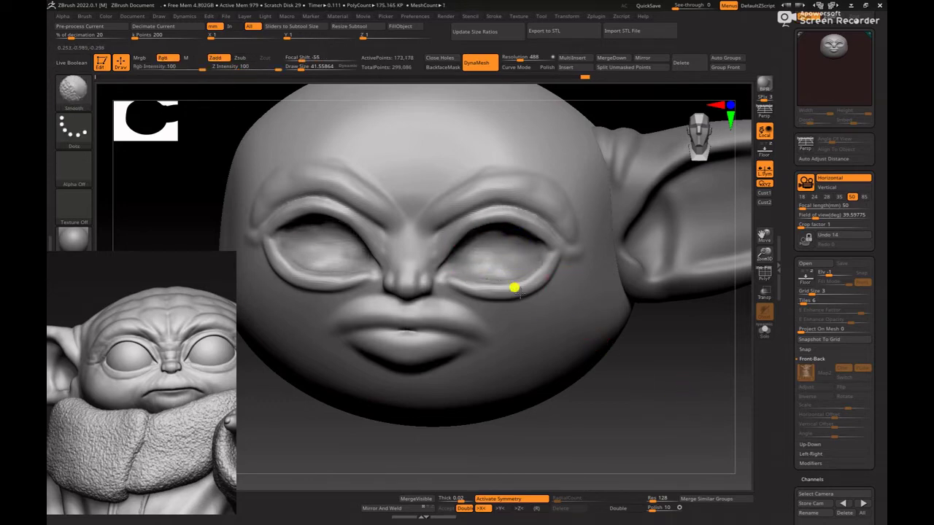
mouse_move(669, 381)
mouse_down()
mouse_move(703, 394)
mouse_move(617, 358)
mouse_move(559, 380)
mouse_up()
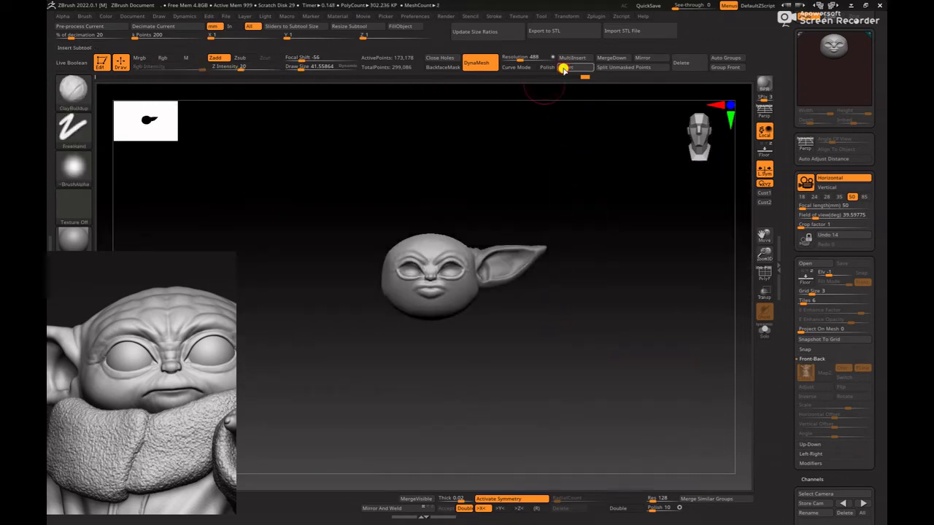
- Insert a sphere as a new subtool for the eyeball, raise it to the face and scale it down
click(563, 70)
click(424, 136)
key(w)
right_click(545, 350)
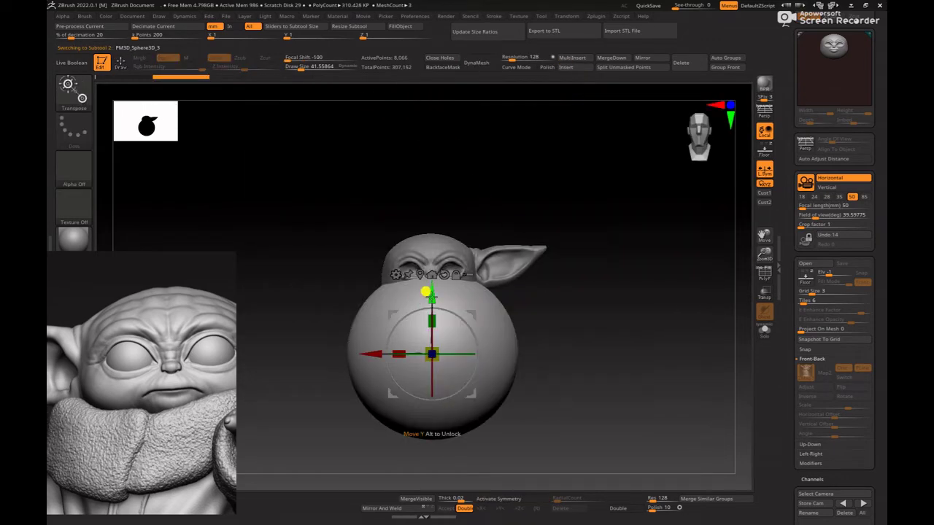
drag(432, 297, 432, 209)
drag(432, 265, 404, 212)
- Move the sphere forward to the front of the face in side view and fine-tune its scale
alt+drag(584, 340, 626, 374)
drag(596, 367, 653, 367)
drag(491, 267, 566, 267)
drag(634, 329, 611, 345)
shift+drag(668, 384, 597, 385)
drag(417, 255, 412, 247)
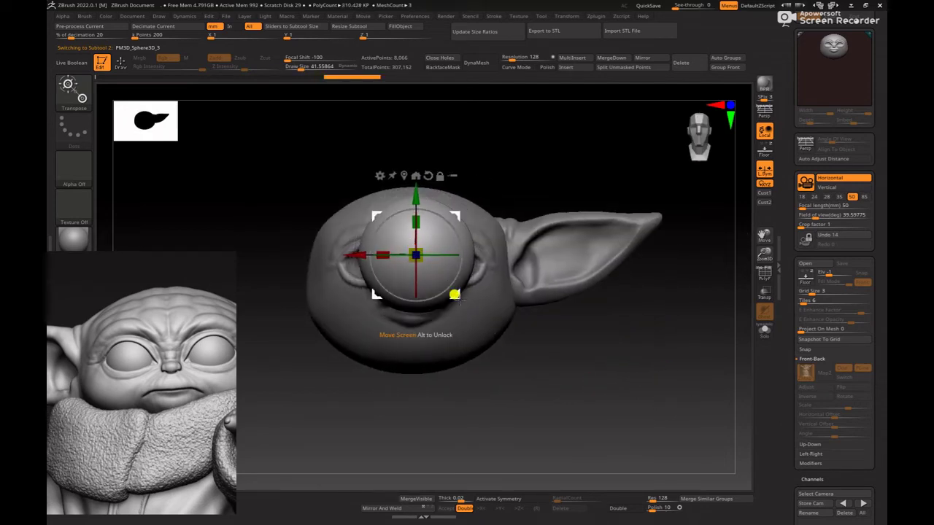
- Move and scale the sphere to fit the eye socket on the ear's side, and check it against the front reference
drag(455, 294, 507, 315)
drag(469, 277, 453, 250)
drag(503, 308, 490, 297)
drag(590, 367, 618, 370)
drag(512, 266, 491, 267)
shift+drag(625, 331, 597, 341)
alt+drag(617, 383, 643, 405)
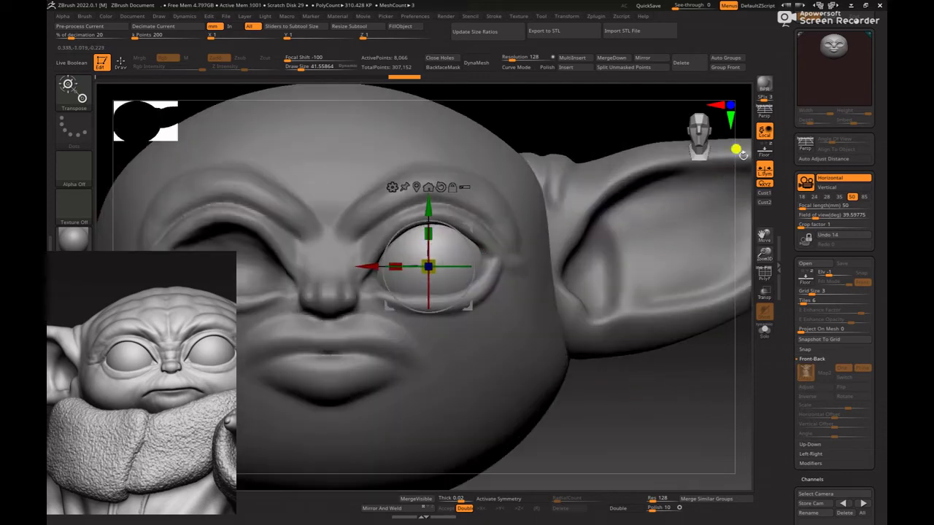
click(767, 154)
click(766, 152)
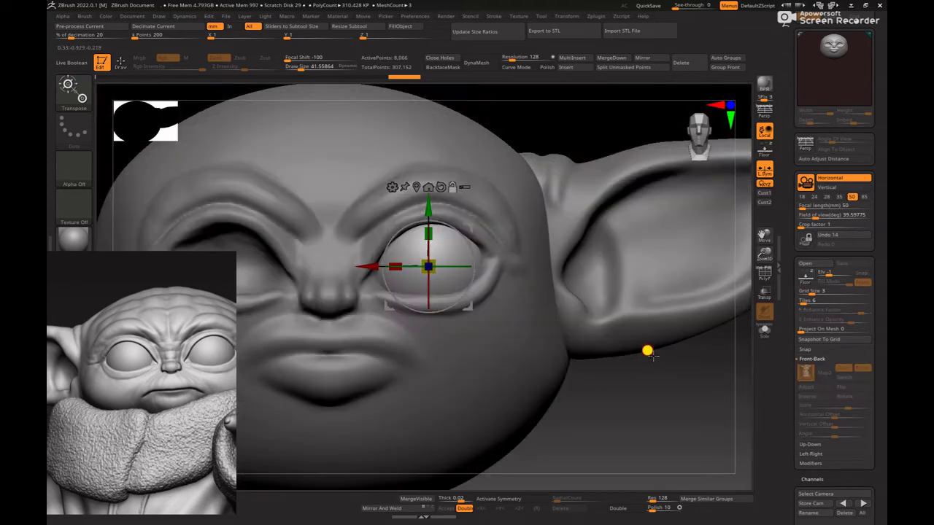
alt+drag(648, 353, 652, 344)
- Show the front reference, select the head, and pull the upper eyelid edge to match with Move at draw size about 119
key(q)
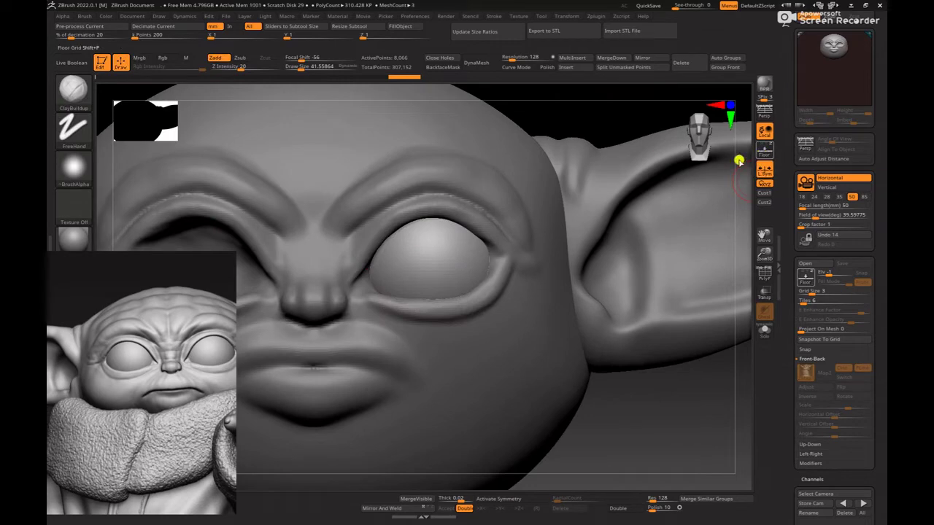
click(764, 152)
alt+click(468, 203)
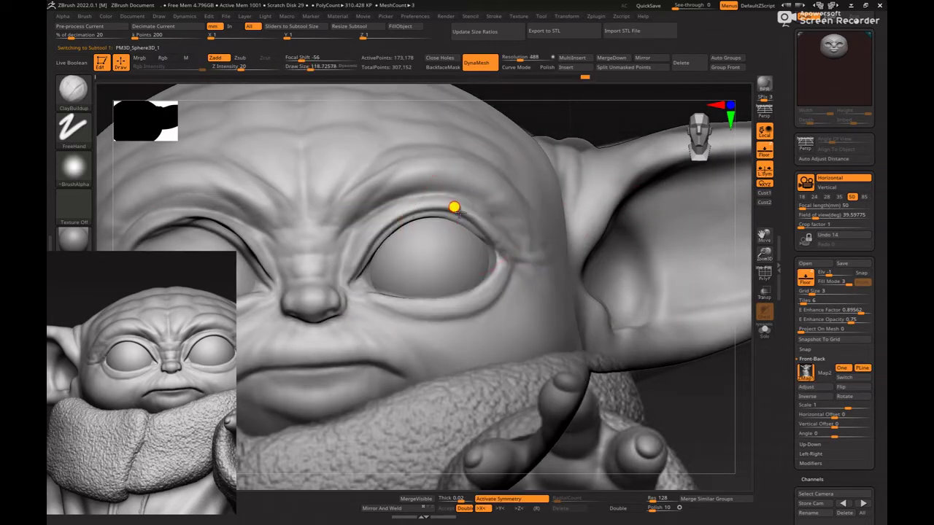
key(b)
key(m)
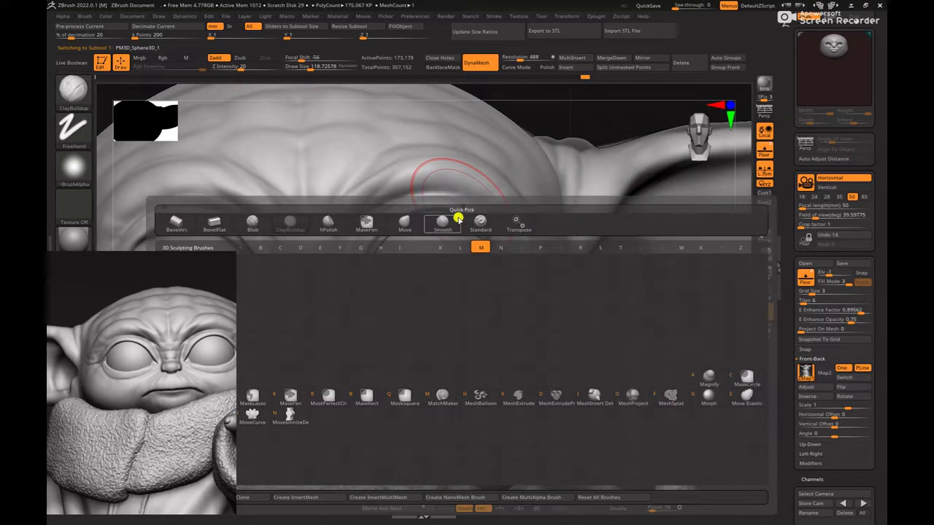
key(v)
drag(443, 220, 445, 213)
mouse_move(383, 235)
mouse_down()
mouse_move(377, 227)
mouse_move(360, 249)
mouse_up()
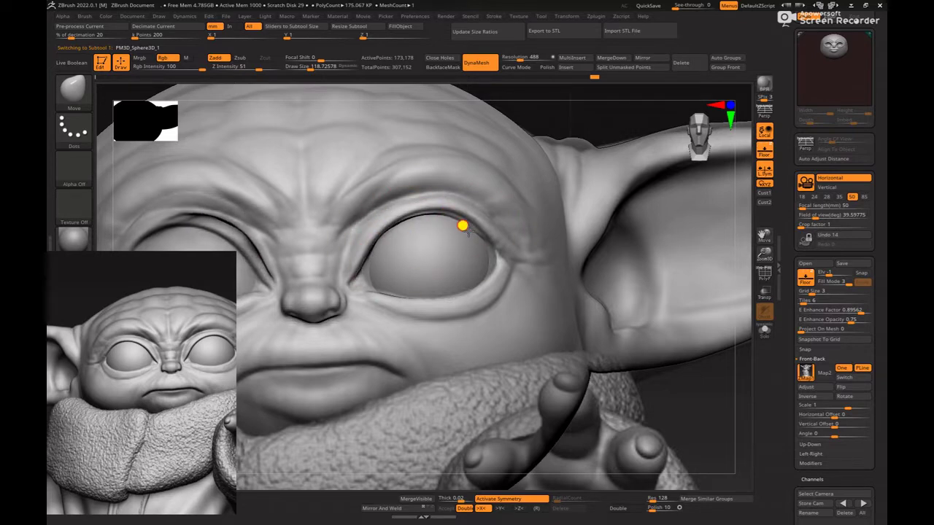
- Touch up the upper eyelid with Move, isolate the head, build up the socket's outer corner with ClayBuildup, and show all subtools again
drag(463, 223, 467, 218)
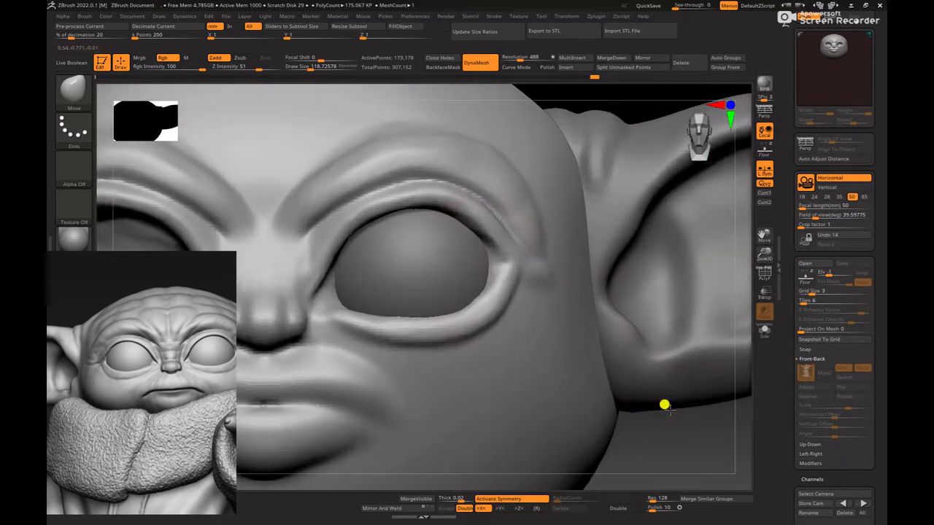
key(b)
key(c)
key(b)
key(space)
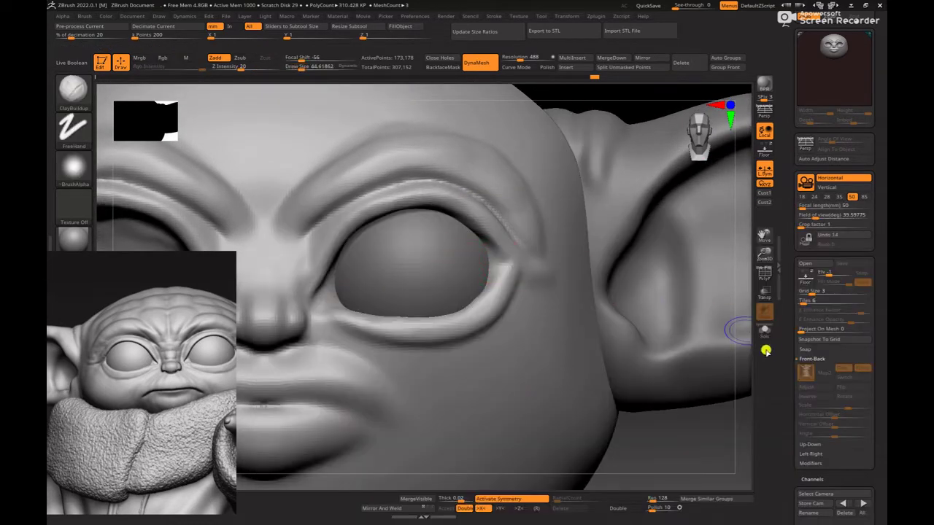
click(765, 333)
key(space)
click(482, 252)
drag(477, 257, 482, 252)
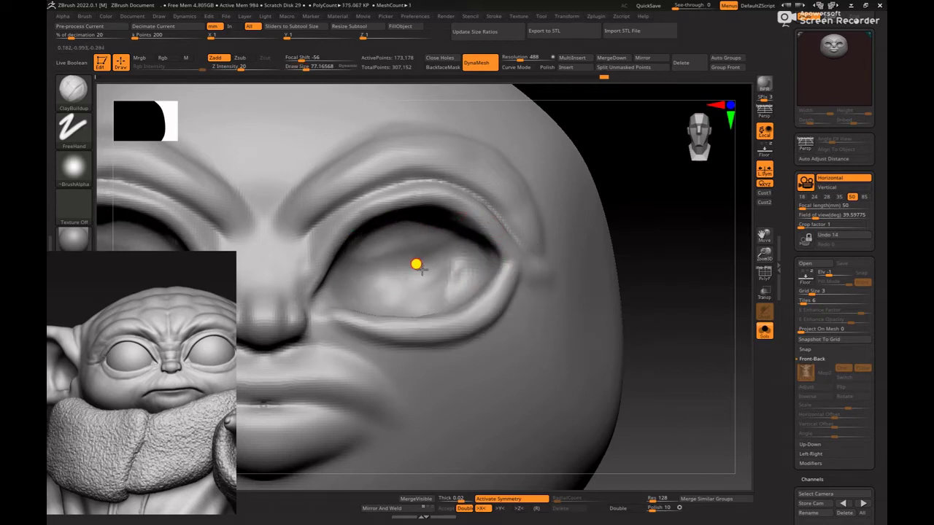
click(764, 334)
alt+drag(661, 425, 521, 369)
- Select the head and reshape the lower and upper eyelid edges around the eyeball with Move at draw size about 95
alt+click(417, 260)
alt+click(442, 327)
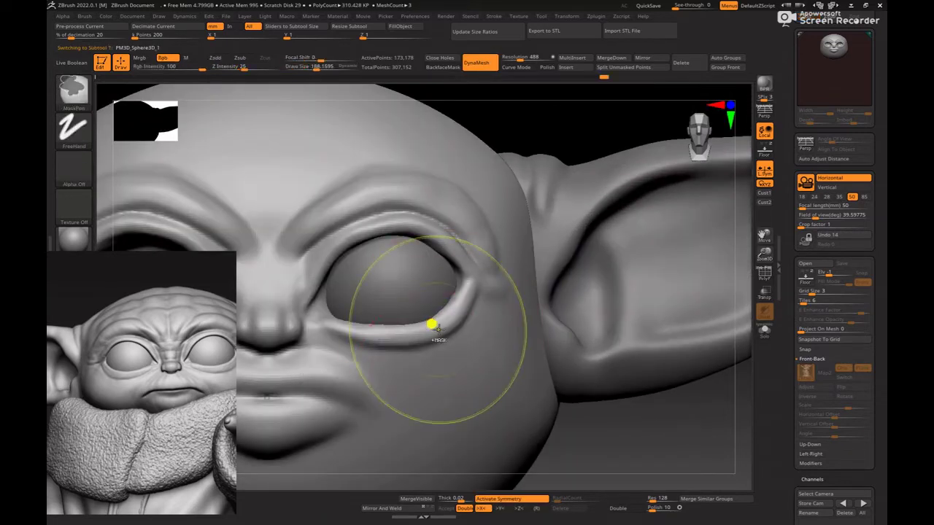
key(b)
key(m)
key(v)
drag(436, 335, 411, 328)
key(space)
key(space)
drag(372, 232, 345, 242)
key(space)
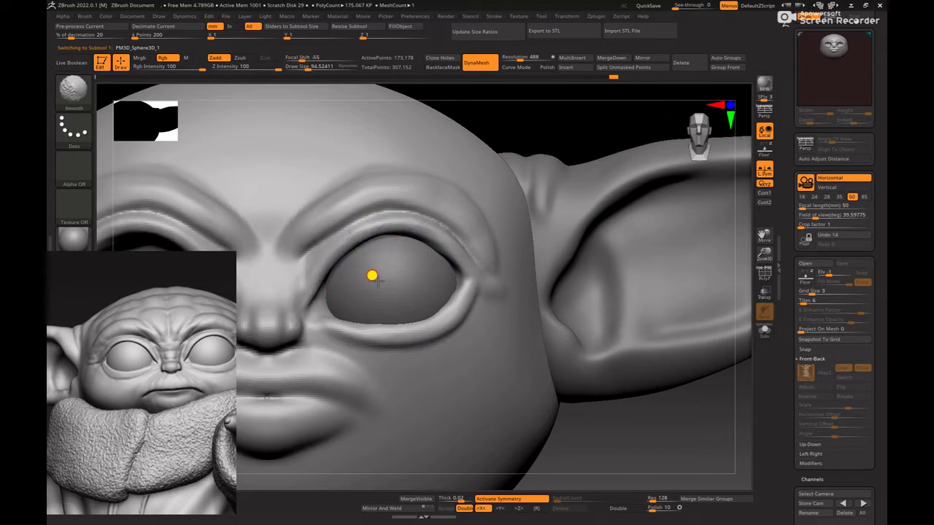
- Adjust the inner eye corner beside the nose with Move at draw size about 81
mouse_move(636, 428)
alt+mouse_down()
mouse_move(664, 397)
mouse_move(663, 420)
alt+mouse_up()
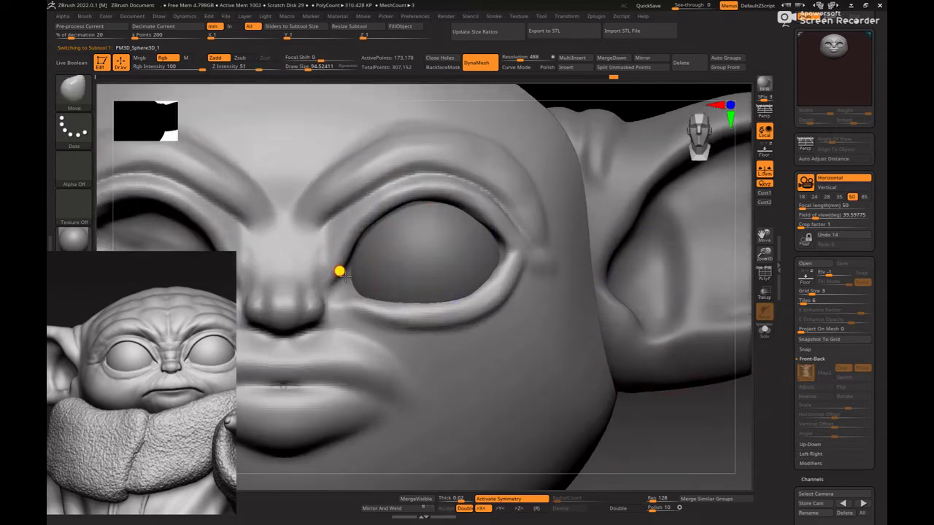
key(space)
click(346, 272)
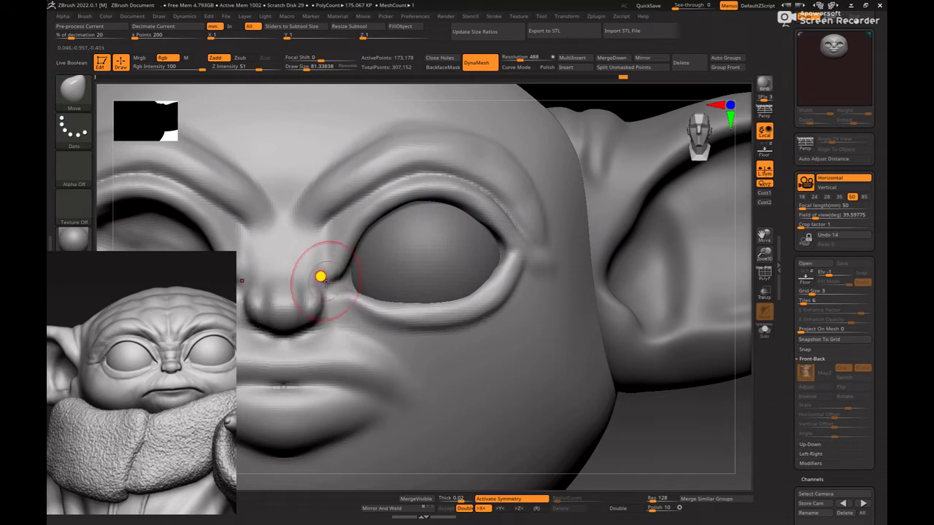
key(f)
mouse_move(571, 363)
alt+mouse_down()
mouse_move(666, 368)
mouse_move(648, 337)
mouse_move(667, 377)
mouse_move(605, 350)
mouse_move(563, 375)
mouse_move(592, 368)
mouse_move(615, 406)
alt+mouse_up()
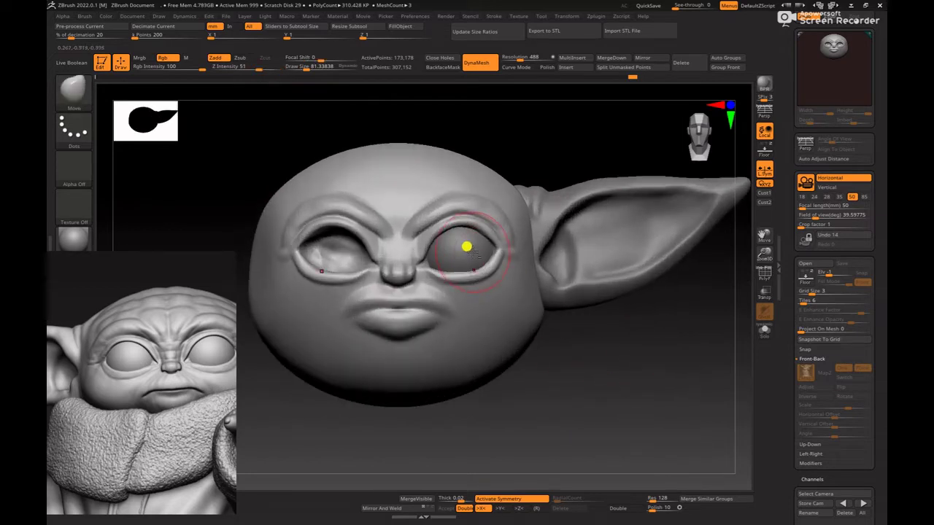
- Mirror the eyeball across the X axis and append it as a new subtool
alt+click(470, 249)
shift+drag(597, 152, 630, 92)
click(642, 59)
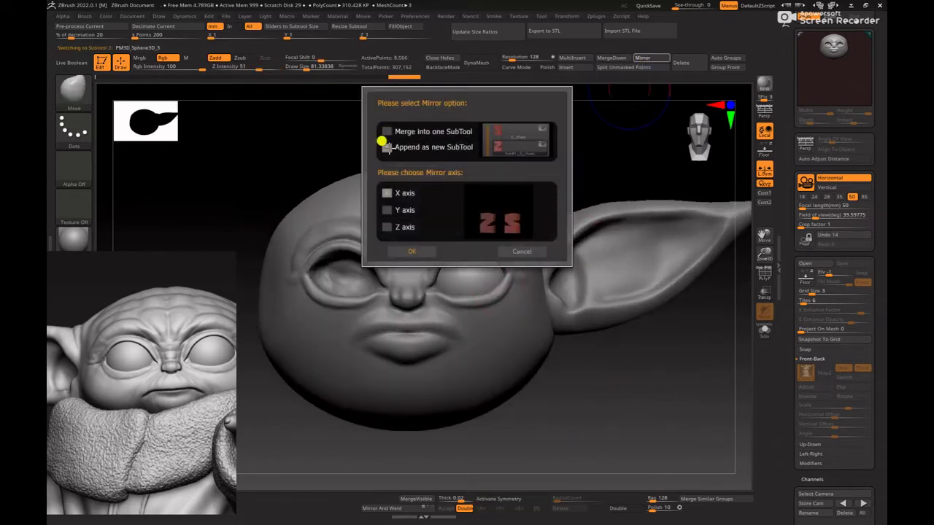
click(415, 251)
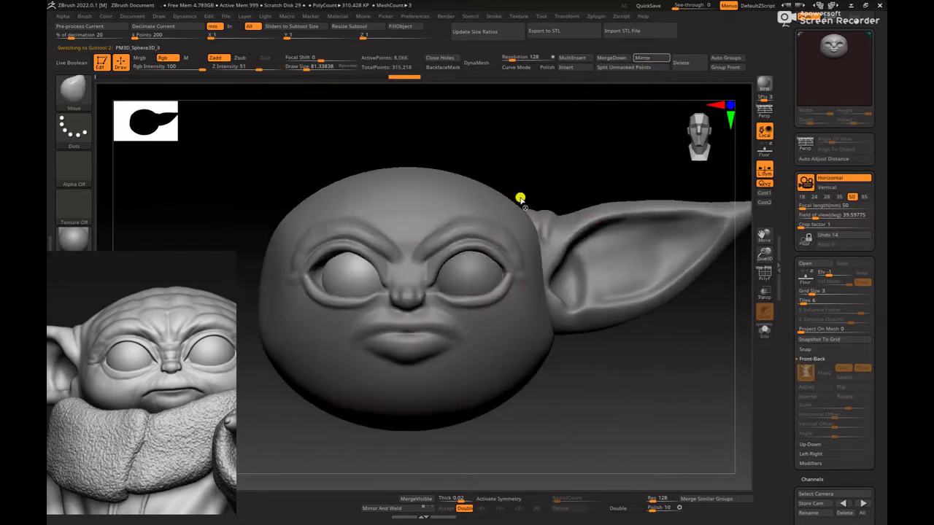
- Select the mirrored eyeball and shift it sideways to seat it in the empty eye socket
alt+click(355, 279)
alt+drag(517, 146, 510, 178)
key(w)
drag(405, 282, 401, 281)
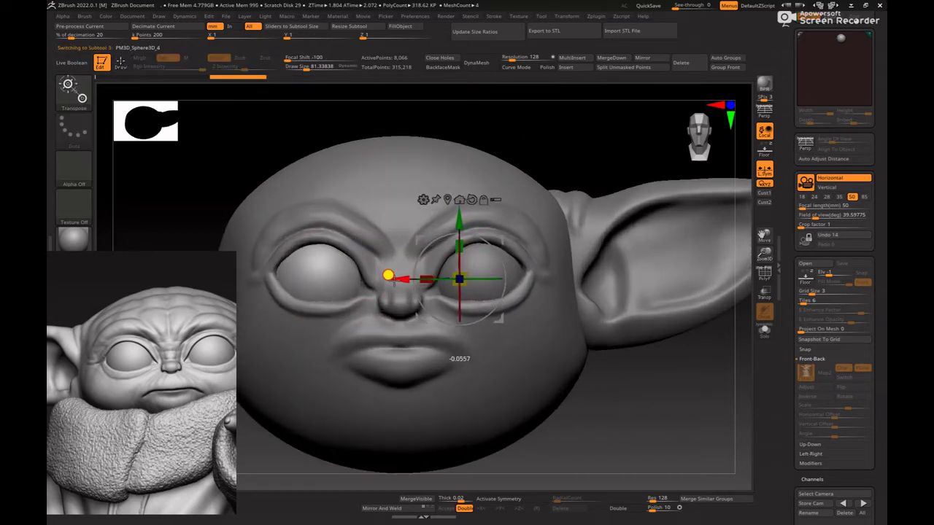
key(q)
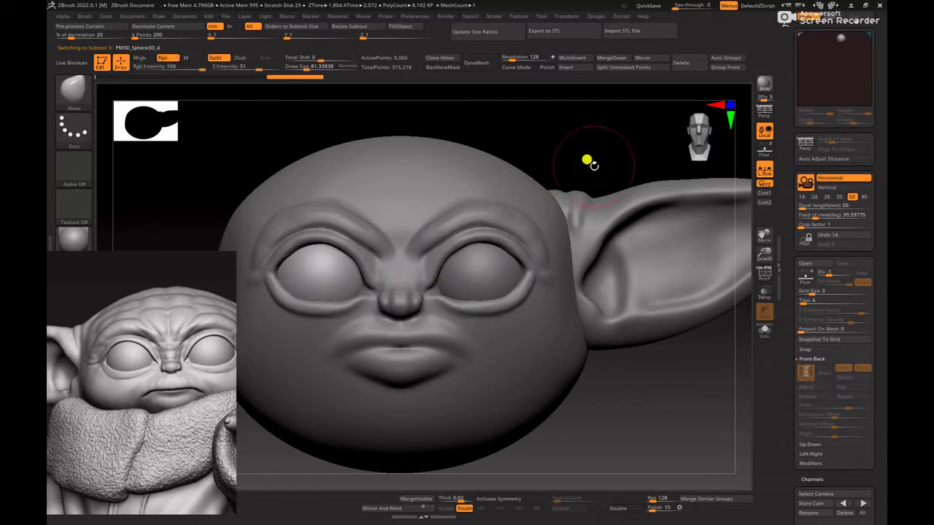
mouse_move(590, 160)
alt+mouse_down()
mouse_move(502, 143)
mouse_move(482, 215)
mouse_move(453, 211)
mouse_move(455, 202)
alt+mouse_up()
- Select the eyeball on the ear's side, nudge it within its socket, and check the fit of both eyes
key(w)
alt+click(487, 251)
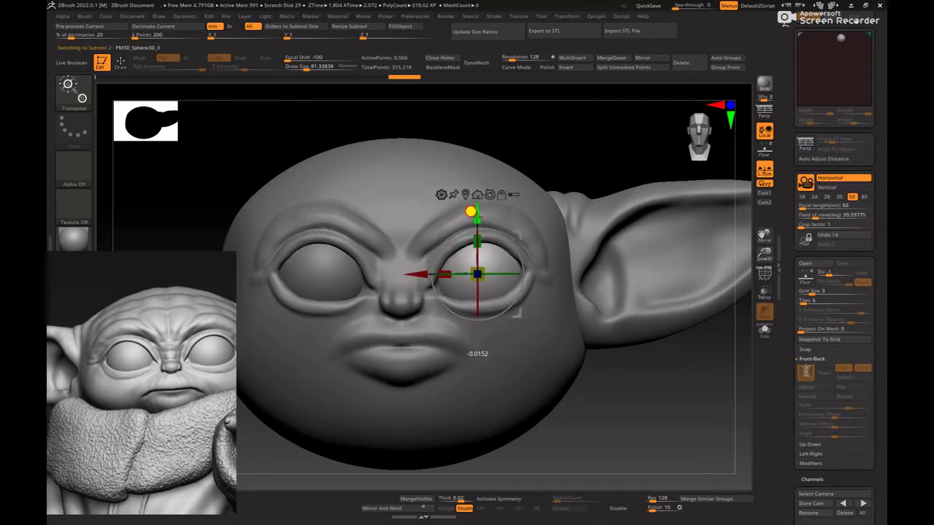
key(q)
mouse_move(627, 147)
alt+mouse_down()
mouse_move(519, 136)
mouse_move(567, 167)
mouse_move(547, 154)
alt+mouse_up()
alt+drag(674, 251, 622, 220)
drag(650, 262, 663, 307)
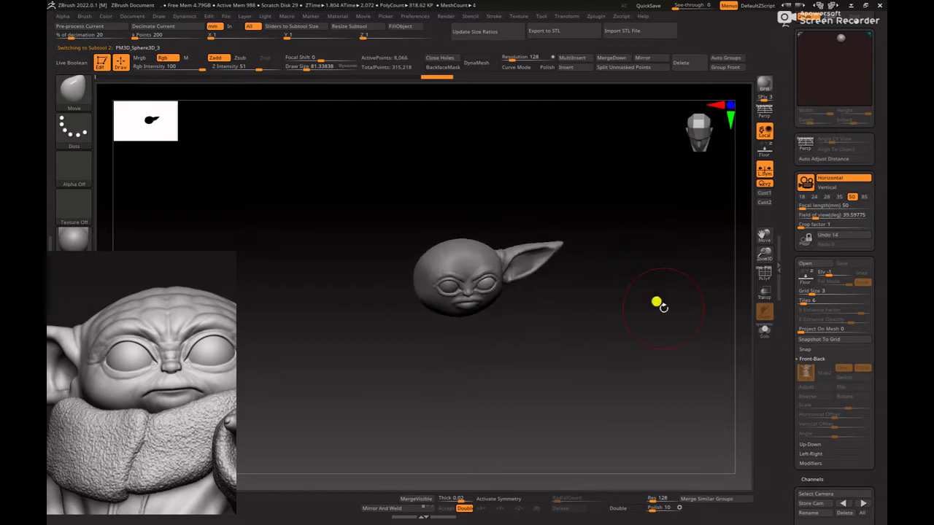
- Select the head again in front view and overlay the front reference
shift+drag(627, 265, 590, 274)
alt+drag(591, 275, 387, 340)
mouse_move(176, 390)
alt+mouse_down()
mouse_move(142, 354)
mouse_move(179, 388)
alt+mouse_up()
alt+drag(537, 364, 639, 366)
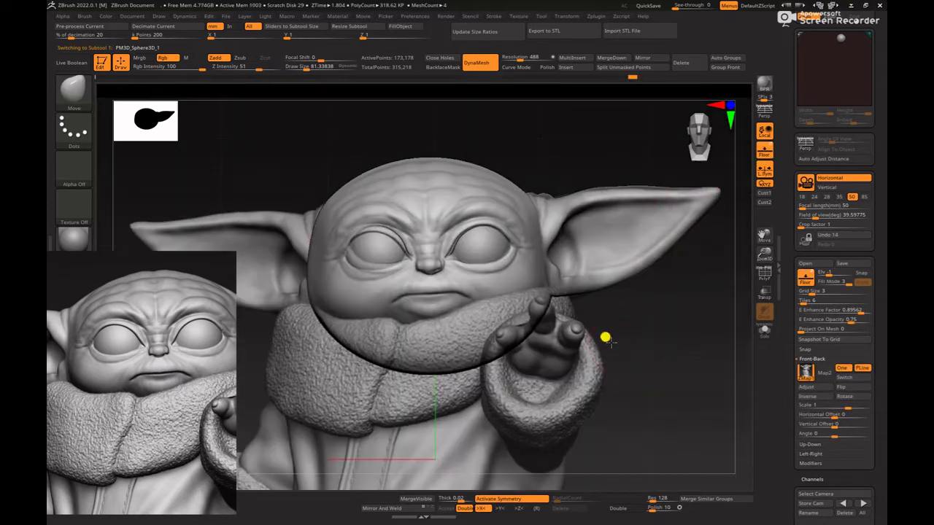
- Hide the reference and build up the cheek beside the eye with ClayBuildup at draw size about 135
key(b)
key(c)
key(b)
key(space)
drag(507, 281, 504, 282)
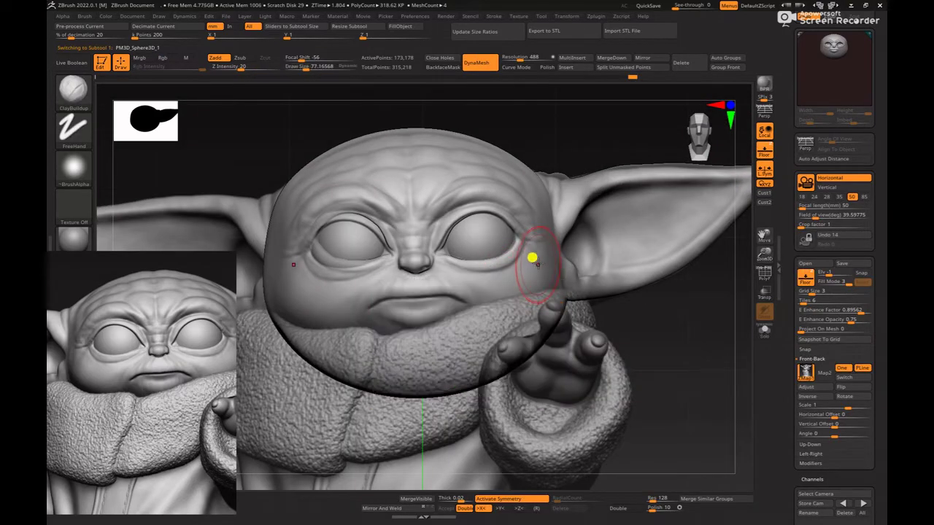
key(space)
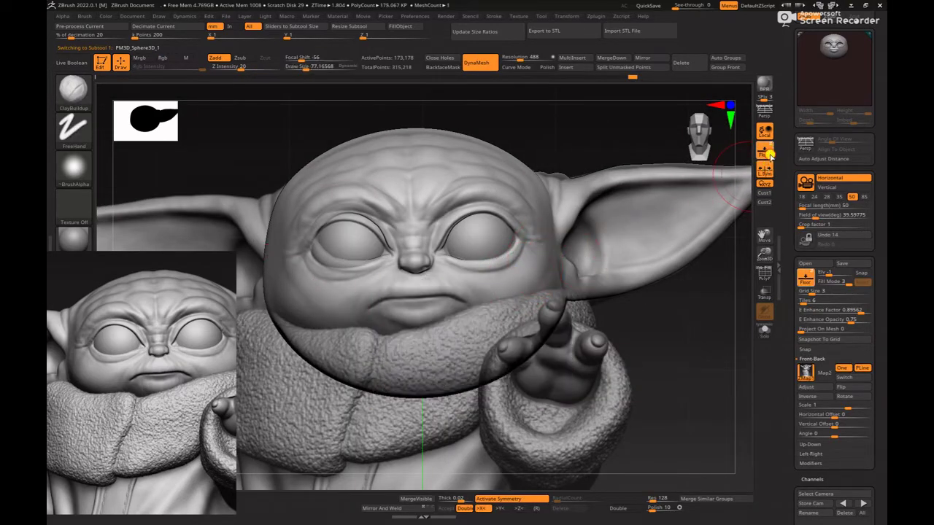
click(769, 154)
key(space)
drag(524, 272, 530, 272)
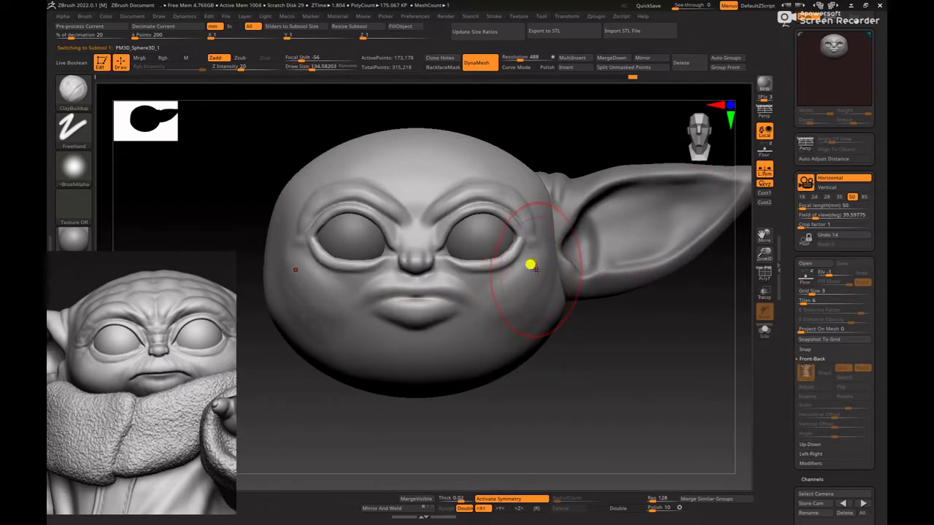
alt+drag(599, 371, 583, 368)
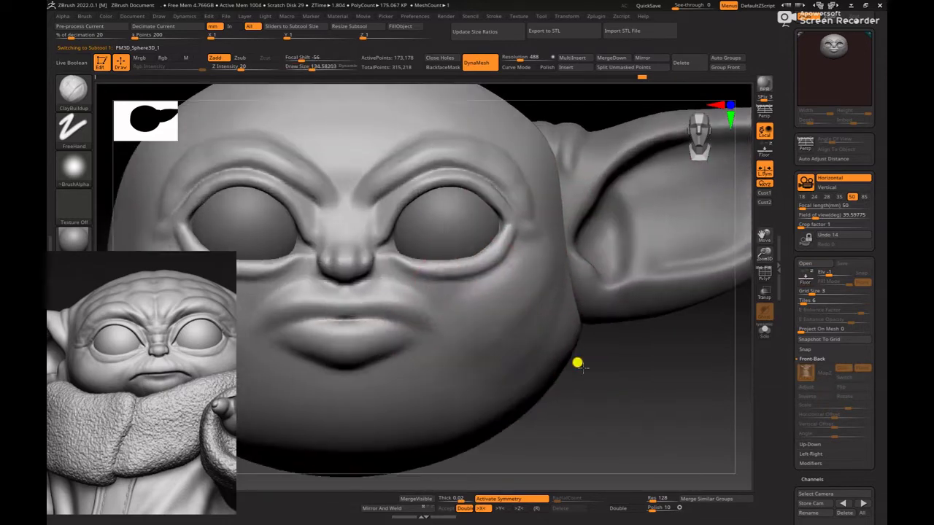
- Shape the fold running from the nose under the lower eyelid with ClayBuildup at draw size about 69
key(space)
drag(461, 302, 456, 301)
key(space)
drag(407, 283, 398, 281)
key(space)
key(space)
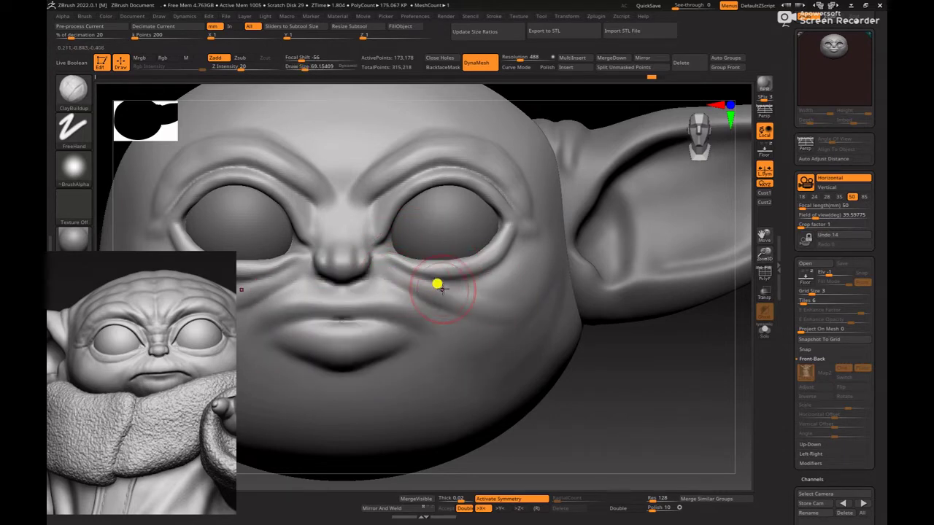
- Fill out the cheek and deepen the crease beneath it with ClayBuildup, raising the draw size to about 140 and above
key(space)
drag(443, 289, 450, 291)
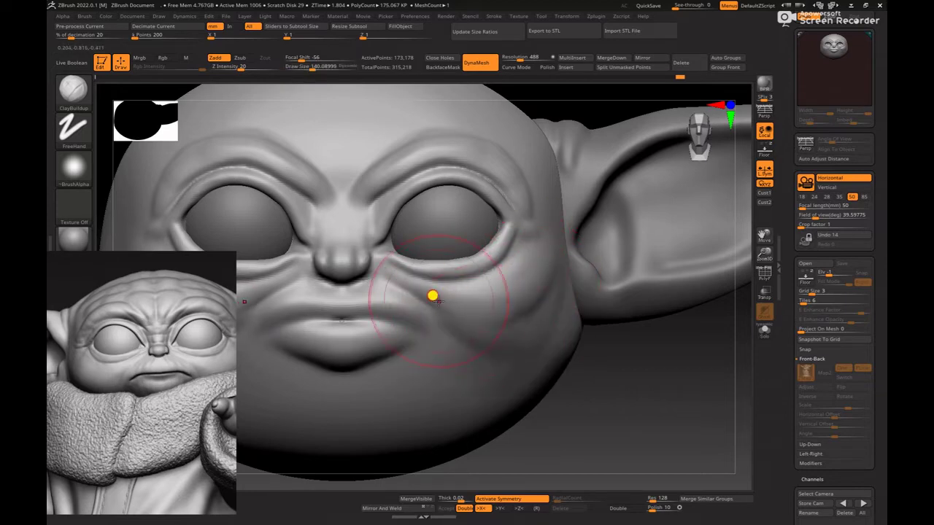
mouse_move(604, 348)
mouse_down()
mouse_move(640, 360)
mouse_move(592, 239)
mouse_up()
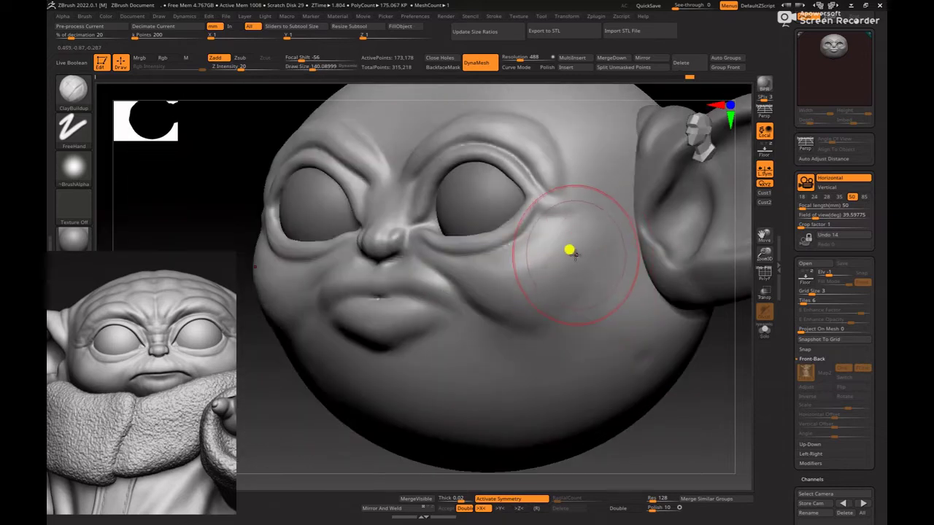
key(bracketright)
mouse_move(546, 268)
mouse_down()
mouse_move(502, 295)
mouse_move(520, 294)
mouse_up()
- Compare the cheeks with the front reference, hide it, and adjust the lower cheek near the ear with Move at draw size about 229
shift+drag(713, 414, 731, 419)
alt+drag(605, 353, 689, 346)
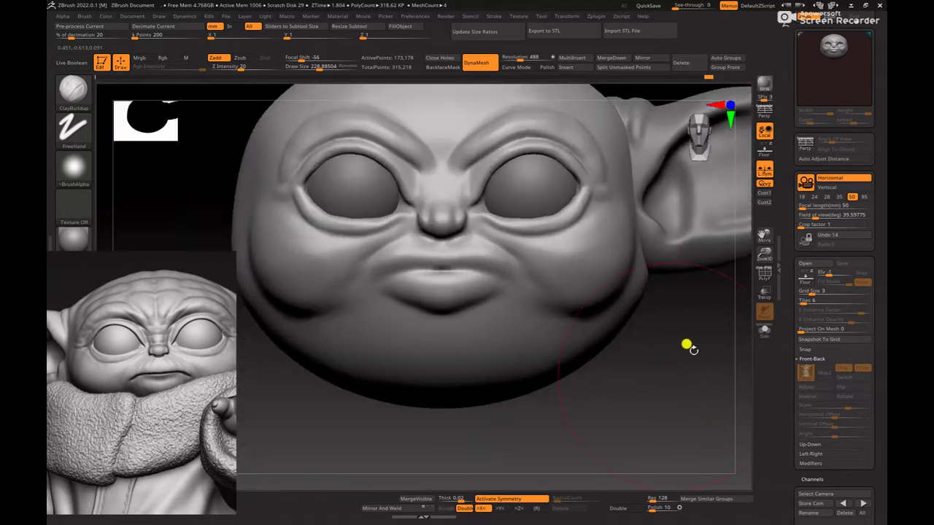
click(765, 150)
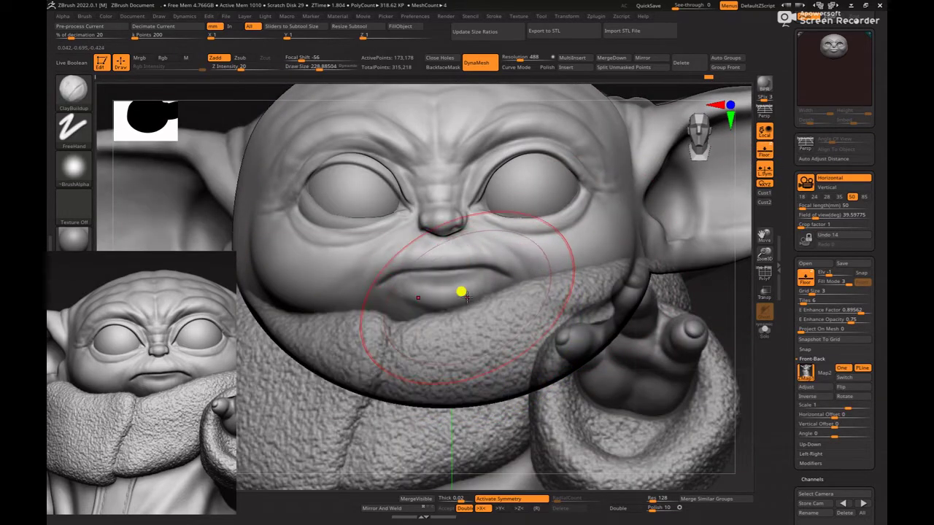
mouse_move(721, 373)
shift+mouse_down()
mouse_move(702, 360)
mouse_move(678, 394)
shift+mouse_up()
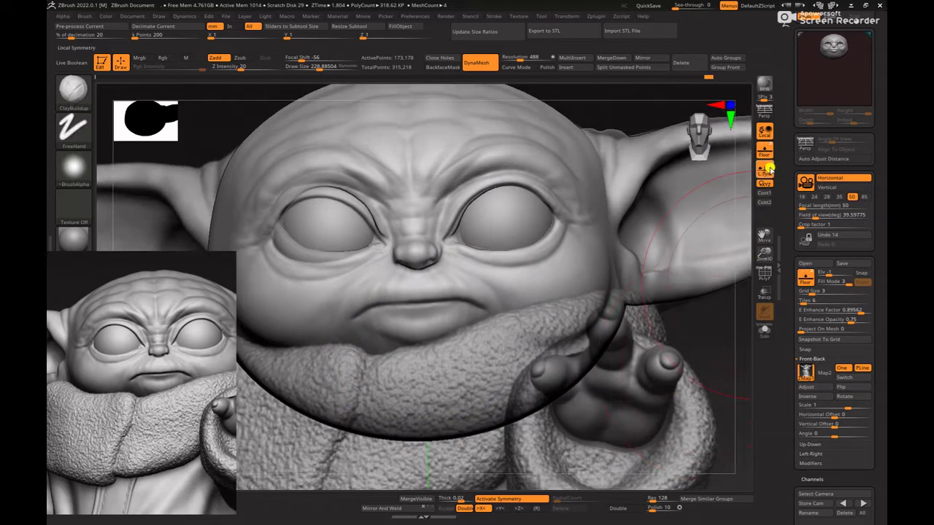
click(764, 151)
key(b)
key(m)
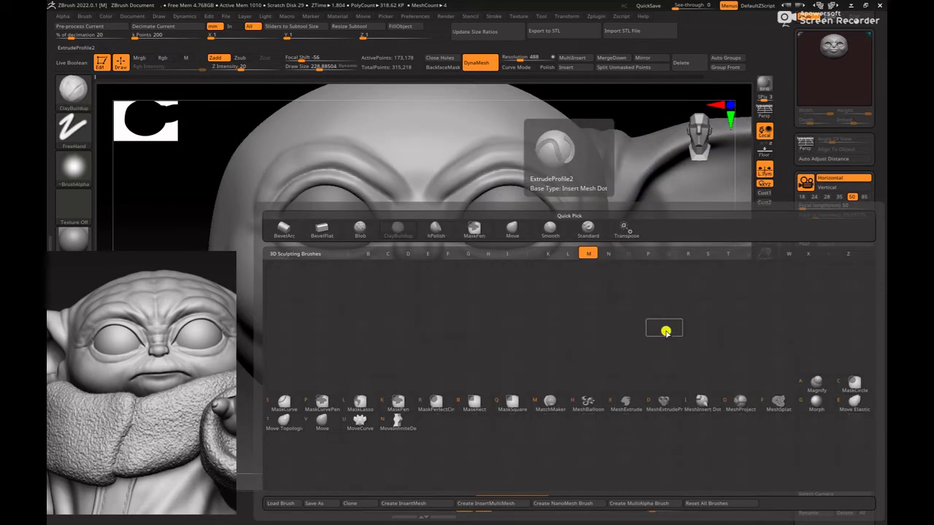
key(v)
mouse_move(620, 330)
mouse_down()
mouse_move(607, 327)
mouse_move(610, 319)
mouse_up()
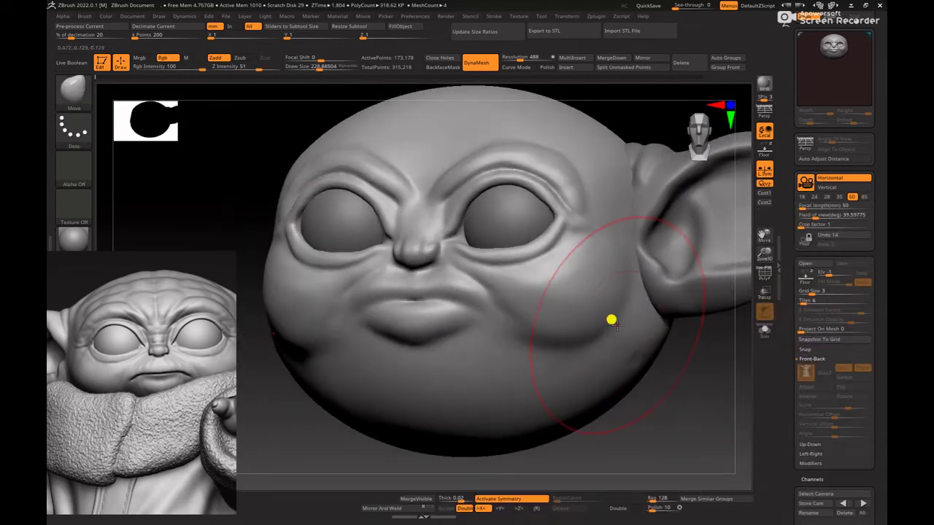
- Carve back the jaw below the cheek with ClayBuildup at draw size about 229
key(b)
key(c)
key(b)
mouse_move(717, 413)
alt+mouse_down()
mouse_move(611, 288)
mouse_move(551, 343)
mouse_move(621, 374)
alt+mouse_up()
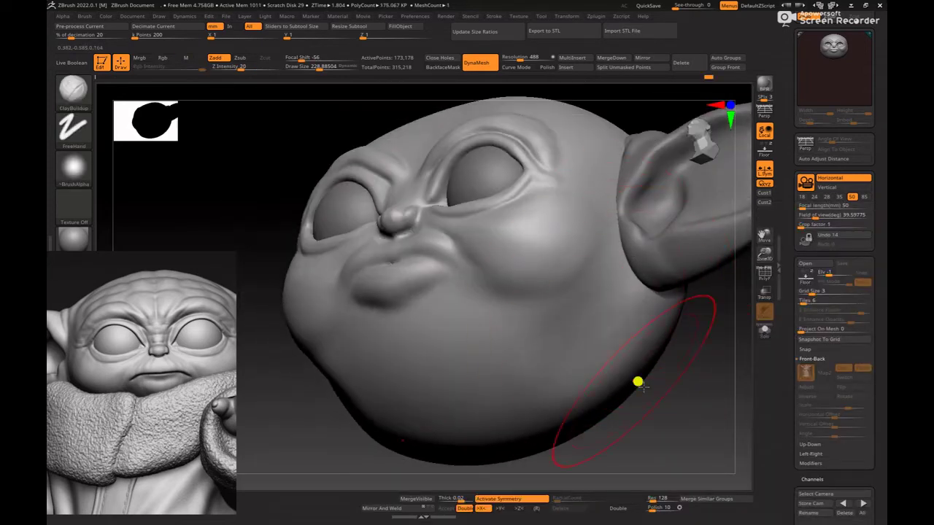
mouse_move(679, 419)
shift+mouse_down()
mouse_move(705, 453)
mouse_move(647, 401)
mouse_move(681, 460)
mouse_move(556, 310)
shift+mouse_up()
mouse_move(395, 382)
mouse_down()
mouse_move(421, 329)
mouse_move(454, 318)
mouse_up()
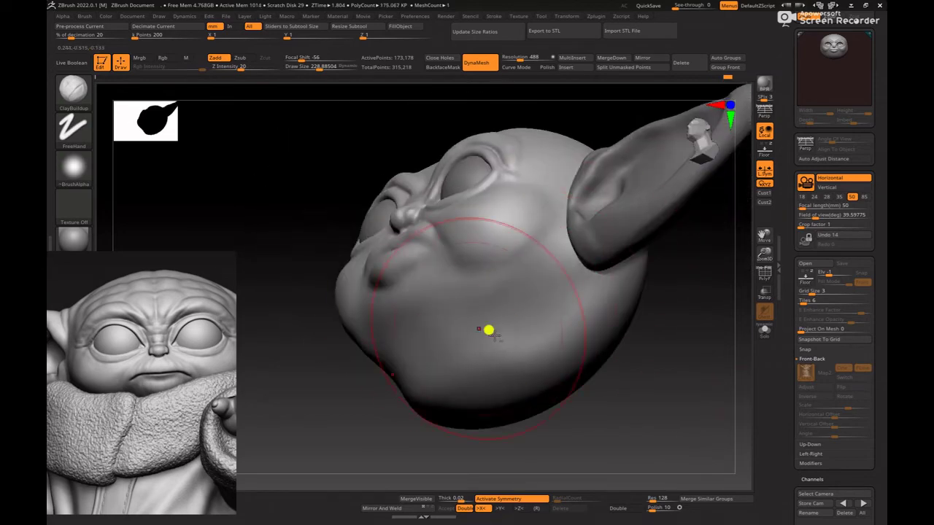
- Shape the underside of the chin and jaw with broad ClayBuildup strokes, working from below
mouse_move(573, 398)
shift+mouse_down()
mouse_move(606, 413)
mouse_move(593, 252)
shift+mouse_up()
mouse_move(536, 303)
mouse_down()
mouse_move(404, 388)
mouse_move(397, 416)
mouse_up()
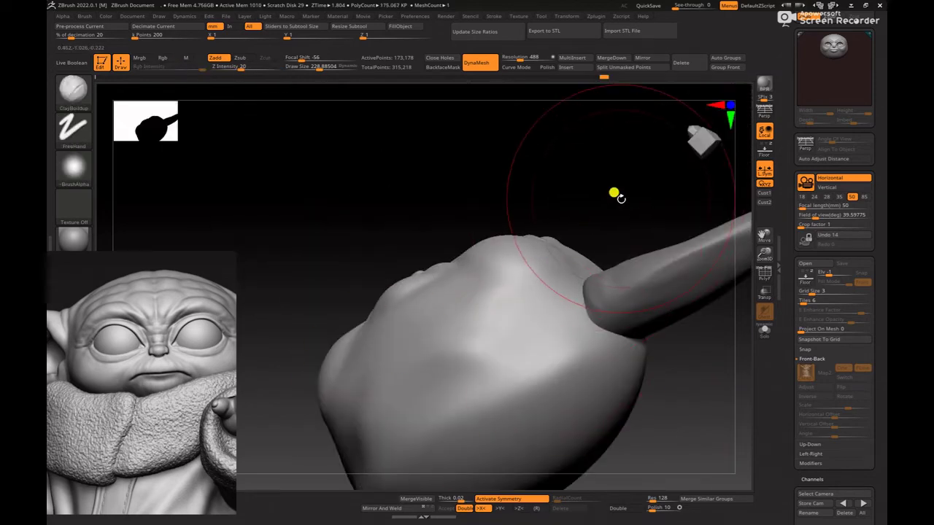
mouse_move(615, 194)
alt+mouse_down()
mouse_move(586, 133)
mouse_move(522, 149)
alt+mouse_up()
drag(434, 266, 326, 326)
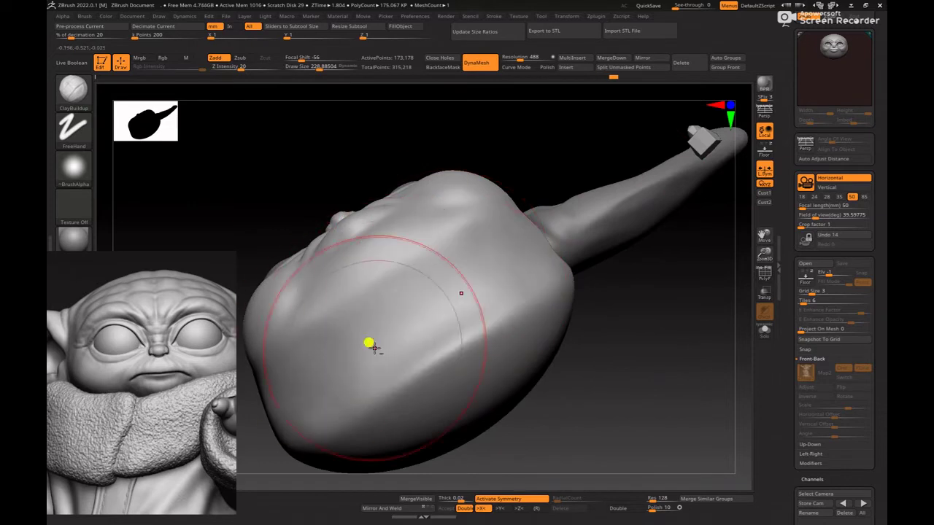
- Refine the jaw beneath the ear and the underside of the head with ClayBuildup strokes
drag(575, 378, 638, 292)
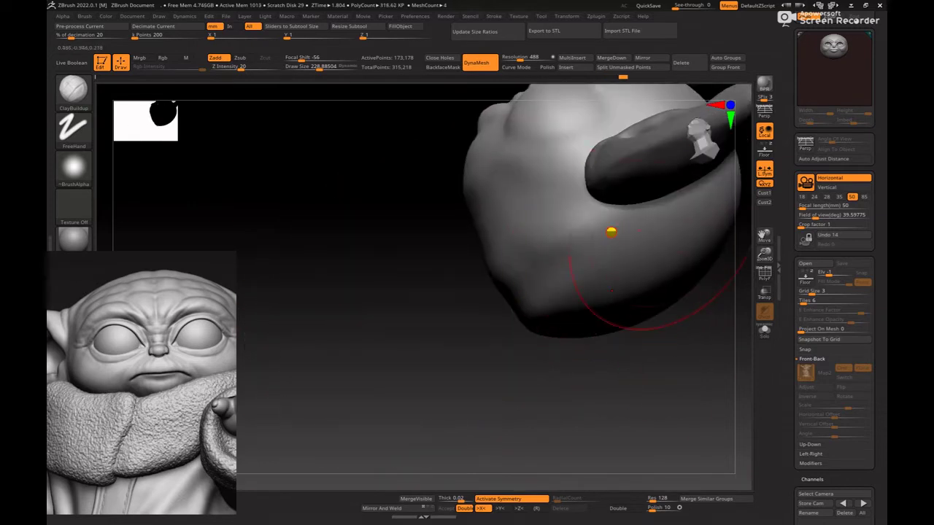
right_drag(574, 213, 548, 285)
mouse_move(558, 284)
mouse_down()
mouse_move(508, 403)
mouse_move(517, 390)
mouse_up()
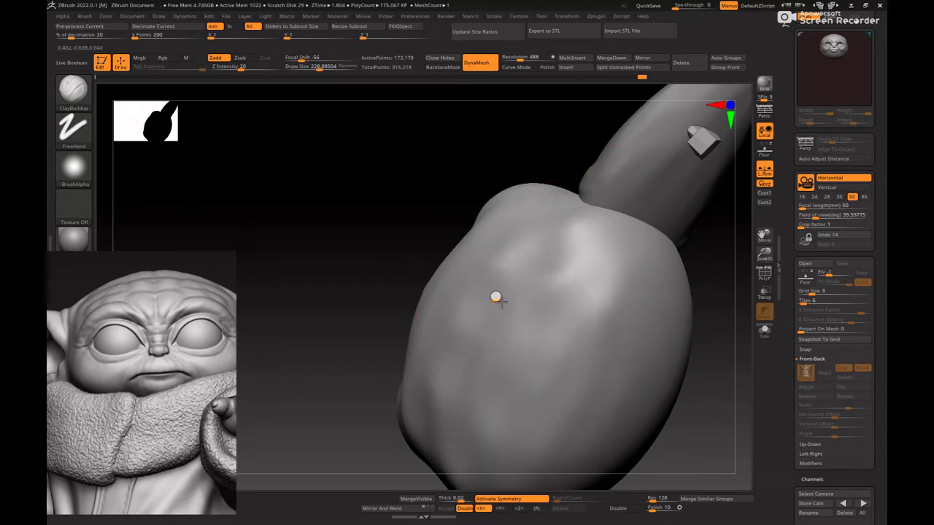
- Examine the whole head in front view with ghost transparency switched on briefly, and return to the solid close-up
click(765, 292)
right_drag(744, 403, 723, 356)
ctrl+right_drag(469, 318, 503, 346)
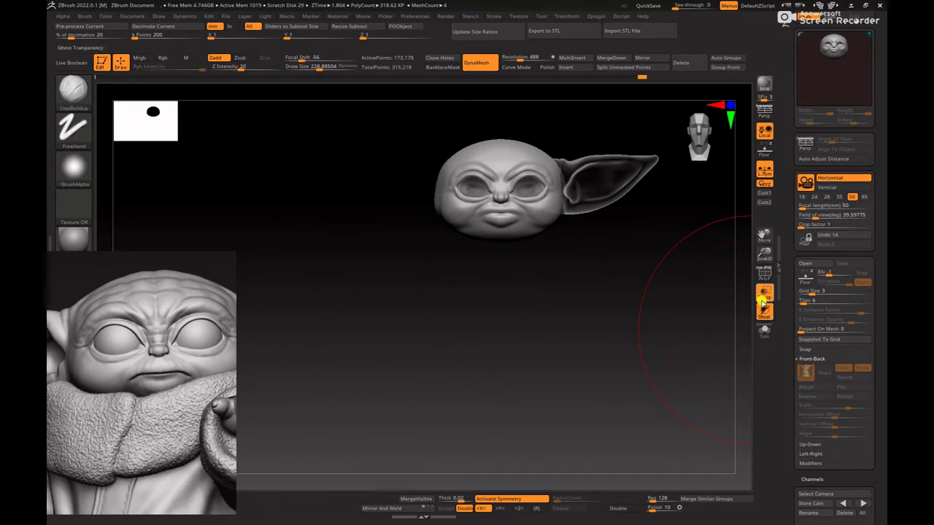
click(763, 295)
ctrl+right_drag(684, 284, 659, 391)
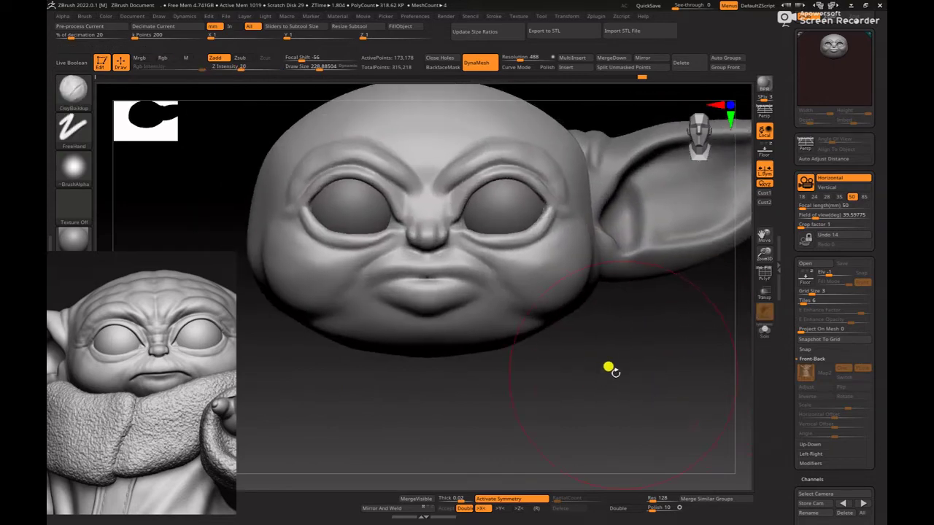
- Flatten the jaw and head surface below the ear with the hPolish brush at draw size about 229
drag(610, 367, 567, 260)
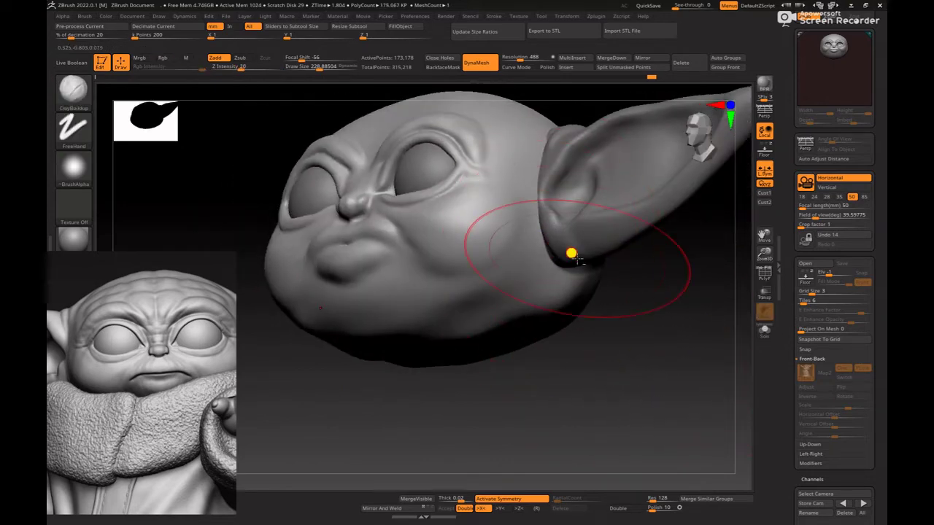
drag(613, 354, 591, 259)
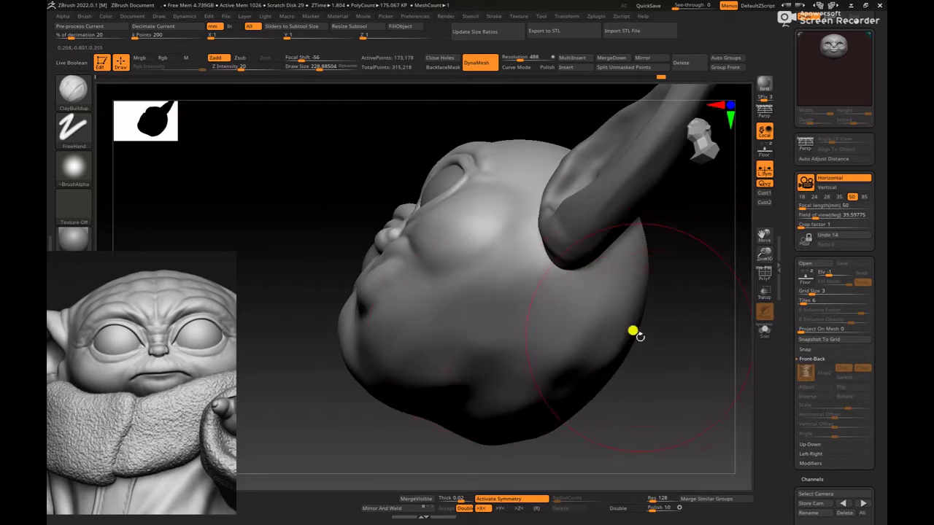
key(b)
key(h)
key(p)
mouse_move(714, 439)
mouse_down()
mouse_move(602, 321)
mouse_move(555, 364)
mouse_up()
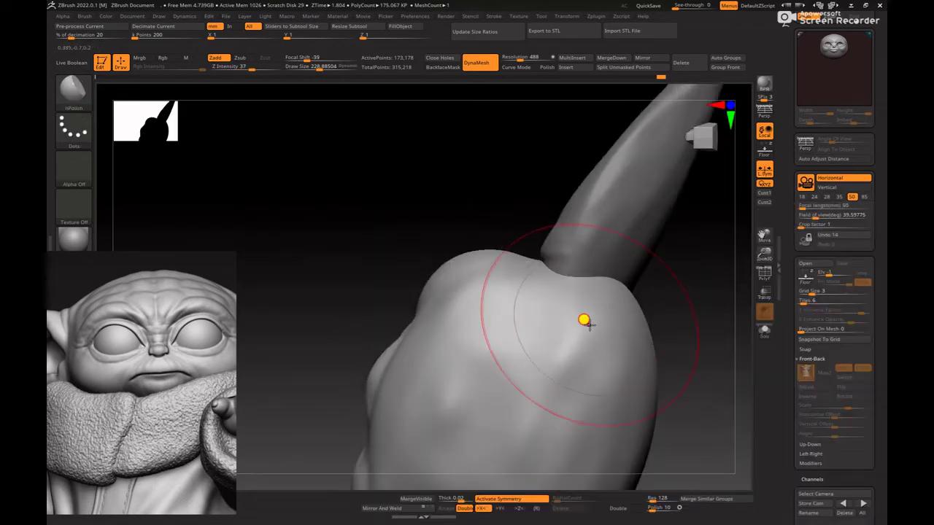
drag(584, 319, 533, 417)
- Even out the underside of the chin and jaw with broad hPolish strokes
mouse_move(712, 409)
mouse_down()
mouse_move(694, 296)
mouse_move(675, 263)
mouse_up()
drag(505, 273, 442, 355)
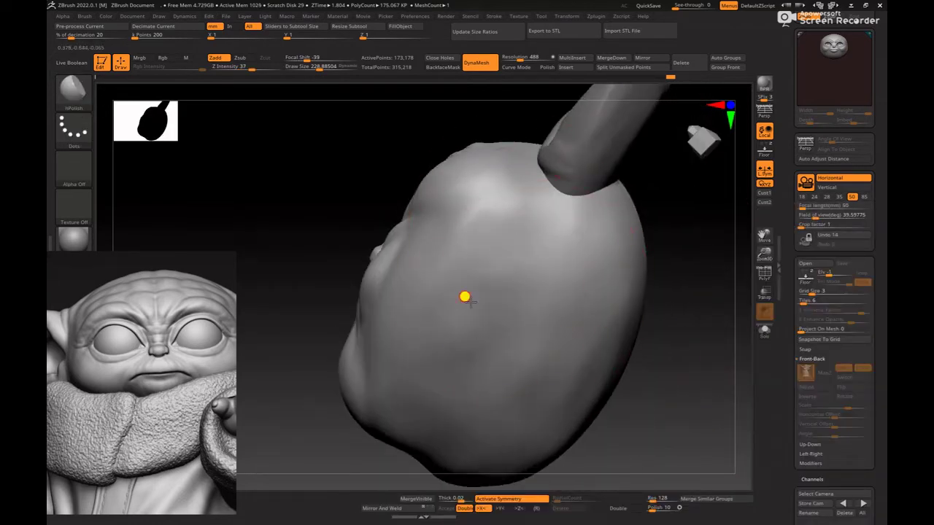
drag(471, 302, 522, 232)
mouse_move(690, 365)
mouse_down()
mouse_move(621, 292)
mouse_move(543, 343)
mouse_up()
drag(685, 299, 633, 283)
drag(504, 321, 537, 205)
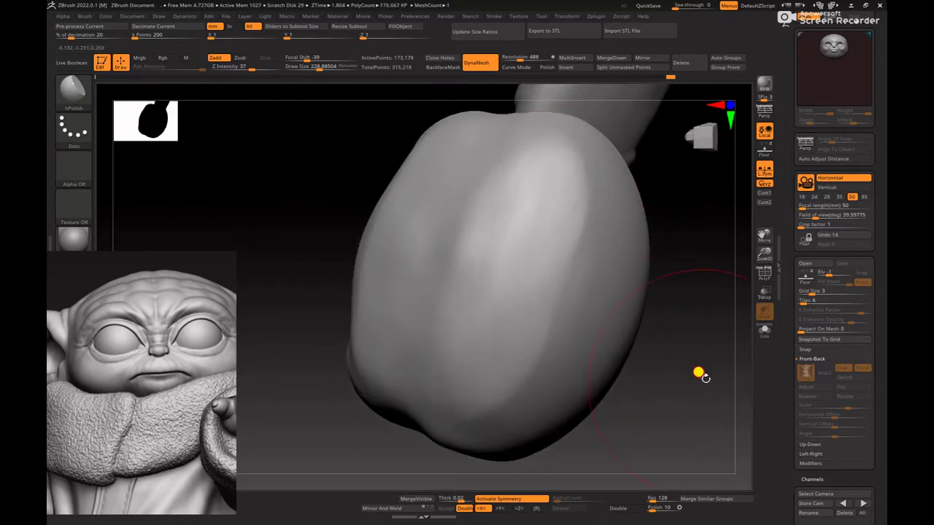
- Smooth the earless side of the head from the jaw to the back of the skull, reducing the hPolish draw size to about 151
drag(699, 374, 518, 395)
mouse_move(514, 346)
mouse_down()
mouse_move(550, 346)
mouse_move(598, 260)
mouse_up()
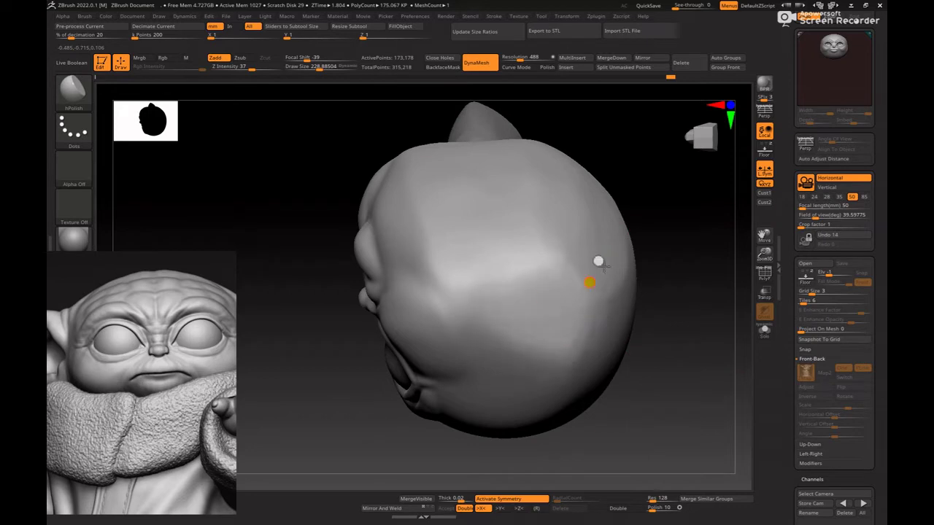
drag(577, 313, 522, 186)
mouse_move(672, 317)
mouse_down()
mouse_move(662, 359)
mouse_move(682, 368)
mouse_up()
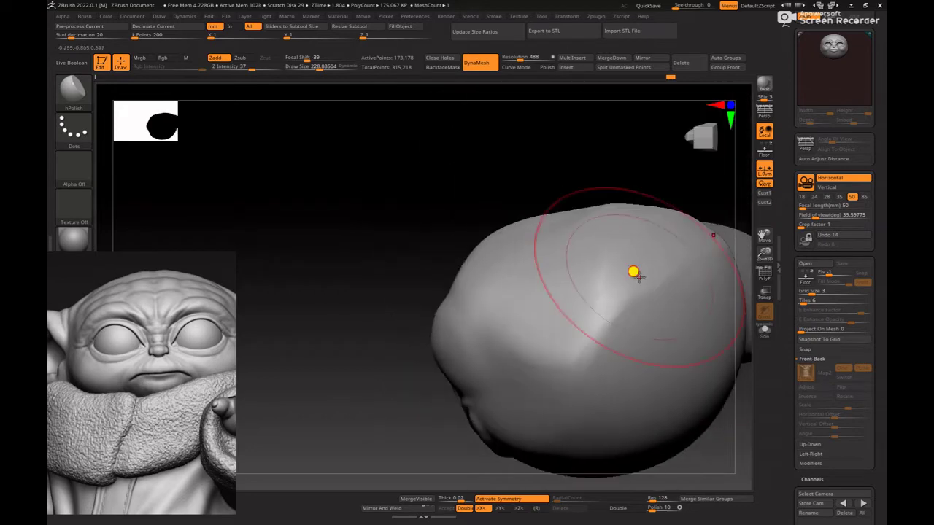
mouse_move(607, 294)
mouse_down()
mouse_move(632, 296)
mouse_move(578, 344)
mouse_move(553, 336)
mouse_move(543, 362)
mouse_up()
mouse_move(664, 164)
alt+mouse_down()
mouse_move(586, 146)
mouse_move(620, 153)
alt+mouse_up()
mouse_move(445, 282)
mouse_down()
mouse_move(458, 281)
mouse_move(432, 349)
mouse_up()
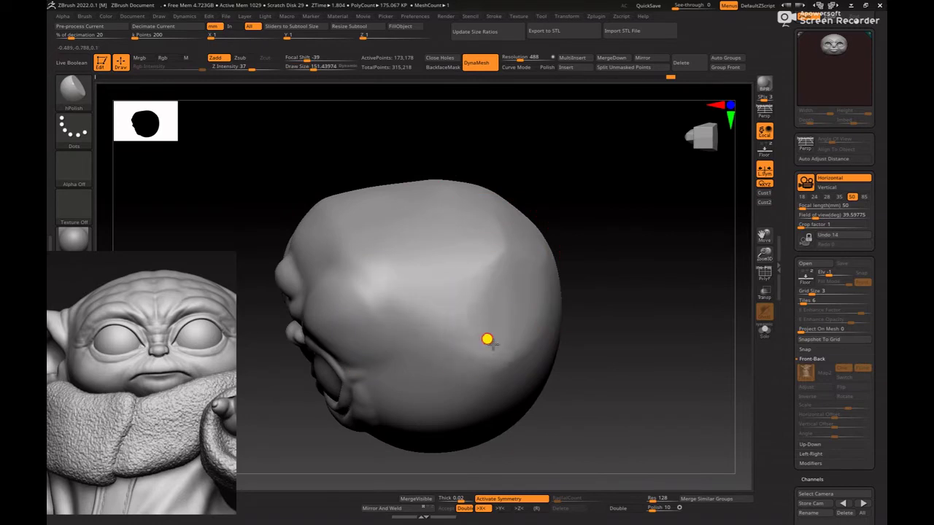
drag(488, 339, 473, 390)
- Polish the rear underside of the head below the ear with hPolish strokes at draw size about 151
mouse_move(648, 274)
alt+mouse_down()
mouse_move(630, 275)
mouse_move(657, 270)
alt+mouse_up()
mouse_move(589, 269)
mouse_down()
mouse_move(605, 354)
mouse_move(584, 438)
mouse_up()
drag(463, 210, 448, 247)
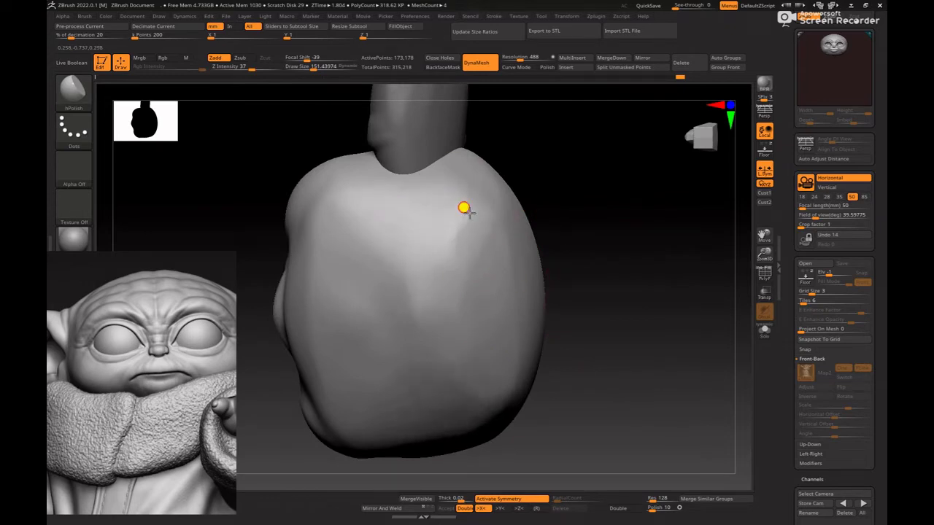
drag(464, 208, 409, 302)
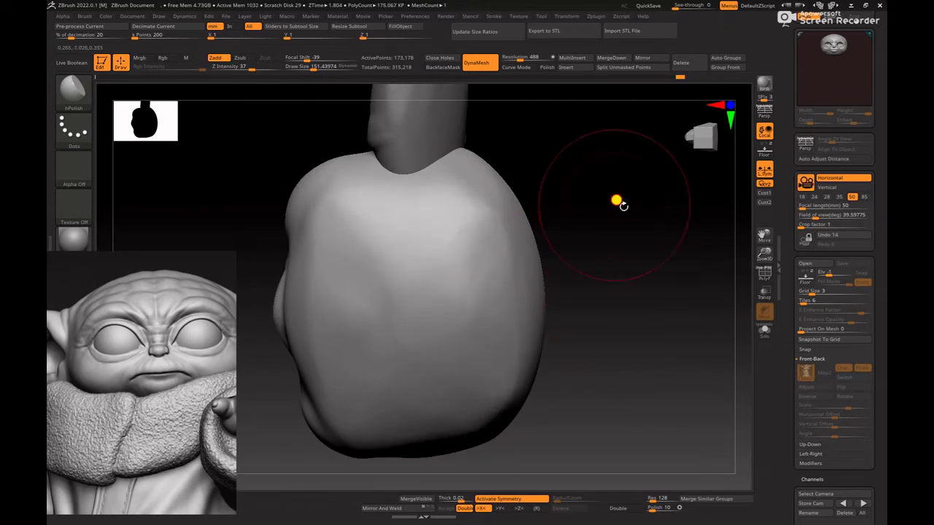
drag(617, 200, 508, 200)
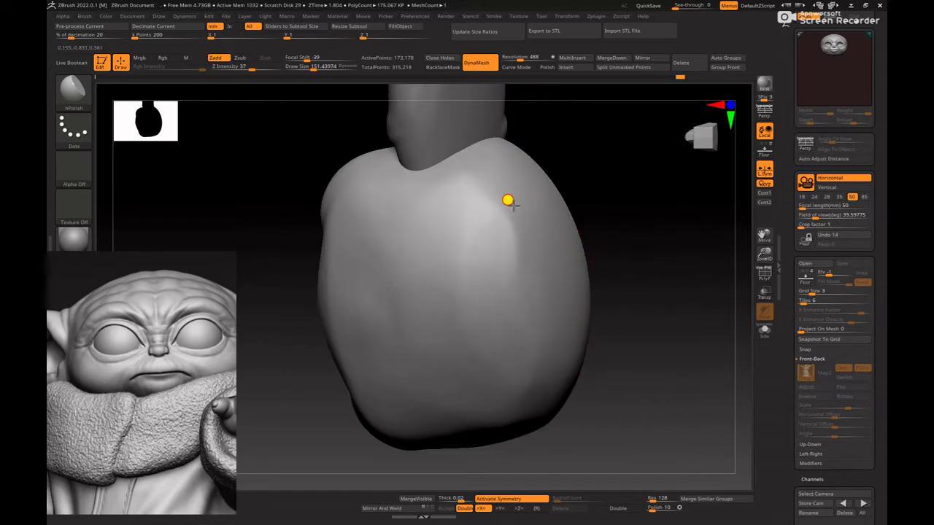
mouse_move(587, 352)
mouse_down()
mouse_move(681, 382)
mouse_move(565, 316)
mouse_move(611, 413)
mouse_move(539, 301)
mouse_move(479, 293)
mouse_up()
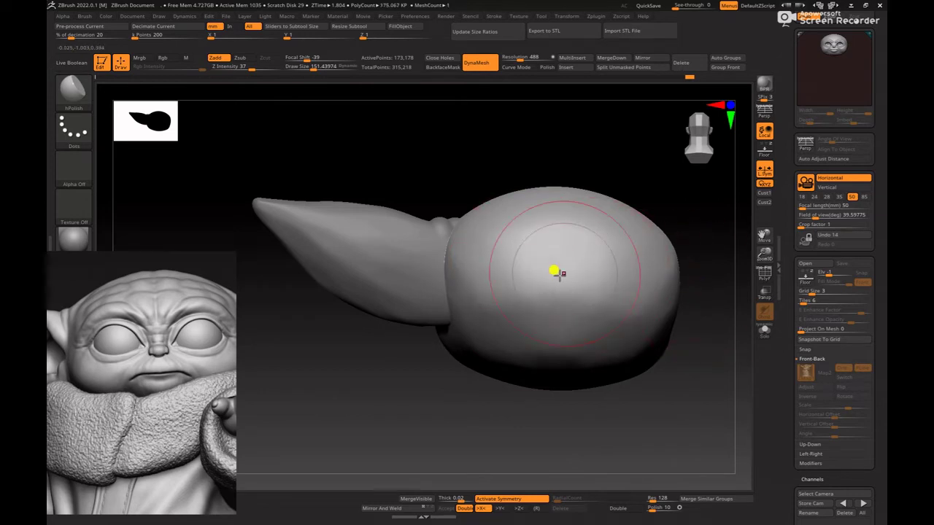
- Polish the back and top of the skull with hPolish, using a draw size of about 114, and return to the front view
mouse_move(719, 450)
alt+mouse_down()
mouse_move(567, 394)
mouse_move(556, 314)
alt+mouse_up()
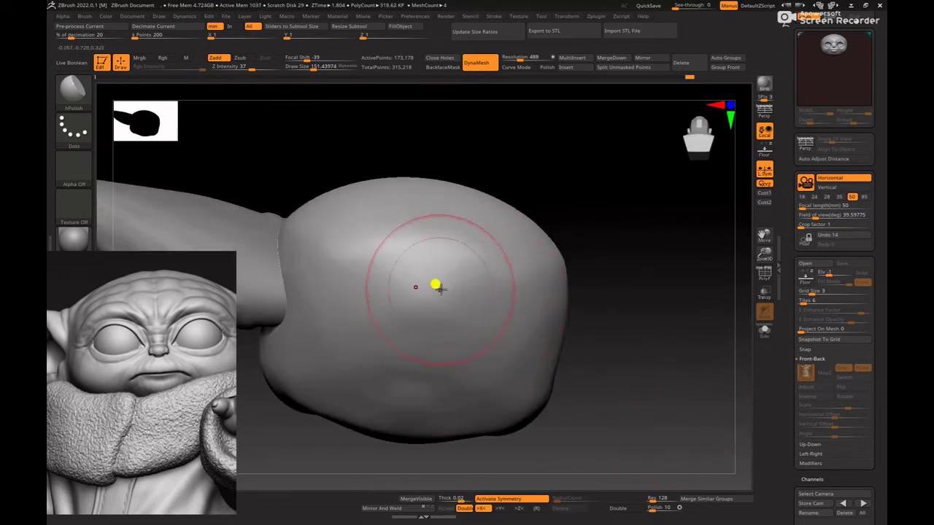
drag(668, 281, 691, 342)
alt+drag(691, 342, 647, 243)
key(space)
drag(481, 256, 476, 256)
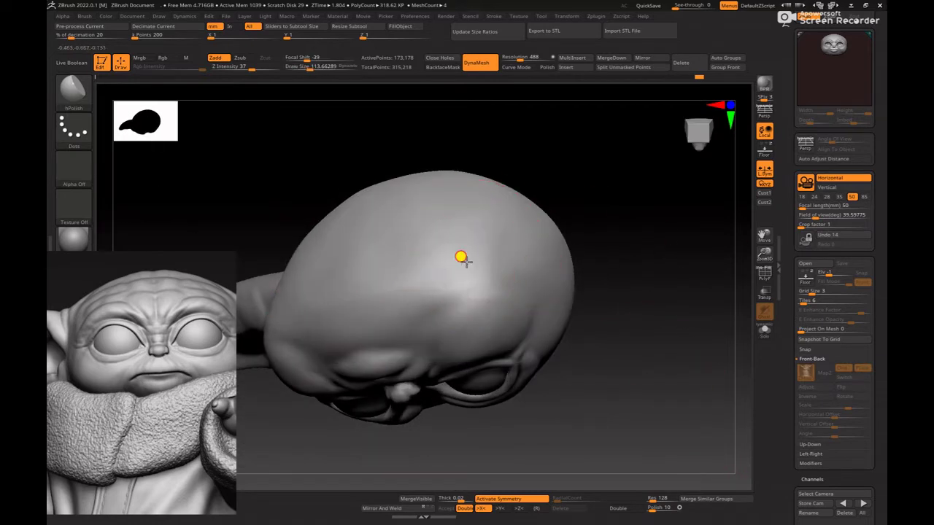
drag(662, 310, 624, 321)
mouse_move(735, 311)
alt+mouse_down()
mouse_move(683, 239)
mouse_move(672, 265)
mouse_move(563, 345)
mouse_move(482, 330)
mouse_move(532, 382)
mouse_move(544, 368)
alt+mouse_up()
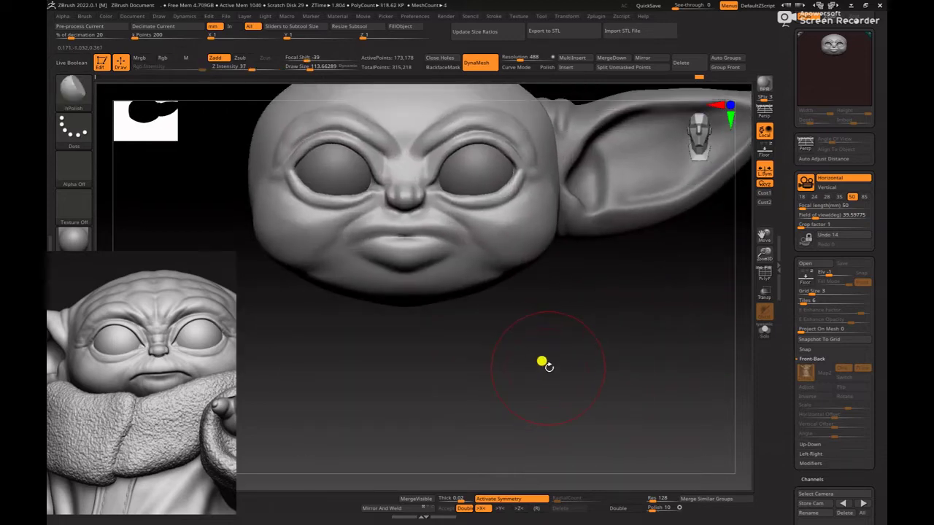
key(b)
key(m)
key(v)
key(space)
drag(523, 273, 530, 272)
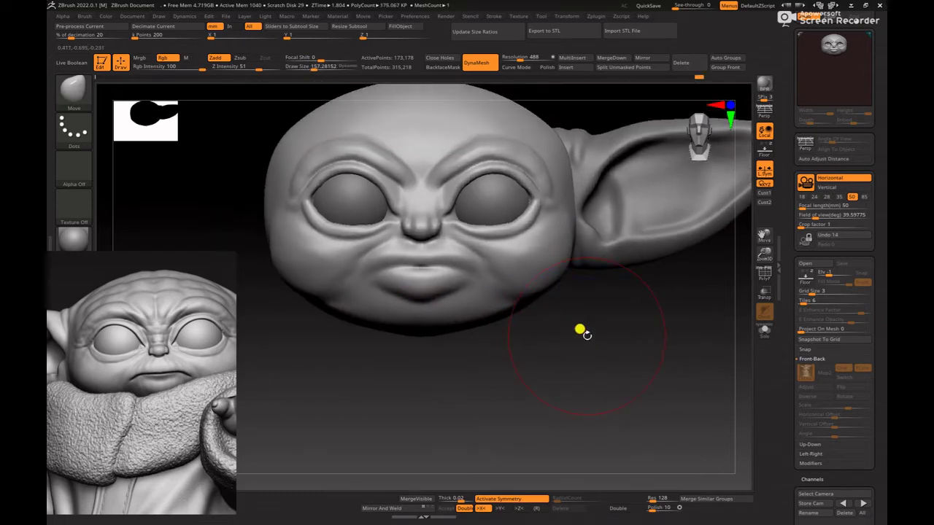
key(b)
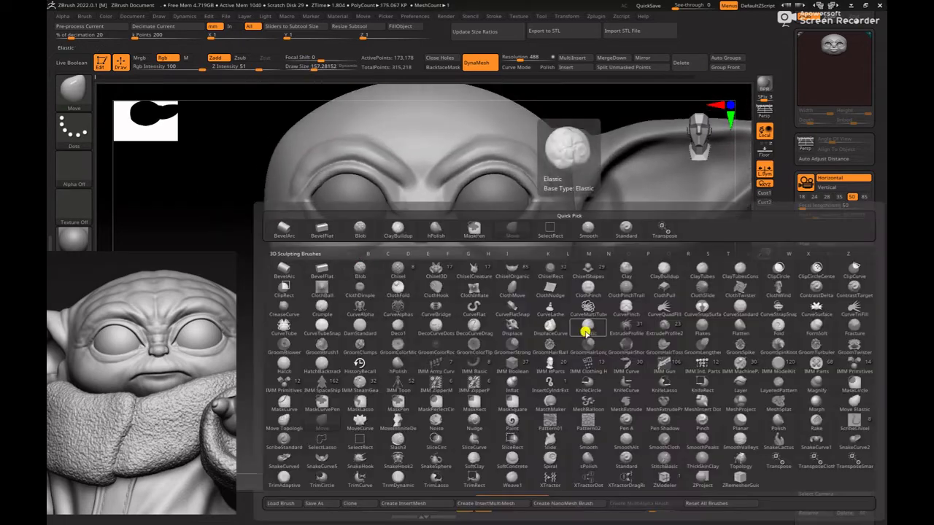
key(m)
key(v)
key(b)
key(c)
key(b)
key(space)
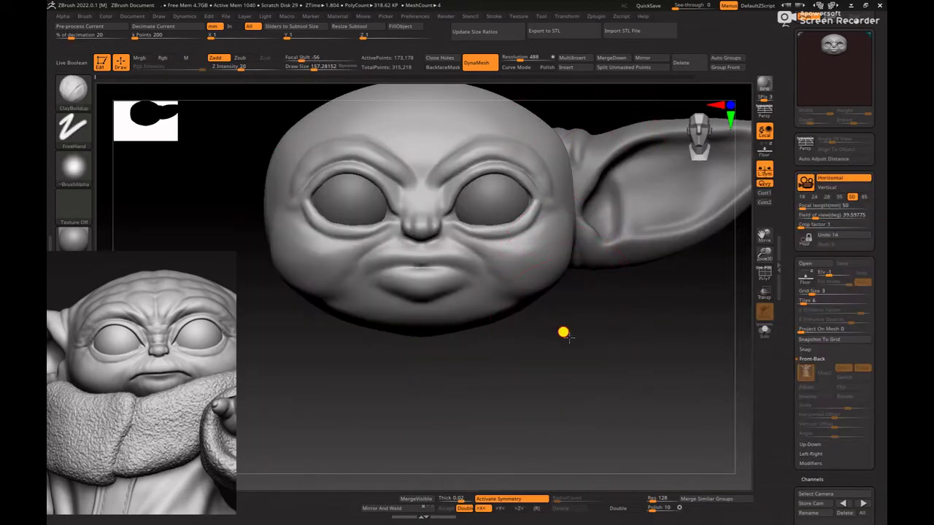
mouse_move(563, 332)
alt+mouse_down()
mouse_move(588, 371)
mouse_move(613, 342)
alt+mouse_up()
key(b)
key(c)
key(b)
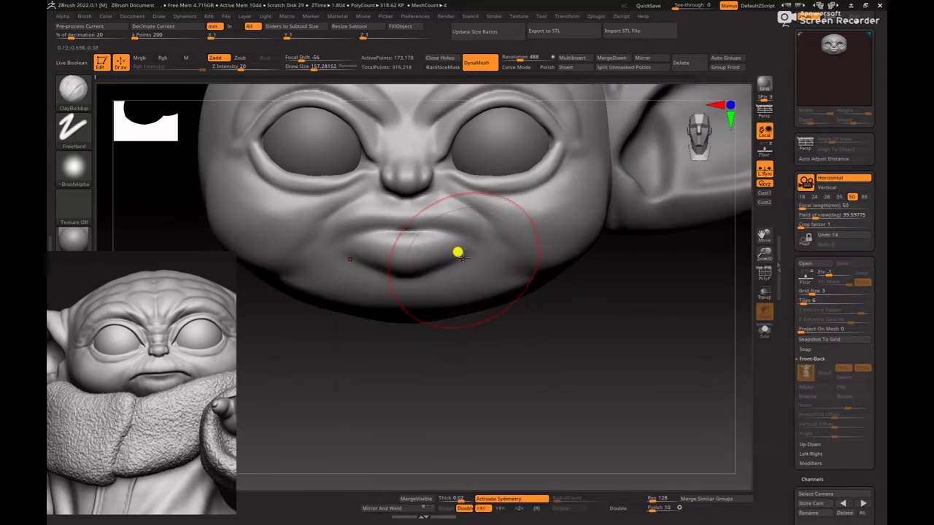
key(space)
drag(437, 256, 429, 256)
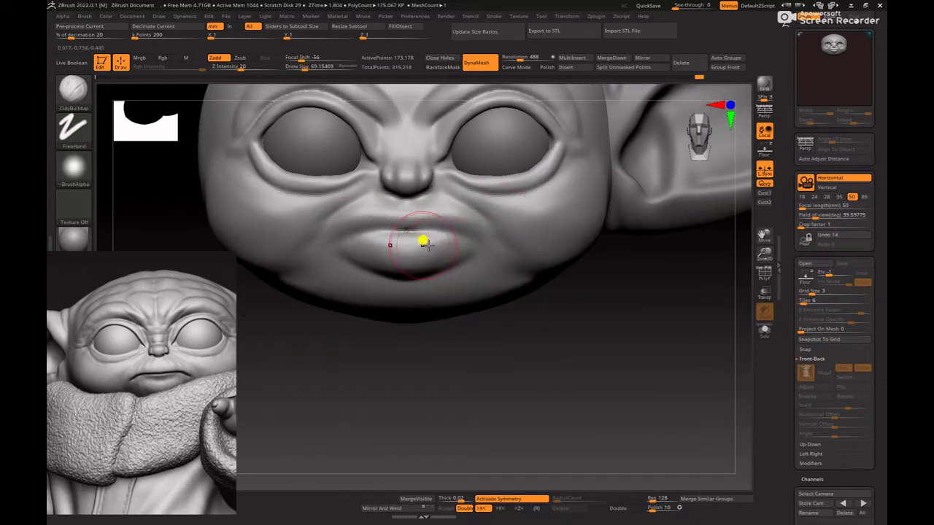
- Select the DamStandard brush and remesh the head with DynaMesh at resolution 944
alt+drag(588, 380, 599, 371)
key(b)
key(d)
key(s)
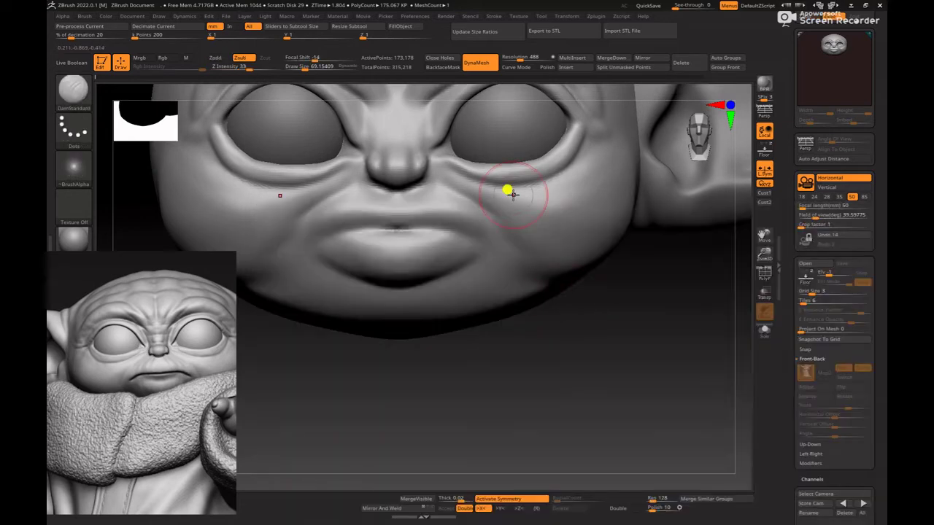
ctrl+drag(614, 341, 605, 399)
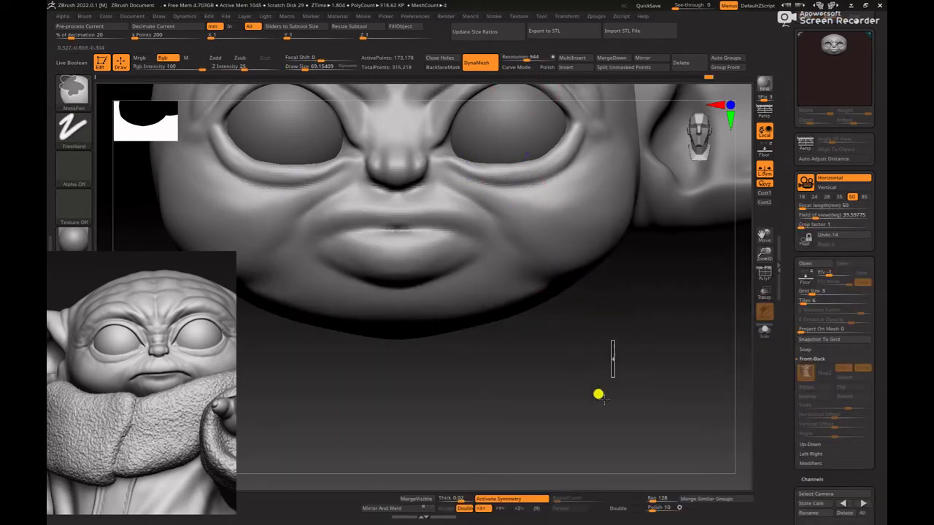
alt+drag(535, 385, 540, 384)
- Carve the line between the lips with DamStandard at draw size about 33, tracing the front reference image, and hide the reference again
key(b)
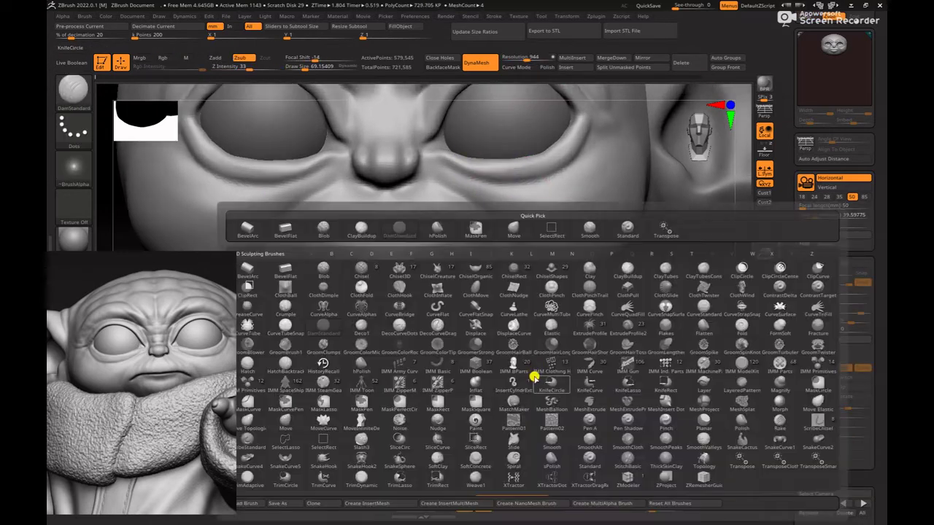
key(d)
key(s)
click(495, 16)
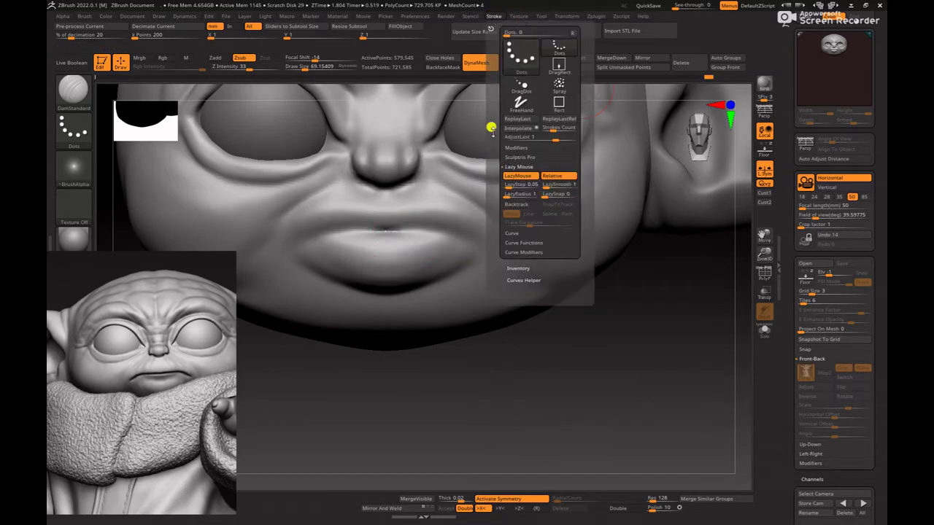
key(space)
drag(328, 228, 316, 230)
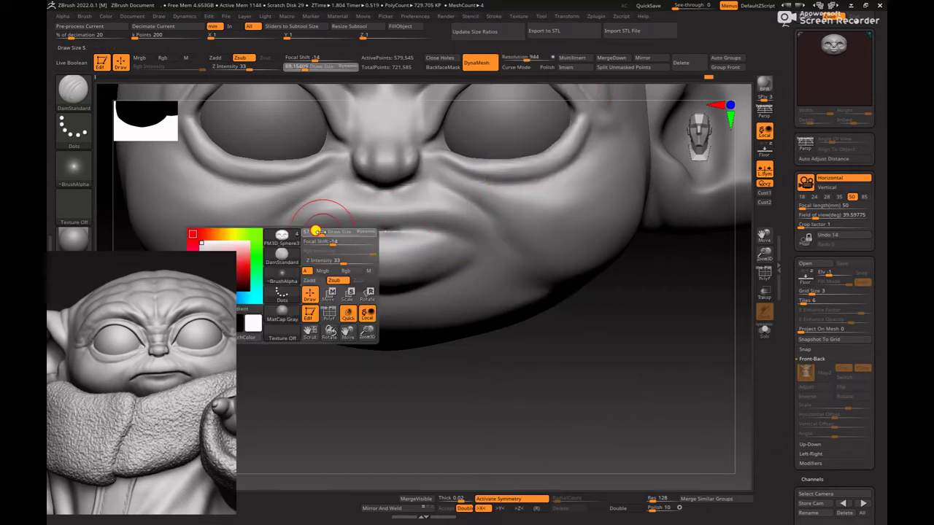
click(764, 151)
key(space)
drag(454, 225, 448, 225)
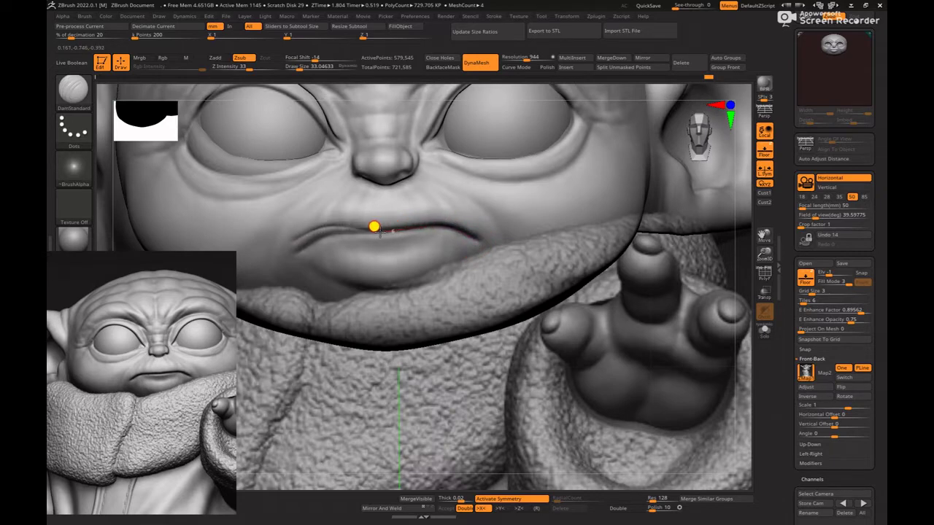
click(765, 151)
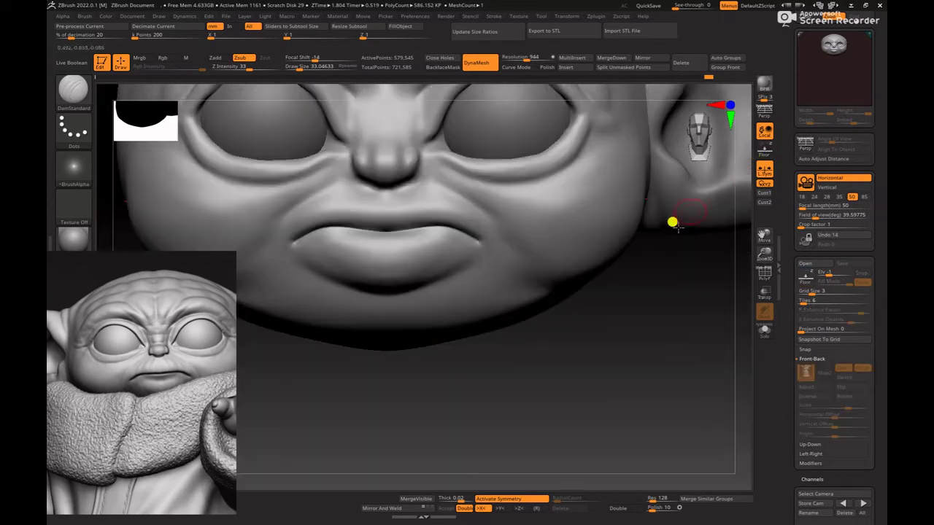
- Mask the upper lip and the area above it with a lasso mask that follows the mouth line
alt+drag(632, 335, 586, 371)
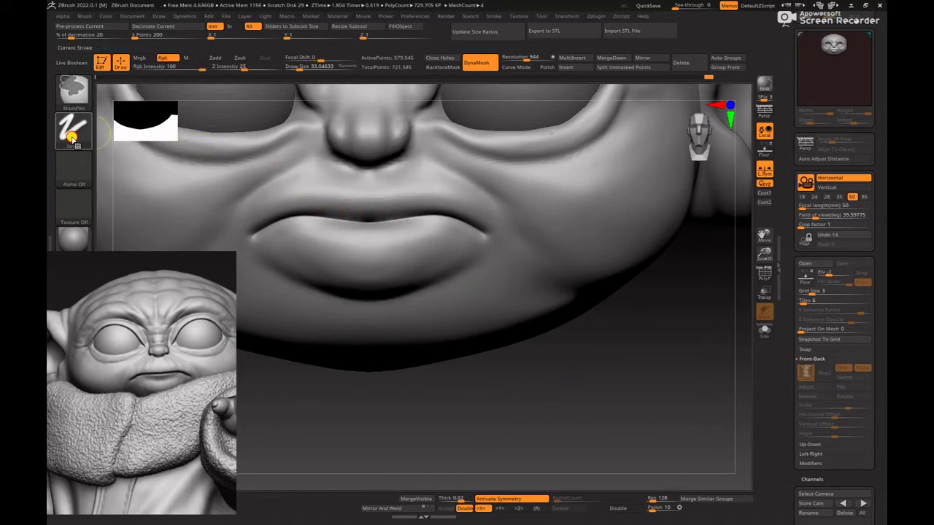
ctrl+click(73, 130)
click(202, 158)
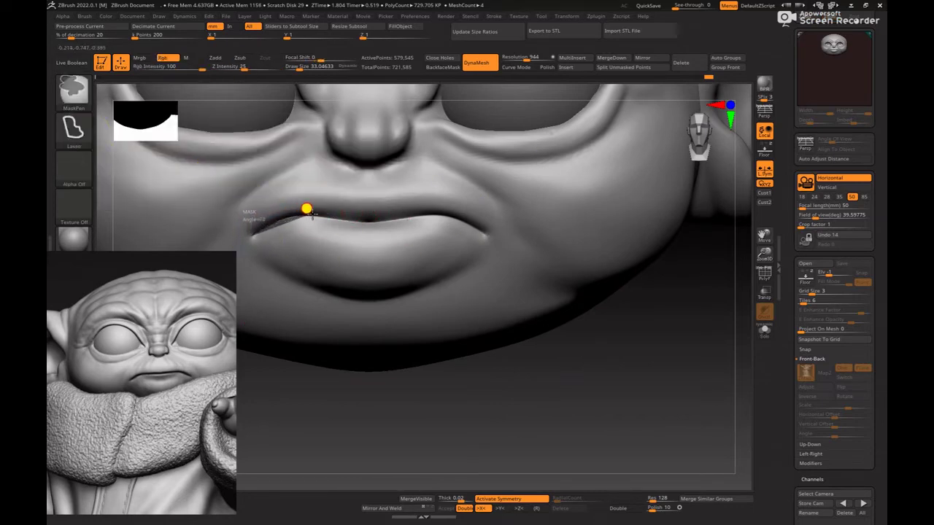
ctrl+drag(367, 223, 182, 207)
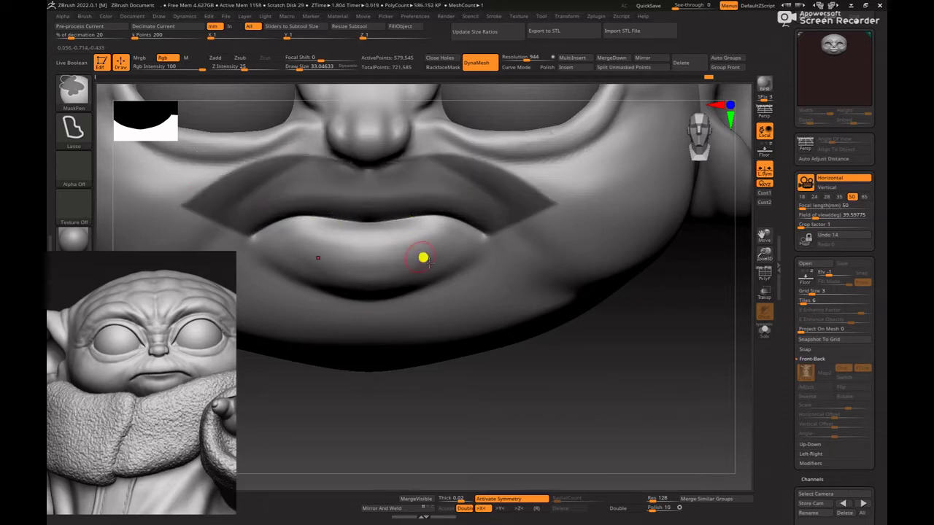
- Push the middle of the lower lip up against the masked upper lip with the Move brush at draw sizes of about 90 and 69
alt+drag(583, 379, 582, 380)
key(b)
key(m)
key(v)
key(space)
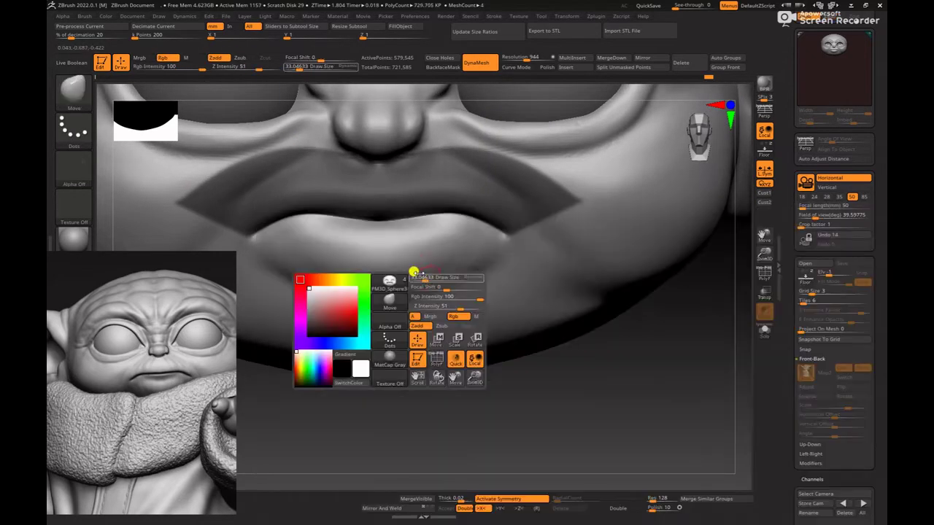
drag(419, 278, 433, 278)
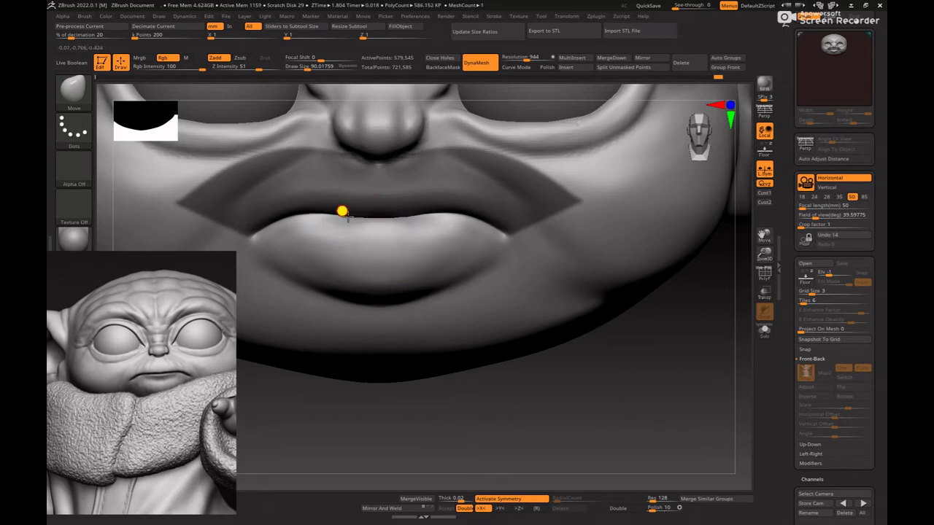
key(space)
drag(359, 220, 355, 220)
drag(362, 221, 362, 217)
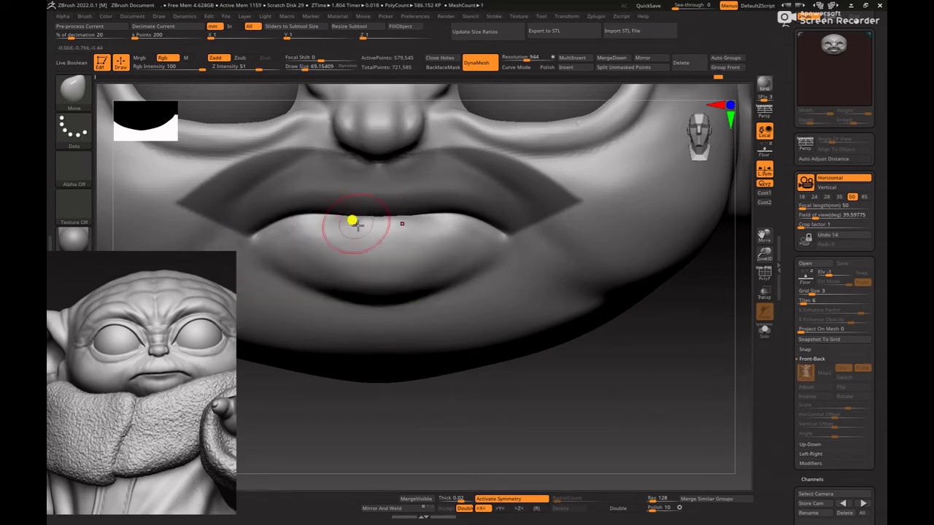
- Build up volume across the middle of the lower lip with ClayBuildup at draw sizes of about 104 and 86
key(b)
key(c)
key(b)
key(space)
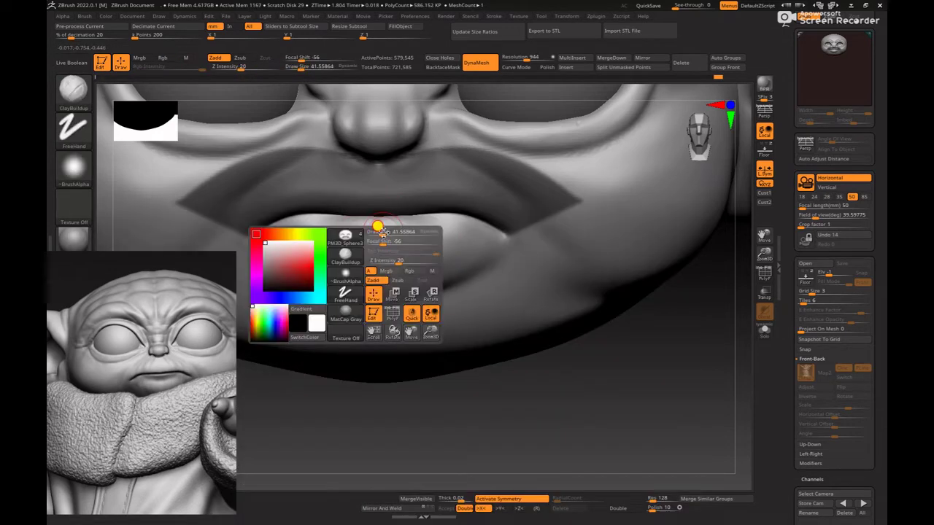
drag(383, 232, 370, 239)
key(space)
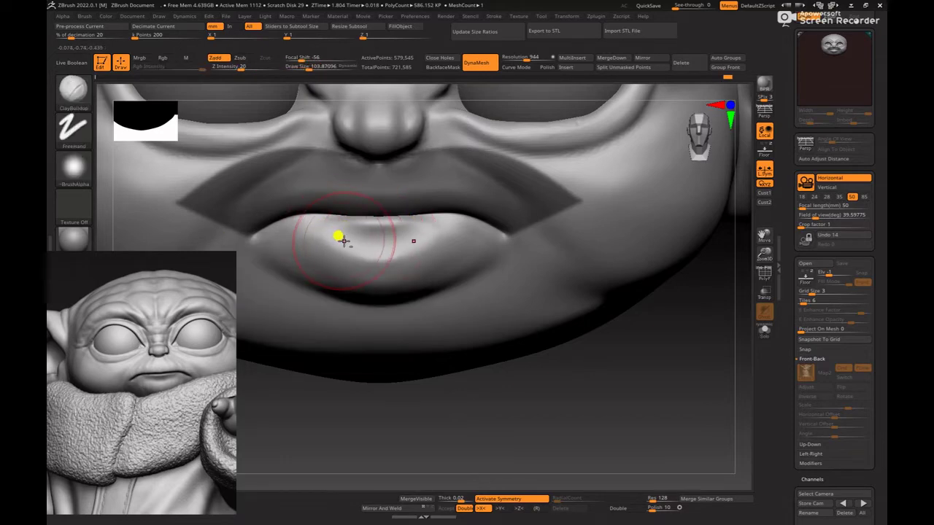
key(space)
drag(343, 239, 336, 238)
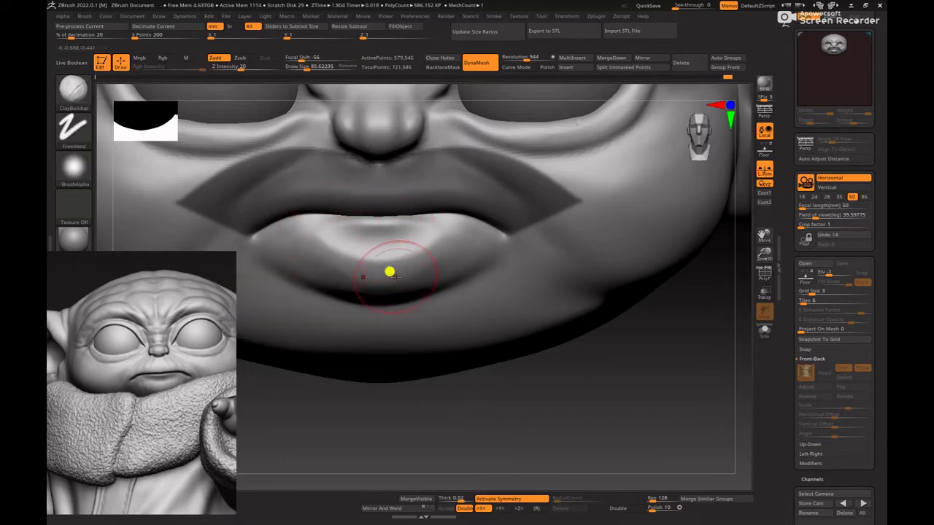
- Fill out the sides and lower part of the lower lip with ClayBuildup at draw sizes of about 69 and 86
key(space)
drag(428, 239, 424, 238)
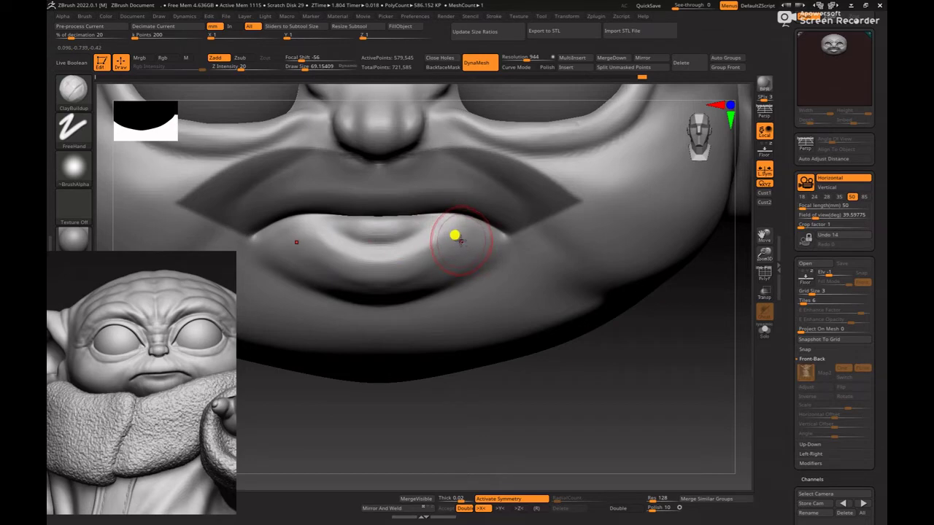
key(space)
drag(461, 241, 465, 236)
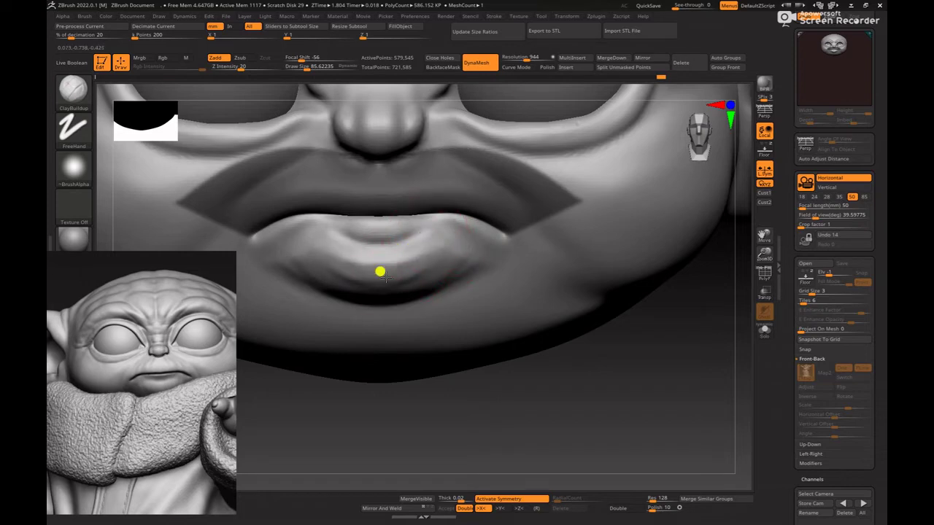
key(shift)
- Clear the lip mask, remesh the head with DynaMesh at resolution 944 and smooth the middle of the lower lip
alt+drag(540, 390, 496, 335)
ctrl+drag(486, 386, 495, 431)
alt+drag(494, 341, 463, 387)
ctrl+drag(477, 354, 483, 382)
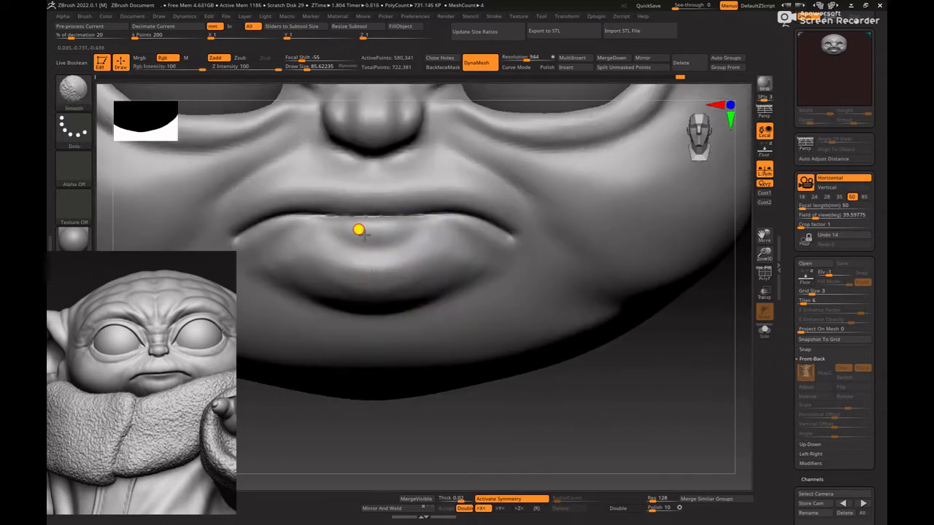
shift+drag(364, 234, 401, 235)
- Add clay along the upper edge of the lower lip with ClayBuildup at draw size about 51 and smooth it
key(b)
key(c)
key(b)
key(space)
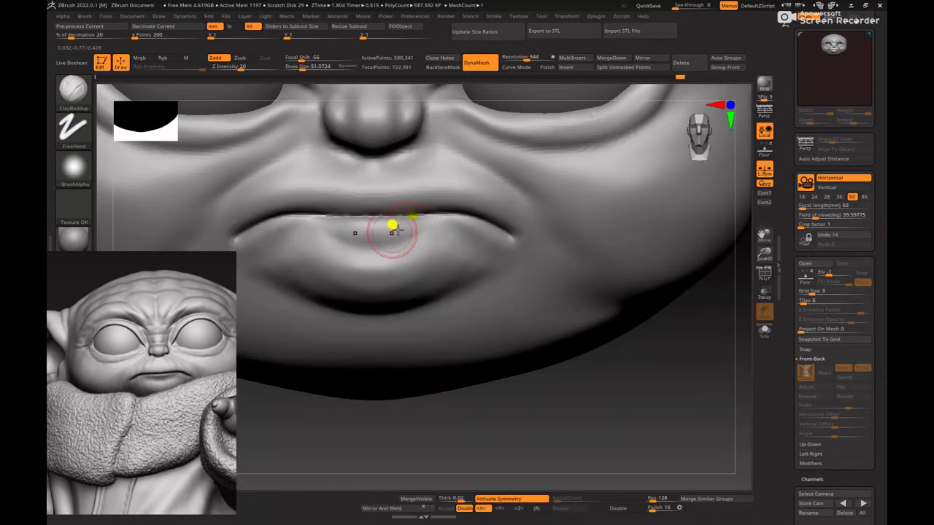
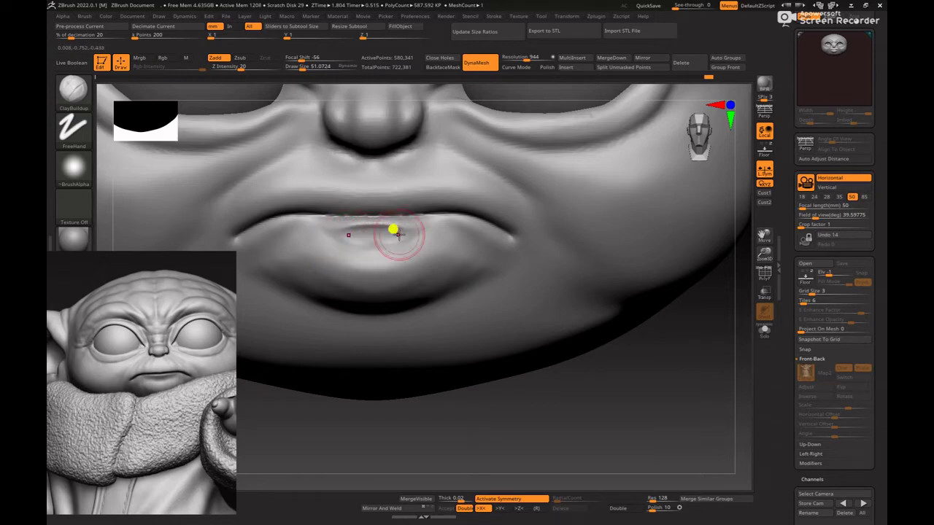
key(shift)
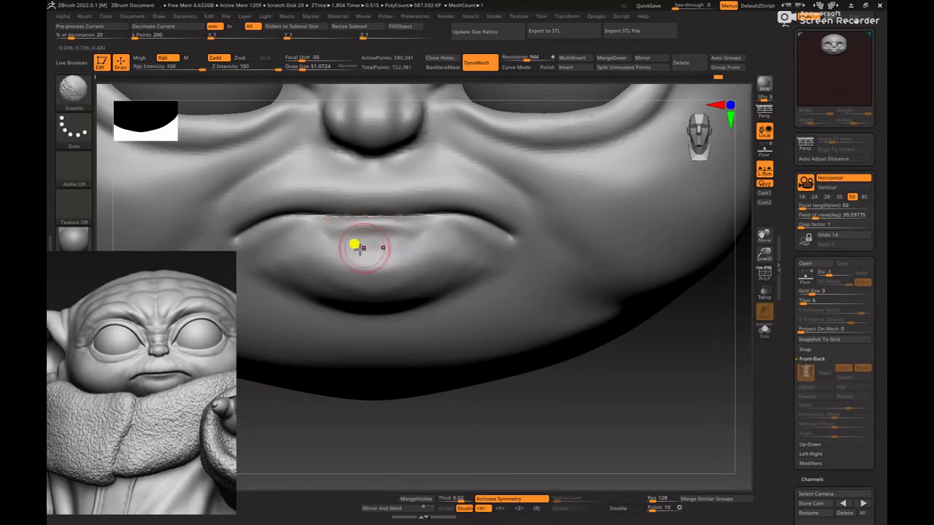
shift+drag(361, 249, 343, 237)
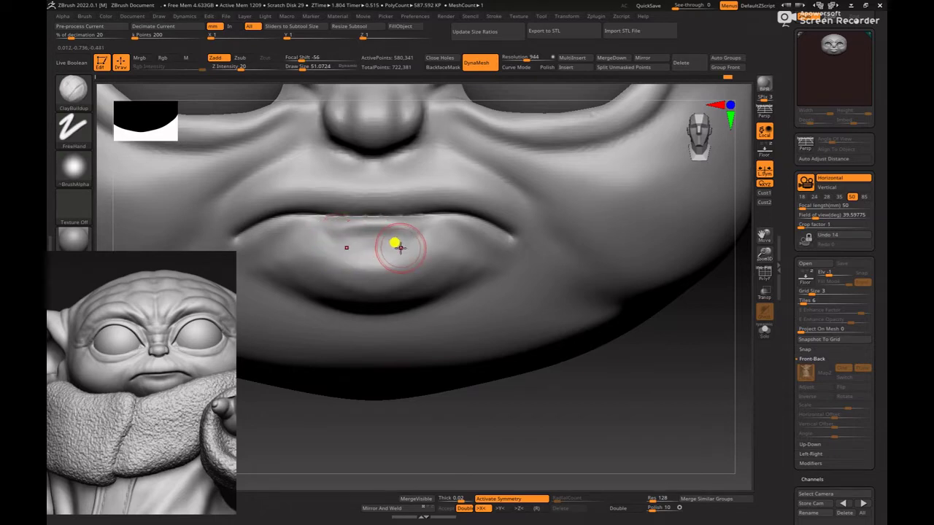
- Check the front reference image, carve a curved crease across the middle of the lower lip with DamStandard at draw size about 51, and soften it
key(b)
key(d)
key(s)
key(shift)
click(765, 150)
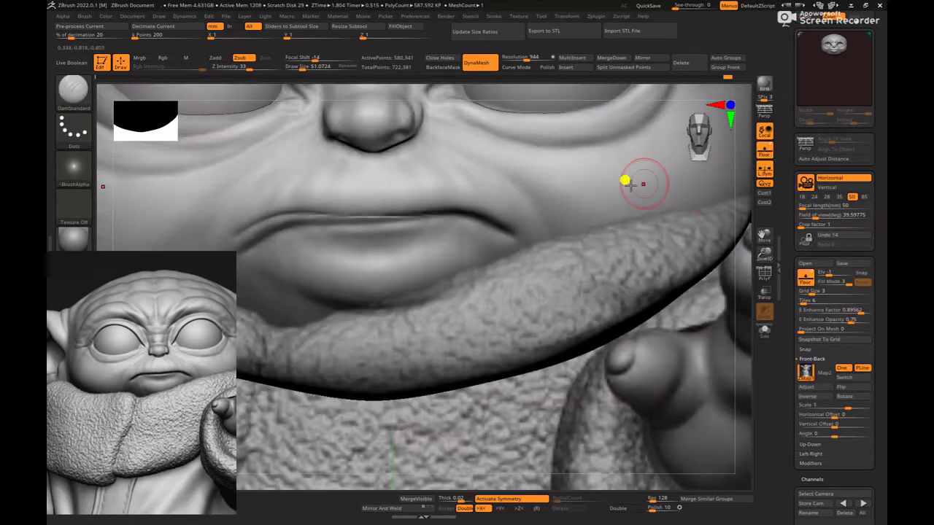
key(shift)
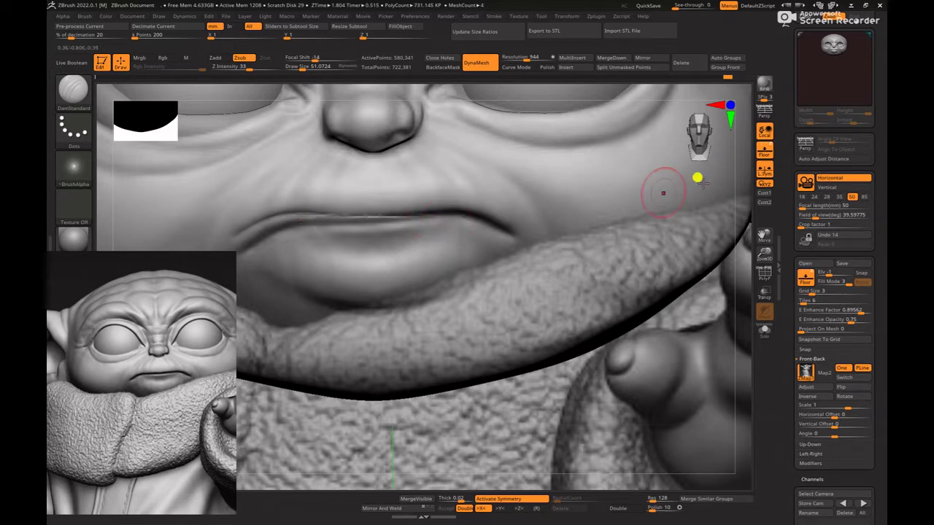
click(764, 152)
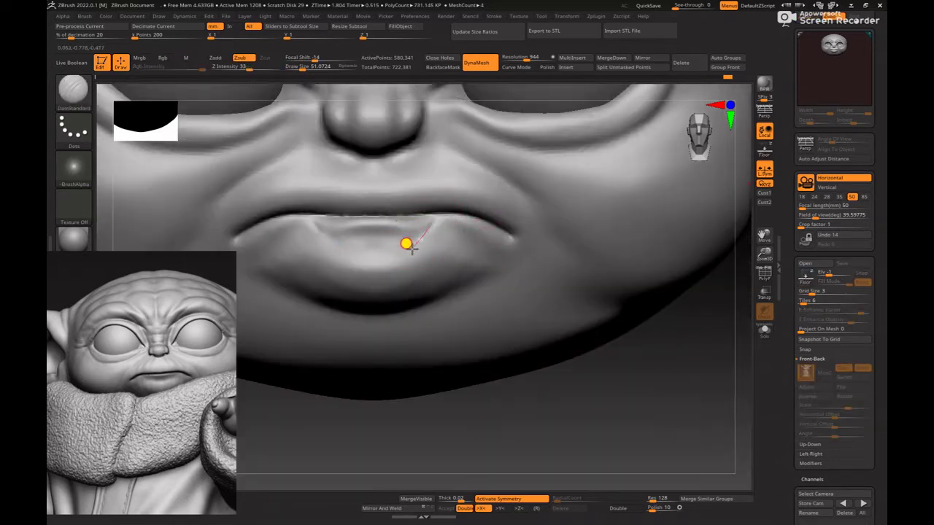
key(ctrl+z)
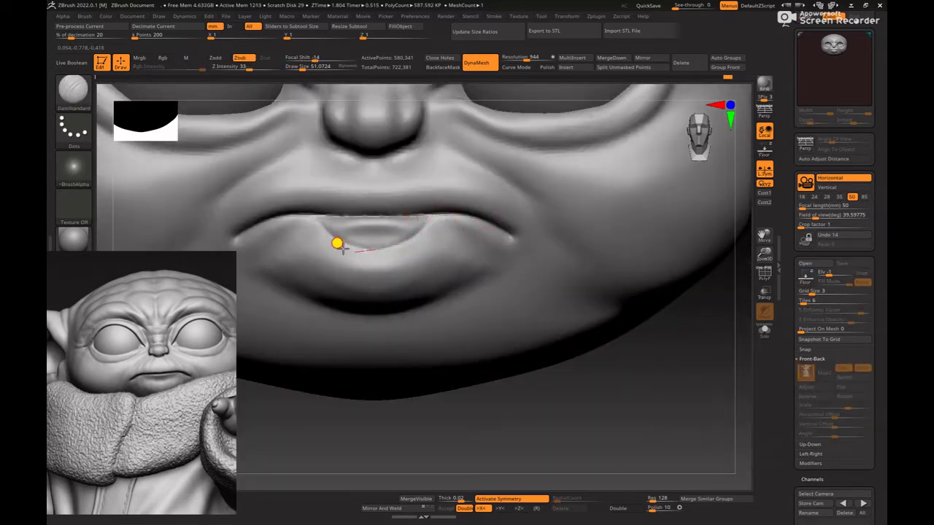
mouse_move(343, 249)
shift+mouse_down()
mouse_move(429, 217)
mouse_move(317, 259)
shift+mouse_up()
- Fill the hollow inside the lower lip's curved crease with ClayBuildup at draw size about 51 and smooth the area
ctrl+right_drag(599, 417, 384, 335)
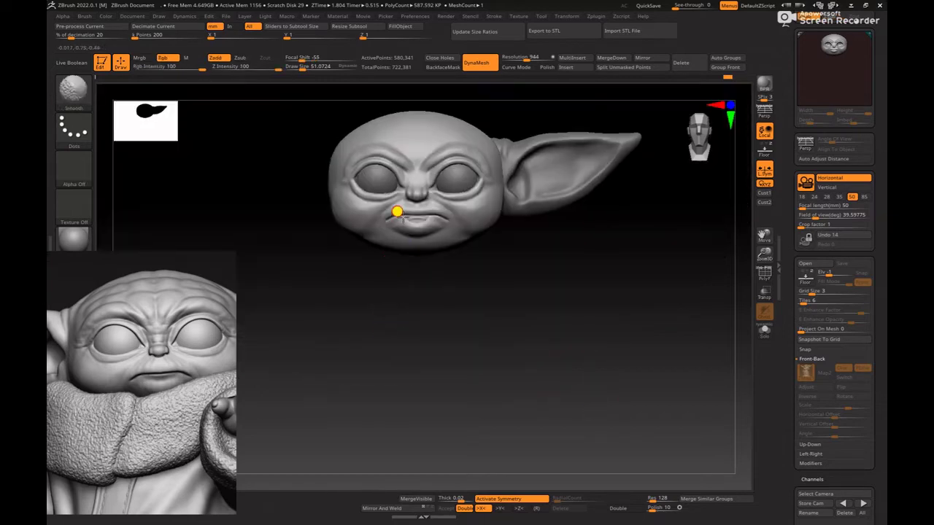
ctrl+right_drag(565, 309, 680, 468)
ctrl+right_drag(578, 408, 617, 452)
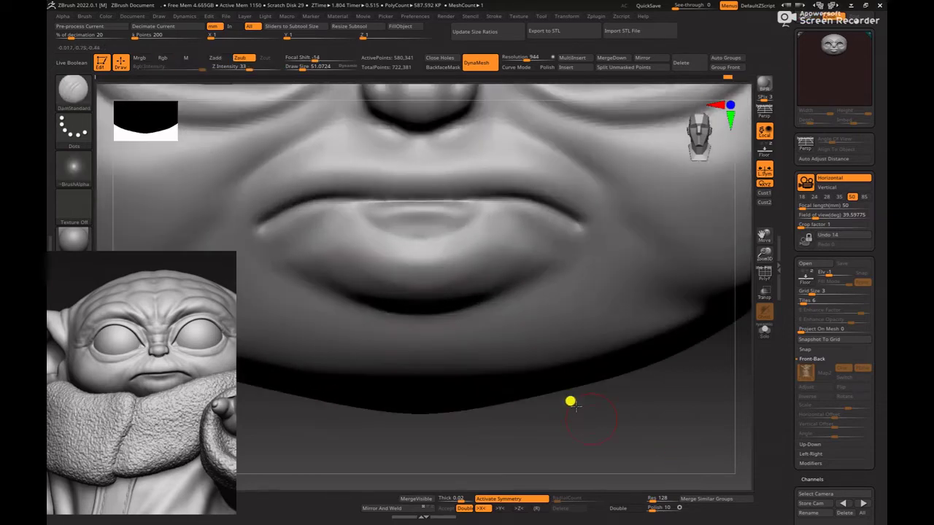
key(b)
key(c)
key(b)
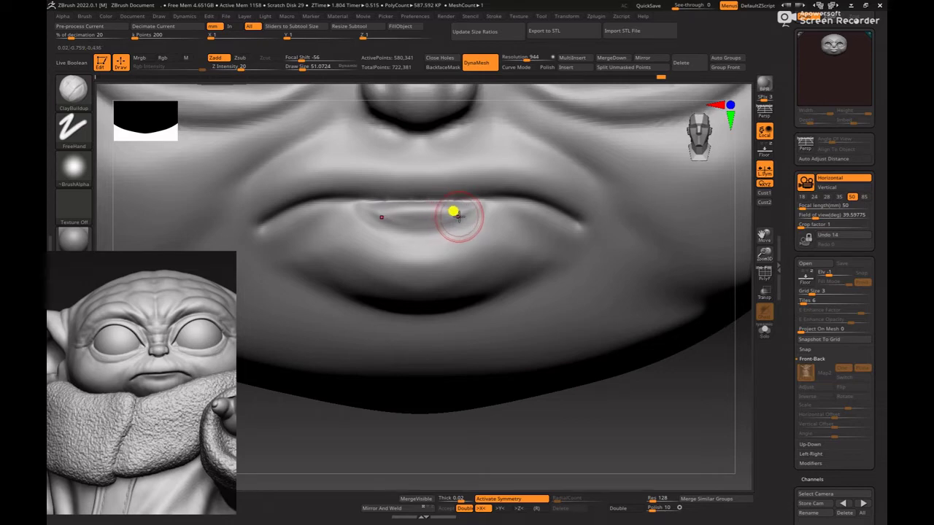
mouse_move(504, 417)
mouse_down()
mouse_move(530, 411)
mouse_move(566, 366)
mouse_move(591, 370)
mouse_move(533, 346)
mouse_up()
key(s)
right_click(425, 222)
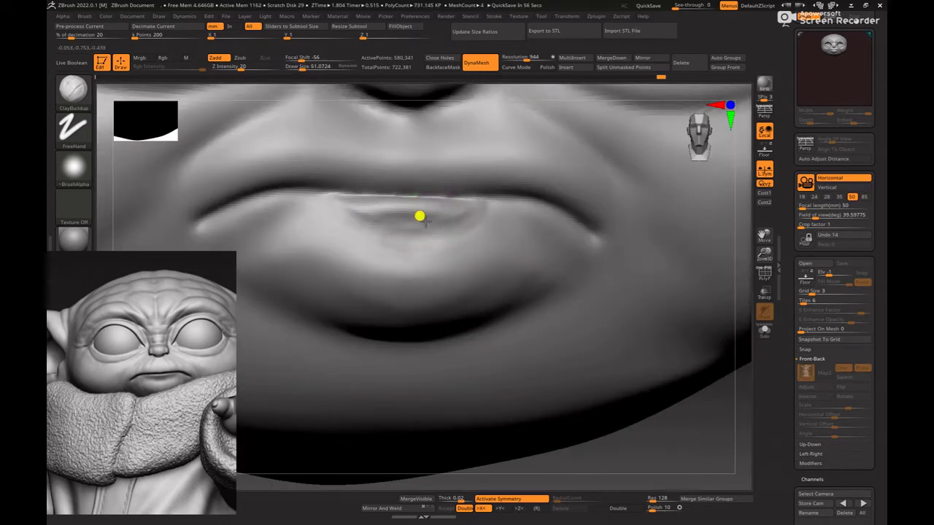
drag(354, 216, 355, 217)
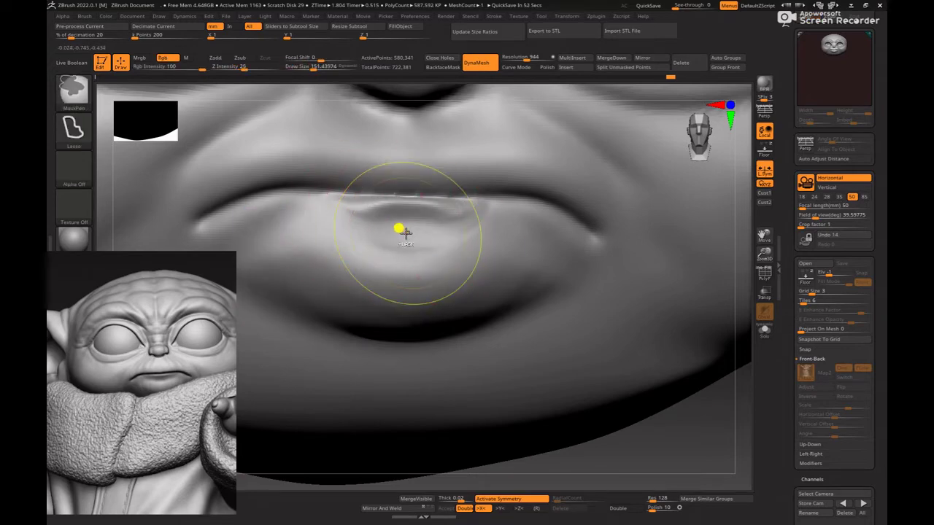
shift+drag(478, 237, 435, 295)
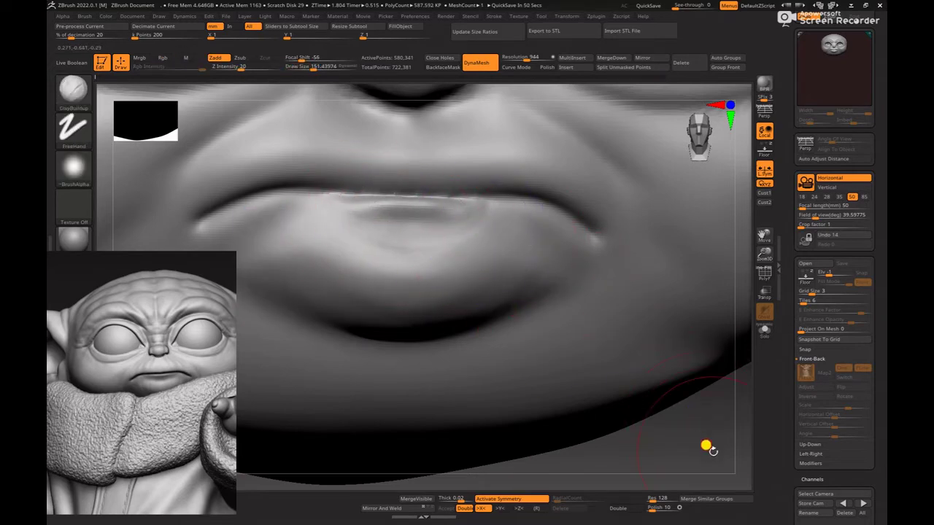
- Remesh the head again with DynaMesh at resolution 944
alt+drag(710, 449, 556, 421)
ctrl+drag(567, 364, 590, 413)
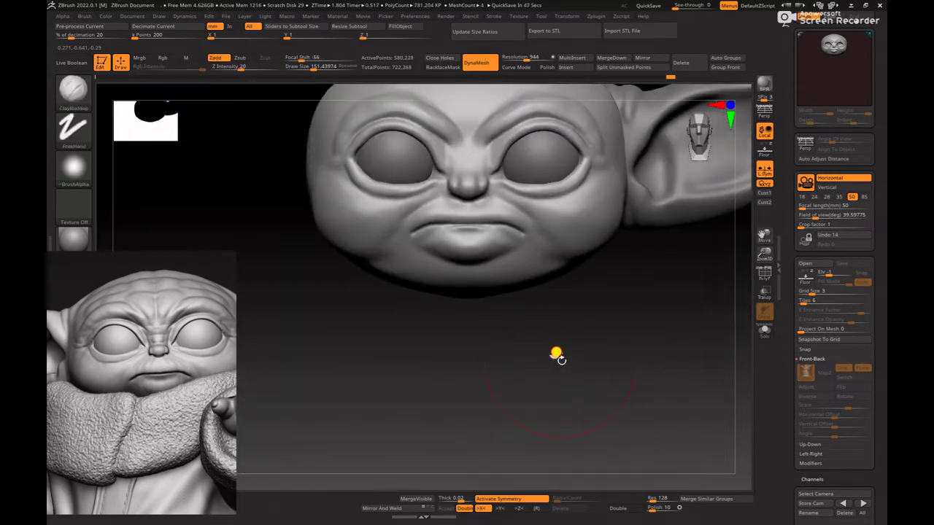
mouse_move(560, 358)
alt+mouse_down()
mouse_move(703, 443)
mouse_move(719, 464)
alt+mouse_up()
shift+drag(454, 278, 454, 293)
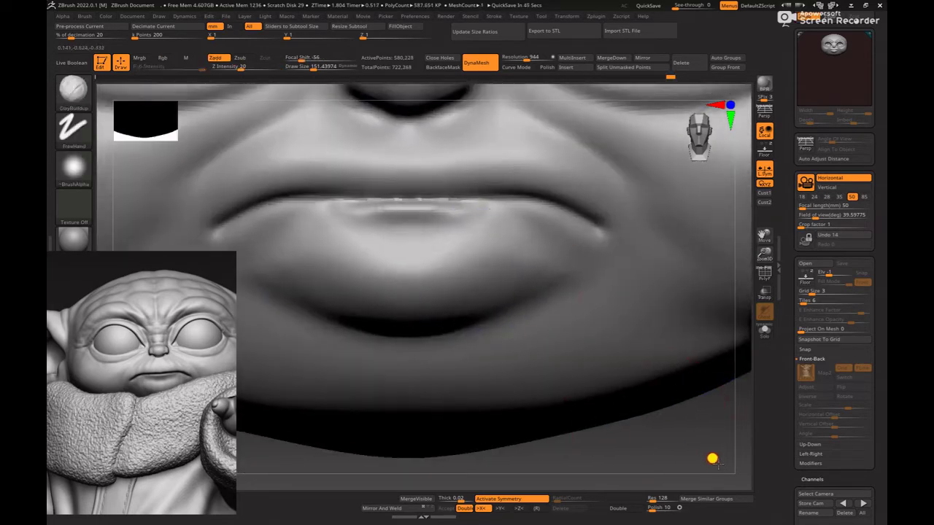
- Select the ClayBuildup brush and set its draw size to about 58
mouse_move(711, 457)
alt+mouse_down()
mouse_move(536, 392)
mouse_move(557, 358)
mouse_move(593, 375)
mouse_move(569, 404)
mouse_move(651, 418)
mouse_move(663, 437)
mouse_move(680, 430)
mouse_move(668, 418)
alt+mouse_up()
key(b)
key(c)
key(b)
key(space)
drag(503, 252, 497, 248)
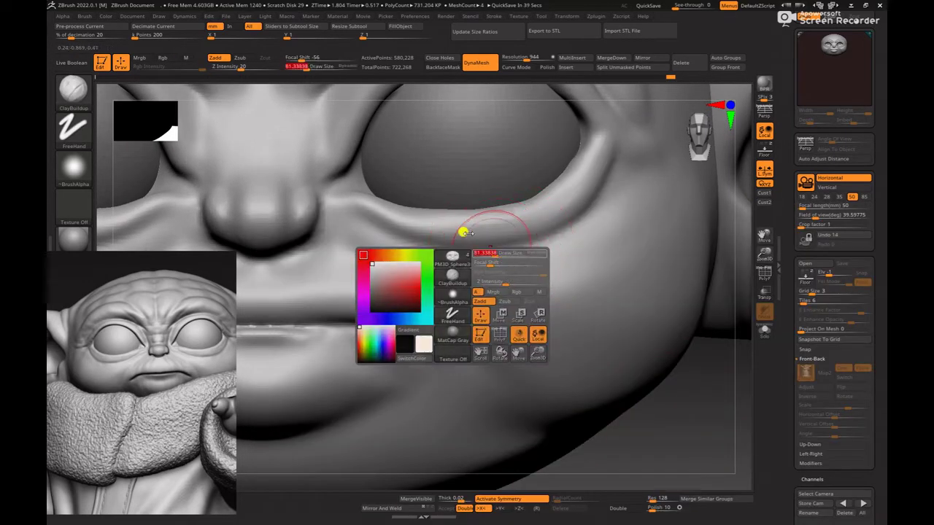
key(space)
drag(358, 197, 351, 194)
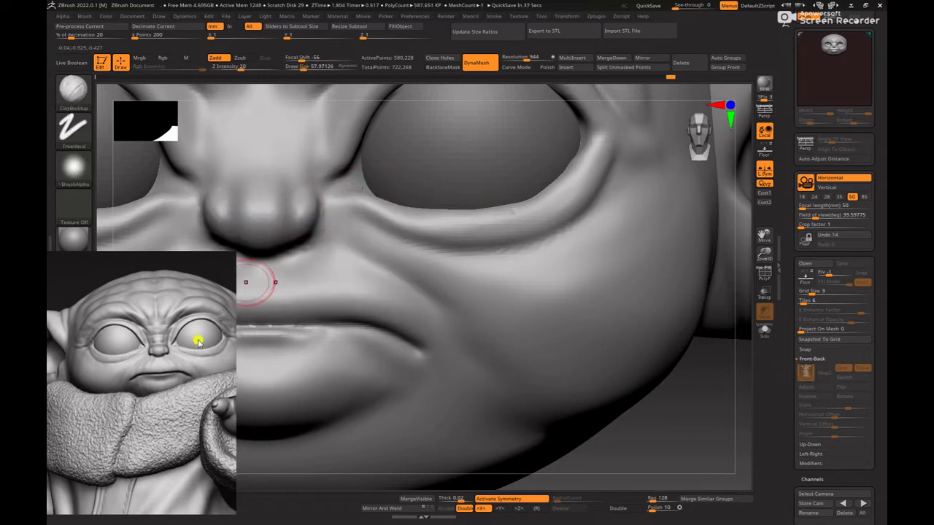
- Enlarge the face in the reference picture and compare the nose bridge with the overlaid front reference image
mouse_move(198, 338)
middle_down()
mouse_move(221, 437)
mouse_move(76, 435)
middle_up()
middle_drag(218, 430, 59, 394)
middle_drag(231, 361, 199, 336)
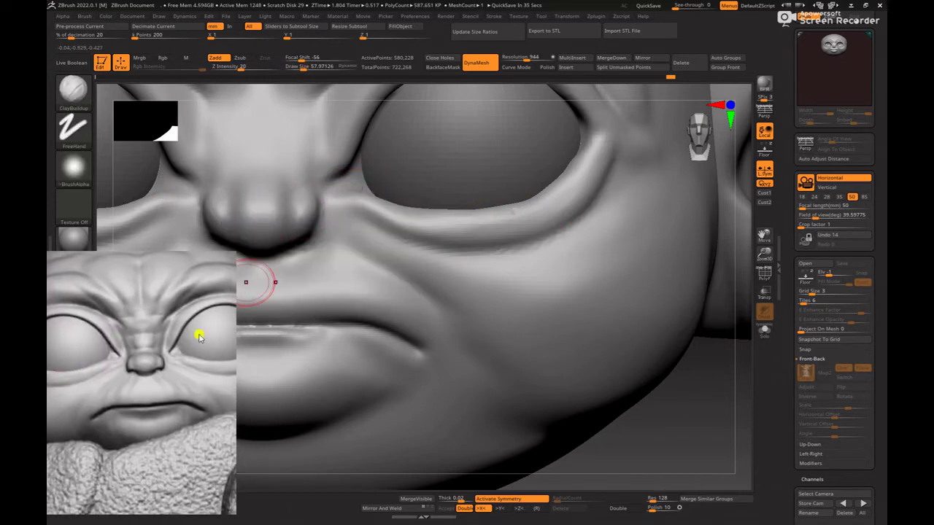
alt+drag(720, 404, 707, 456)
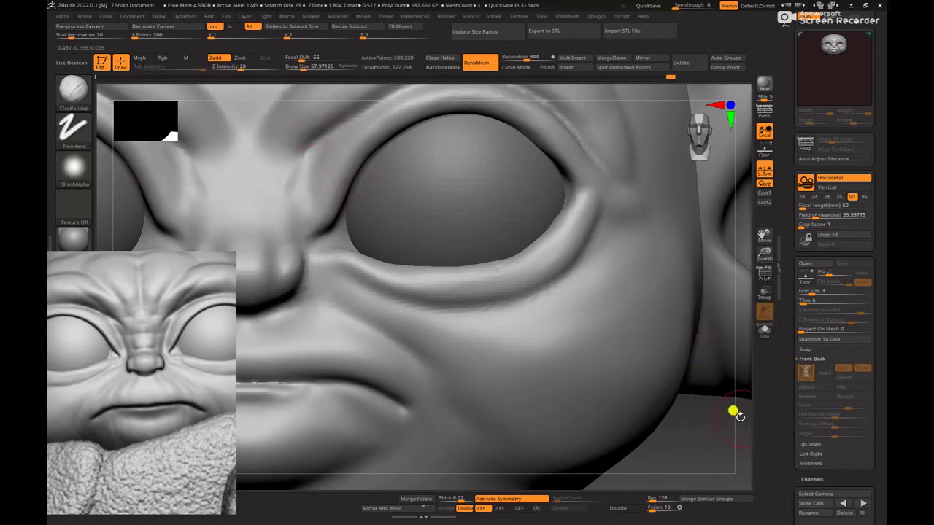
mouse_move(645, 436)
alt+mouse_down()
mouse_move(765, 453)
mouse_move(809, 469)
alt+mouse_up()
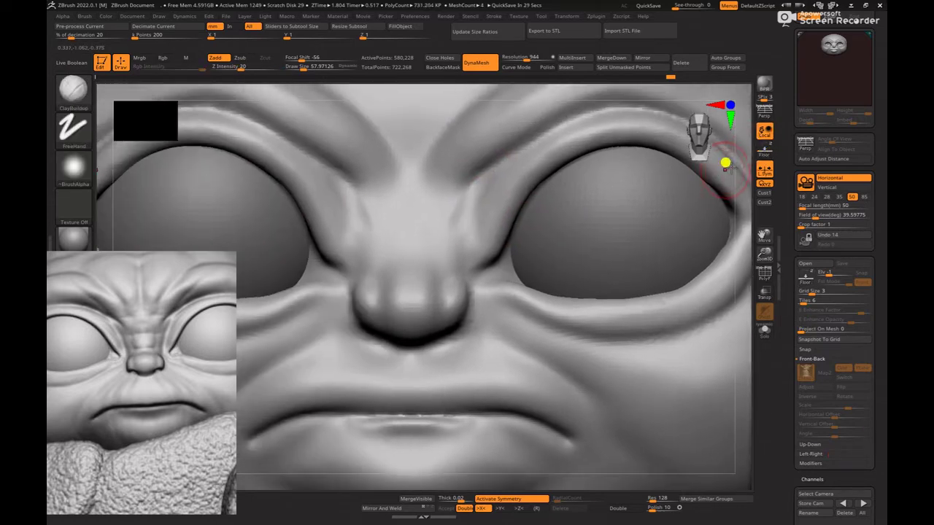
click(766, 151)
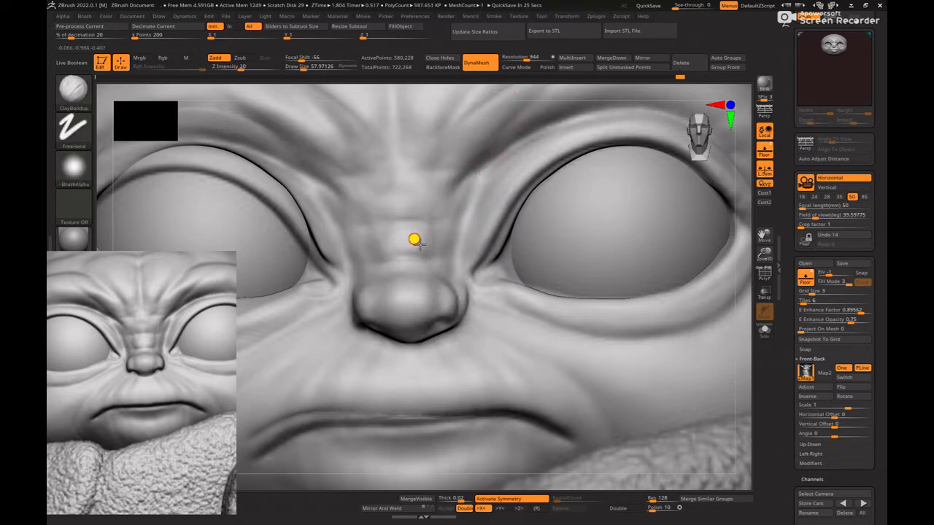
click(766, 147)
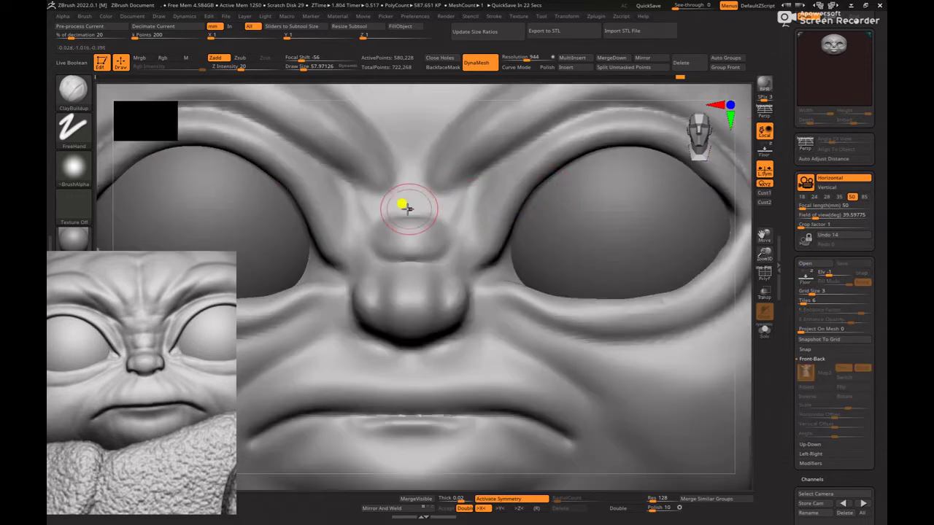
- Build up stacked folds on the nose bridge and ridges along its sides with ClayBuildup at draw sizes of about 58, 99 and 39
mouse_move(388, 193)
mouse_down()
mouse_move(434, 192)
mouse_move(392, 188)
mouse_move(440, 173)
mouse_move(386, 201)
mouse_up()
key(space)
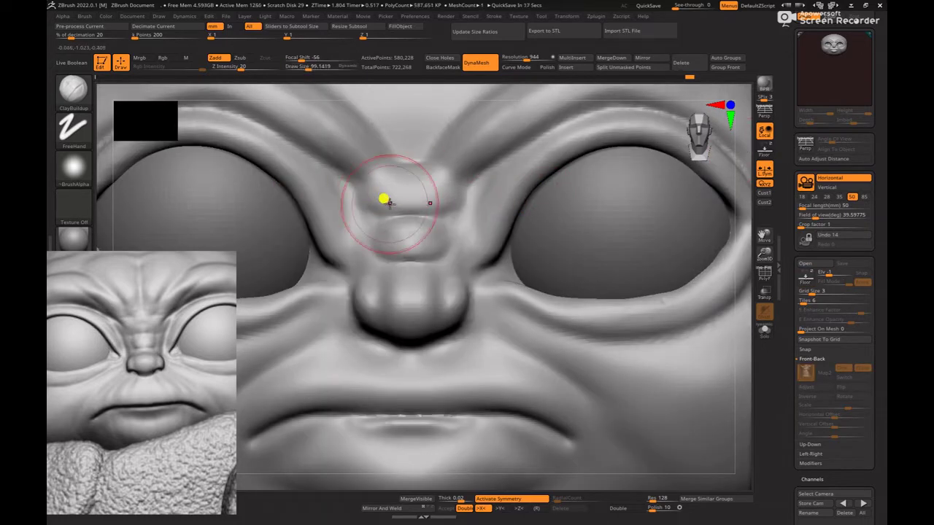
key(space)
mouse_move(465, 210)
mouse_down()
mouse_move(462, 217)
mouse_move(475, 185)
mouse_move(442, 264)
mouse_move(391, 275)
mouse_move(438, 271)
mouse_move(386, 298)
mouse_move(442, 307)
mouse_move(431, 314)
mouse_up()
key(space)
key(space)
key(space)
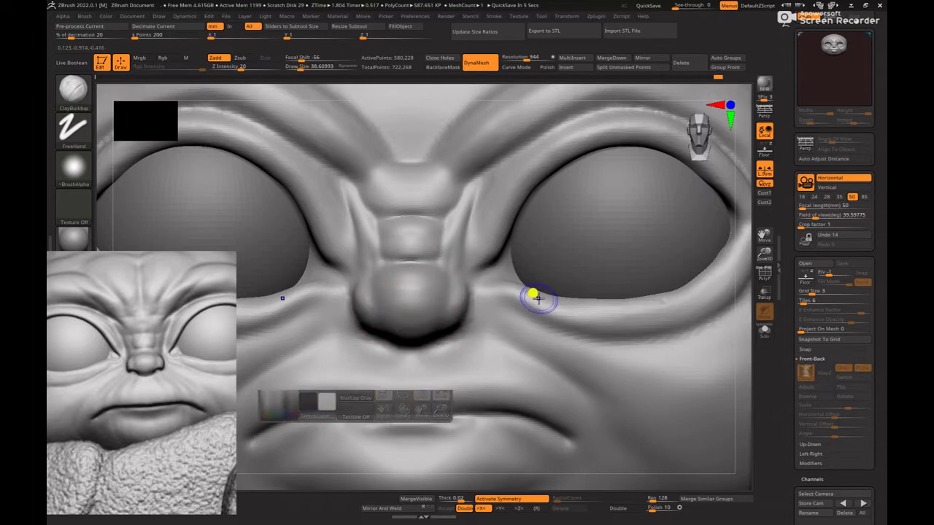
drag(740, 291, 675, 268)
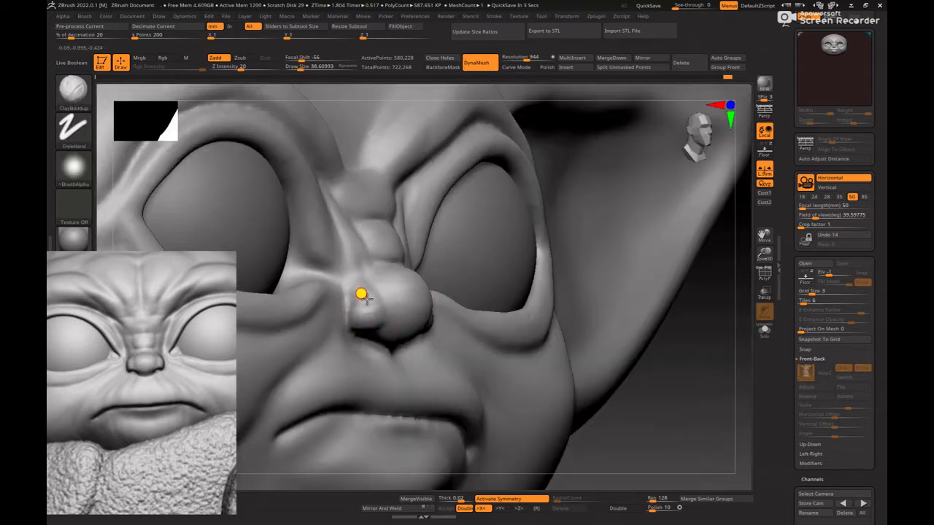
- Try a ClayBuildup stroke on the side of the nose and undo it
drag(364, 312, 381, 315)
key(ctrl+z)
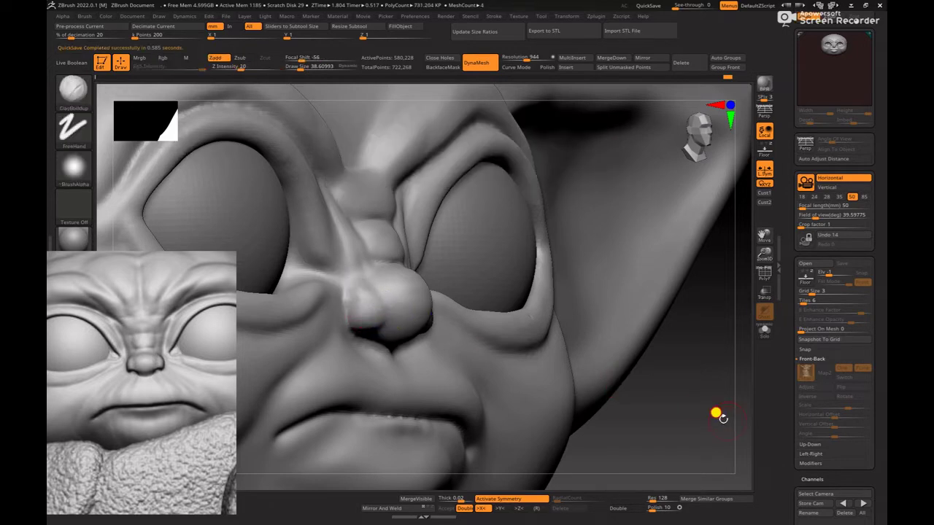
- Smooth out the back of the head with the hPolish brush at a draw size of about 129
drag(721, 419, 725, 433)
mouse_move(730, 390)
shift+mouse_down()
mouse_move(741, 389)
mouse_move(650, 321)
mouse_move(477, 440)
mouse_move(295, 334)
mouse_move(517, 410)
mouse_move(686, 364)
mouse_move(542, 376)
mouse_move(624, 368)
mouse_move(592, 354)
mouse_move(627, 403)
mouse_move(638, 344)
mouse_move(675, 332)
shift+mouse_up()
key(b)
key(h)
key(p)
key(space)
drag(557, 307, 576, 306)
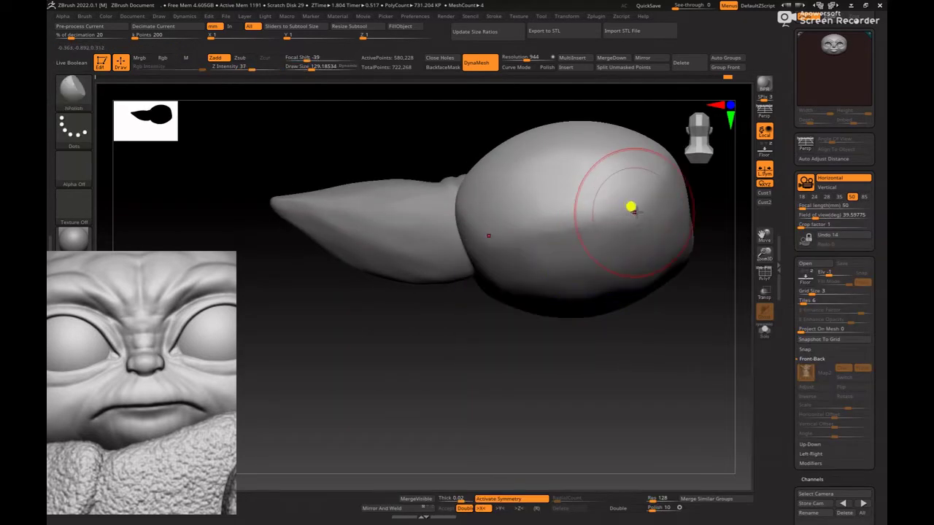
drag(634, 212, 629, 213)
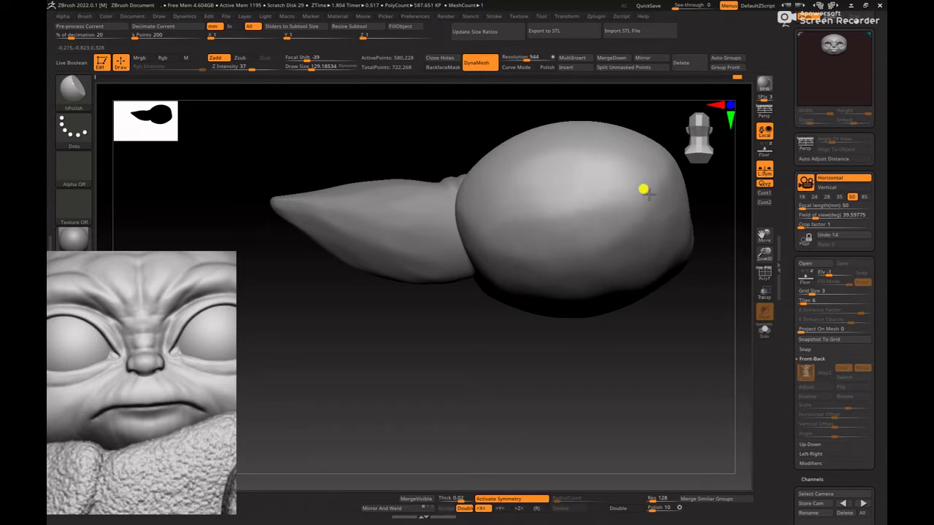
- Compare the eyes, nose and mouth of the face with the reference image
drag(689, 405, 590, 404)
mouse_move(590, 404)
mouse_down()
mouse_move(620, 399)
mouse_move(600, 400)
mouse_up()
alt+drag(562, 366, 485, 423)
drag(177, 423, 193, 378)
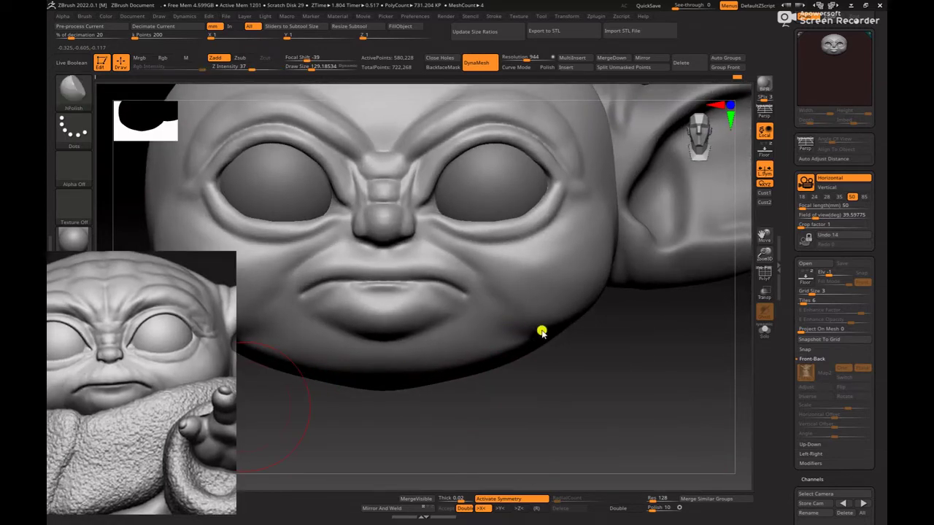
key(space)
scroll(197, 378, up, 10)
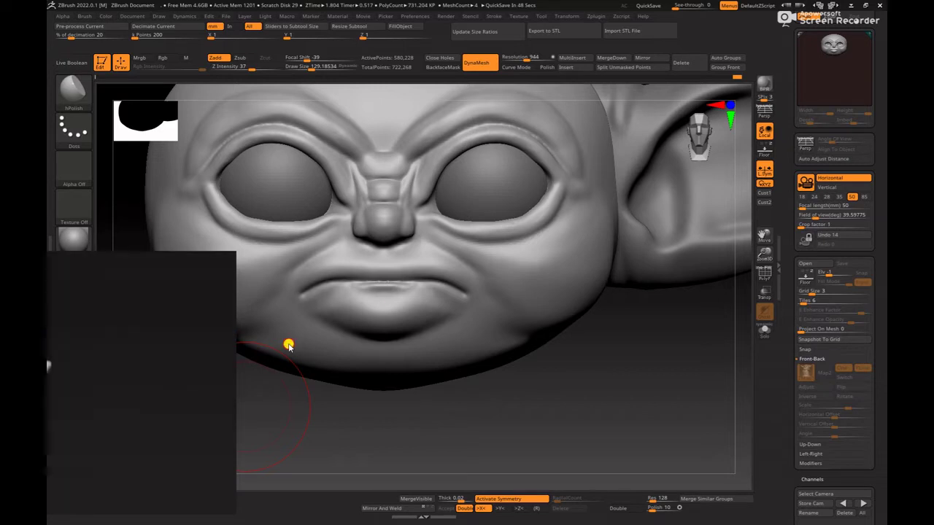
middle_drag(211, 384, 152, 405)
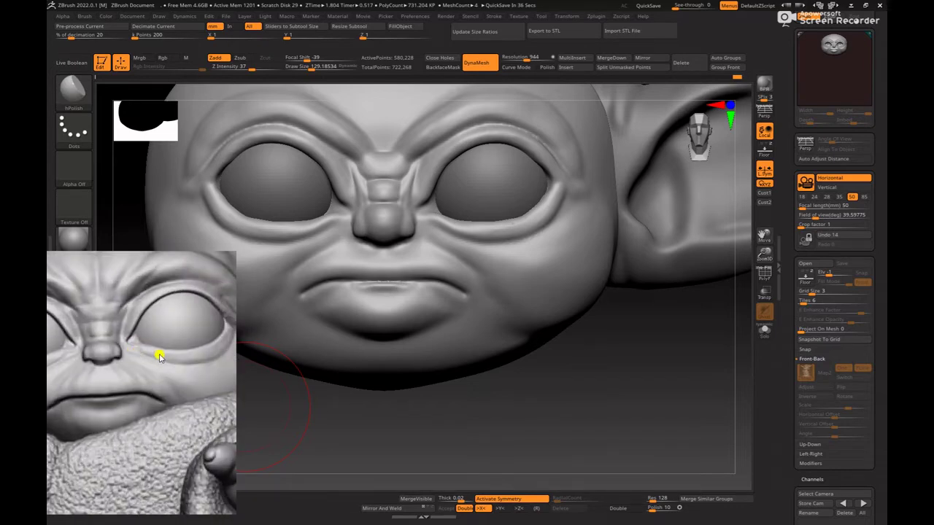
- Carve creases between the inner brows and the nose bridge with DamStandard at a draw size of about 48
mouse_move(663, 360)
alt+mouse_down()
mouse_move(621, 387)
mouse_move(630, 407)
alt+mouse_up()
key(b)
key(d)
key(s)
key(space)
key(space)
drag(396, 255, 389, 251)
key(space)
key(space)
key(space)
drag(416, 195, 410, 195)
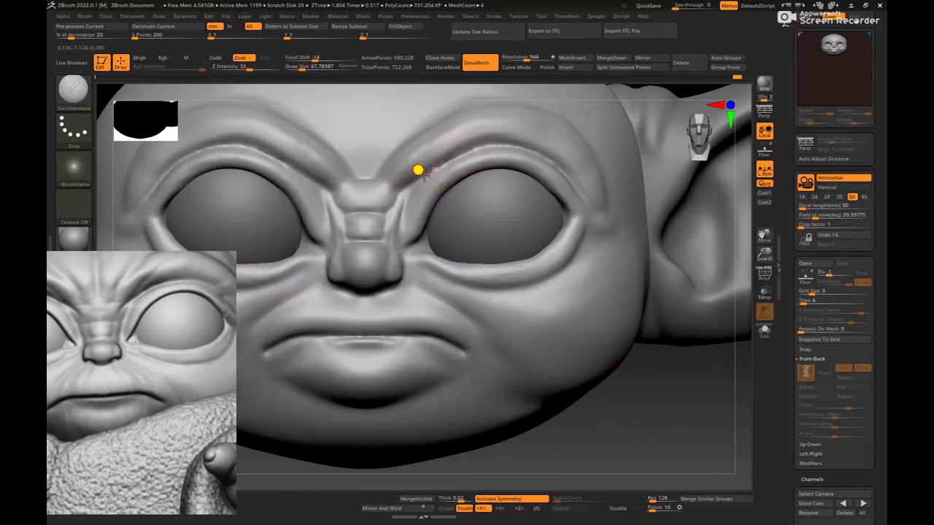
drag(410, 190, 399, 208)
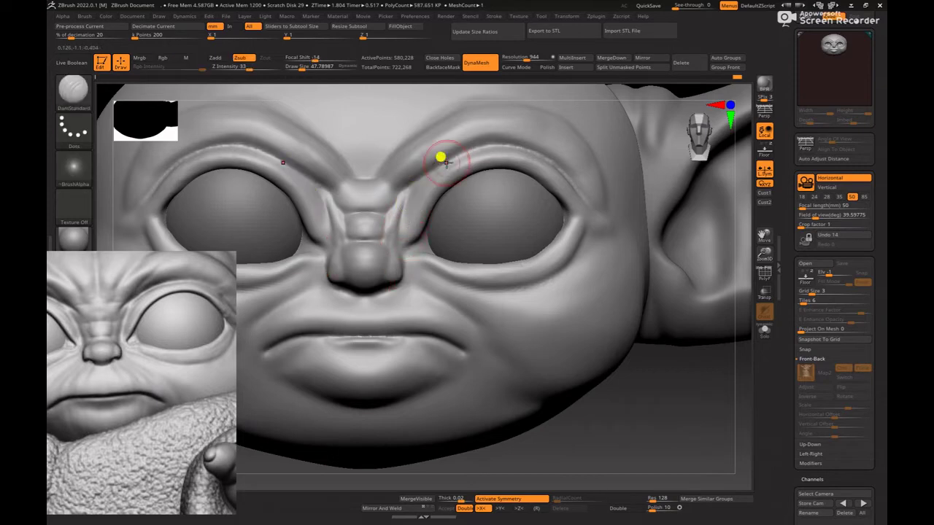
drag(412, 188, 403, 213)
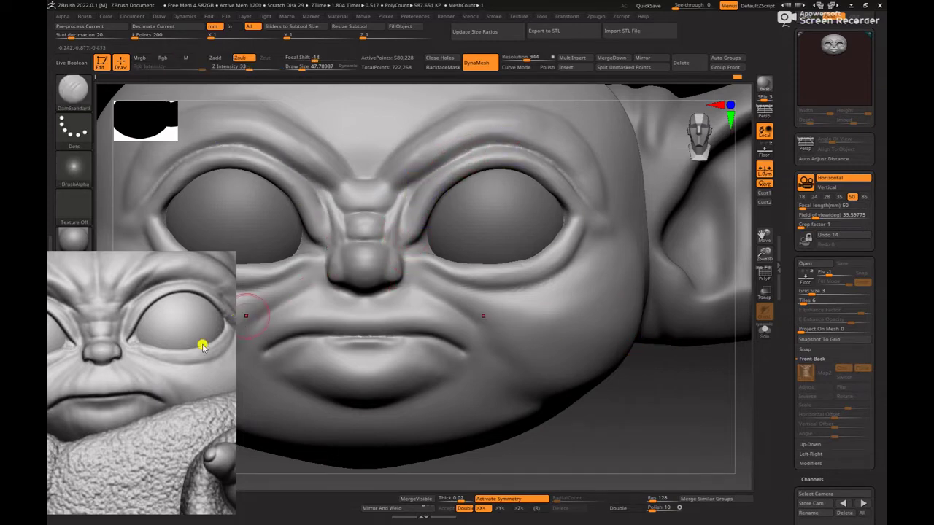
- Build up the inner brow ridges with ClayBuildup at draw sizes of about 73 and 65, and smooth them
drag(203, 346, 231, 358)
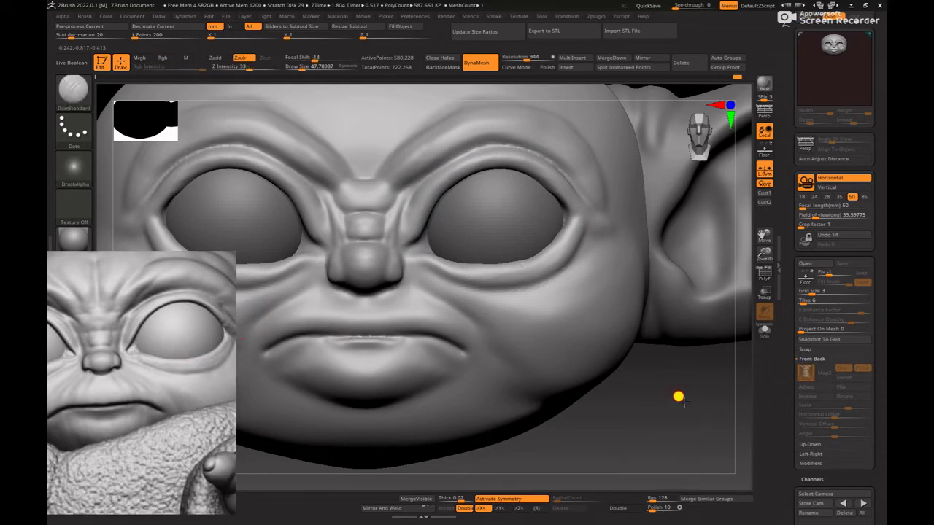
alt+drag(684, 402, 680, 421)
key(b)
key(c)
key(b)
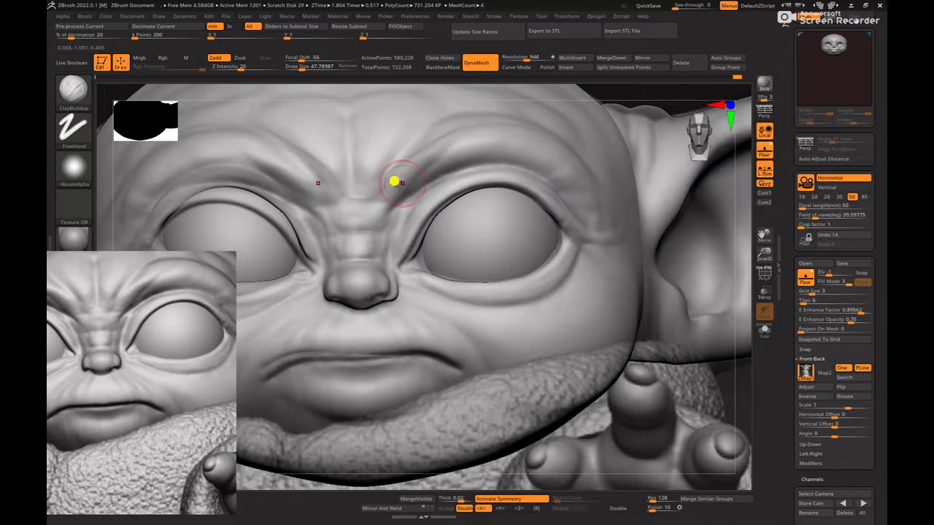
key(space)
drag(436, 155, 439, 154)
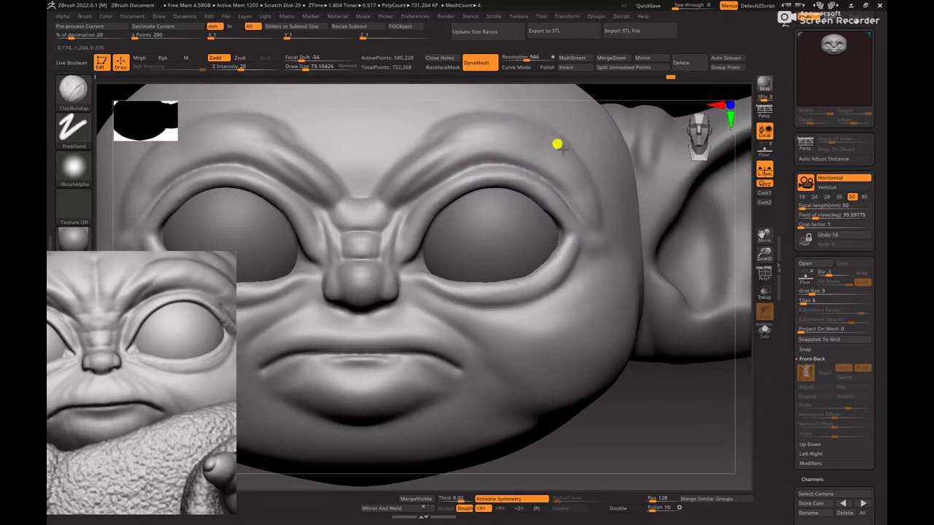
key(space)
drag(473, 161, 405, 168)
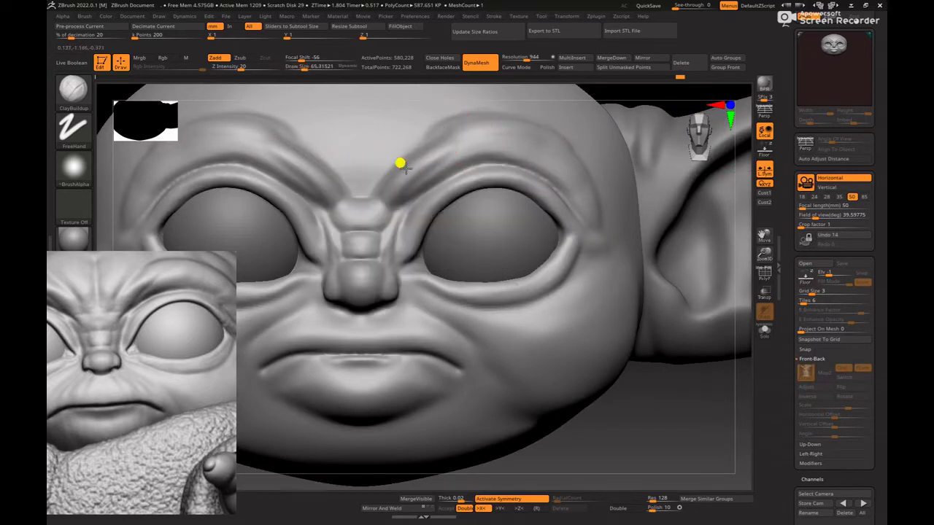
drag(434, 140, 401, 168)
mouse_move(441, 138)
shift+mouse_down()
mouse_move(408, 160)
mouse_move(447, 127)
mouse_move(429, 144)
shift+mouse_up()
- Sculpt the forehead folds between the brows with ClayBuildup at draw sizes of about 73 and 69, checking against the front reference
key(space)
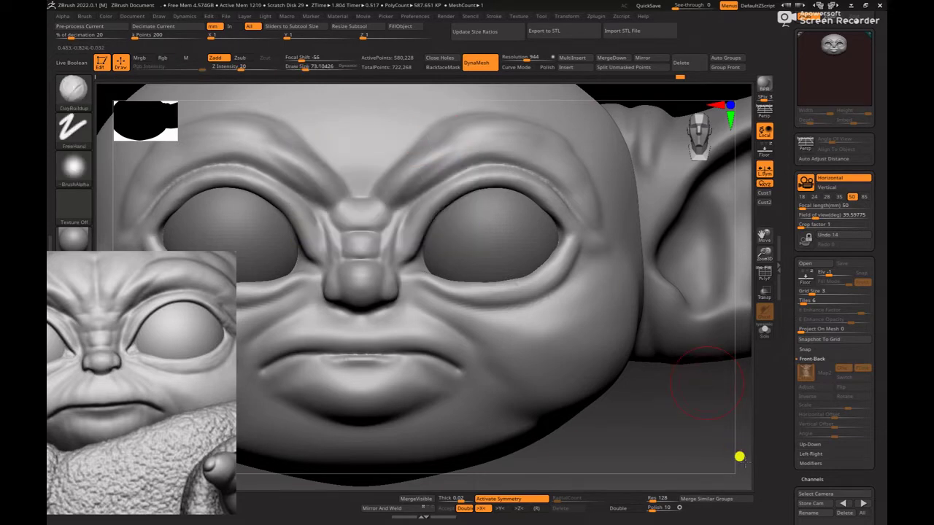
drag(740, 457, 688, 429)
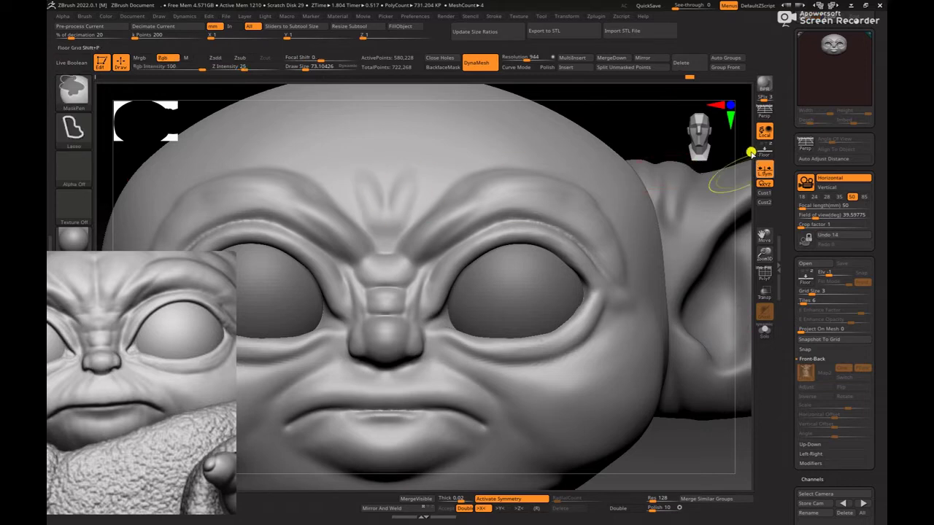
click(764, 151)
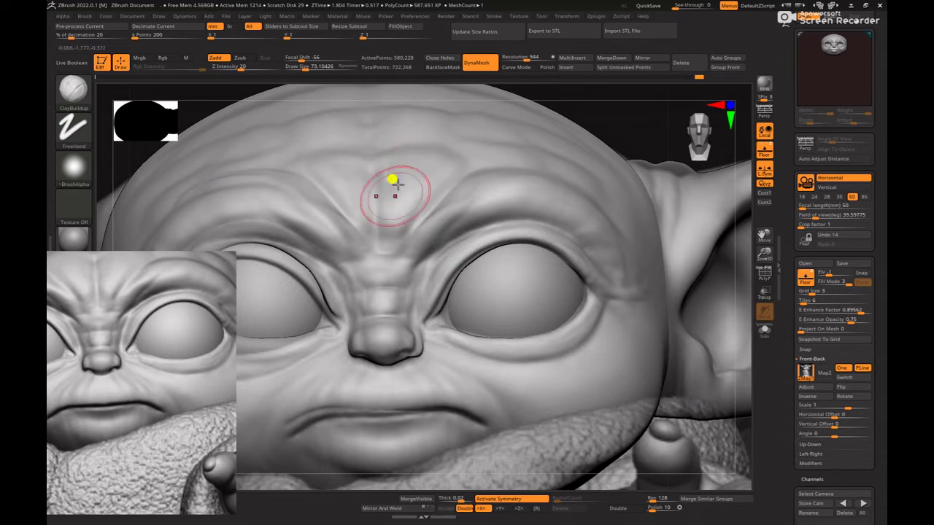
click(764, 151)
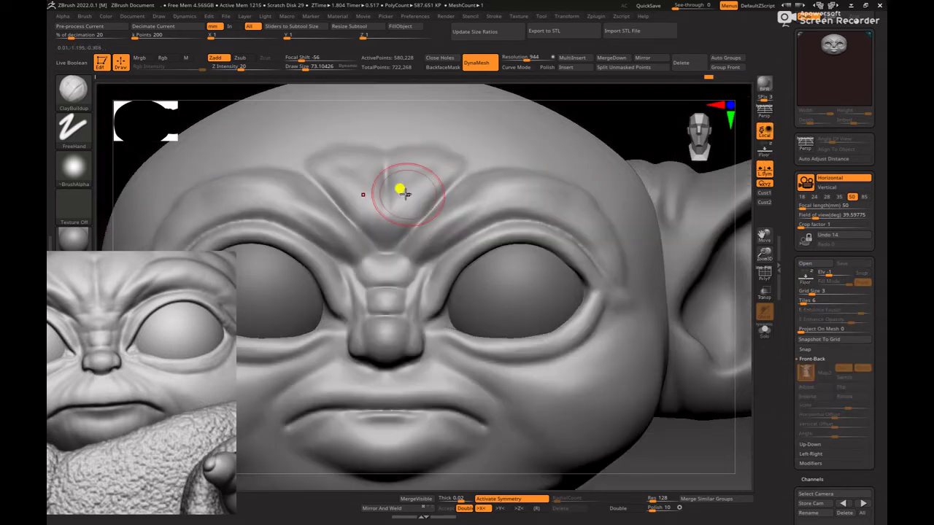
key(space)
drag(385, 202, 378, 202)
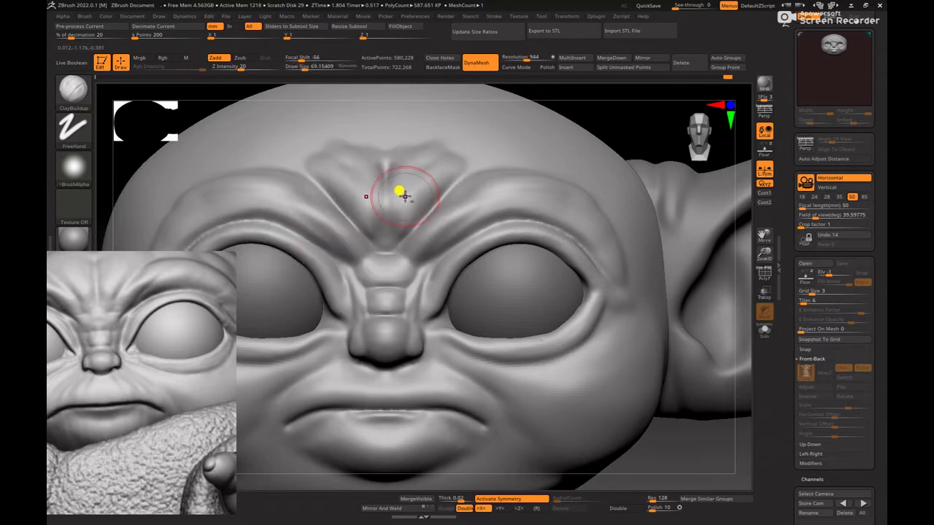
- Carve a vertical centre crease through the forehead folds down to the nose bridge with DamStandard
mouse_move(640, 115)
alt+mouse_down()
mouse_move(465, 146)
mouse_move(540, 148)
mouse_move(613, 211)
alt+mouse_up()
mouse_move(613, 211)
mouse_down()
mouse_move(588, 217)
mouse_move(553, 150)
mouse_move(543, 162)
mouse_up()
middle_drag(179, 387, 204, 486)
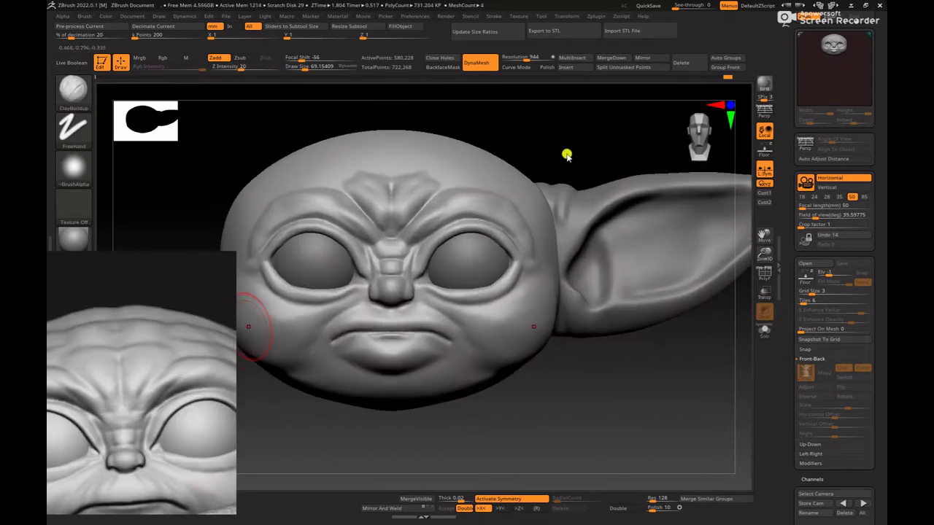
mouse_move(573, 155)
mouse_down()
mouse_move(571, 122)
mouse_move(506, 146)
mouse_move(606, 149)
mouse_up()
key(b)
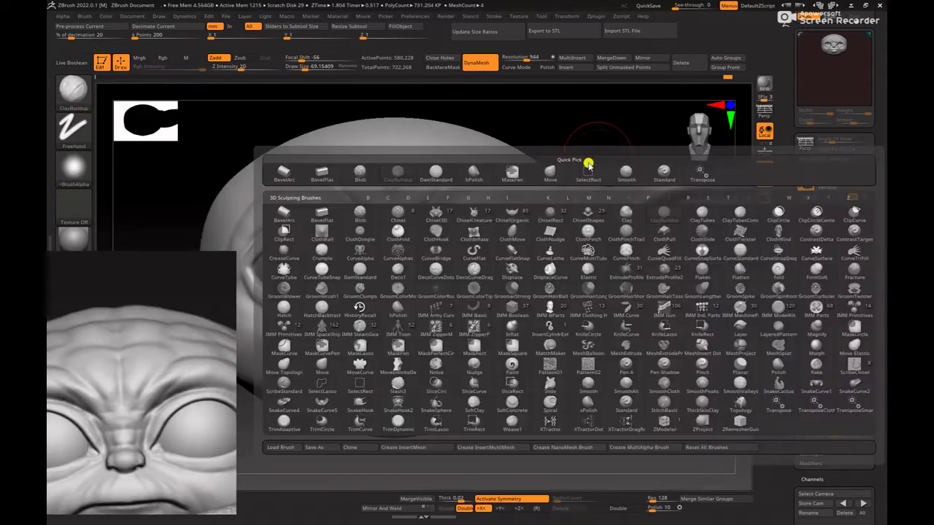
key(d)
key(s)
mouse_move(391, 235)
mouse_down()
mouse_move(392, 176)
mouse_move(389, 221)
mouse_up()
mouse_move(390, 212)
shift+mouse_down()
mouse_move(392, 179)
mouse_move(393, 187)
shift+mouse_up()
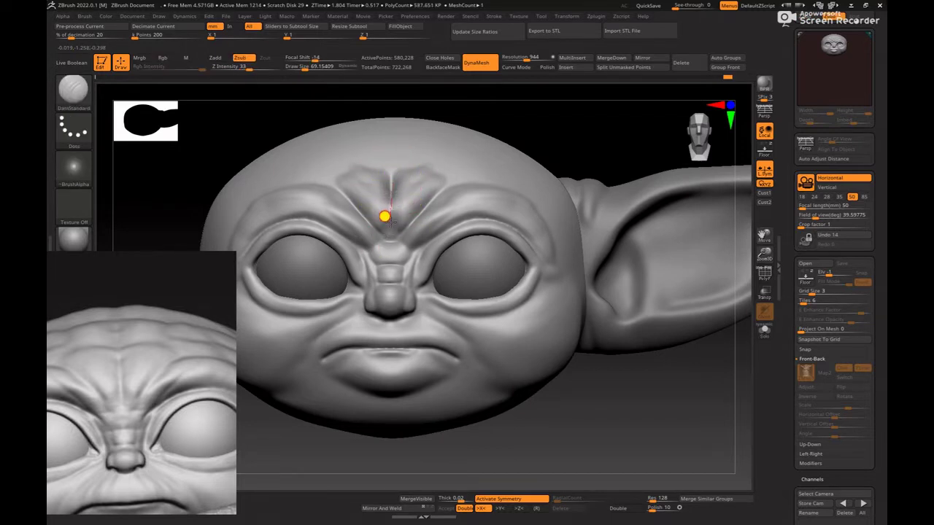
drag(391, 251, 391, 253)
- Build up the area between the brows at the top of the nose bridge with ClayBuildup
mouse_move(612, 134)
ctrl+right_down()
mouse_move(548, 125)
mouse_move(590, 155)
mouse_move(627, 155)
ctrl+right_up()
key(b)
key(c)
key(b)
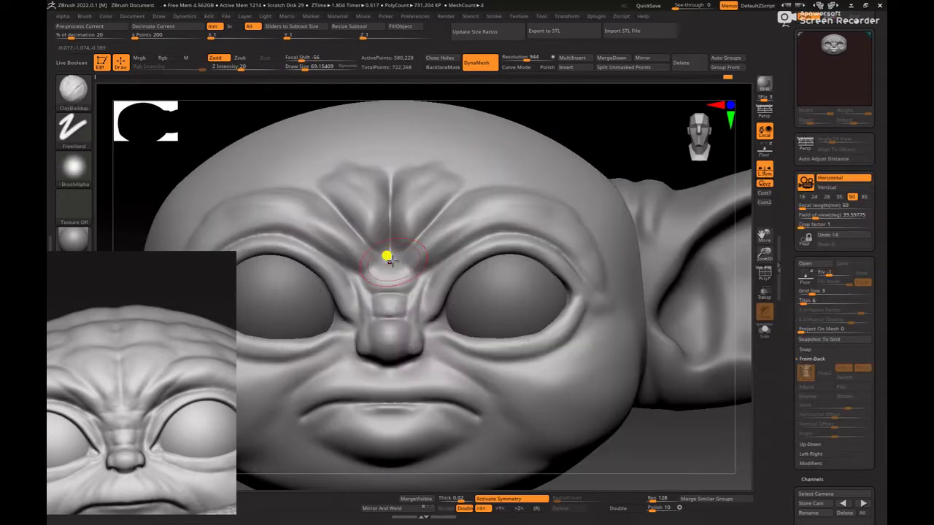
mouse_move(376, 256)
mouse_down()
mouse_move(408, 267)
mouse_move(425, 258)
mouse_move(410, 274)
mouse_move(424, 257)
mouse_up()
- Refine the diagonal folds between the forehead and inner brows with ClayBuildup, reducing the draw size to about 62 and then 33
key(space)
key(space)
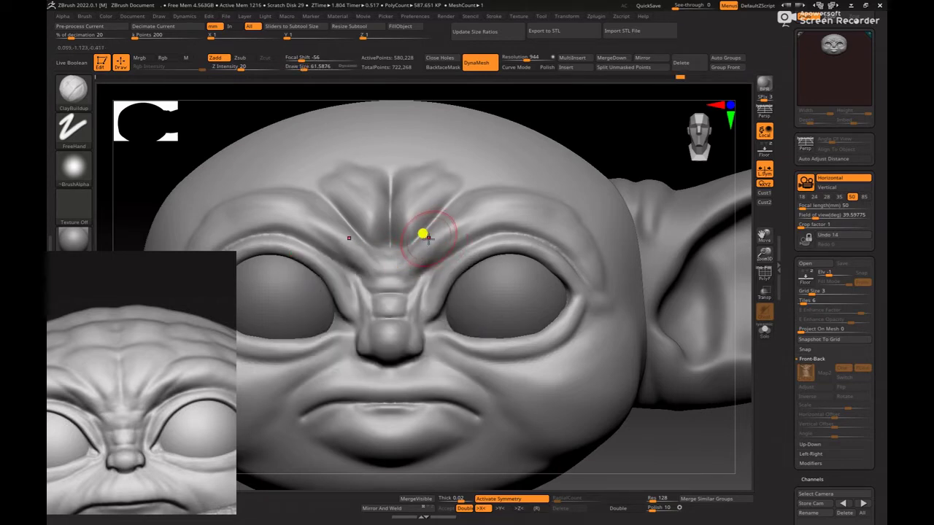
right_drag(428, 237, 430, 235)
key(space)
drag(430, 238, 423, 240)
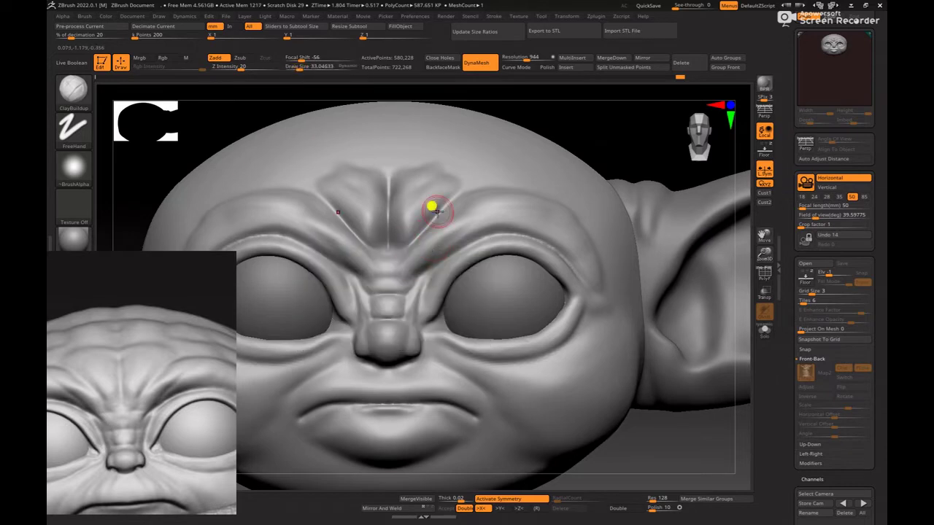
alt+right_drag(437, 212, 440, 211)
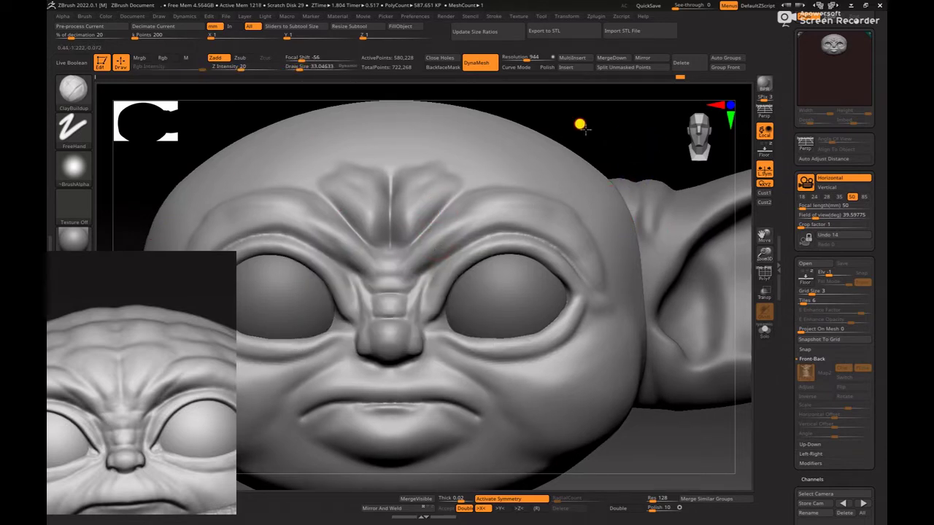
- Make the ear the active subtool and ready the Move brush at a draw size of about 140
ctrl+right_drag(583, 127, 586, 188)
alt+right_drag(525, 192, 523, 189)
drag(180, 389, 442, 261)
mouse_move(579, 165)
ctrl+right_down()
mouse_move(589, 177)
mouse_move(568, 195)
mouse_move(613, 218)
mouse_move(544, 339)
ctrl+right_up()
key(b)
key(m)
key(v)
alt+click(499, 347)
key(space)
mouse_move(498, 321)
mouse_down()
mouse_move(512, 323)
mouse_move(466, 328)
mouse_up()
- Examine the head and ear from the side and compare them with the side view in the reference image
shift+right_drag(584, 357, 591, 230)
right_drag(637, 333, 610, 209)
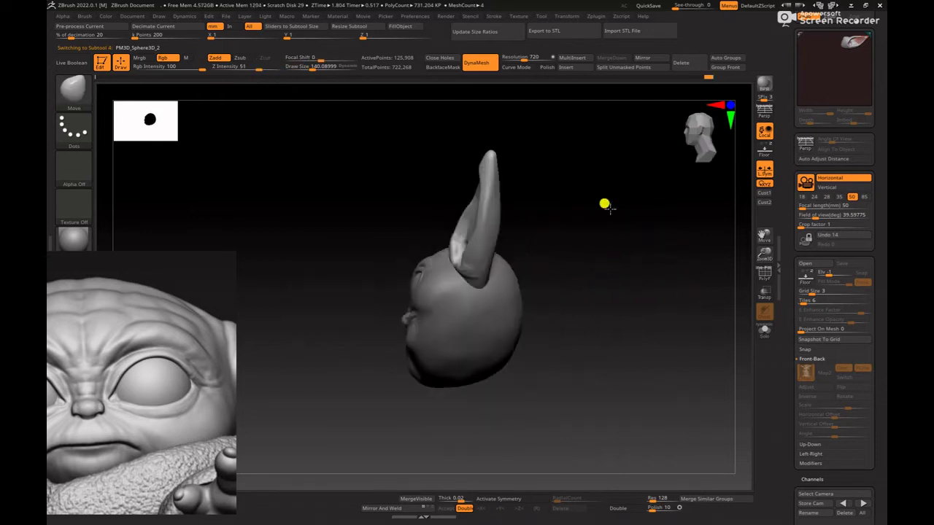
drag(605, 205, 461, 258)
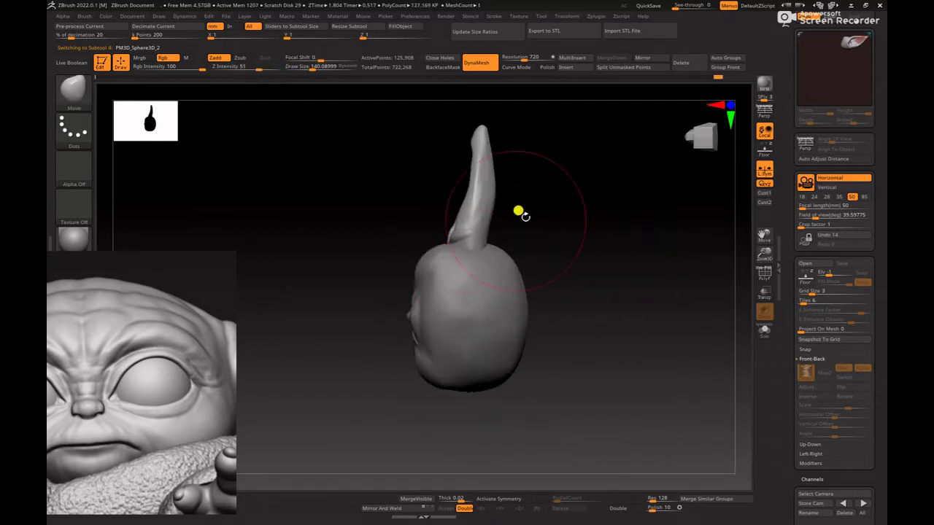
drag(524, 216, 458, 287)
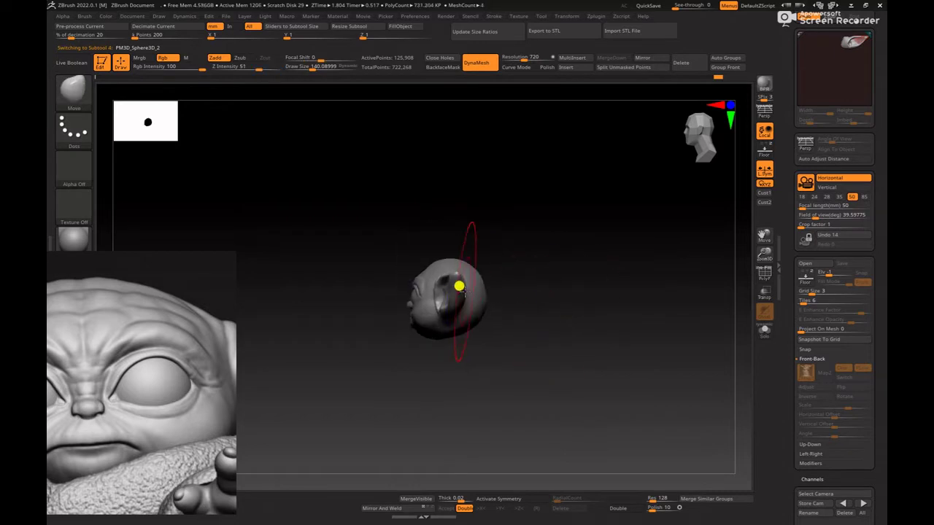
drag(560, 297, 414, 284)
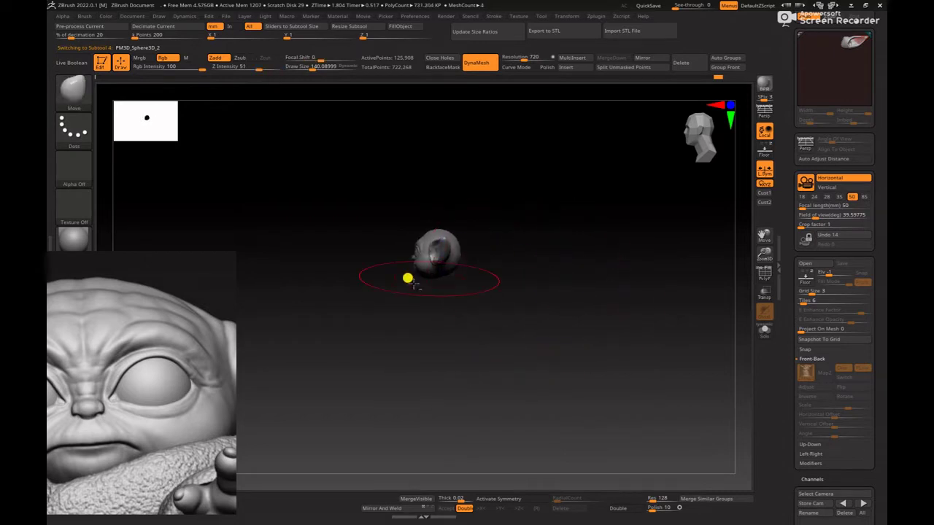
mouse_move(172, 442)
middle_down()
mouse_move(148, 360)
mouse_move(175, 447)
middle_up()
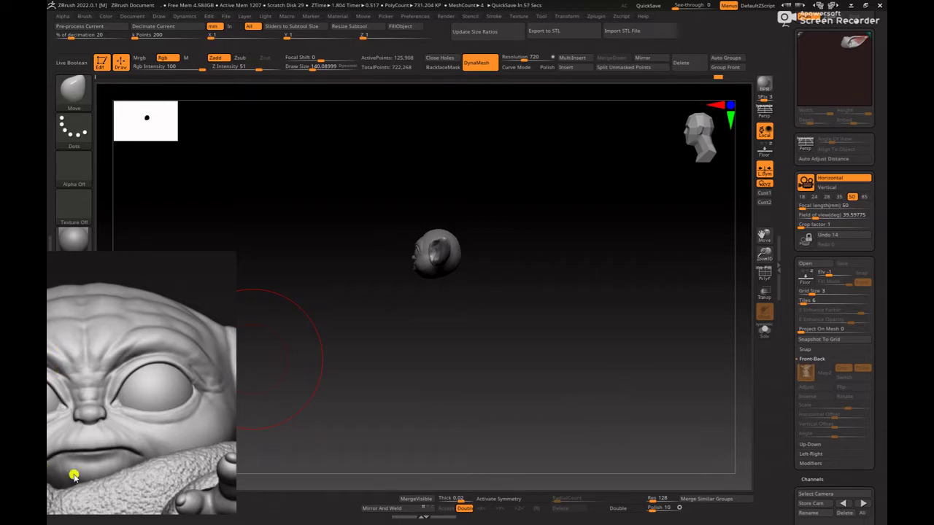
scroll(133, 396, down, 3)
scroll(133, 396, down, 5)
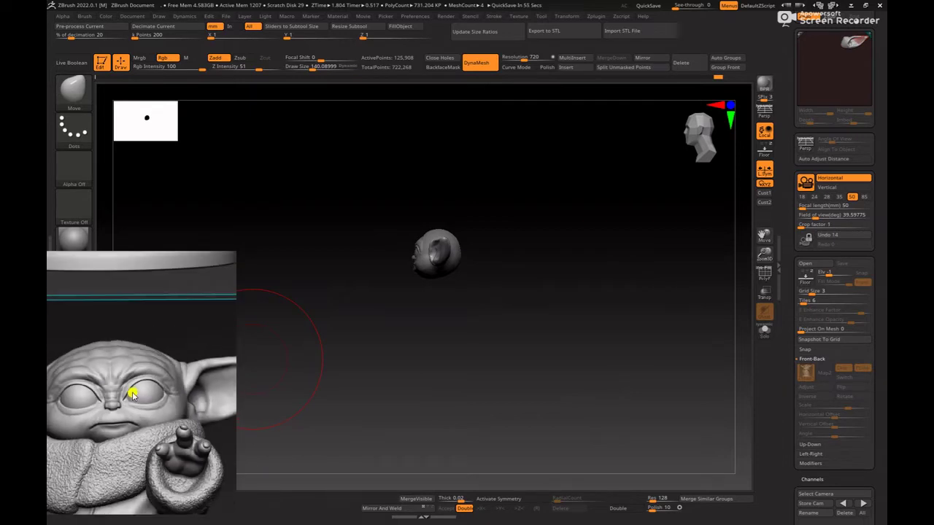
middle_drag(151, 320, 175, 413)
scroll(175, 412, up, 6)
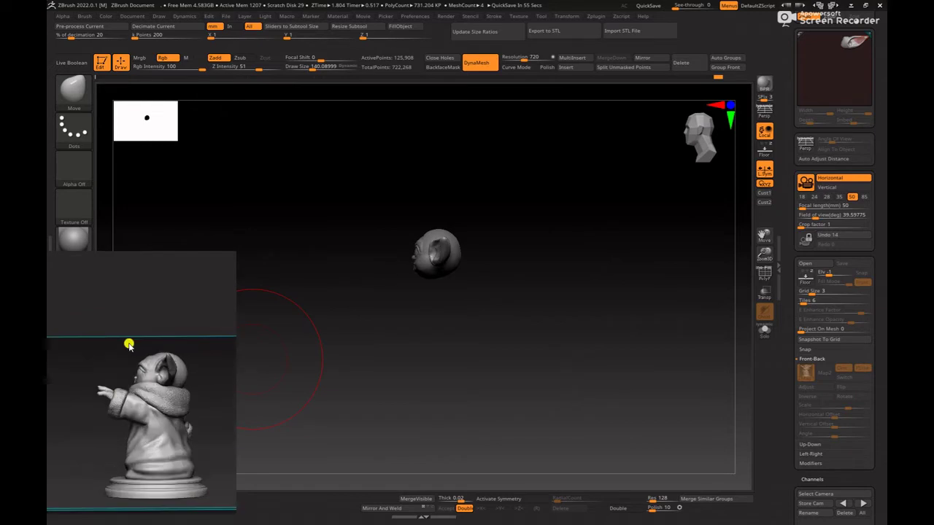
scroll(197, 395, up, 2)
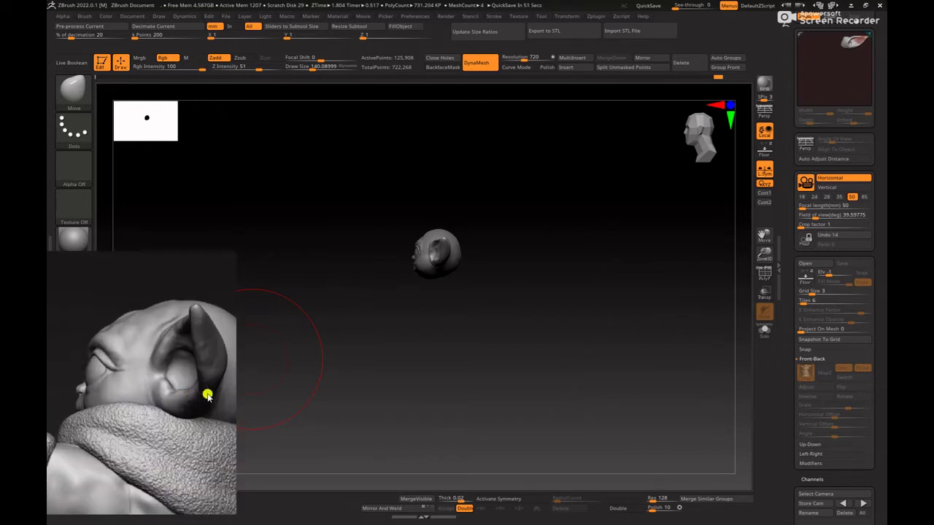
- Show the front reference image behind the head and ear, with the Move brush at a draw size of about 243
drag(531, 322, 655, 372)
alt+drag(551, 371, 617, 357)
key(b)
key(m)
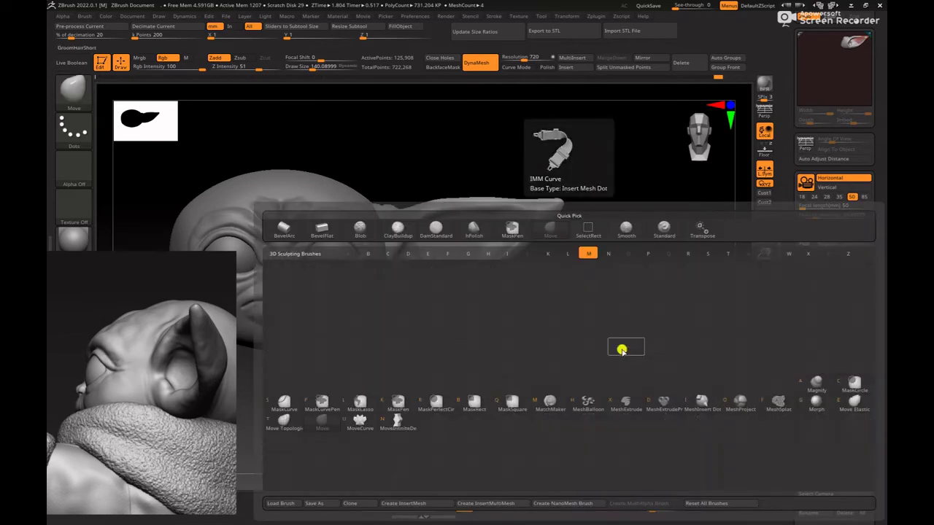
key(v)
mouse_move(554, 343)
alt+mouse_down()
mouse_move(581, 357)
mouse_move(514, 392)
mouse_move(638, 365)
mouse_move(629, 325)
alt+mouse_up()
click(764, 149)
key(space)
drag(522, 253, 530, 249)
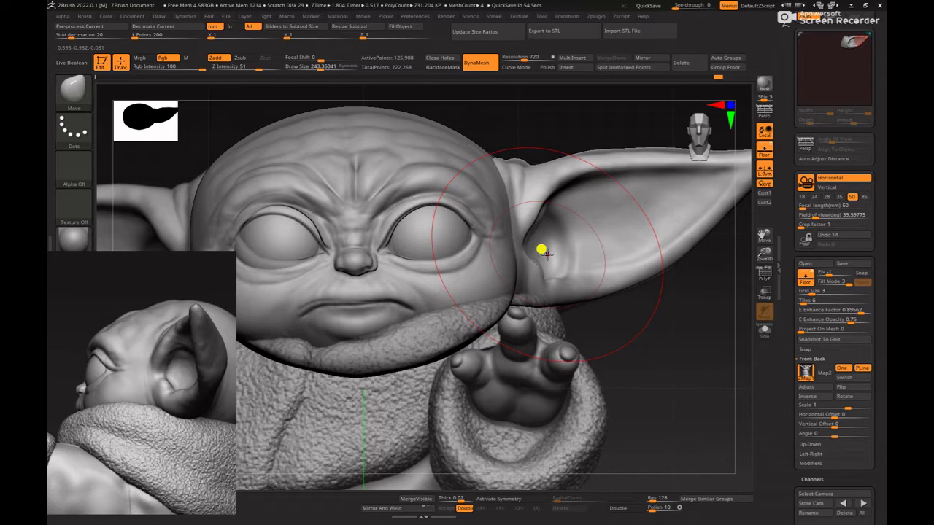
- Quick-save the project
key(9)
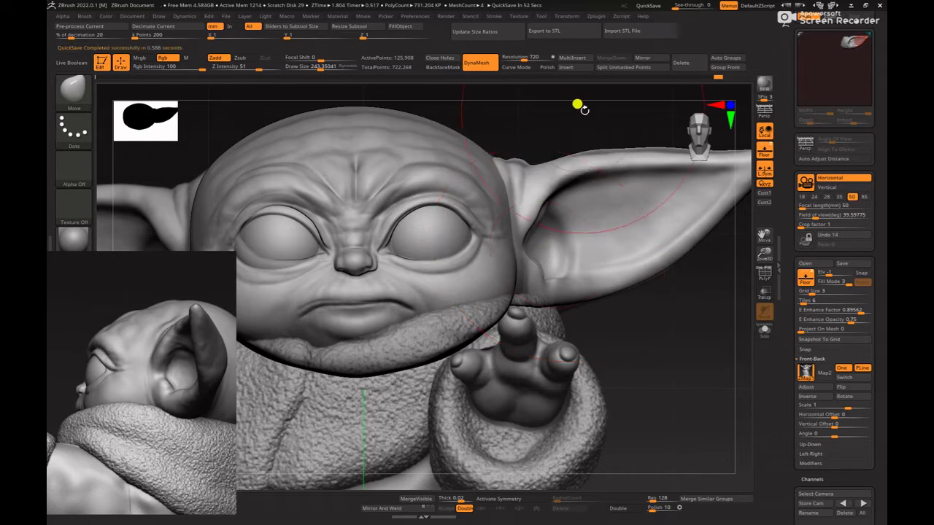
key(ctrl+F7)
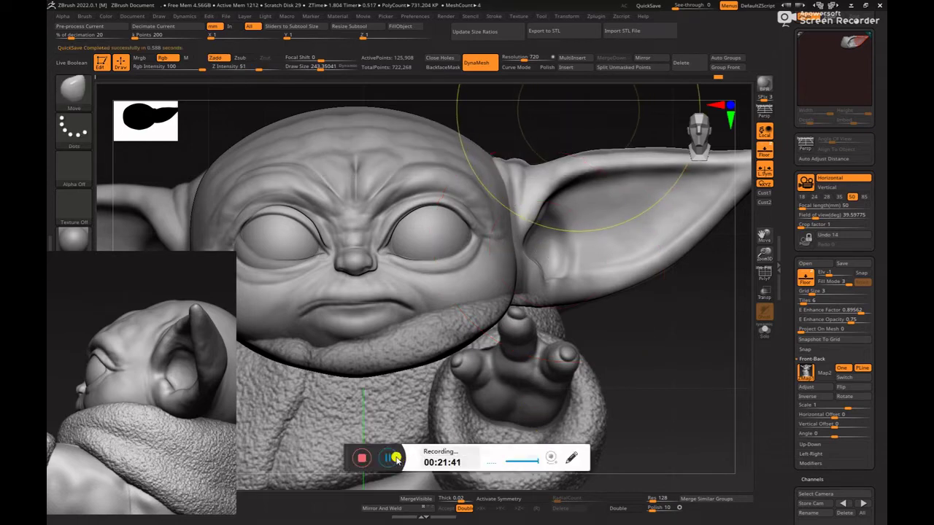
click(388, 460)
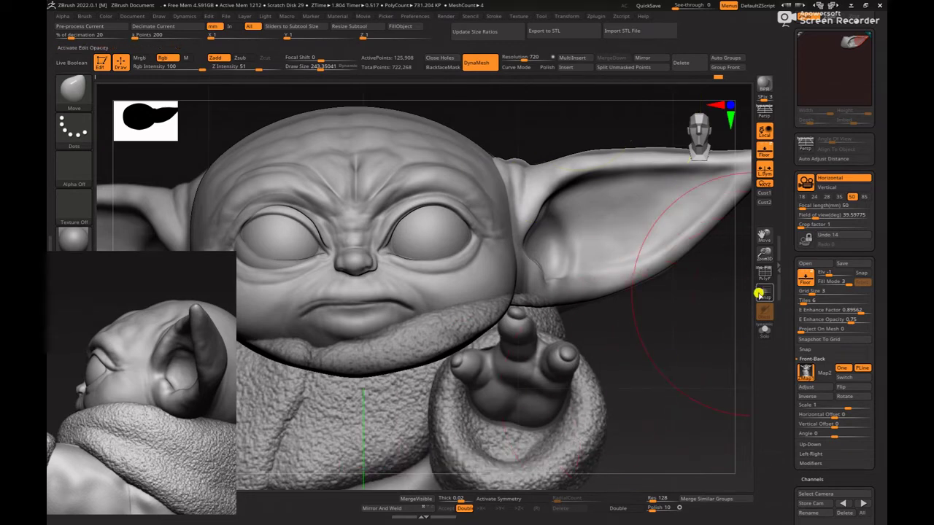
- Hide the front reference image and examine the head and ear shapes from the front
alt+drag(710, 345, 649, 364)
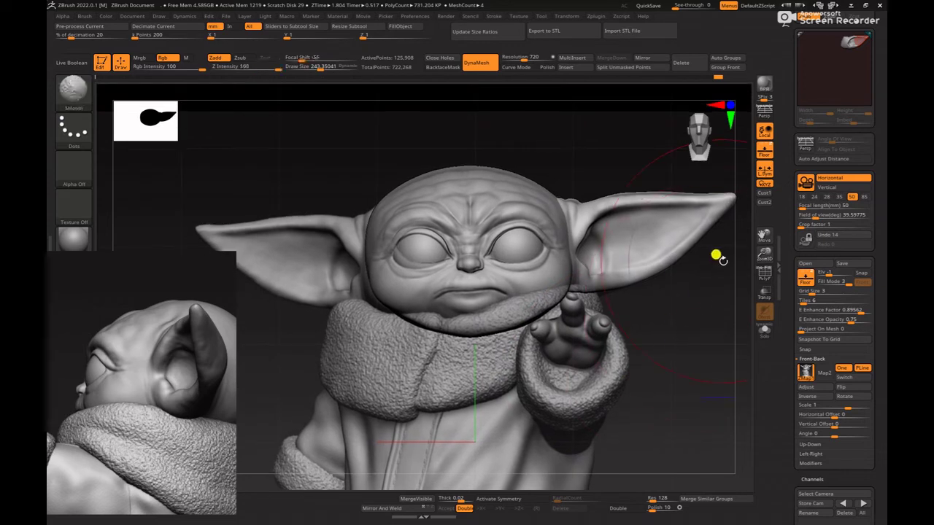
click(764, 153)
alt+drag(711, 301, 661, 355)
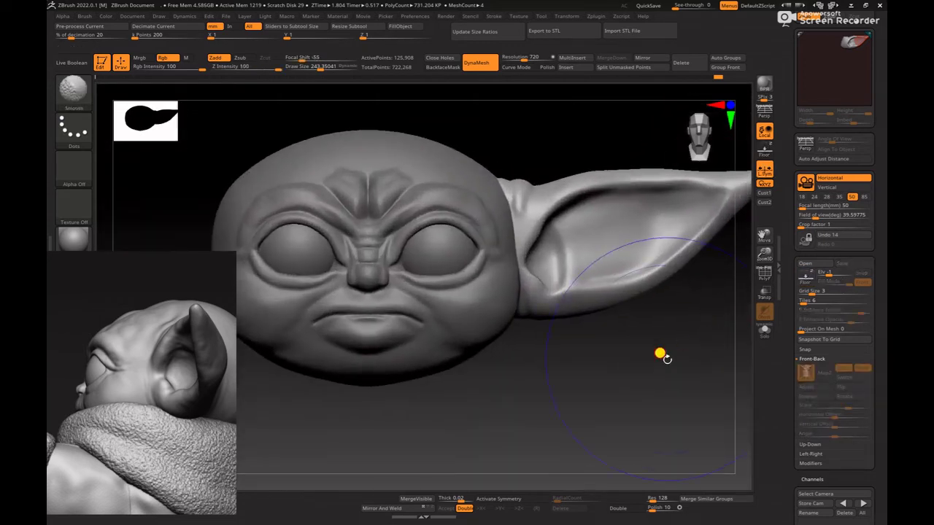
alt+drag(595, 362, 531, 389)
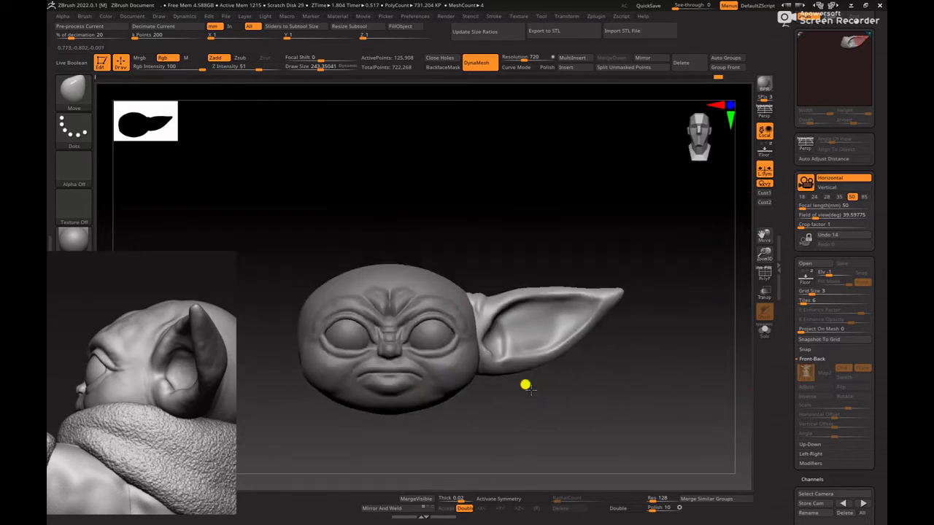
drag(598, 409, 523, 421)
mouse_move(587, 441)
alt+mouse_down()
mouse_move(567, 373)
mouse_move(609, 392)
mouse_move(596, 371)
mouse_move(645, 395)
alt+mouse_up()
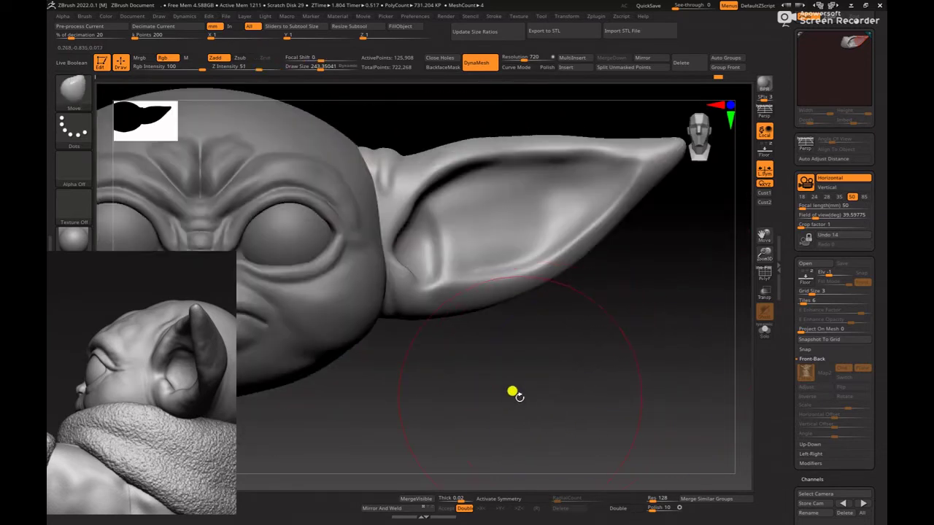
- Make the head the active subtool and move its side outward toward the ear base with the Move brush at about 169
key(b)
key(c)
key(b)
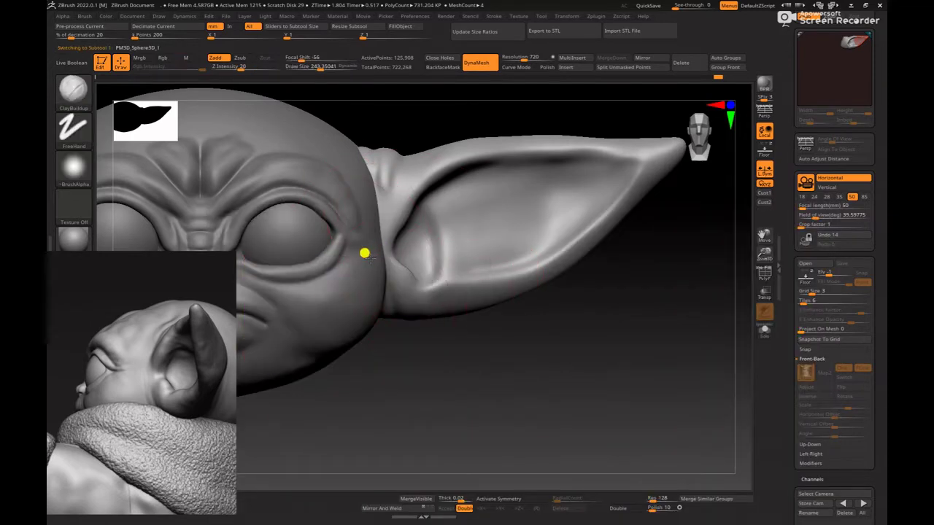
alt+click(370, 260)
key(b)
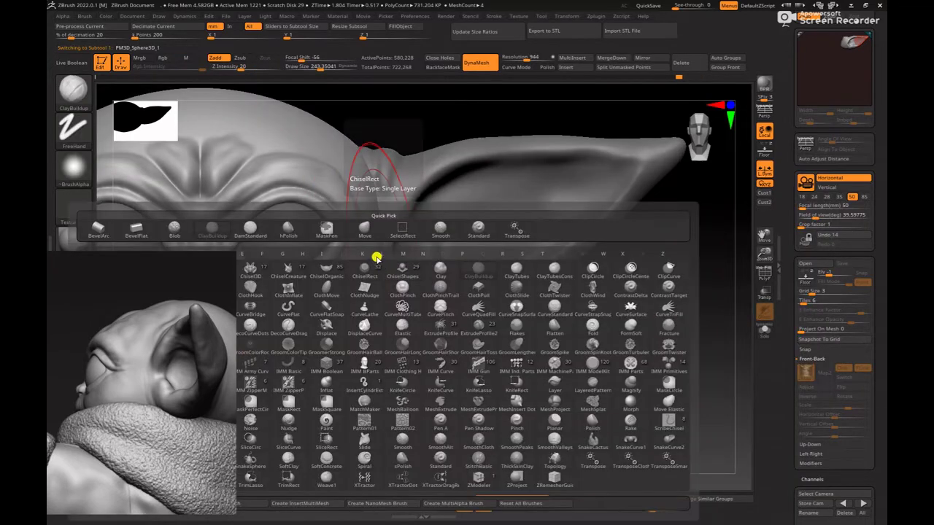
key(b)
click(370, 232)
drag(371, 236, 396, 222)
key(ctrl+z)
key(space)
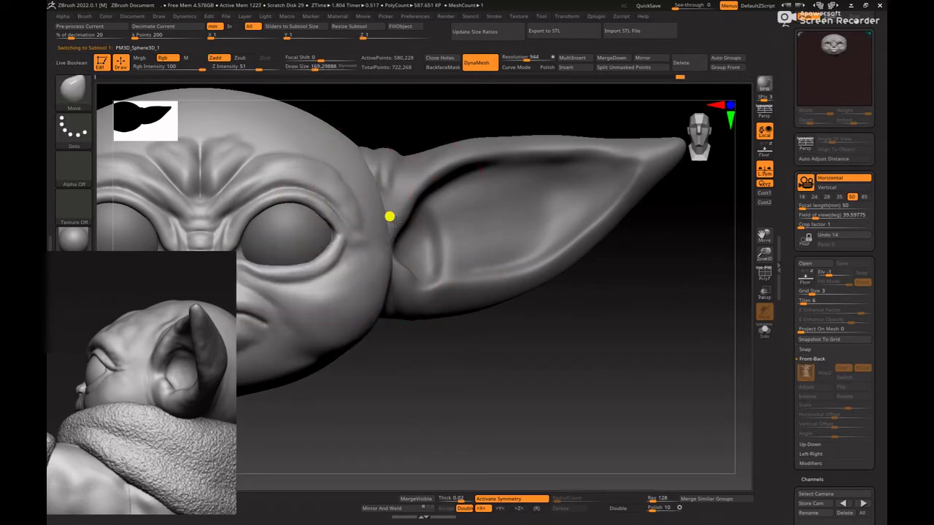
- Make the ear the active subtool and reshape its front edge beside the cheek, using Move draw sizes of about 114 and 81
mouse_move(609, 376)
alt+mouse_down()
mouse_move(463, 360)
mouse_move(531, 381)
mouse_move(550, 363)
mouse_move(628, 371)
alt+mouse_up()
alt+click(465, 258)
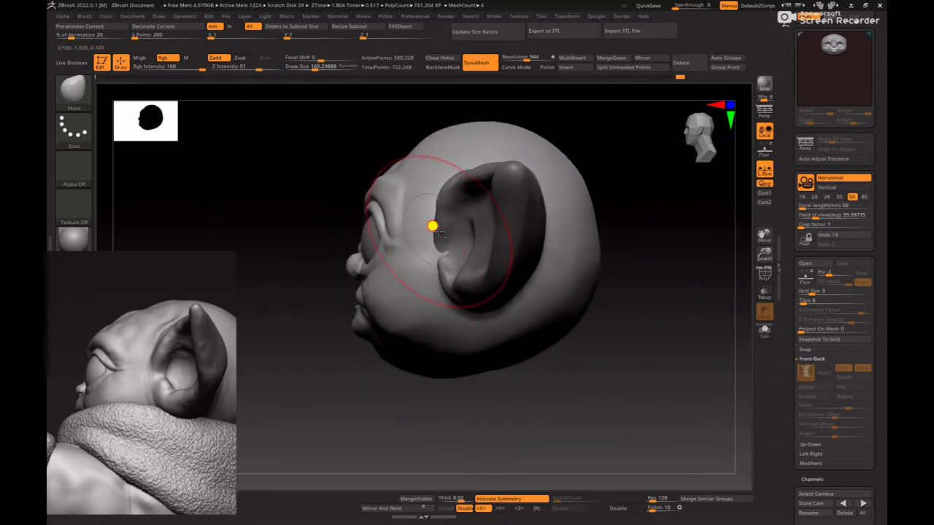
key(space)
drag(421, 243, 413, 242)
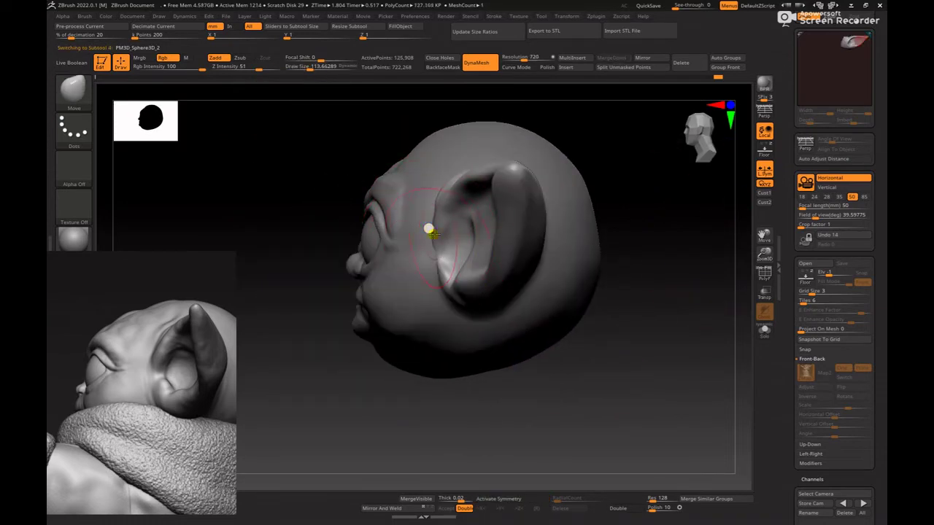
key([)
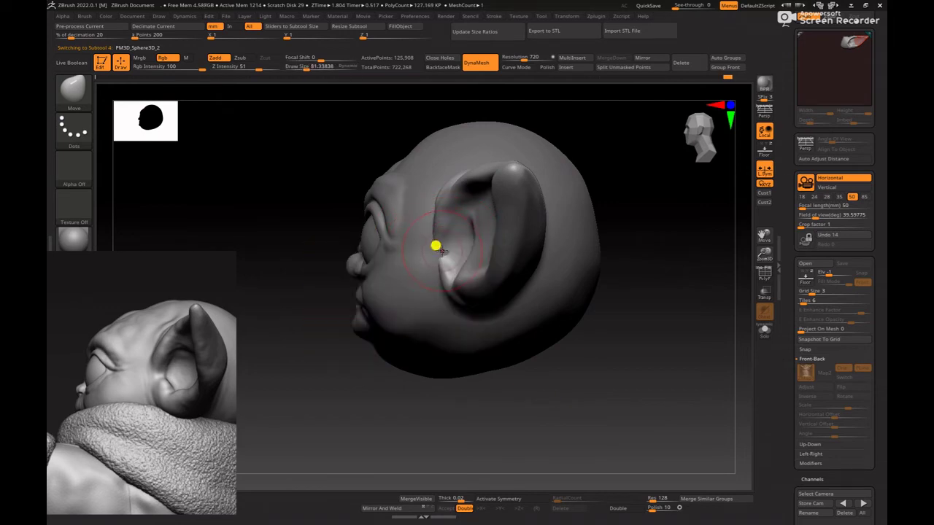
key(space)
drag(446, 270, 453, 269)
- Adjust the lower front of the ear where it meets the head, using the Move brush at about 65
drag(592, 376, 633, 358)
key(space)
drag(446, 296, 438, 296)
drag(491, 349, 466, 346)
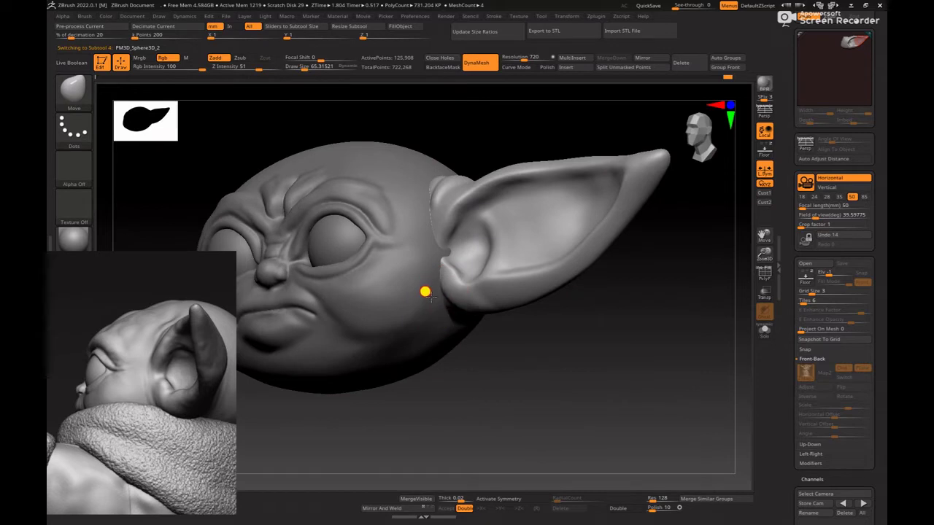
right_drag(426, 264, 603, 400)
alt+drag(602, 400, 609, 338)
- Pull the ear tip toward the front of the head in side view with the Move brush at about 99
key(space)
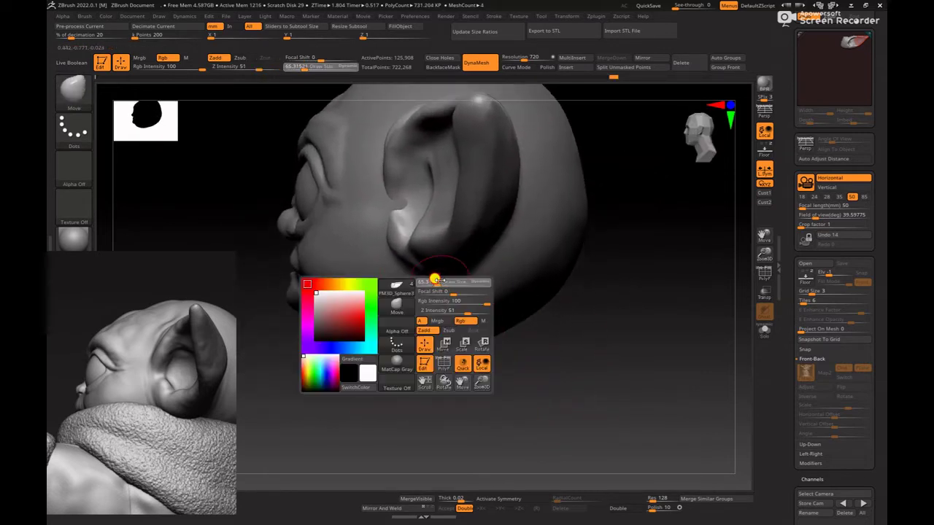
drag(433, 280, 442, 280)
mouse_move(619, 298)
alt+mouse_down()
mouse_move(559, 351)
mouse_move(562, 362)
alt+mouse_up()
key(])
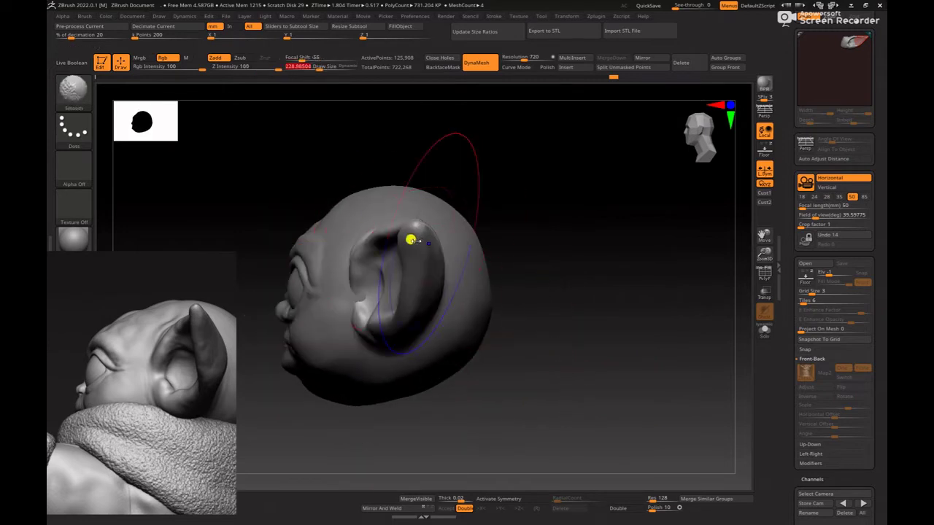
drag(411, 240, 389, 217)
key(ctrl+z)
key(space)
right_drag(387, 213, 400, 220)
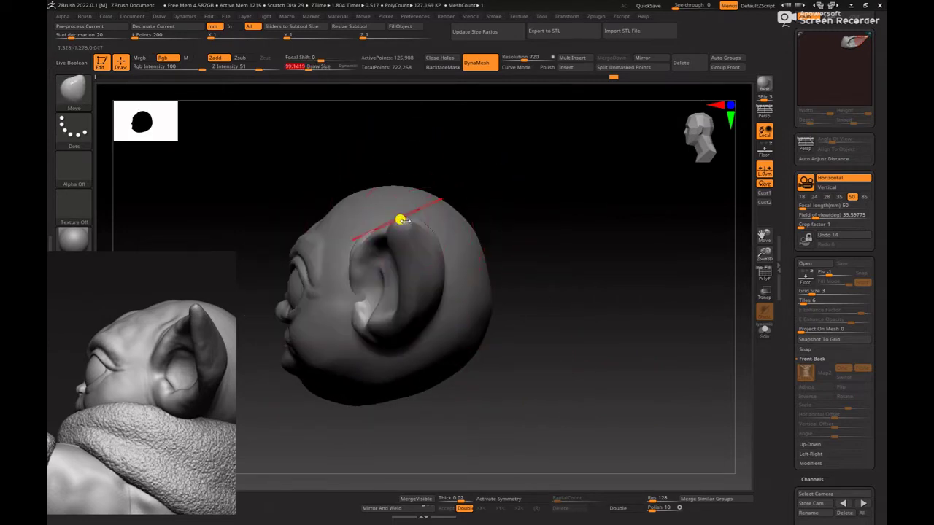
- Reshape the middle of the ear's back edge with the Move brush at a draw size of about 208
key(space)
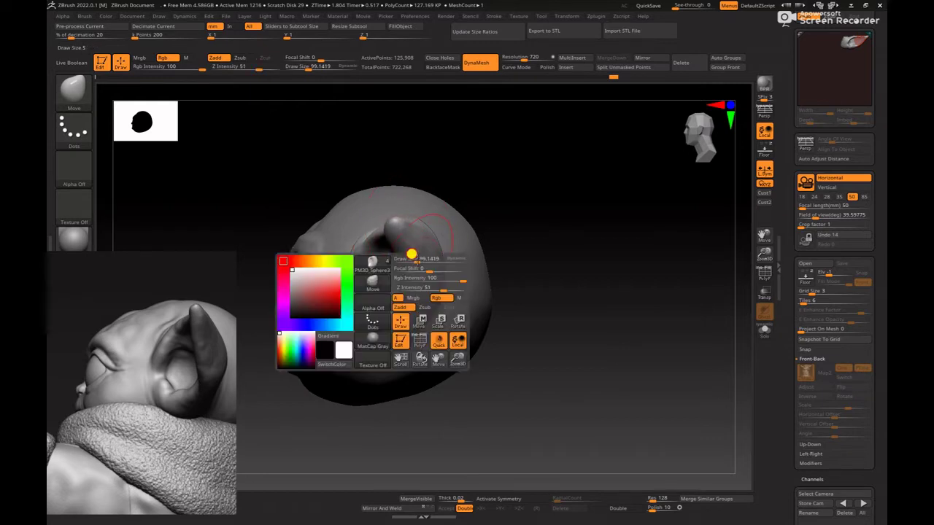
drag(415, 258, 425, 258)
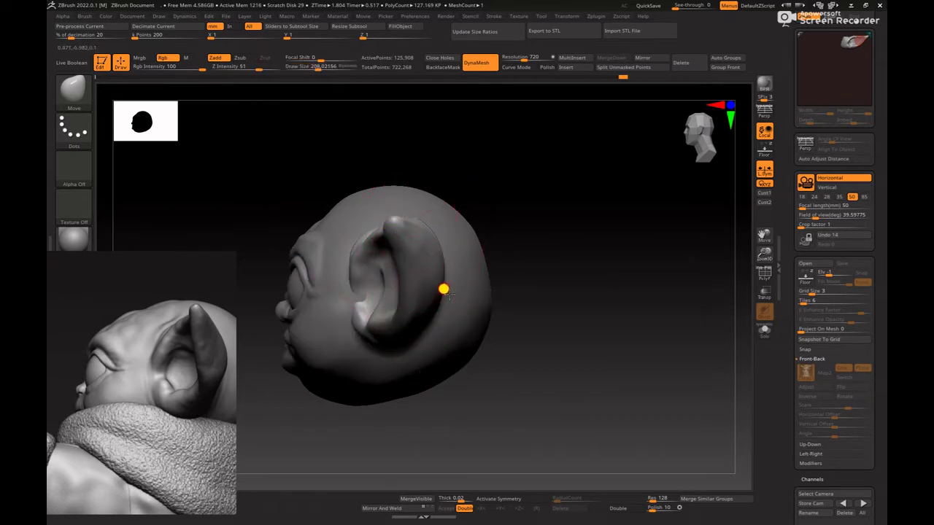
drag(443, 295, 422, 283)
- Refine the upper back edge of the ear from the side and behind, using Move draw sizes of about 114, 169 and 135
key(space)
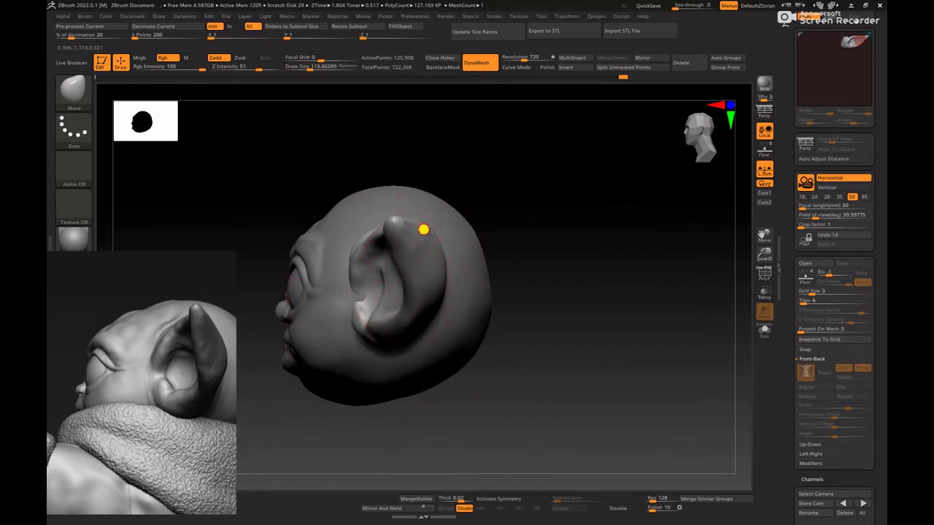
key(space)
mouse_move(546, 239)
mouse_down()
mouse_move(467, 247)
mouse_move(469, 237)
mouse_up()
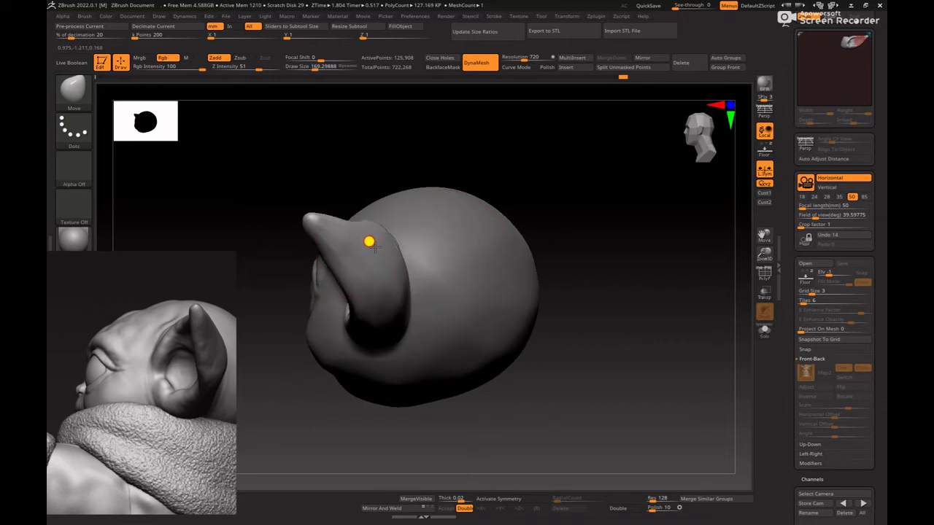
drag(557, 216, 489, 236)
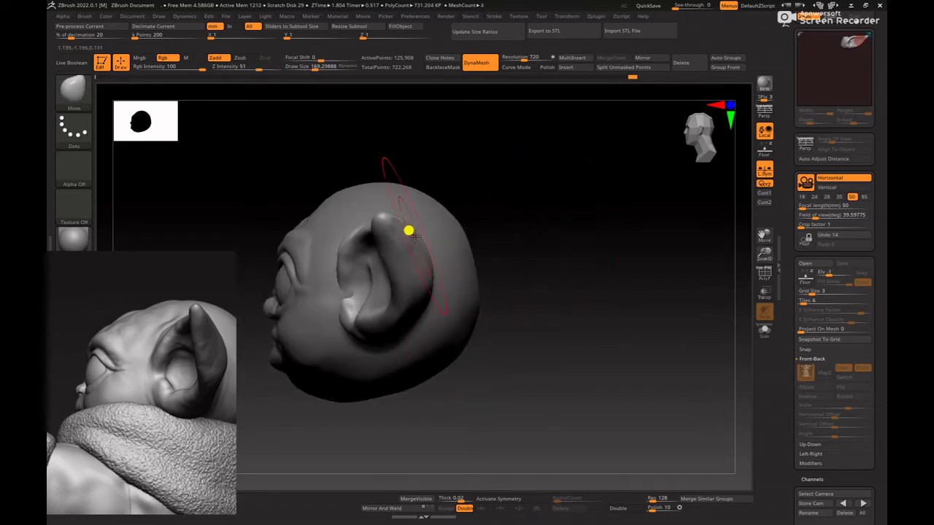
key(space)
drag(418, 245, 415, 246)
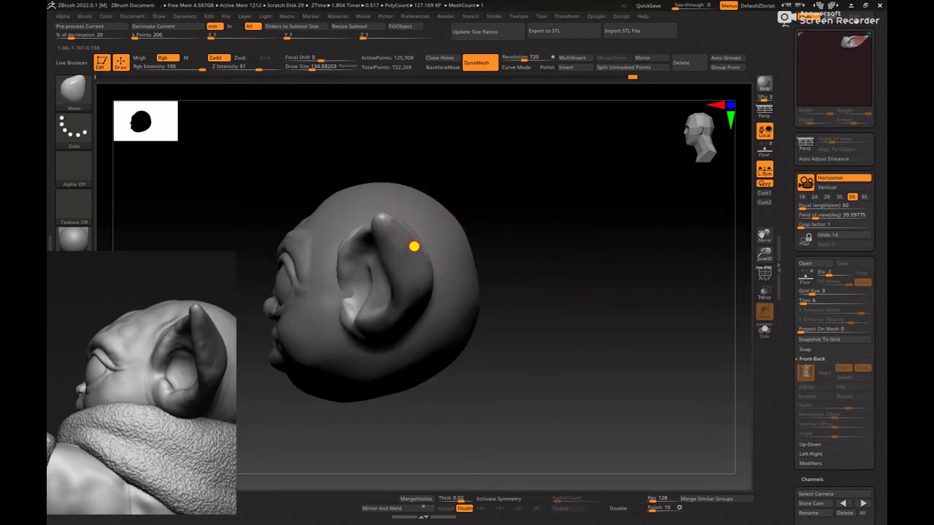
- Adjust the lower back edge of the ear with the Move brush at a draw size of about 188
mouse_move(534, 250)
mouse_down()
mouse_move(433, 265)
mouse_move(437, 293)
mouse_move(428, 307)
mouse_up()
key(space)
key(space)
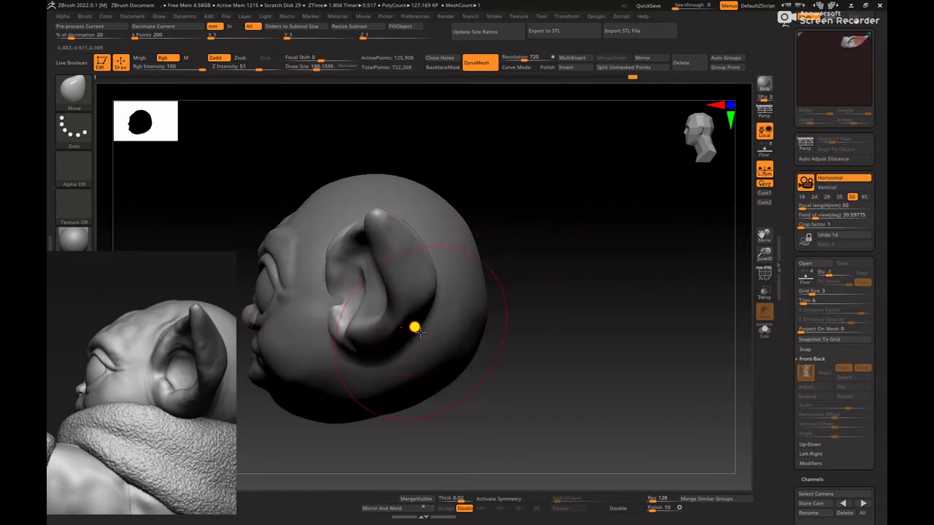
- Examine the sculpt from the front and bring the front view of the figure into the reference window for comparison
drag(640, 316, 523, 272)
drag(523, 272, 580, 343)
drag(163, 440, 247, 446)
drag(178, 341, 189, 385)
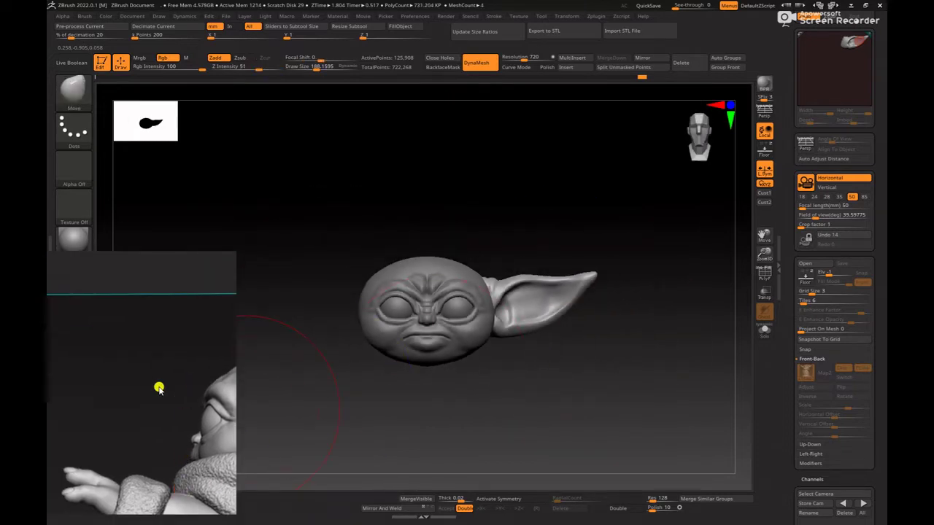
scroll(148, 409, down, 10)
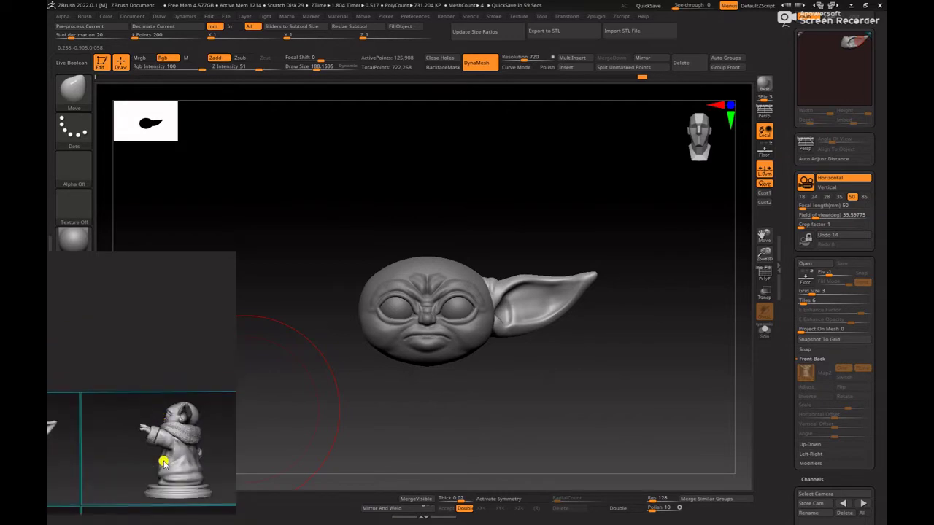
scroll(164, 462, up, 1)
scroll(162, 459, down, 1)
middle_drag(159, 457, 158, 333)
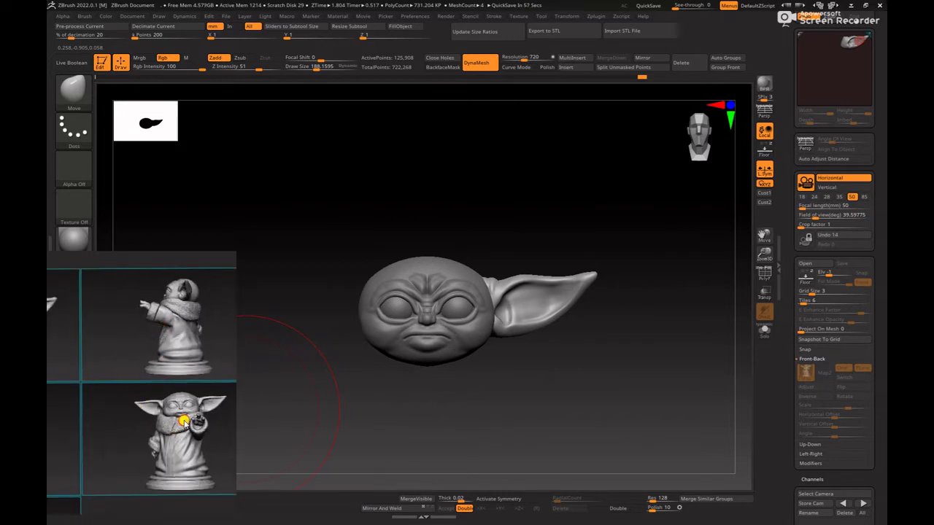
scroll(182, 422, up, 8)
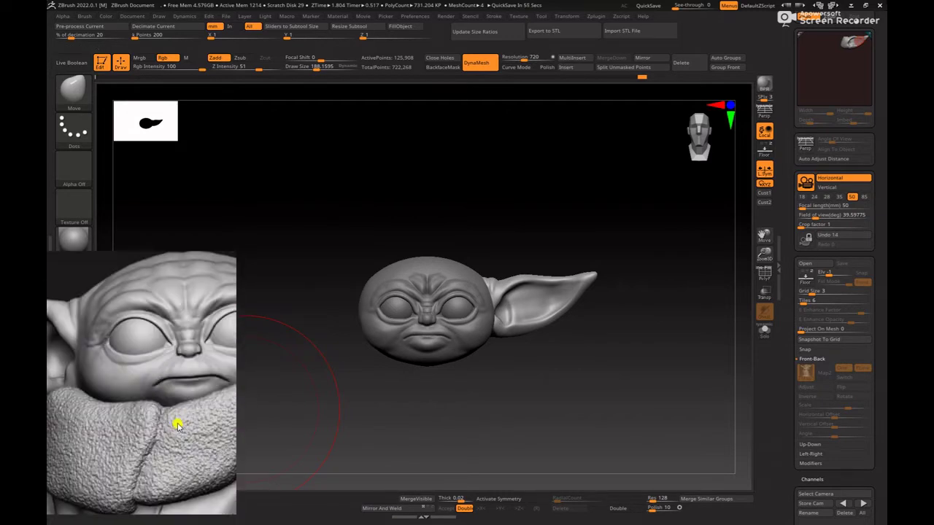
scroll(177, 427, down, 2)
scroll(194, 295, up, 4)
scroll(195, 296, down, 2)
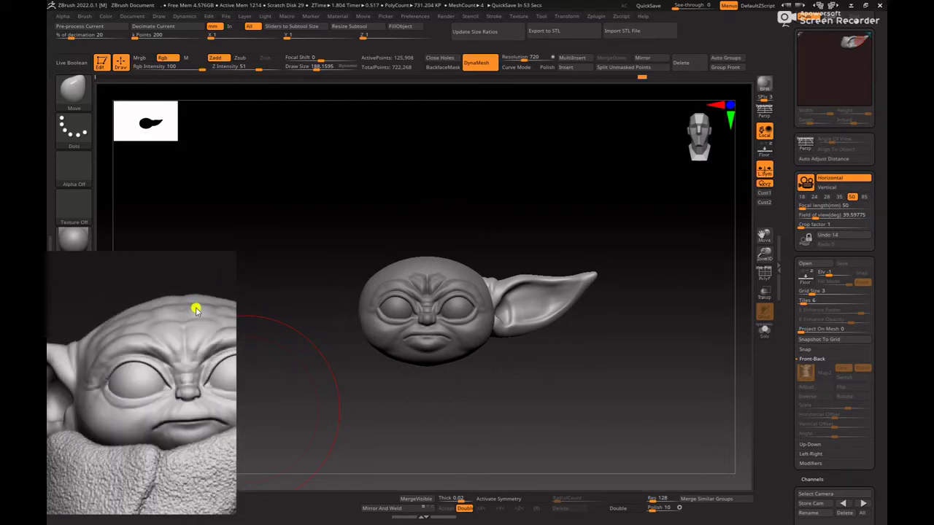
scroll(196, 310, down, 3)
middle_drag(179, 404, 137, 404)
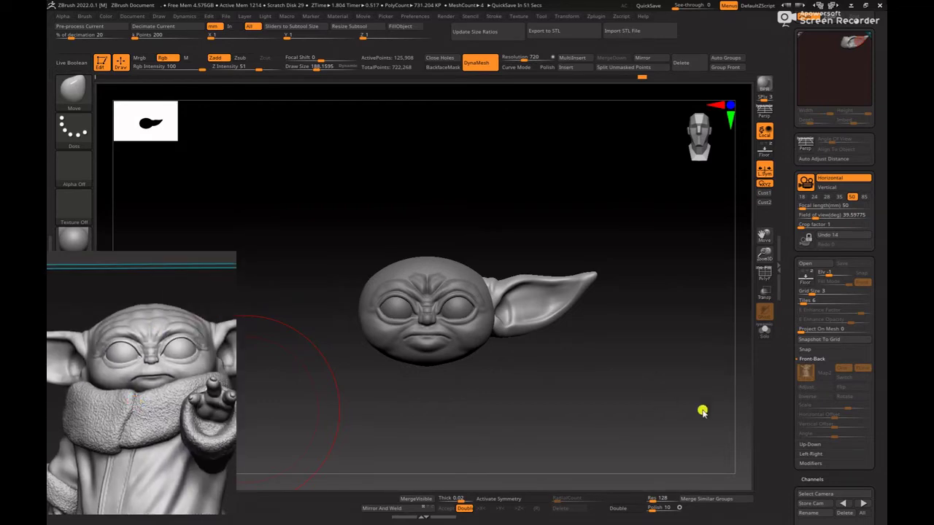
- Make the head the active subtool and switch to the ClayBuildup brush
alt+drag(627, 412, 573, 420)
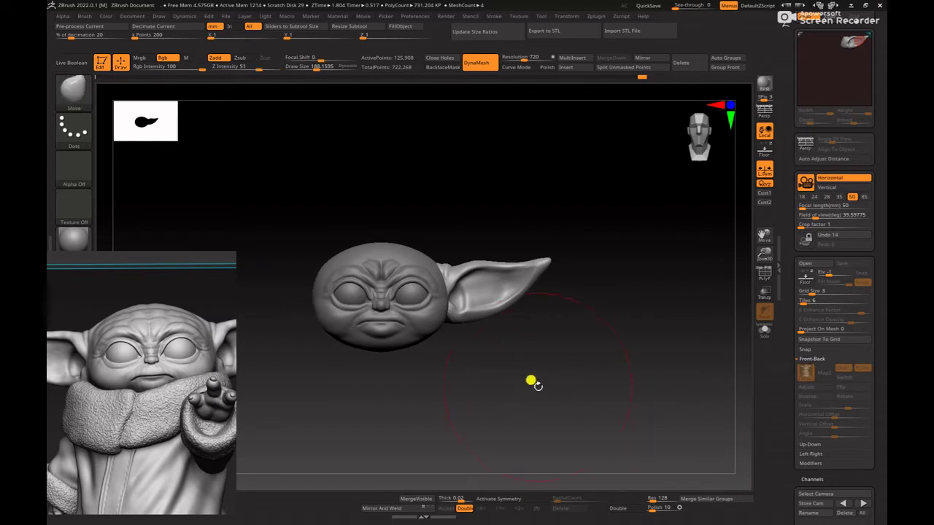
alt+drag(538, 387, 633, 432)
alt+drag(677, 387, 530, 354)
alt+click(537, 356)
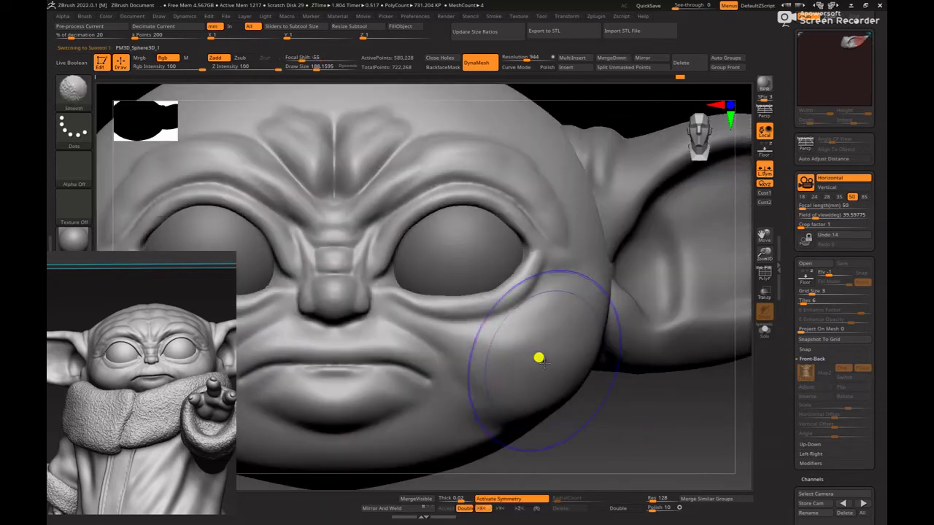
alt+drag(628, 416, 669, 390)
key(b)
key(c)
key(b)
key(space)
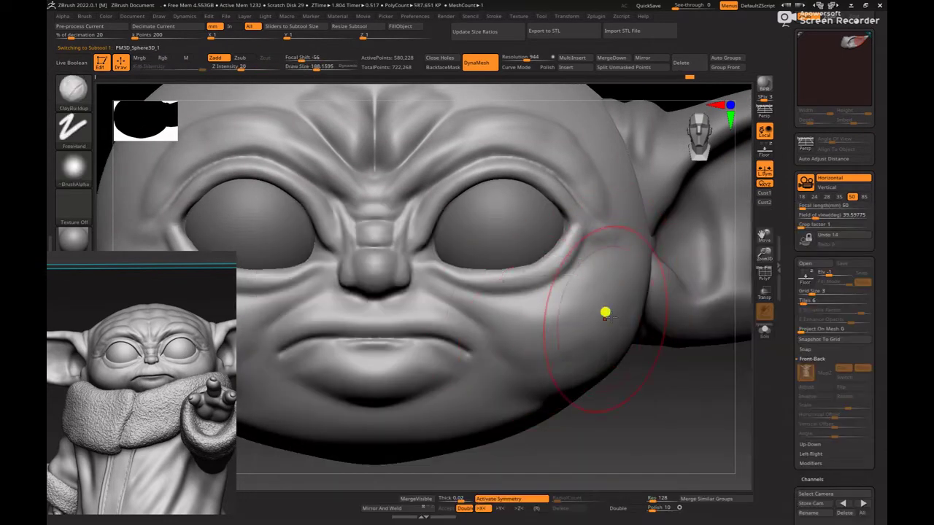
mouse_move(676, 396)
alt+mouse_down()
mouse_move(644, 377)
mouse_move(610, 430)
mouse_move(618, 388)
alt+mouse_up()
- Bring the three-quarter view of the wrinkled head into the reference window
middle_drag(167, 400, 191, 317)
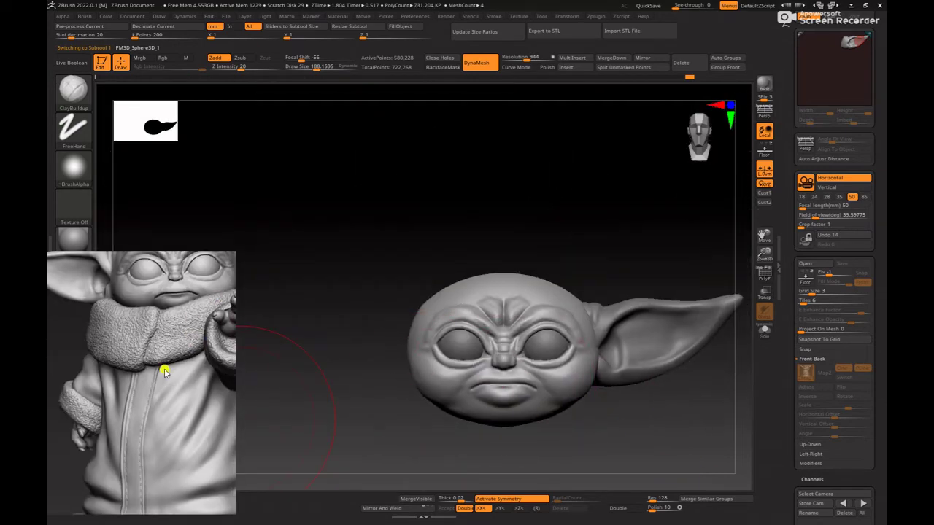
scroll(164, 372, down, 10)
mouse_move(110, 369)
middle_down()
mouse_move(280, 410)
mouse_move(183, 372)
mouse_move(189, 403)
mouse_move(222, 411)
middle_up()
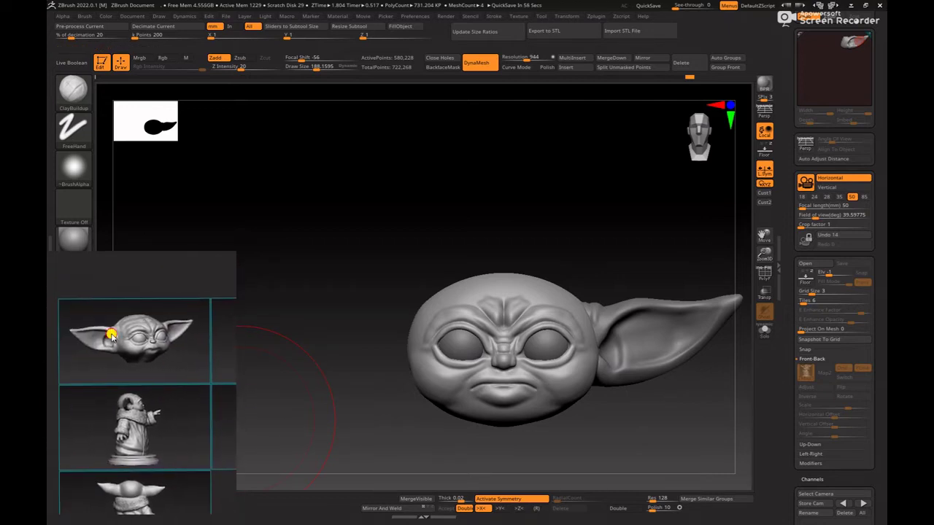
scroll(147, 353, up, 8)
mouse_move(149, 350)
middle_down()
mouse_move(180, 399)
mouse_move(166, 389)
middle_up()
scroll(165, 389, down, 4)
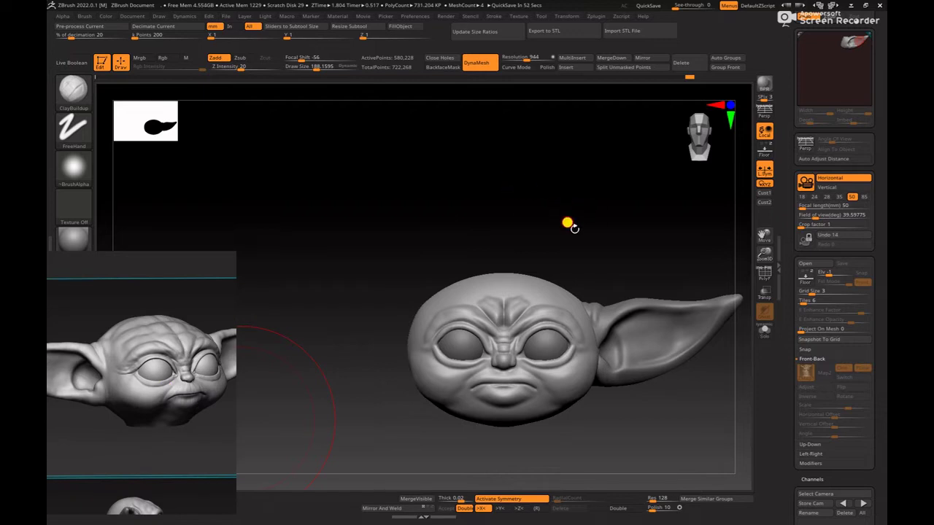
- Pull the outer eye corner back on the side of the head with the Move brush at a draw size of about 151
drag(567, 223, 603, 221)
drag(679, 264, 625, 270)
alt+drag(654, 323, 621, 326)
key(b)
key(m)
key(v)
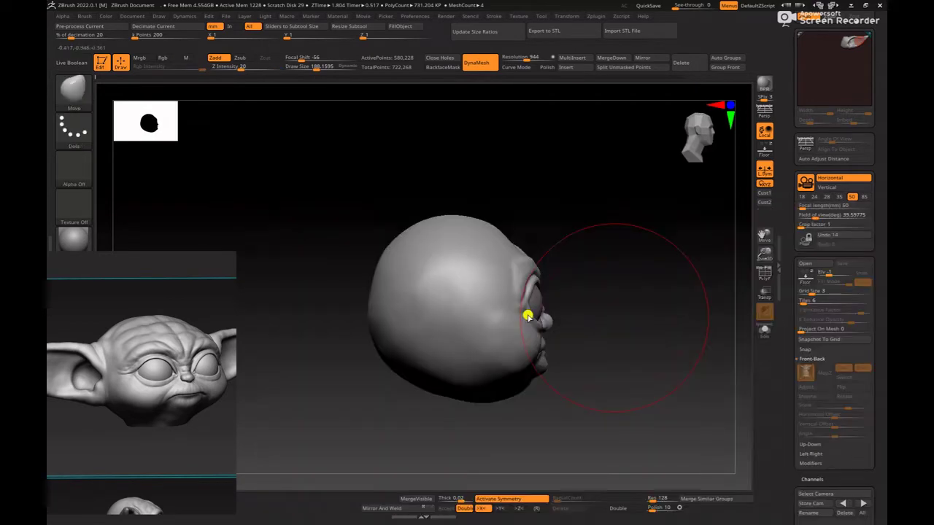
key(space)
drag(512, 307, 498, 307)
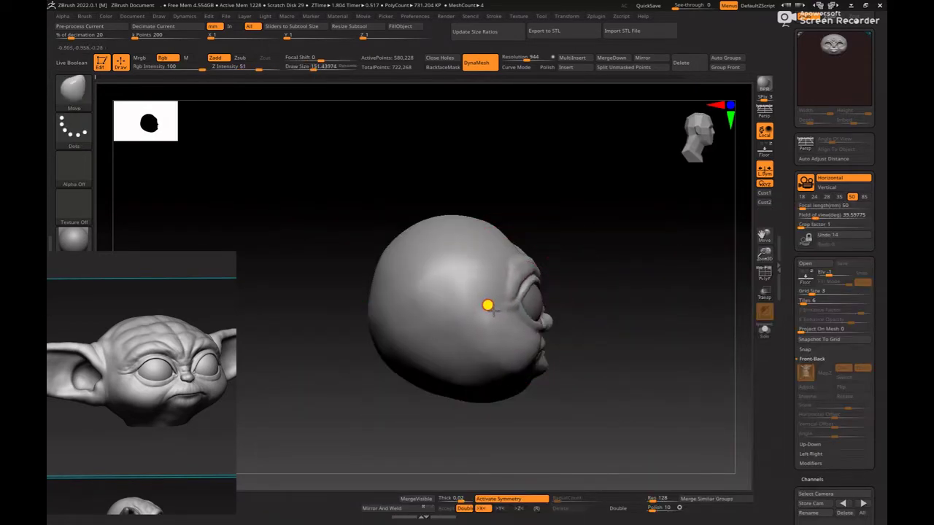
- Refine the shape around the outer eye from the side with the Move brush at a draw size of about 135
drag(680, 308, 418, 330)
key(space)
drag(454, 300, 448, 300)
drag(359, 376, 459, 369)
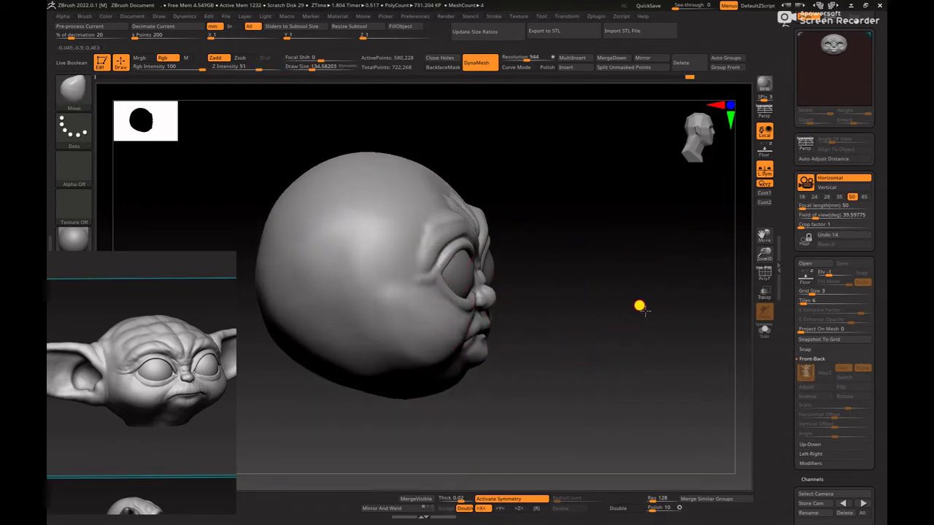
alt+drag(638, 306, 634, 289)
drag(635, 289, 560, 291)
shift+drag(653, 326, 630, 365)
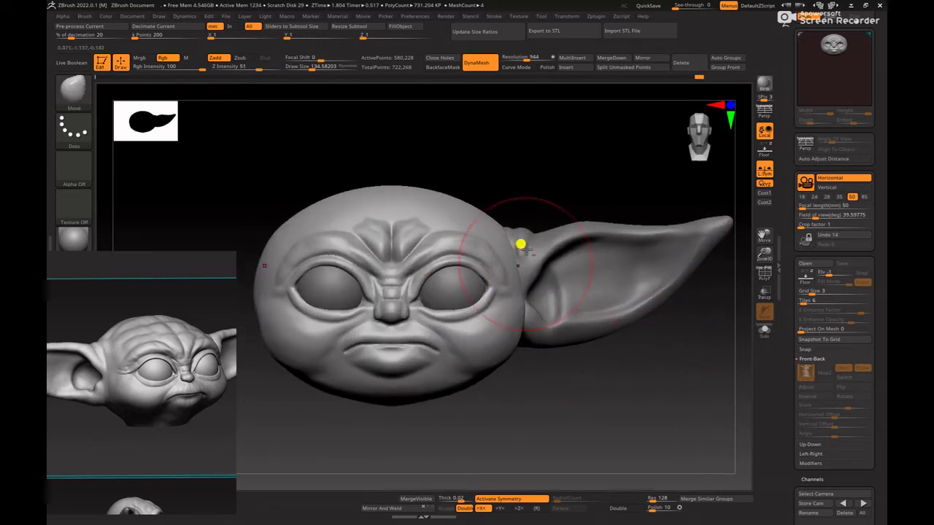
alt+drag(527, 143, 560, 166)
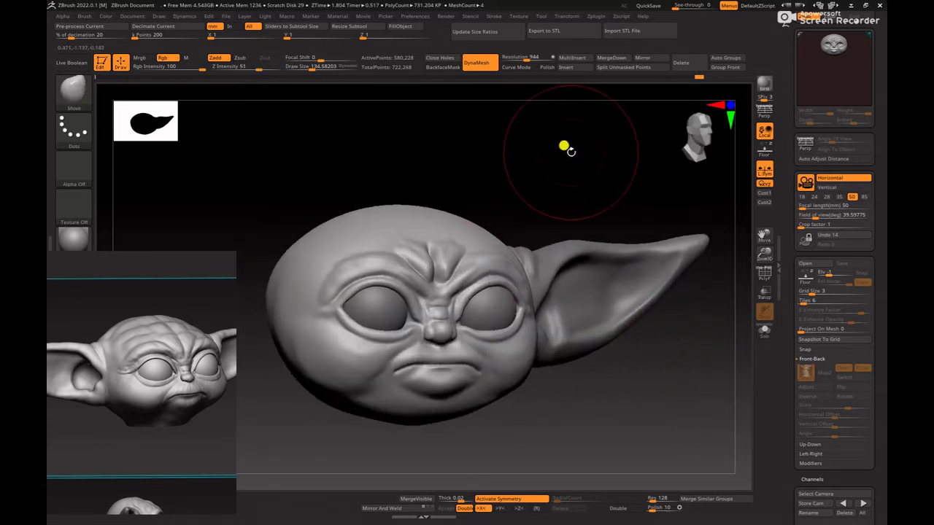
key(n)
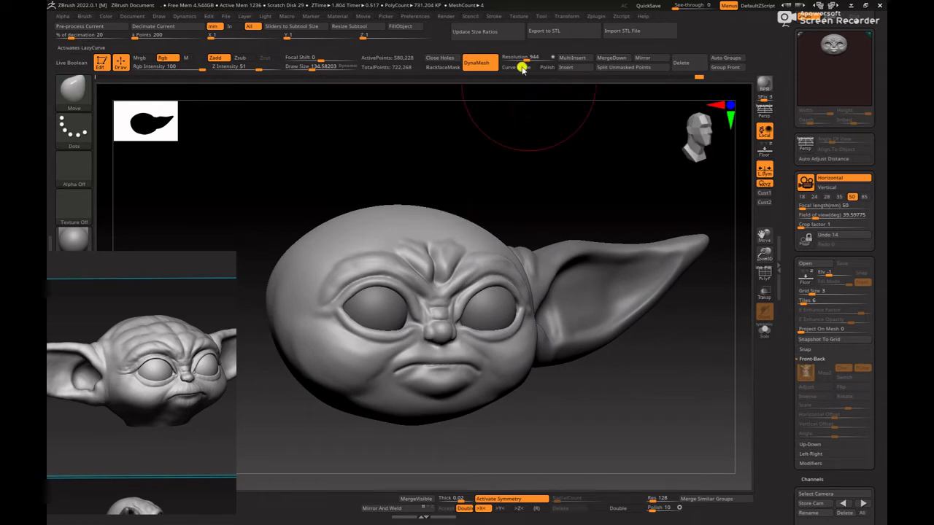
key(b)
key(c)
key(b)
mouse_move(525, 189)
alt+mouse_down()
mouse_move(530, 198)
mouse_move(530, 175)
mouse_move(511, 194)
alt+mouse_up()
ctrl+right_drag(511, 194, 509, 207)
key(space)
mouse_move(396, 268)
mouse_down()
mouse_move(381, 253)
mouse_move(394, 226)
mouse_move(419, 235)
mouse_move(392, 235)
mouse_move(396, 248)
mouse_up()
key(ctrl+z)
- Flatten the forehead folds beside the centre crease with the hPolish brush at a draw size of about 39
key(b)
key(h)
key(p)
key(space)
key(space)
key(ctrl+z)
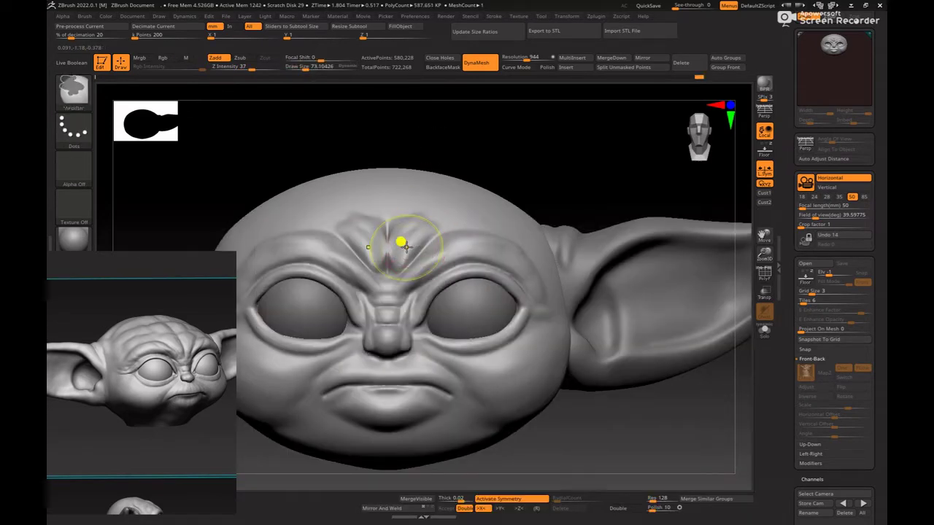
ctrl+right_drag(516, 160, 521, 179)
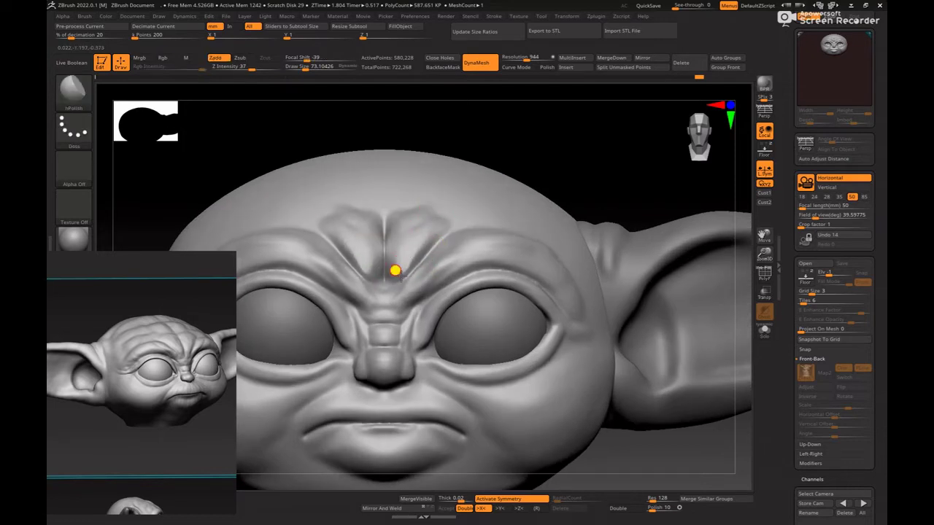
drag(409, 226, 414, 233)
key(ctrl+z)
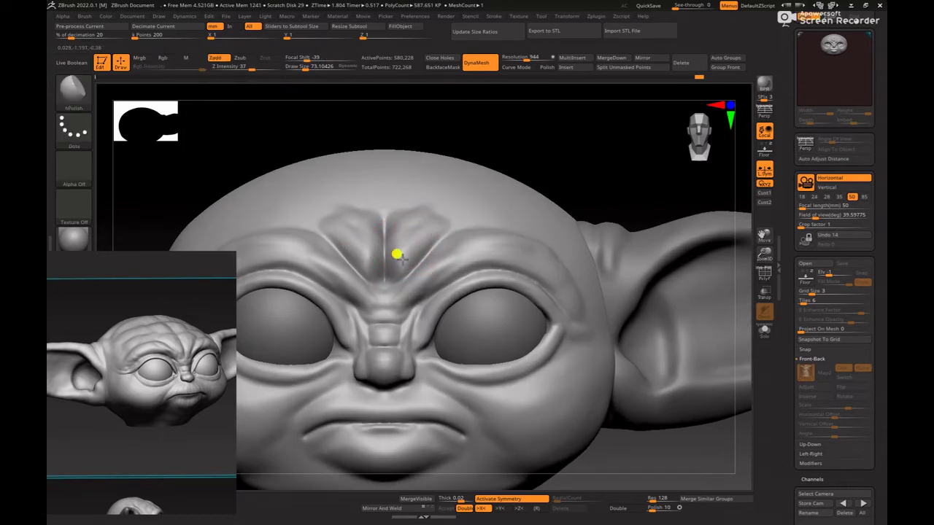
ctrl+right_drag(570, 140, 558, 169)
key(space)
drag(397, 246, 389, 245)
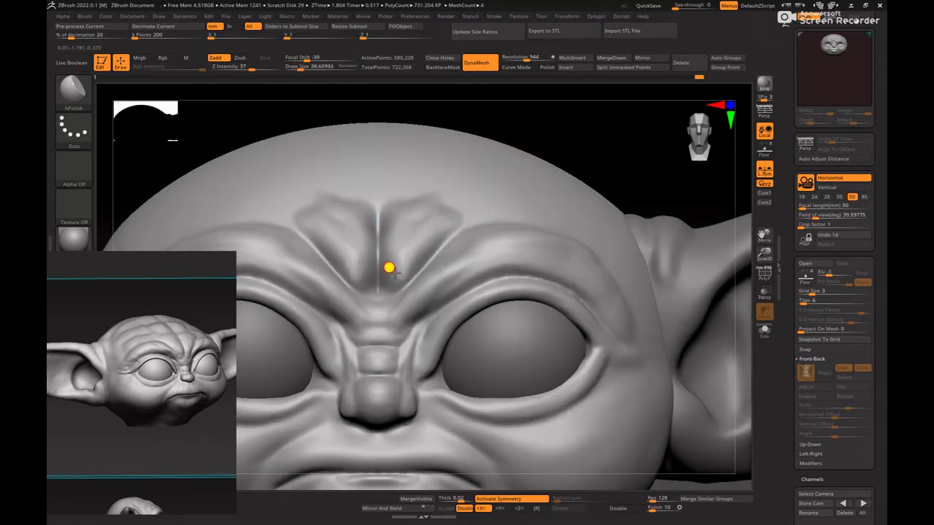
- Carve a straight centre crease from the top of the skull down to the brow folds with DamStandard at a draw size of about 28
mouse_move(605, 136)
ctrl+right_down()
mouse_move(556, 129)
mouse_move(539, 212)
mouse_move(545, 112)
ctrl+right_up()
mouse_move(605, 305)
ctrl+right_down()
mouse_move(596, 379)
mouse_move(633, 378)
mouse_move(540, 373)
mouse_move(622, 397)
mouse_move(599, 374)
mouse_move(579, 394)
mouse_move(576, 363)
ctrl+right_up()
key(b)
key(d)
key(s)
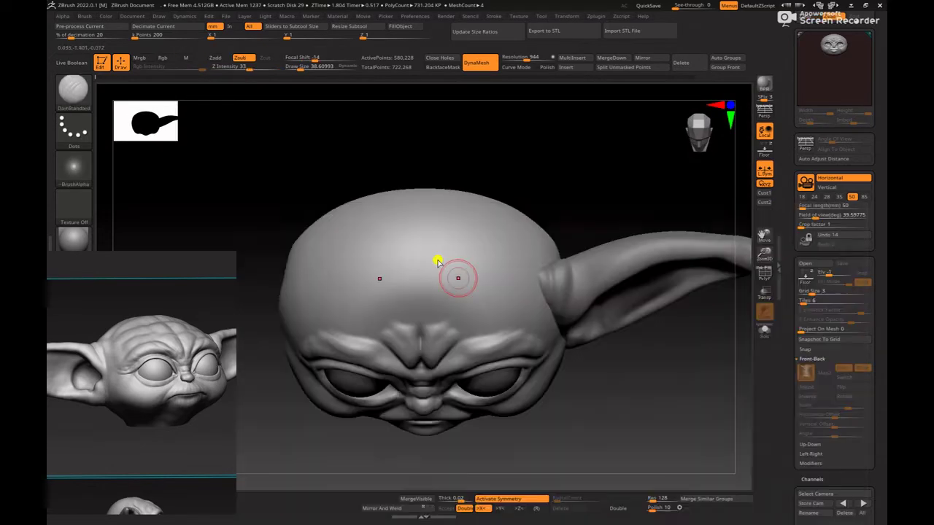
key(space)
drag(424, 253, 430, 243)
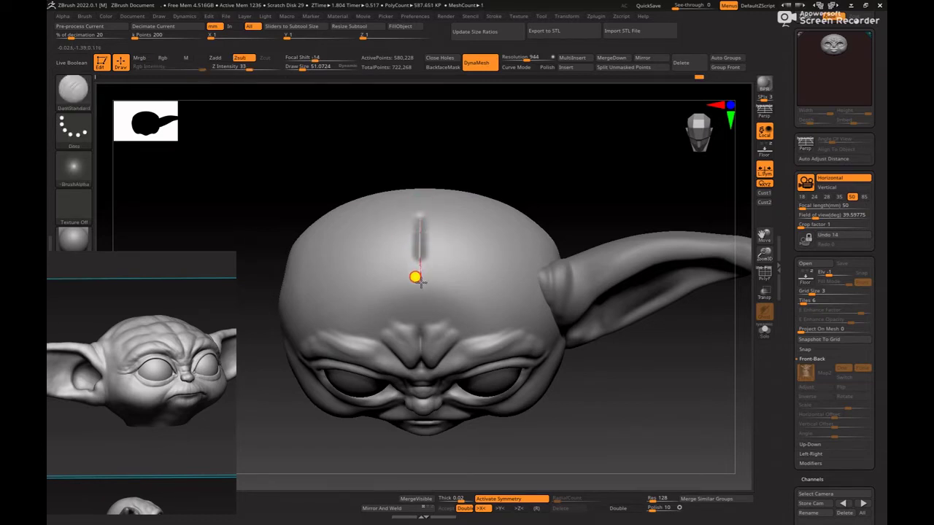
drag(421, 305, 421, 319)
key(ctrl+z)
key(space)
drag(420, 221, 417, 218)
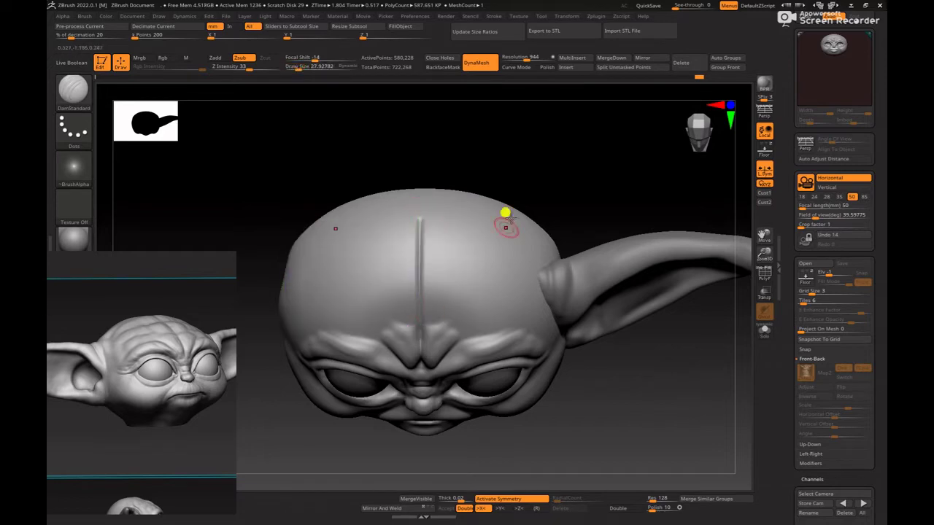
- Build up the forehead beside the centre crease with the ClayBuildup brush at a draw size of about 62
alt+drag(564, 179, 502, 124)
shift+drag(515, 157, 561, 264)
mouse_move(557, 195)
alt+mouse_down()
mouse_move(570, 237)
mouse_move(539, 209)
mouse_move(563, 233)
alt+mouse_up()
key(b)
key(c)
key(b)
key(space)
mouse_move(563, 232)
mouse_down()
mouse_move(569, 240)
mouse_move(541, 104)
mouse_up()
key(space)
drag(485, 195, 507, 177)
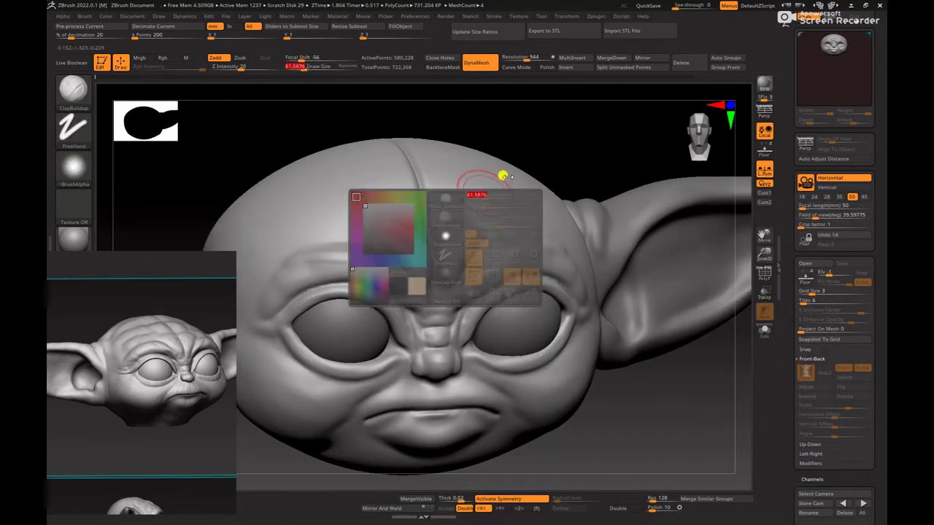
mouse_move(602, 130)
shift+mouse_down()
mouse_move(610, 138)
mouse_move(597, 183)
shift+mouse_up()
- Overlay the front reference image, compare the forehead folds with it, and hide the overlay again
click(764, 152)
key(space)
mouse_move(441, 240)
mouse_down()
mouse_move(418, 222)
mouse_move(450, 223)
mouse_move(414, 196)
mouse_up()
key(space)
key(space)
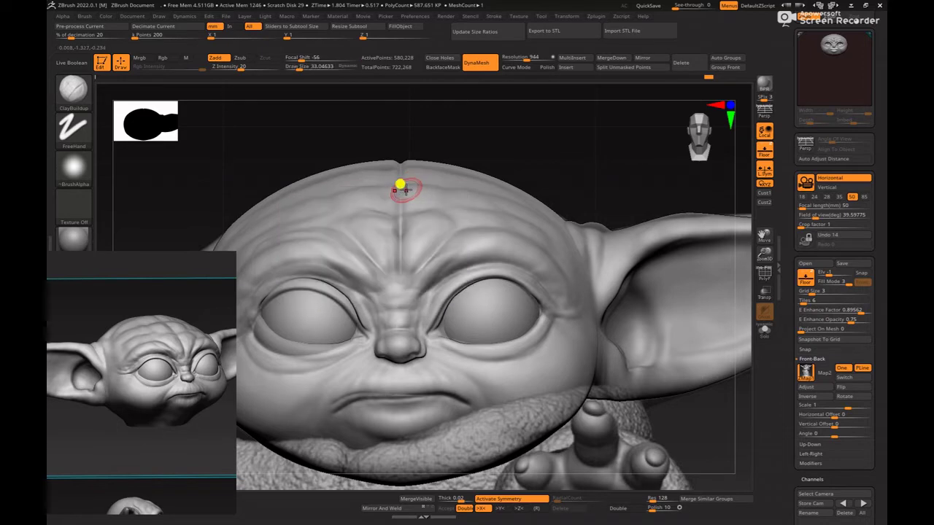
shift+drag(548, 154, 543, 208)
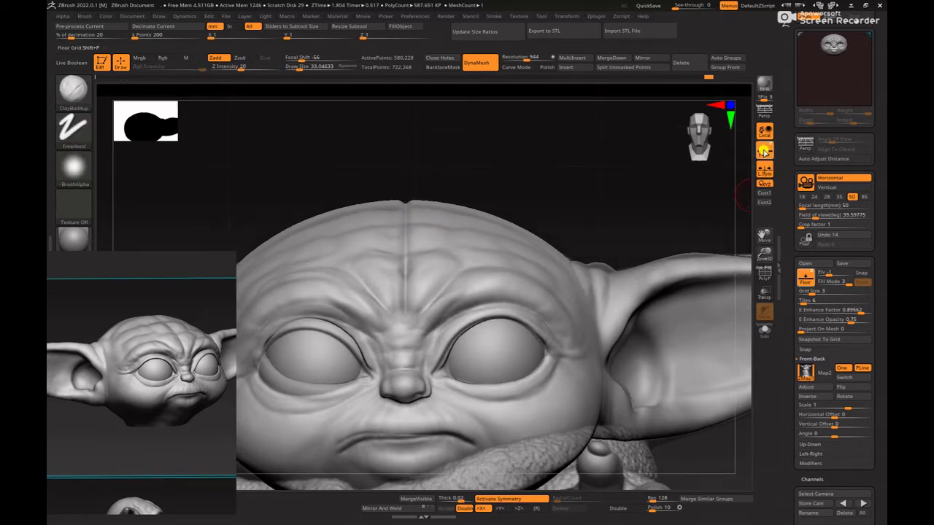
click(765, 150)
- Build a pair of pads above the brow folds with ClayBuildup at draw sizes of about 62 and 58, and update the DynaMesh
drag(633, 156, 612, 195)
key(space)
drag(459, 211, 469, 208)
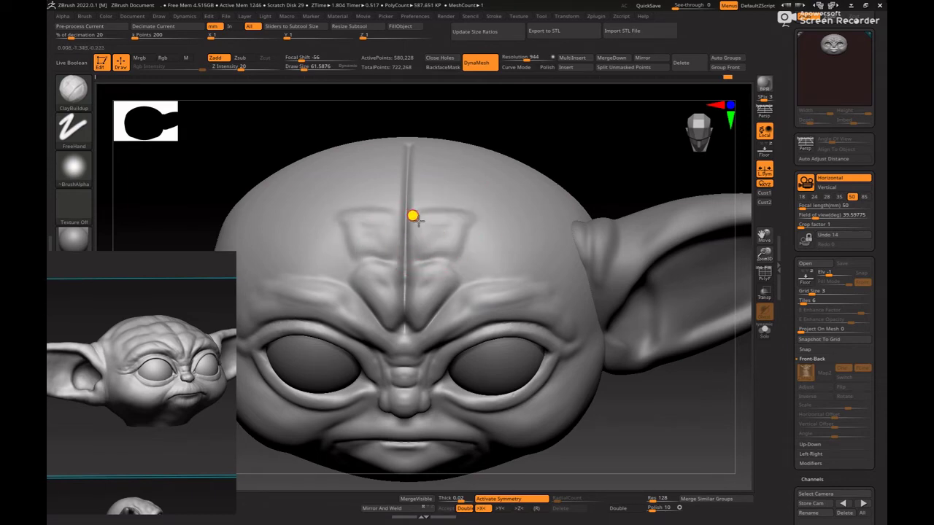
key(space)
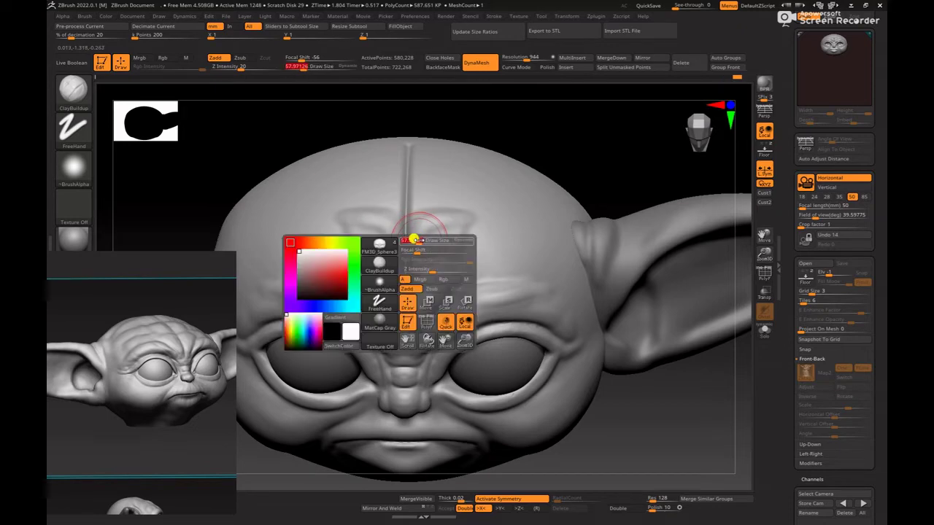
drag(419, 243, 417, 244)
drag(410, 239, 411, 257)
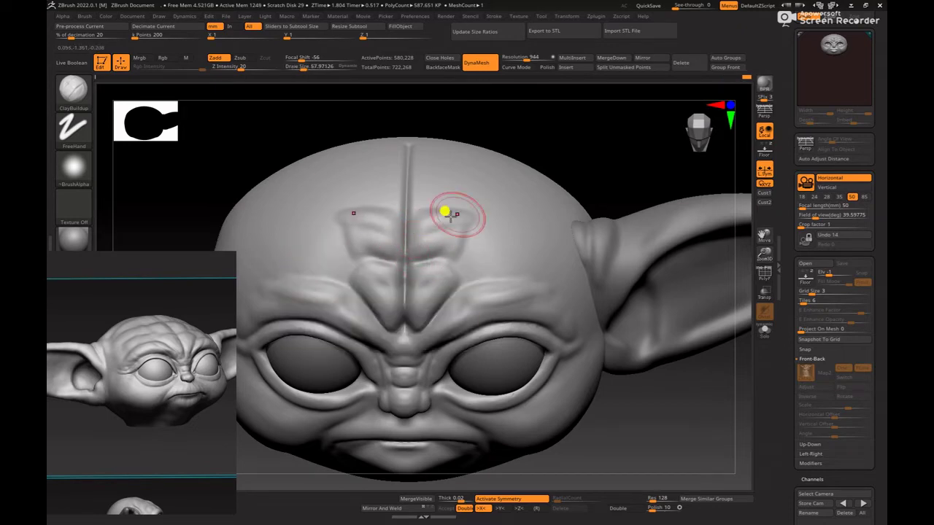
key(ctrl)
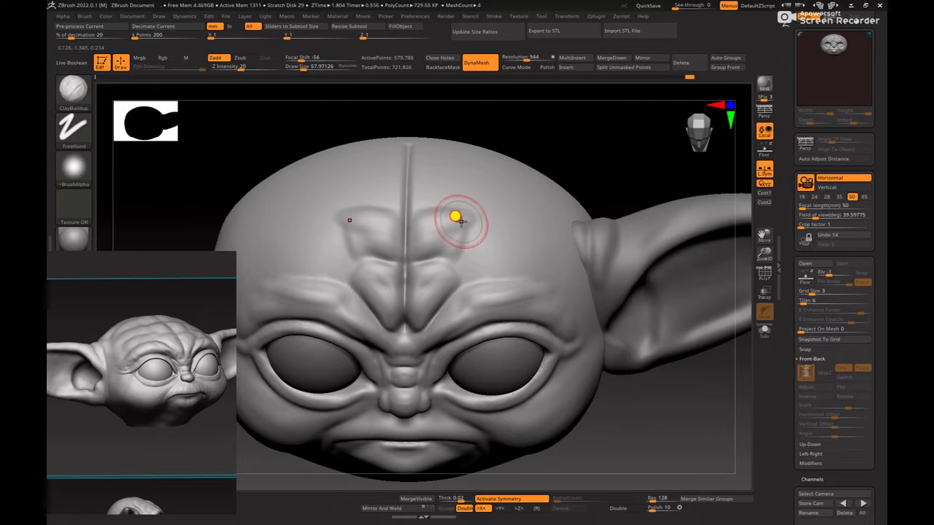
- Build another pair of pads higher on the skull and add wrinkle folds above the brows with ClayBuildup at a draw size of about 58
drag(567, 130, 426, 217)
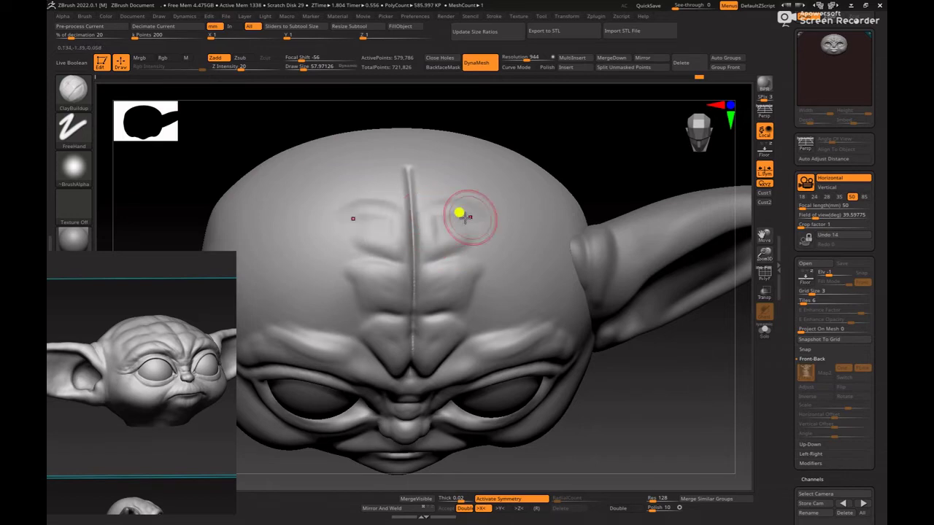
drag(464, 217, 435, 227)
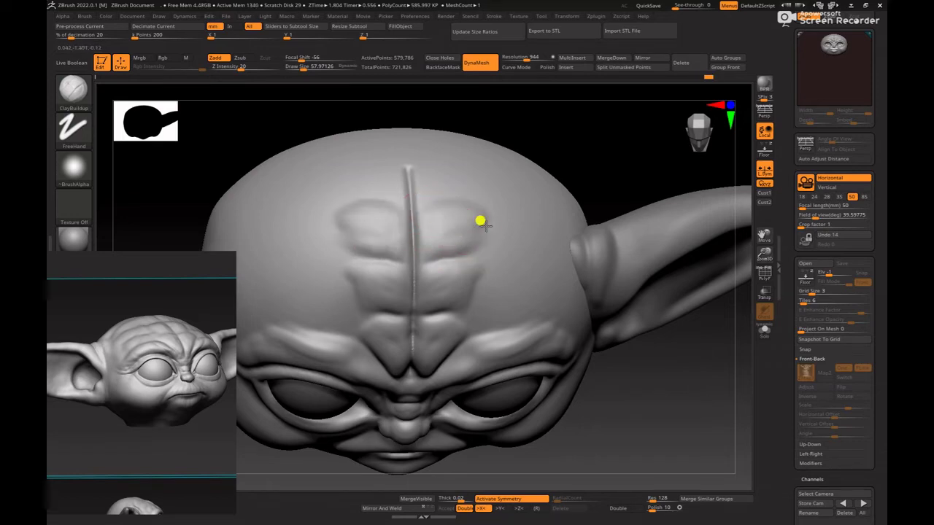
drag(620, 160, 620, 84)
alt+drag(644, 185, 560, 132)
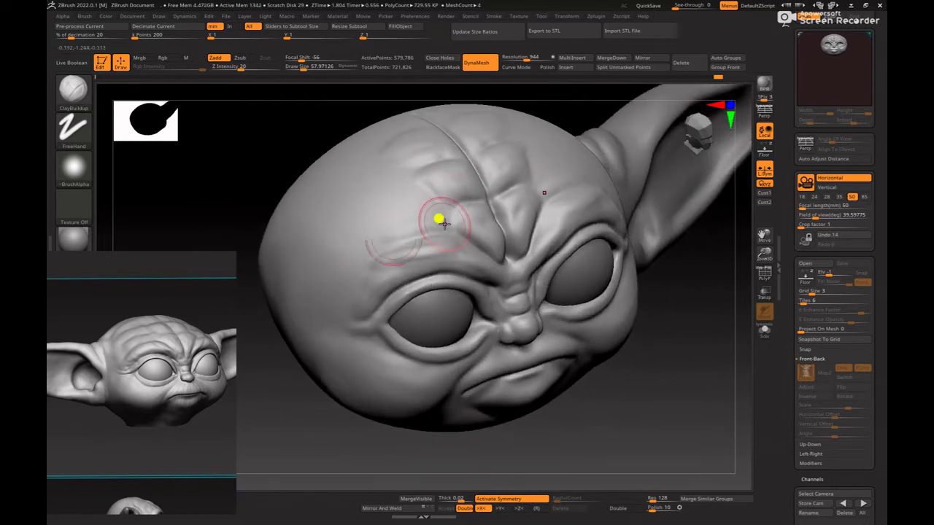
mouse_move(445, 224)
mouse_down()
mouse_move(381, 243)
mouse_move(422, 223)
mouse_up()
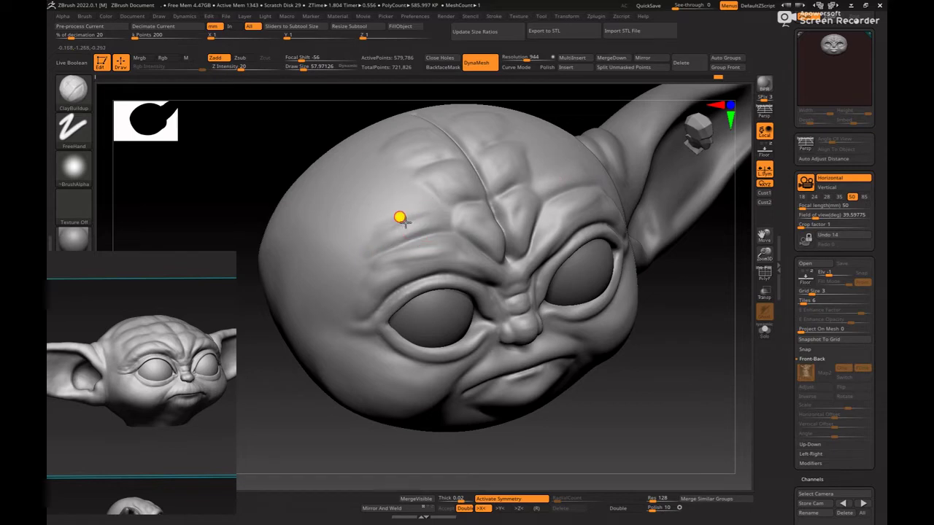
- Compare the wrinkled forehead with the front reference overlay and raise the overlay's edge enhance factor
drag(679, 282, 724, 330)
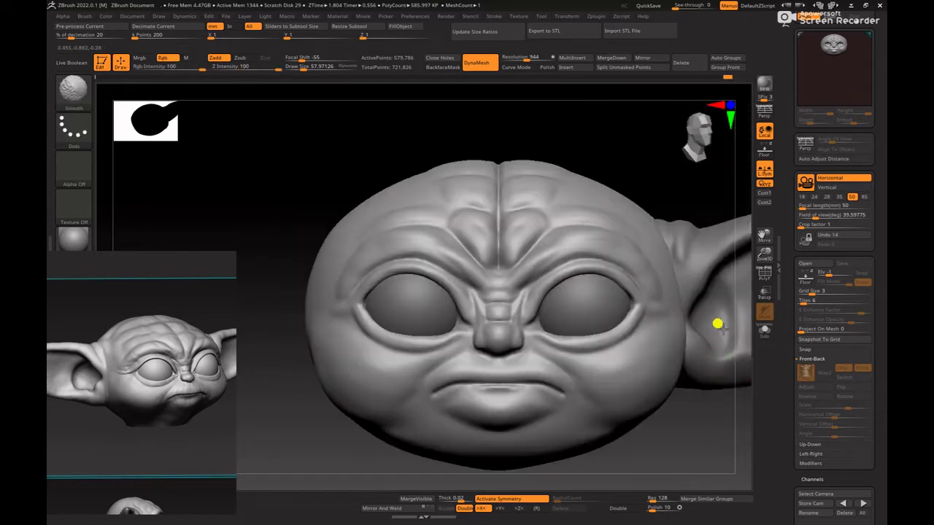
alt+drag(719, 416, 603, 388)
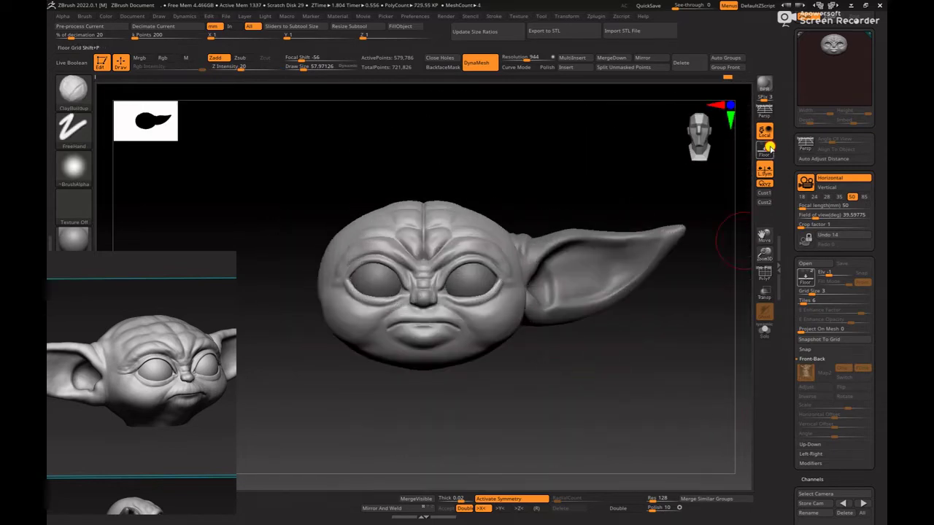
click(766, 150)
alt+drag(601, 189, 618, 191)
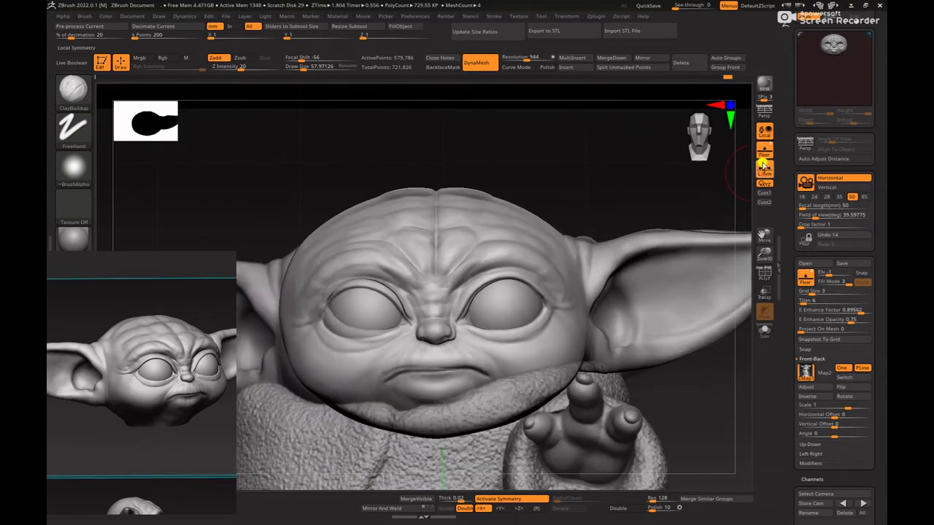
click(764, 152)
alt+drag(646, 155, 655, 164)
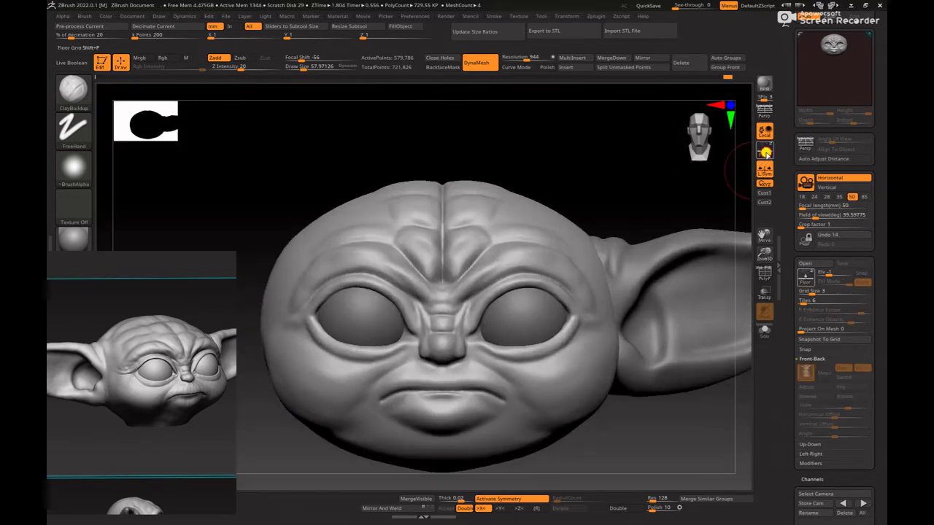
click(765, 153)
drag(861, 310, 876, 309)
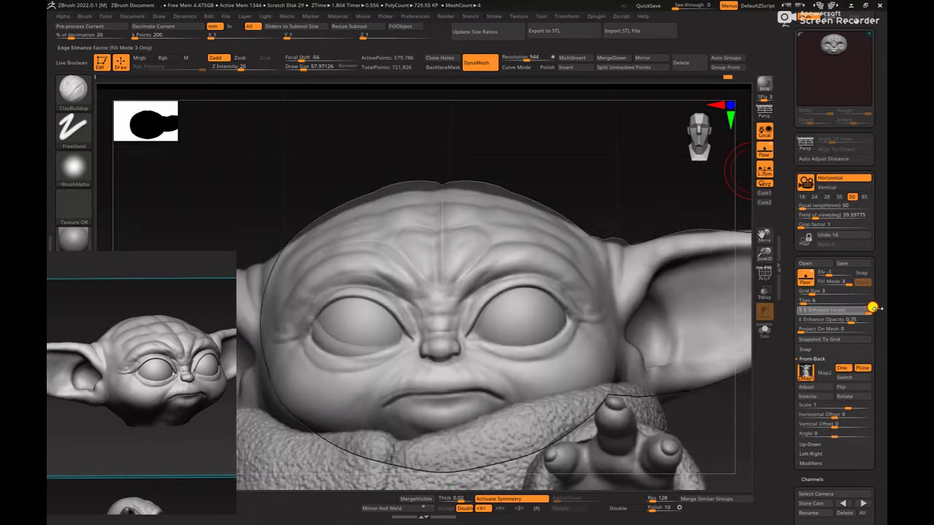
- Reshape the top contour of the skull to the front reference outline with the Move brush at a draw size of about 251
key(b)
key(m)
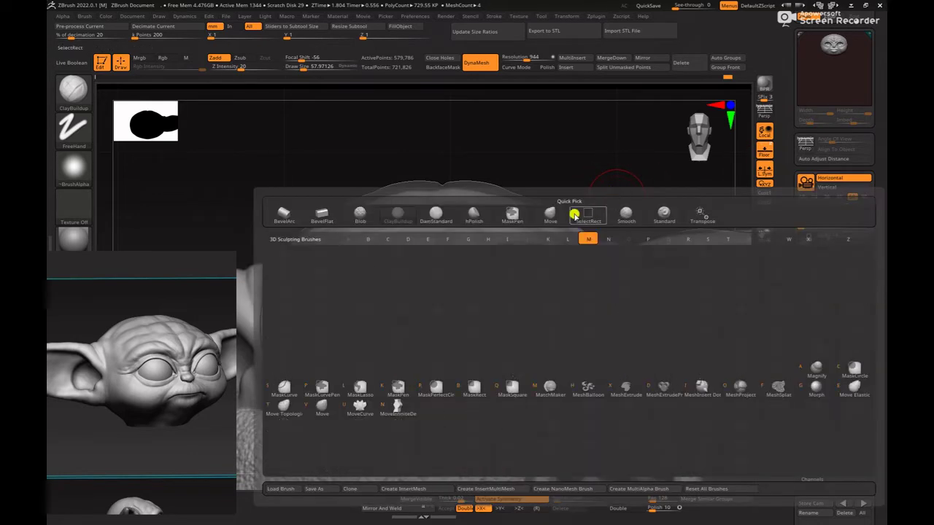
key(v)
key(space)
click(504, 214)
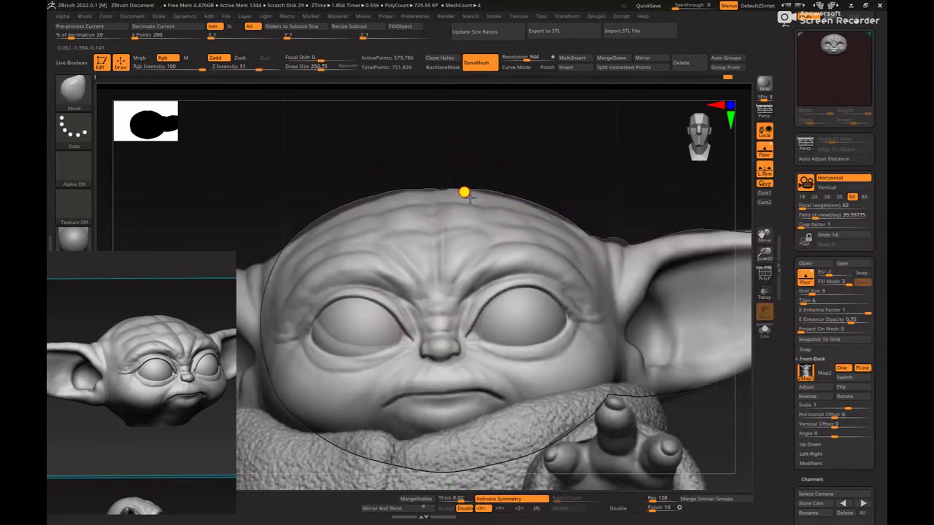
drag(531, 207, 532, 212)
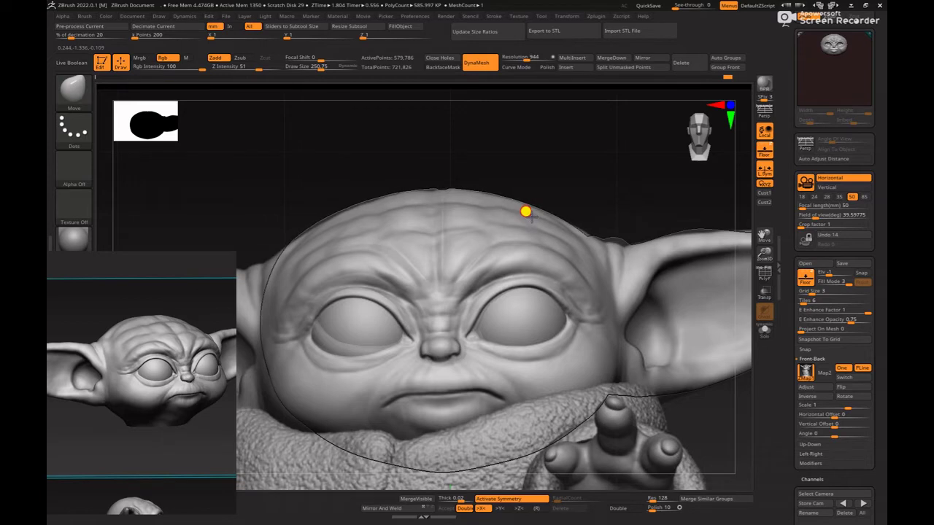
- Switch to ClayBuildup at a draw size of about 54, compare the forehead with the front reference, and hide the overlay
key(space)
click(513, 221)
key(b)
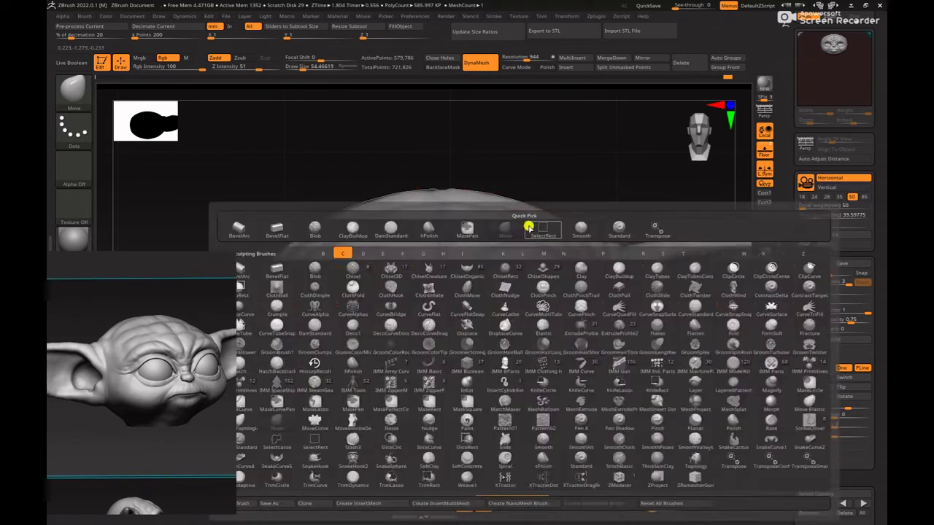
key(c)
key(b)
drag(565, 197, 583, 158)
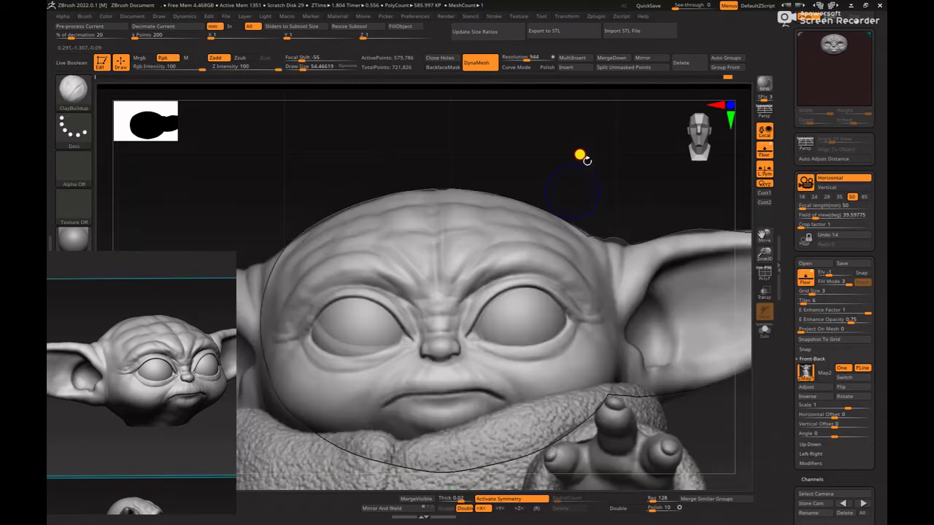
key(shift)
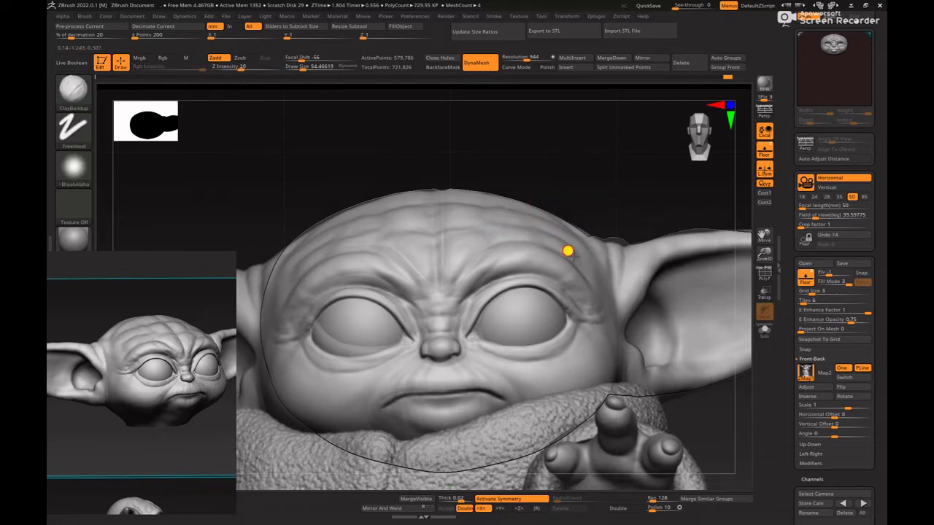
click(759, 151)
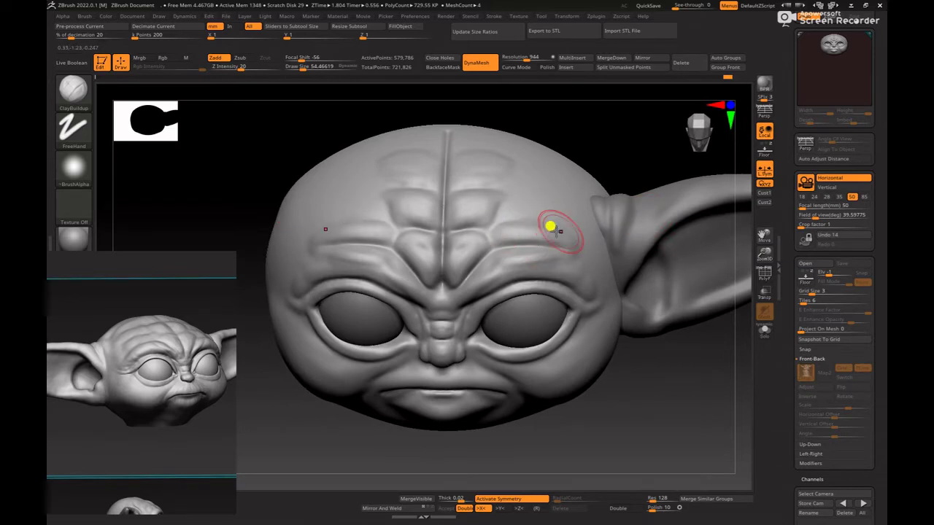
- Build wrinkle folds running outward from the forehead pads toward the ears with ClayBuildup at a draw size of about 77
alt+drag(602, 146, 569, 211)
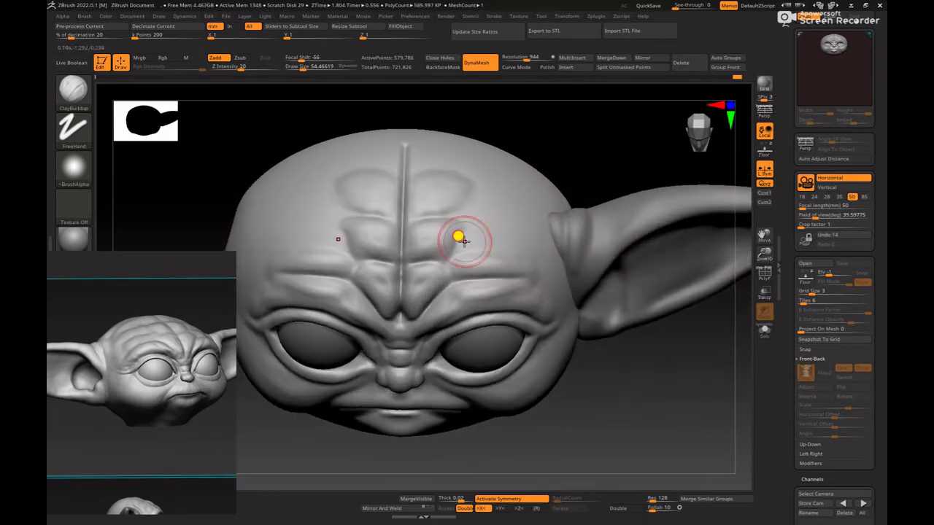
key(space)
drag(462, 234, 486, 235)
key(ctrl)
key(space)
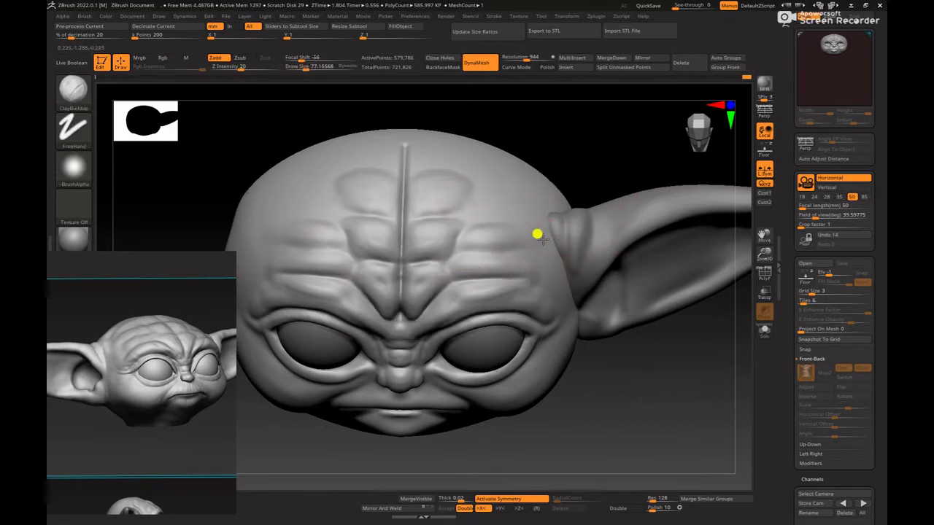
drag(617, 156, 614, 188)
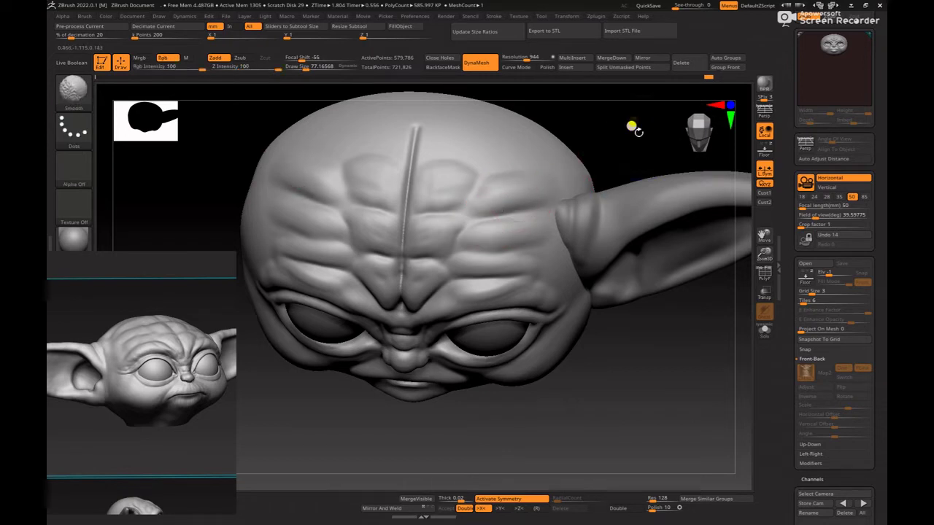
- Adjust the upper side of the skull near the ear in front view with the Move brush at a draw size of about 146
mouse_move(639, 132)
shift+mouse_down()
mouse_move(631, 203)
mouse_move(552, 253)
mouse_move(625, 238)
mouse_move(564, 296)
mouse_move(569, 321)
shift+mouse_up()
mouse_move(569, 321)
mouse_down()
mouse_move(605, 322)
mouse_move(572, 321)
mouse_move(595, 401)
mouse_up()
key(b)
key(m)
key(v)
key(s)
drag(502, 264, 509, 263)
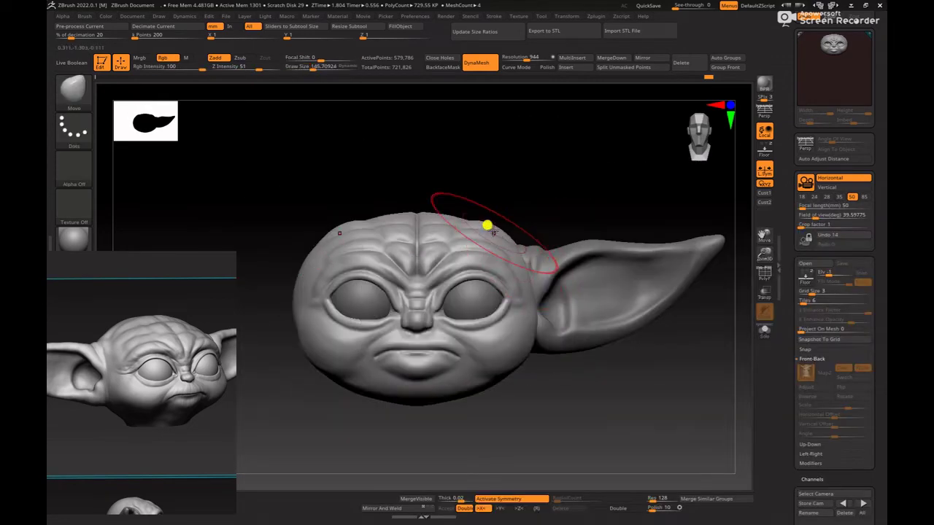
- Flatten the side of the skull above the ear base with hPolish at a draw size of about 146
alt+drag(561, 208, 557, 188)
key(b)
key(h)
key(p)
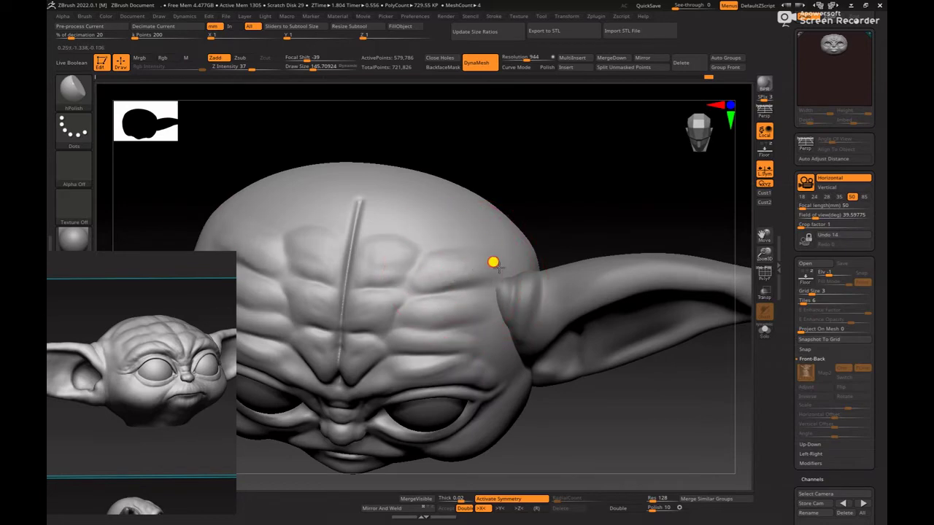
right_click(560, 259)
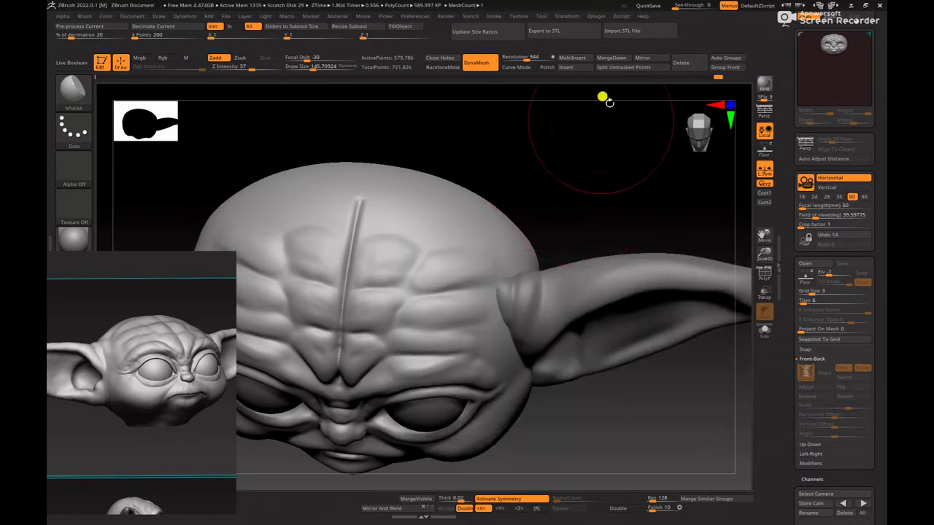
- Refine the skull contour beside the ears from above and in front with the Move brush at draw sizes of about 146 and 109
key(b)
key(m)
key(v)
mouse_move(570, 148)
mouse_down()
mouse_move(560, 126)
mouse_move(562, 228)
mouse_up()
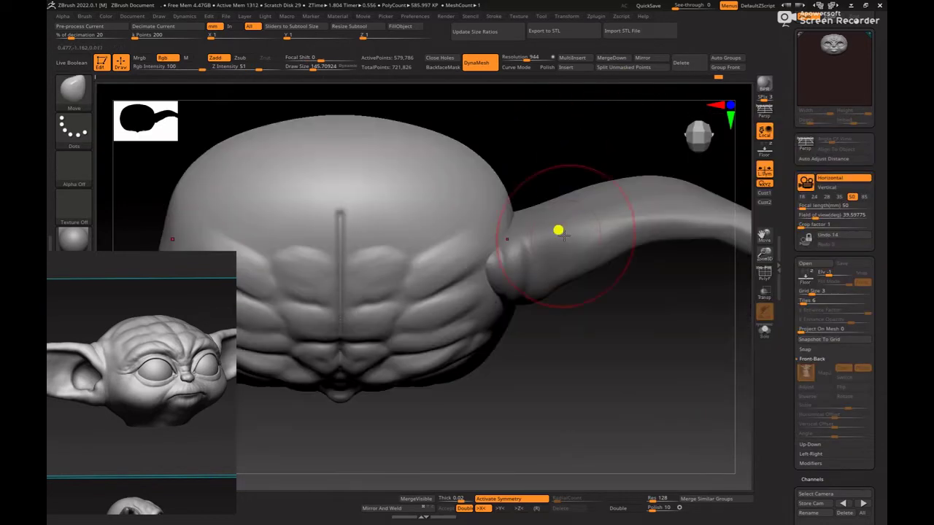
drag(560, 165, 550, 85)
alt+drag(544, 220, 582, 182)
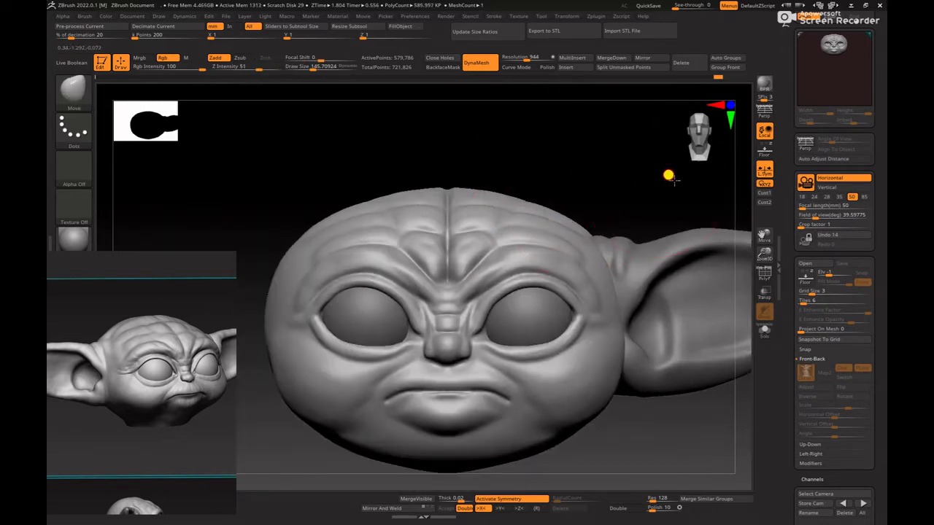
mouse_move(674, 181)
alt+mouse_down()
mouse_move(601, 172)
mouse_move(670, 297)
mouse_move(635, 305)
mouse_move(606, 289)
mouse_move(581, 321)
alt+mouse_up()
mouse_move(522, 235)
mouse_down()
mouse_move(513, 222)
mouse_move(480, 221)
mouse_up()
key(space)
click(507, 218)
key(space)
click(500, 225)
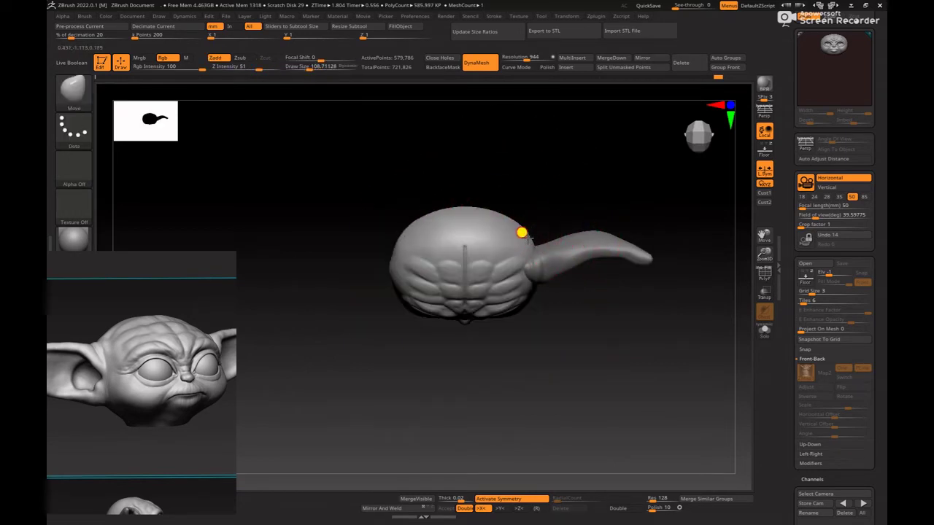
- Bring the side view of the figure into the reference window and turn the head to compare its profile
alt+drag(568, 203, 551, 162)
drag(609, 353, 607, 197)
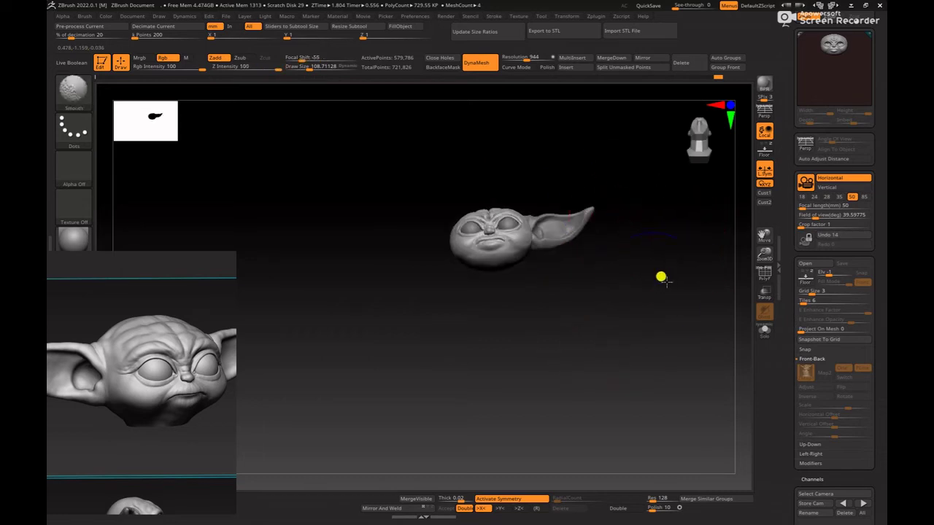
middle_drag(182, 476, 167, 277)
drag(386, 333, 518, 331)
alt+drag(648, 307, 558, 390)
alt+drag(587, 342, 581, 292)
- Reshape the back of the head in side view with the Move brush at draw sizes of about 229 and 215
key(b)
key(m)
key(v)
key(space)
drag(299, 311, 312, 312)
mouse_move(577, 228)
mouse_down()
mouse_move(586, 209)
mouse_move(620, 219)
mouse_up()
mouse_move(389, 252)
mouse_down()
mouse_move(369, 258)
mouse_move(386, 258)
mouse_up()
key(space)
key(space)
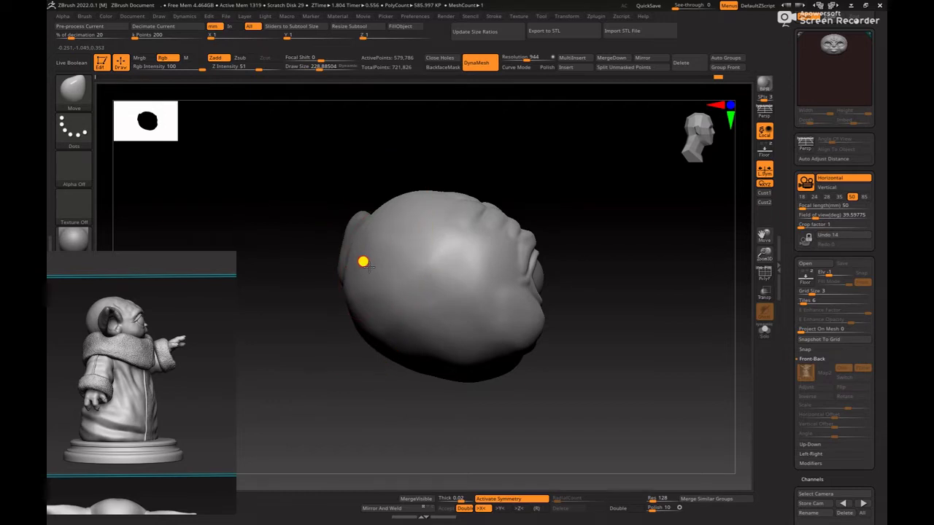
key(space)
- Refine the rear contour of the skull behind the ear with the Move brush at a draw size of about 163
key(shift)
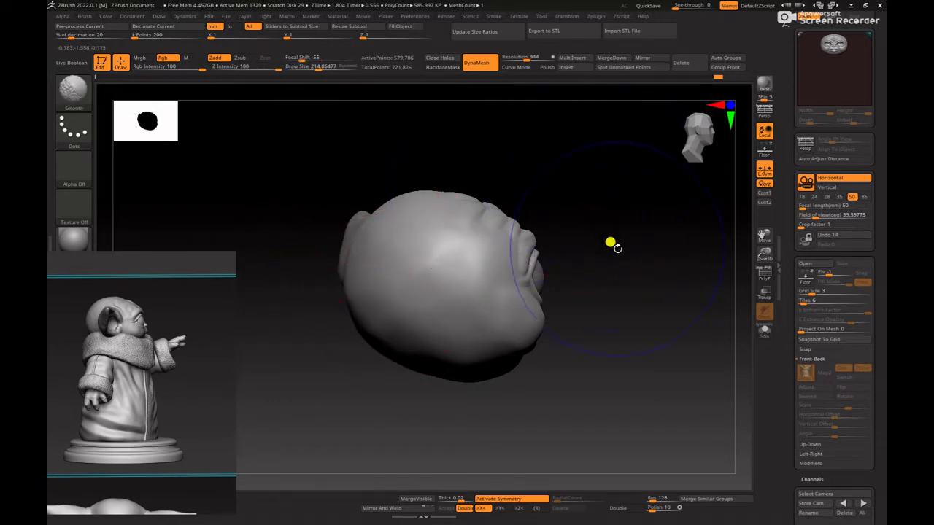
shift+drag(617, 249, 622, 255)
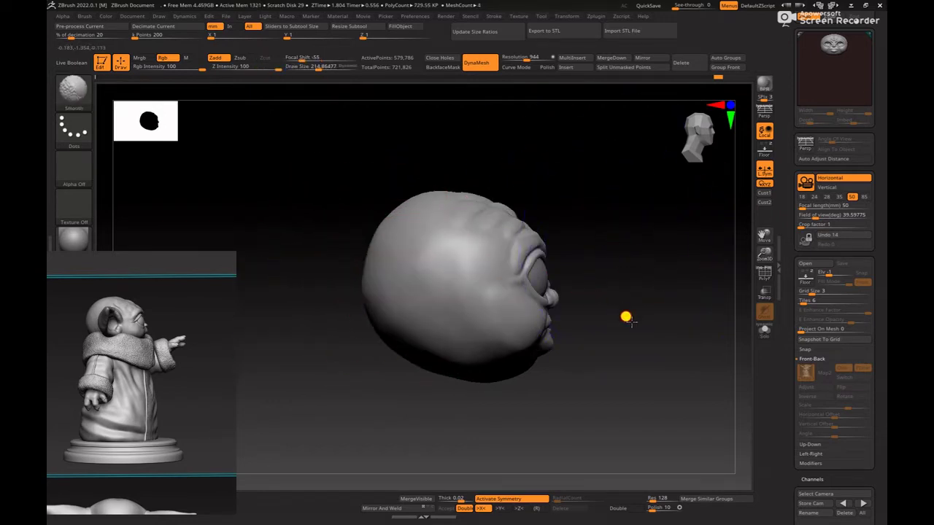
mouse_move(619, 298)
alt+mouse_down()
mouse_move(607, 305)
mouse_move(587, 274)
alt+mouse_up()
drag(365, 206, 358, 202)
key(space)
drag(402, 166, 418, 177)
drag(361, 198, 349, 202)
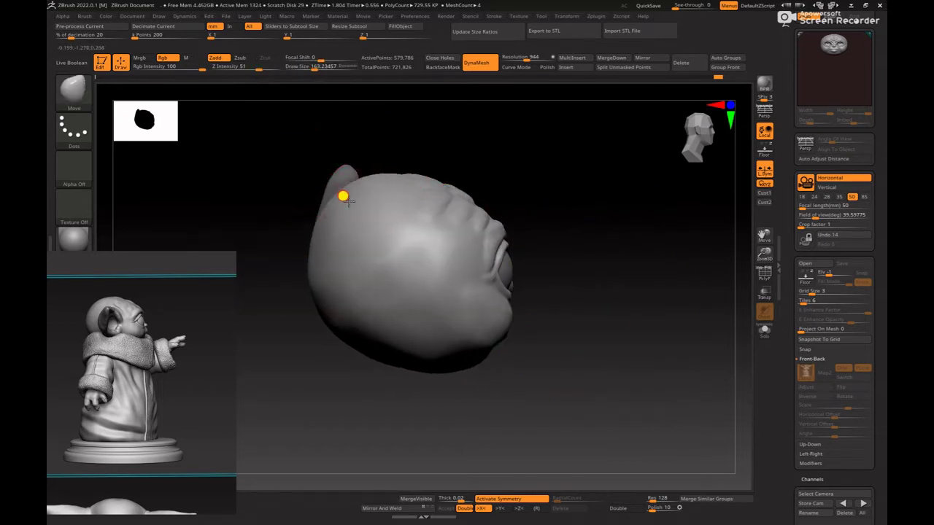
drag(577, 175, 769, 341)
- Leave ZBrush for the desktop, refresh it, close the µTorrent window, and return to ZBrush
click(850, 6)
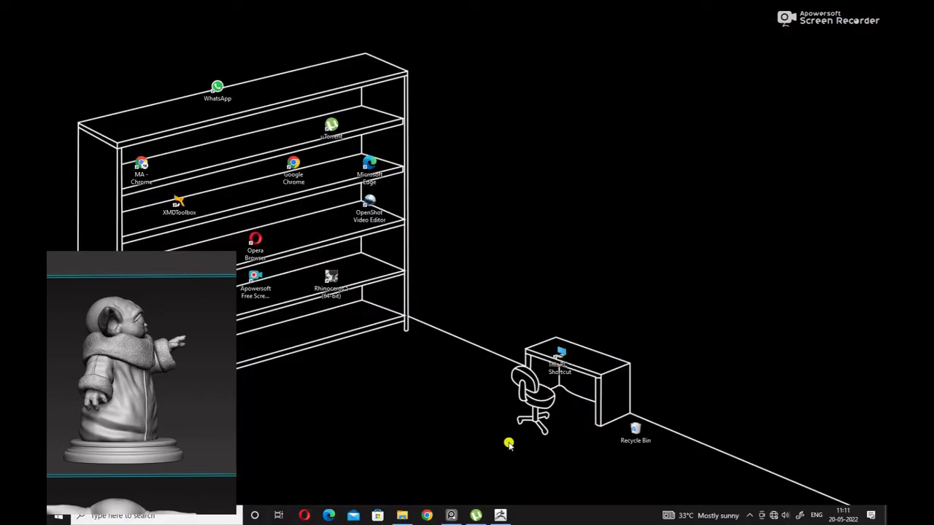
key(F5)
key(F5)
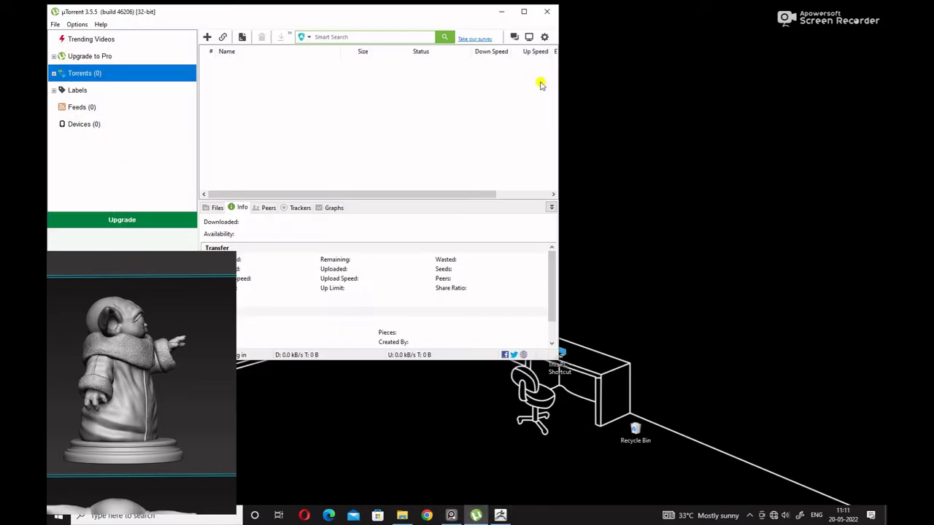
click(546, 13)
click(476, 513)
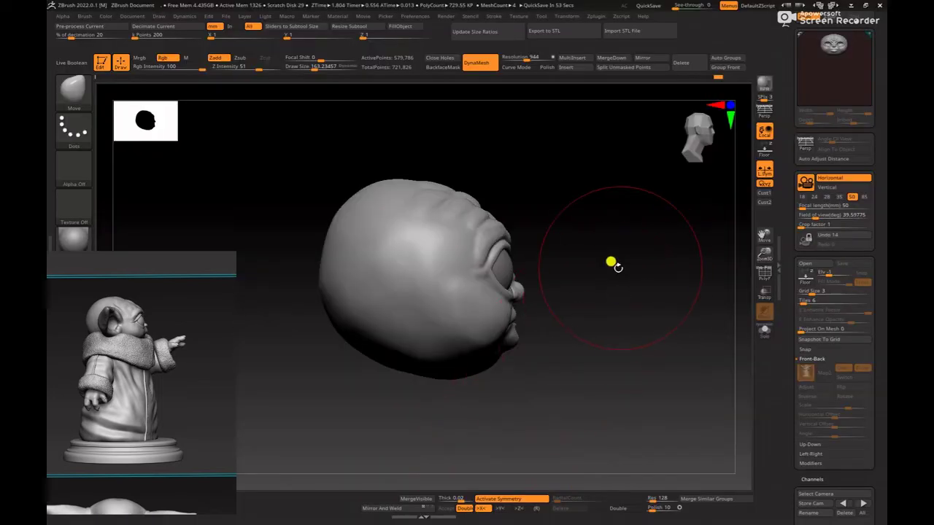
- Even out the back of the head with ClayBuildup and Smooth at a draw size of about 163
mouse_move(603, 269)
mouse_down()
mouse_move(620, 264)
mouse_move(680, 286)
mouse_move(621, 287)
mouse_move(765, 253)
mouse_up()
key(b)
key(c)
key(b)
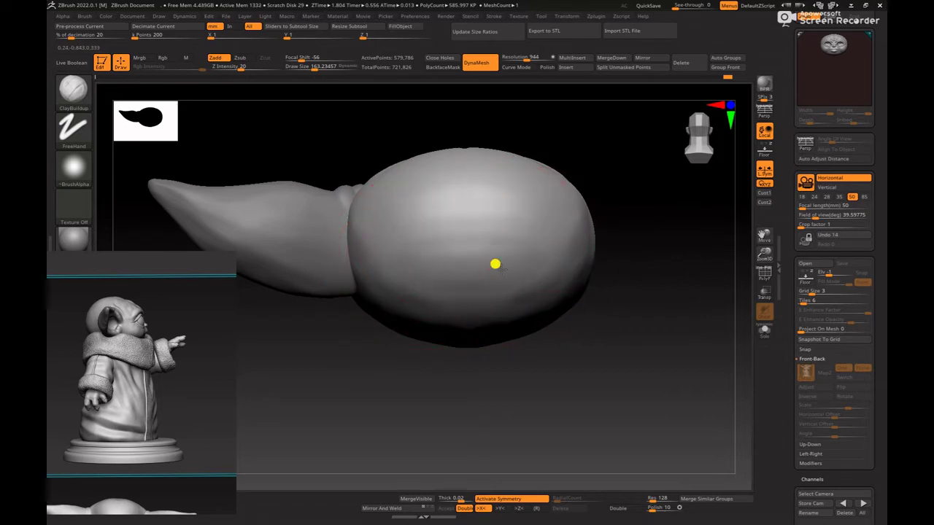
shift+drag(536, 225, 461, 265)
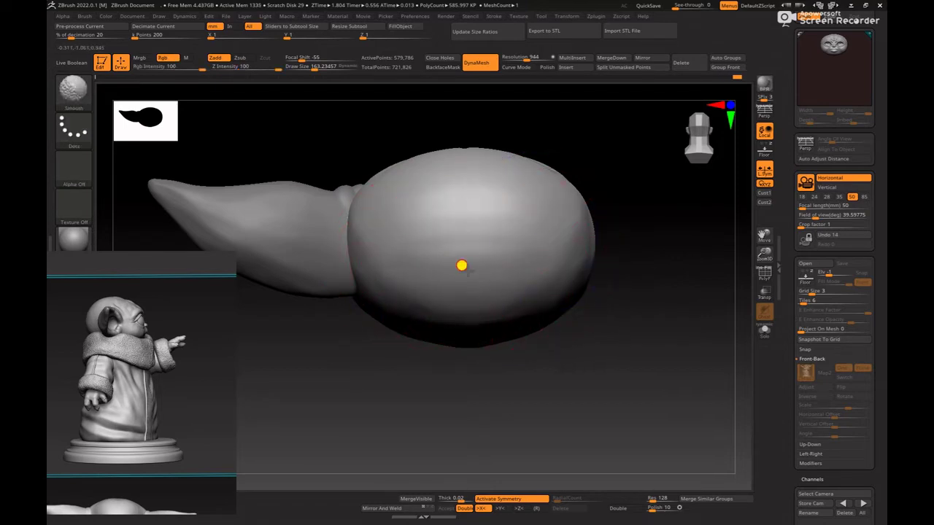
mouse_move(682, 372)
shift+mouse_down()
mouse_move(609, 382)
mouse_move(501, 417)
mouse_move(422, 414)
mouse_move(418, 242)
shift+mouse_up()
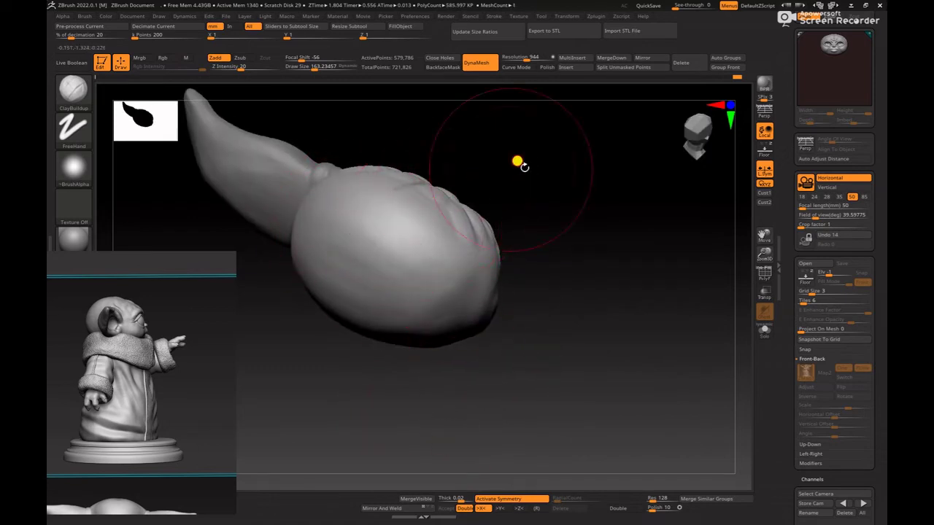
- Build up the crown and back of the skull with ClayBuildup at a draw size of about 163, and smooth the surface
drag(518, 162, 482, 175)
drag(394, 246, 415, 256)
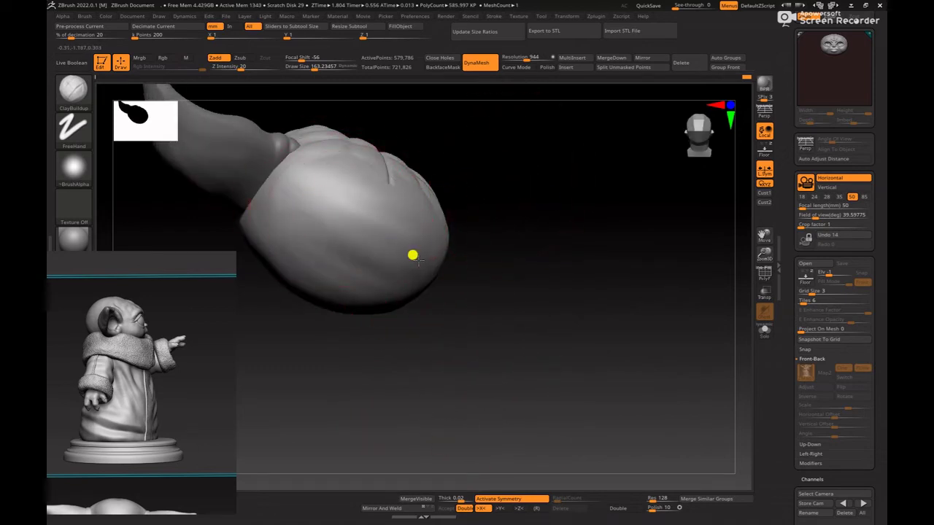
mouse_move(300, 237)
mouse_down()
mouse_move(379, 312)
mouse_move(467, 255)
mouse_up()
drag(327, 222, 365, 266)
drag(582, 199, 433, 203)
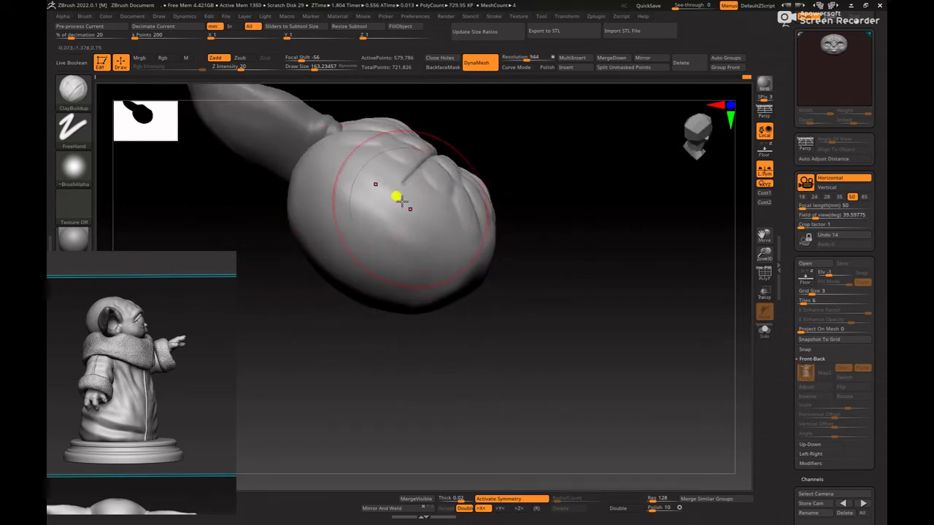
drag(403, 237, 332, 205)
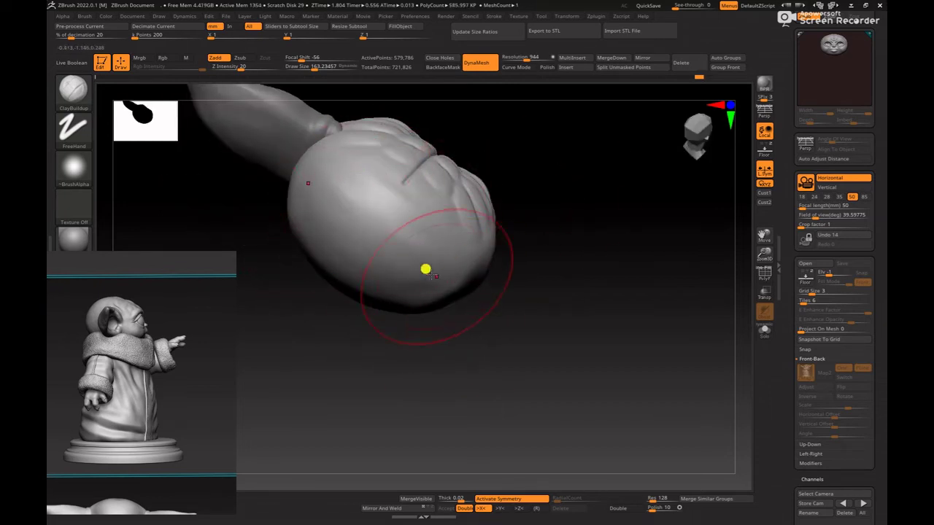
key(shift)
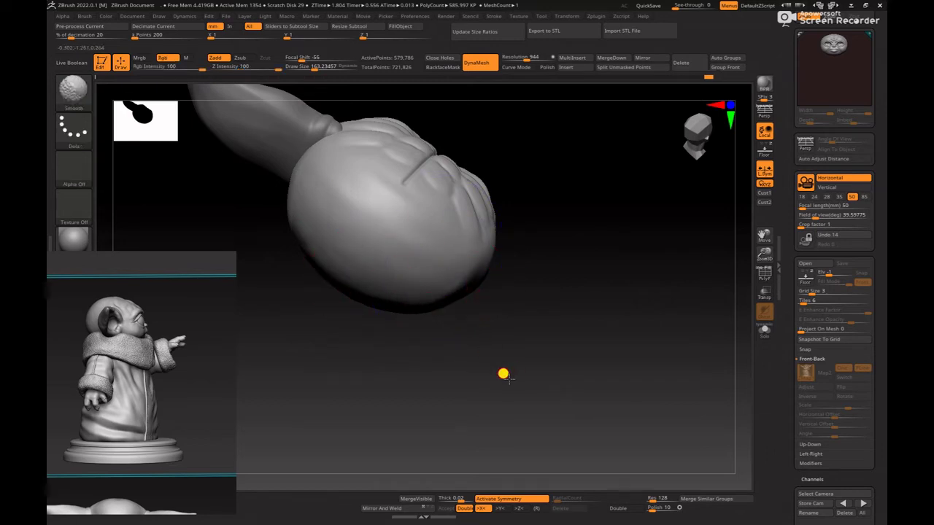
mouse_move(509, 379)
shift+mouse_down()
mouse_move(591, 364)
mouse_move(618, 310)
mouse_move(588, 337)
mouse_move(552, 269)
mouse_move(685, 318)
mouse_move(661, 224)
mouse_move(618, 263)
mouse_move(689, 312)
mouse_move(541, 266)
mouse_move(671, 210)
mouse_move(676, 218)
mouse_move(546, 255)
shift+mouse_up()
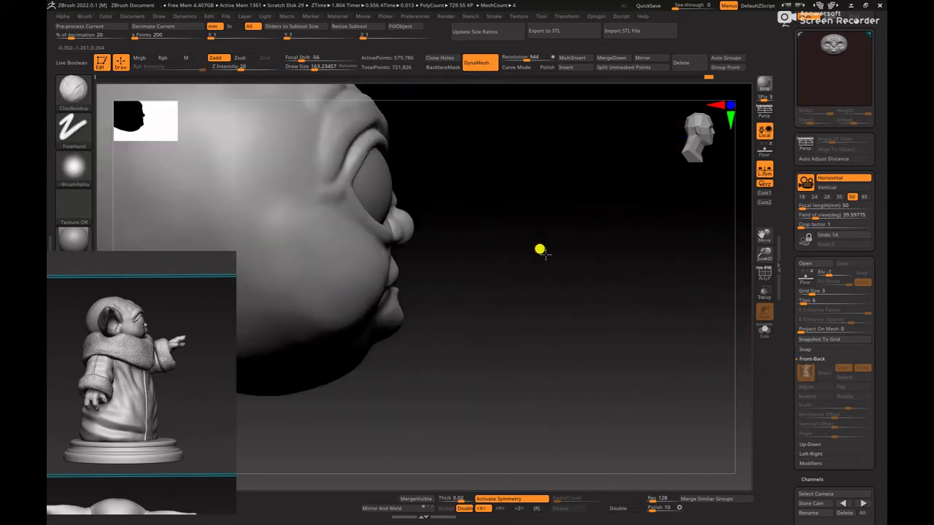
- Reshape the nose in the side profile with the Move brush at a draw size of about 87
key(b)
click(567, 240)
key(space)
drag(457, 252, 449, 252)
alt+drag(492, 275, 555, 267)
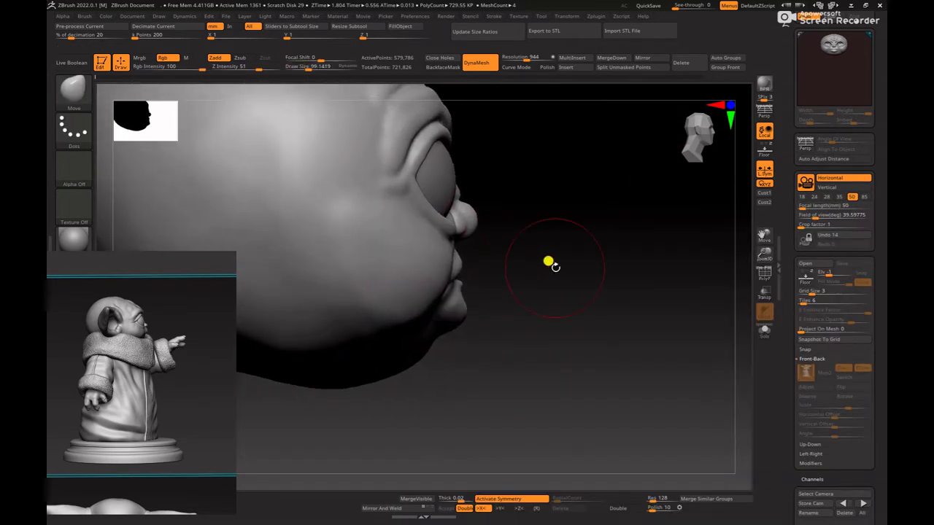
alt+drag(516, 238, 547, 265)
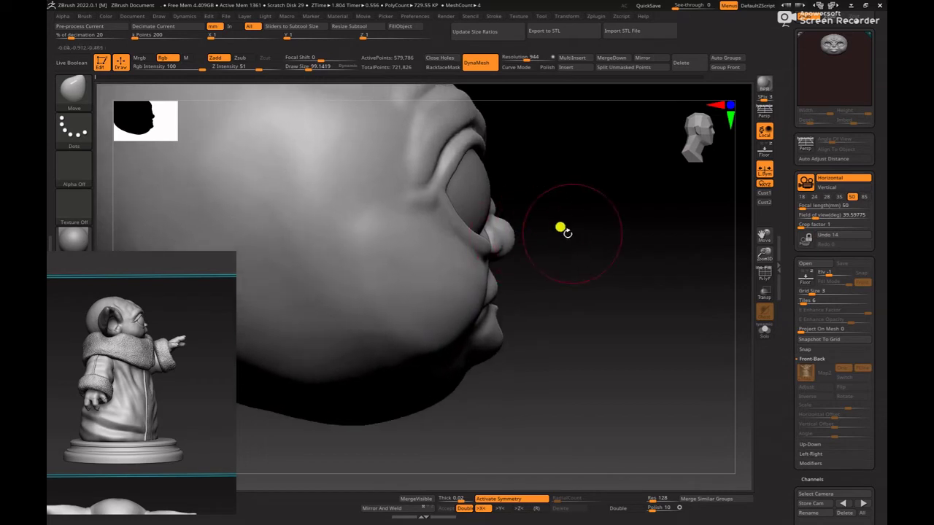
alt+drag(599, 246, 624, 317)
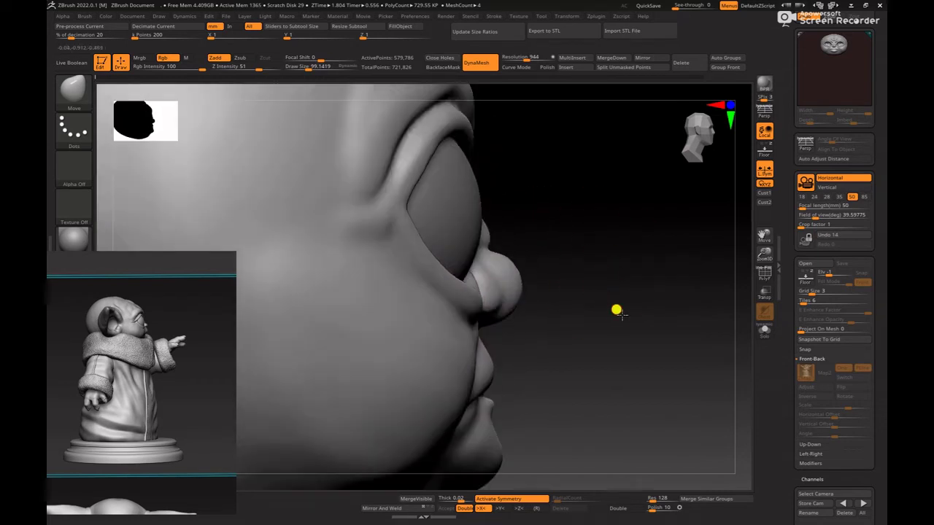
key(space)
drag(507, 287, 506, 283)
key(space)
key(space)
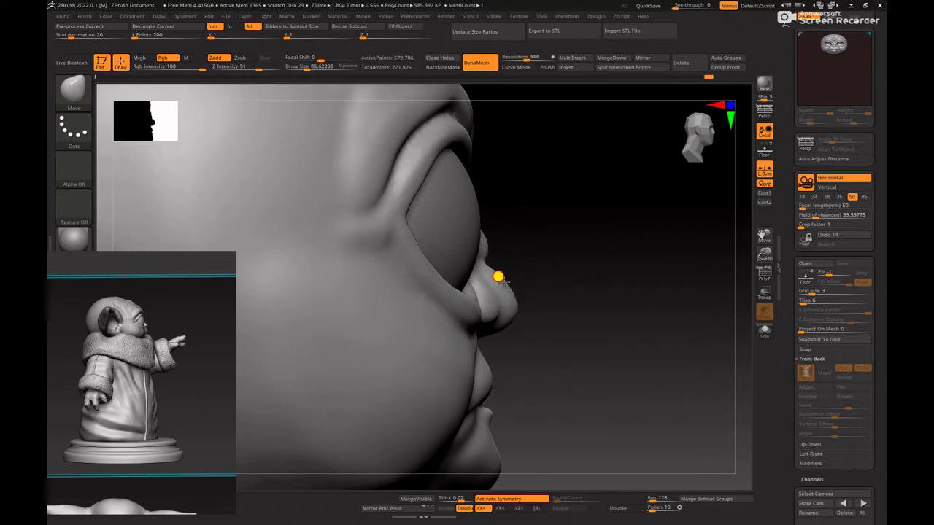
- Push the lower lip and chin back in the side profile with the Move brush at a draw size of about 151
mouse_move(624, 325)
alt+mouse_down()
mouse_move(621, 290)
mouse_move(586, 286)
mouse_move(599, 257)
mouse_move(612, 296)
mouse_move(578, 283)
mouse_move(520, 294)
alt+mouse_up()
key(space)
drag(452, 273, 459, 273)
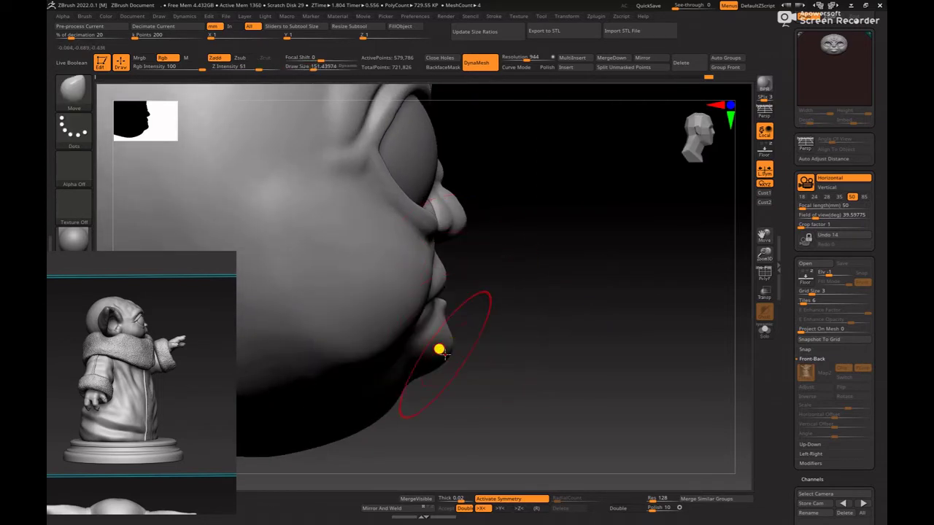
drag(446, 354, 433, 356)
mouse_move(502, 326)
mouse_down()
mouse_move(492, 331)
mouse_move(461, 290)
mouse_move(426, 273)
mouse_up()
- Lasso-mask the upper lip from the front and invert the mask so only the lip stays editable
key(space)
drag(624, 316, 569, 316)
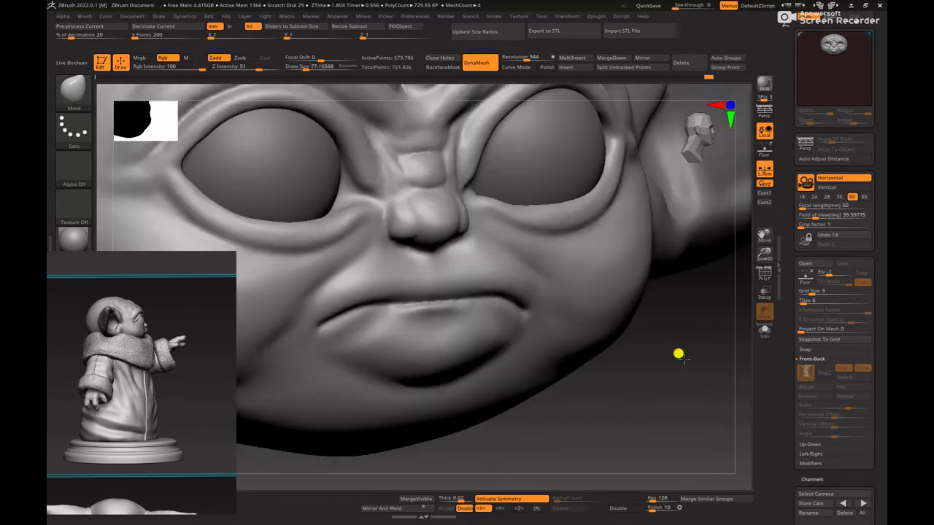
shift+drag(685, 358, 657, 356)
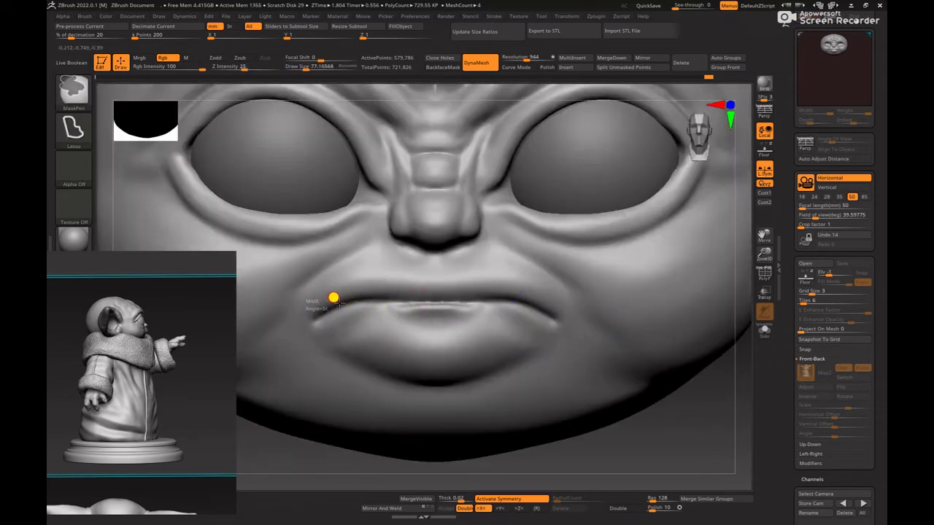
ctrl+drag(461, 303, 230, 277)
ctrl+click(711, 431)
shift+drag(711, 406, 737, 405)
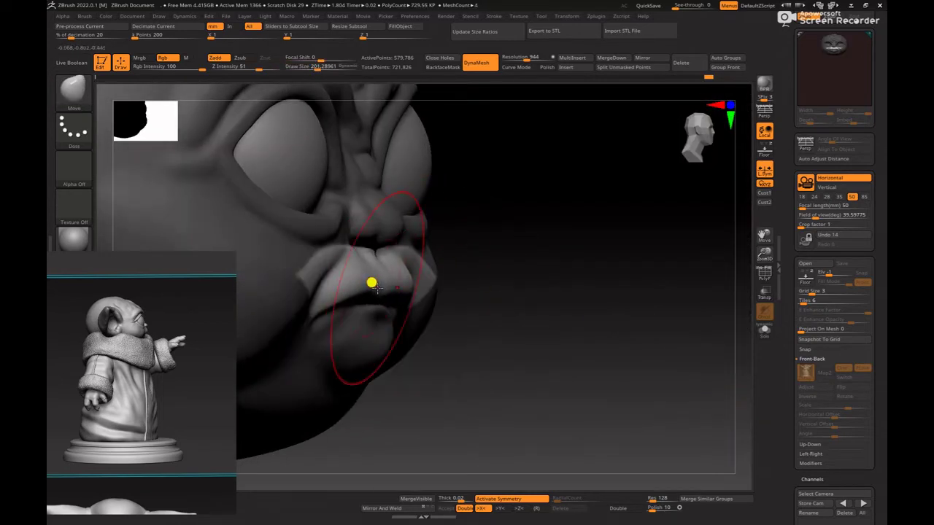
- Adjust the projection of the unmasked upper lip with the Move brush, starting at a draw size of about 201
drag(361, 289, 372, 290)
shift+drag(558, 305, 592, 304)
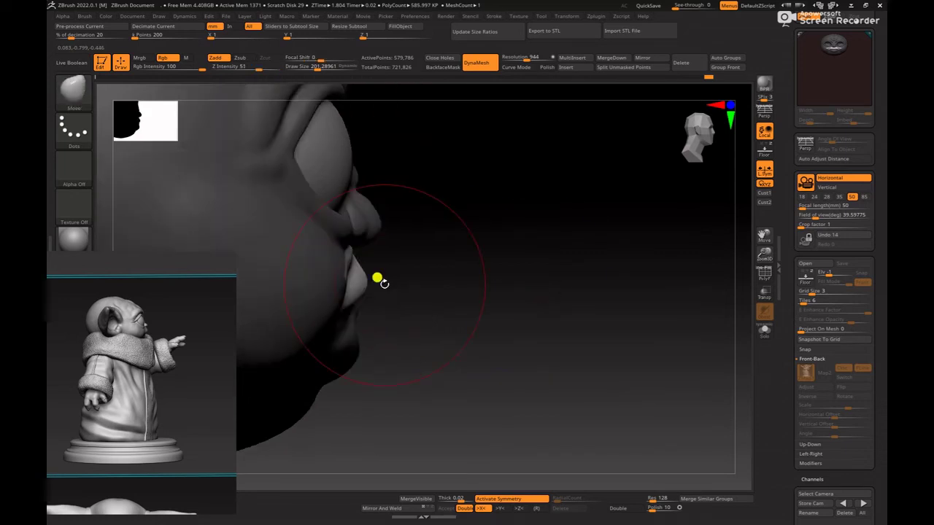
key(space)
mouse_move(384, 283)
mouse_down()
mouse_move(367, 284)
mouse_move(379, 262)
mouse_up()
mouse_move(592, 283)
shift+mouse_down()
mouse_move(662, 312)
mouse_move(638, 326)
mouse_move(540, 340)
shift+mouse_up()
- Set the draw size to about 119, clear the mask, and remesh the head with DynaMesh at resolution 944
key(space)
drag(464, 256, 460, 255)
ctrl+drag(683, 433, 710, 418)
alt+drag(668, 390, 538, 373)
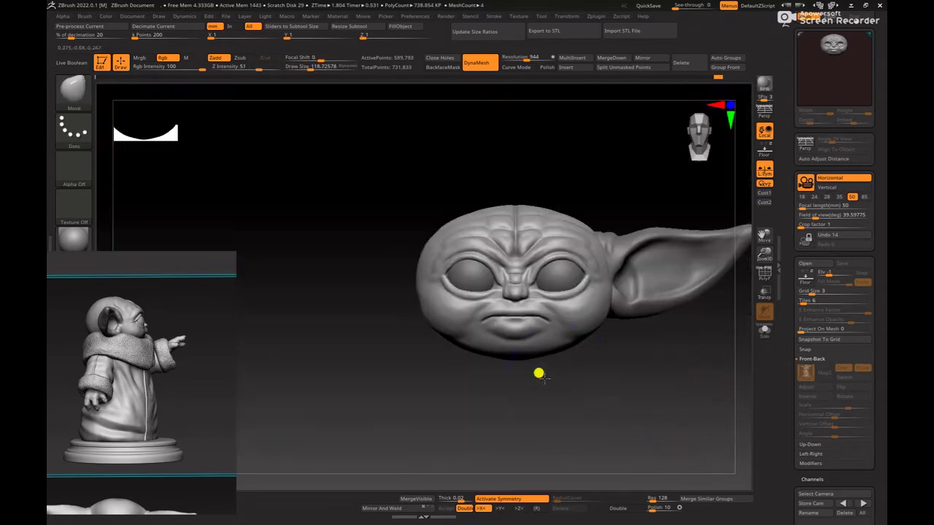
- Make the ear the active subtool, and open its Mirror options and cancel them
alt+drag(617, 396, 475, 359)
mouse_move(505, 333)
alt+mouse_down()
mouse_move(476, 360)
mouse_move(552, 388)
mouse_move(535, 343)
alt+mouse_up()
alt+click(530, 277)
alt+drag(642, 282, 655, 321)
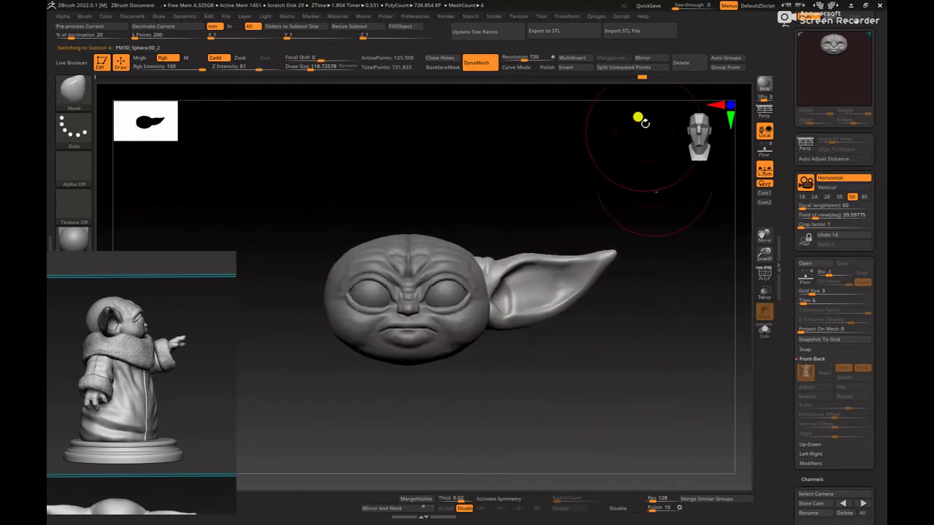
click(644, 57)
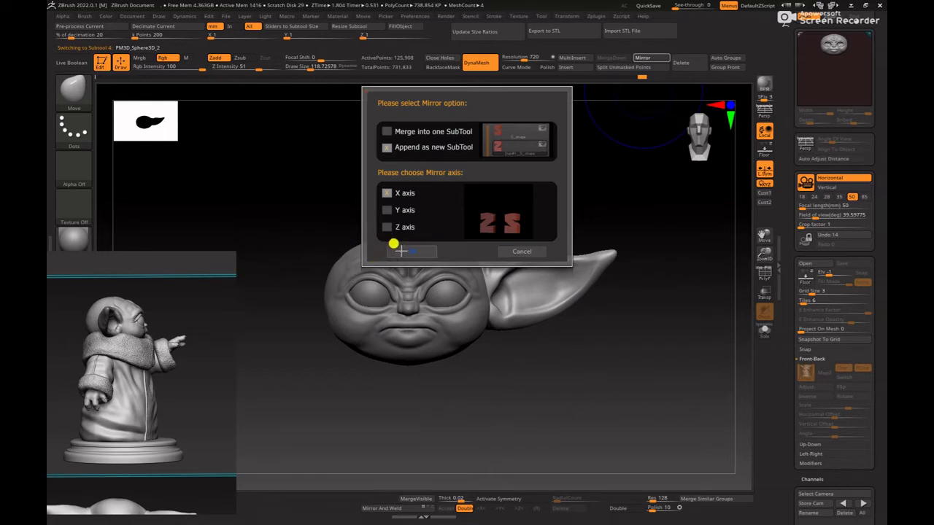
click(522, 251)
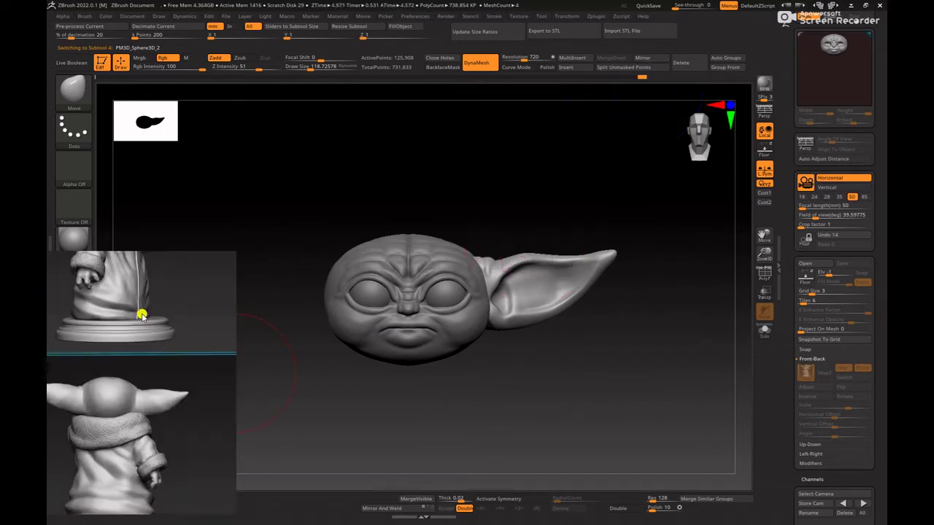
- Show the rear-view reference and adjust the ear base from behind with the Move brush at a draw size of about 114
mouse_move(617, 399)
mouse_down()
mouse_move(510, 395)
mouse_move(514, 387)
mouse_move(454, 398)
mouse_move(430, 388)
mouse_move(439, 390)
mouse_up()
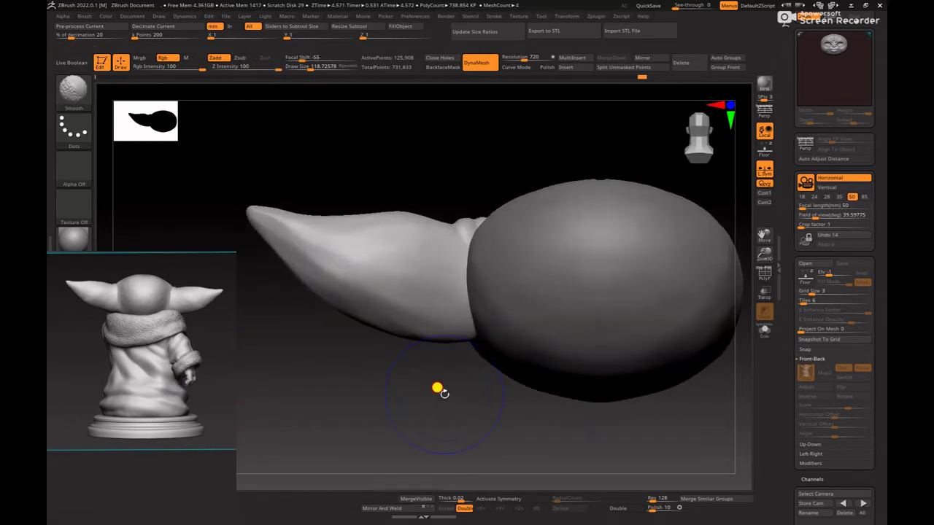
key(b)
key(m)
key(v)
key(space)
drag(450, 298, 452, 328)
key(space)
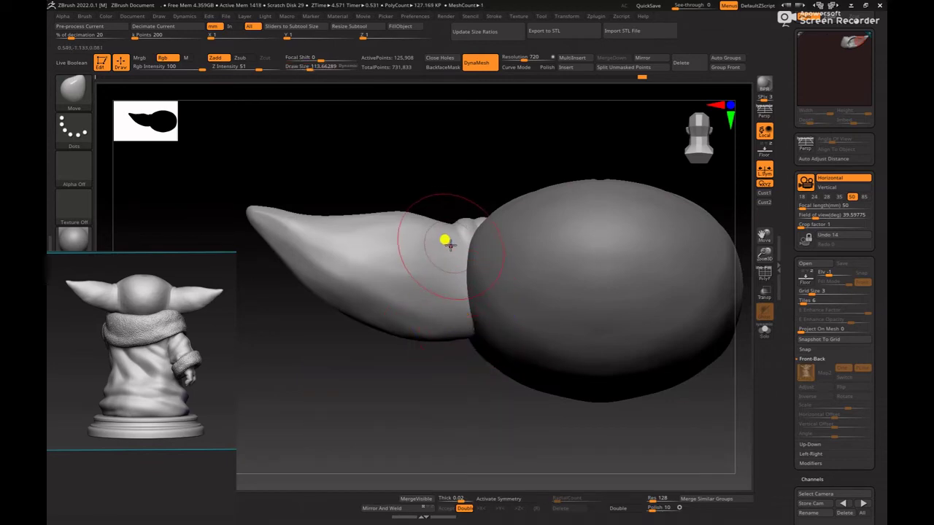
- Select the head and build up its side behind the ear with ClayBuildup at a draw size of about 175
alt+drag(514, 177, 449, 232)
alt+click(451, 288)
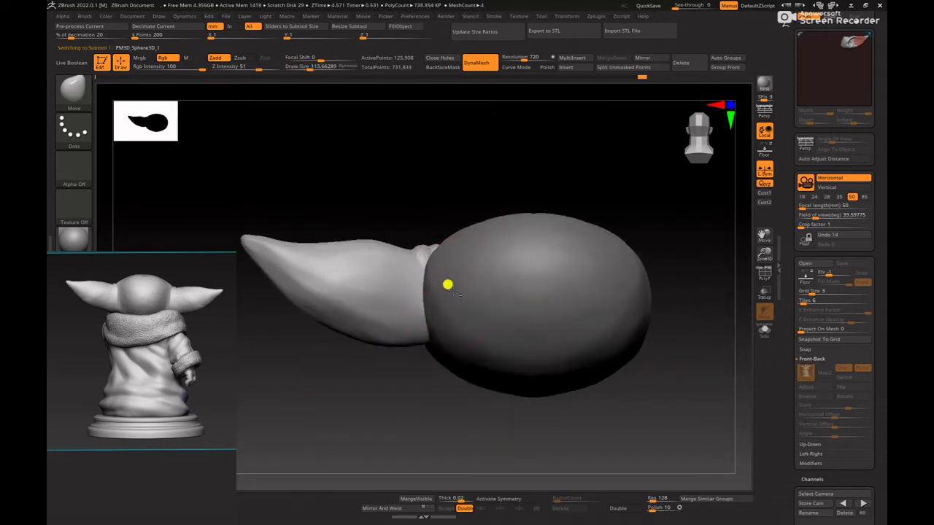
key(b)
key(c)
key(b)
key(space)
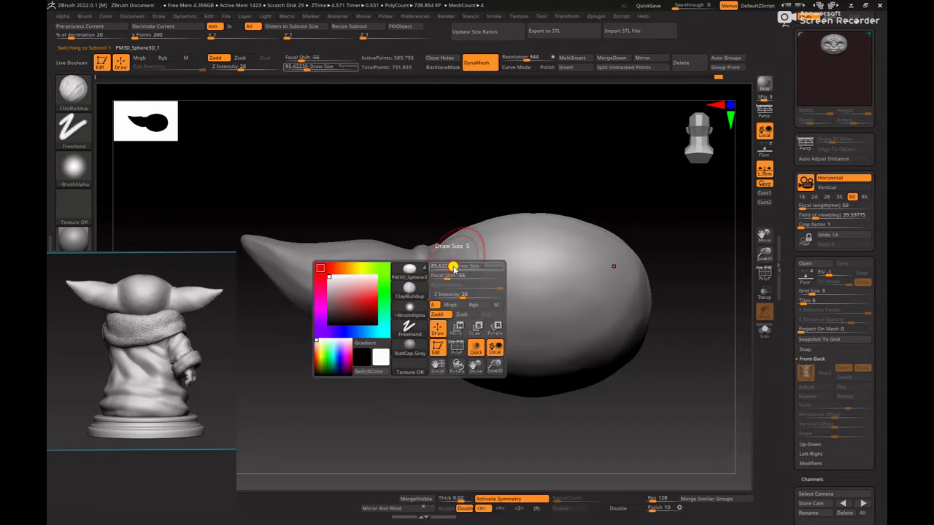
drag(454, 272, 433, 301)
key(space)
drag(418, 273, 429, 264)
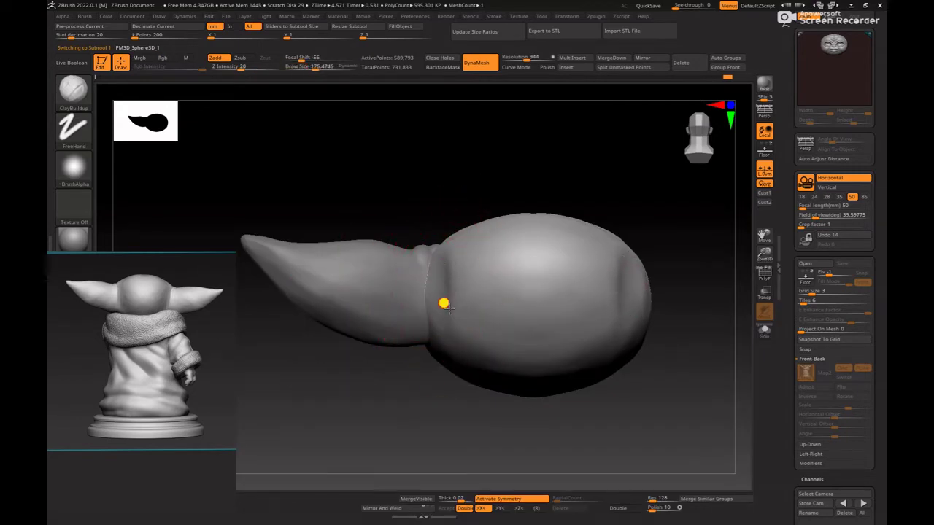
shift+drag(580, 174, 568, 197)
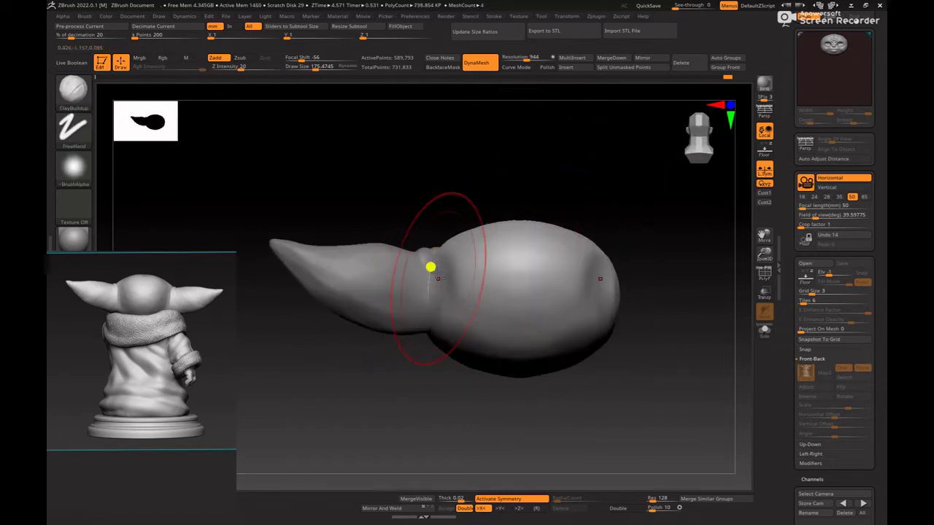
- Refine the transition between skull and ear base from behind with ClayBuildup, reducing the draw size to about 140
drag(437, 292, 440, 274)
drag(493, 195, 470, 198)
key(space)
drag(480, 222, 476, 221)
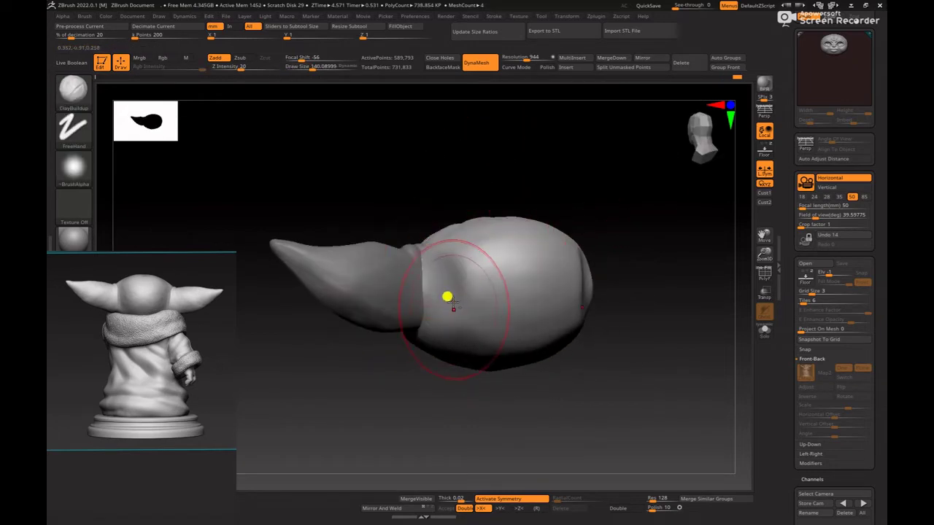
shift+drag(612, 219, 640, 220)
alt+drag(663, 257, 637, 207)
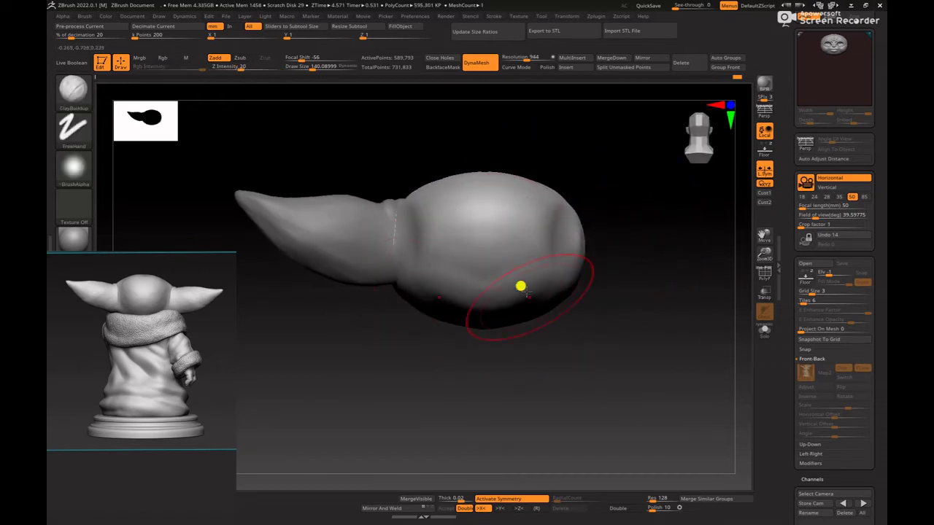
- Shape and smooth the lower back of the skull with ClayBuildup and Smooth at a draw size of about 140
shift+drag(633, 355, 541, 394)
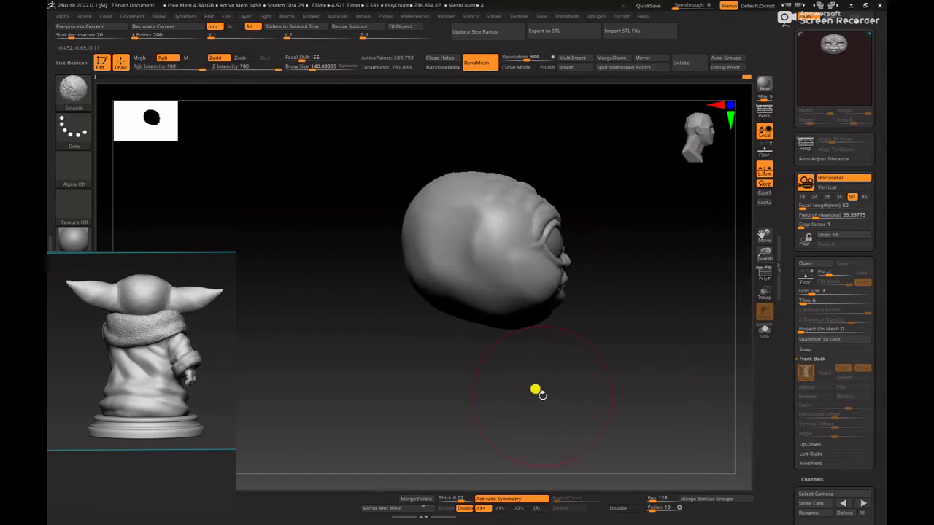
shift+drag(419, 267, 397, 249)
mouse_move(390, 313)
shift+mouse_down()
mouse_move(452, 357)
mouse_move(435, 319)
shift+mouse_up()
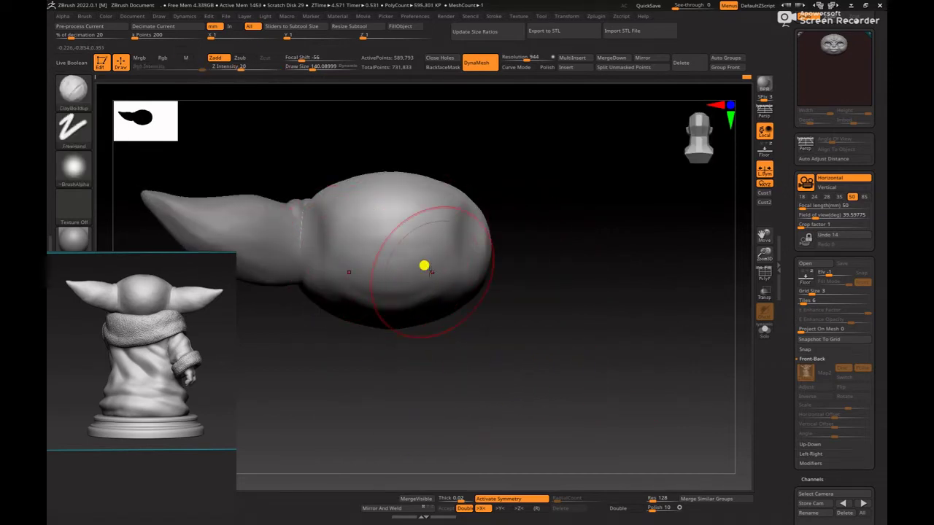
shift+drag(392, 273, 355, 266)
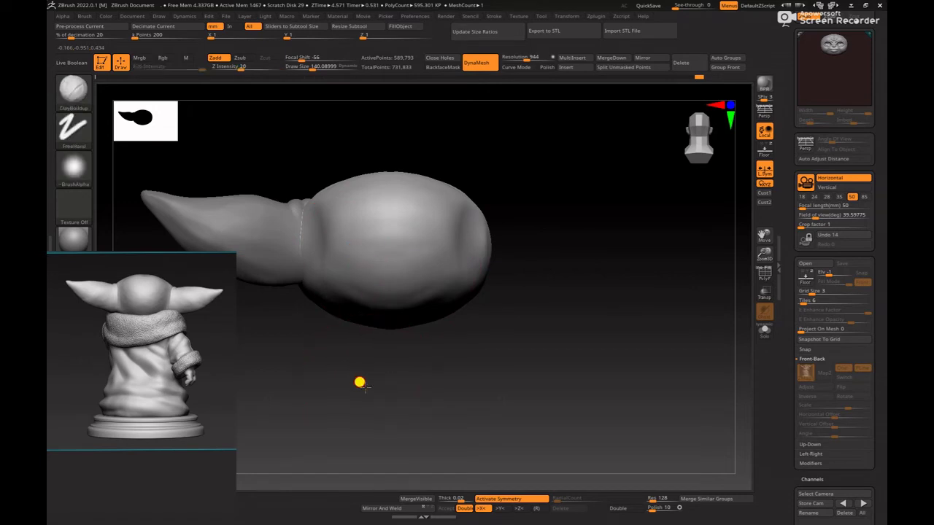
- Add clay strokes on the head along the join behind the ear with ClayBuildup at a draw size of about 140
drag(364, 388, 324, 310)
drag(330, 362, 398, 363)
mouse_move(316, 227)
mouse_down()
mouse_move(322, 258)
mouse_move(303, 213)
mouse_up()
drag(322, 283, 313, 224)
mouse_move(453, 414)
shift+mouse_down()
mouse_move(464, 411)
mouse_move(455, 394)
mouse_move(387, 401)
mouse_move(486, 373)
mouse_move(431, 371)
mouse_move(519, 350)
mouse_move(492, 359)
mouse_move(584, 391)
mouse_move(590, 365)
mouse_move(457, 407)
shift+mouse_up()
- Bring the front-view reference into sight and make the ear the active subtool
middle_drag(180, 383, 90, 497)
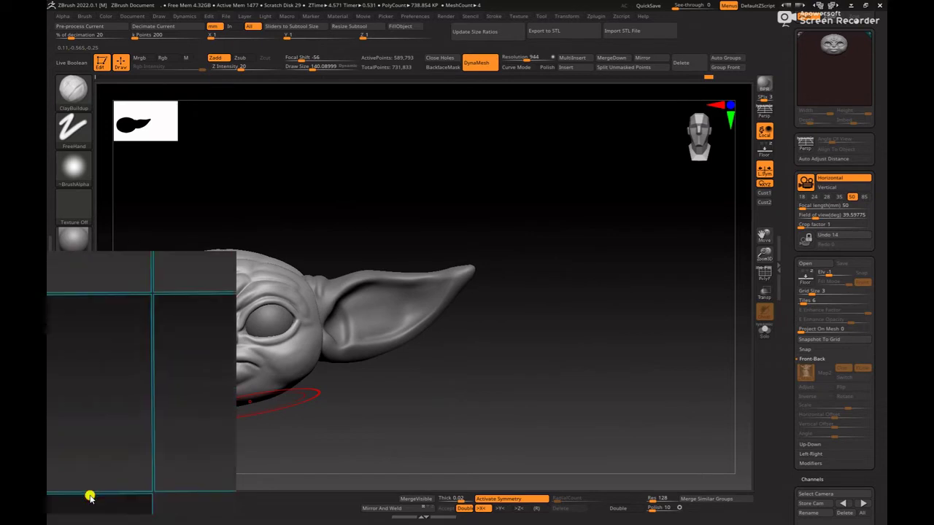
middle_drag(219, 409, 187, 405)
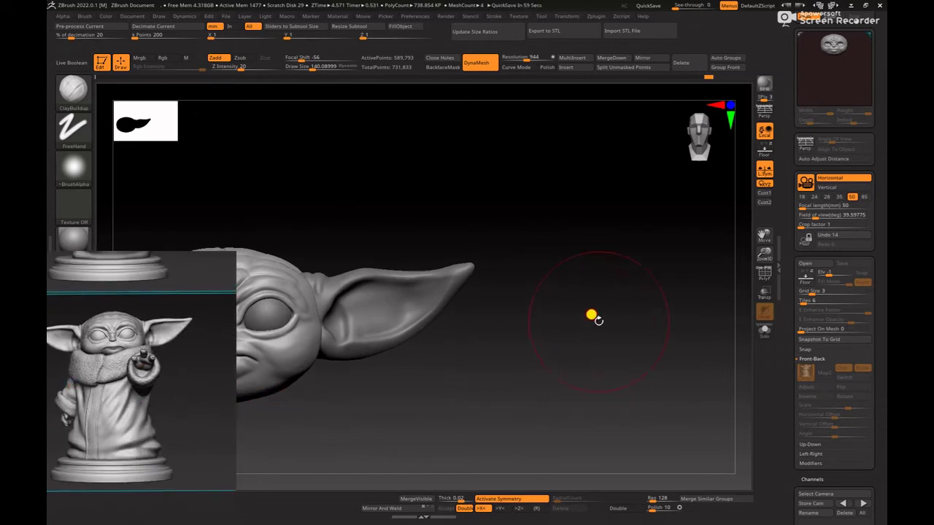
alt+drag(593, 316, 606, 388)
alt+click(468, 317)
alt+drag(613, 298, 618, 247)
mouse_move(618, 247)
mouse_down()
mouse_move(612, 349)
mouse_move(605, 343)
mouse_up()
- Sculpt the inner surface of the ear toward its tip with ClayBuildup, reducing the draw size to about 45, and smooth it
key(b)
key(b)
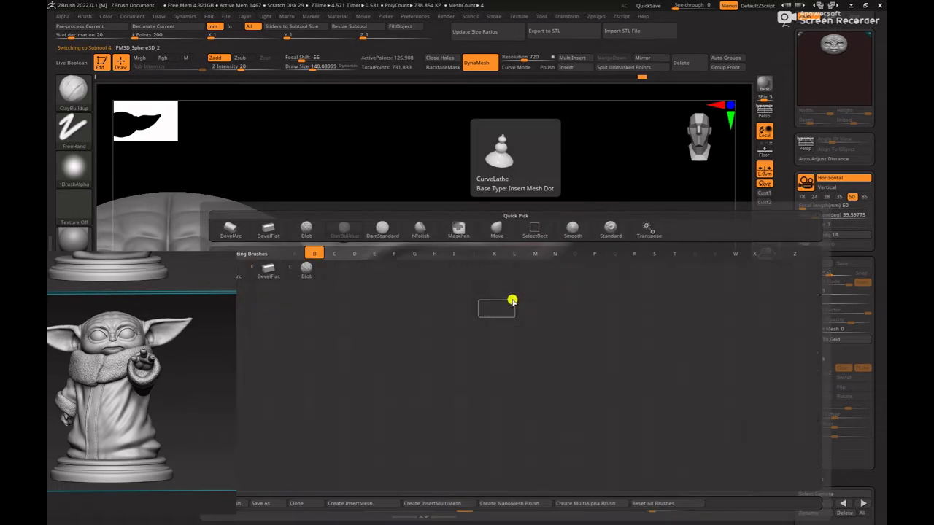
key(b)
key(c)
key(b)
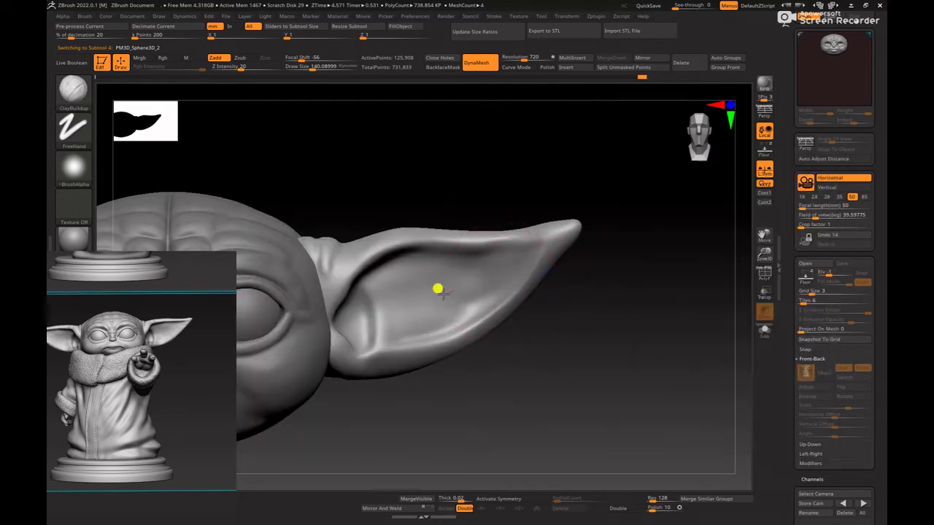
mouse_move(495, 293)
mouse_down()
mouse_move(483, 272)
mouse_move(515, 253)
mouse_up()
key(space)
key(space)
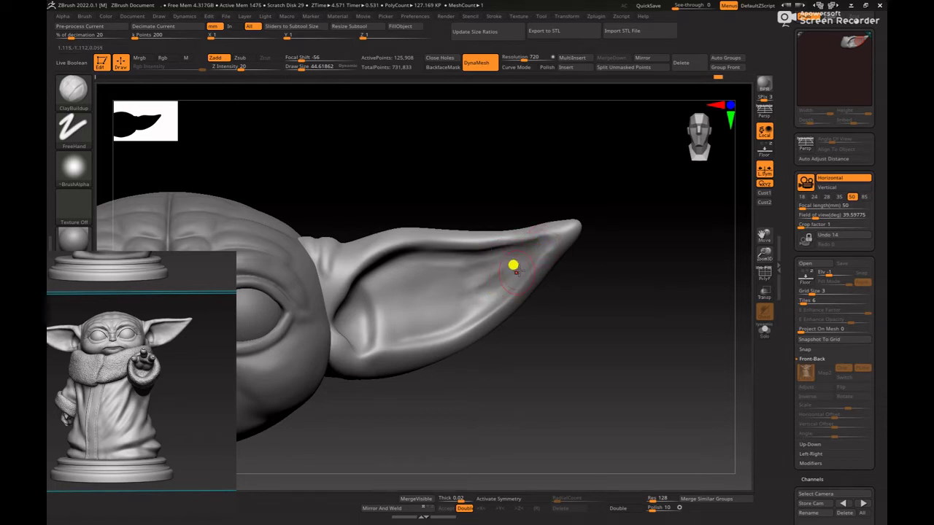
key(shift)
mouse_move(561, 329)
mouse_down()
mouse_move(620, 327)
mouse_move(595, 329)
mouse_up()
- Shape the curved inner fold near the base of the ear with ClayBuildup at a draw size of about 62
right_drag(496, 330, 444, 268)
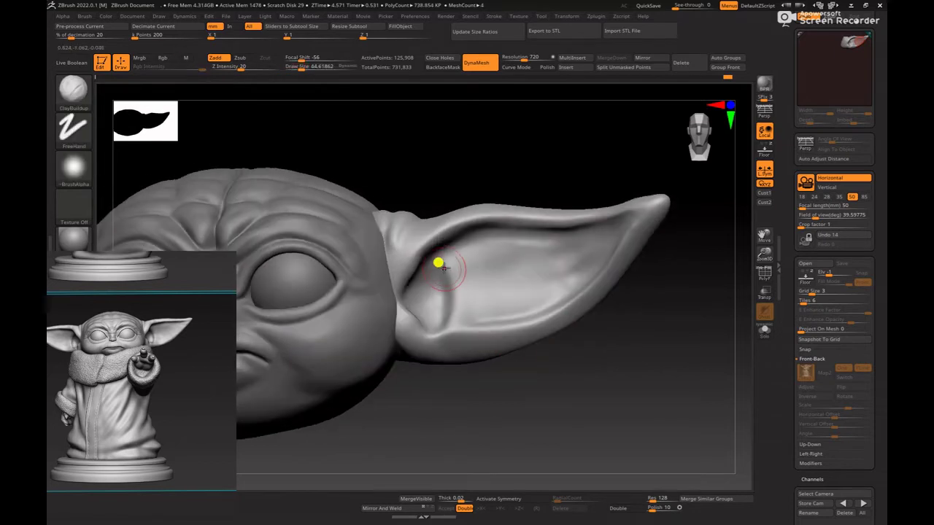
drag(487, 410, 513, 413)
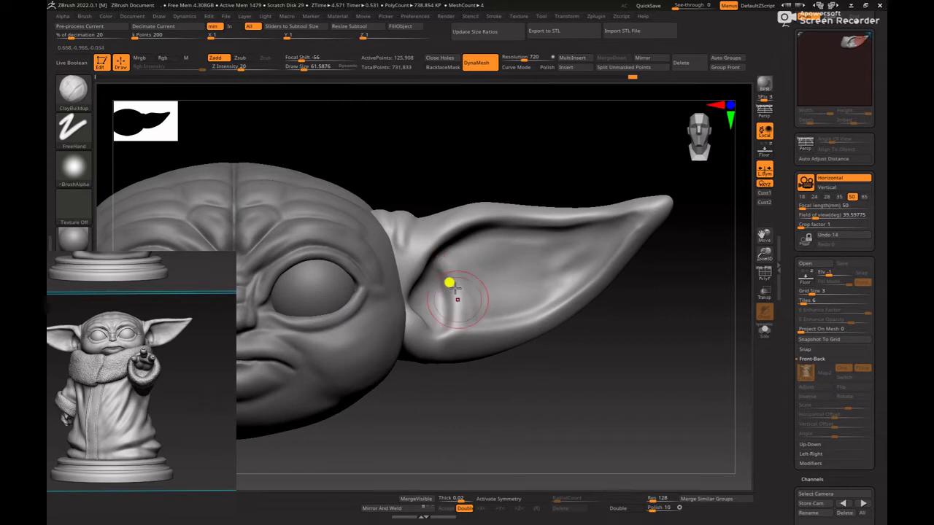
drag(455, 289, 448, 300)
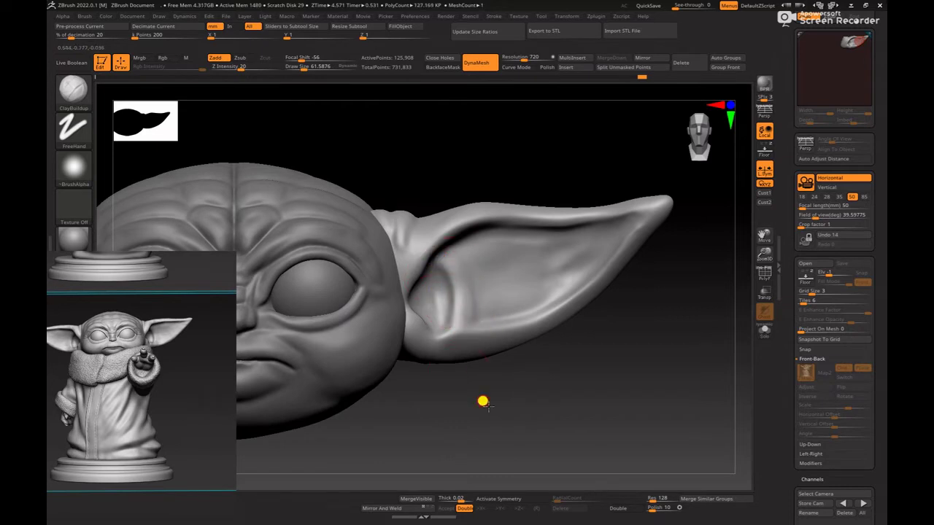
drag(483, 401, 448, 396)
- Deepen the hollow inside the inner ear fold and carve the ear canal with ClayBuildup at a draw size of about 45
key(space)
key(space)
click(433, 271)
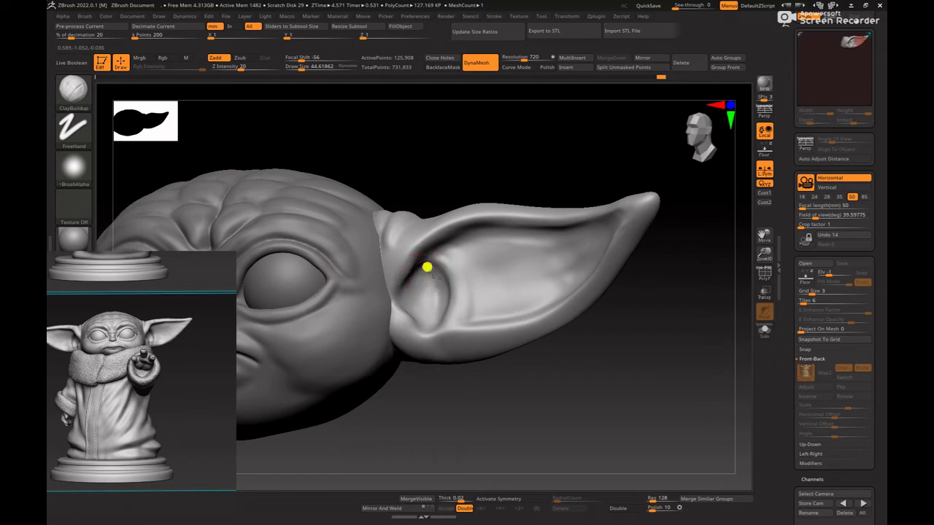
drag(508, 170, 482, 184)
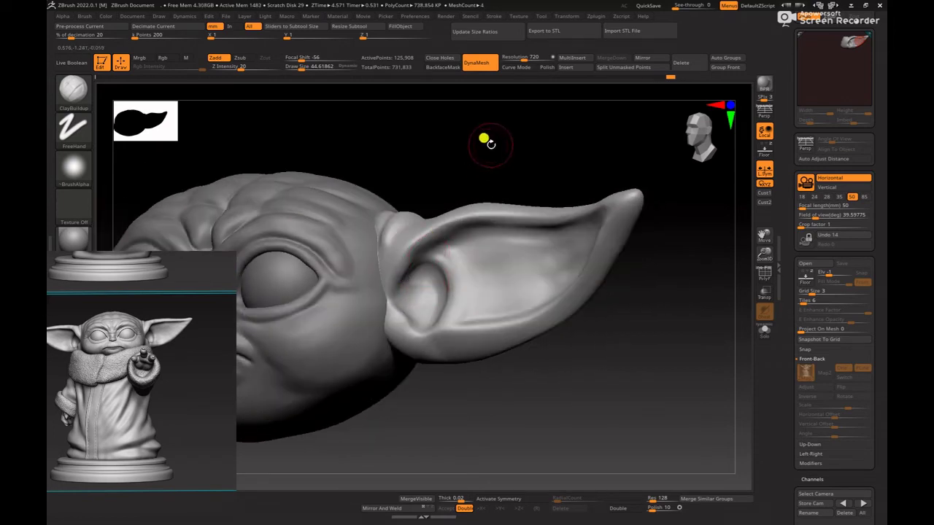
drag(487, 142, 408, 294)
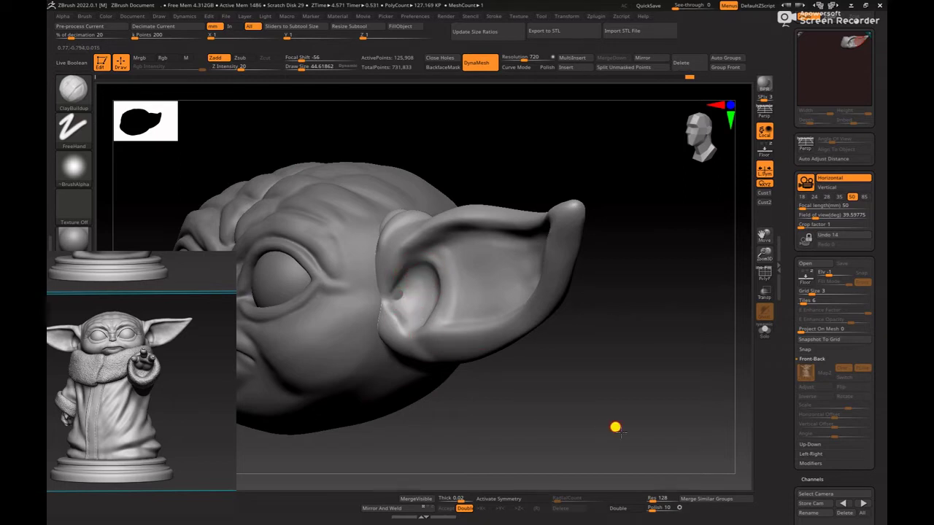
- Smooth the inner ear fold and the area around the earlobe at the base of the ear
mouse_move(615, 427)
mouse_down()
mouse_move(650, 386)
mouse_move(469, 370)
mouse_move(470, 331)
mouse_move(529, 373)
mouse_move(509, 398)
mouse_up()
mouse_move(452, 311)
shift+mouse_down()
mouse_move(418, 276)
mouse_move(429, 290)
shift+mouse_up()
alt+drag(444, 394, 431, 419)
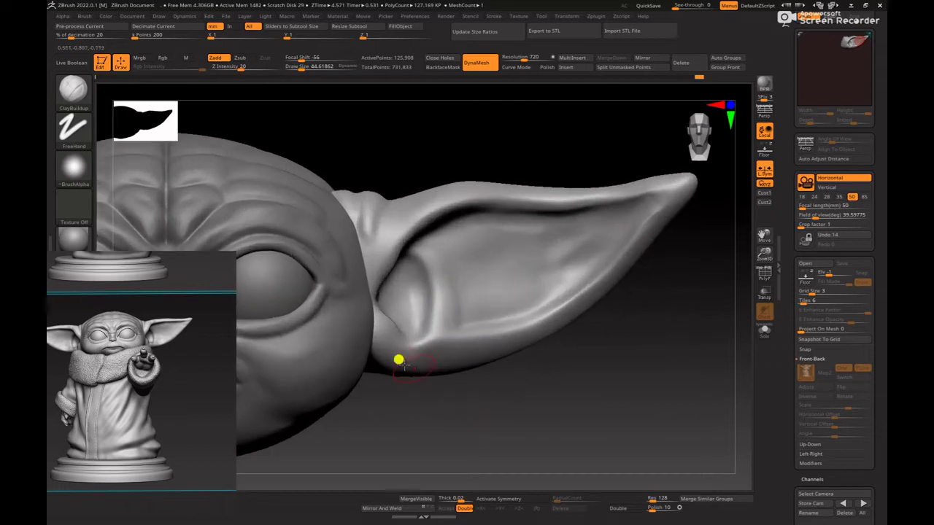
mouse_move(395, 352)
shift+mouse_down()
mouse_move(394, 343)
mouse_move(421, 342)
shift+mouse_up()
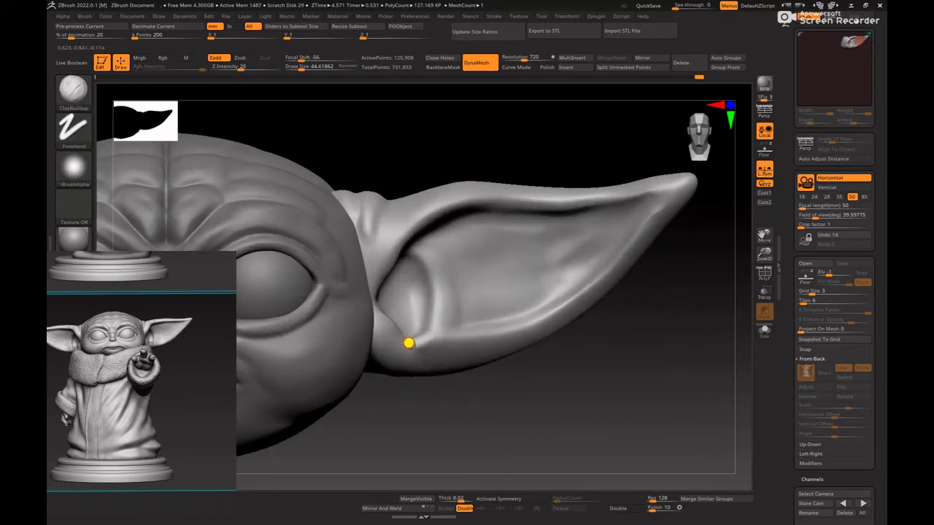
mouse_move(439, 342)
shift+mouse_down()
mouse_move(409, 341)
mouse_move(403, 324)
shift+mouse_up()
key(b)
key(m)
key(v)
key(s)
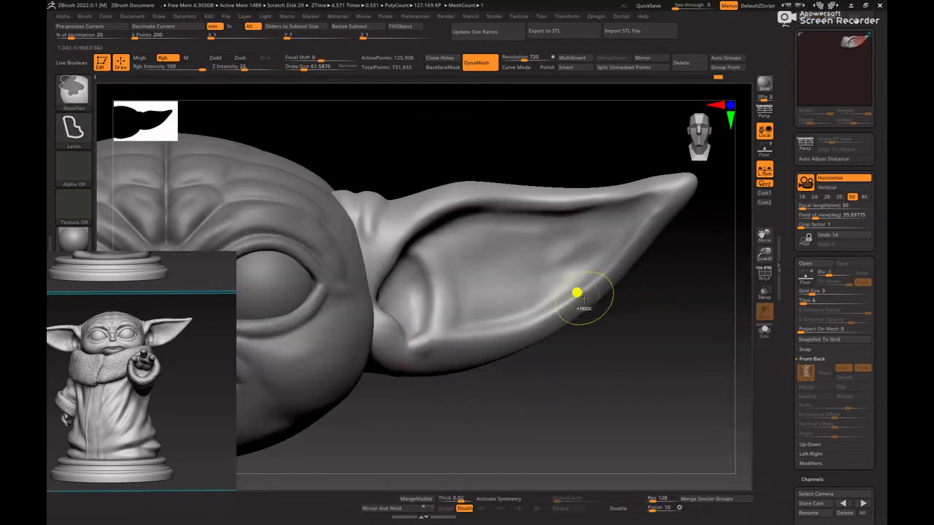
key(ctrl+F7)
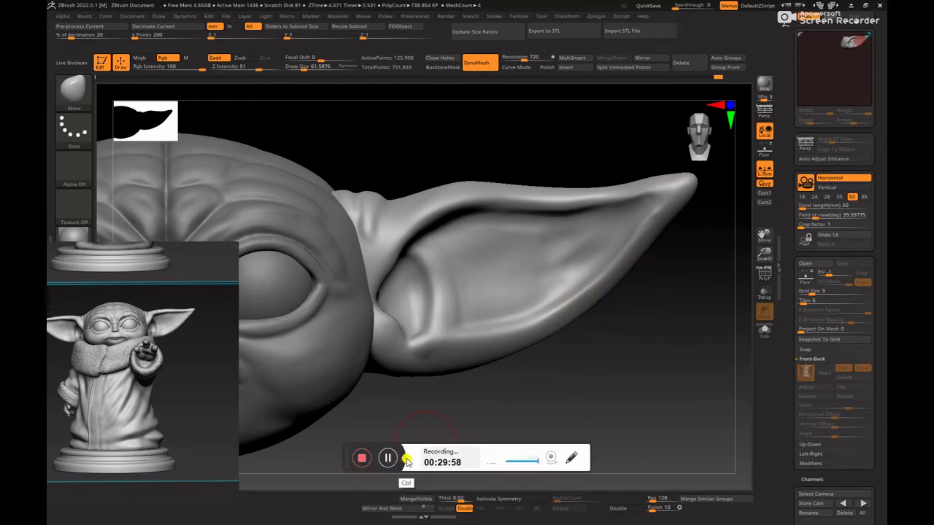
- Extend the crease beneath the ear's upper rim toward the tip with ClayBuildup at a draw size of about 33
mouse_move(615, 379)
alt+mouse_down()
mouse_move(500, 350)
mouse_move(495, 358)
mouse_move(505, 382)
mouse_move(557, 402)
mouse_move(528, 383)
mouse_move(528, 358)
mouse_move(582, 282)
alt+mouse_up()
key(b)
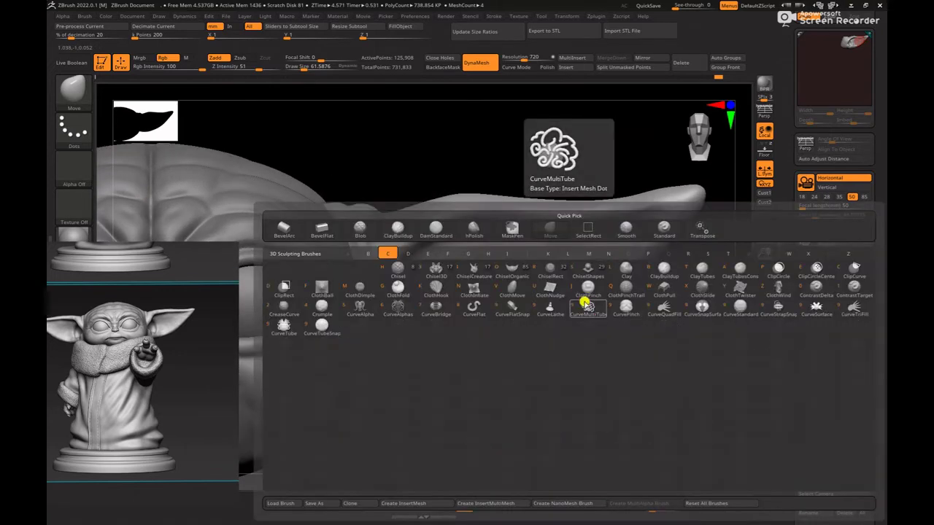
key(b)
key(space)
key(space)
key(space)
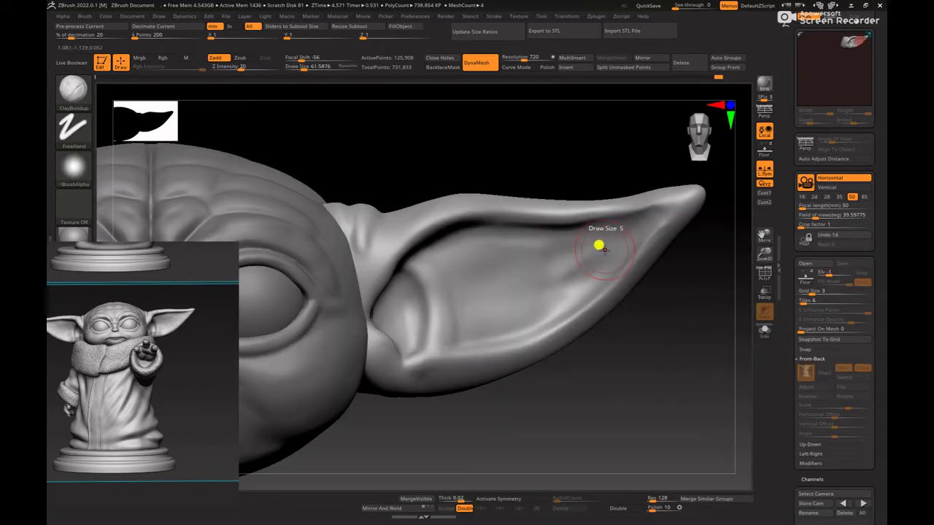
key(space)
click(605, 250)
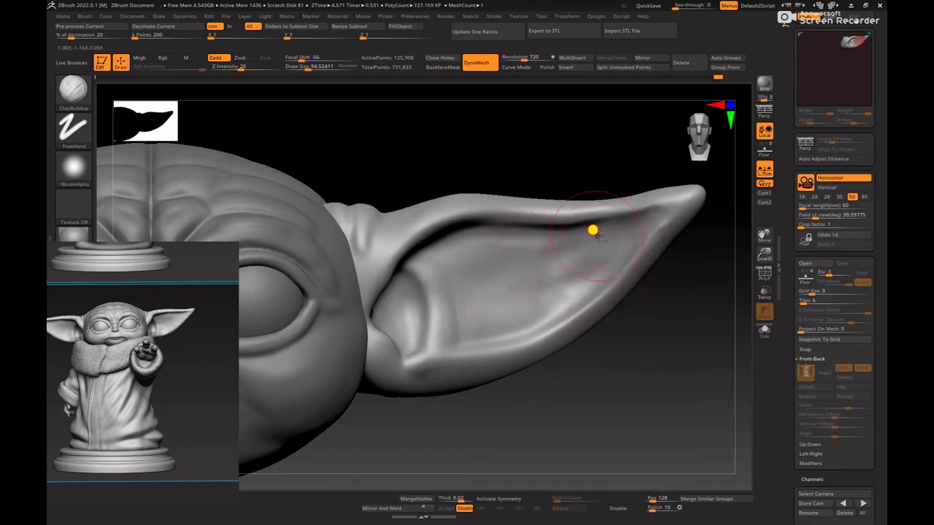
key(space)
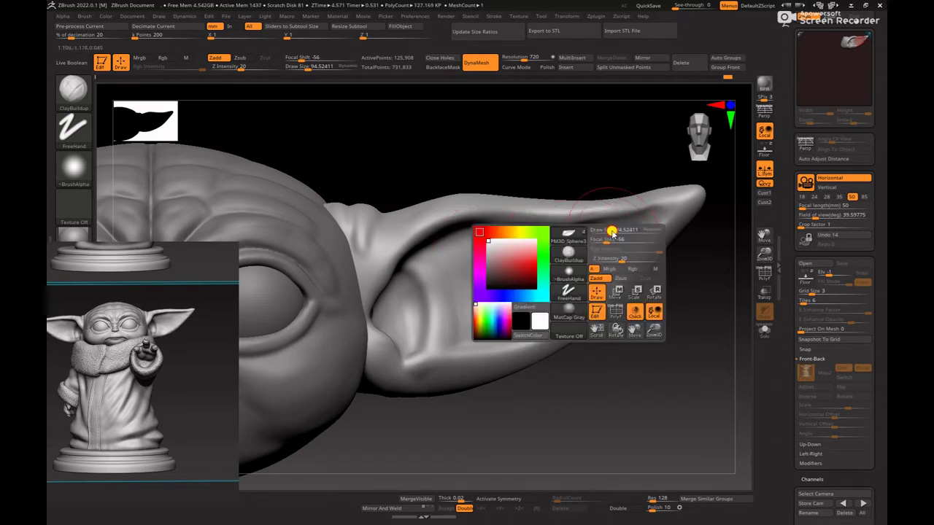
drag(611, 231, 603, 231)
key(space)
mouse_move(662, 211)
mouse_down()
mouse_move(647, 211)
mouse_move(672, 208)
mouse_up()
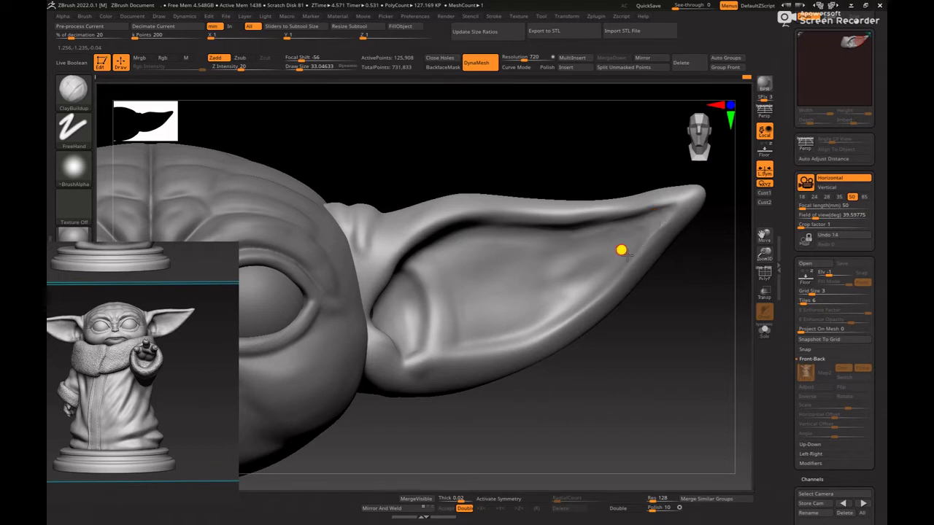
- Sculpt the broad inner surface of the ear with ClayBuildup at a draw size of about 86, carving in beside the inner fold
drag(629, 254, 628, 252)
key(space)
mouse_move(641, 228)
mouse_down()
mouse_move(665, 217)
mouse_move(637, 228)
mouse_move(613, 257)
mouse_up()
key(space)
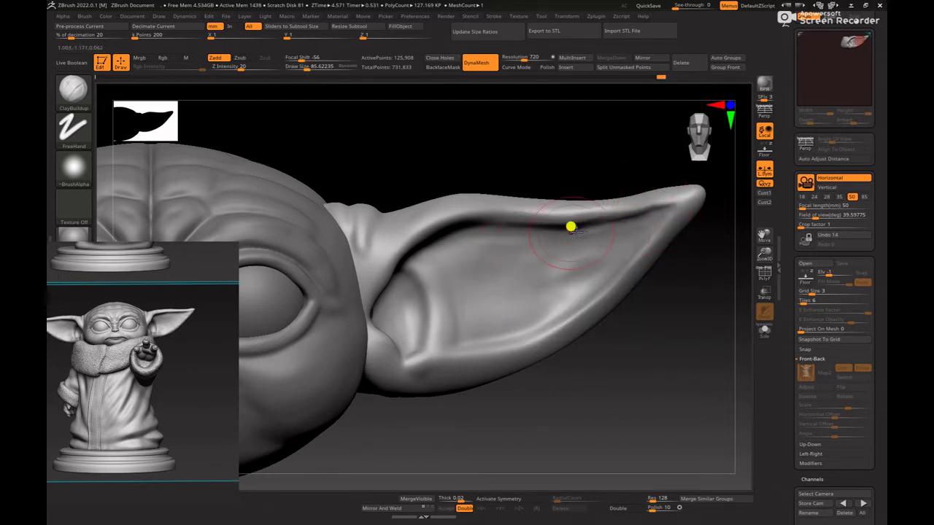
alt+drag(452, 312, 447, 337)
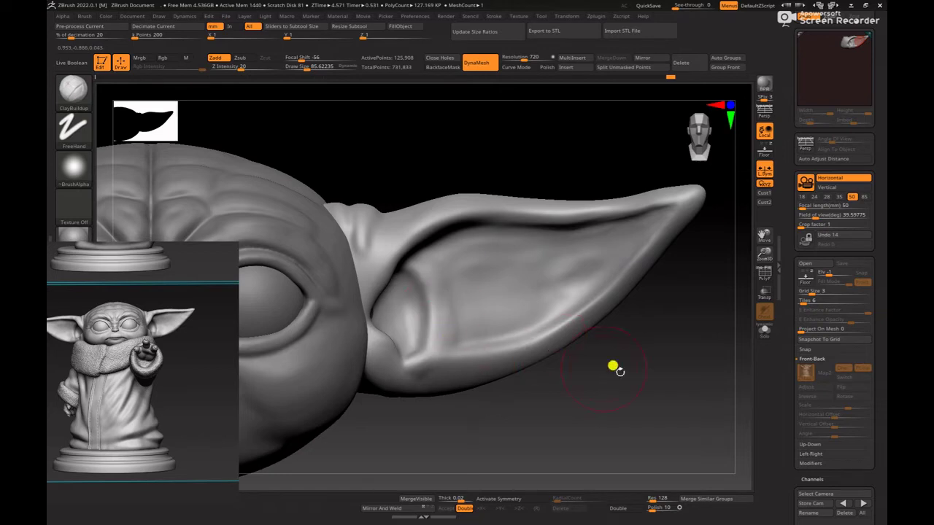
- Make the head the active subtool and form the first vertical grooves below the nose with ClayBuildup at a draw size of about 42
mouse_move(620, 372)
alt+mouse_down()
mouse_move(551, 361)
mouse_move(547, 376)
mouse_move(627, 386)
alt+mouse_up()
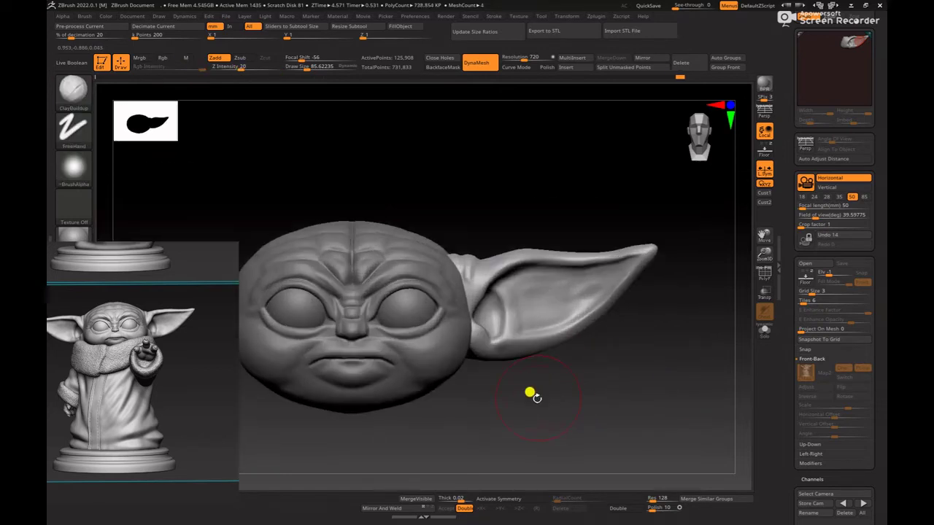
alt+drag(536, 396, 839, 379)
key(b)
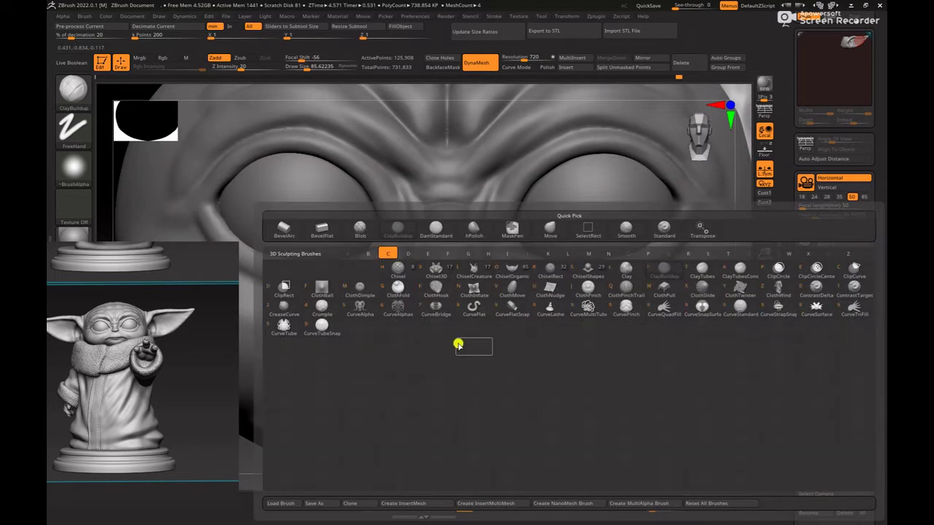
key(space)
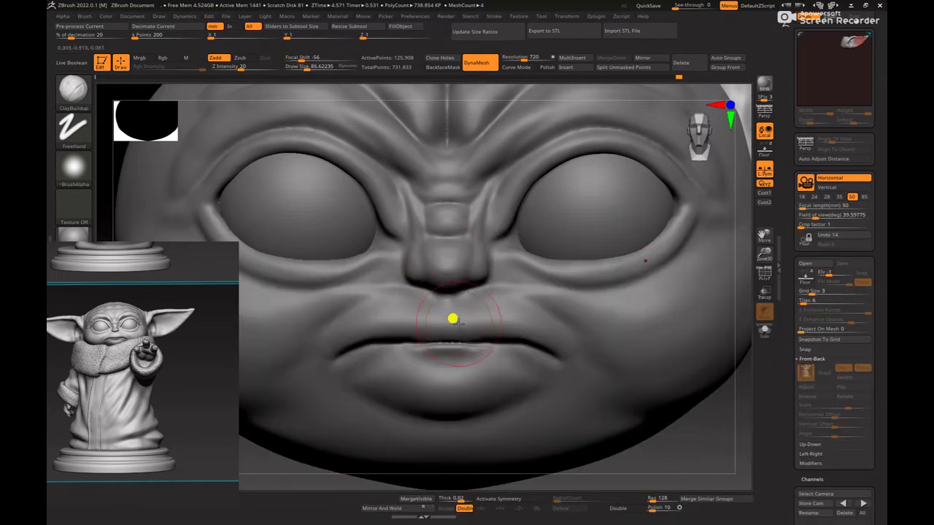
alt+click(454, 313)
key(space)
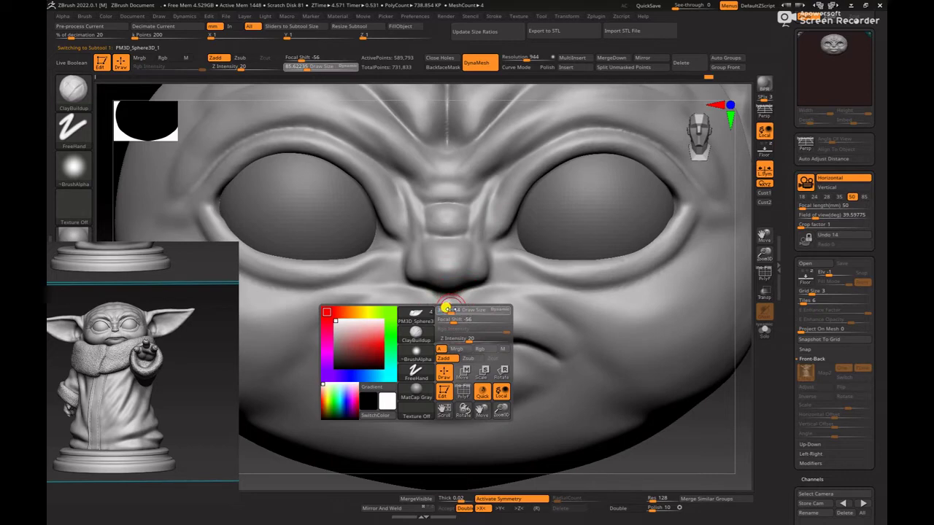
click(451, 310)
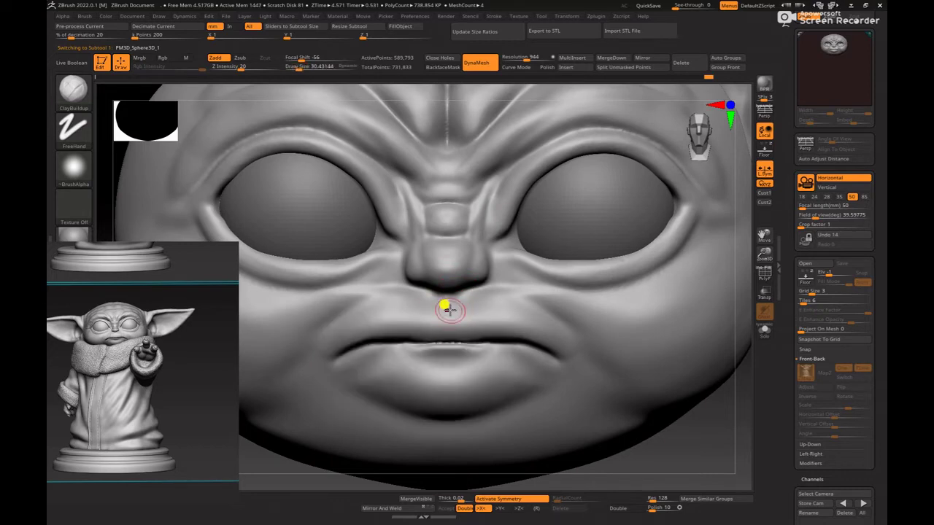
key(space)
click(448, 308)
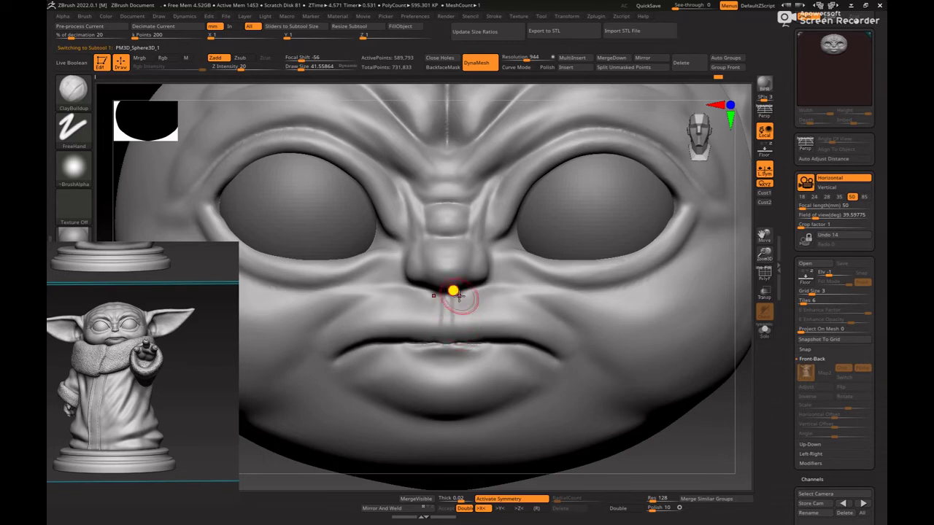
- Sculpt vertical wrinkles across the upper lip toward the mouth corners with ClayBuildup at a draw size of about 48
mouse_move(696, 439)
alt+mouse_down()
mouse_move(707, 436)
mouse_move(708, 448)
alt+mouse_up()
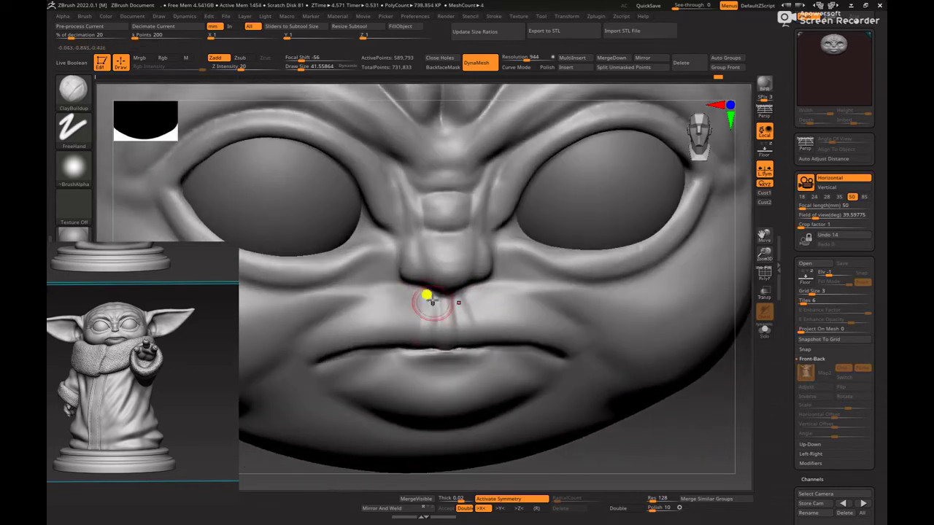
mouse_move(412, 302)
mouse_down()
mouse_move(406, 333)
mouse_move(410, 310)
mouse_move(408, 322)
mouse_move(386, 330)
mouse_up()
key(space)
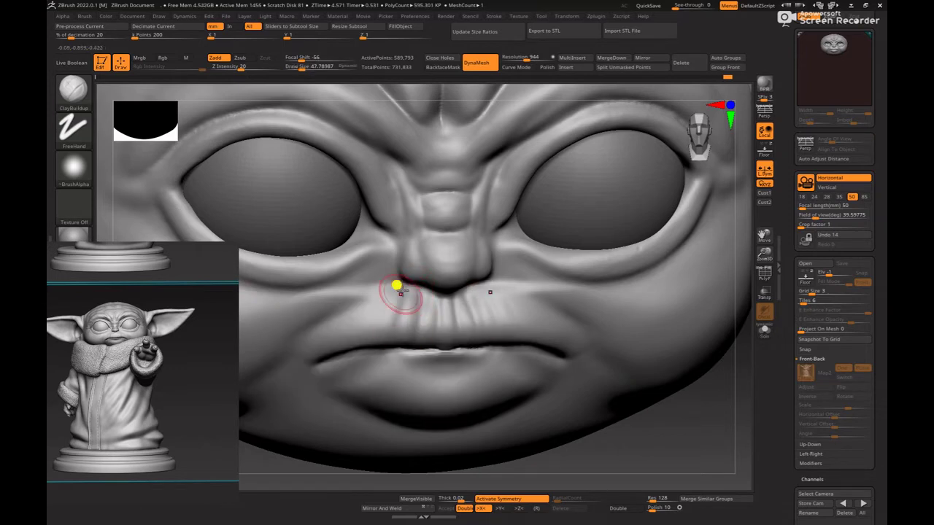
mouse_move(404, 291)
mouse_down()
mouse_move(369, 341)
mouse_move(374, 319)
mouse_move(370, 345)
mouse_up()
key(ctrl+z)
drag(370, 303, 350, 348)
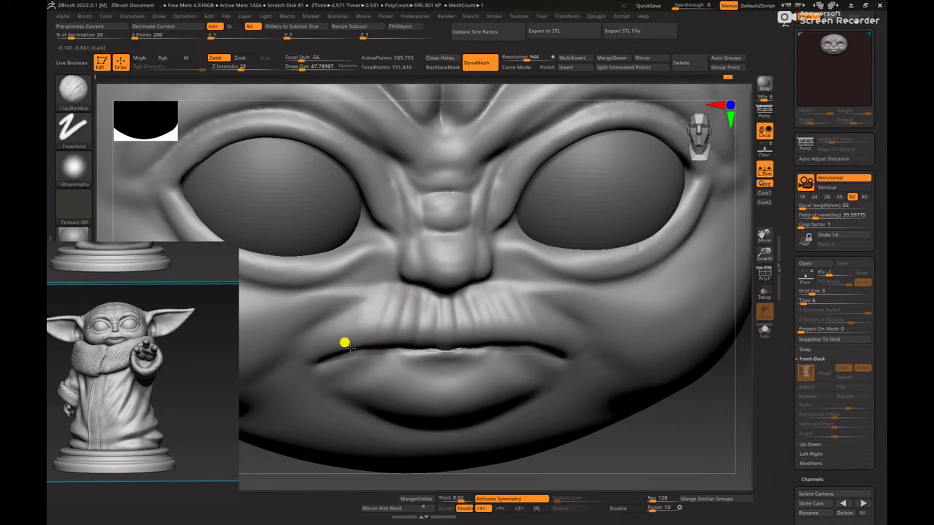
drag(356, 310, 334, 343)
shift+drag(720, 380, 730, 409)
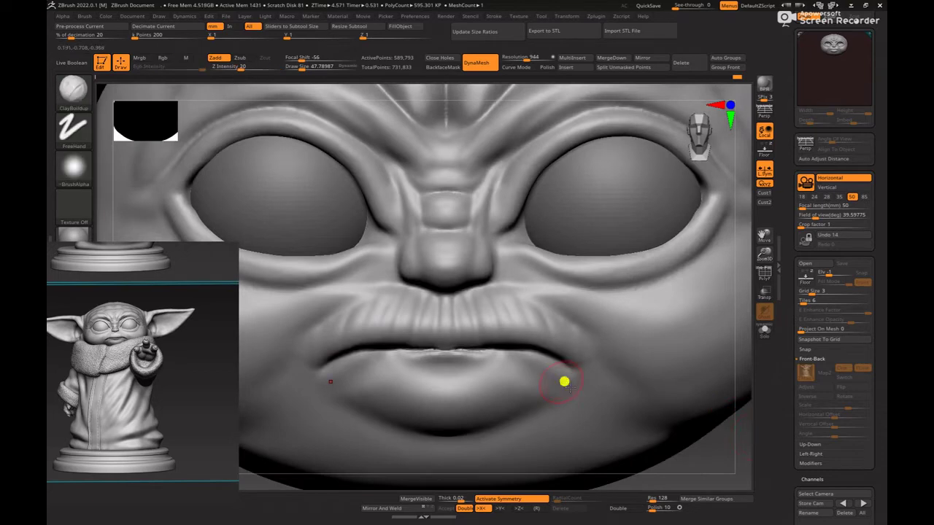
- Enlarge the reference image around the face and sculpt vertical wrinkles at the middle of the lower lip with ClayBuildup
alt+drag(726, 451, 561, 422)
alt+drag(710, 455, 550, 397)
middle_drag(155, 382, 80, 428)
middle_drag(227, 416, 83, 422)
mouse_move(571, 414)
alt+mouse_down()
mouse_move(708, 412)
mouse_move(675, 390)
alt+mouse_up()
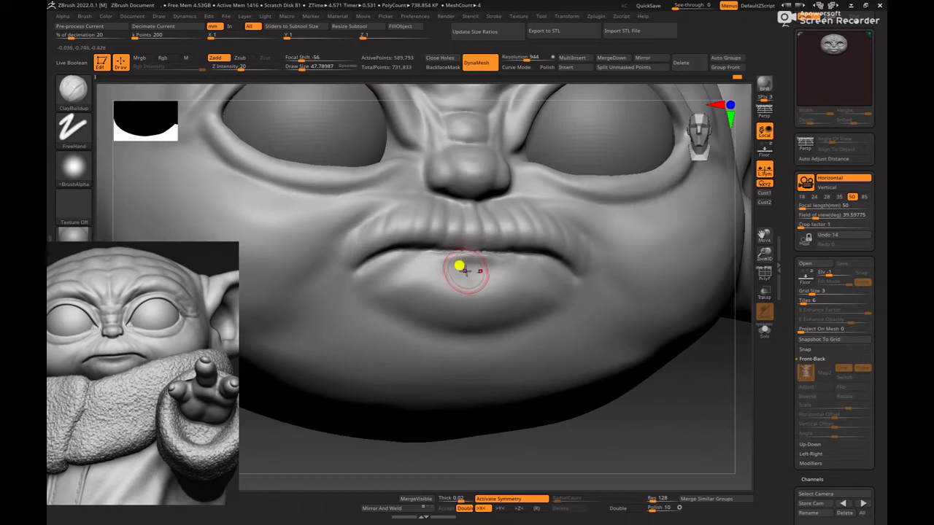
drag(466, 271, 460, 291)
drag(473, 257, 463, 318)
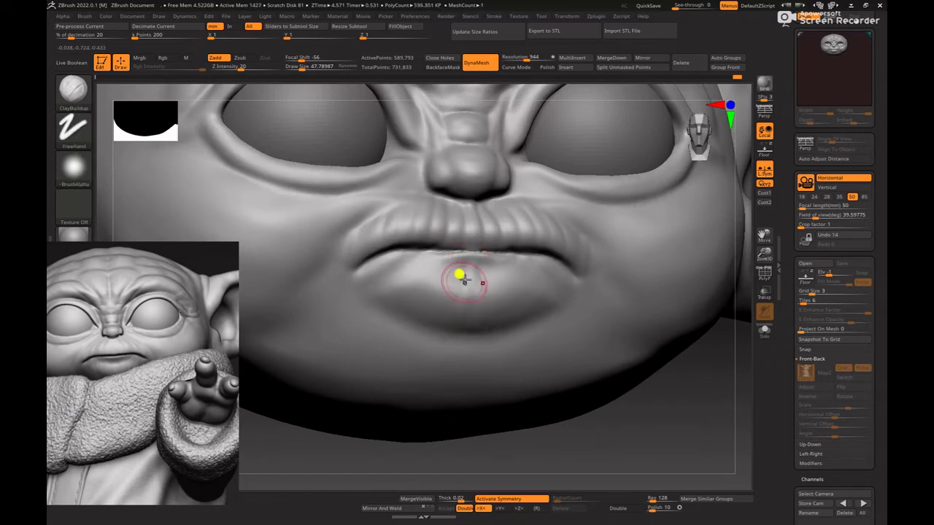
drag(471, 260, 464, 316)
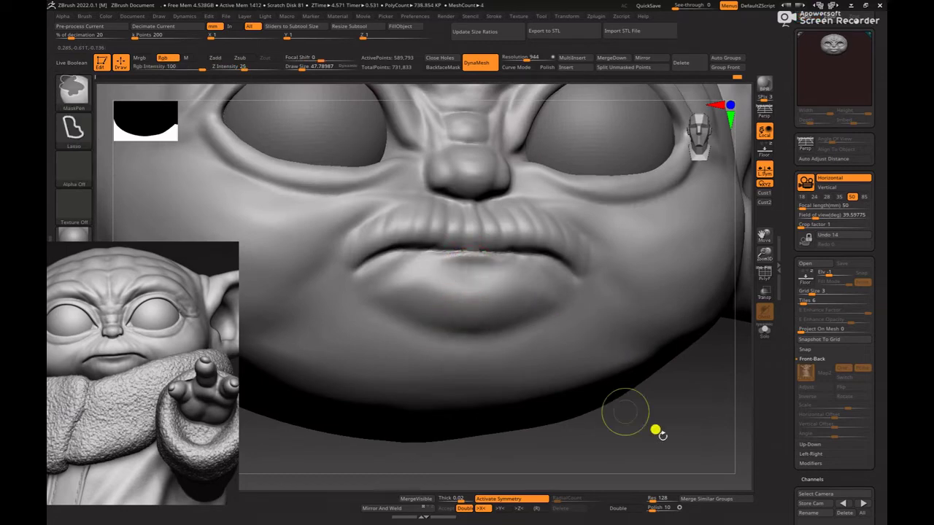
- Continue the vertical wrinkles across the whole lower lip at a draw size of about 42 and soften them
drag(661, 434, 676, 422)
key(space)
drag(471, 284, 467, 283)
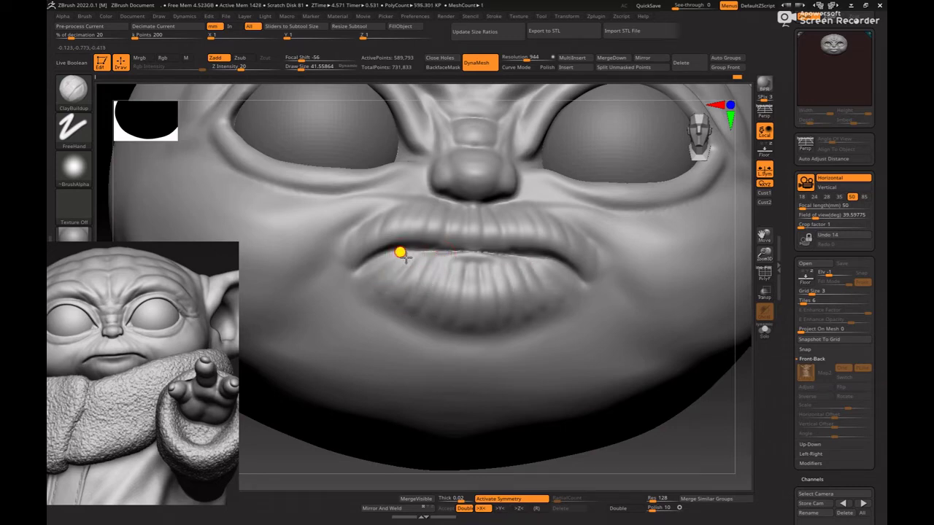
shift+drag(719, 436, 580, 340)
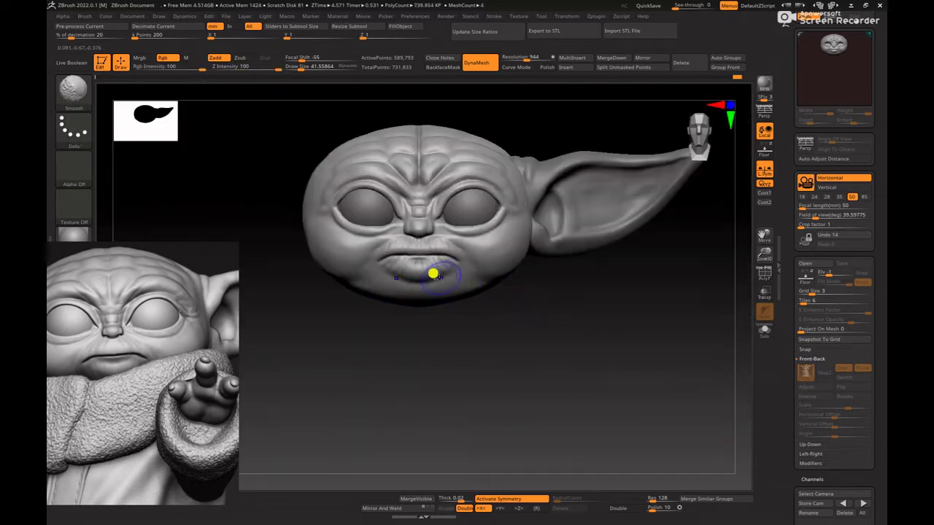
- Sculpt the fold running from beside the nose to the upper cheek with ClayBuildup, enlarging the draw size to about 73
alt+drag(510, 349, 607, 405)
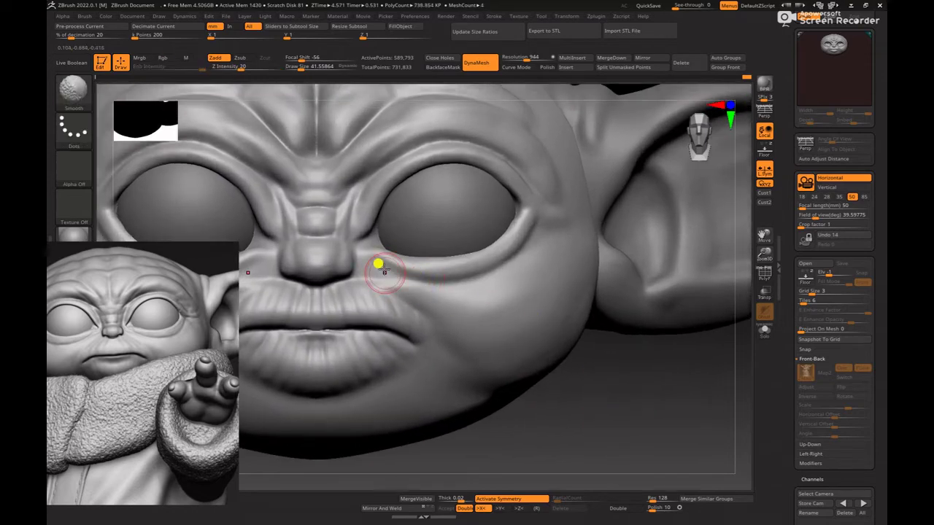
drag(361, 262, 390, 279)
key(space)
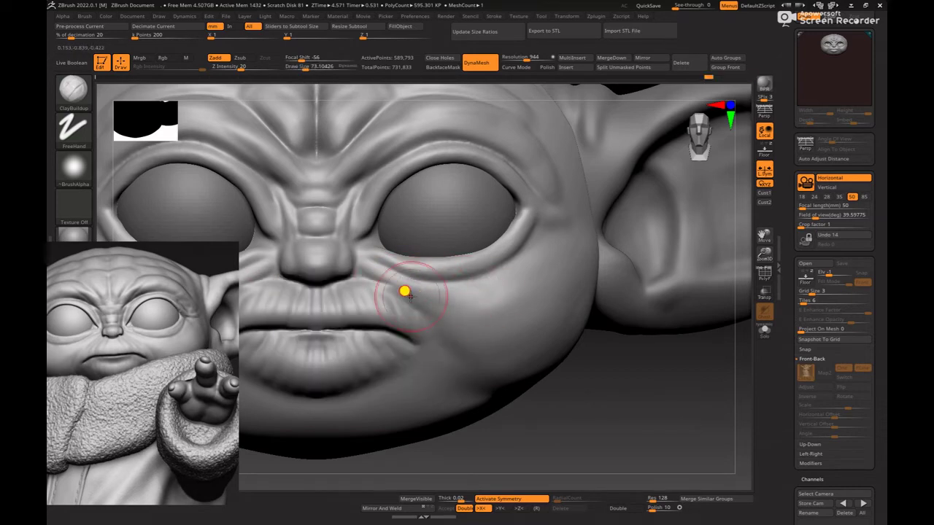
- Fill out the cheek beside the mouth with ClayBuildup at a draw size of about 140
right_click(451, 304)
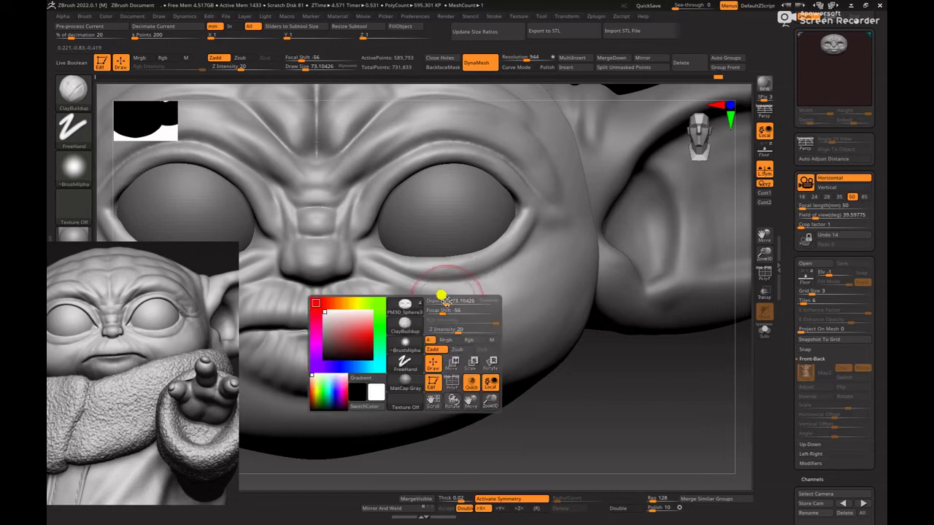
mouse_move(448, 302)
mouse_down()
mouse_move(458, 303)
mouse_move(443, 313)
mouse_up()
right_click(444, 312)
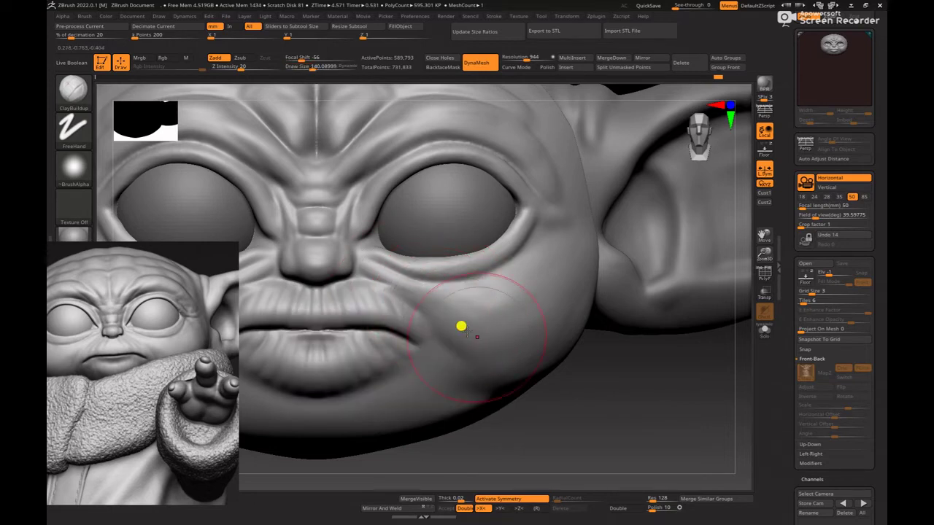
mouse_move(578, 381)
mouse_down()
mouse_move(617, 423)
mouse_move(598, 443)
mouse_up()
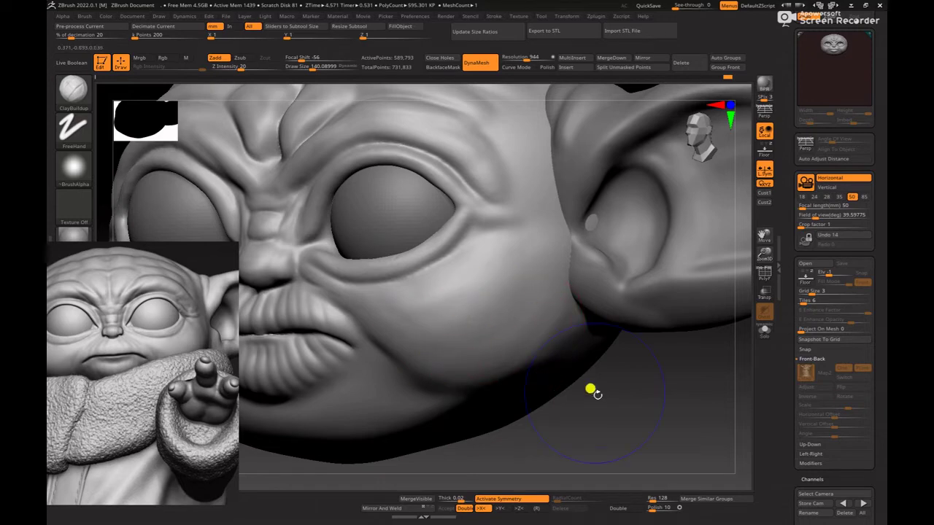
mouse_move(597, 395)
shift+mouse_down()
mouse_move(633, 411)
mouse_move(504, 335)
mouse_move(481, 333)
mouse_move(641, 440)
mouse_move(630, 418)
shift+mouse_up()
- Carve the crease under the lower eyelid bag from the nose to the outer eye corner with DamStandard at a draw size of about 30
key(b)
key(d)
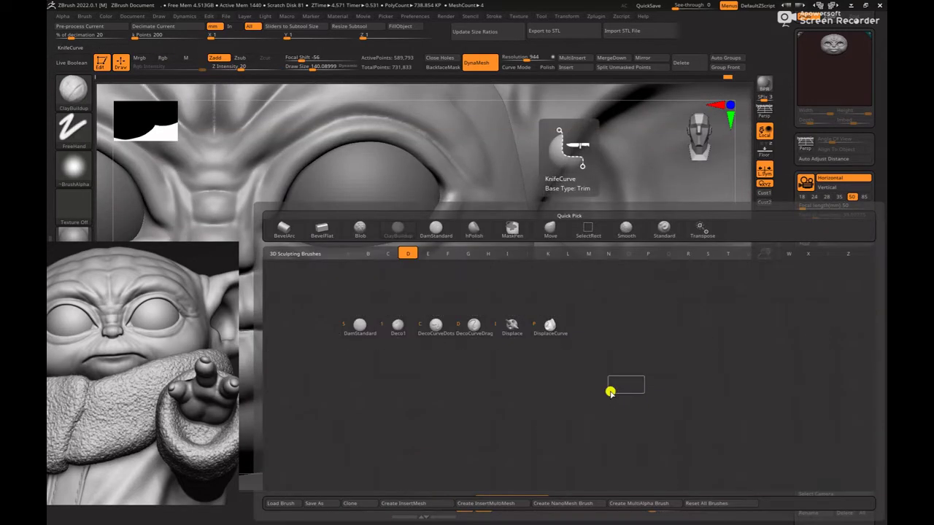
key(s)
alt+drag(600, 389, 705, 399)
key(space)
mouse_move(415, 281)
mouse_down()
mouse_move(405, 271)
mouse_move(475, 307)
mouse_up()
key(space)
key(ctrl+z)
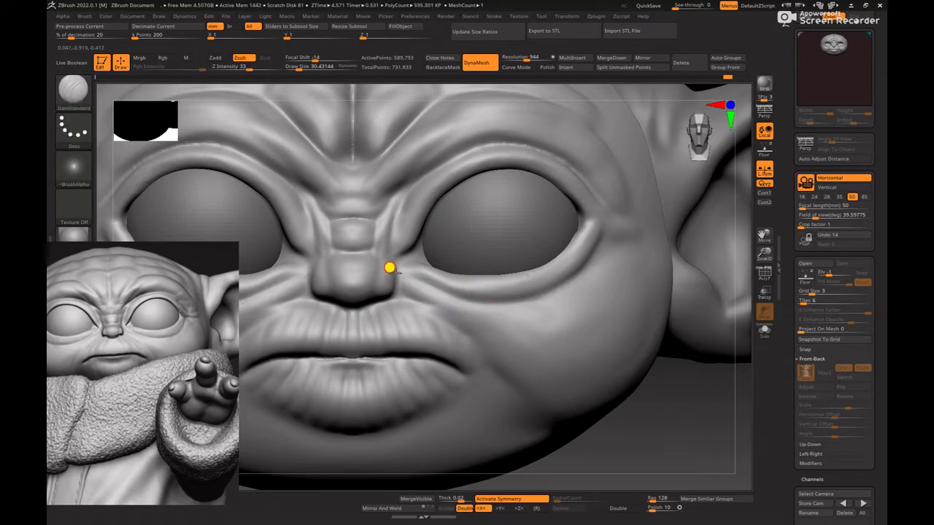
mouse_move(413, 268)
mouse_down()
mouse_move(489, 307)
mouse_move(534, 294)
mouse_move(586, 258)
mouse_move(603, 210)
mouse_up()
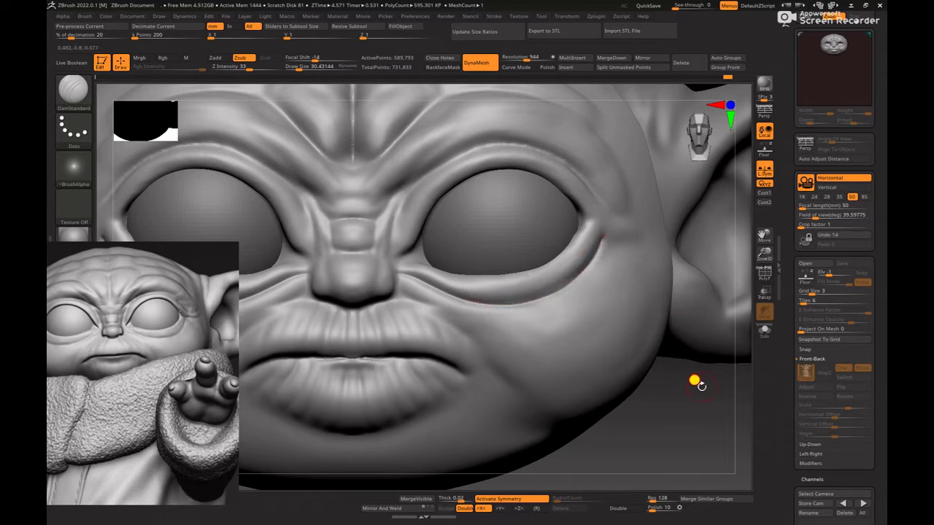
alt+drag(701, 386, 680, 434)
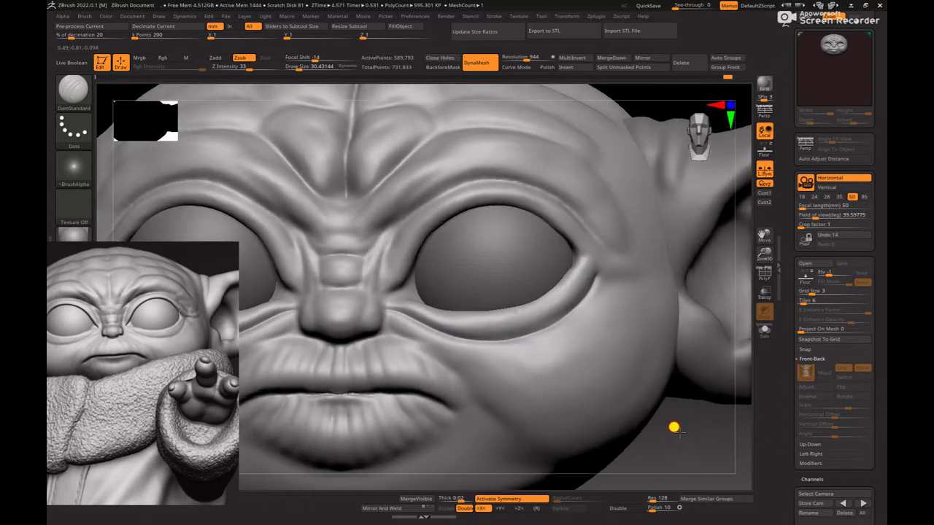
- Carve the crease above the upper eyelid from the nose bridge to the outer eye corner with DamStandard at a draw size of about 30
mouse_move(381, 279)
mouse_down()
mouse_move(390, 214)
mouse_move(463, 171)
mouse_move(500, 171)
mouse_move(565, 200)
mouse_up()
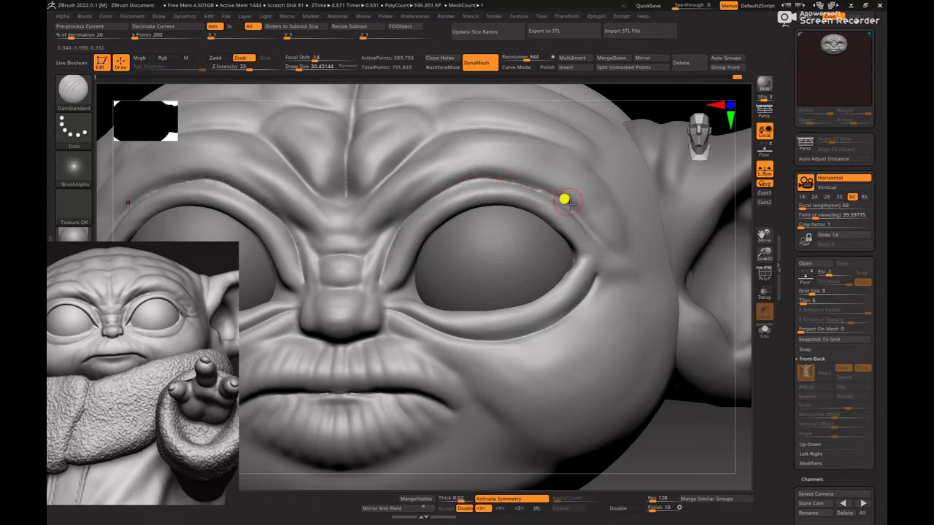
drag(718, 469, 663, 378)
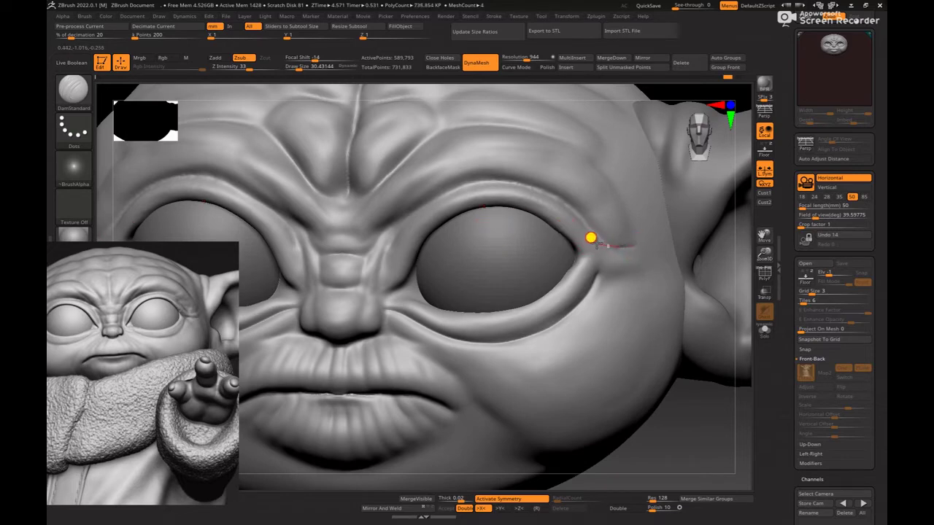
drag(591, 237, 580, 222)
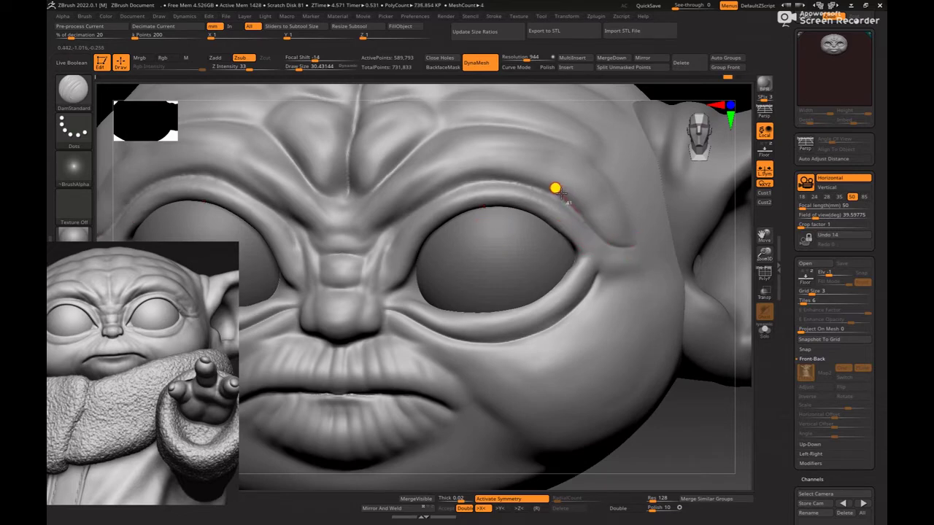
drag(526, 177, 517, 176)
key(ctrl+z)
mouse_move(636, 246)
mouse_down()
mouse_move(588, 240)
mouse_move(573, 213)
mouse_move(619, 246)
mouse_move(590, 233)
mouse_up()
key(ctrl+z)
key(ctrl+z)
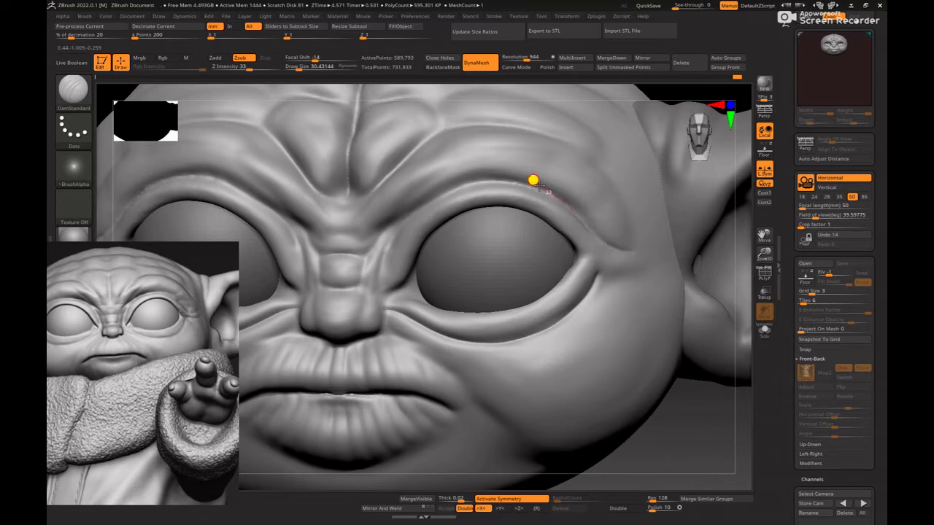
mouse_move(501, 175)
mouse_down()
mouse_move(436, 182)
mouse_move(439, 189)
mouse_up()
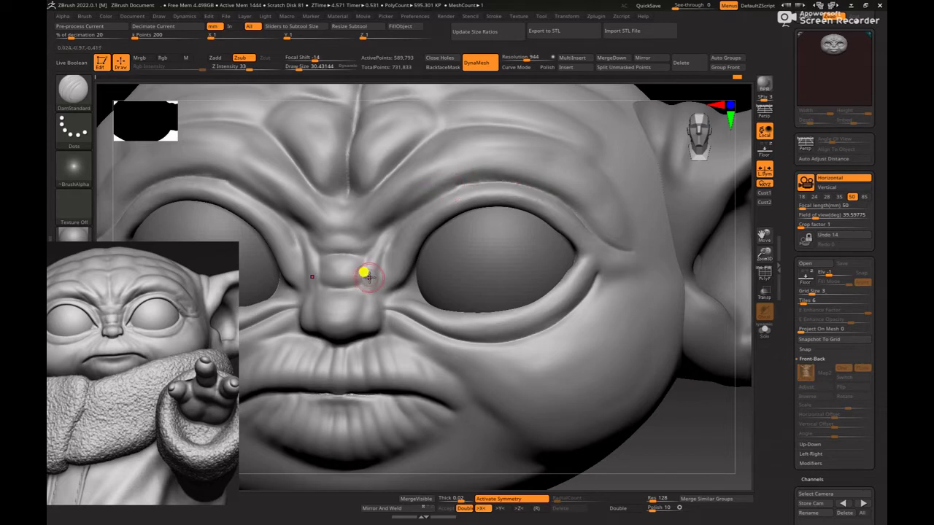
mouse_move(375, 249)
mouse_down()
mouse_move(388, 217)
mouse_move(471, 183)
mouse_move(501, 187)
mouse_up()
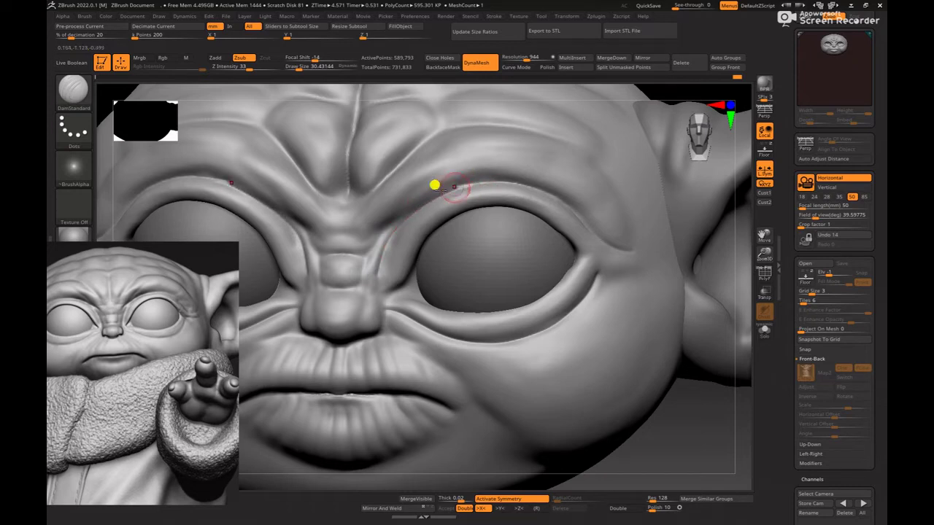
shift+drag(440, 189, 490, 185)
- Flatten the upper eyelid rim along its whole arc with the hPolish brush at a draw size of about 30
ctrl+right_drag(703, 446, 698, 477)
key(b)
key(h)
key(p)
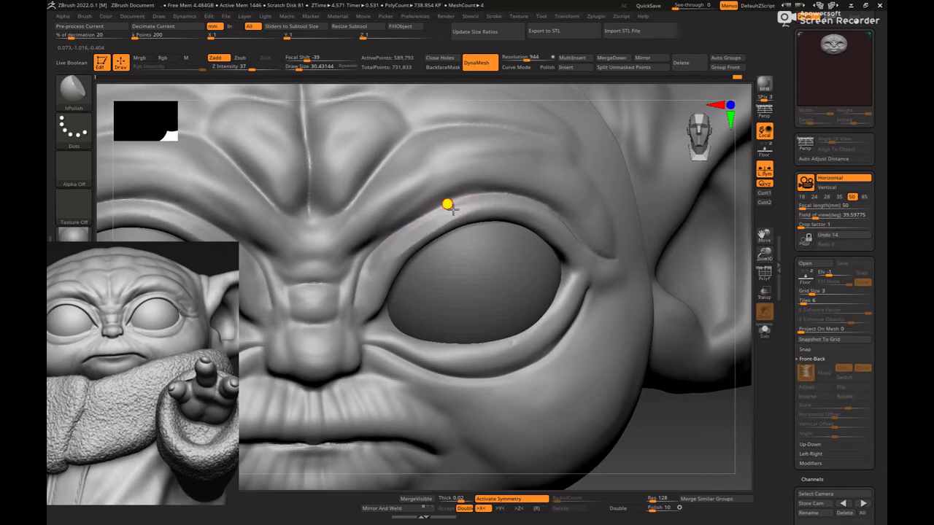
alt+drag(672, 432, 639, 435)
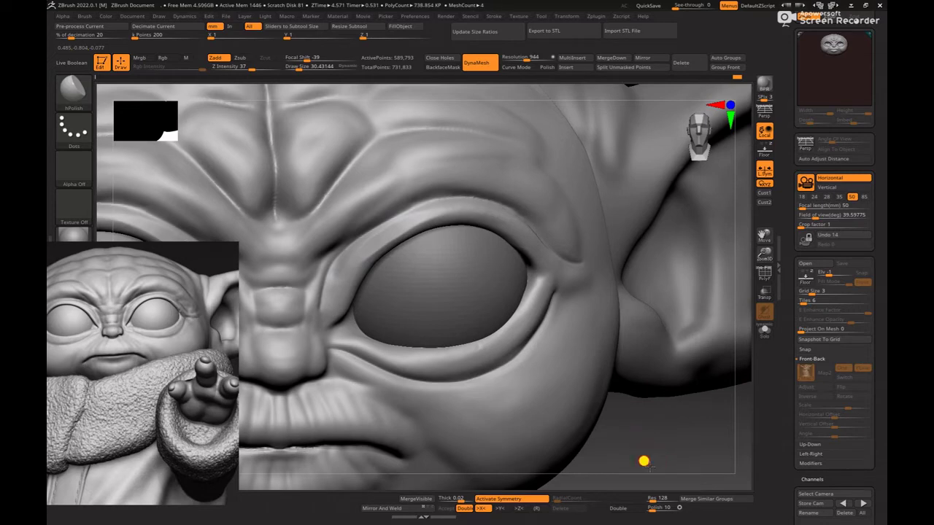
drag(649, 467, 642, 486)
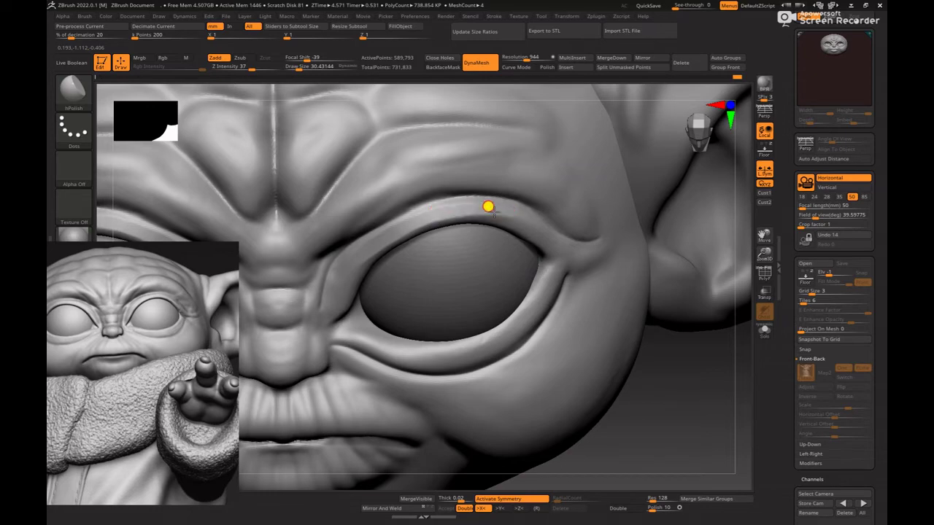
drag(670, 417, 699, 413)
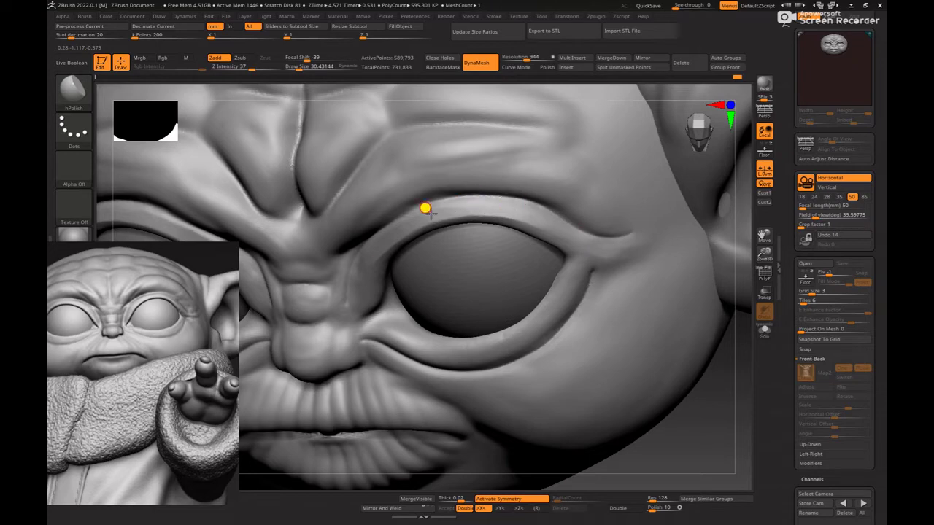
drag(705, 414, 708, 343)
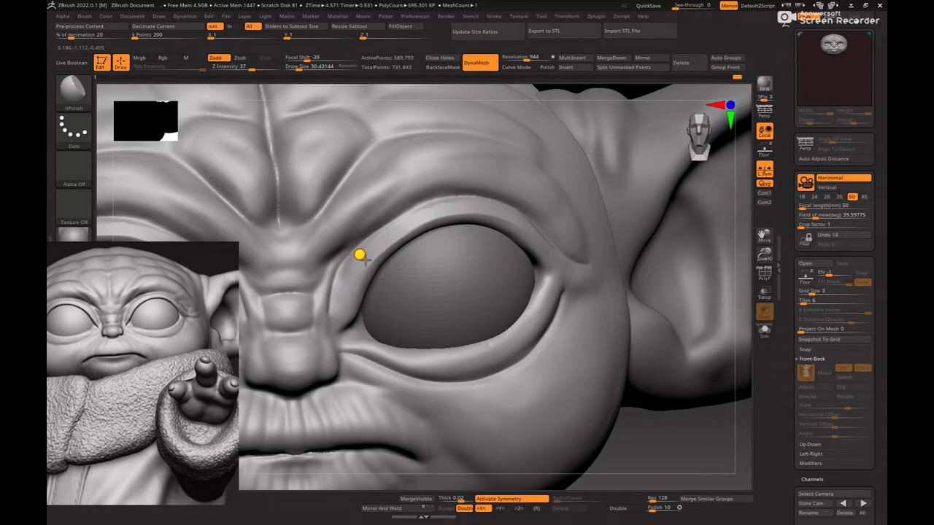
- Isolate the head mesh, polish and smooth the upper eyelid edge around the empty socket, and show all SubTools again
click(764, 334)
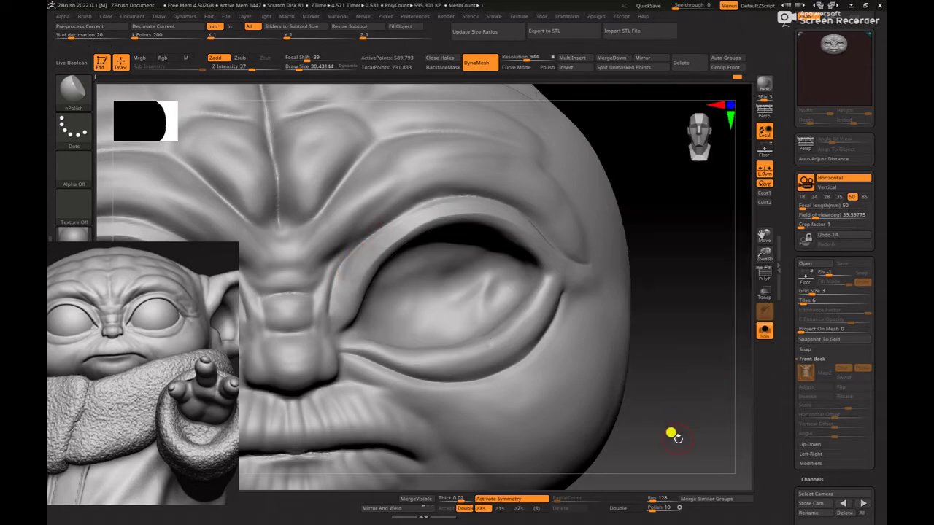
drag(671, 434, 518, 284)
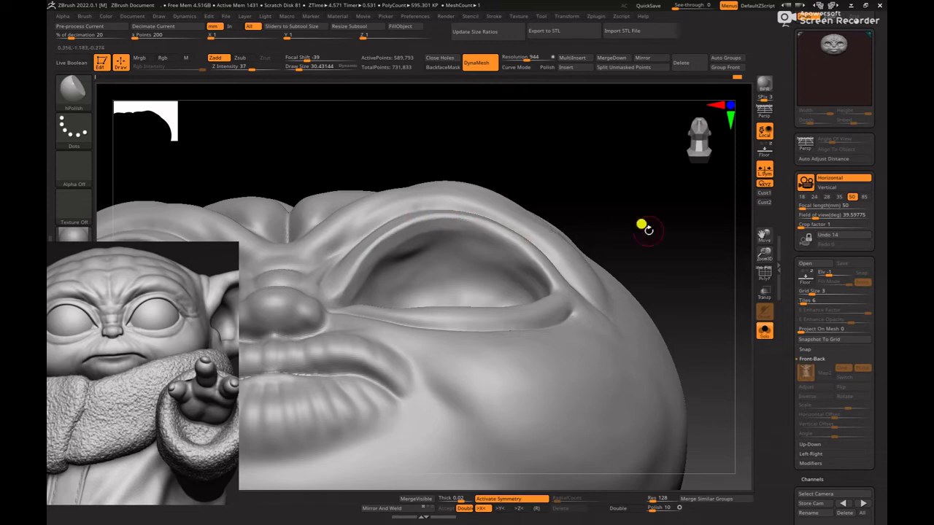
drag(648, 230, 684, 239)
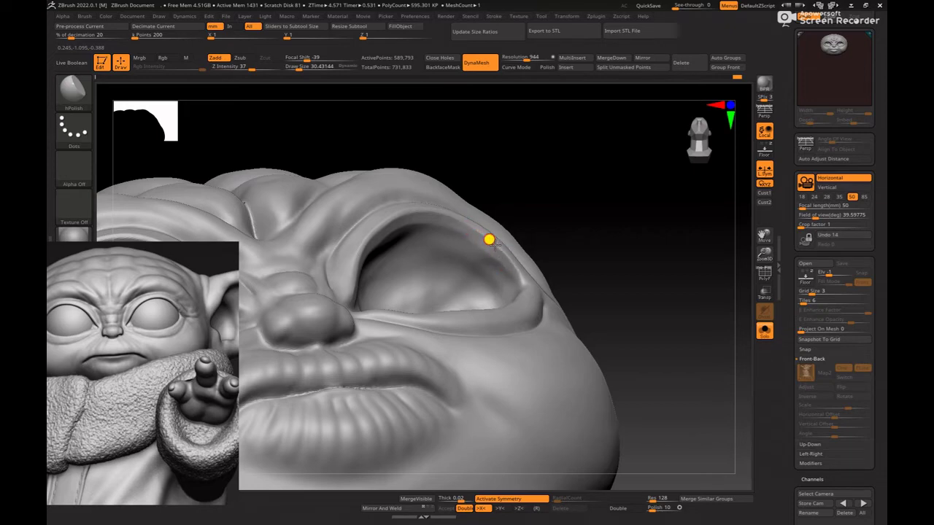
drag(602, 220, 558, 286)
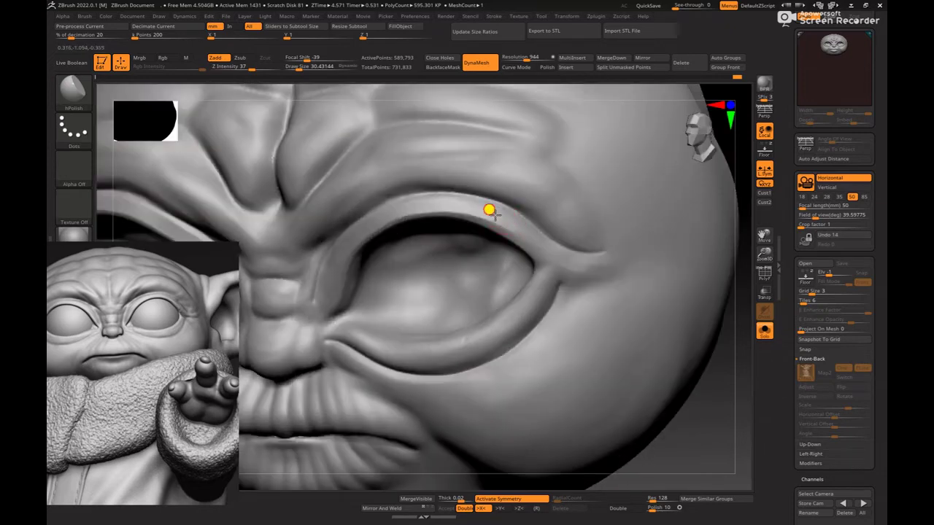
key(shift)
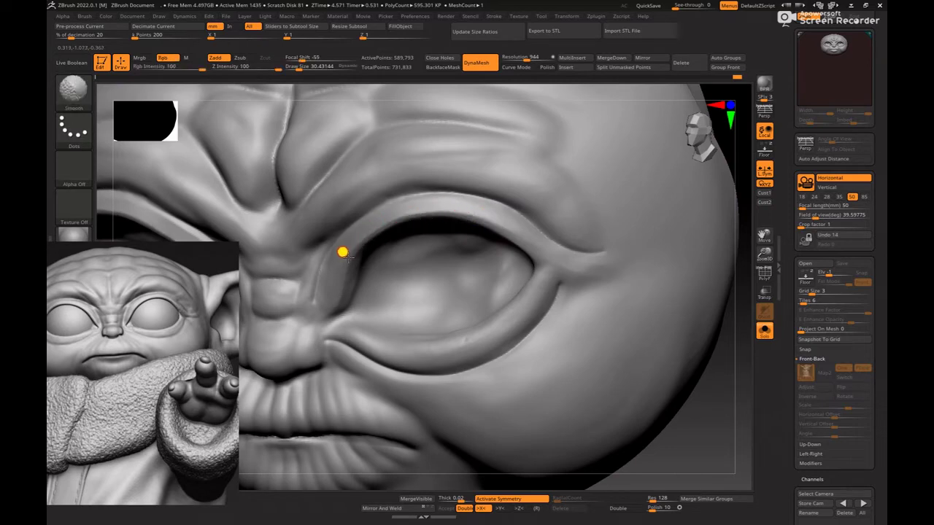
shift+drag(703, 358, 730, 430)
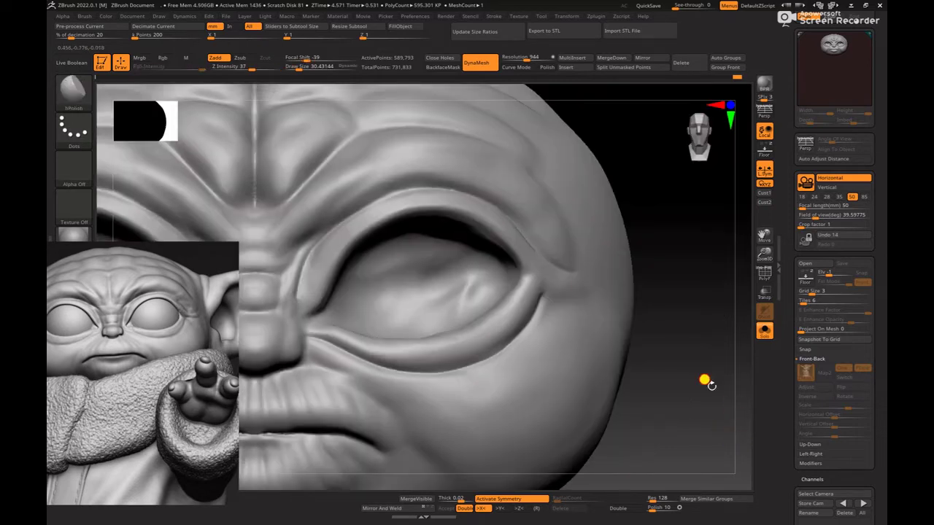
alt+drag(707, 383, 589, 277)
alt+drag(659, 277, 653, 375)
click(764, 334)
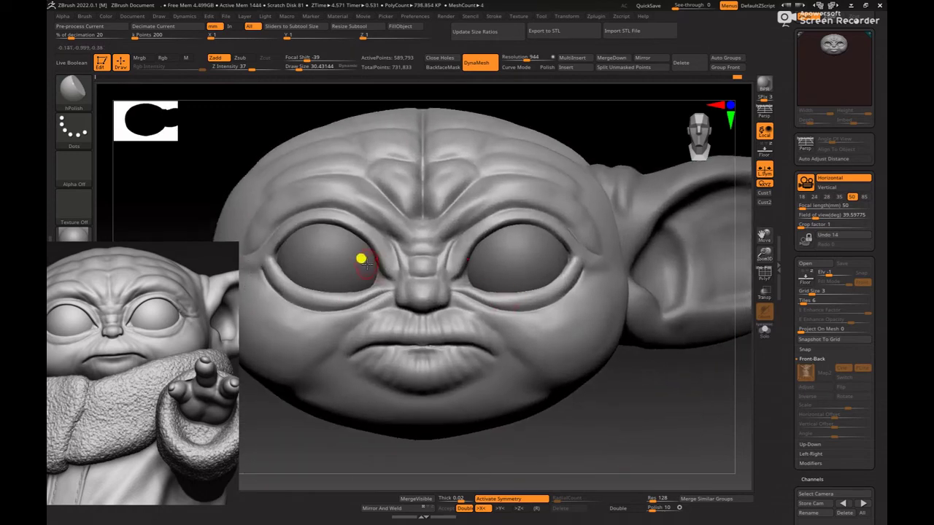
- Delete the eyeball on the ear side and mirror the remaining one across the X axis as a new SubTool
alt+click(558, 265)
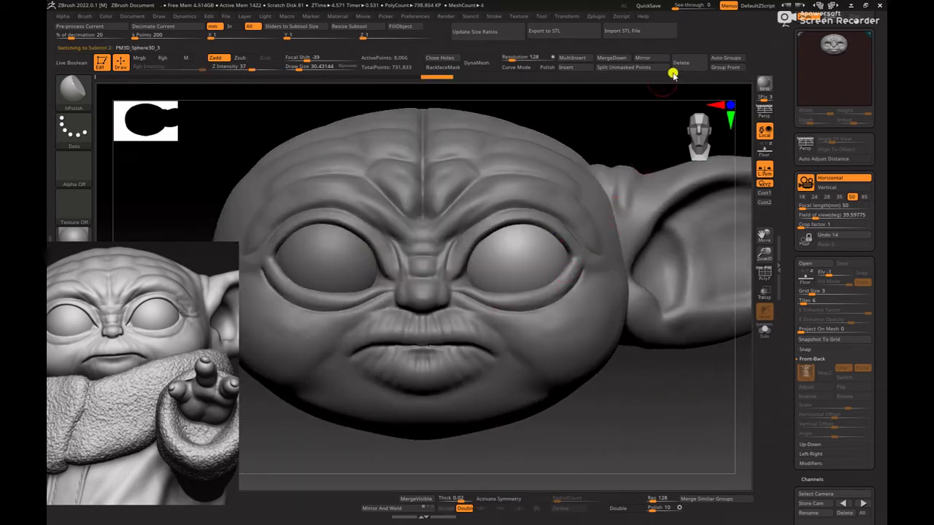
click(677, 68)
click(656, 87)
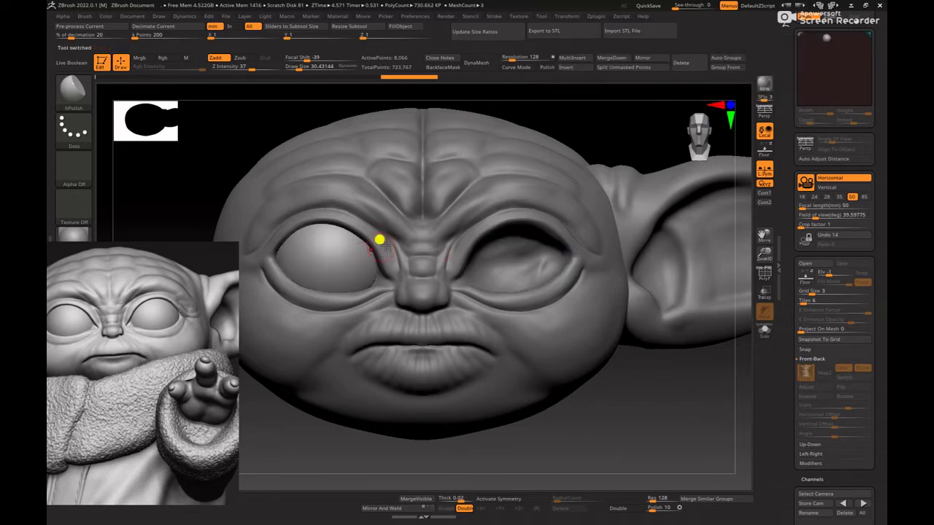
click(640, 58)
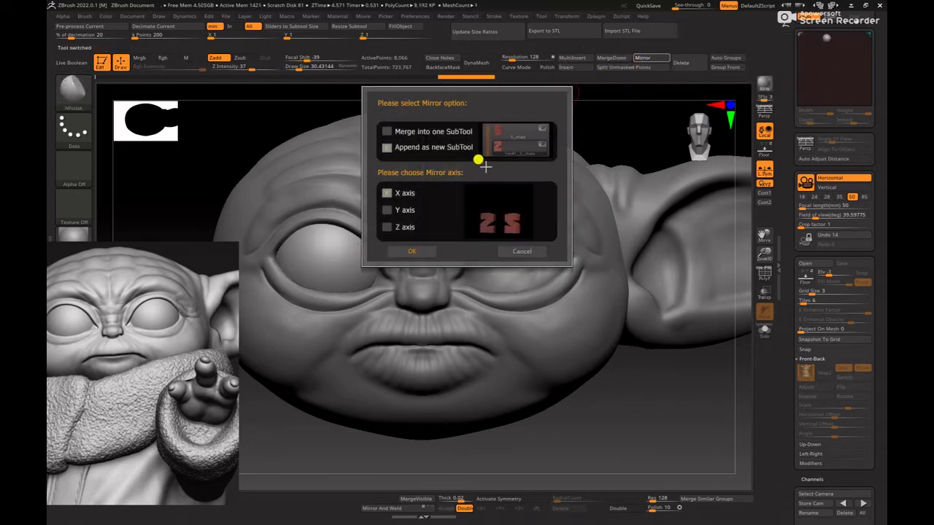
click(412, 250)
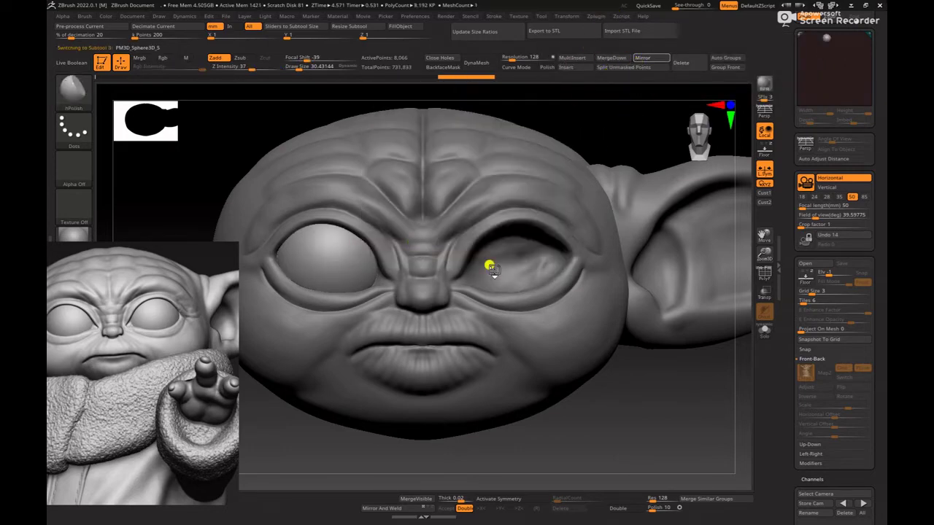
- Shift the mirrored eyeball slightly along the X axis in its socket and make the head the active SubTool
alt+click(512, 263)
key(w)
drag(425, 260, 397, 257)
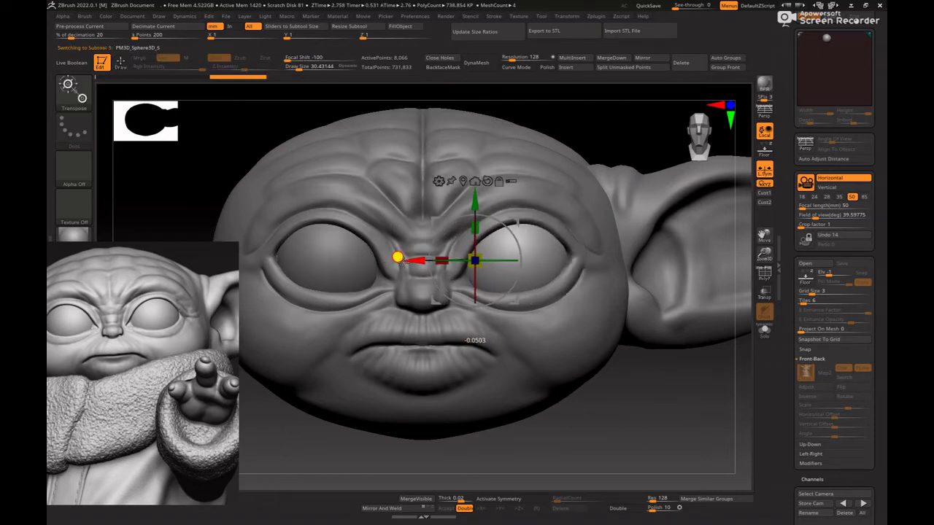
key(q)
mouse_move(619, 137)
alt+mouse_down()
mouse_move(542, 146)
mouse_move(564, 156)
mouse_move(614, 137)
mouse_move(584, 166)
mouse_move(567, 165)
mouse_move(597, 150)
alt+mouse_up()
alt+click(494, 229)
- Reposition the reference image and reshape the nostril edges with the Move brush at a draw size of about 54
drag(169, 376, 194, 388)
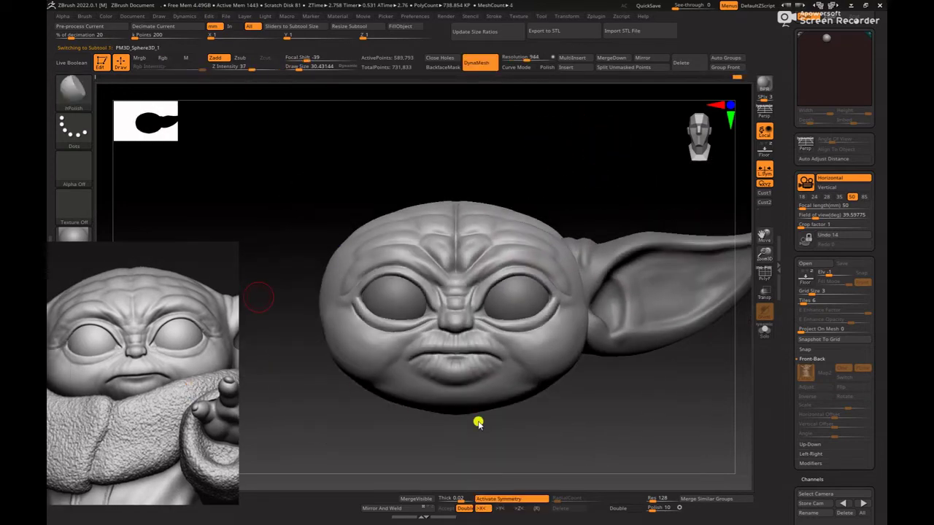
drag(617, 399, 629, 365)
mouse_move(697, 323)
shift+mouse_down()
mouse_move(708, 410)
mouse_move(642, 336)
mouse_move(662, 363)
mouse_move(614, 334)
mouse_move(829, 463)
shift+mouse_up()
key(b)
key(m)
key(v)
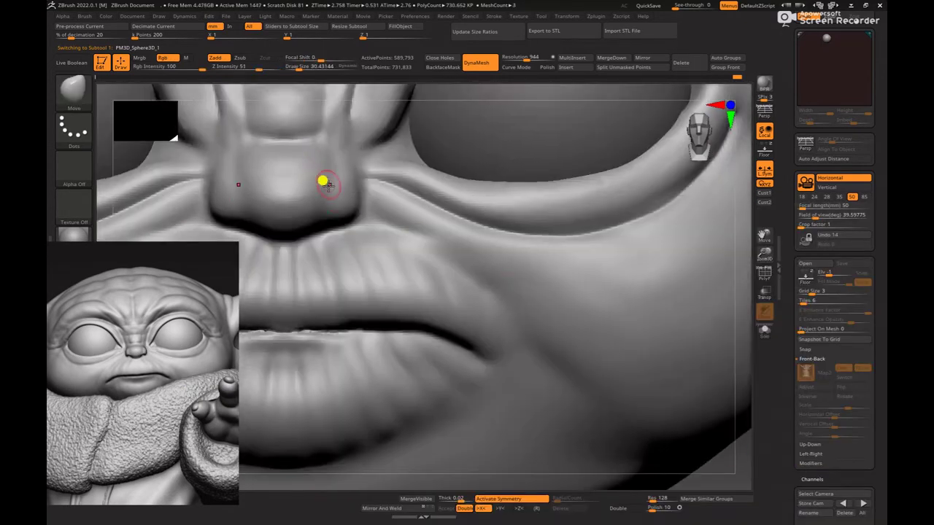
key(space)
mouse_move(340, 197)
mouse_down()
mouse_move(356, 213)
mouse_move(332, 210)
mouse_up()
key(space)
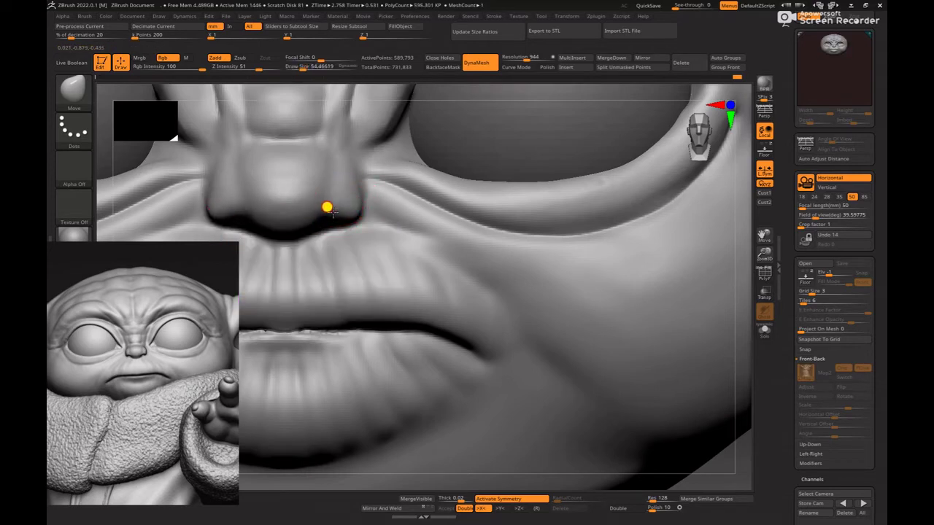
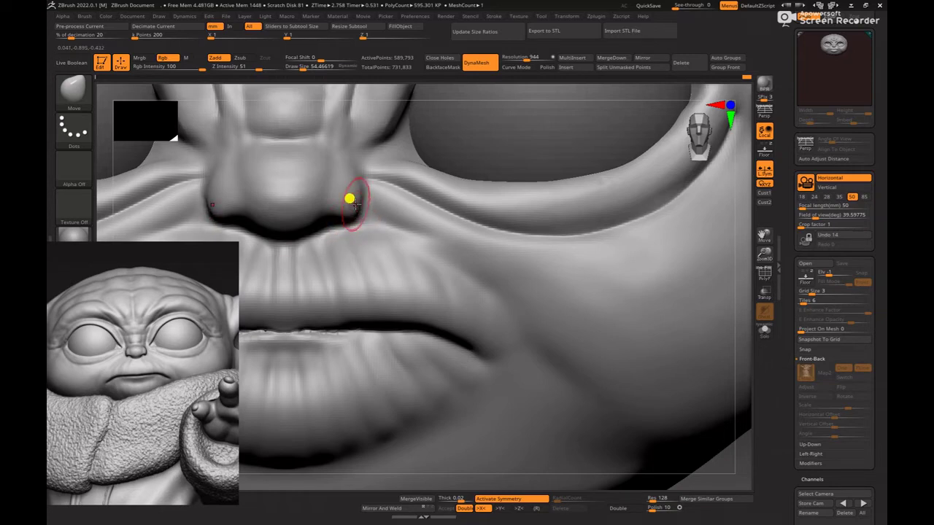
- Adjust the sides of the nose with the Move brush at a draw size of about 90, refining the nostrils at about 54
key(s)
drag(356, 205, 354, 176)
mouse_move(740, 270)
alt+mouse_down()
mouse_move(749, 303)
mouse_move(748, 271)
mouse_move(750, 283)
mouse_move(829, 280)
alt+mouse_up()
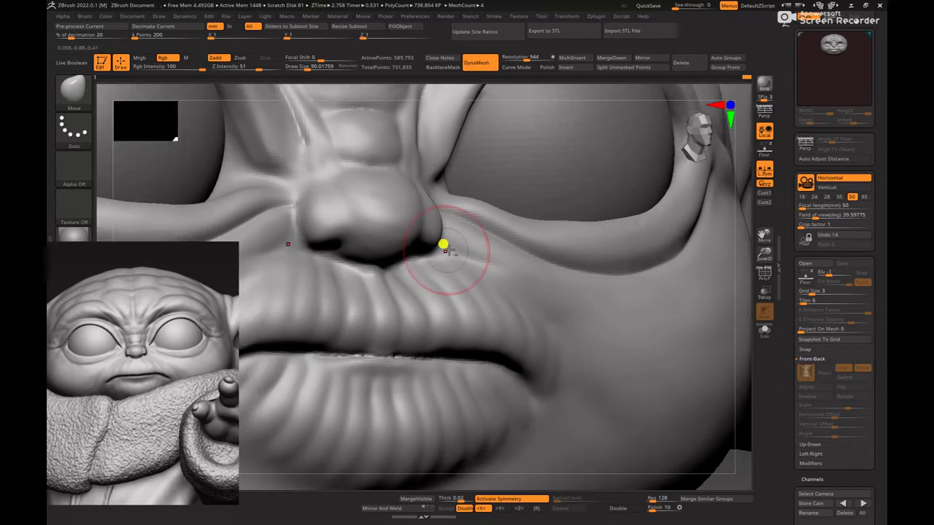
drag(348, 247, 335, 236)
key(space)
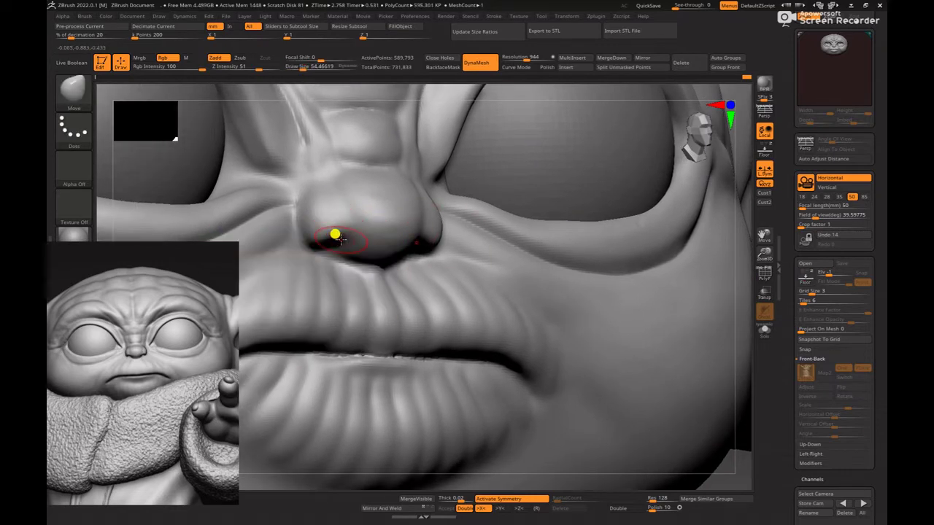
- Hollow out the nostrils from below with ClayBuildup at a draw size of about 54 and update the head's DynaMesh
key(b)
key(c)
key(b)
drag(742, 278, 732, 213)
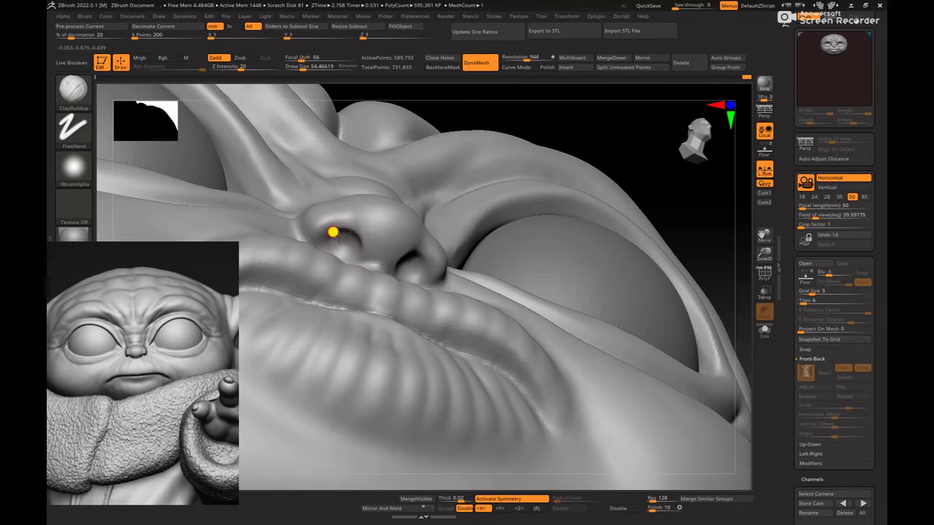
drag(336, 249, 353, 248)
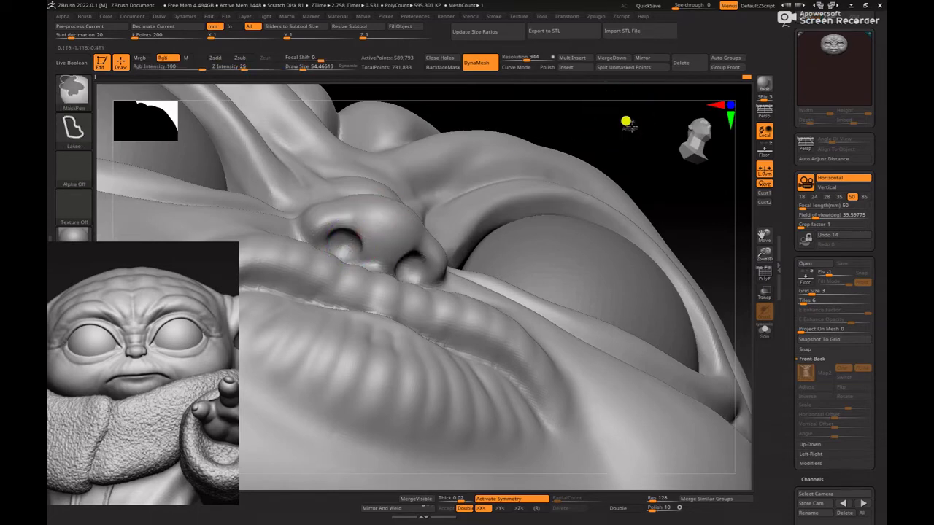
mouse_move(670, 195)
ctrl+mouse_down()
mouse_move(696, 215)
mouse_move(581, 261)
mouse_move(595, 270)
mouse_move(561, 319)
mouse_move(568, 329)
mouse_move(540, 313)
mouse_move(539, 343)
mouse_move(621, 398)
mouse_move(614, 388)
ctrl+mouse_up()
- Reshape the folds between the nose bridge and inner upper eyelid with the Move brush at draw sizes of about 90 and 58
key(b)
key(m)
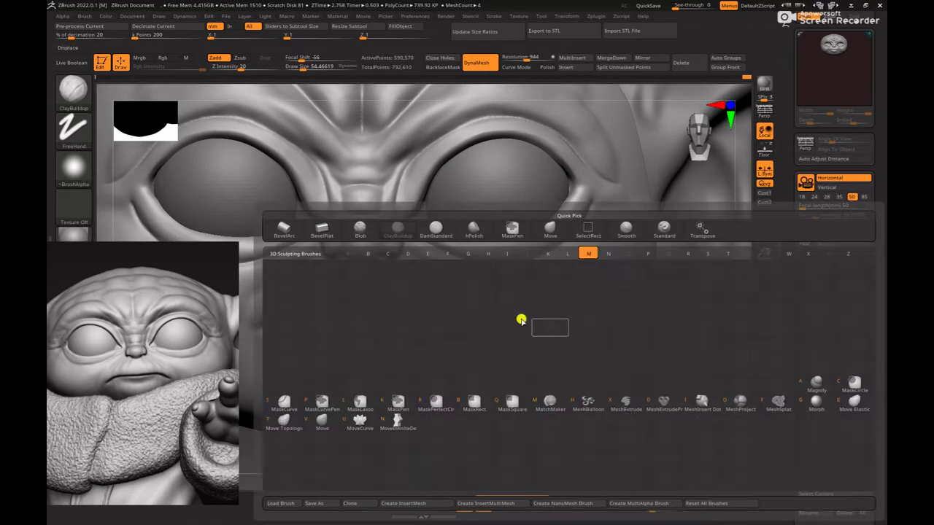
key(v)
key(space)
drag(385, 187, 401, 178)
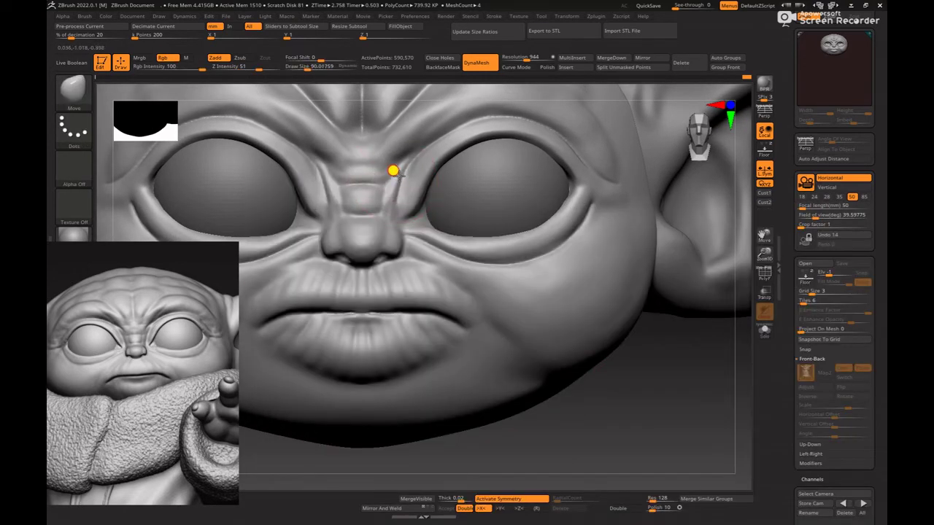
right_click(422, 157)
click(425, 163)
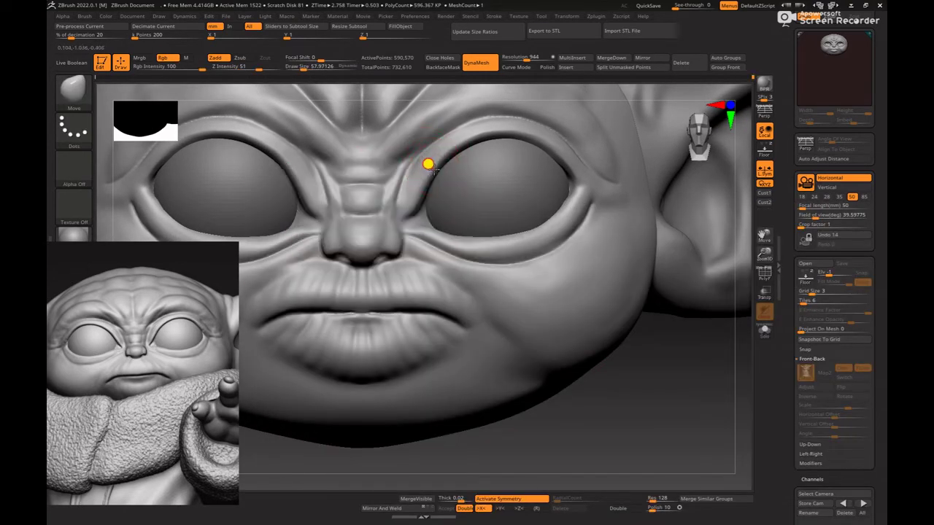
- Carve a crease running outward from the outer eye corner with the DamStandard brush at a draw size of about 33
mouse_move(678, 363)
alt+mouse_down()
mouse_move(548, 306)
mouse_move(525, 318)
mouse_move(546, 363)
mouse_move(577, 354)
mouse_move(565, 356)
mouse_move(635, 411)
mouse_move(573, 394)
mouse_move(540, 415)
alt+mouse_up()
key(b)
key(d)
key(s)
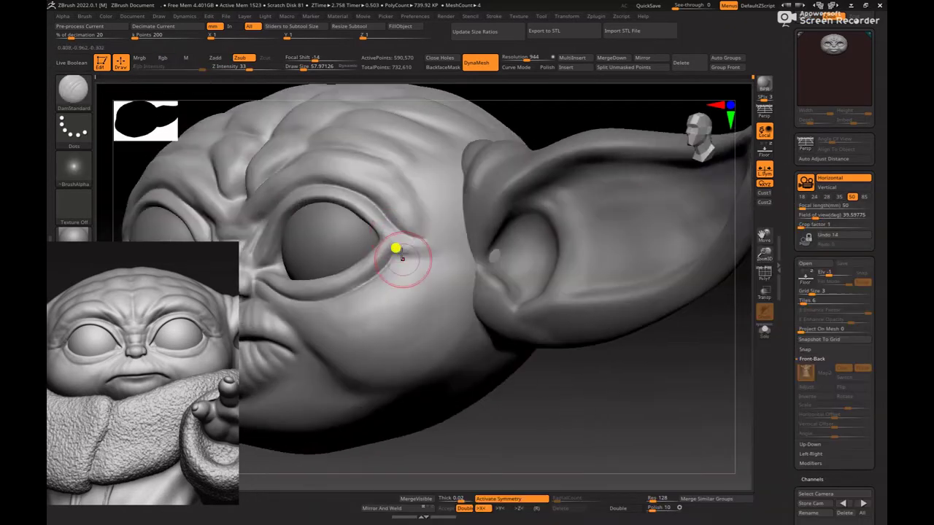
key(s)
drag(404, 255, 372, 257)
drag(580, 409, 610, 406)
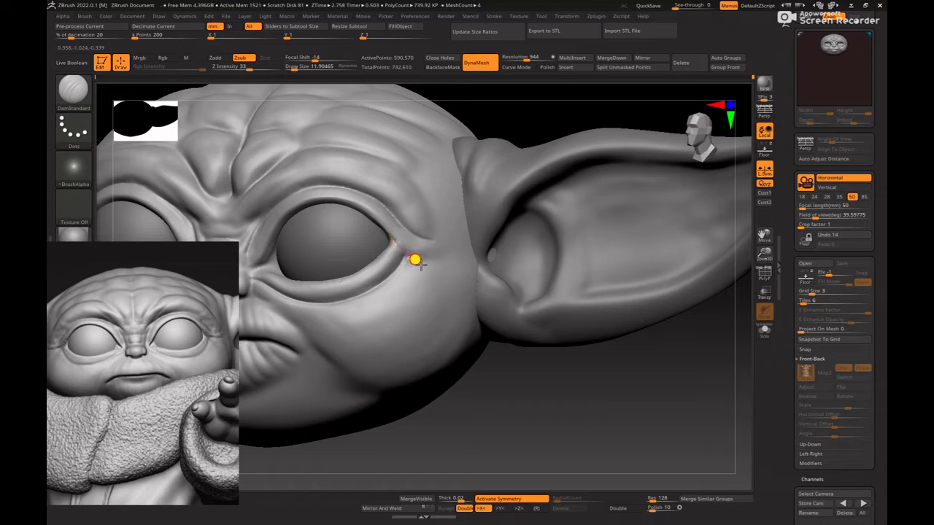
key(ctrl+z)
mouse_move(421, 266)
mouse_down()
mouse_move(436, 265)
mouse_move(421, 248)
mouse_up()
key(s)
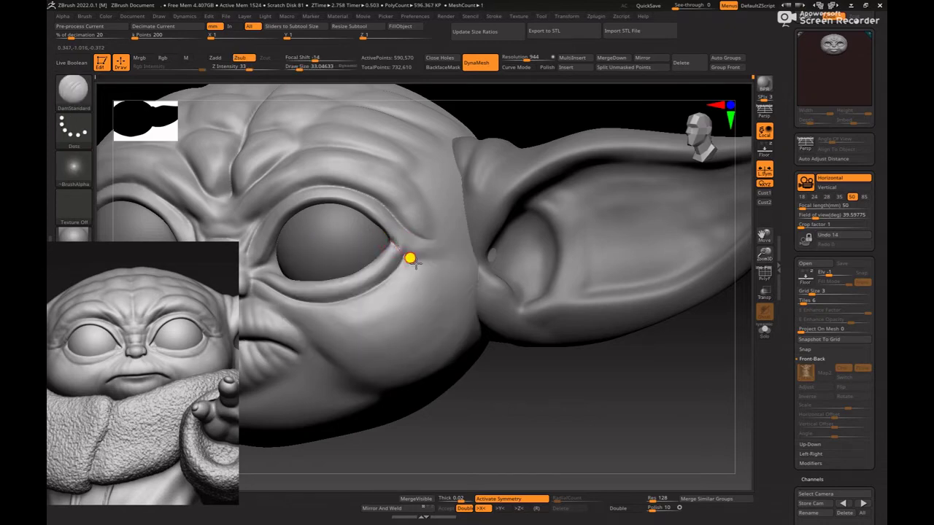
drag(540, 369, 555, 394)
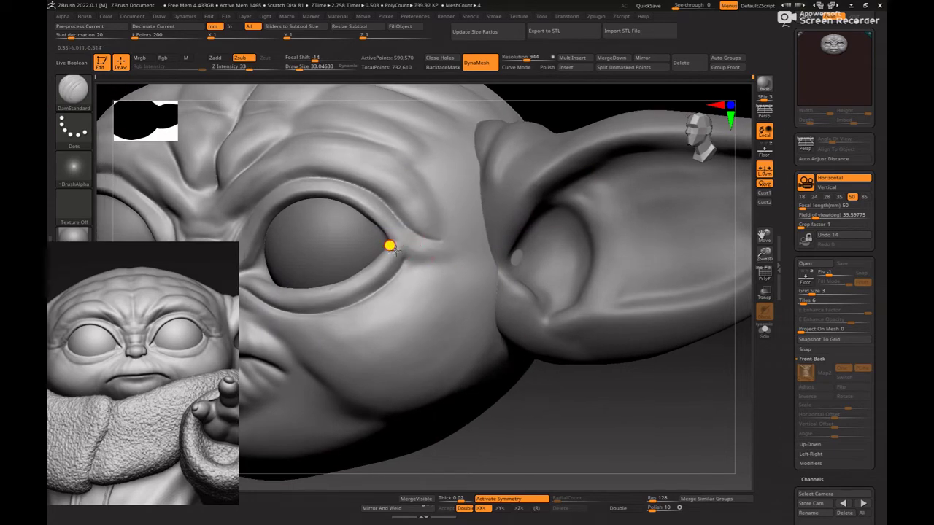
drag(458, 243, 468, 249)
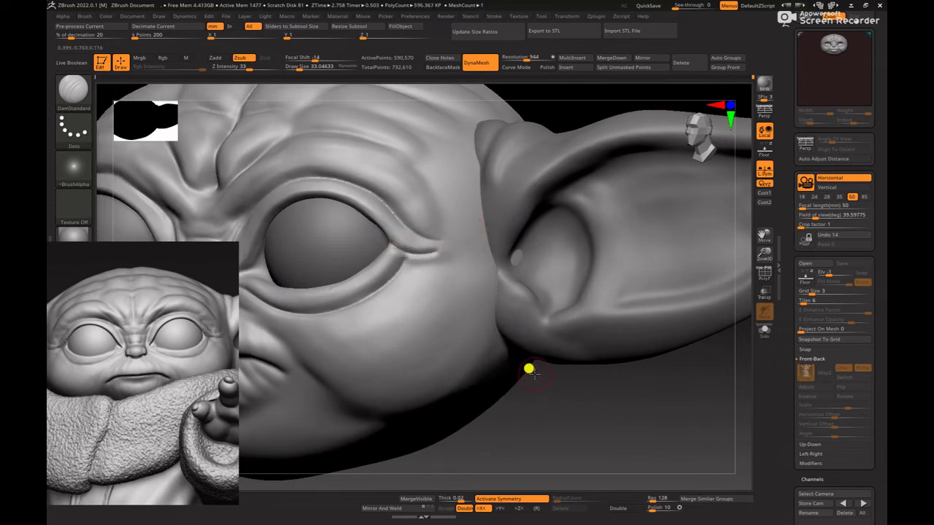
- Build up and smooth the outer end of the lower eyelid with ClayBuildup at a draw size of about 54
mouse_move(590, 409)
mouse_down()
mouse_move(457, 369)
mouse_move(536, 422)
mouse_move(605, 413)
mouse_move(572, 439)
mouse_move(545, 441)
mouse_up()
key(b)
key(c)
key(b)
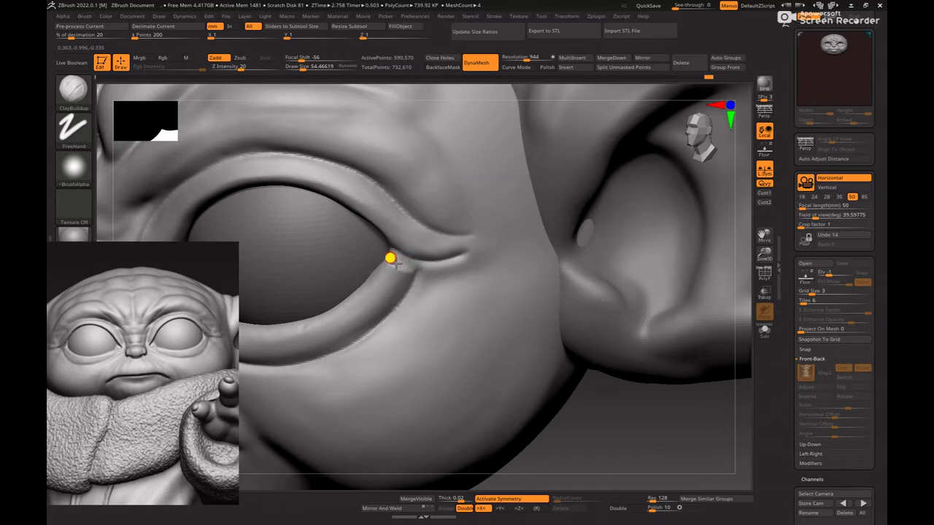
drag(396, 264, 399, 273)
shift+drag(399, 273, 396, 268)
shift+drag(628, 422, 619, 428)
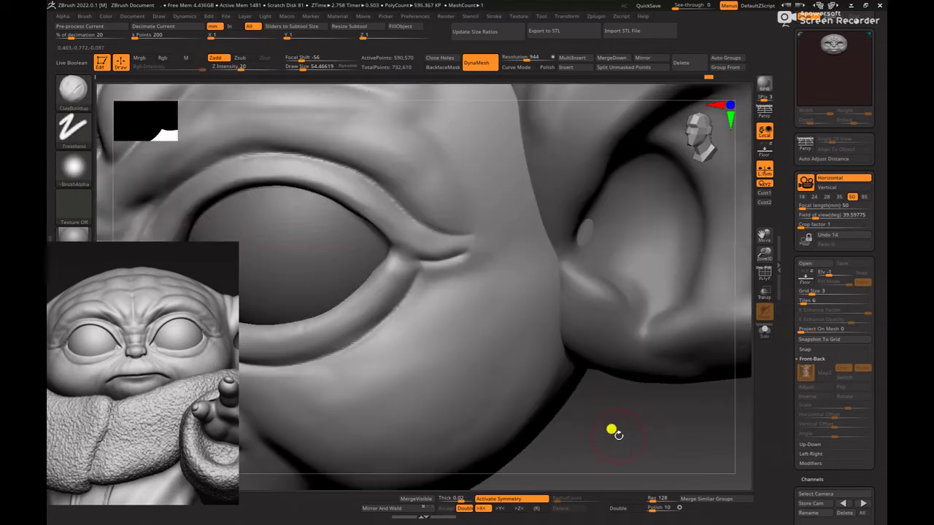
- Lasso-mask the outer end of the upper eyelid and the skin just above it
key(ctrl)
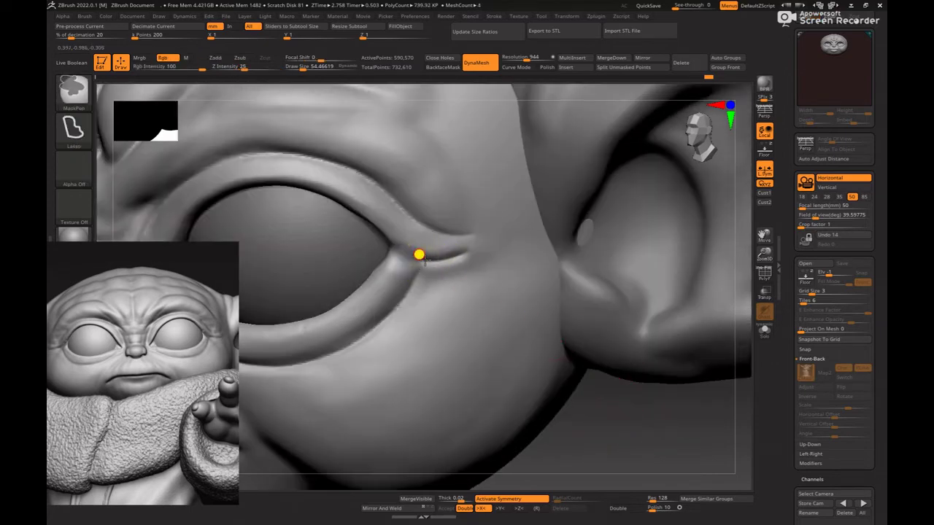
mouse_move(385, 243)
ctrl+mouse_down()
mouse_move(403, 173)
mouse_move(452, 235)
mouse_move(475, 174)
mouse_move(447, 175)
ctrl+mouse_up()
mouse_move(631, 421)
mouse_down()
mouse_move(652, 389)
mouse_move(632, 398)
mouse_move(627, 437)
mouse_move(607, 434)
mouse_up()
- Tuck the lower eyelid's outer corner against the masked upper lid with the Move brush at a draw size of about 114
key(b)
key(m)
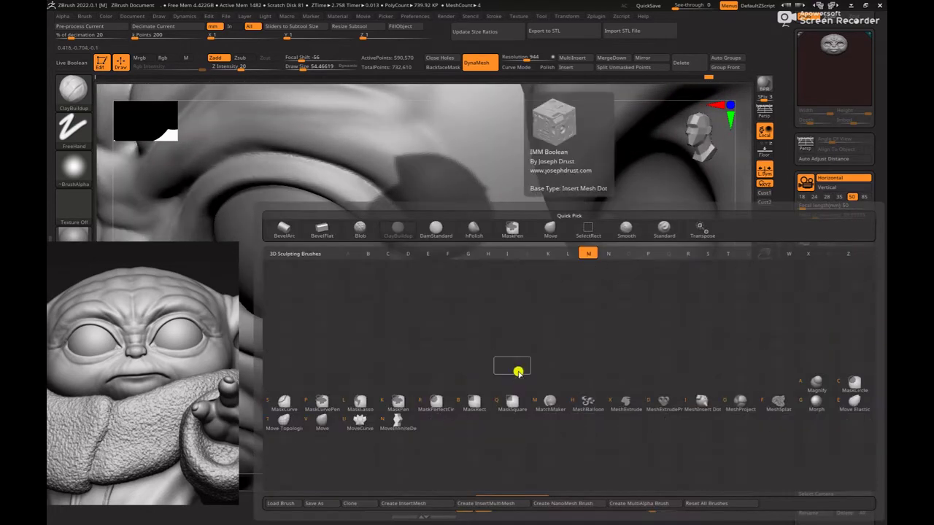
key(v)
key(space)
click(432, 295)
drag(403, 267, 408, 252)
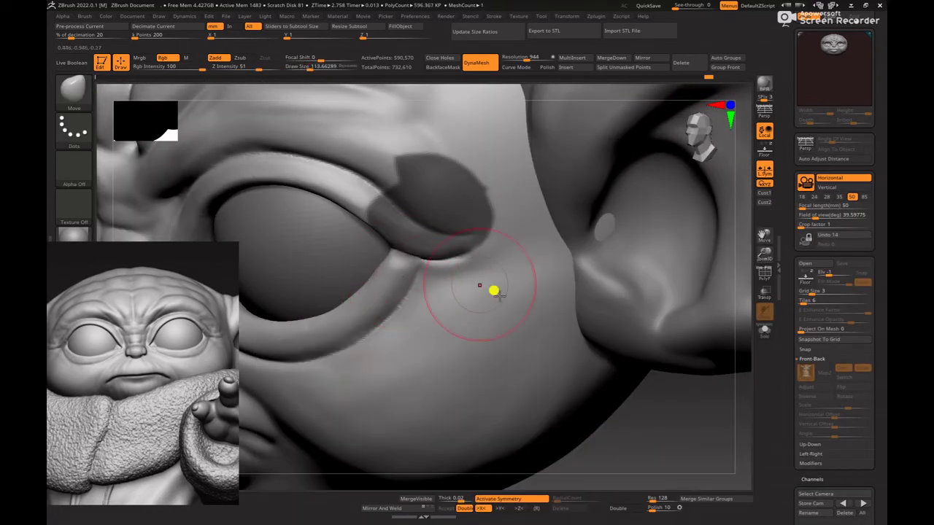
drag(683, 416, 719, 389)
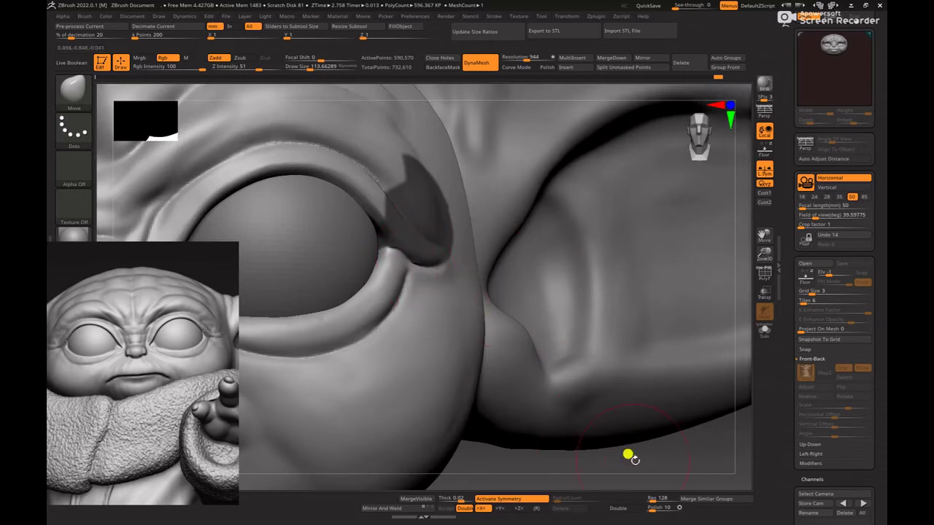
drag(628, 455, 655, 385)
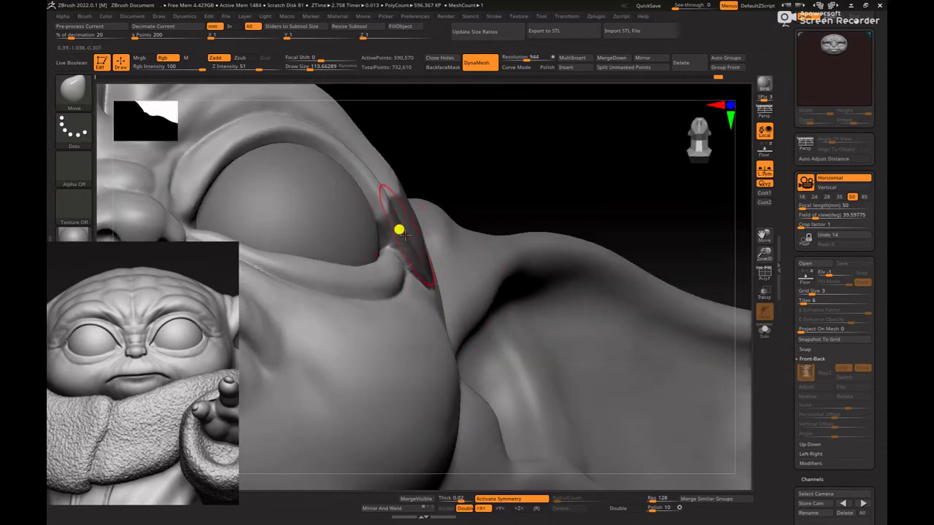
drag(523, 182, 493, 217)
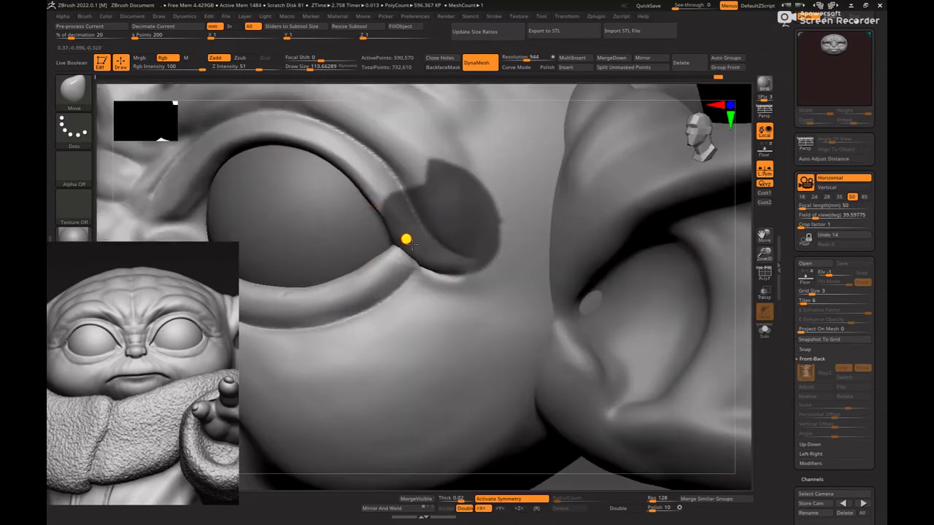
drag(743, 277, 779, 268)
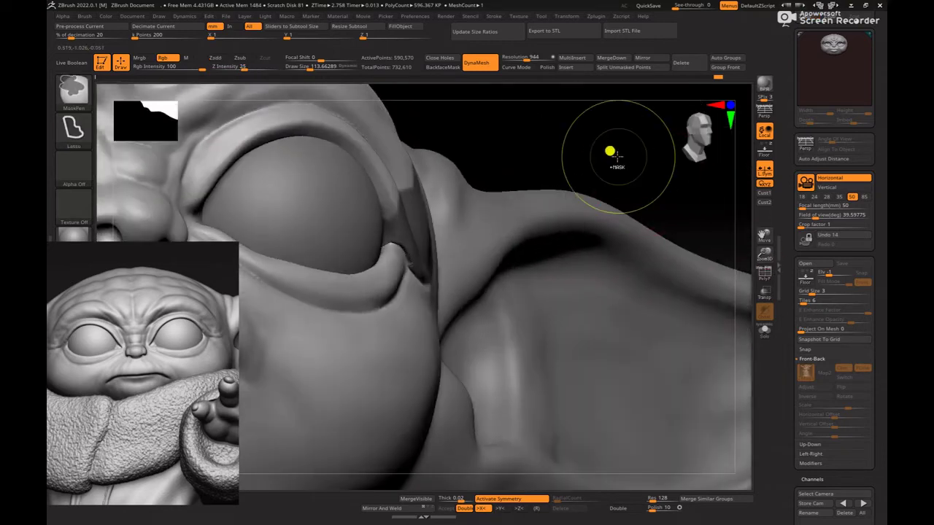
- Invert the mask and adjust the upper eyelid's outer end with the Move brush at a draw size of about 54
ctrl+click(610, 151)
drag(596, 132, 558, 140)
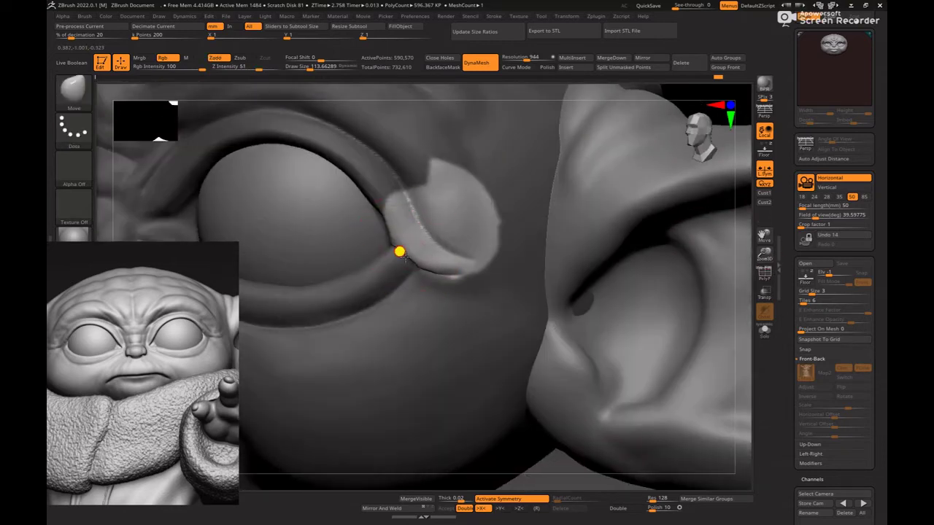
key(space)
drag(424, 249, 407, 250)
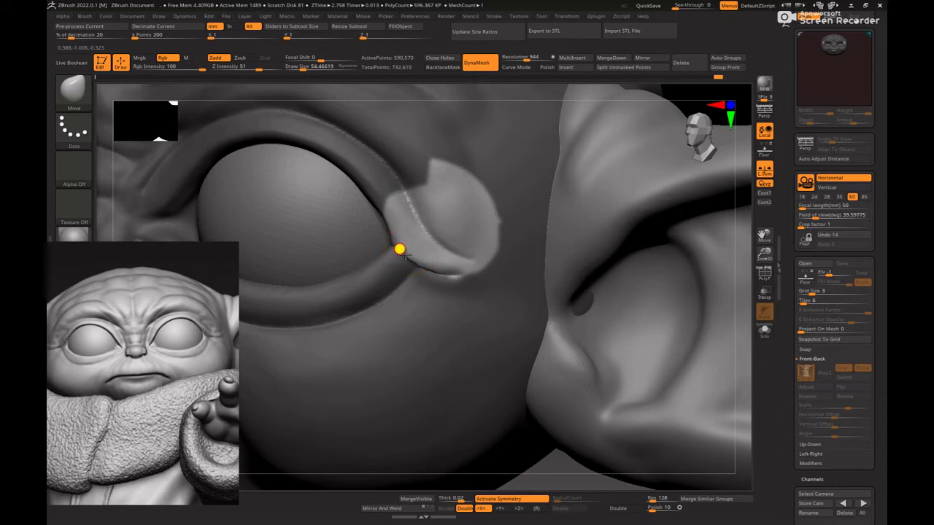
shift+drag(740, 294, 745, 294)
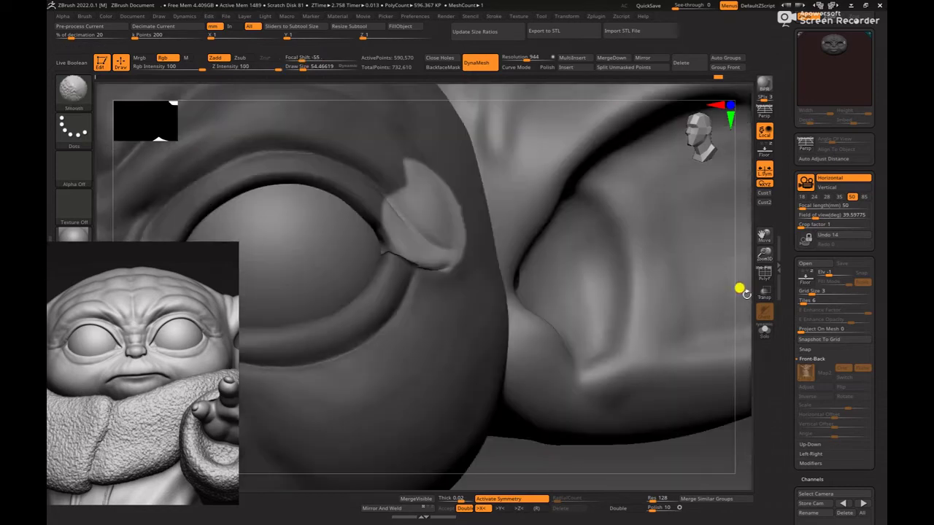
- Clear the mask, update the head's DynaMesh and smooth the crease beyond the outer eye corner
key(f)
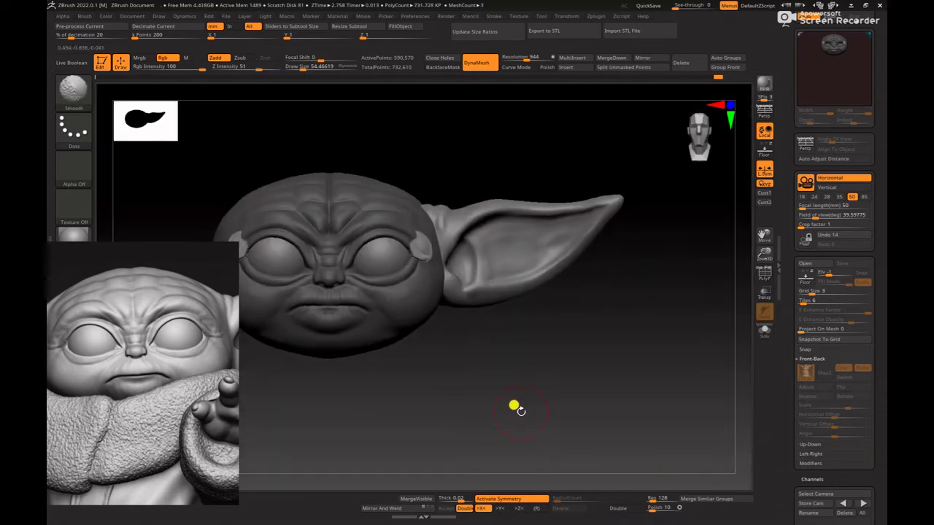
mouse_move(518, 411)
alt+mouse_down()
mouse_move(575, 393)
mouse_move(581, 416)
alt+mouse_up()
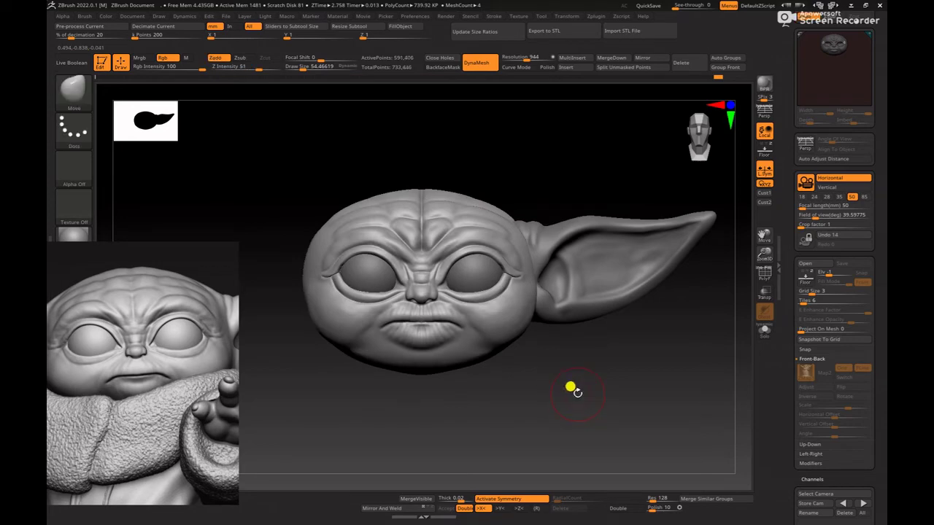
alt+drag(560, 382, 557, 442)
shift+drag(494, 259, 525, 294)
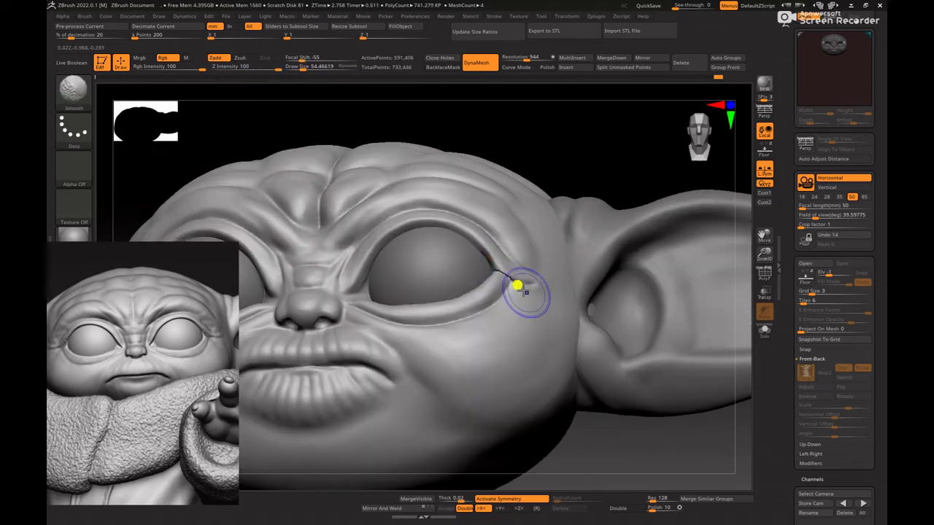
mouse_move(601, 478)
shift+mouse_down()
mouse_move(637, 463)
mouse_move(653, 475)
mouse_move(517, 384)
mouse_move(689, 488)
shift+mouse_up()
alt+drag(557, 464, 561, 469)
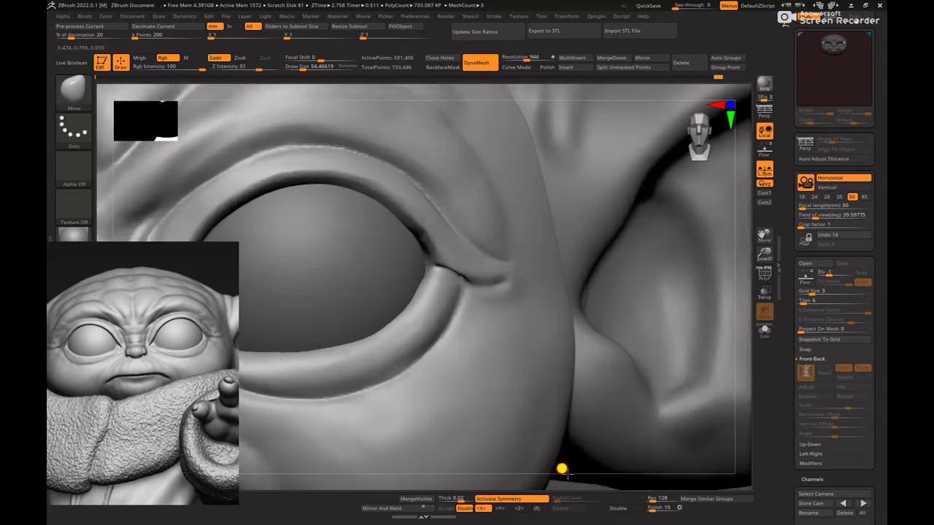
- Refine the eyelid shapes at the outer eye corner with the Move brush at a draw size of about 90
key(b)
key(m)
key(v)
key(space)
drag(473, 289, 479, 289)
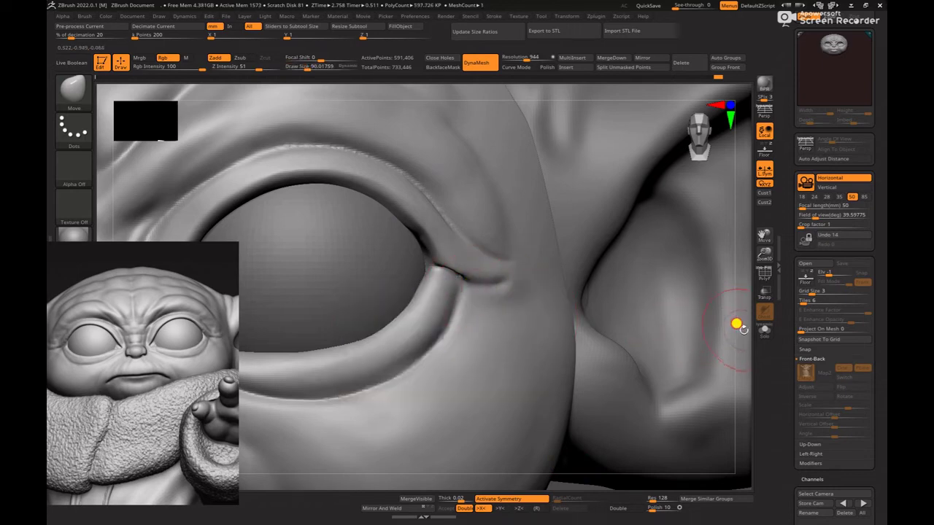
drag(736, 323, 721, 321)
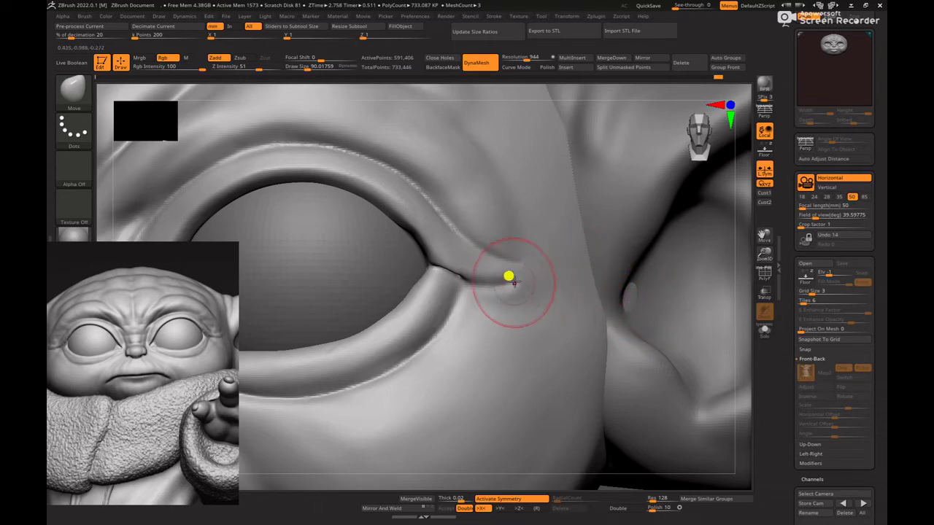
- Build up and blend the skin around the outer eye crease with ClayBuildup at a draw size of about 81
key(b)
key(c)
key(b)
key(s)
mouse_move(535, 272)
mouse_down()
mouse_move(498, 272)
mouse_move(449, 241)
mouse_move(475, 268)
mouse_move(543, 267)
mouse_up()
key(s)
key(s)
key(s)
alt+drag(743, 277, 416, 230)
shift+drag(598, 380, 638, 388)
alt+drag(485, 381, 566, 413)
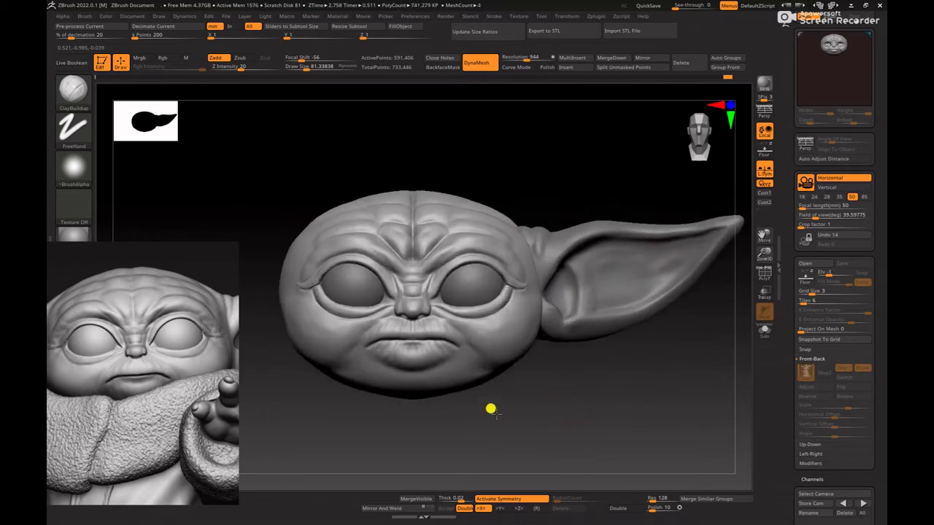
- Shrink and reposition the reference image so the character's ear is included, and view the head from the front
scroll(191, 444, down, 1)
middle_drag(219, 420, 174, 441)
middle_drag(221, 434, 212, 438)
scroll(212, 438, down, 1)
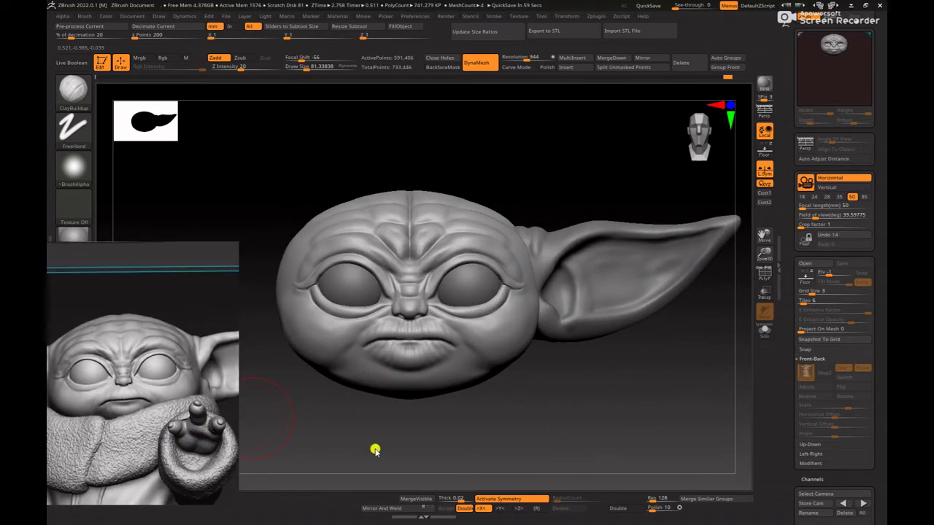
drag(375, 451, 529, 457)
shift+drag(602, 421, 576, 409)
- Mirror the ear across the X axis, appending the copy as a new SubTool
alt+click(629, 320)
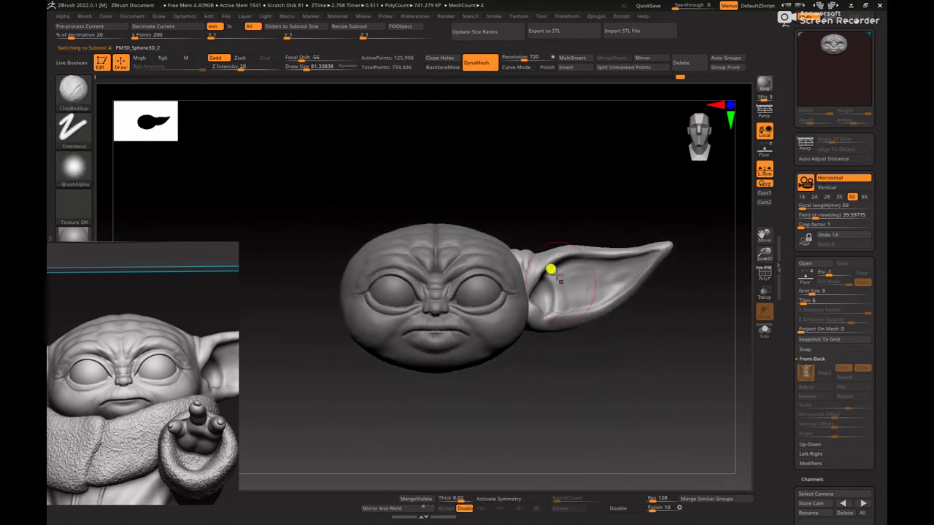
click(649, 58)
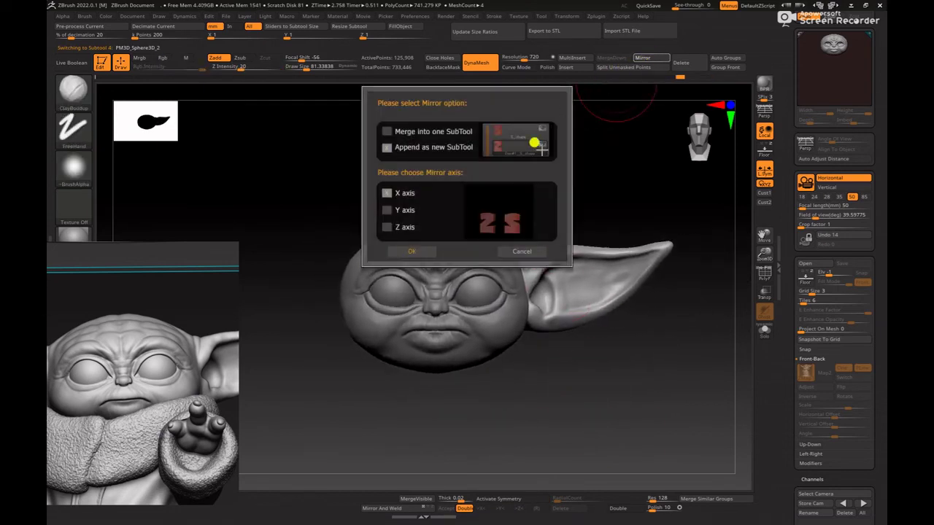
click(424, 251)
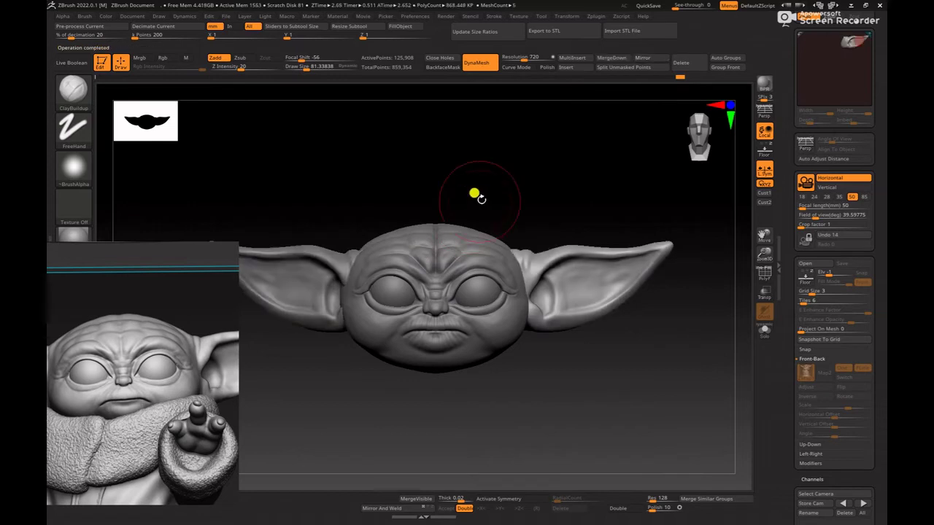
alt+drag(496, 179, 597, 126)
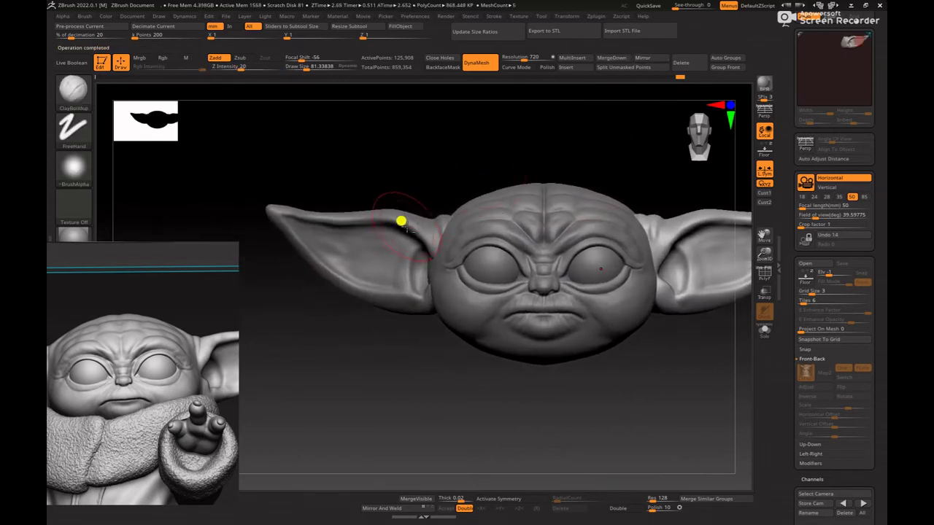
- Reset the gizmo orientation on the mirrored ear and move the ear along X to fit the side of the head
alt+click(405, 226)
key(w)
alt+click(703, 177)
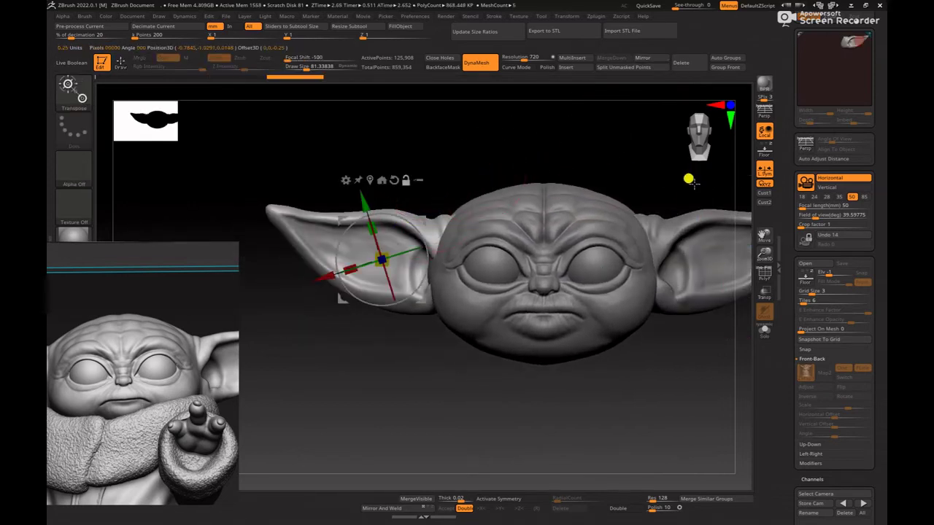
alt+click(396, 181)
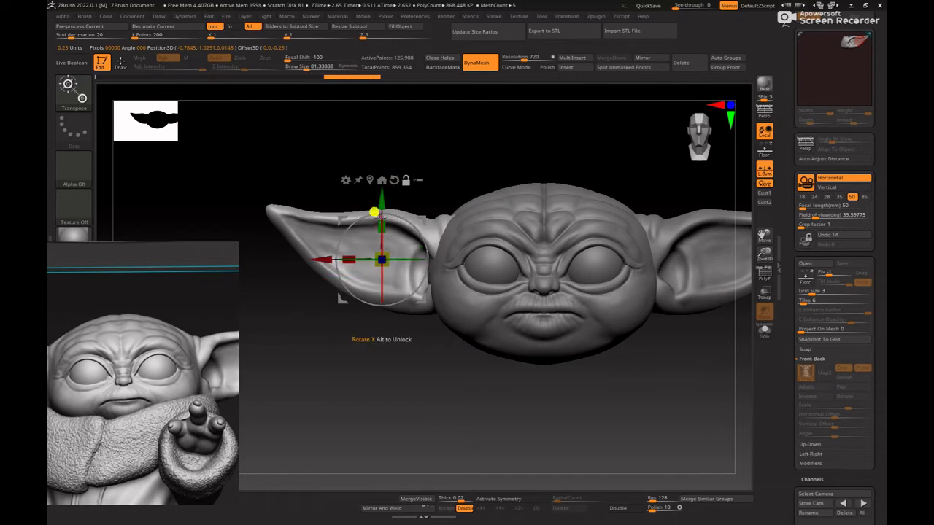
drag(313, 260, 300, 261)
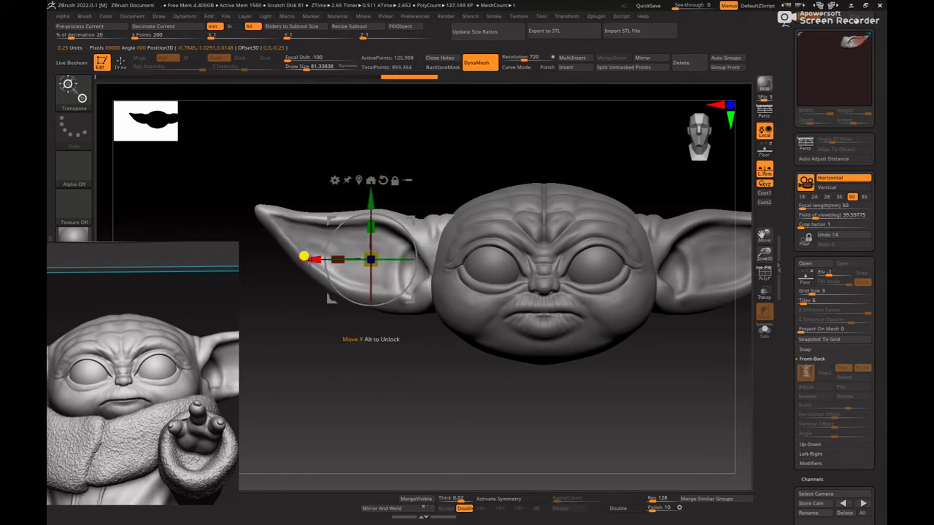
alt+drag(491, 397, 407, 324)
drag(277, 262, 280, 262)
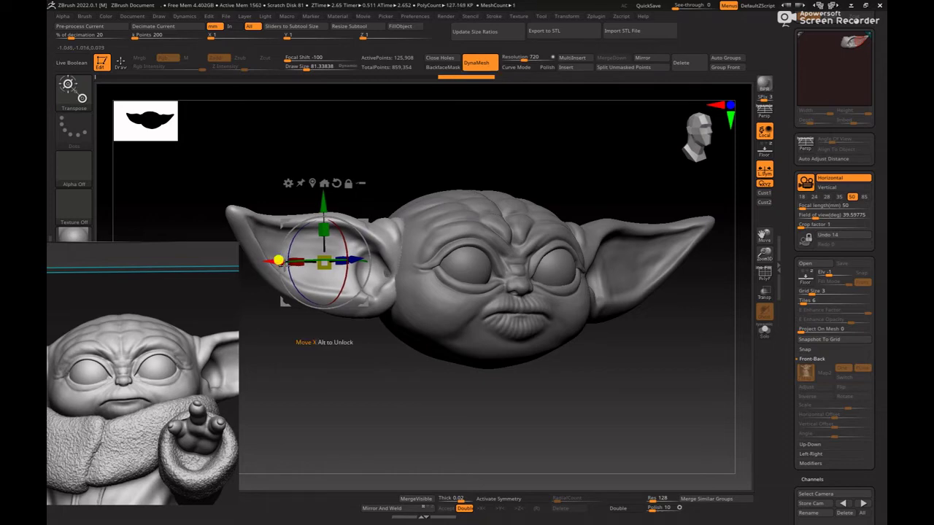
mouse_move(428, 400)
mouse_down()
mouse_move(387, 397)
mouse_move(441, 402)
mouse_move(455, 426)
mouse_move(348, 421)
mouse_move(426, 411)
mouse_up()
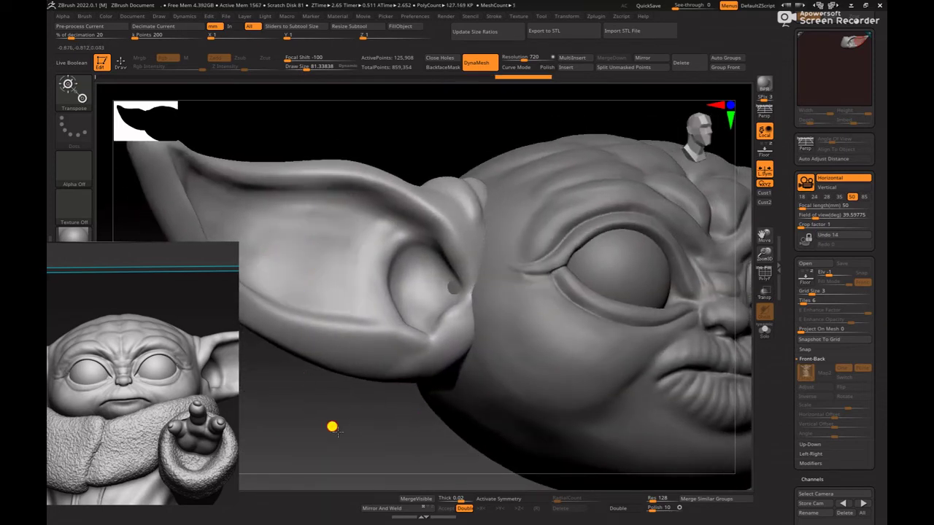
drag(329, 427, 292, 407)
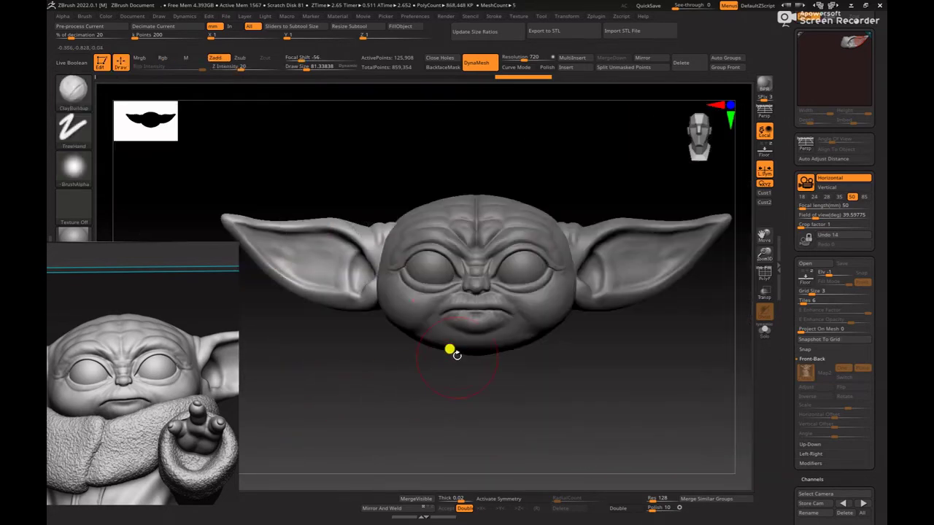
- Turn on X symmetry for the head and shrink the reference image so the character's whole upper body and both ears are included
key(x)
mouse_move(438, 362)
mouse_down()
mouse_move(460, 402)
mouse_move(399, 401)
mouse_move(450, 402)
mouse_move(328, 380)
mouse_up()
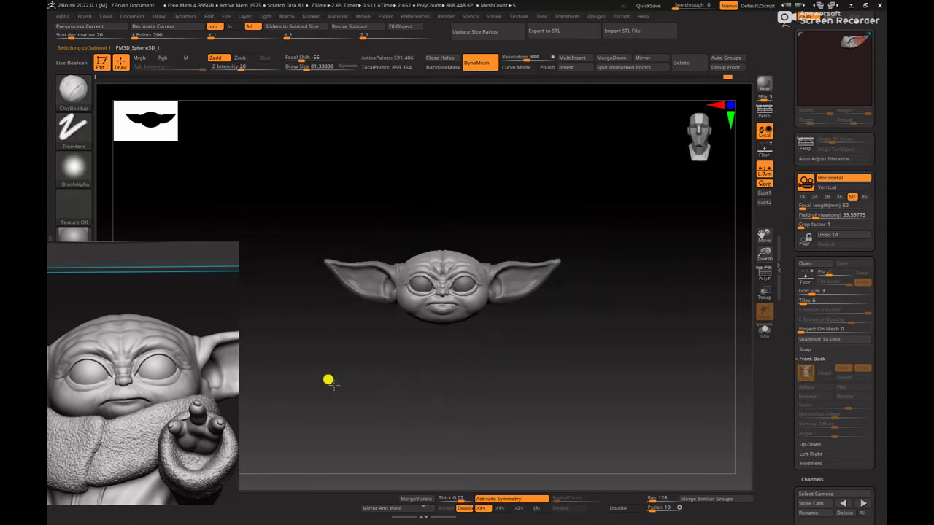
middle_drag(177, 428, 211, 442)
scroll(211, 430, down, 4)
middle_drag(70, 423, 140, 377)
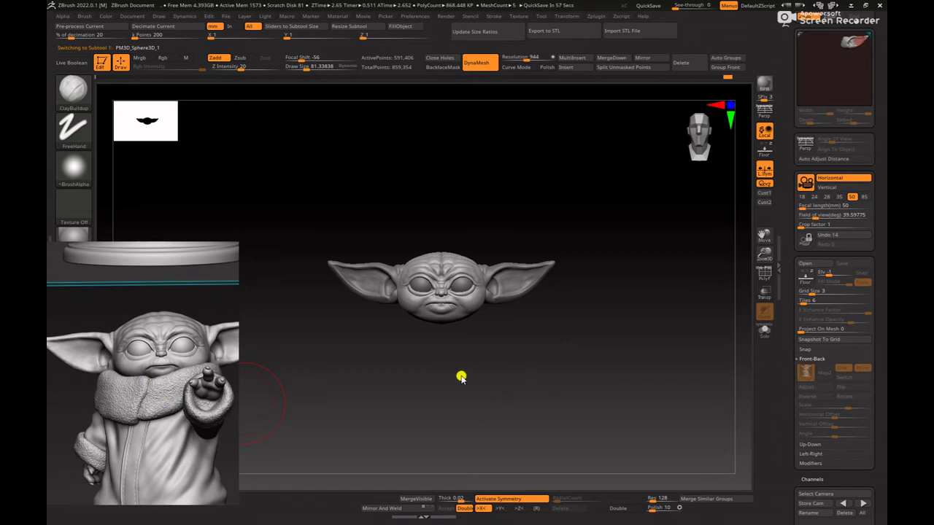
- Switch to the Move brush and reduce its draw size to about 119 for the mouth area
mouse_move(559, 363)
alt+mouse_down()
mouse_move(500, 367)
mouse_move(621, 472)
mouse_move(625, 394)
alt+mouse_up()
key(b)
key(m)
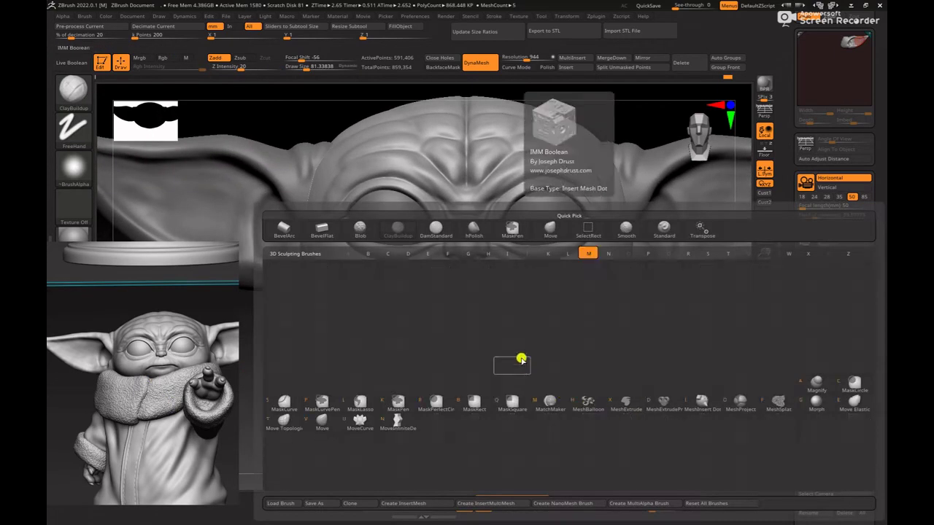
key(v)
key(space)
key(space)
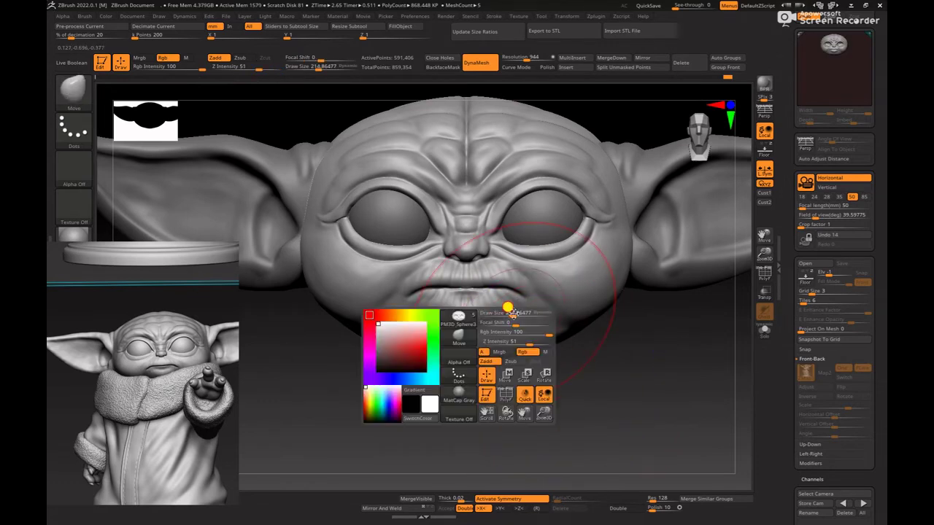
drag(513, 312, 505, 315)
alt+drag(581, 403, 595, 422)
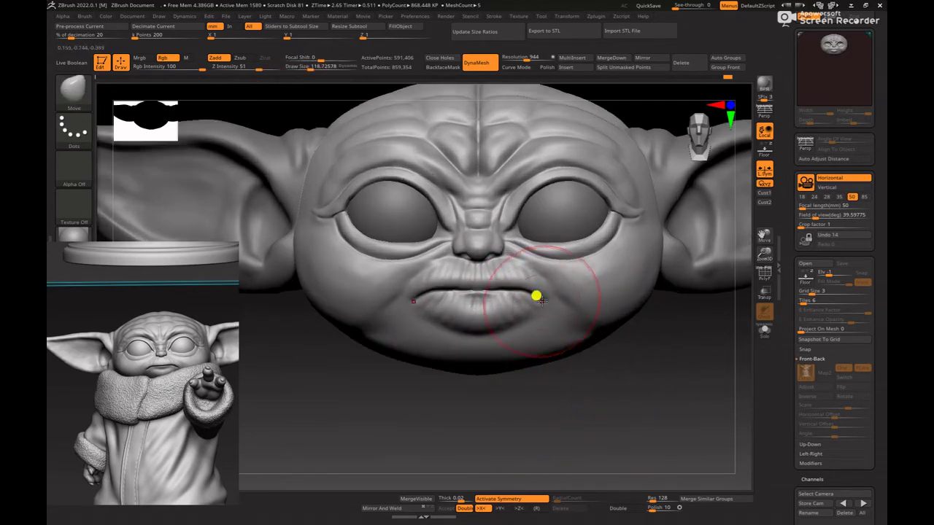
key(ctrl)
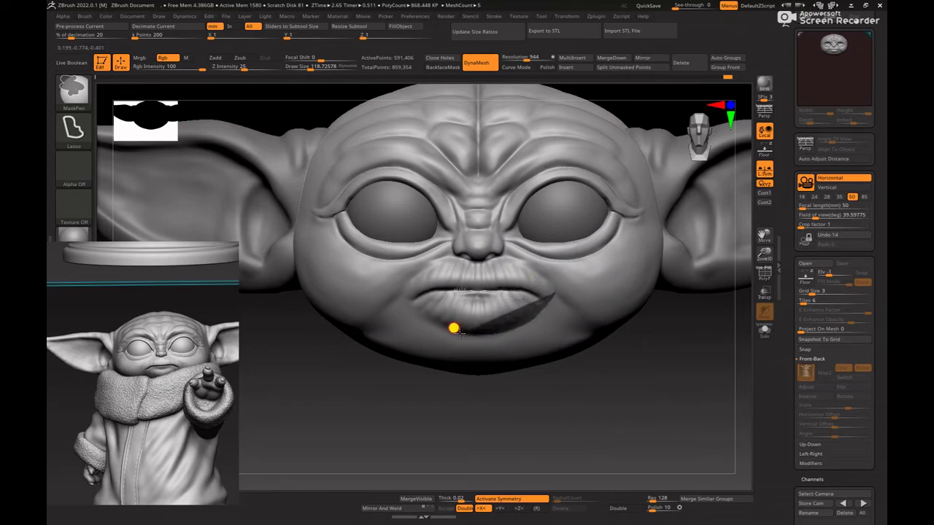
mouse_move(453, 328)
ctrl+mouse_down()
mouse_move(398, 285)
mouse_move(448, 231)
mouse_move(507, 309)
ctrl+mouse_up()
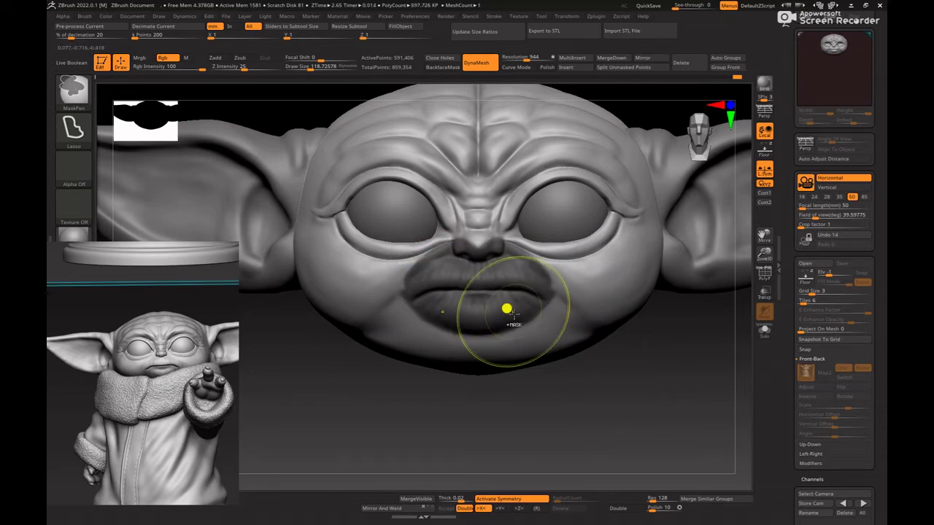
key(ctrl+z)
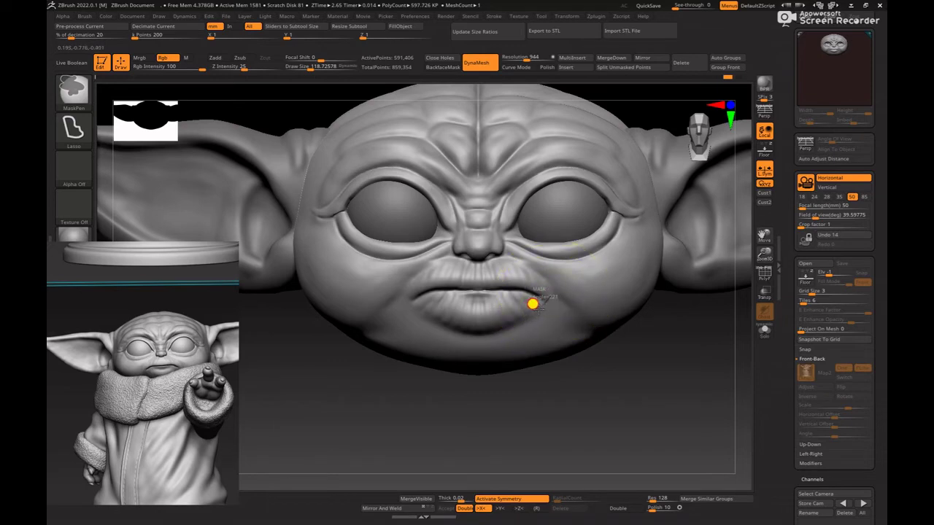
- Lasso-mask the chin area beneath the lower lip and invert the mask so only that area stays editable
ctrl+drag(499, 327, 488, 327)
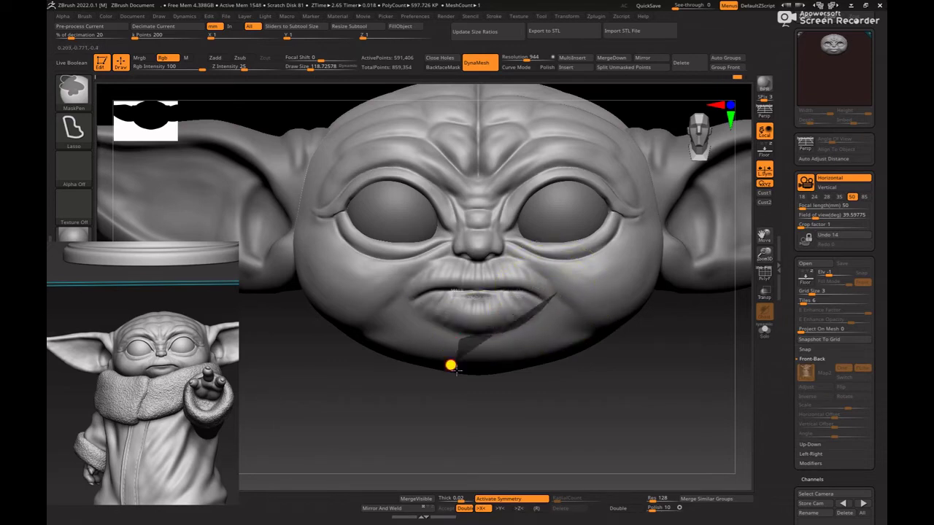
ctrl+drag(456, 371, 632, 409)
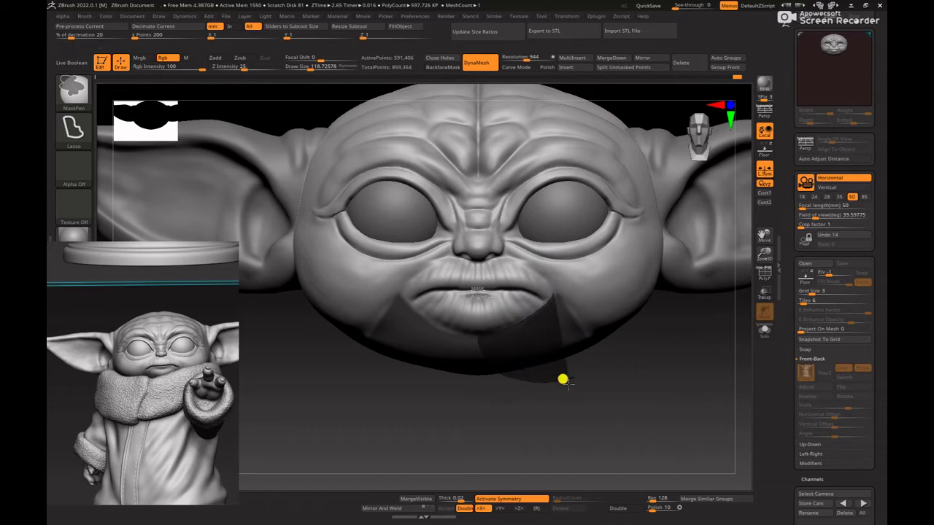
mouse_move(569, 384)
ctrl+mouse_down()
mouse_move(563, 429)
mouse_move(586, 452)
ctrl+mouse_up()
ctrl+click(561, 412)
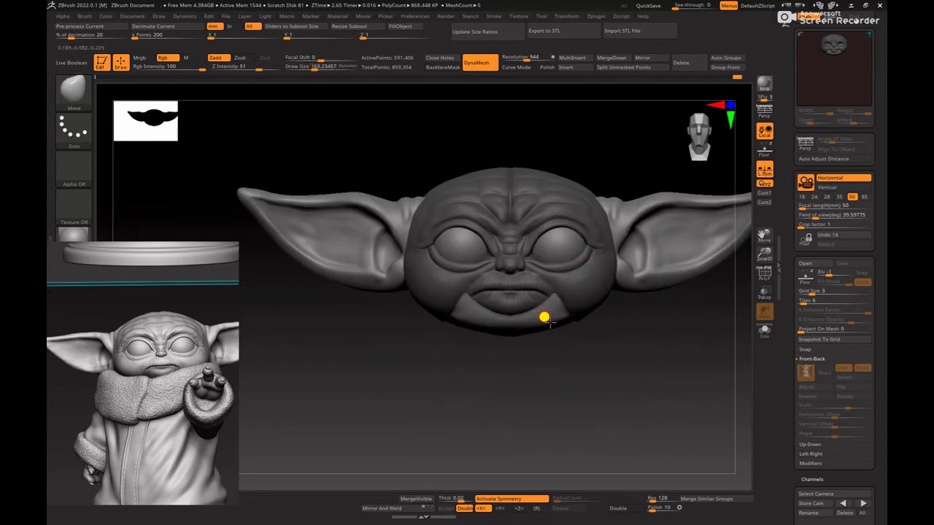
- Blur the edges of the mask around the chin area
mouse_move(561, 376)
alt+mouse_down()
mouse_move(582, 402)
mouse_move(586, 431)
alt+mouse_up()
drag(590, 408, 599, 289)
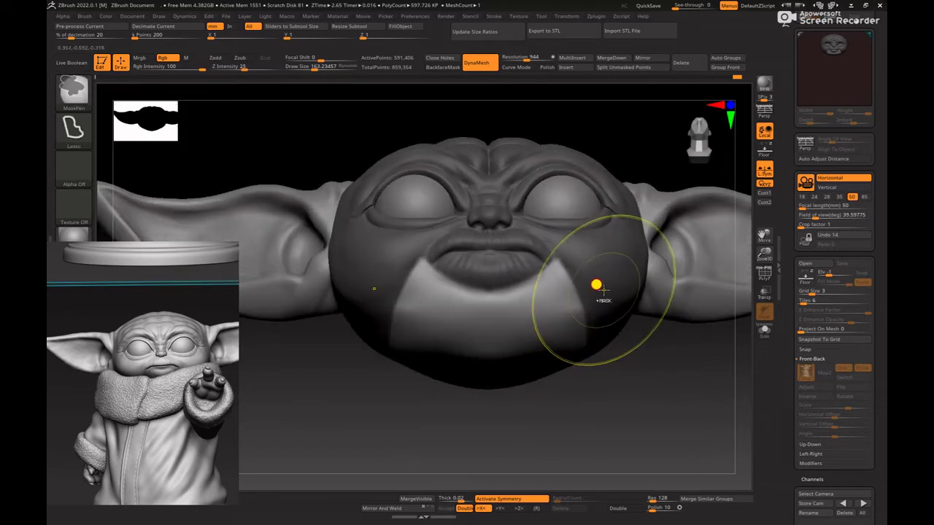
ctrl+click(602, 294)
ctrl+click(600, 301)
- Reshape the unmasked chin below the lower lip with the Move brush at a draw size of about 163, and clear the mask
drag(606, 386, 570, 313)
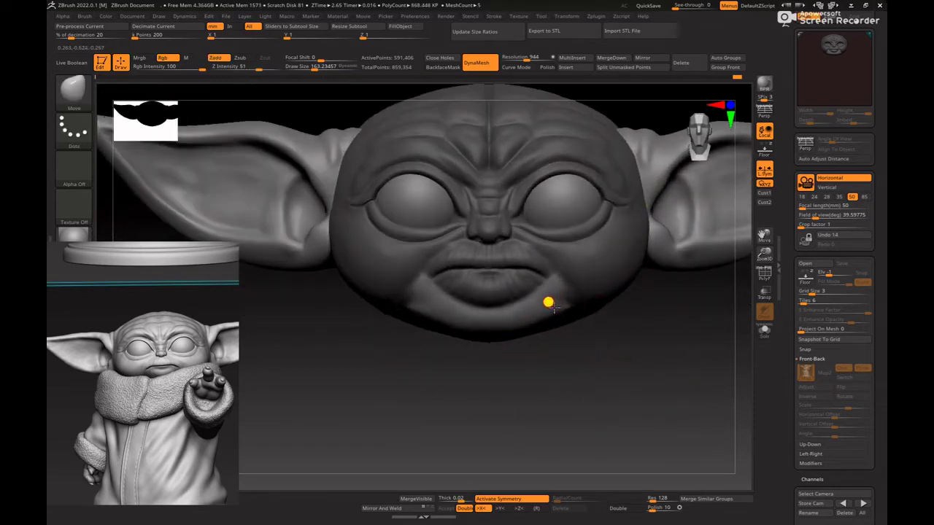
mouse_move(604, 387)
mouse_down()
mouse_move(602, 344)
mouse_move(583, 333)
mouse_move(551, 355)
mouse_up()
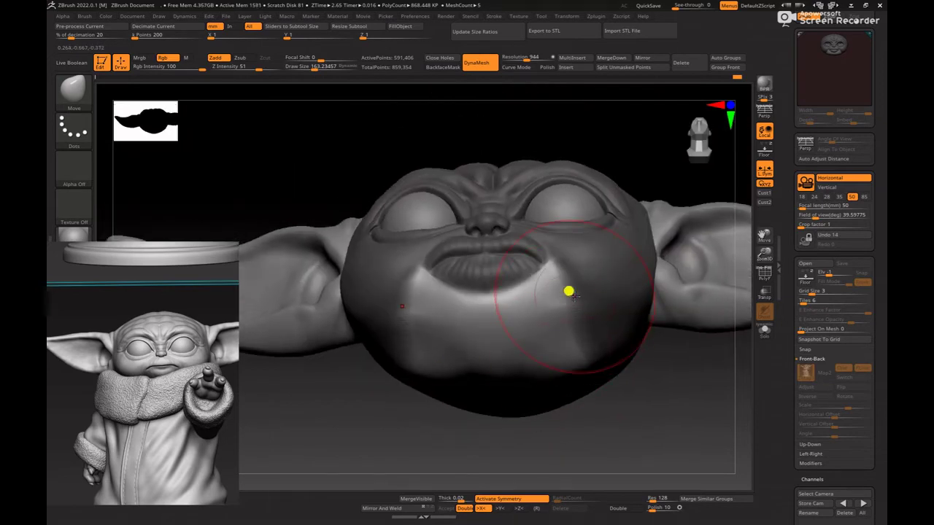
drag(631, 388, 626, 316)
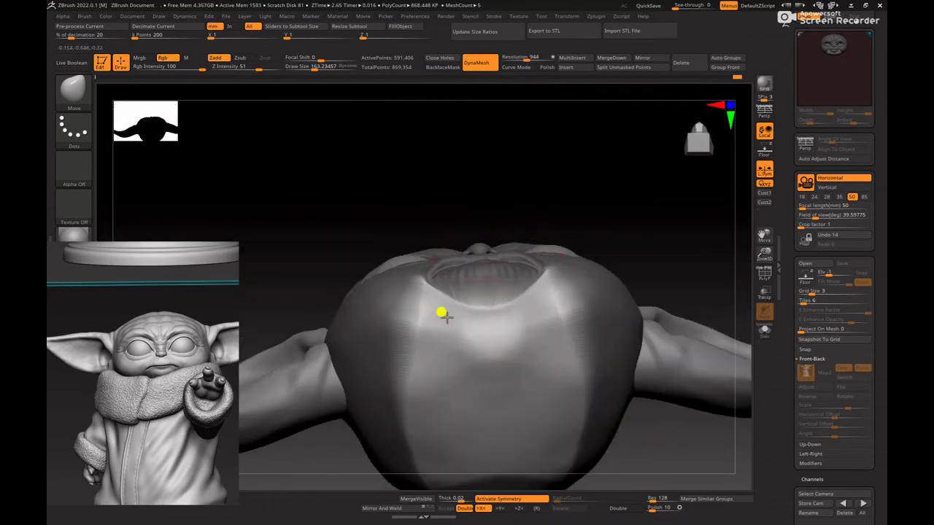
drag(652, 265, 643, 387)
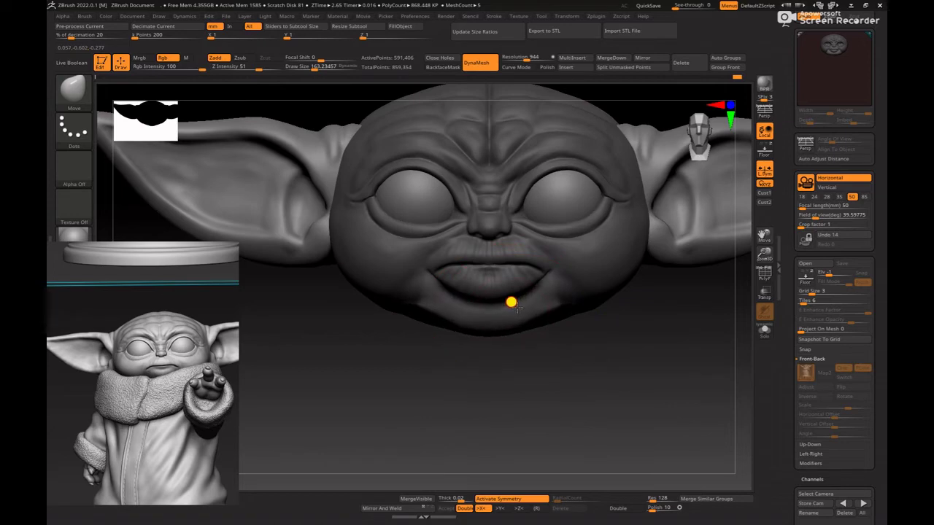
drag(555, 310, 542, 307)
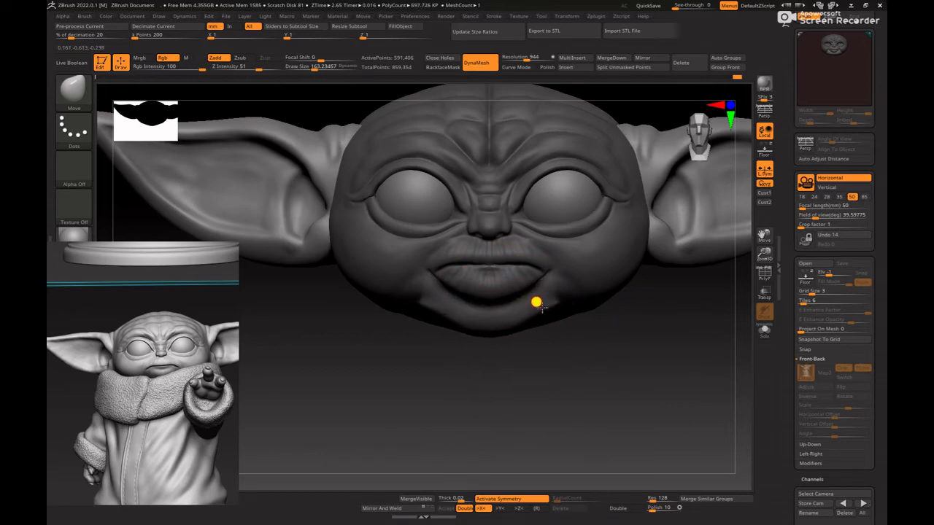
ctrl+right_drag(646, 411, 582, 373)
mouse_move(582, 373)
shift+mouse_down()
mouse_move(537, 358)
mouse_move(583, 410)
mouse_move(579, 302)
mouse_move(594, 262)
mouse_move(610, 261)
shift+mouse_up()
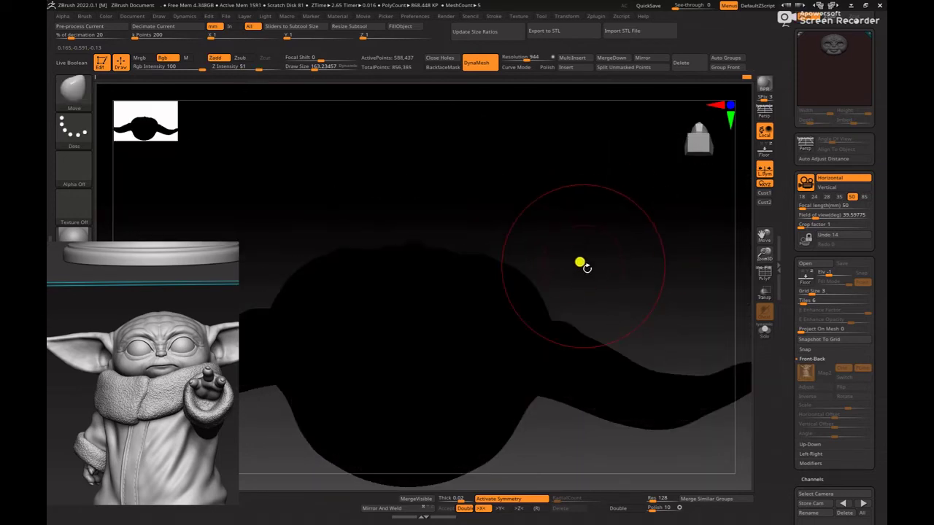
- Polish the rough ridges on both sides of the chin symmetrically with the hPolish brush at a draw size of about 86
key(x)
key(b)
key(h)
key(p)
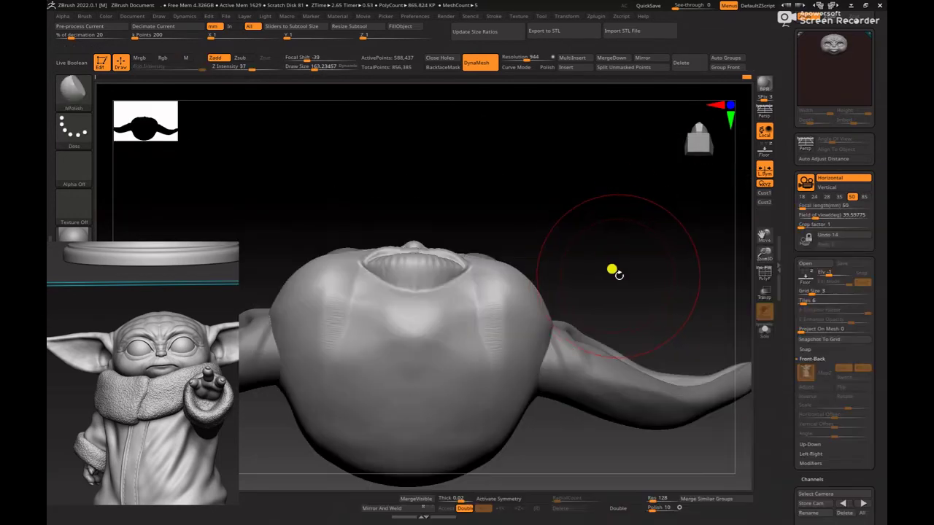
mouse_move(611, 270)
mouse_down()
mouse_move(559, 280)
mouse_move(552, 334)
mouse_up()
key(space)
drag(482, 289, 473, 292)
key(space)
mouse_move(432, 334)
mouse_down()
mouse_move(405, 339)
mouse_move(432, 335)
mouse_up()
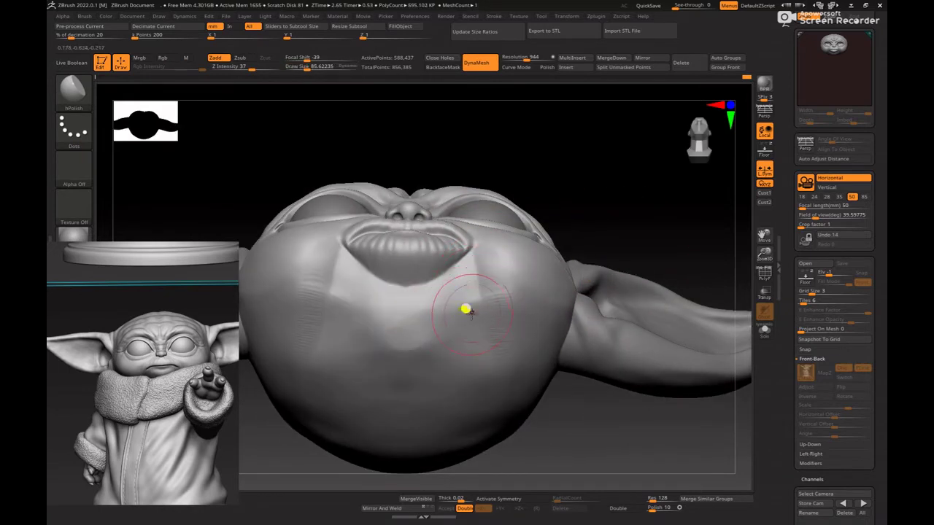
key(x)
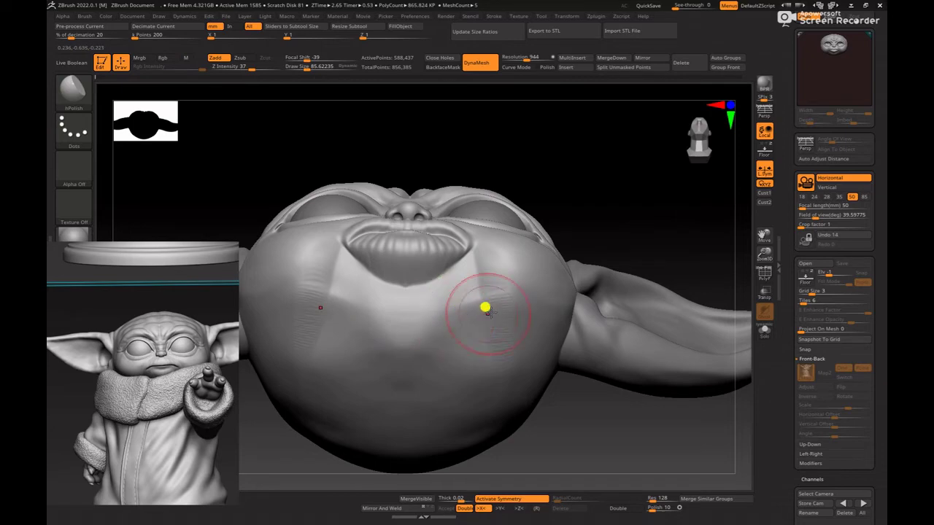
shift+drag(493, 306, 498, 325)
mouse_move(415, 346)
mouse_down()
mouse_move(400, 350)
mouse_move(421, 323)
mouse_move(393, 318)
mouse_up()
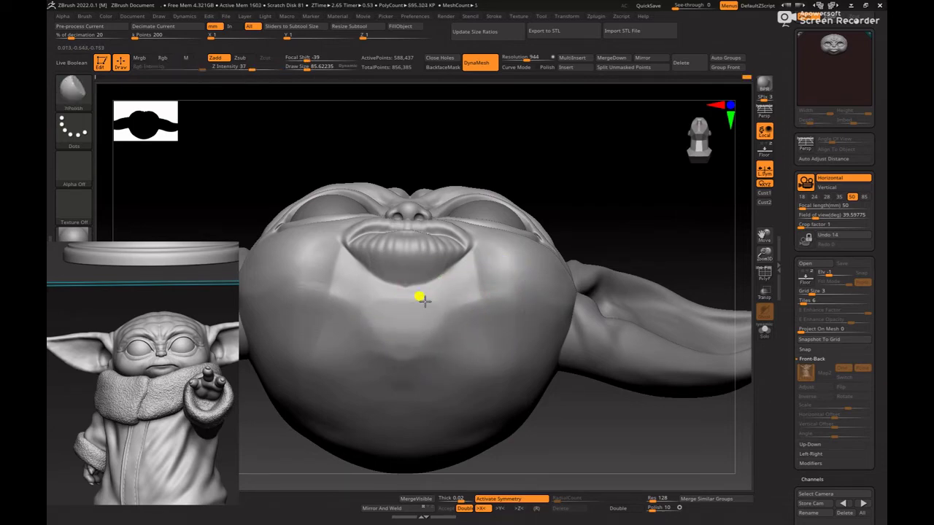
- Even out the chin surface beneath the lower lip with hPolish at a draw size of about 54
key(space)
click(424, 300)
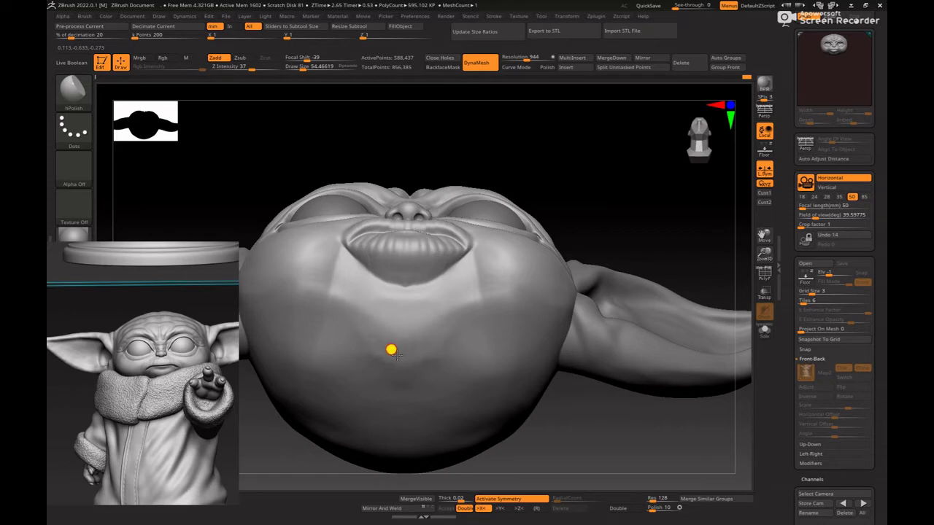
drag(476, 301, 480, 304)
mouse_move(641, 224)
mouse_down()
mouse_move(680, 215)
mouse_move(683, 181)
mouse_up()
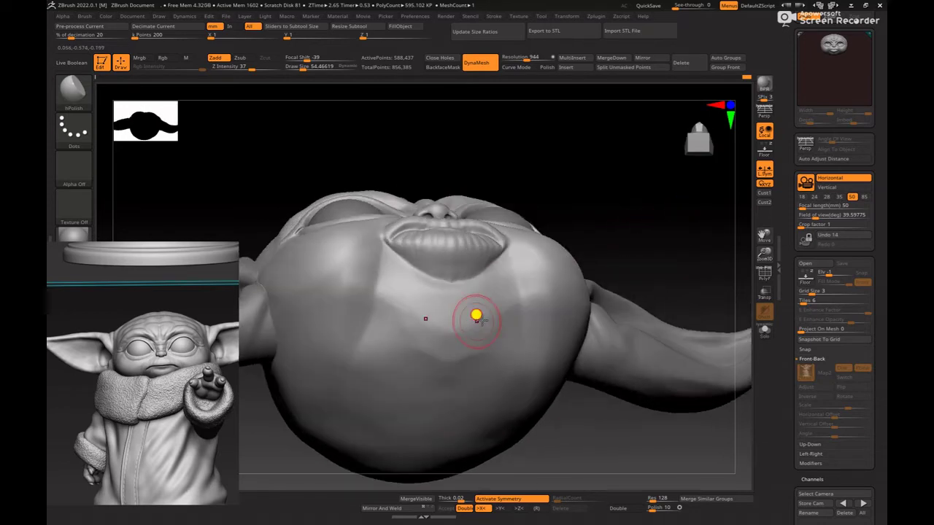
drag(485, 332, 448, 326)
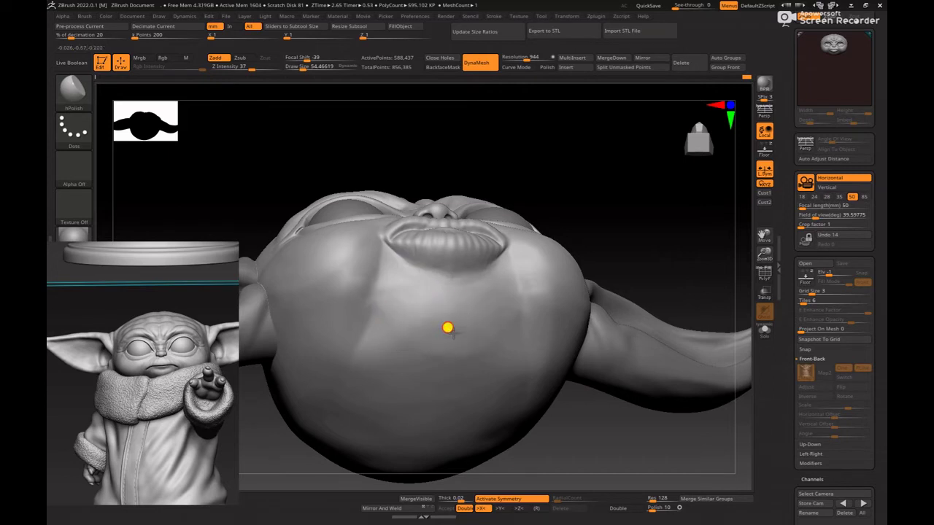
alt+drag(655, 261, 483, 219)
shift+drag(644, 292, 654, 391)
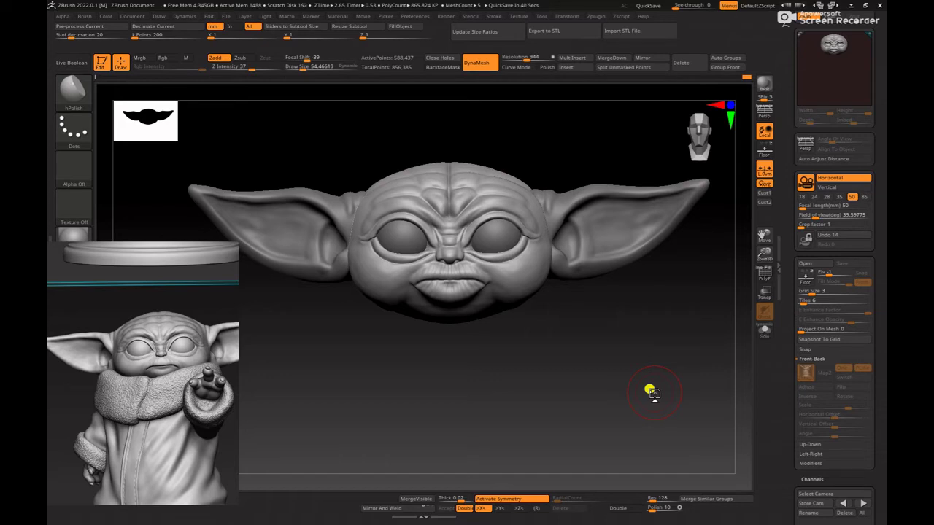
- Build up the area beneath the lower lip with ClayBuildup at a draw size of about 69
mouse_move(519, 371)
ctrl+right_down()
mouse_move(555, 389)
mouse_move(607, 321)
mouse_move(621, 201)
ctrl+right_up()
key(b)
key(c)
key(b)
key(space)
drag(509, 266, 516, 261)
right_drag(571, 238, 573, 276)
mouse_move(497, 266)
mouse_down()
mouse_move(509, 265)
mouse_move(486, 273)
mouse_move(529, 269)
mouse_up()
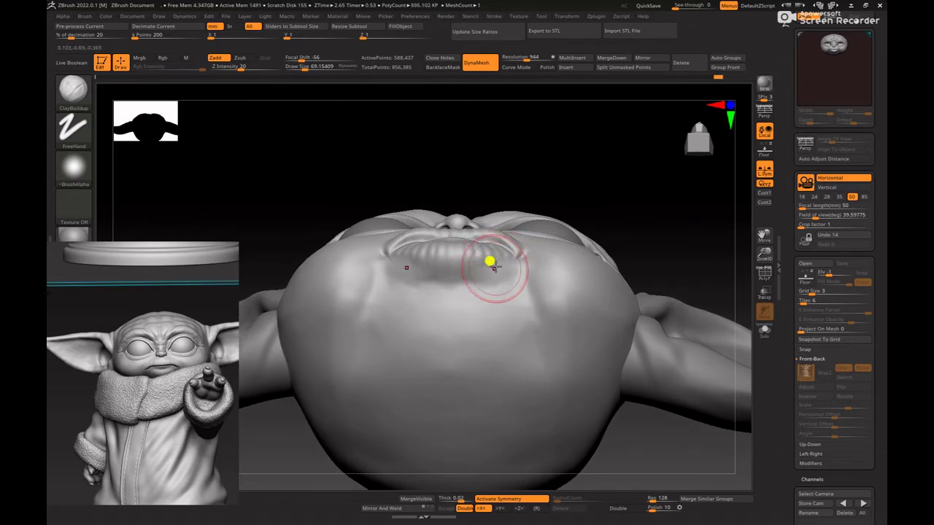
mouse_move(650, 242)
shift+mouse_down()
mouse_move(616, 396)
mouse_move(519, 332)
mouse_move(659, 378)
mouse_move(621, 392)
mouse_move(431, 273)
shift+mouse_up()
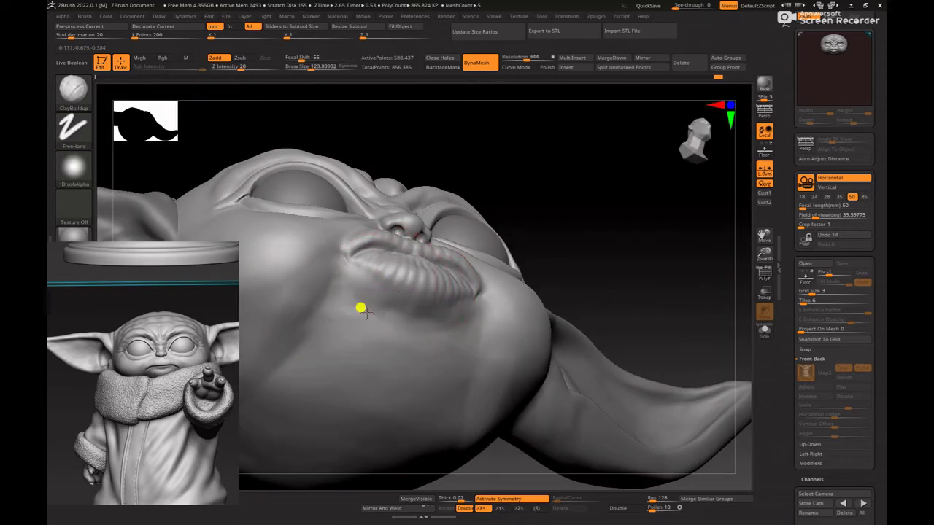
- Build up the area below the lower lip and mouth corners with ClayBuildup at draw size about 124, and smooth it
drag(350, 282, 314, 307)
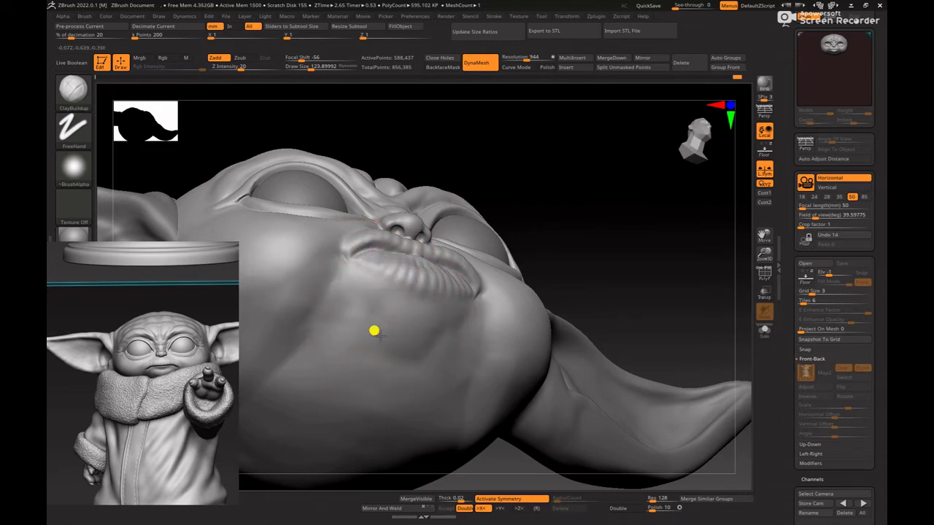
mouse_move(347, 277)
mouse_down()
mouse_move(365, 323)
mouse_move(369, 315)
mouse_up()
mouse_move(681, 239)
mouse_down()
mouse_move(598, 378)
mouse_move(605, 416)
mouse_move(472, 360)
mouse_move(560, 397)
mouse_up()
mouse_move(560, 397)
mouse_down()
mouse_move(496, 311)
mouse_move(478, 305)
mouse_up()
shift+drag(467, 288, 450, 301)
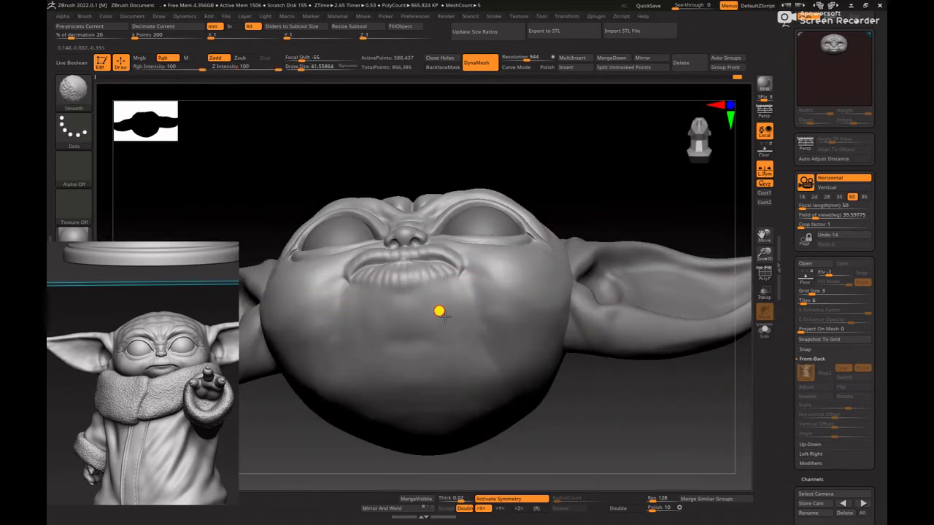
- Switch to the Move brush and set its draw size to about 104 for working on the mouth area
drag(636, 192, 452, 352)
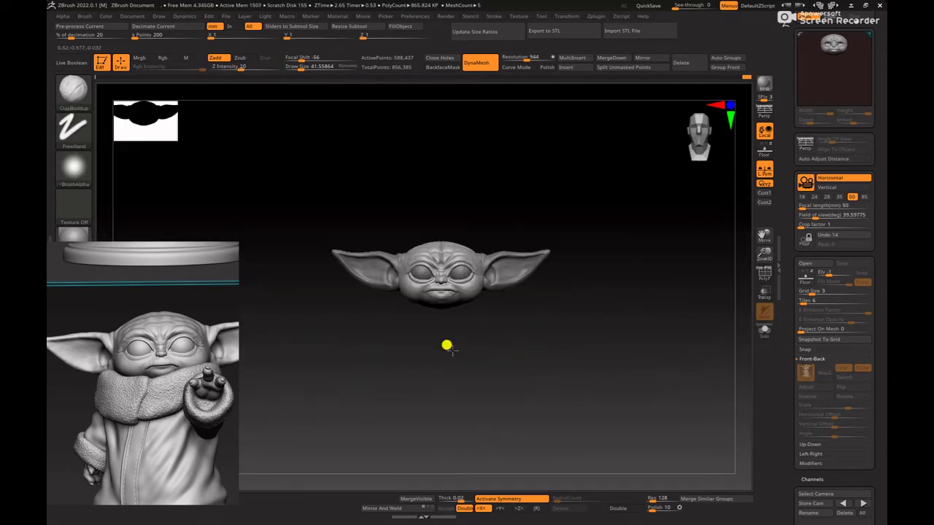
drag(504, 387, 548, 390)
alt+drag(512, 357, 579, 413)
mouse_move(571, 355)
mouse_down()
mouse_move(563, 412)
mouse_move(560, 368)
mouse_move(577, 384)
mouse_move(561, 344)
mouse_move(589, 352)
mouse_up()
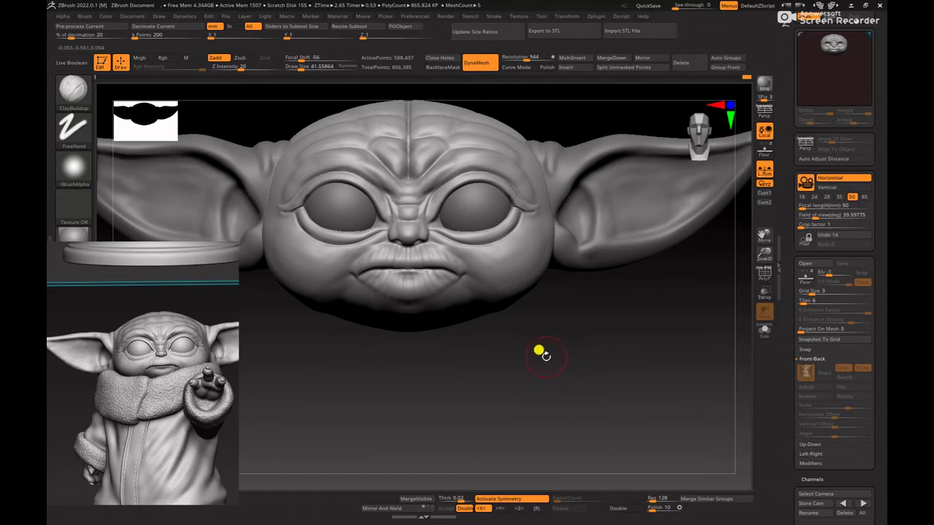
alt+drag(544, 352, 554, 365)
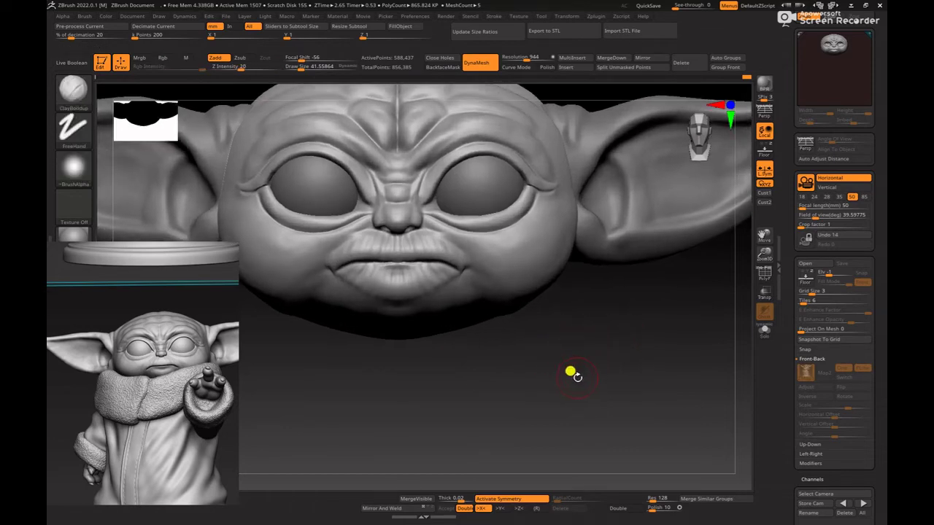
mouse_move(567, 372)
alt+mouse_down()
mouse_move(575, 389)
mouse_move(571, 379)
mouse_move(580, 380)
alt+mouse_up()
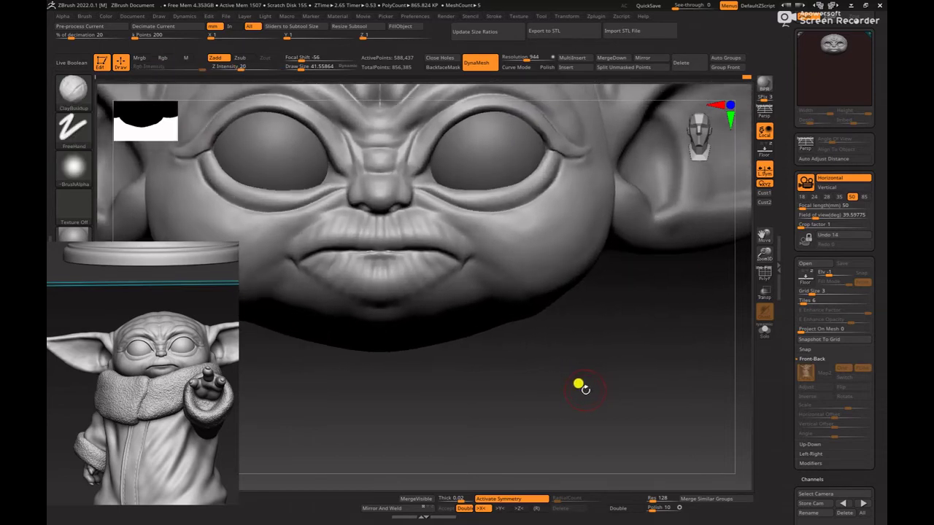
key(b)
key(m)
key(v)
alt+drag(523, 363, 544, 389)
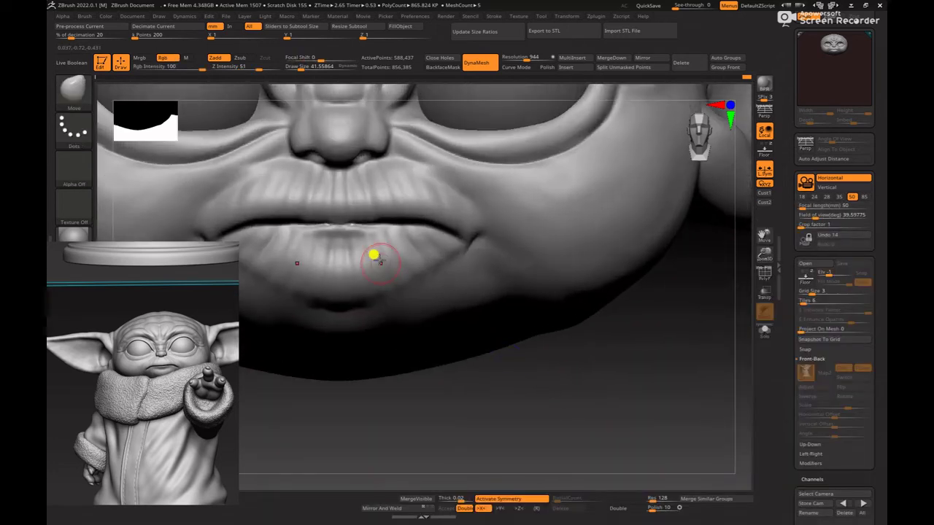
key(space)
drag(364, 264, 373, 264)
mouse_move(322, 165)
mouse_down()
mouse_move(319, 156)
mouse_move(335, 164)
mouse_up()
- Enlarge the face in the reference image and adjust the underside of the chin with the Move brush
middle_drag(141, 415, 122, 404)
scroll(194, 417, up, 3)
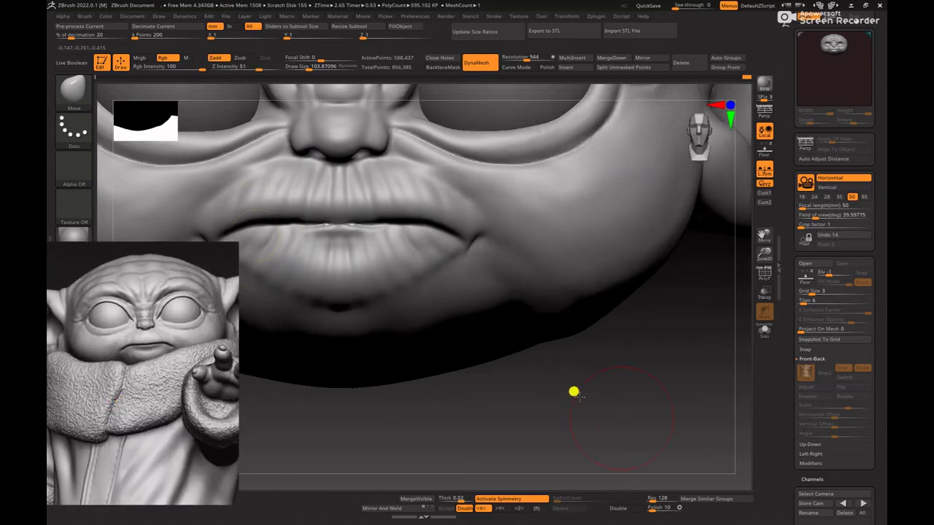
alt+drag(523, 400, 628, 416)
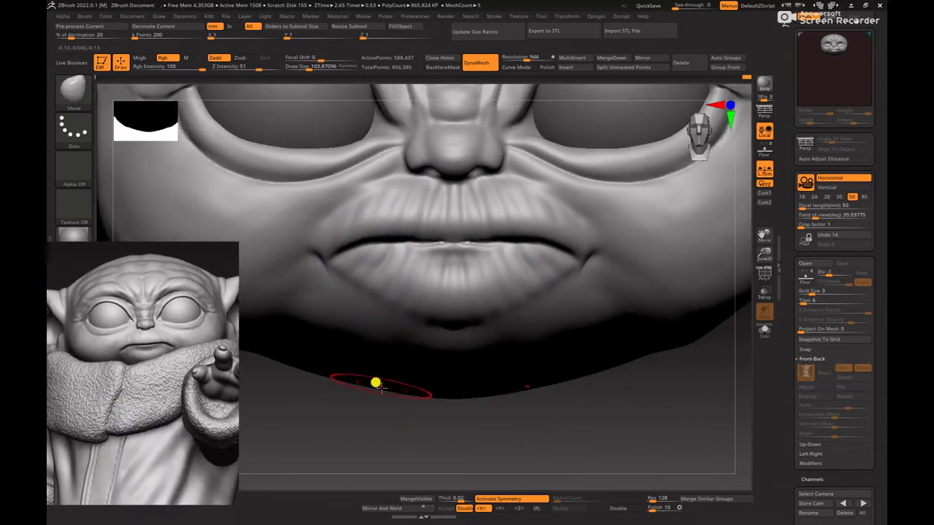
drag(379, 411, 375, 358)
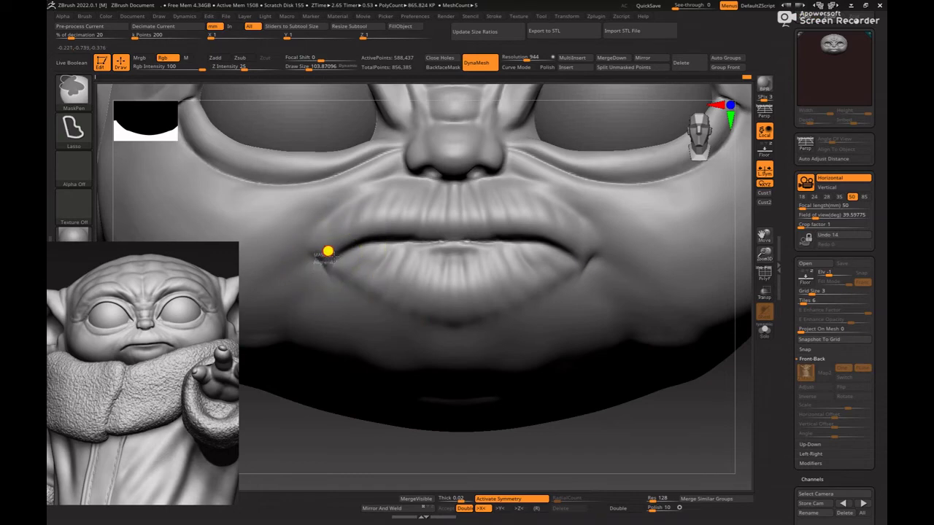
- Mask the lower lip and chin with a lasso and reshape the upper lip and mouth corners with the Move brush
mouse_move(366, 238)
mouse_down()
mouse_move(428, 236)
mouse_move(477, 250)
mouse_move(368, 360)
mouse_move(314, 361)
mouse_up()
mouse_move(649, 442)
mouse_down()
mouse_move(632, 433)
mouse_move(650, 349)
mouse_move(642, 438)
mouse_move(625, 288)
mouse_move(659, 207)
mouse_up()
drag(453, 217, 412, 221)
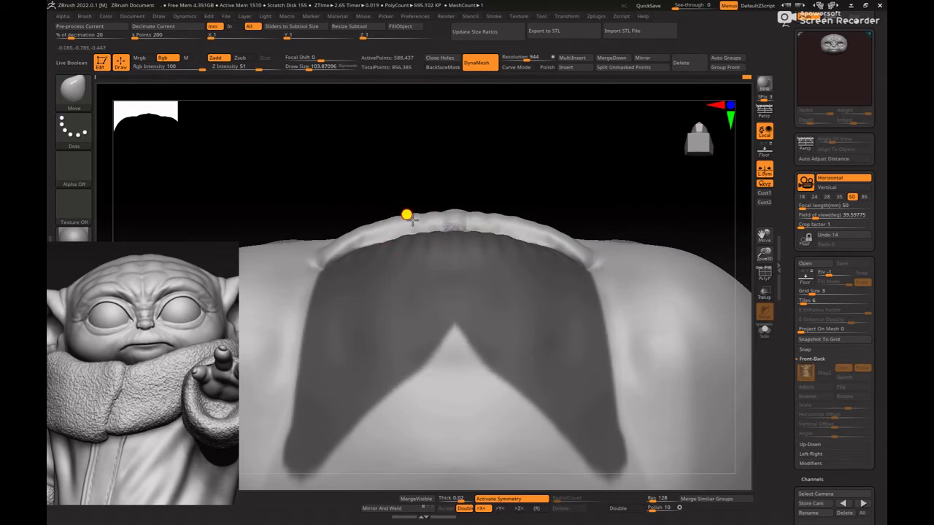
mouse_move(610, 194)
alt+mouse_down()
mouse_move(599, 160)
mouse_move(611, 331)
mouse_move(576, 317)
mouse_move(634, 370)
mouse_move(588, 398)
mouse_move(677, 373)
alt+mouse_up()
mouse_move(341, 241)
mouse_down()
mouse_move(341, 254)
mouse_move(353, 234)
mouse_move(364, 253)
mouse_up()
- Toggle the mask inversion and refine the mouth corners and upper lip edge with the Move brush at draw size about 81
ctrl+click(366, 422)
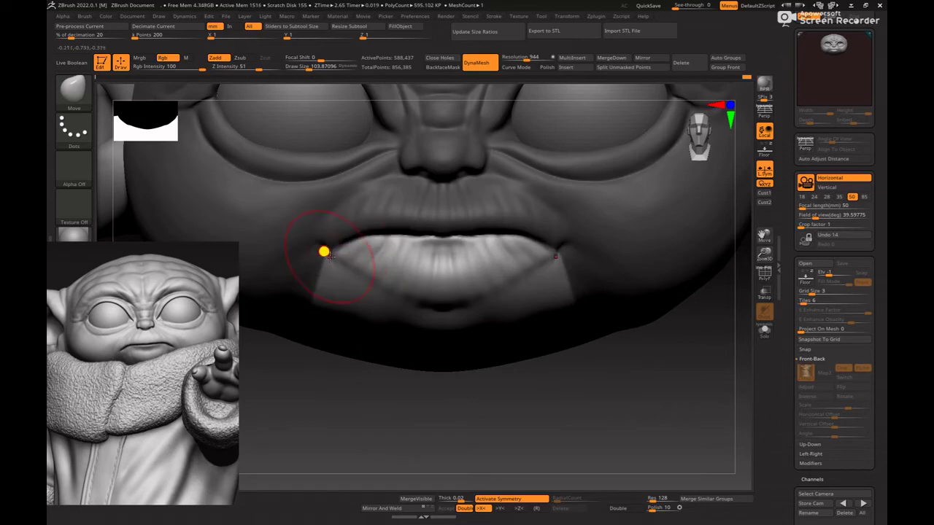
ctrl+click(343, 399)
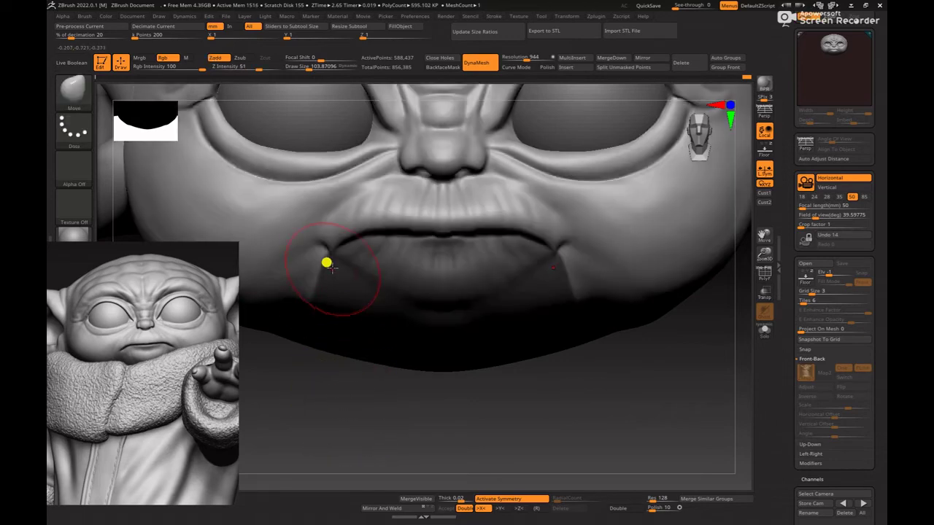
key(space)
mouse_move(326, 243)
mouse_down()
mouse_move(321, 249)
mouse_move(338, 230)
mouse_move(390, 227)
mouse_up()
key(space)
key(space)
key(space)
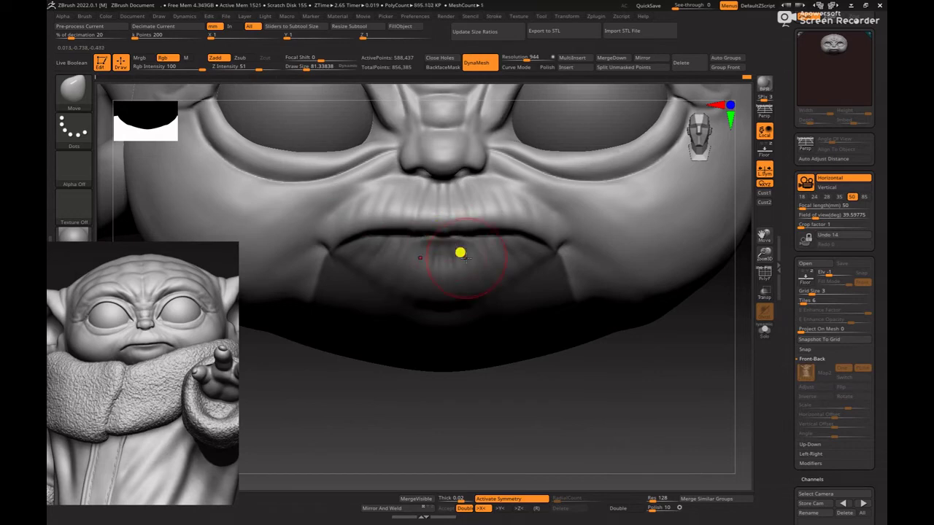
- Invert the mask to nudge the middle of the lower lip, and invert it back to nudge the upper lip's middle
ctrl+click(497, 422)
drag(443, 246, 443, 244)
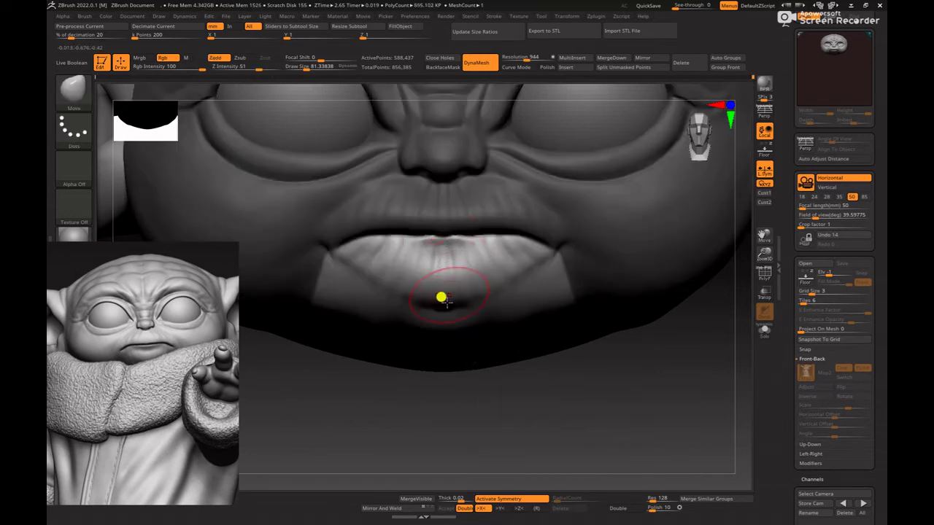
ctrl+click(370, 423)
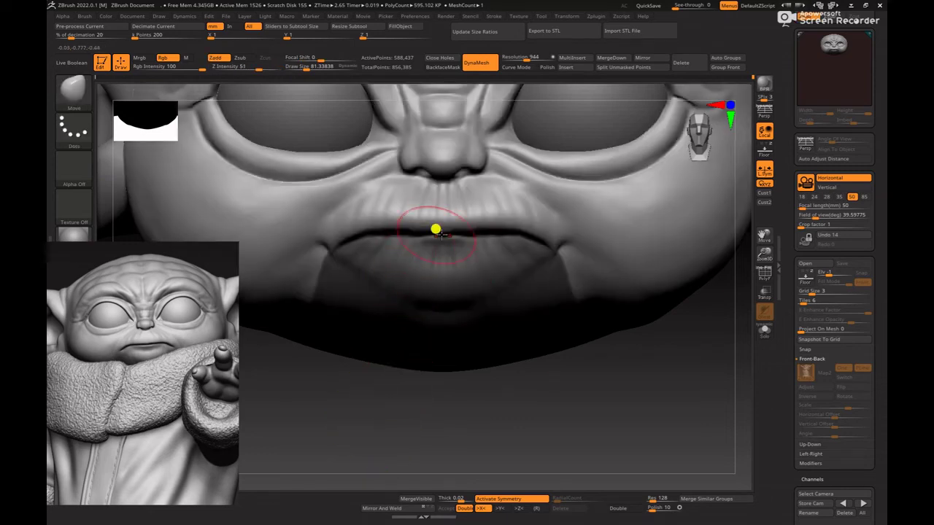
drag(436, 233, 438, 229)
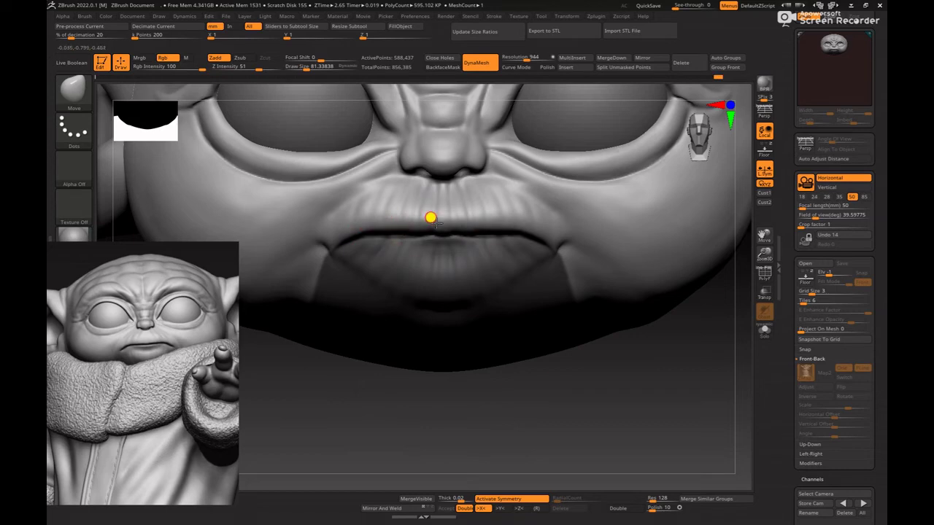
mouse_move(442, 196)
mouse_down()
mouse_move(402, 168)
mouse_move(408, 174)
mouse_up()
key(ctrl+z)
key(space)
key(space)
key(ctrl+z)
- Adjust the skin beside the nostrils with the Move brush at draw size about 104, and clear the mask
key(space)
drag(317, 409, 320, 436)
key(space)
key(space)
drag(395, 176, 404, 174)
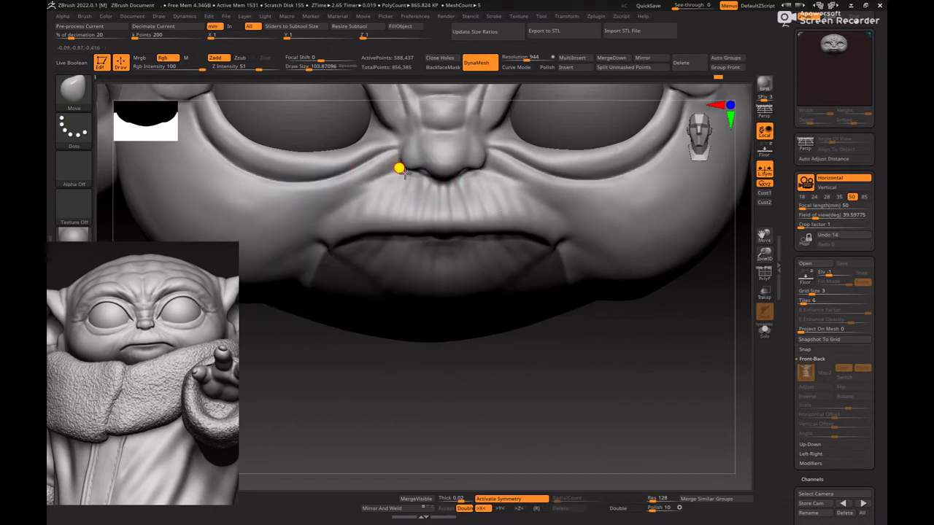
shift+drag(310, 389, 351, 408)
ctrl+right_drag(350, 408, 307, 399)
ctrl+drag(306, 399, 328, 394)
- Switch to ClayBuildup at draw size about 51 and try a stroke across the middle of the lower lip, undoing it
mouse_move(394, 367)
alt+mouse_down()
mouse_move(381, 392)
mouse_move(358, 361)
mouse_move(476, 427)
alt+mouse_up()
mouse_move(415, 398)
alt+mouse_down()
mouse_move(473, 445)
mouse_move(401, 418)
mouse_move(403, 429)
alt+mouse_up()
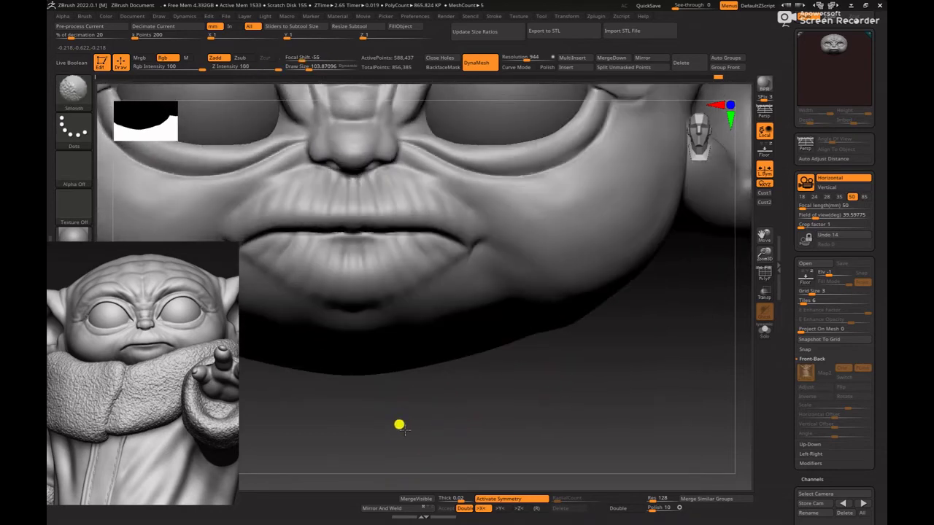
key(b)
key(c)
key(b)
key(space)
drag(369, 275, 364, 275)
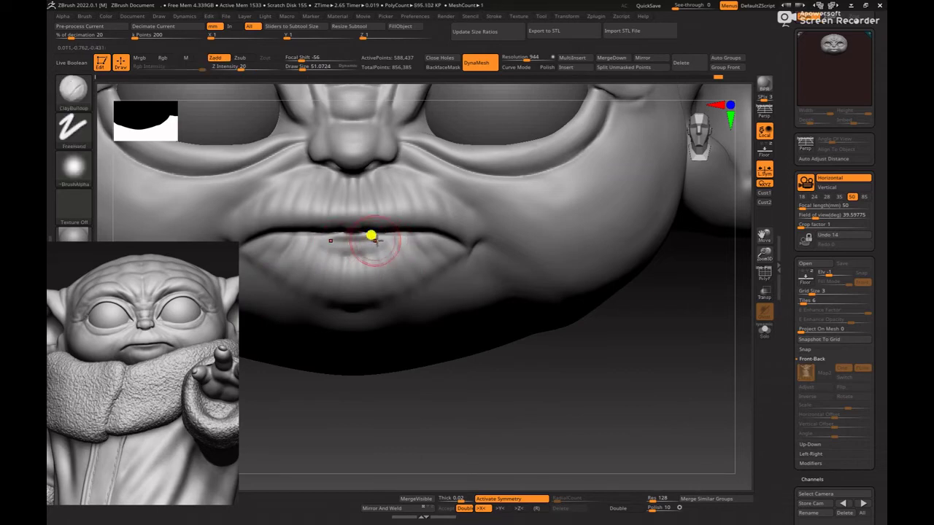
drag(331, 249, 389, 238)
key(ctrl+z)
- Build up the centre of the lower lip with ClayBuildup at draw sizes about 69 and 51, and remesh the head with DynaMesh
key(space)
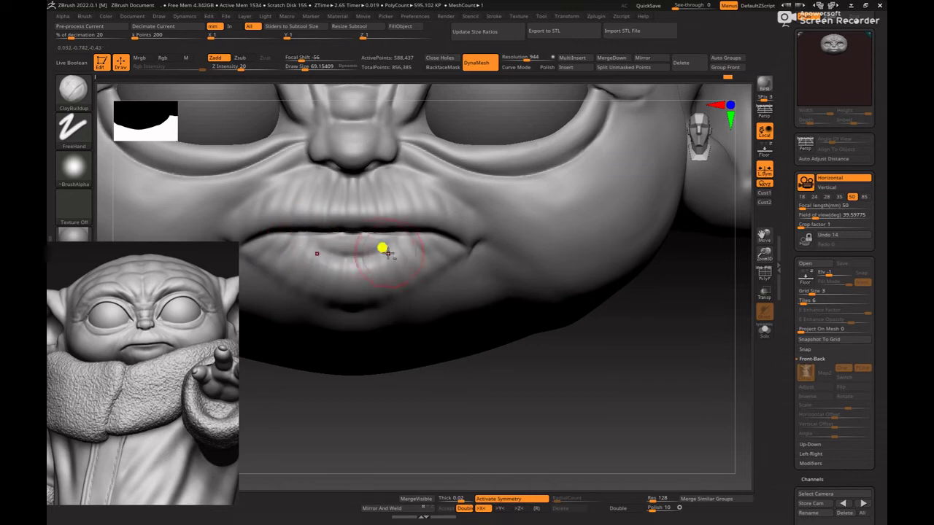
key(space)
click(359, 240)
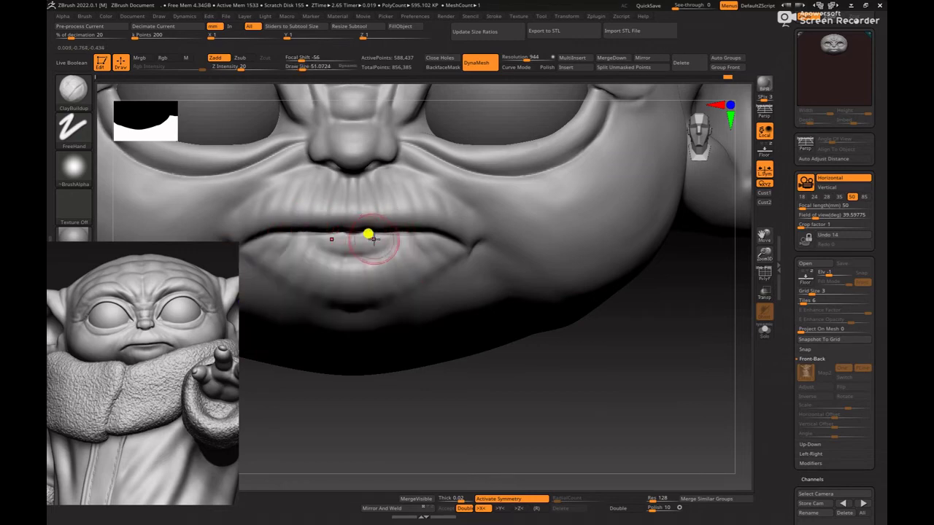
ctrl+drag(542, 436, 550, 442)
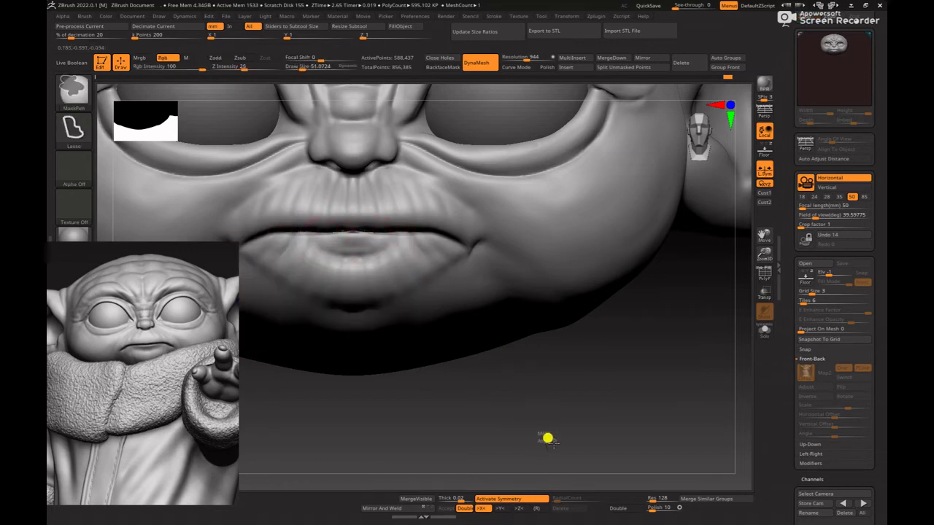
- Switch to the Move brush and adjust the skin just under the nose at draw size about 65
drag(562, 397, 599, 415)
alt+drag(538, 370, 619, 477)
key(b)
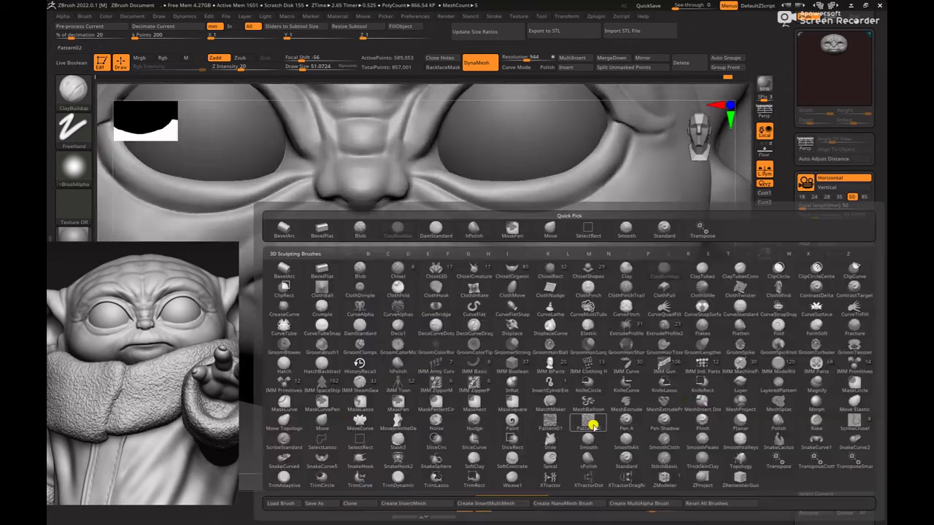
key(m)
key(v)
drag(591, 421, 590, 394)
key(space)
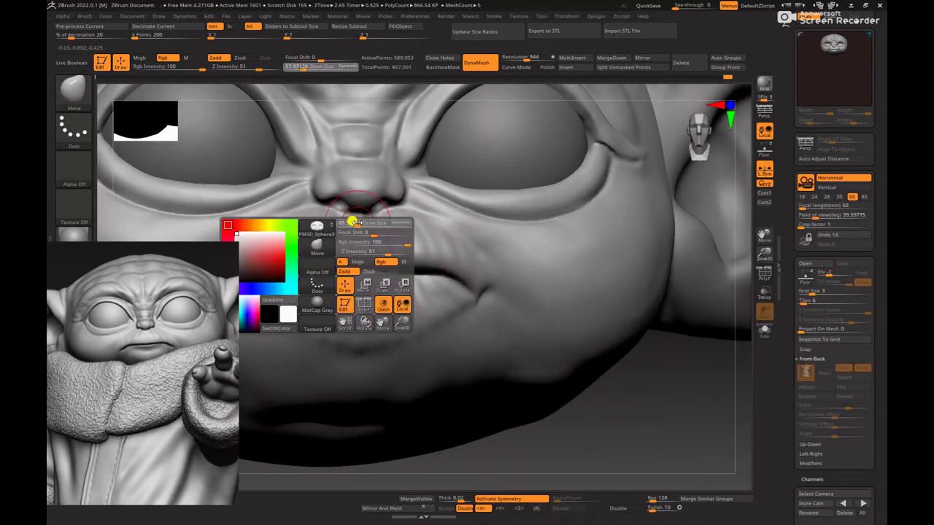
click(356, 224)
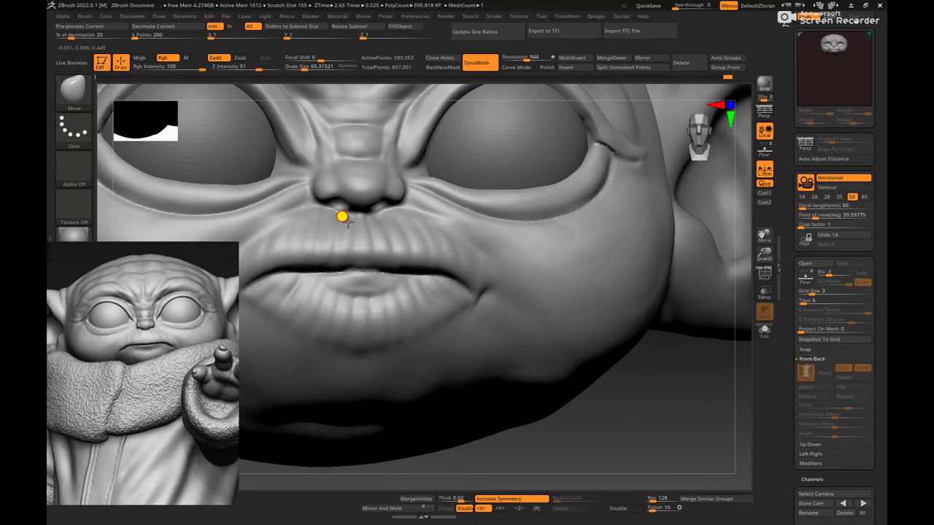
- Reshape the upper lip's profile from a side angle with the Move brush, using draw sizes about 90 and 151
mouse_move(632, 413)
mouse_down()
mouse_move(569, 382)
mouse_move(502, 290)
mouse_move(465, 337)
mouse_move(337, 285)
mouse_up()
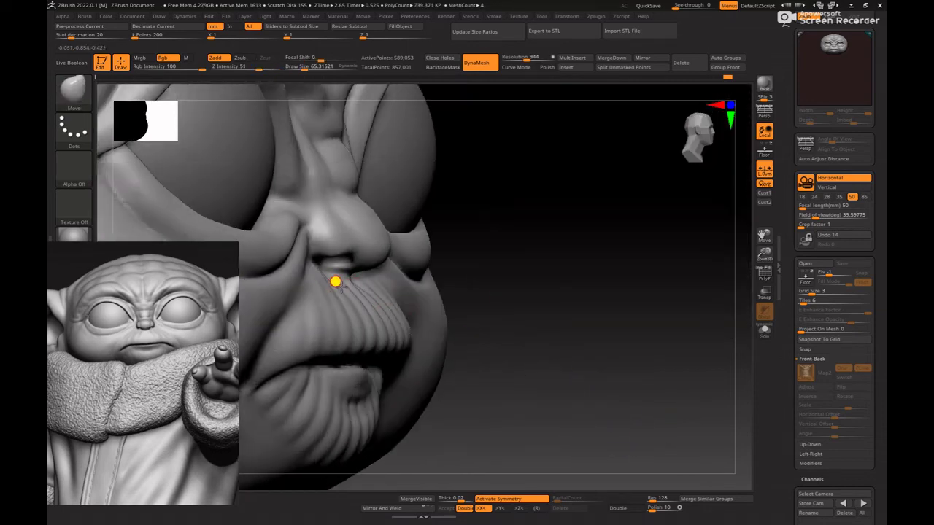
key(space)
click(340, 282)
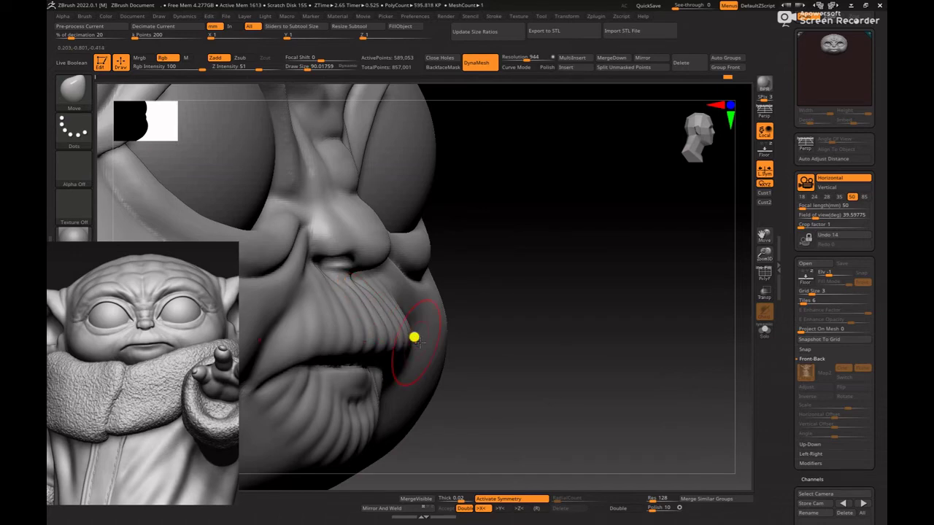
drag(464, 352, 544, 373)
key(space)
click(382, 328)
drag(380, 340, 379, 345)
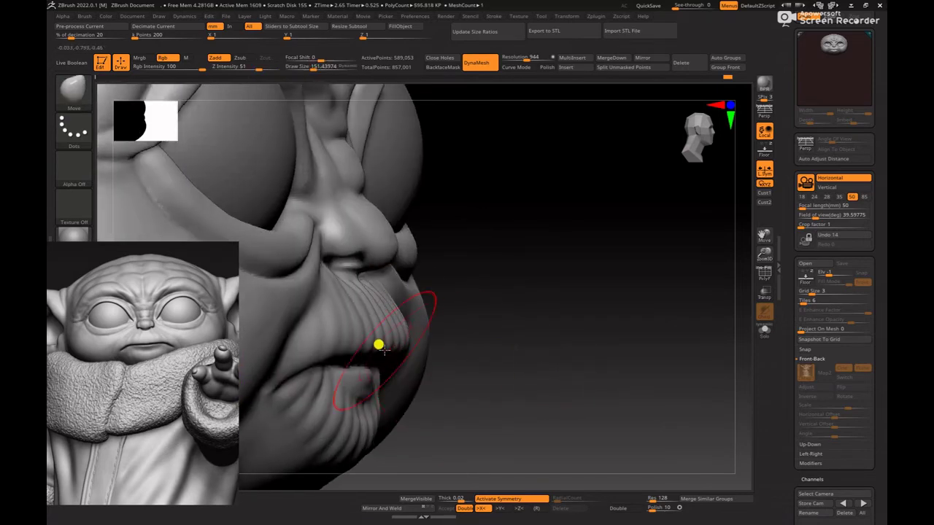
- Build up the lower lip's inner edge with ClayBuildup at draw size about 33, and smooth its centre
alt+drag(565, 391, 502, 394)
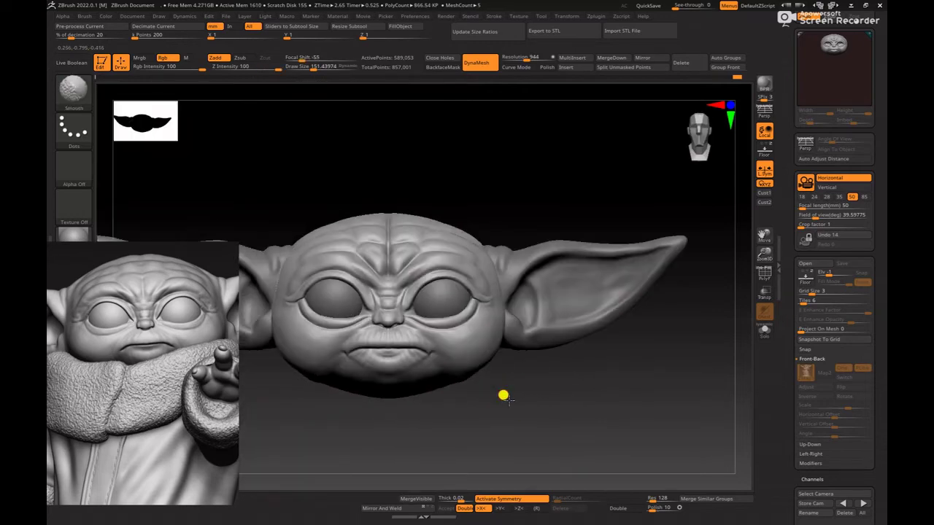
mouse_move(558, 419)
alt+mouse_down()
mouse_move(480, 360)
mouse_move(588, 442)
mouse_move(611, 473)
alt+mouse_up()
key(space)
mouse_move(373, 333)
mouse_down()
mouse_move(360, 331)
mouse_move(394, 336)
mouse_up()
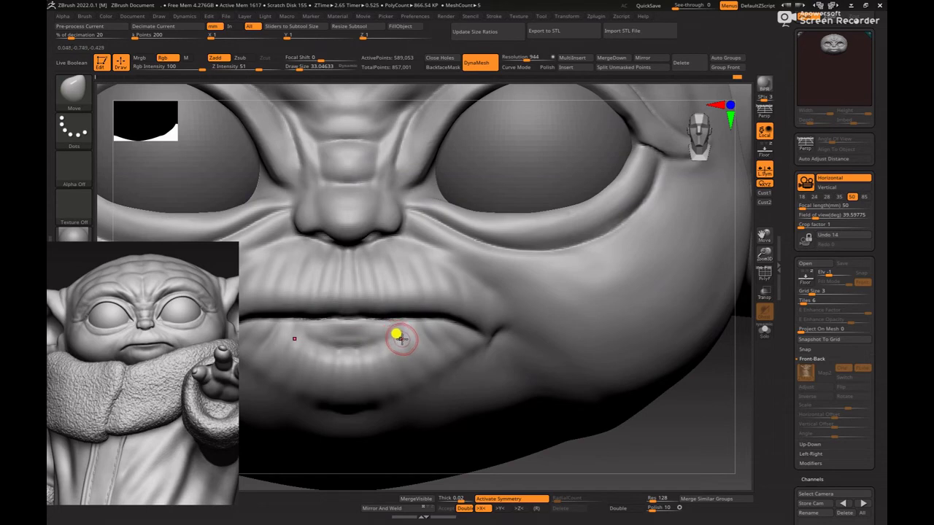
key(b)
key(c)
key(b)
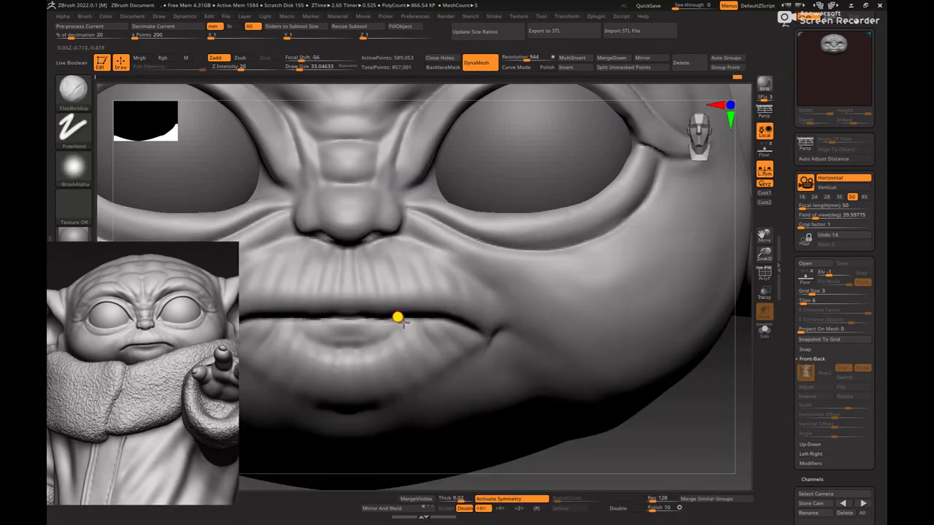
drag(404, 323, 400, 325)
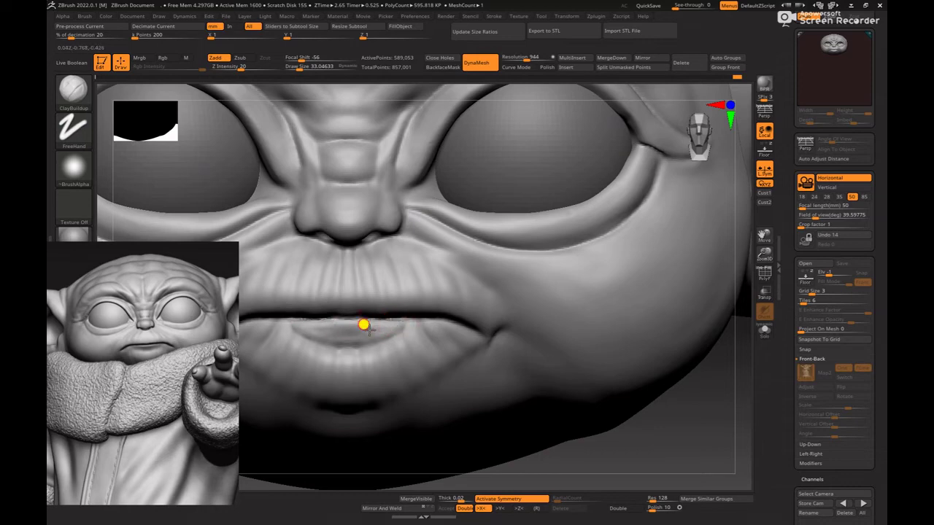
shift+drag(395, 330, 381, 331)
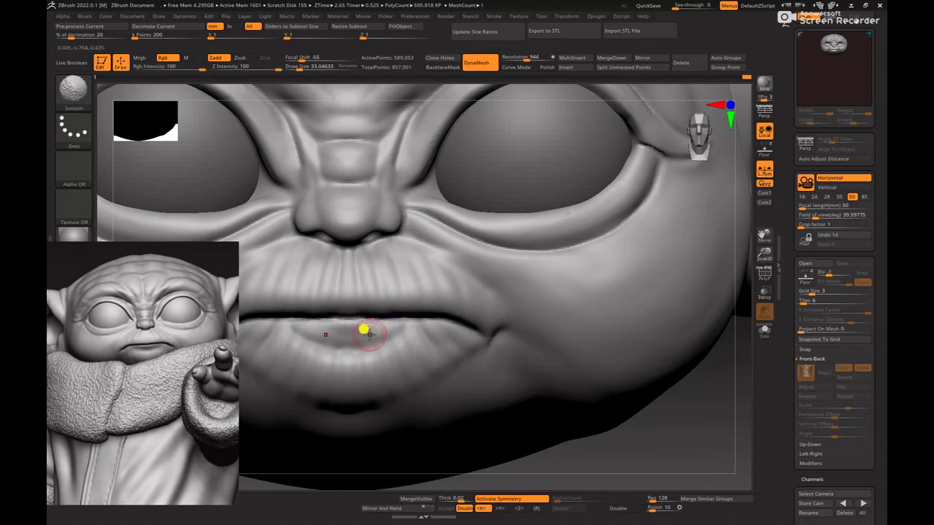
mouse_move(672, 454)
alt+mouse_down()
mouse_move(370, 382)
mouse_move(667, 467)
alt+mouse_up()
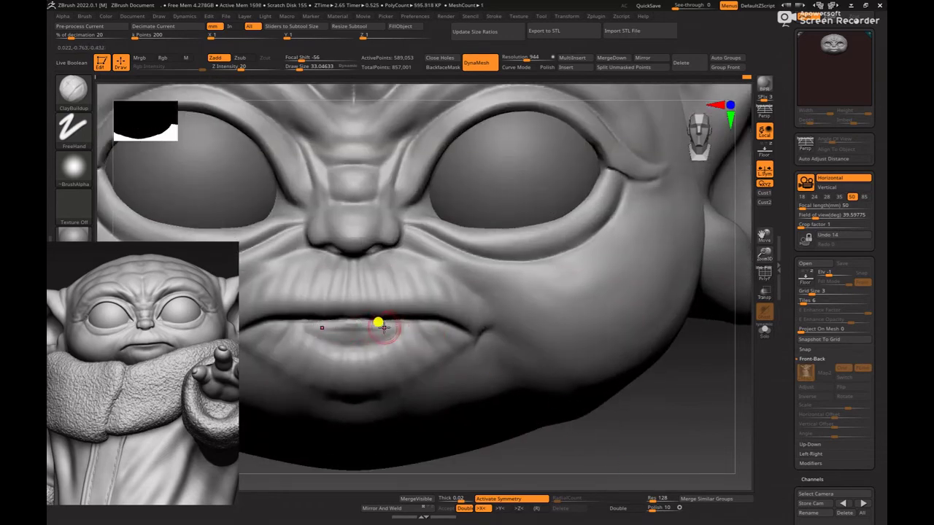
- Smooth the inner edge and centre of the lower lip
shift+drag(370, 330, 335, 329)
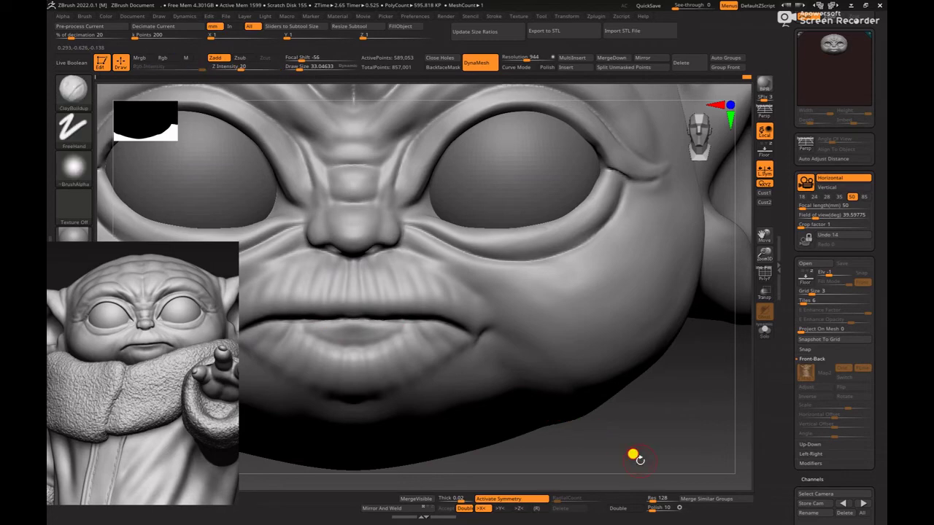
mouse_move(640, 461)
alt+mouse_down()
mouse_move(425, 388)
mouse_move(596, 438)
alt+mouse_up()
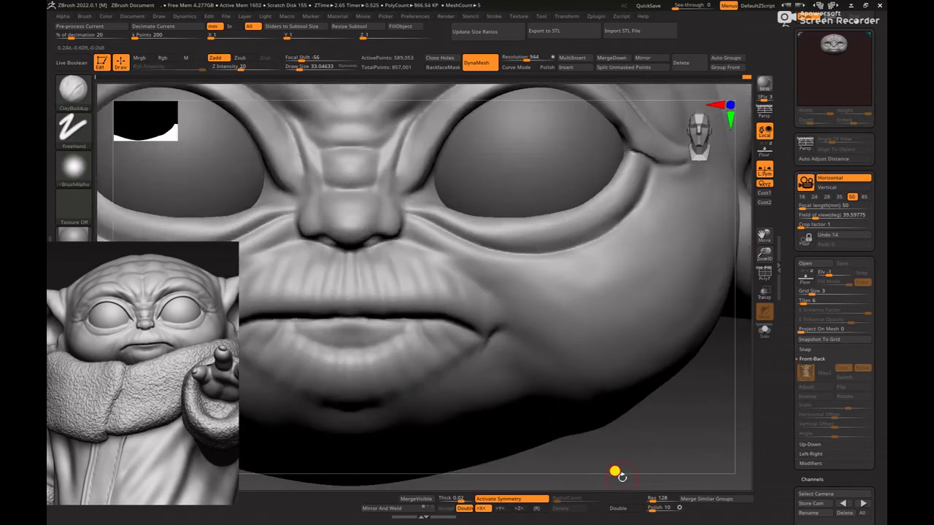
drag(621, 476, 614, 451)
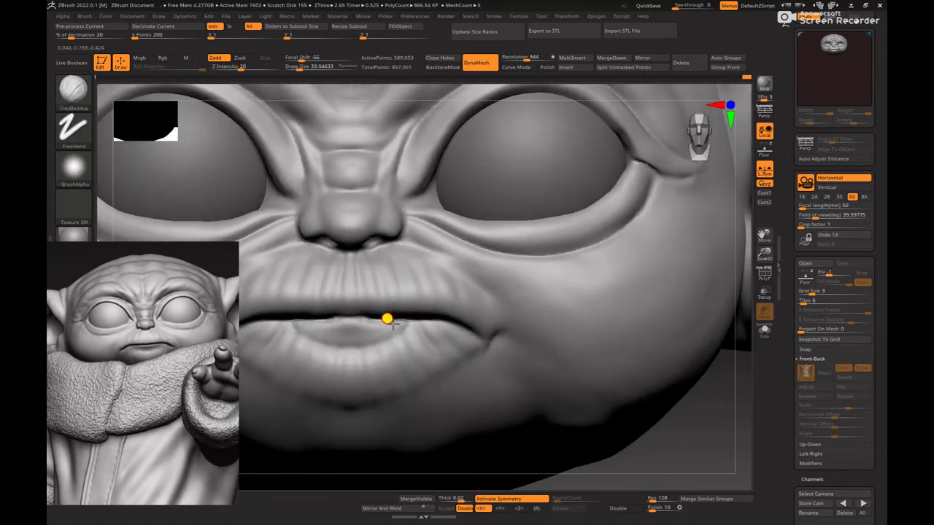
key(shift)
- Switch to the Move brush and adjust the centre of the lower lip at draw size about 73
mouse_move(702, 426)
shift+mouse_down()
mouse_move(713, 429)
mouse_move(536, 381)
mouse_move(579, 378)
mouse_move(557, 368)
mouse_move(723, 521)
shift+mouse_up()
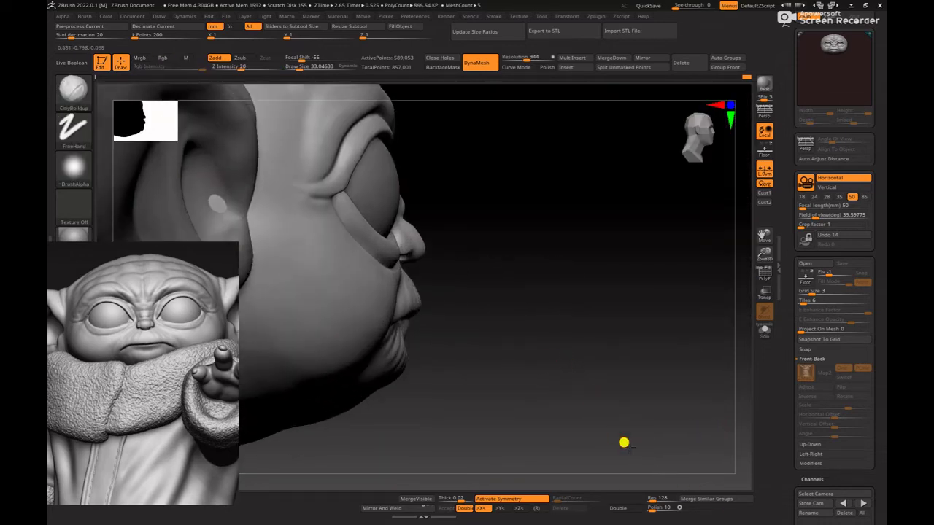
alt+drag(629, 448, 620, 435)
key(b)
key(m)
key(v)
drag(582, 401, 474, 390)
key(space)
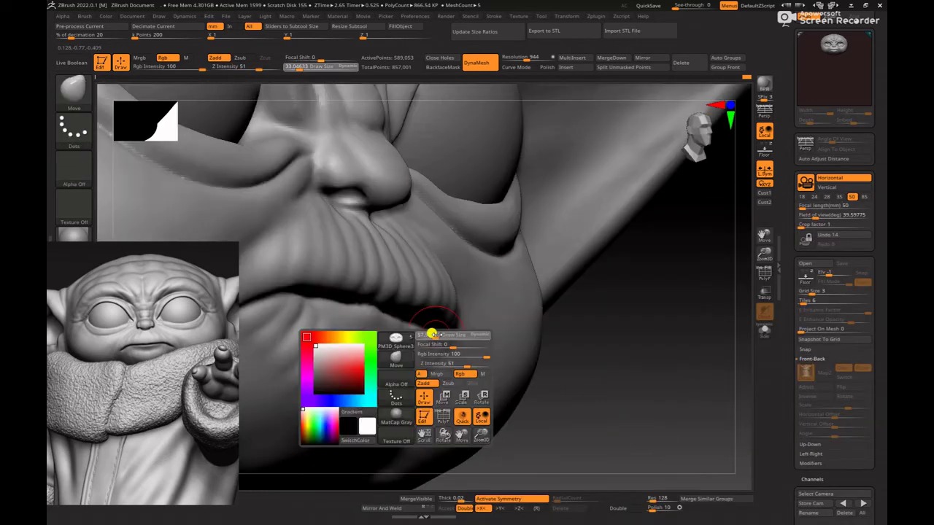
click(436, 338)
drag(359, 343, 359, 345)
- Refine the lower lip's inner edge along the mouth opening with the Move brush at draw size about 62
drag(678, 408, 602, 379)
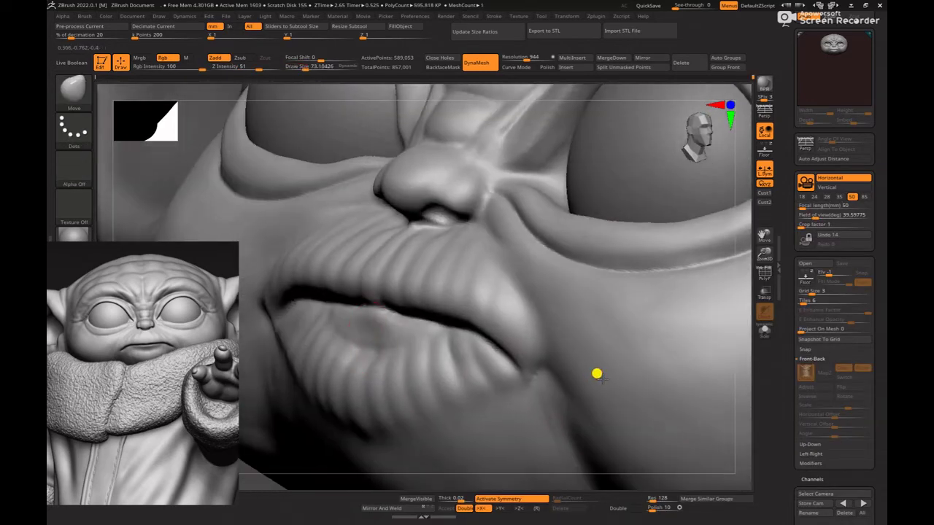
key(space)
click(336, 322)
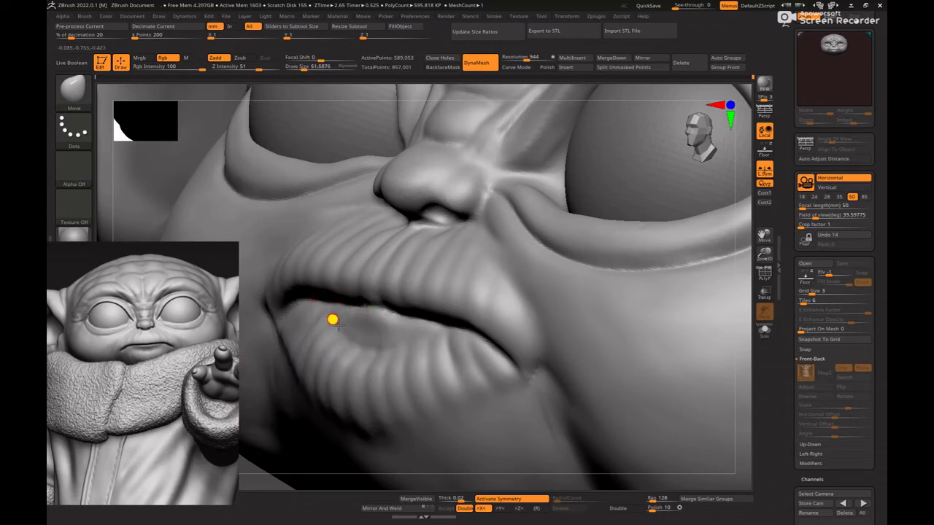
drag(736, 371, 334, 427)
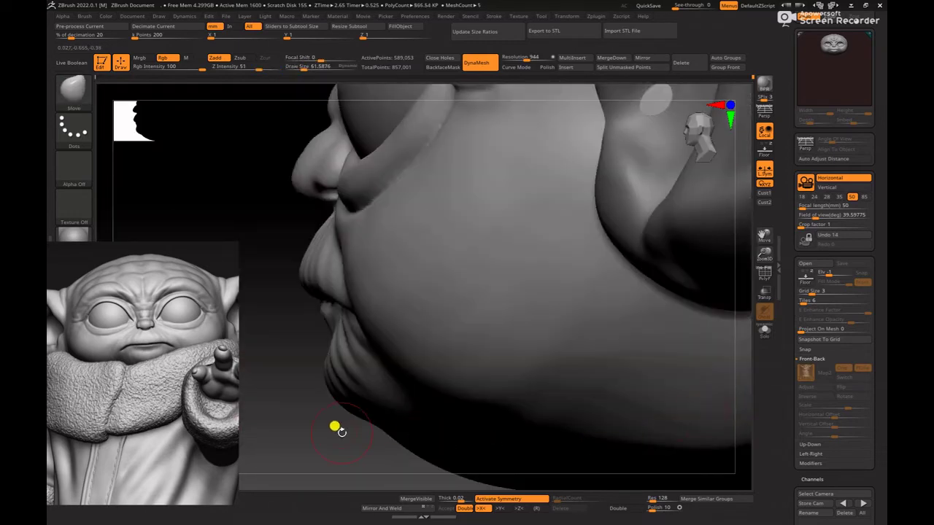
alt+drag(300, 400, 290, 385)
drag(290, 385, 595, 425)
- Switch to ClayBuildup and build up the skin just outside the mouth corners at draw size about 58
mouse_move(670, 427)
alt+mouse_down()
mouse_move(566, 416)
mouse_move(605, 407)
mouse_move(592, 376)
alt+mouse_up()
key(b)
key(c)
key(b)
key(space)
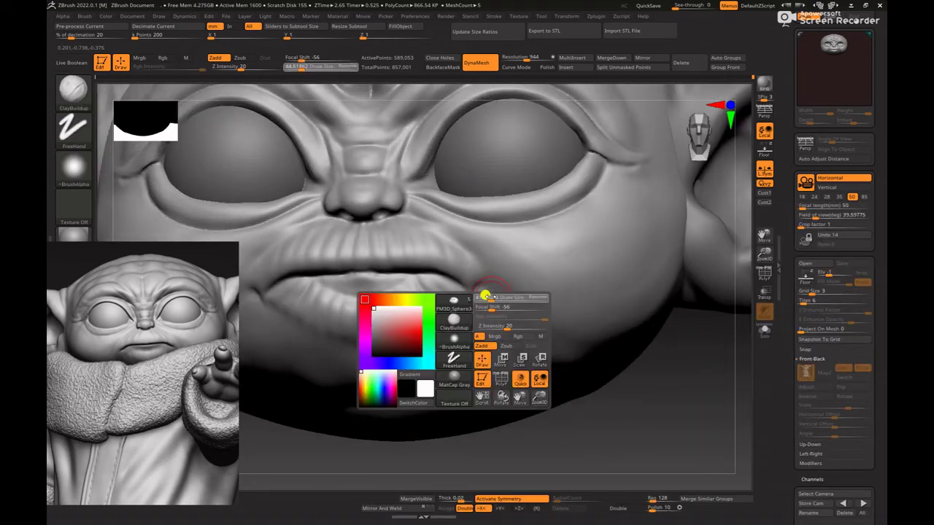
drag(492, 297, 483, 290)
key(space)
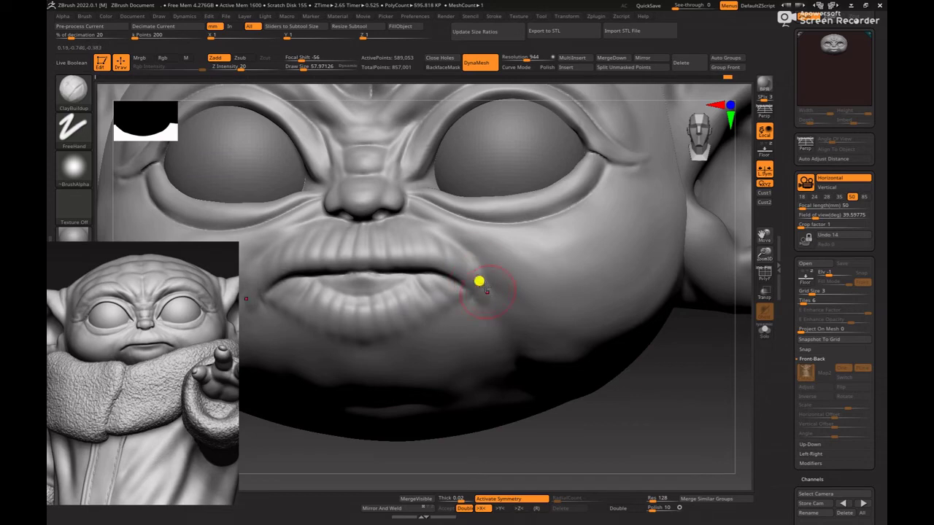
drag(573, 415, 634, 408)
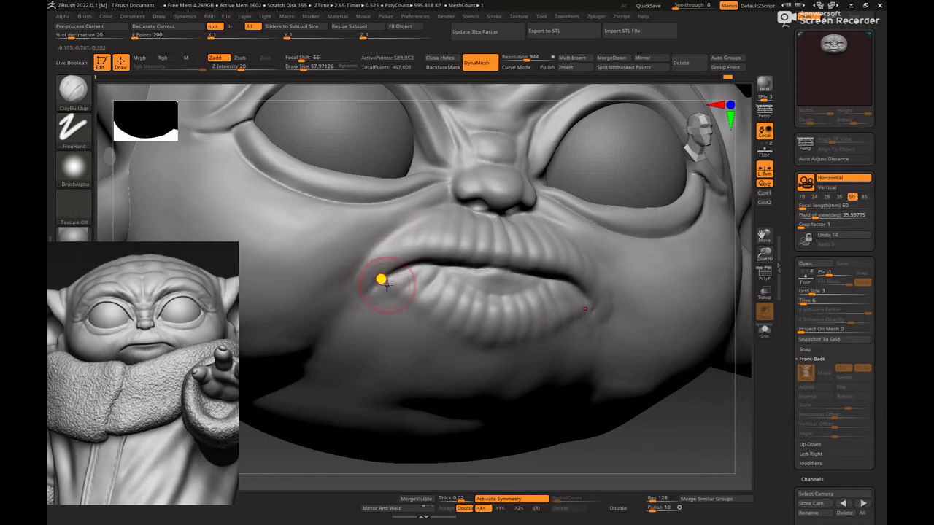
- Smooth the clay around the mouth corners and touch up the corner folds with ClayBuildup at draw size about 58
shift+drag(671, 415, 366, 275)
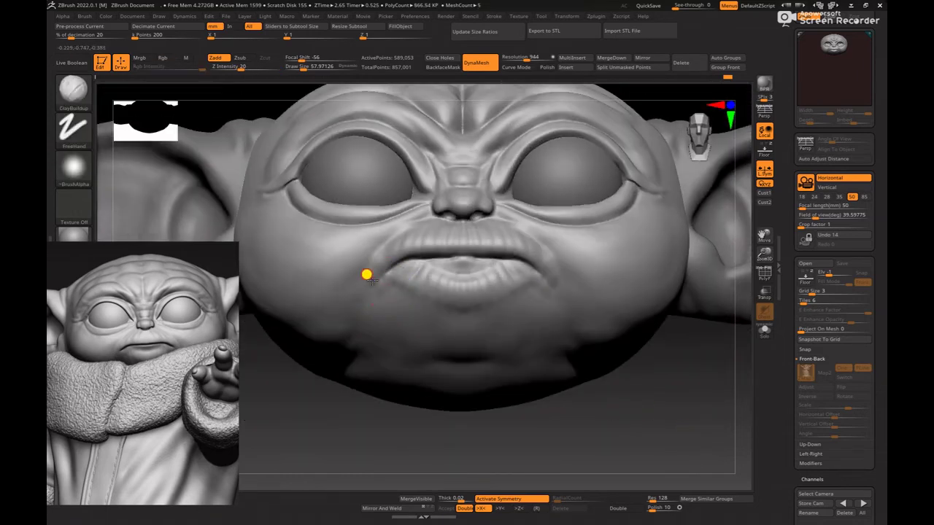
key(shift)
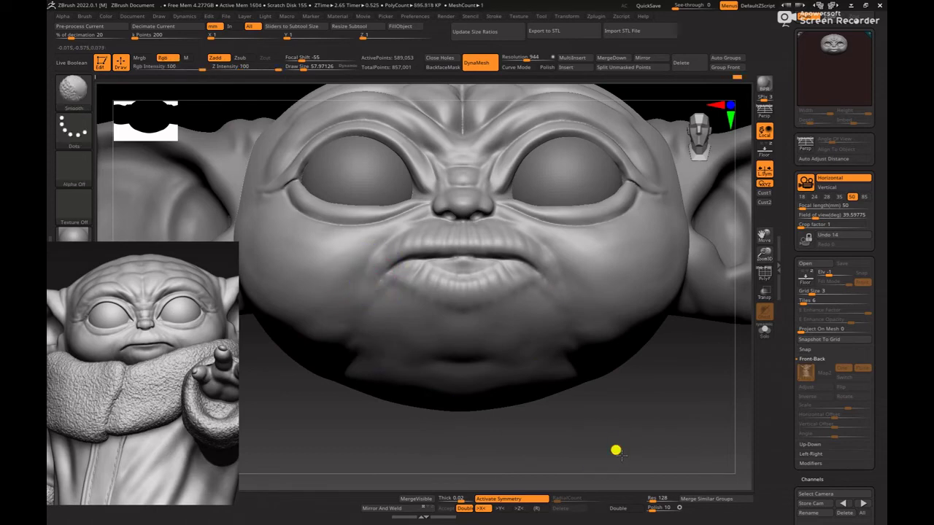
mouse_move(622, 456)
shift+mouse_down()
mouse_move(647, 436)
mouse_move(534, 374)
mouse_move(650, 418)
mouse_move(600, 413)
shift+mouse_up()
mouse_move(600, 413)
mouse_down()
mouse_move(519, 350)
mouse_move(392, 291)
mouse_up()
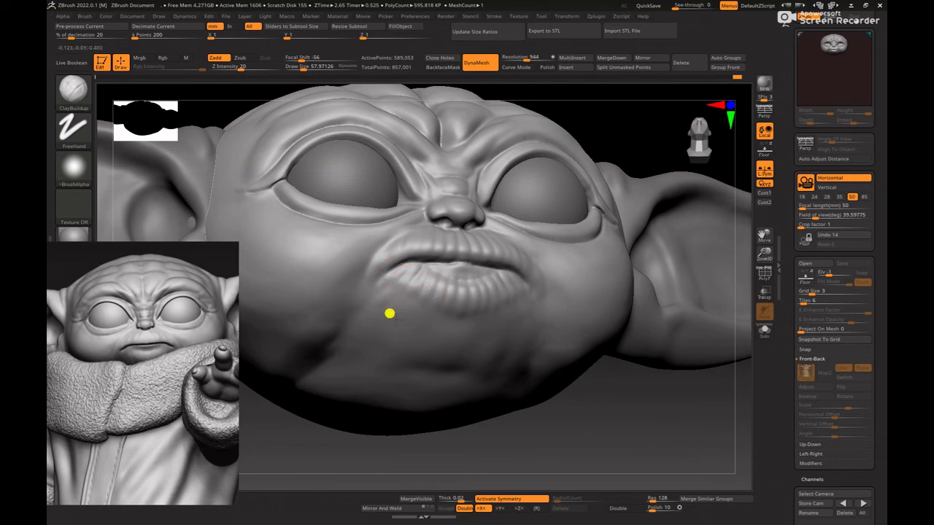
mouse_move(642, 423)
shift+mouse_down()
mouse_move(673, 434)
mouse_move(526, 358)
shift+mouse_up()
- Sculpt wrinkles on the outer parts of the lower lip with ClayBuildup at draw sizes about 45 and 42, and smooth the area
key(space)
drag(428, 297, 424, 298)
drag(477, 436, 442, 375)
key(space)
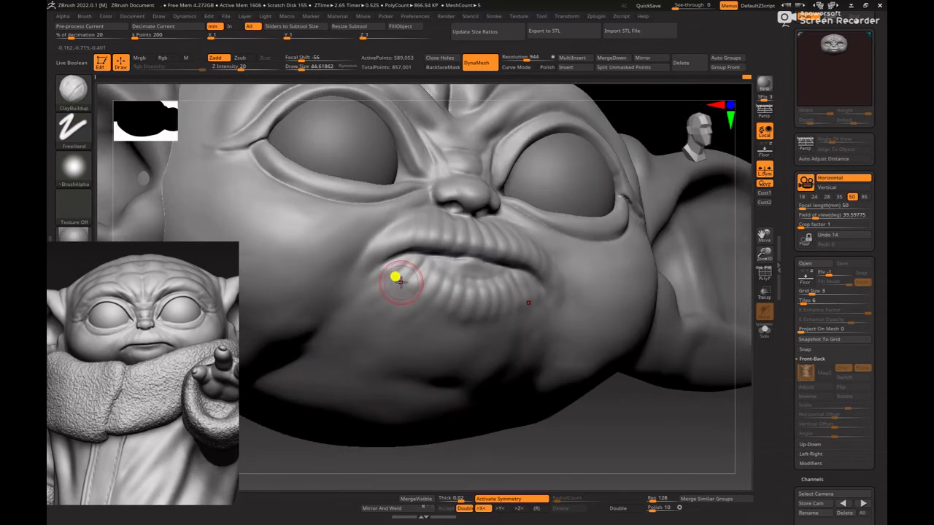
key(space)
drag(399, 283, 383, 289)
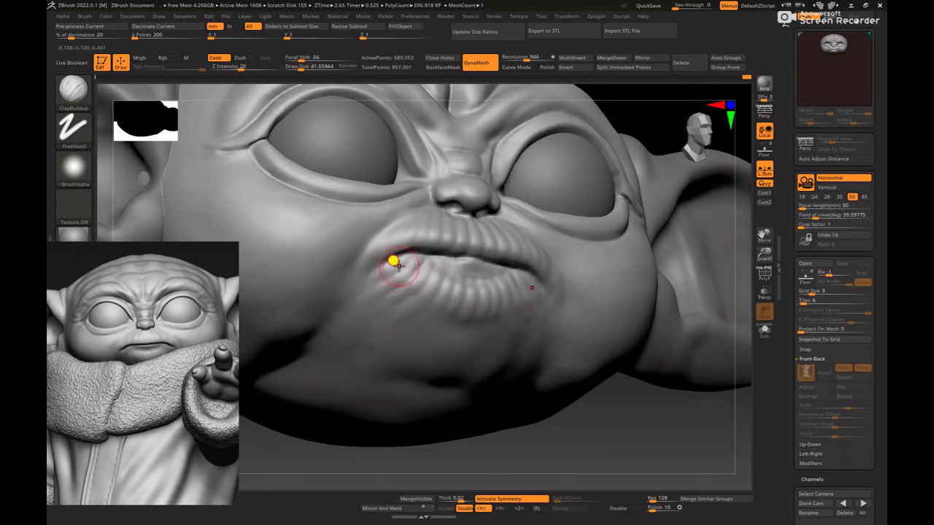
drag(613, 427, 654, 433)
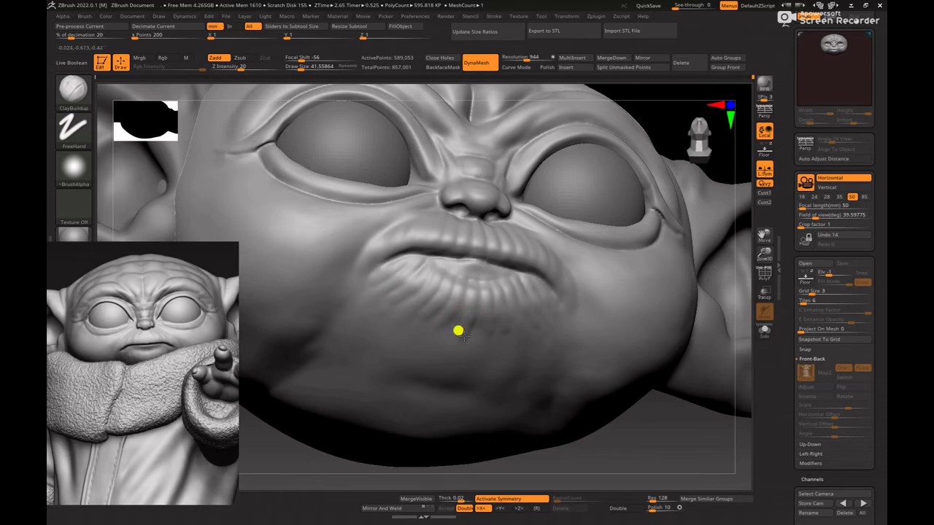
shift+drag(703, 440, 560, 445)
alt+drag(552, 385, 540, 325)
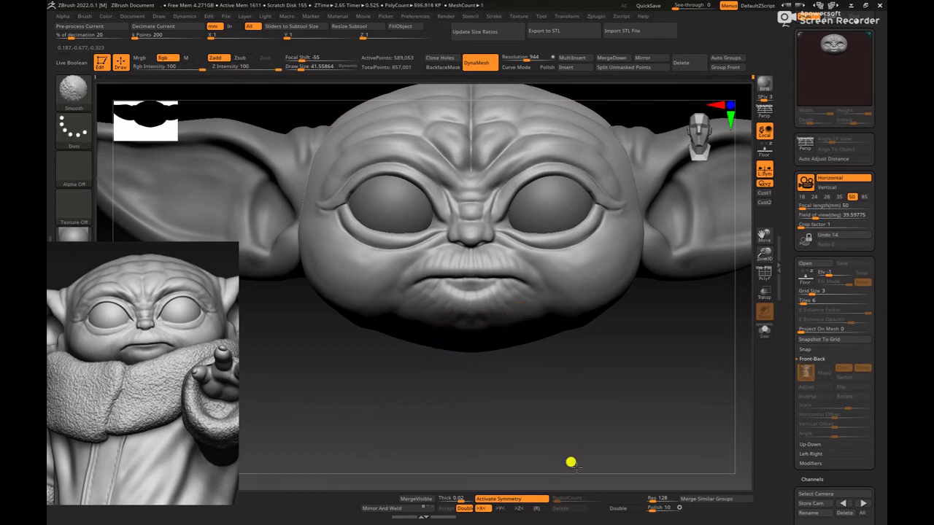
- Switch to the Move brush and adjust the brow folds above the nose at draw size about 99
alt+drag(599, 416, 588, 394)
alt+drag(554, 400, 604, 440)
alt+drag(621, 396, 628, 451)
key(b)
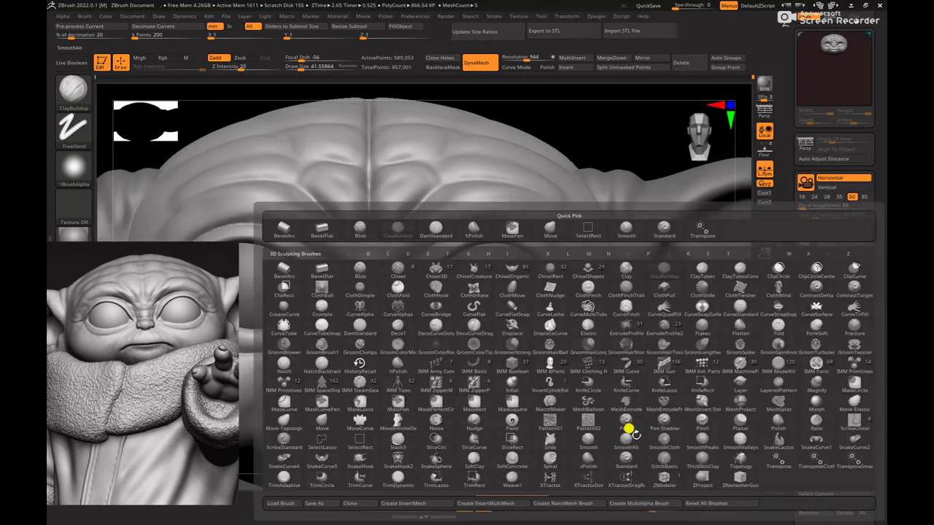
key(m)
key(v)
key(space)
drag(467, 275, 472, 276)
key(space)
drag(411, 217, 414, 216)
key(space)
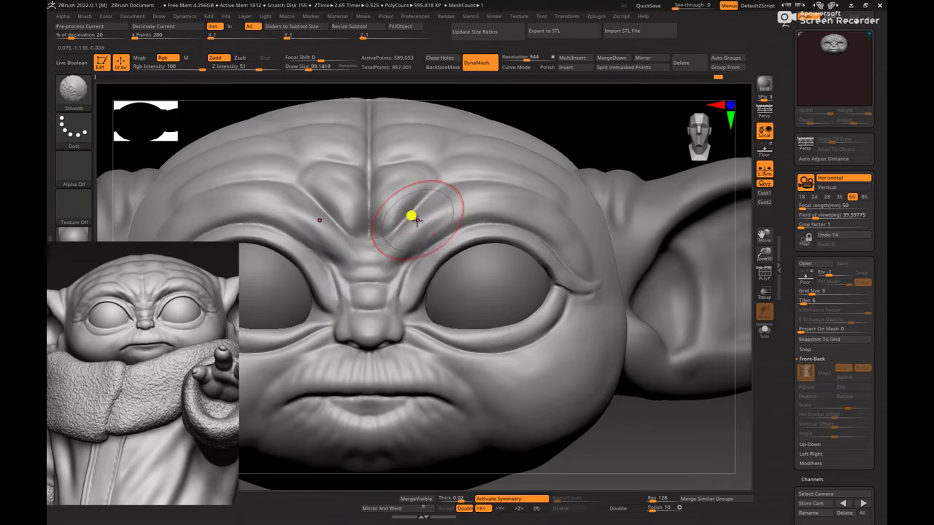
- Carve the brow creases above the inner eyes with DamStandard at draw size about 42, undoing a stray stroke
key(b)
key(d)
key(s)
key(space)
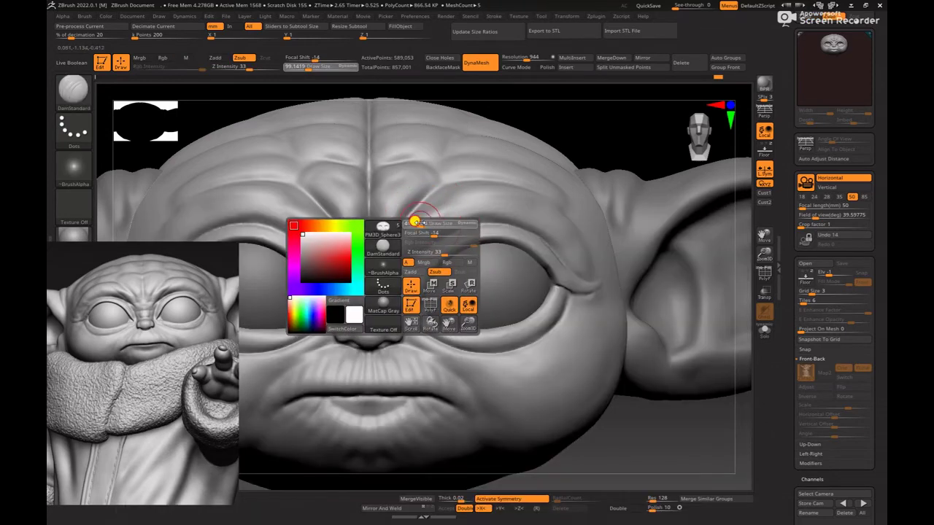
click(420, 223)
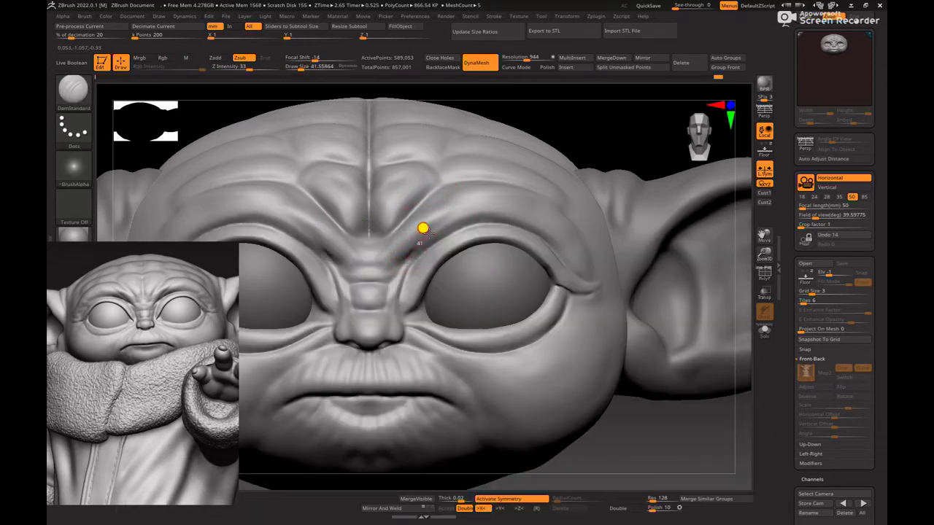
drag(487, 180, 492, 178)
key(ctrl+z)
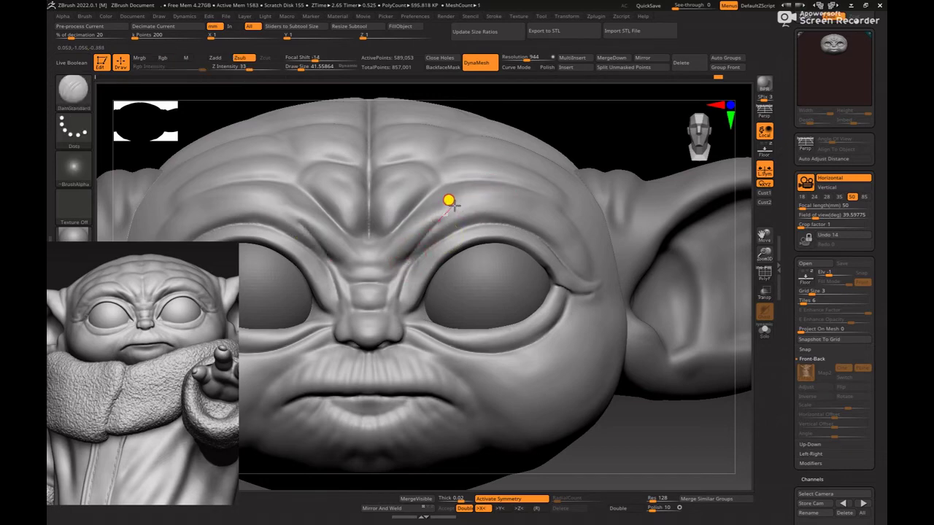
- Switch to ClayBuildup and fill in the forehead's centre crease above the brow at draw size about 42
ctrl+right_drag(657, 397, 577, 384)
alt+drag(566, 362, 618, 452)
ctrl+right_drag(618, 452, 609, 429)
key(b)
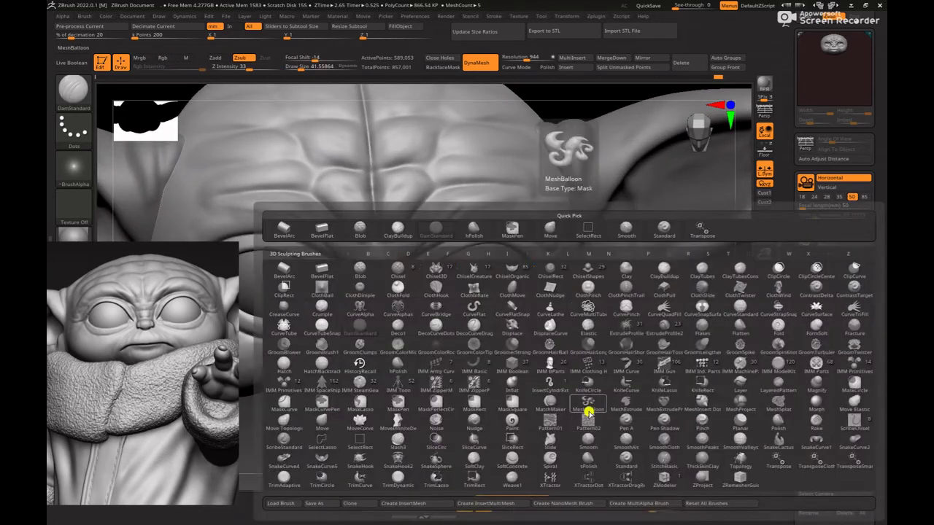
key(c)
key(b)
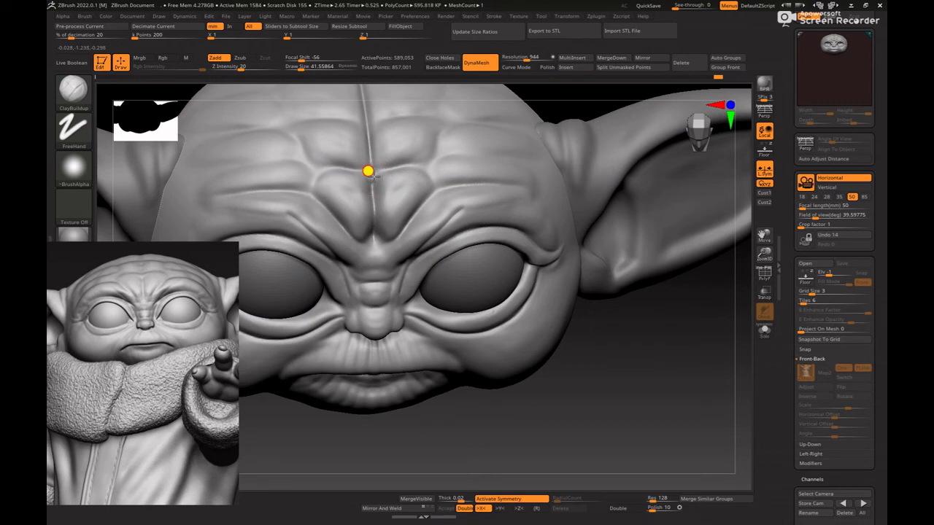
- Build up the forehead along the centre crease toward the top of the head with ClayBuildup at draw size about 69
mouse_move(669, 400)
ctrl+right_down()
mouse_move(566, 363)
mouse_move(581, 408)
ctrl+right_up()
shift+click(567, 364)
drag(582, 409, 576, 470)
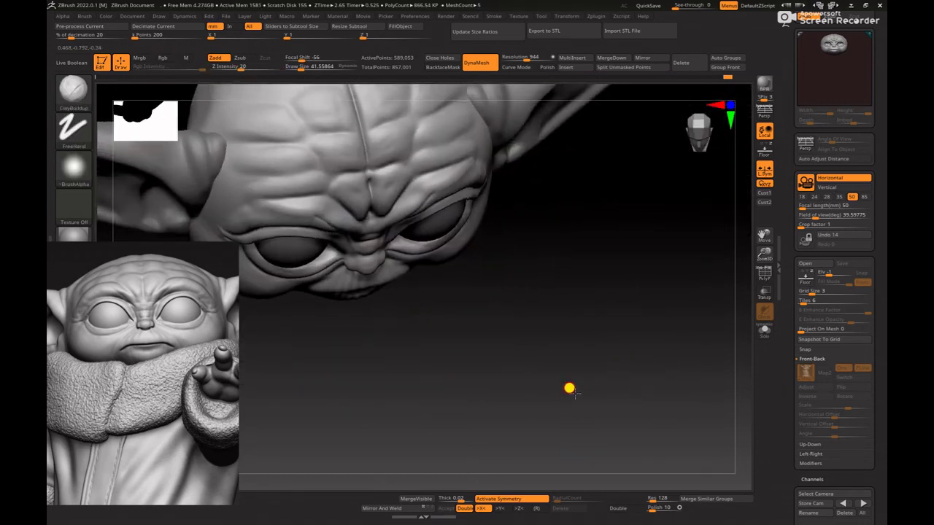
mouse_move(575, 394)
ctrl+right_down()
mouse_move(582, 415)
mouse_move(595, 417)
mouse_move(590, 459)
ctrl+right_up()
key(space)
drag(373, 228, 368, 233)
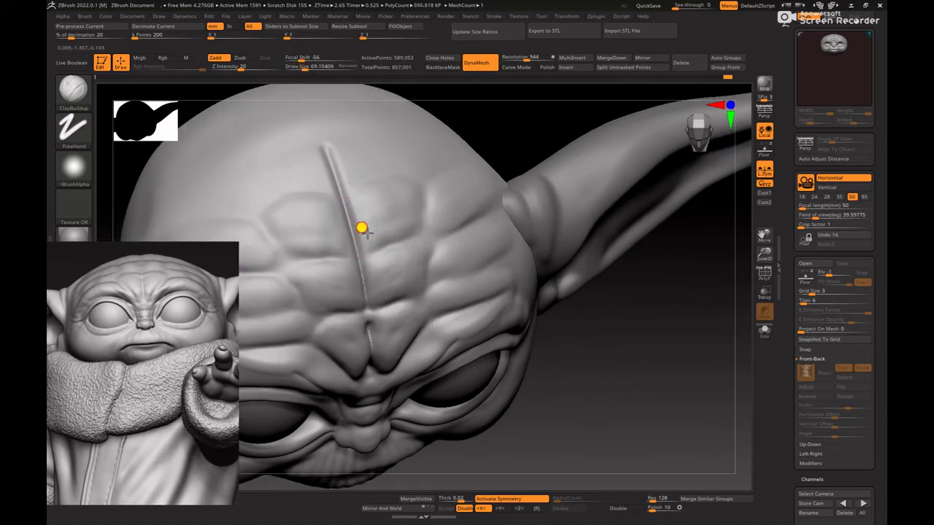
drag(675, 390, 681, 437)
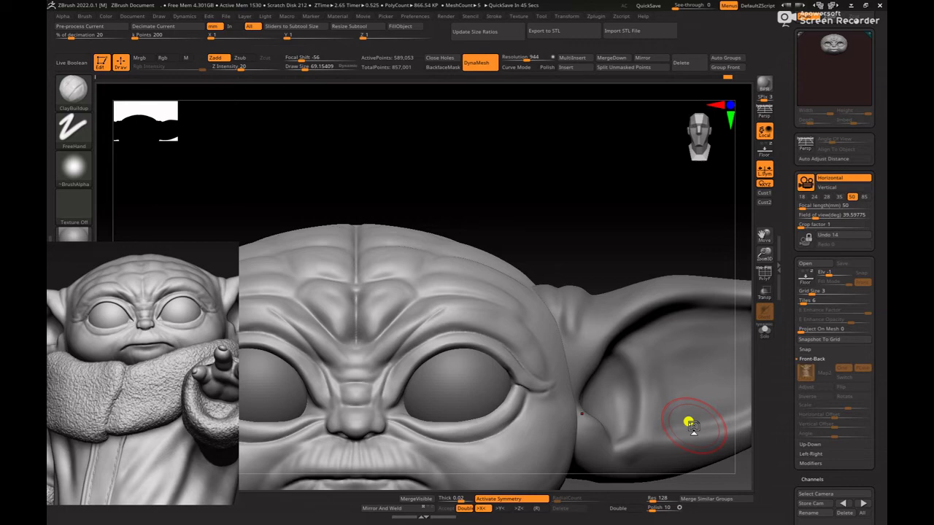
- Remesh the head with DynaMesh and smooth the cheeks and the skin below the outer eyes
mouse_move(596, 207)
ctrl+right_down()
mouse_move(469, 195)
mouse_move(462, 159)
mouse_move(535, 242)
mouse_move(532, 170)
ctrl+right_up()
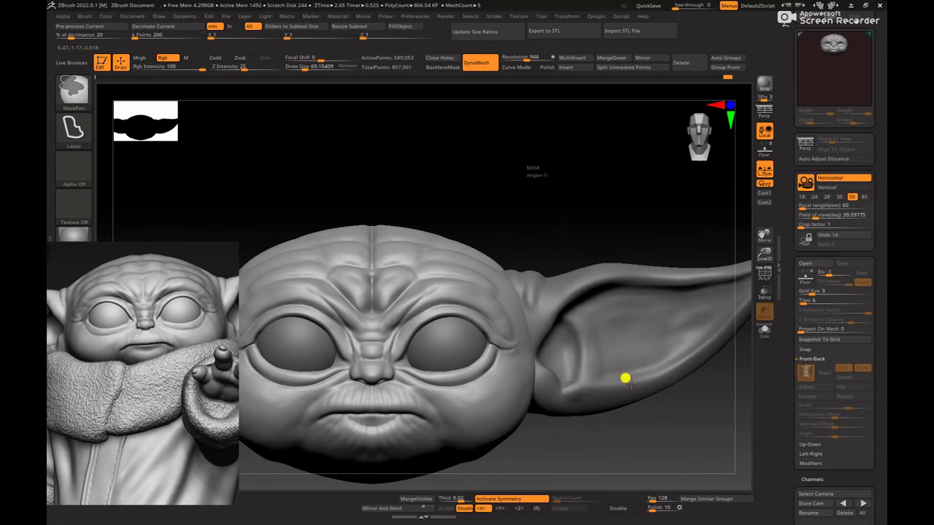
ctrl+right_drag(643, 444, 671, 381)
right_drag(671, 381, 606, 421)
mouse_move(605, 421)
alt+right_down()
mouse_move(600, 358)
mouse_move(603, 402)
mouse_move(596, 379)
mouse_move(595, 387)
alt+right_up()
shift+drag(515, 304, 517, 288)
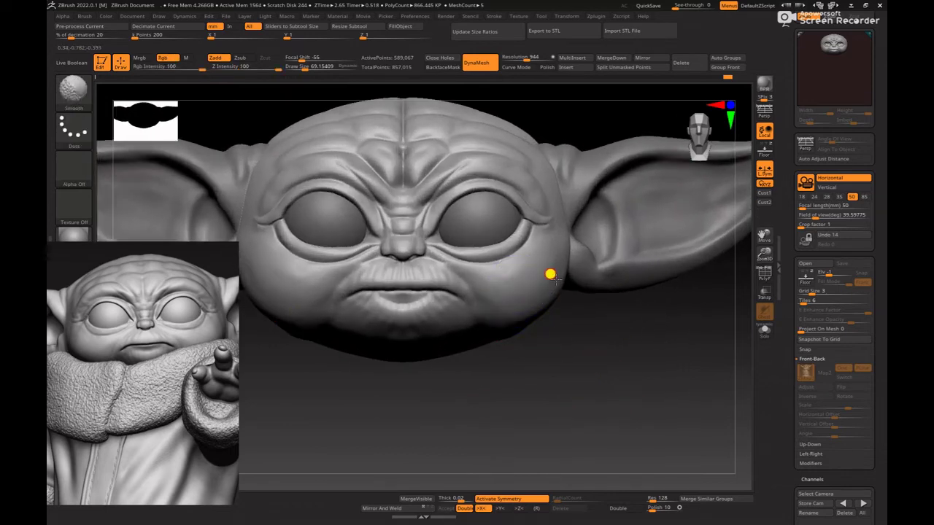
ctrl+right_drag(586, 369, 598, 398)
shift+drag(553, 246, 551, 254)
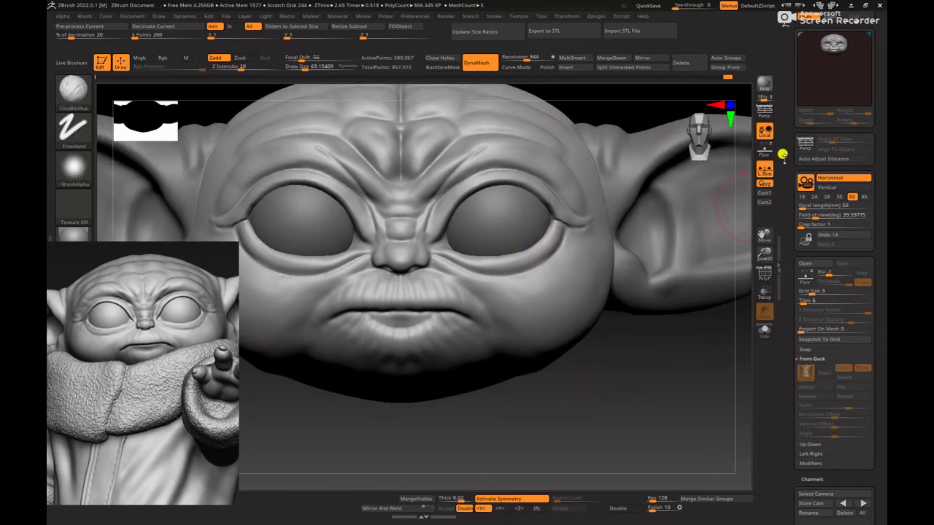
- Display the front reference image behind the head to compare the facial features, and hide it again
click(765, 149)
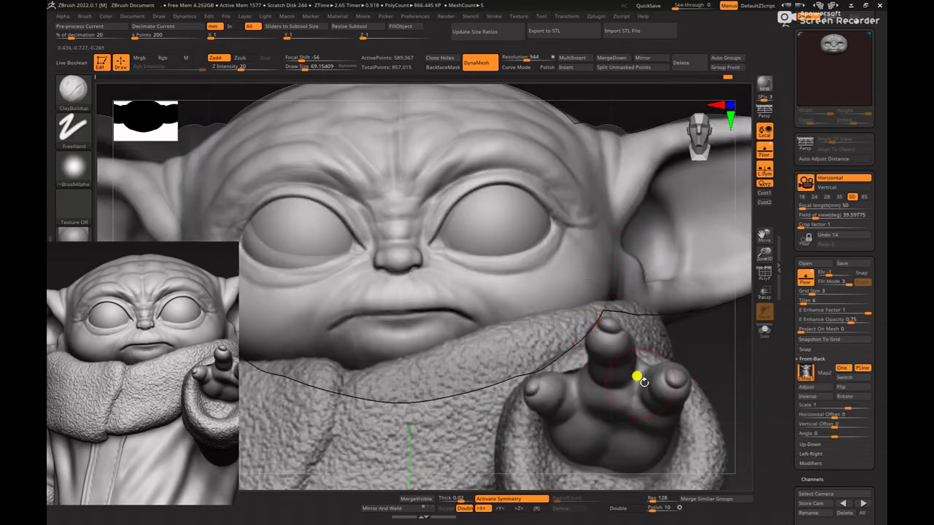
click(767, 154)
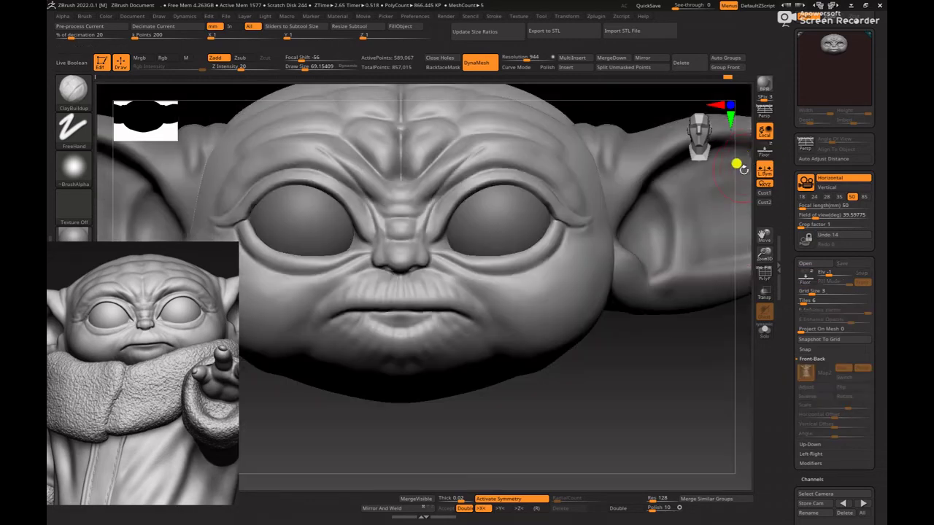
mouse_move(688, 362)
ctrl+right_down()
mouse_move(615, 313)
mouse_move(684, 373)
mouse_move(690, 392)
ctrl+right_up()
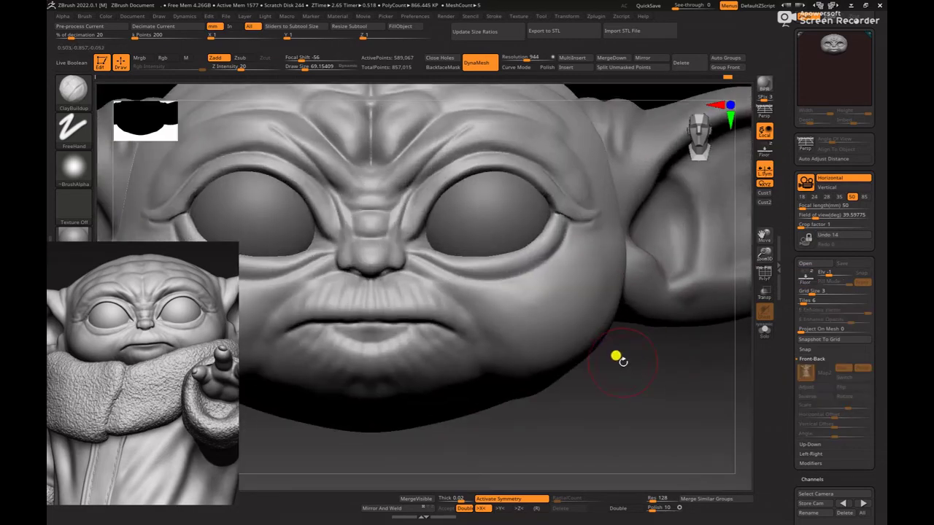
key(b)
key(Escape)
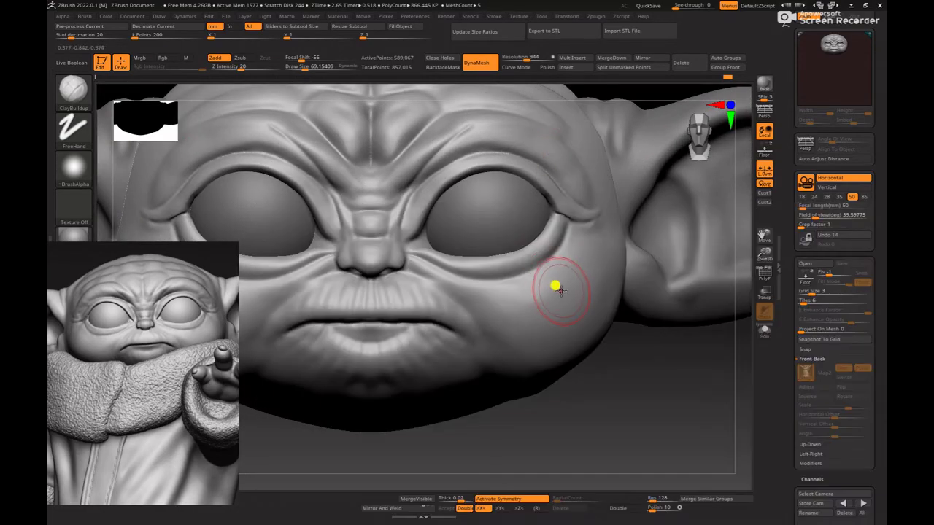
- Switch to the Move brush and nudge the skin fold under the inner eyes at draw size about 69
key(b)
key(m)
key(v)
right_drag(612, 370, 616, 393)
drag(461, 274, 458, 279)
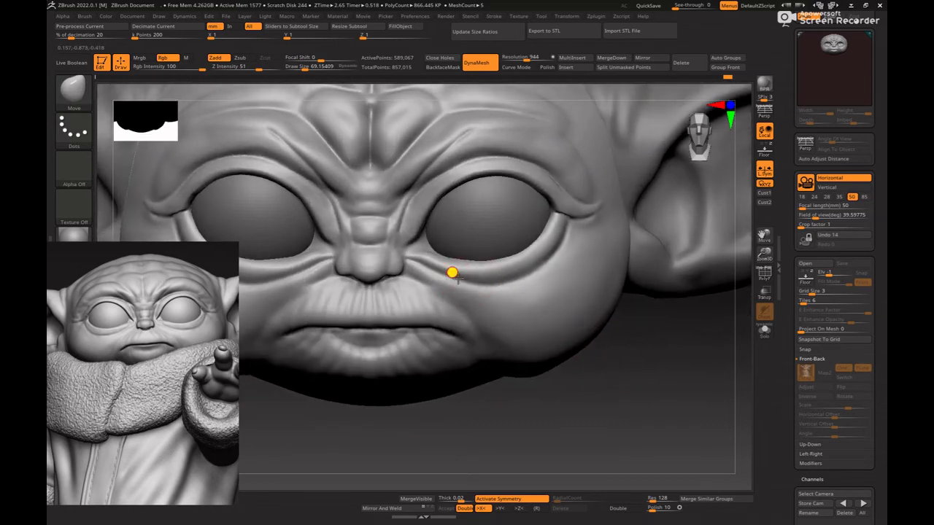
- Reshape the temples and the sides of the head beside the eyes with the Move brush at draw sizes about 129 and 99
mouse_move(679, 371)
shift+right_down()
mouse_move(680, 357)
mouse_move(642, 335)
mouse_move(696, 370)
mouse_move(639, 381)
mouse_move(668, 401)
mouse_move(593, 357)
shift+right_up()
mouse_move(162, 453)
middle_down()
mouse_move(171, 396)
mouse_move(179, 460)
mouse_move(174, 446)
middle_up()
scroll(171, 397, down, 3)
scroll(197, 453, down, 3)
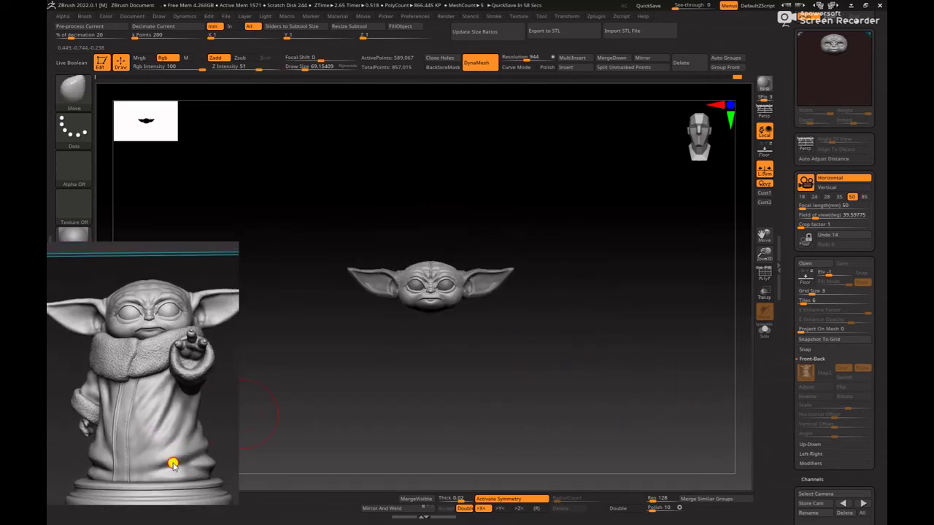
ctrl+right_drag(536, 354, 623, 425)
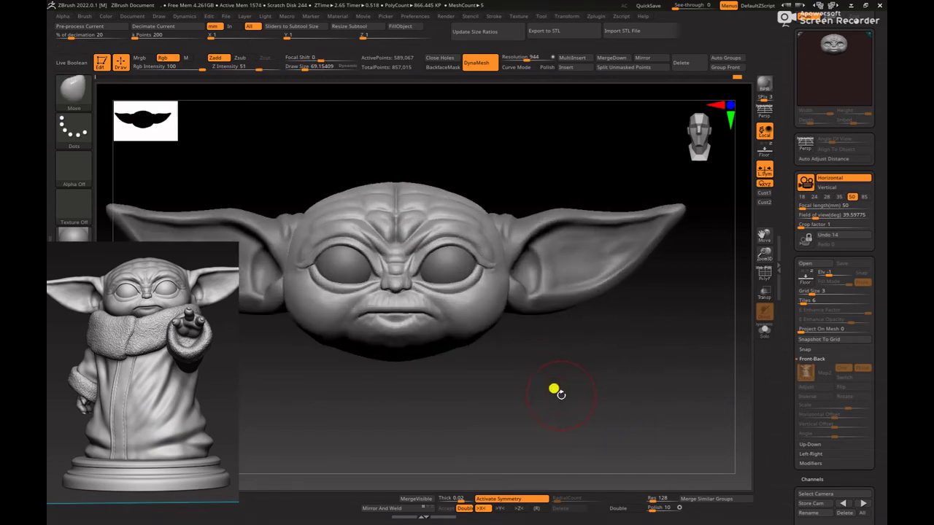
key(b)
key(m)
key(v)
key(space)
drag(528, 275, 533, 274)
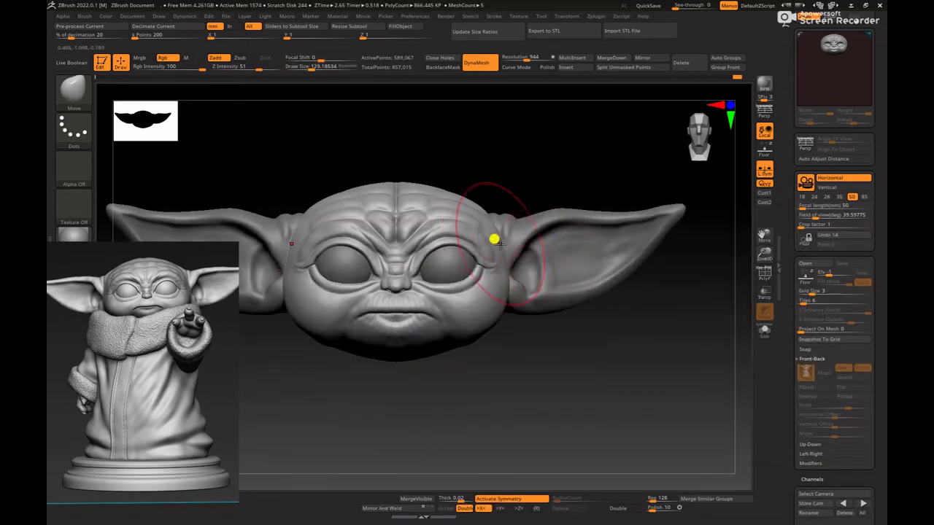
key(space)
drag(500, 245, 497, 248)
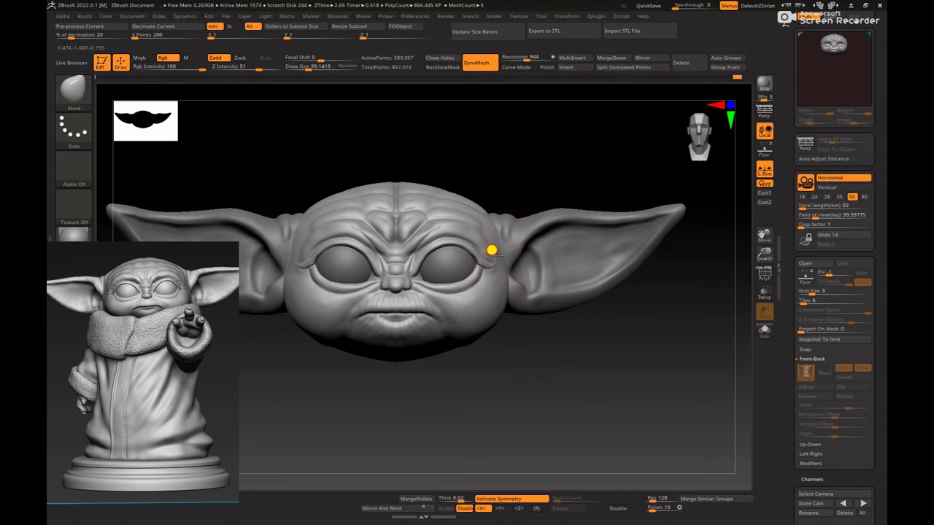
- Refine the outer contour of the face between the eyes and ears with the Move brush at draw sizes about 58 and 62
key(space)
key(space)
drag(498, 259, 495, 261)
drag(575, 393, 548, 385)
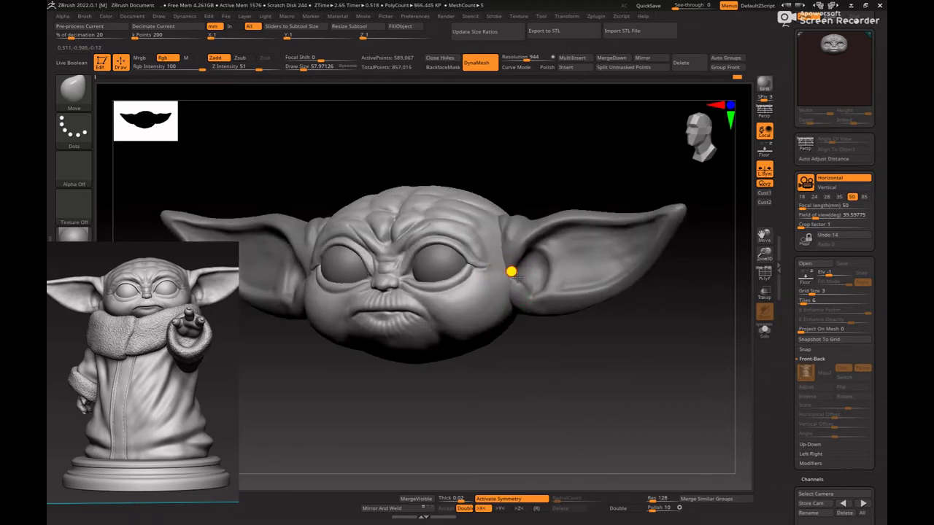
mouse_move(539, 355)
mouse_down()
mouse_move(569, 363)
mouse_move(536, 366)
mouse_move(553, 351)
mouse_move(559, 369)
mouse_move(542, 351)
mouse_move(539, 377)
mouse_move(539, 343)
mouse_move(554, 337)
mouse_up()
key(space)
click(509, 294)
key(space)
click(505, 260)
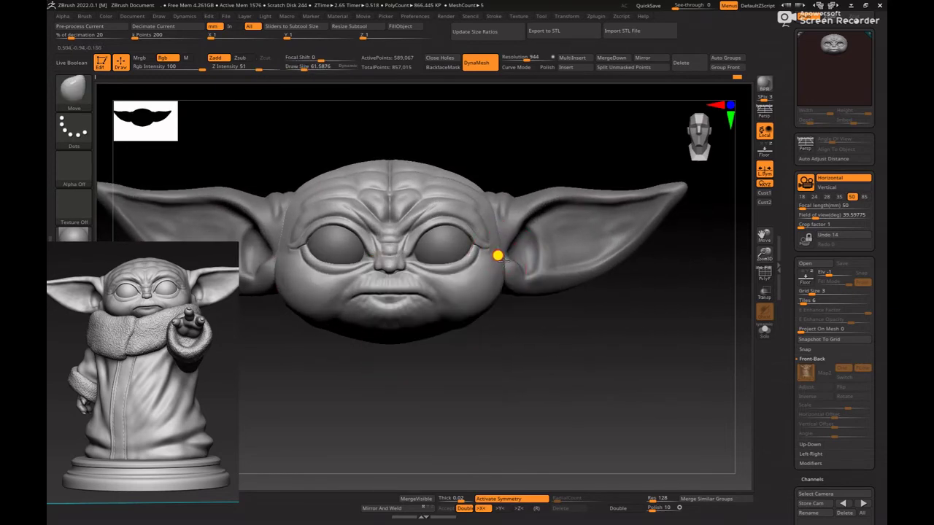
- Adjust the lower cheeks and jawline beside the chin with the Move brush at draw size about 104
alt+drag(550, 309, 617, 375)
key(space)
click(389, 323)
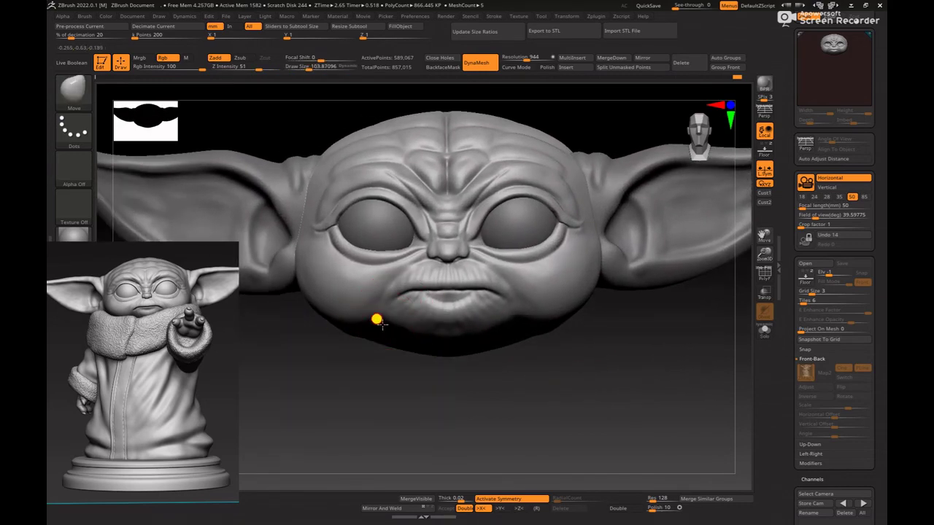
drag(372, 375, 374, 334)
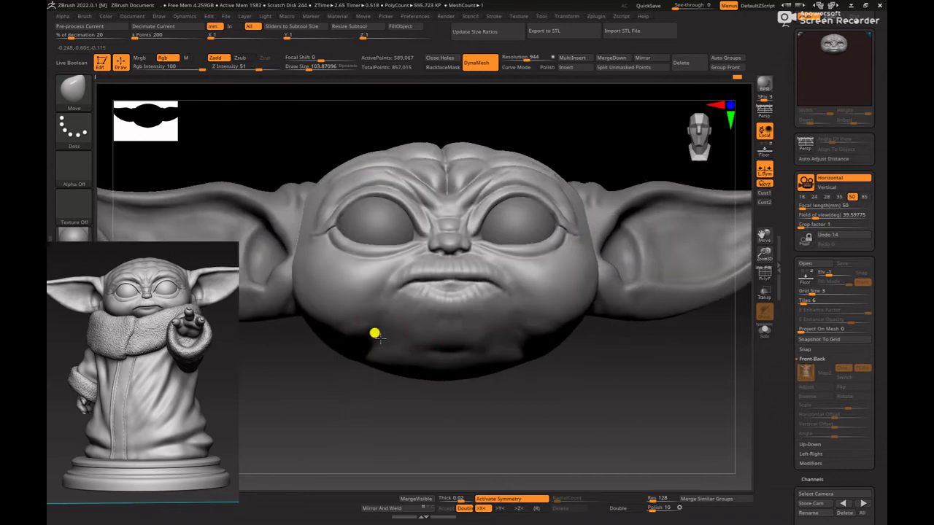
drag(365, 410, 381, 403)
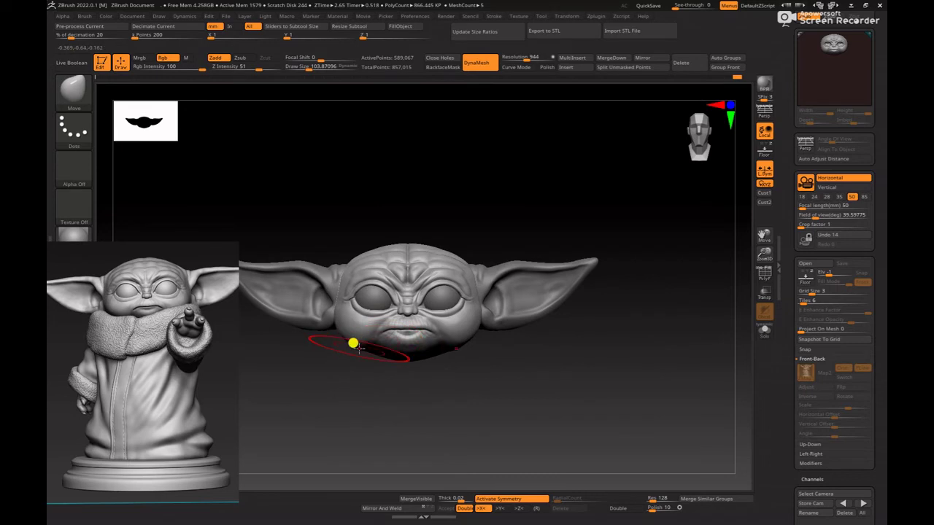
- Push the outer cheeks into shape below the ears with the Move brush at draw size about 124
alt+drag(353, 372, 385, 401)
key(space)
click(344, 310)
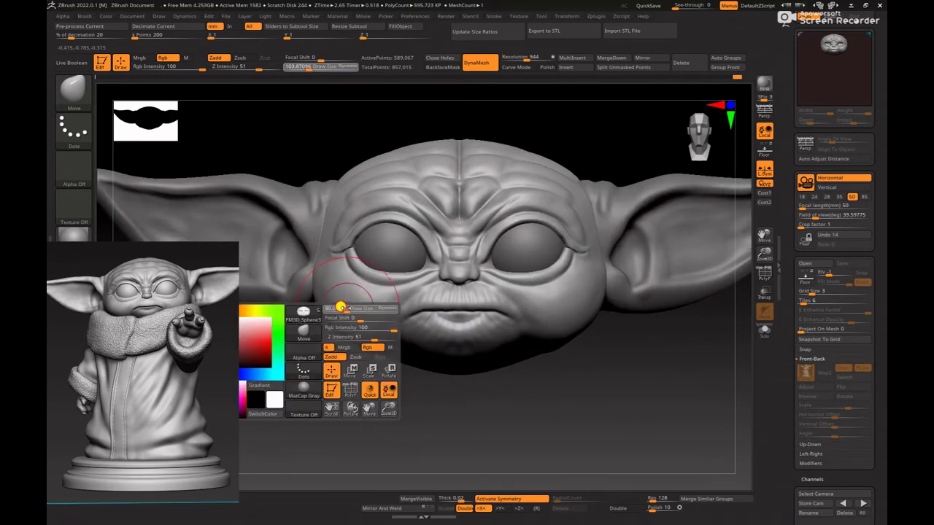
key(space)
click(331, 306)
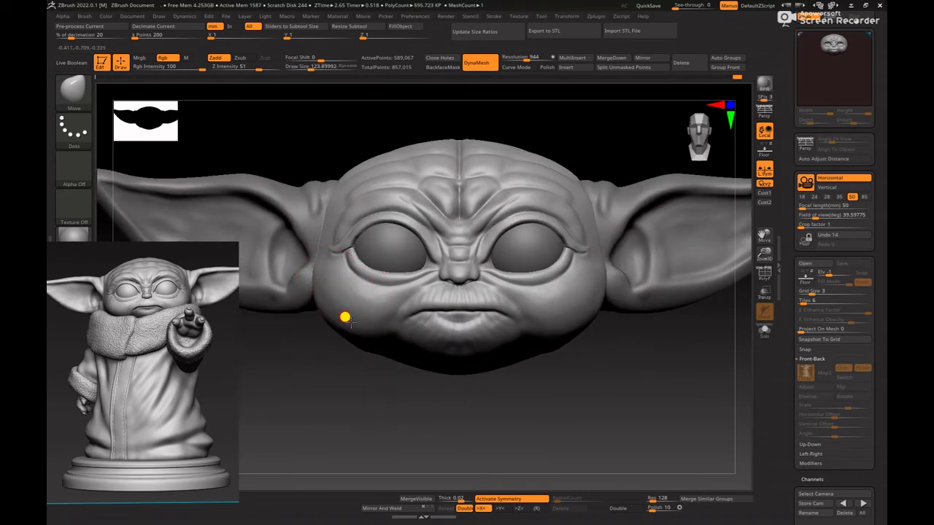
- Shift the forehead above the eyes at draw size about 124, and refine the outer brow with the Move brush at about 54
alt+drag(365, 410, 341, 365)
drag(364, 234, 364, 232)
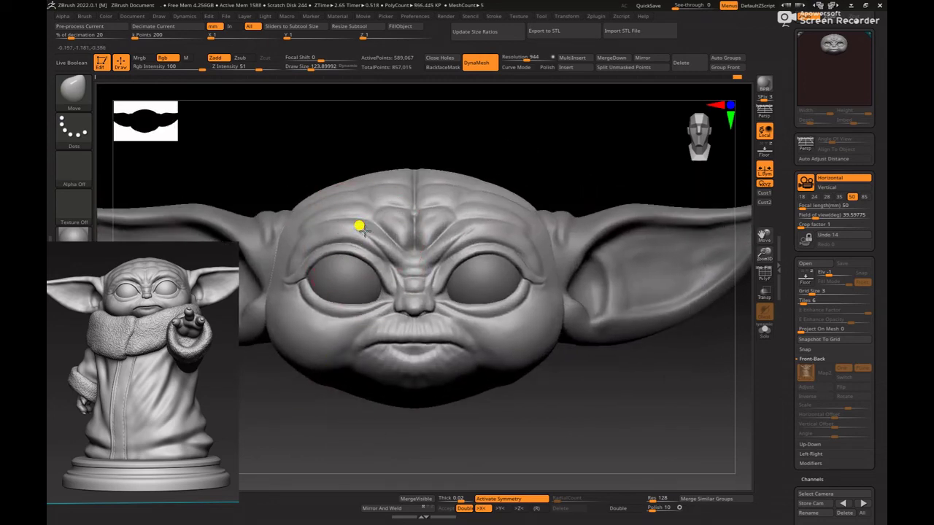
key(space)
click(359, 227)
drag(421, 150, 481, 176)
key(space)
click(333, 213)
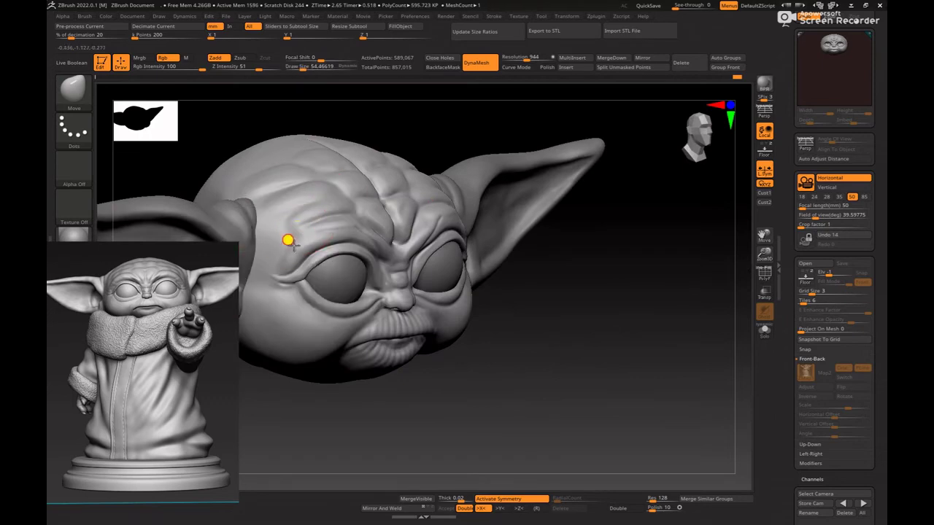
- Compare the whole head and its ears with the front view of the reference statue from a distance
shift+drag(579, 381, 601, 382)
alt+drag(645, 416, 476, 362)
alt+drag(373, 353, 423, 358)
middle_drag(184, 404, 184, 443)
scroll(205, 464, down, 1)
scroll(184, 442, up, 5)
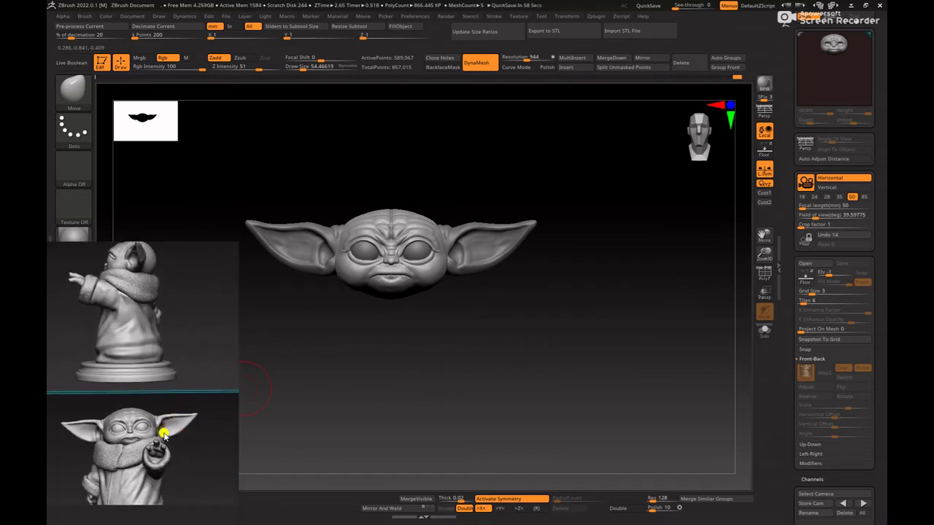
middle_drag(163, 434, 225, 354)
drag(488, 381, 475, 358)
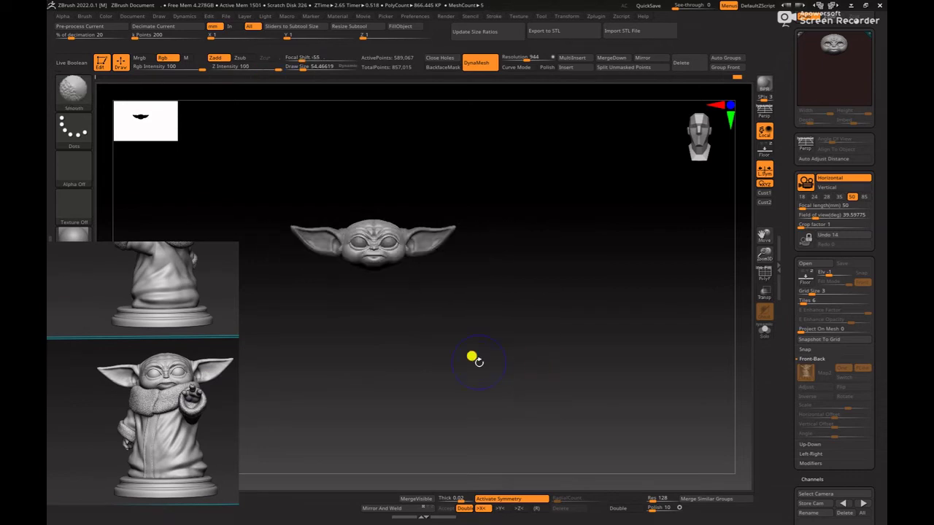
alt+drag(445, 331, 554, 352)
drag(341, 355, 313, 356)
middle_drag(211, 392, 219, 480)
alt+drag(530, 392, 528, 346)
middle_drag(149, 432, 182, 268)
drag(144, 393, 317, 339)
mouse_move(166, 319)
mouse_down()
mouse_move(388, 317)
mouse_move(165, 320)
mouse_up()
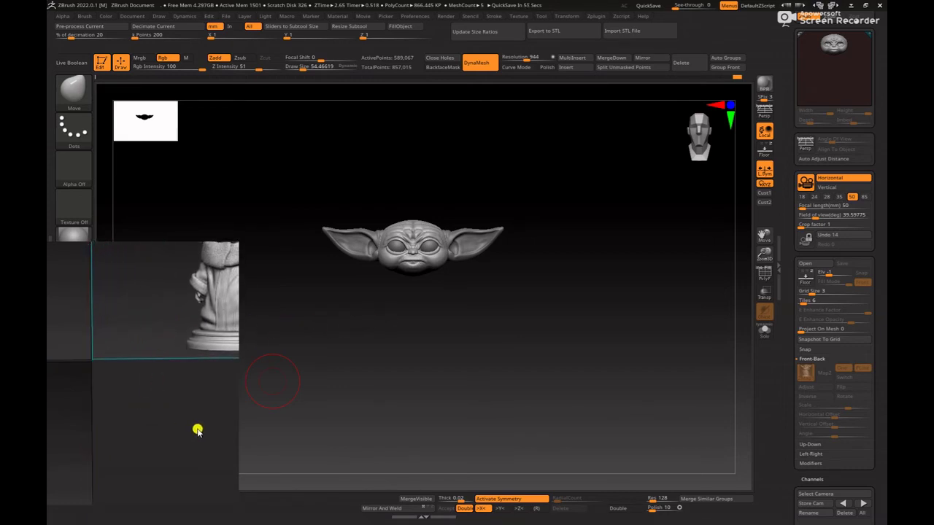
- Examine the reference statue's back and side views and check the back of the sculpted head against them
drag(199, 437, 47, 225)
drag(48, 119, 48, 56)
drag(146, 310, 203, 486)
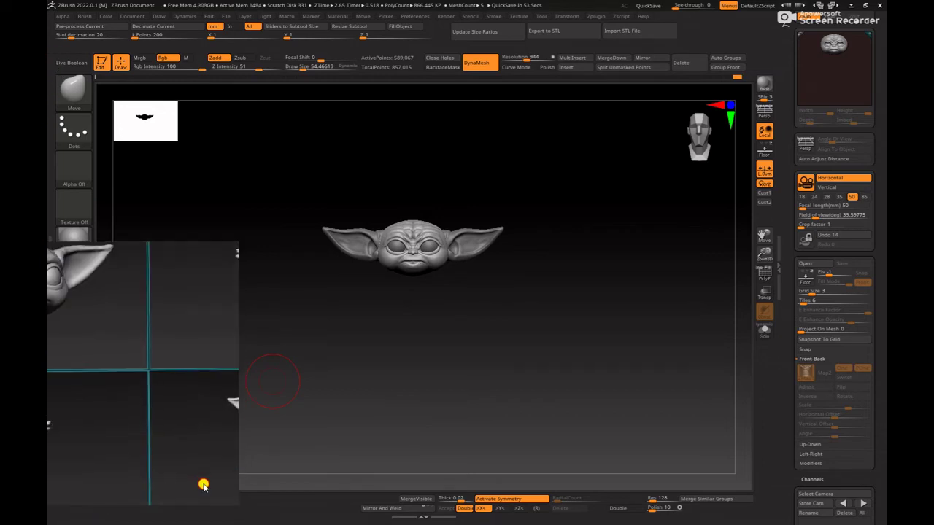
drag(196, 348, 156, 370)
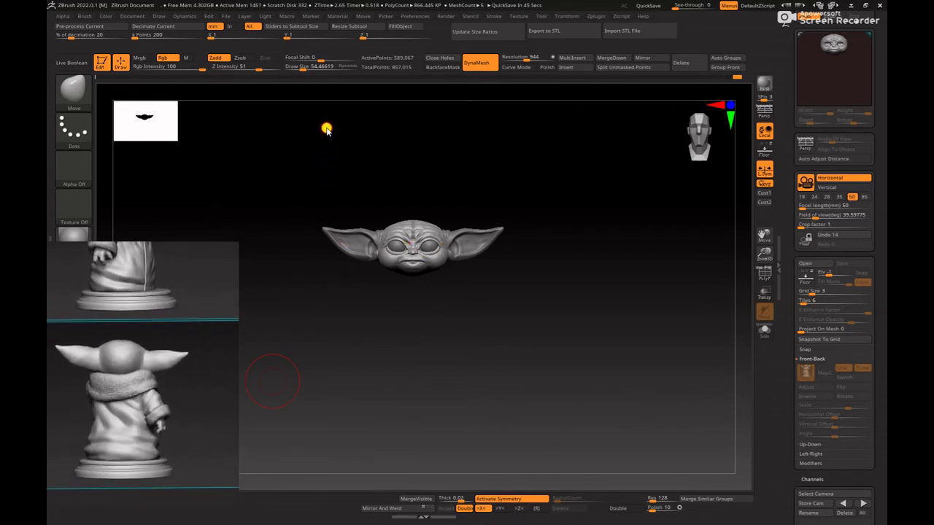
mouse_move(361, 131)
mouse_down()
mouse_move(477, 165)
mouse_move(465, 153)
mouse_move(475, 175)
mouse_move(501, 187)
mouse_move(482, 176)
mouse_up()
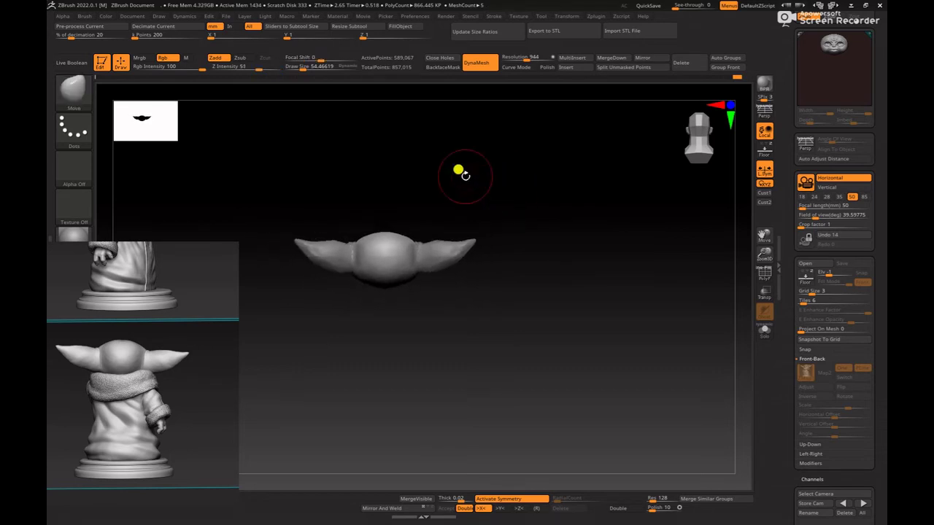
mouse_move(535, 281)
shift+mouse_down()
mouse_move(442, 296)
mouse_move(343, 265)
shift+mouse_up()
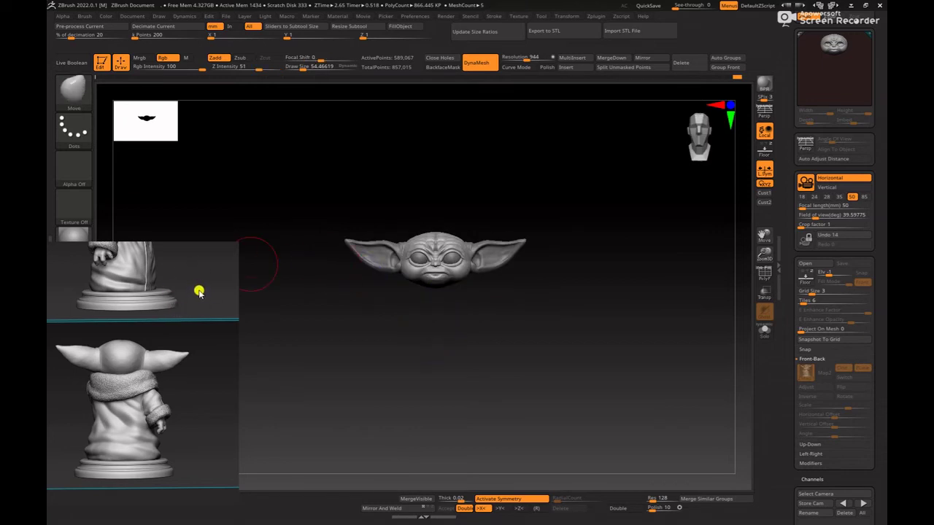
drag(189, 296, 183, 471)
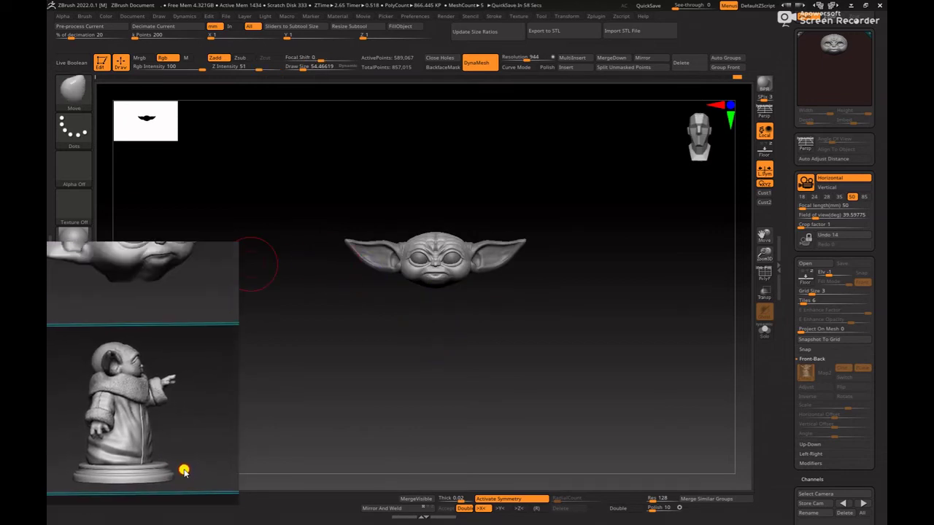
drag(178, 378, 172, 454)
scroll(172, 454, up, 5)
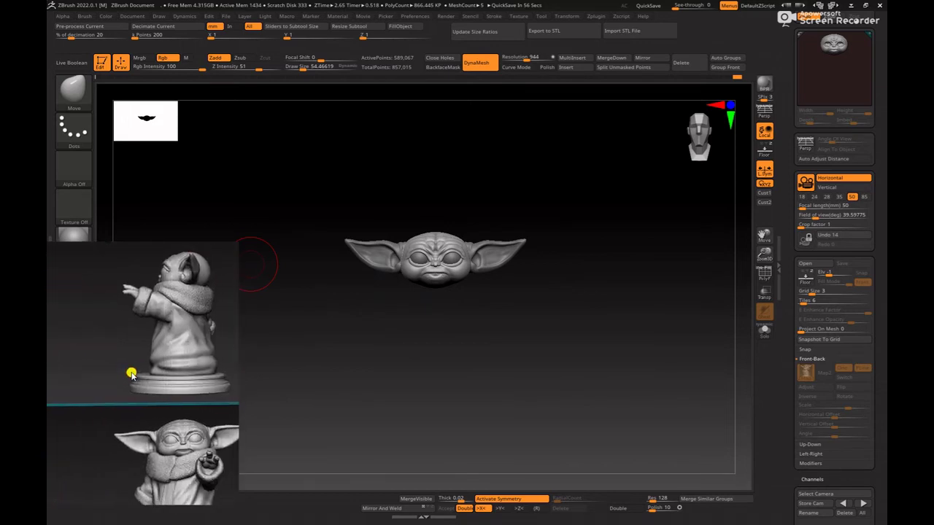
scroll(182, 436, down, 4)
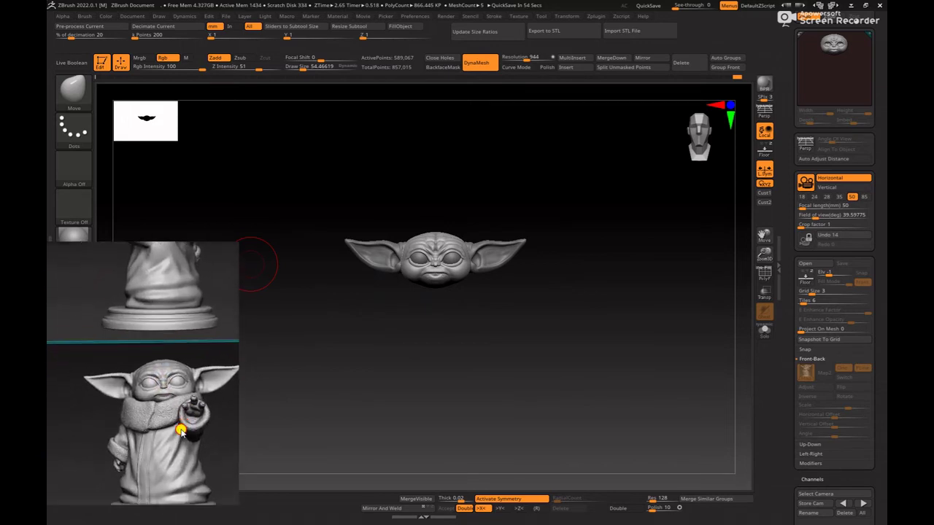
scroll(179, 387, down, 3)
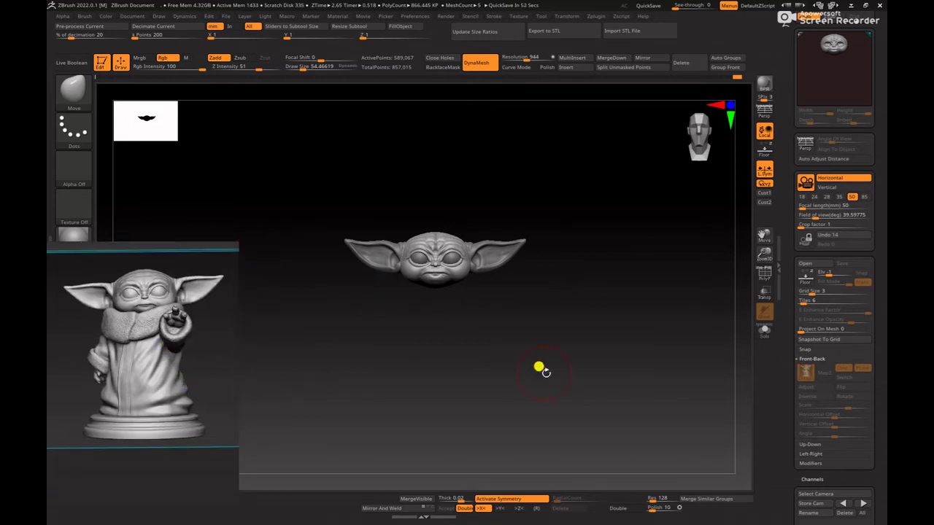
- Overlay the front reference image to check the head's proportions against the body, and hide it again
mouse_move(581, 342)
alt+mouse_down()
mouse_move(610, 393)
mouse_move(616, 356)
mouse_move(629, 372)
alt+mouse_up()
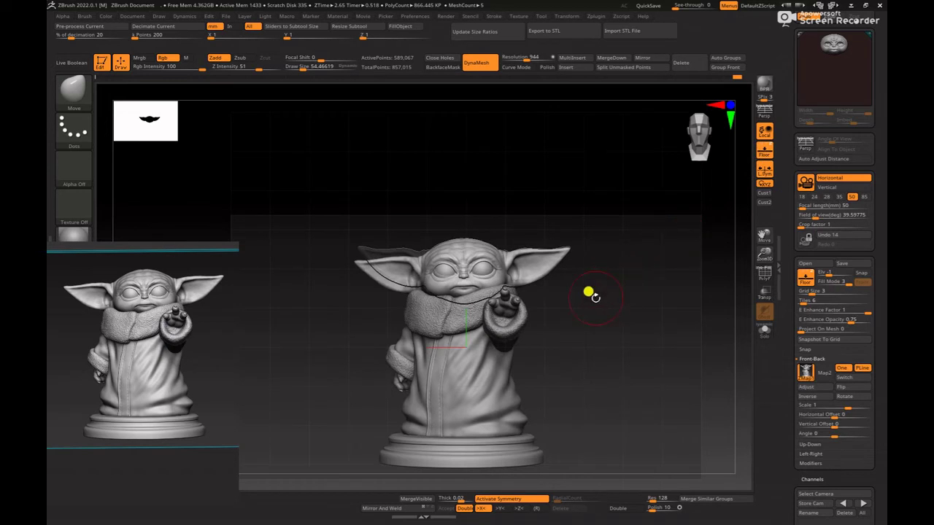
key(shift)
mouse_move(613, 319)
alt+mouse_down()
mouse_move(681, 351)
mouse_move(719, 226)
mouse_move(694, 289)
mouse_move(646, 325)
mouse_move(670, 366)
mouse_move(657, 298)
mouse_move(624, 321)
mouse_move(623, 337)
alt+mouse_up()
click(762, 152)
alt+right_drag(597, 332, 659, 404)
mouse_move(665, 409)
alt+mouse_down()
mouse_move(701, 418)
mouse_move(563, 346)
mouse_move(606, 379)
mouse_move(613, 350)
alt+mouse_up()
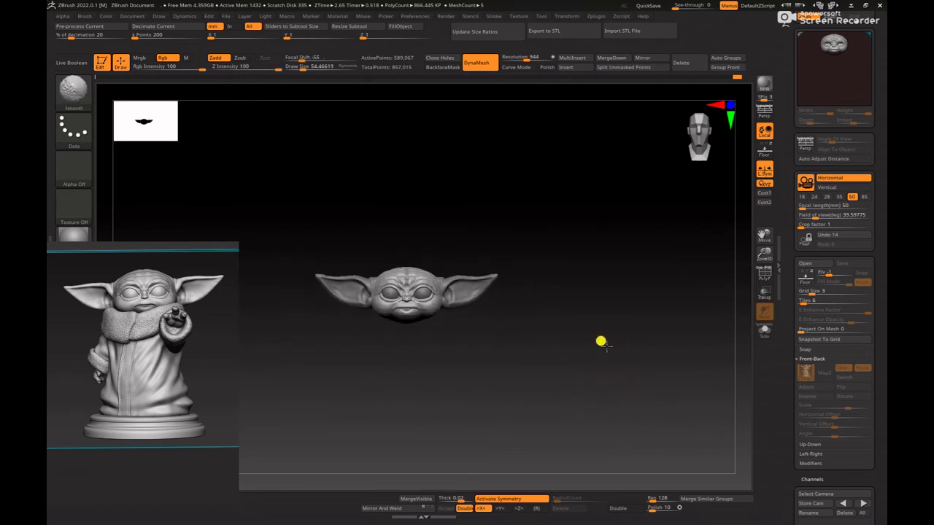
alt+drag(603, 315, 628, 358)
alt+drag(598, 365, 622, 311)
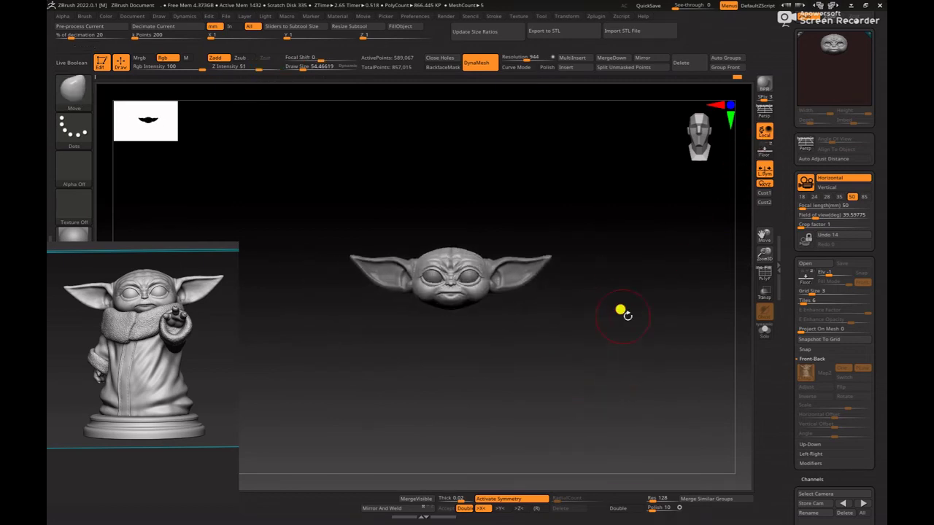
- Insert a cylinder subtool below the head, show the front reference image, and move and scale the cylinder over the fur collar
click(567, 67)
click(499, 136)
drag(459, 319, 448, 372)
click(764, 150)
ctrl+right_drag(661, 217, 668, 351)
drag(451, 287, 448, 239)
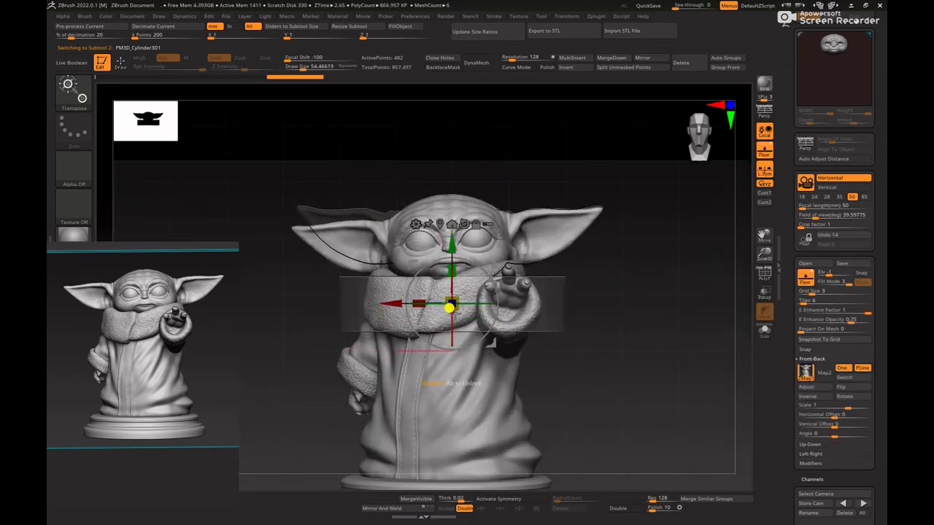
drag(448, 307, 444, 288)
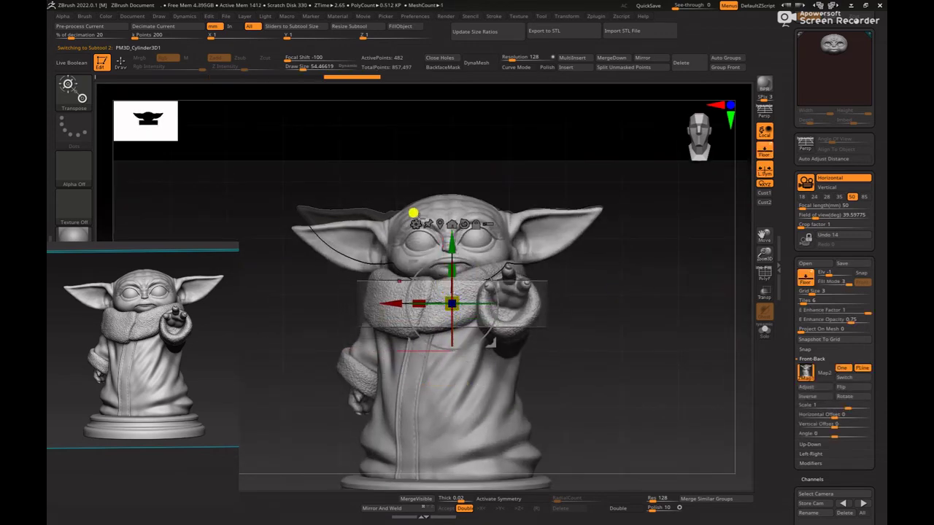
- Bend the collar cylinder into an arc with raised sides using a gizmo deformer
click(415, 223)
click(432, 248)
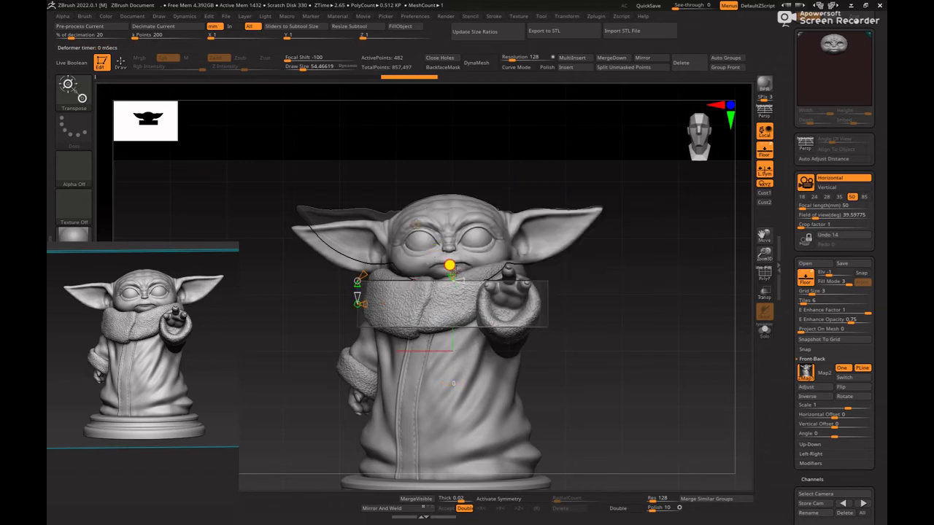
drag(450, 265, 446, 246)
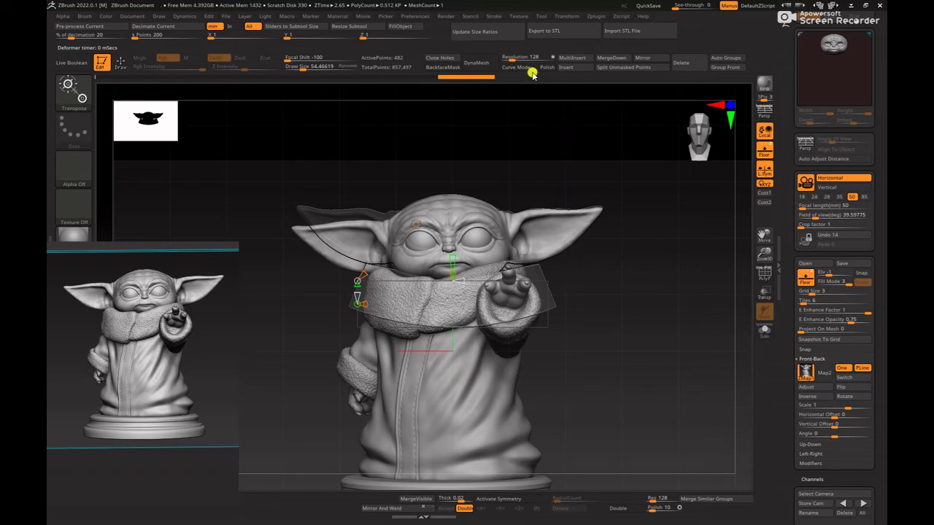
- Remesh the bent collar cylinder with DynaMesh at resolution 264, hide the reference image and make the cylinder the active subtool
click(495, 67)
key(ctrl+z)
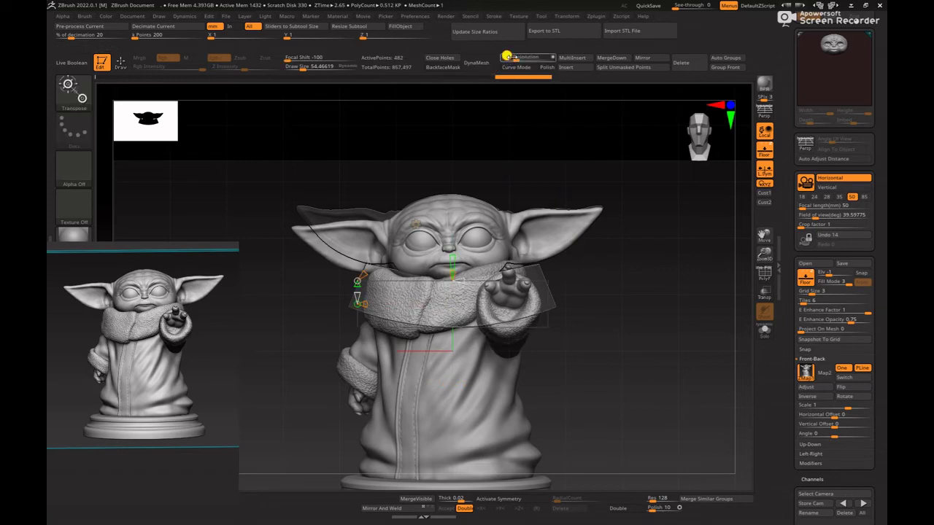
click(516, 59)
click(489, 66)
key(q)
click(764, 150)
alt+click(467, 290)
- Enlarge the Move brush to a draw size of about 208, view the collar from above and scale down its front-to-back depth
key(space)
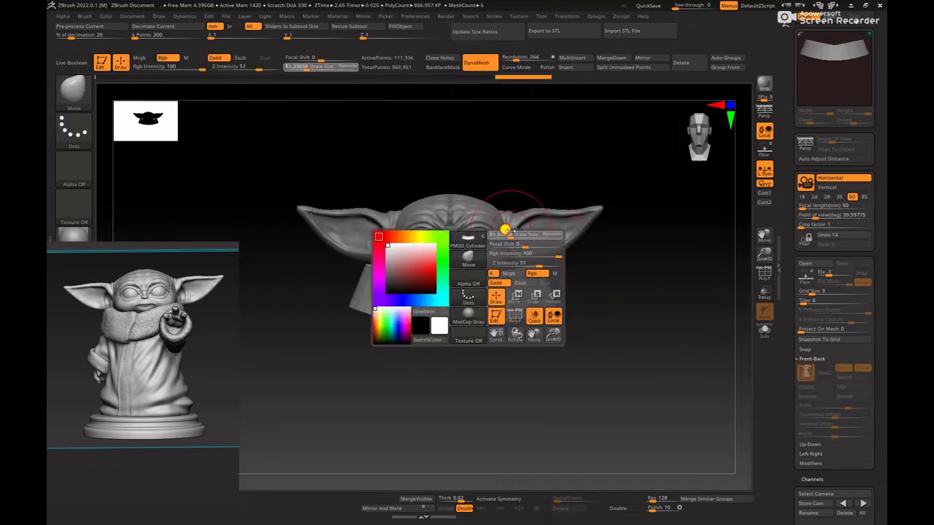
drag(504, 229, 520, 229)
shift+drag(469, 291, 426, 260)
drag(504, 324, 606, 290)
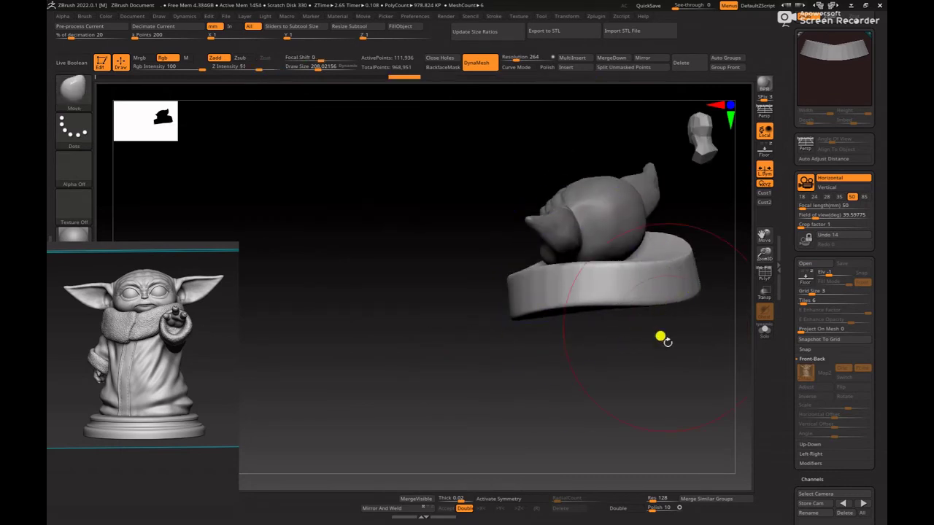
mouse_move(662, 336)
shift+mouse_down()
mouse_move(667, 434)
mouse_move(621, 403)
shift+mouse_up()
key(w)
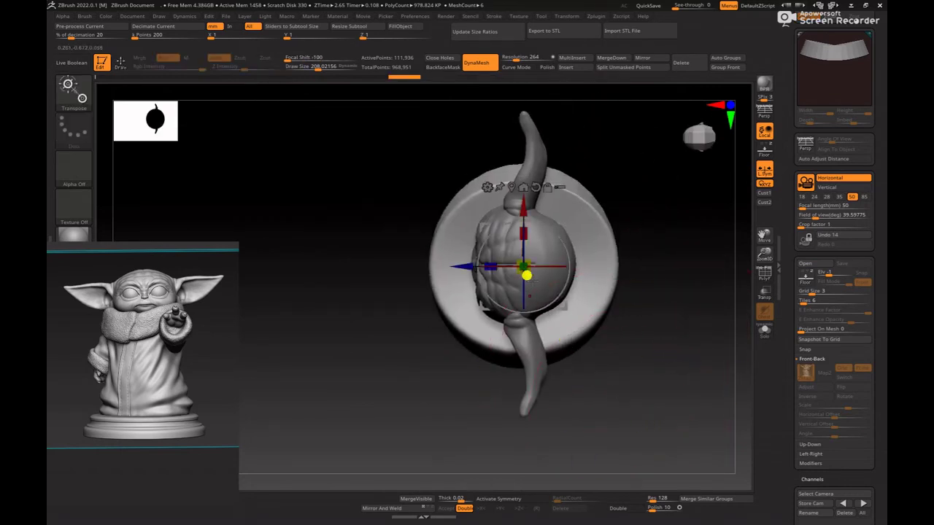
drag(529, 275, 506, 268)
key(ctrl+z)
mouse_move(697, 289)
shift+mouse_down()
mouse_move(688, 232)
mouse_move(732, 267)
mouse_move(577, 307)
mouse_move(584, 325)
shift+mouse_up()
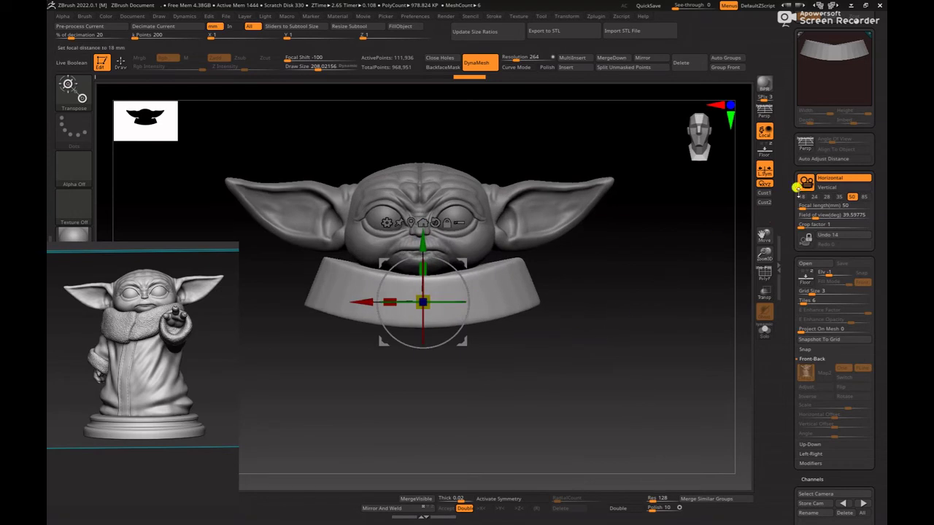
- Show the front reference image and pull up the collar's side behind the raised hand with a Move brush of about 403
key(q)
click(764, 151)
alt+drag(645, 303, 646, 319)
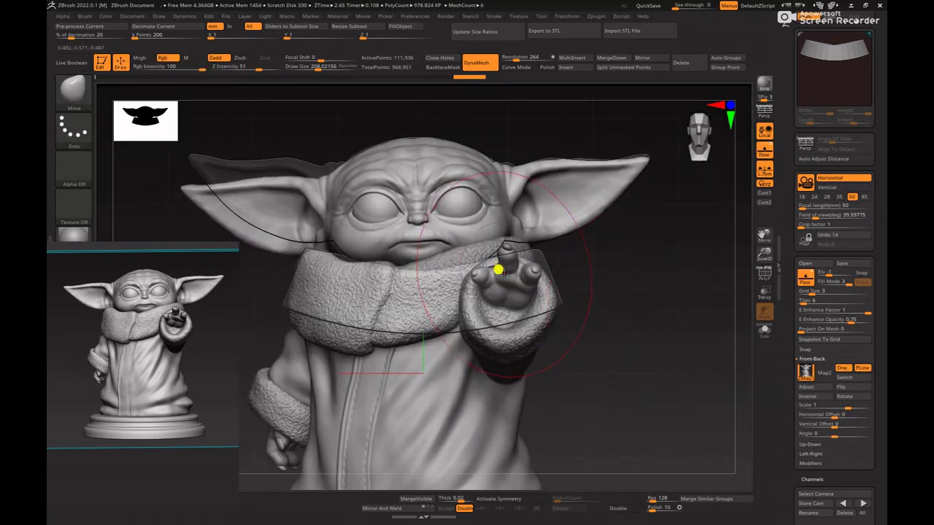
key(space)
mouse_move(500, 268)
mouse_down()
mouse_move(525, 275)
mouse_move(519, 236)
mouse_up()
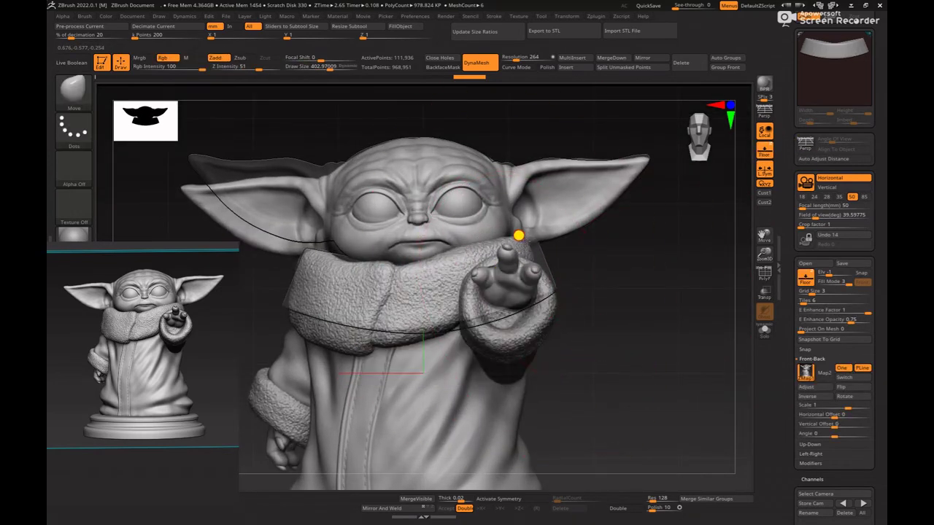
drag(536, 277, 533, 267)
- Pull the collar's opposite lower edge down with a smaller Move brush to match the fur collar, and hide the reference image
key(space)
drag(398, 303, 366, 300)
mouse_move(293, 315)
mouse_down()
mouse_move(287, 321)
mouse_move(322, 336)
mouse_up()
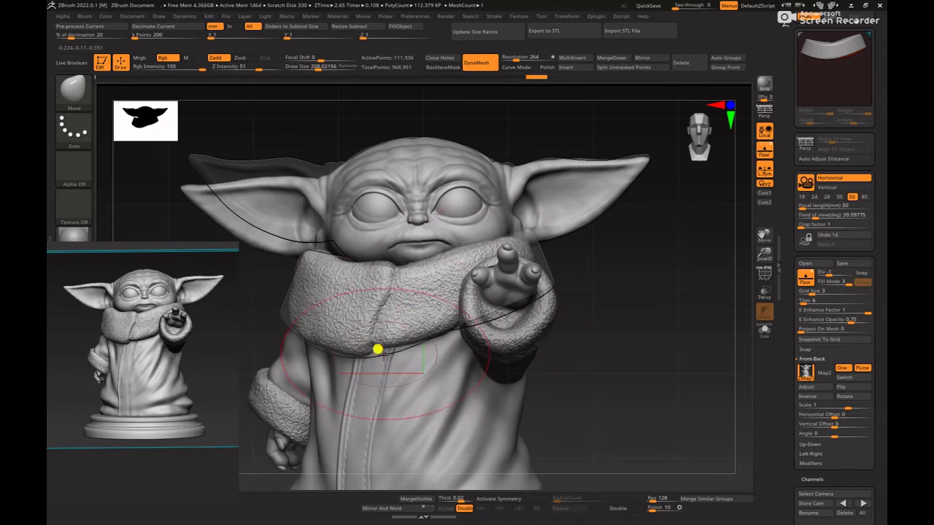
key(space)
drag(314, 318, 308, 318)
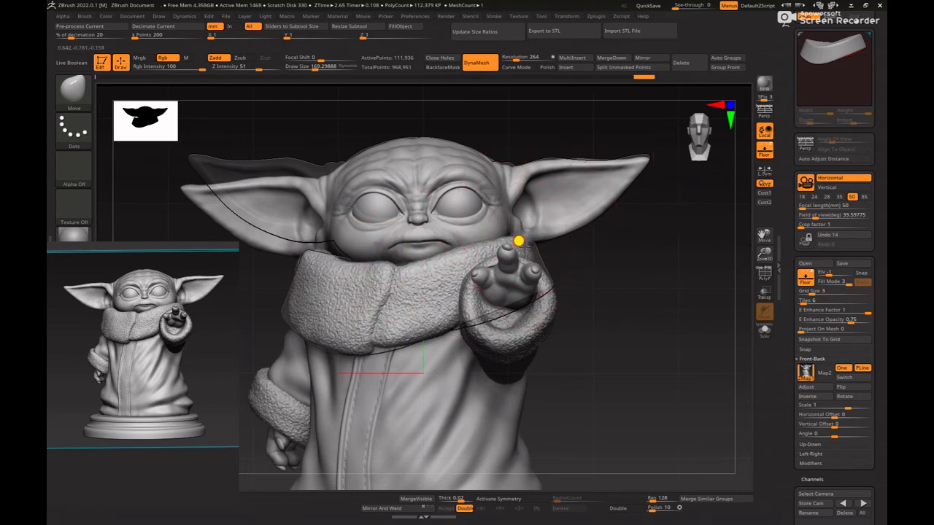
click(764, 152)
- Pull the back of the collar closer around the head from above with the Move brush at a draw size of about 266
mouse_move(688, 317)
alt+mouse_down()
mouse_move(618, 277)
mouse_move(642, 329)
mouse_move(641, 411)
mouse_move(632, 422)
alt+mouse_up()
key(space)
mouse_move(385, 337)
mouse_down()
mouse_move(365, 330)
mouse_move(367, 322)
mouse_up()
drag(446, 339, 453, 326)
drag(330, 319, 335, 310)
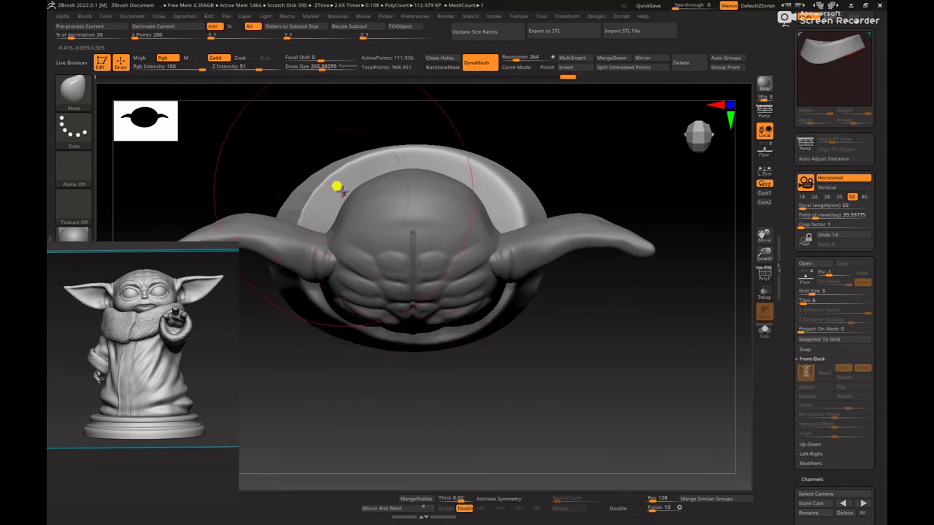
drag(340, 186, 343, 202)
drag(426, 167, 428, 181)
drag(484, 174, 494, 216)
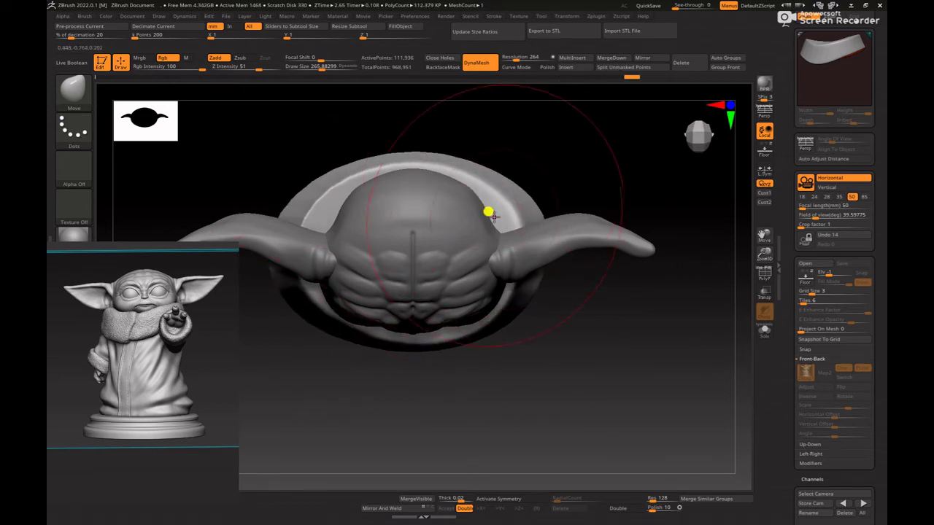
mouse_move(607, 327)
mouse_down()
mouse_move(640, 266)
mouse_move(660, 296)
mouse_up()
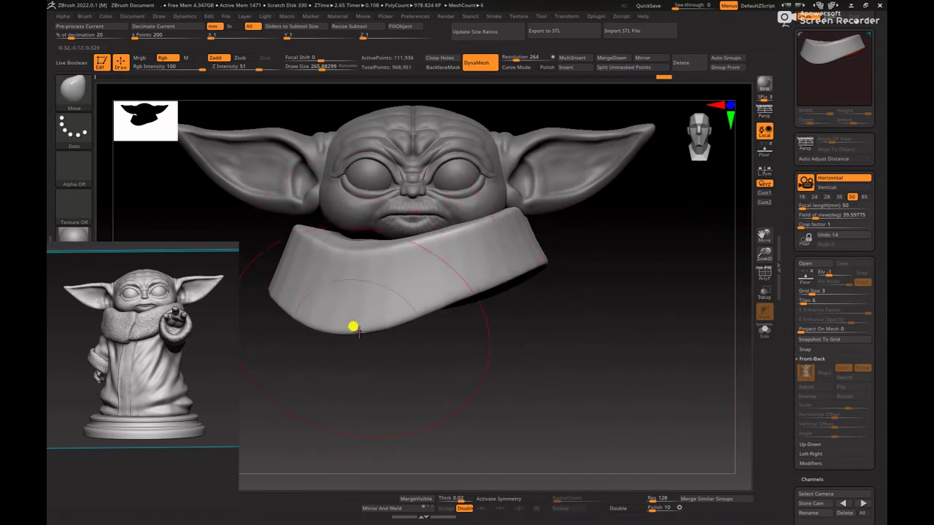
- Flatten the collar's lower rim at the side with the hPolish brush at a draw size of about 69
key(b)
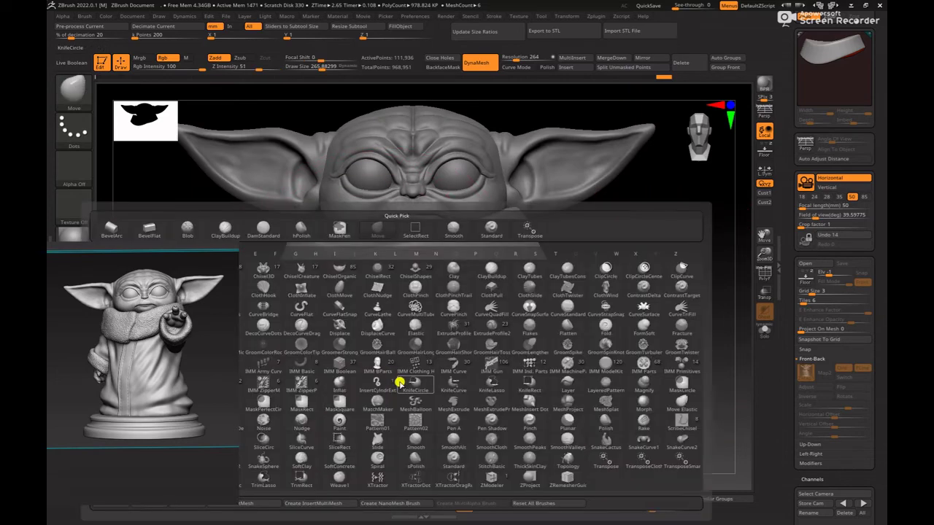
key(h)
key(p)
mouse_move(521, 350)
mouse_down()
mouse_move(503, 367)
mouse_move(596, 357)
mouse_move(420, 404)
mouse_up()
key(space)
click(417, 299)
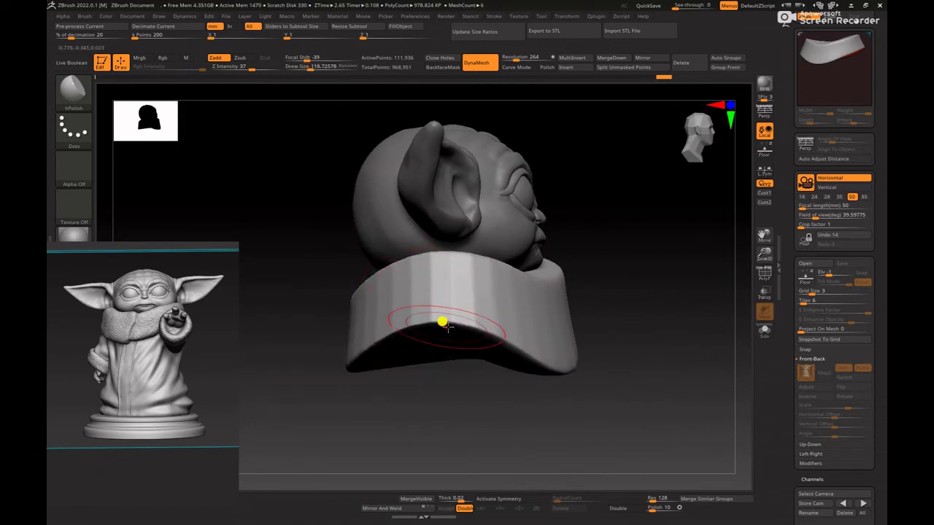
drag(648, 326, 615, 273)
key(space)
click(453, 306)
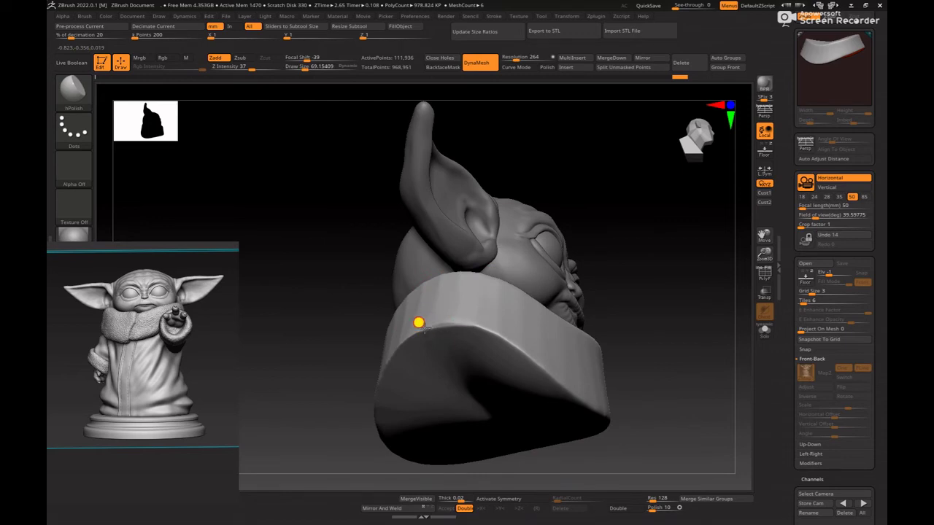
drag(416, 331, 470, 312)
drag(667, 305, 607, 271)
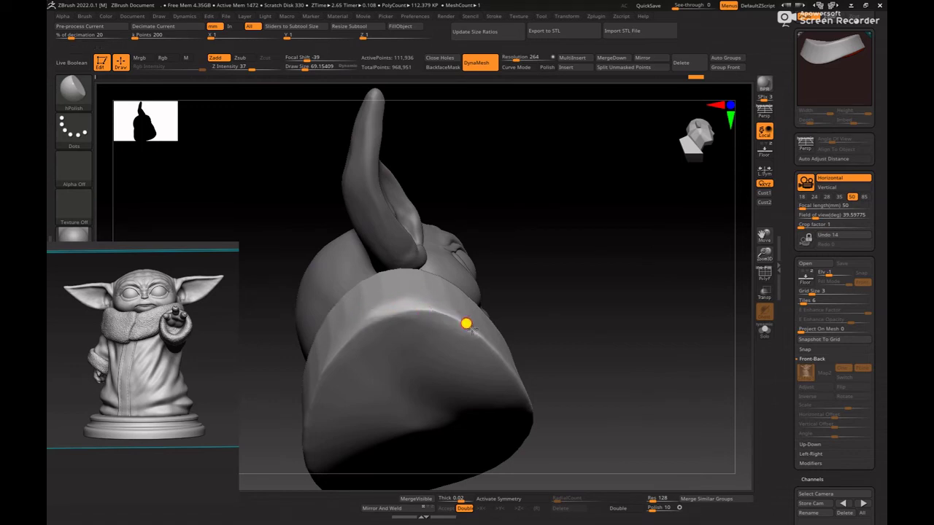
drag(423, 305, 464, 326)
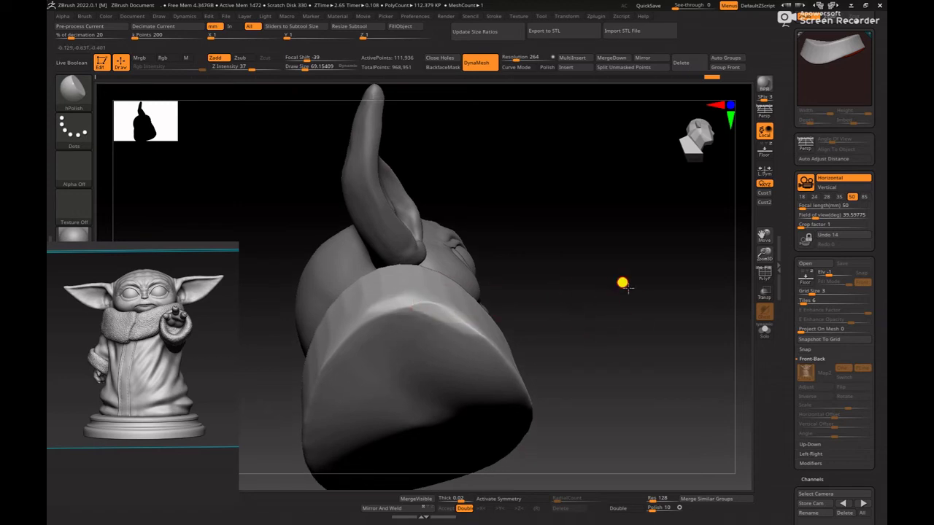
mouse_move(622, 282)
alt+mouse_down()
mouse_move(632, 263)
mouse_move(613, 310)
alt+mouse_up()
- Cycle through the interface layouts to load the Default layout
drag(787, 14, 787, 10)
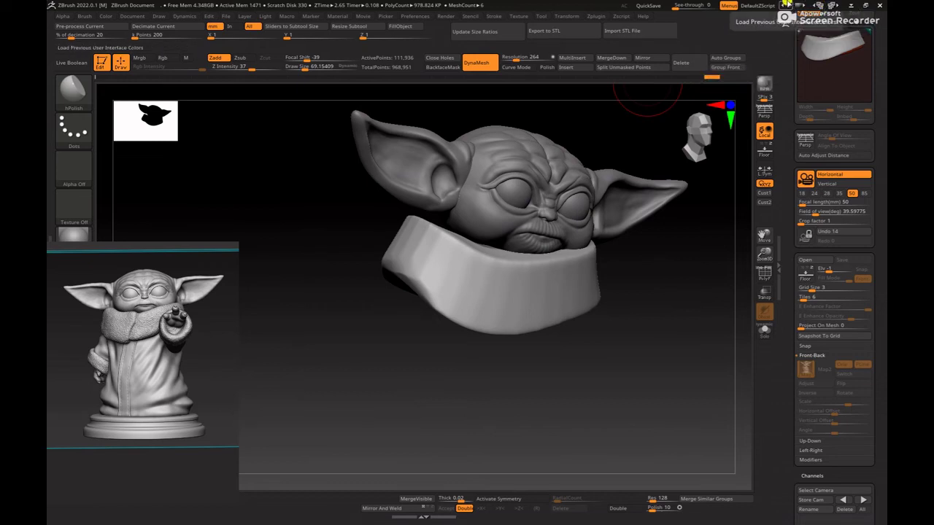
click(819, 5)
click(820, 5)
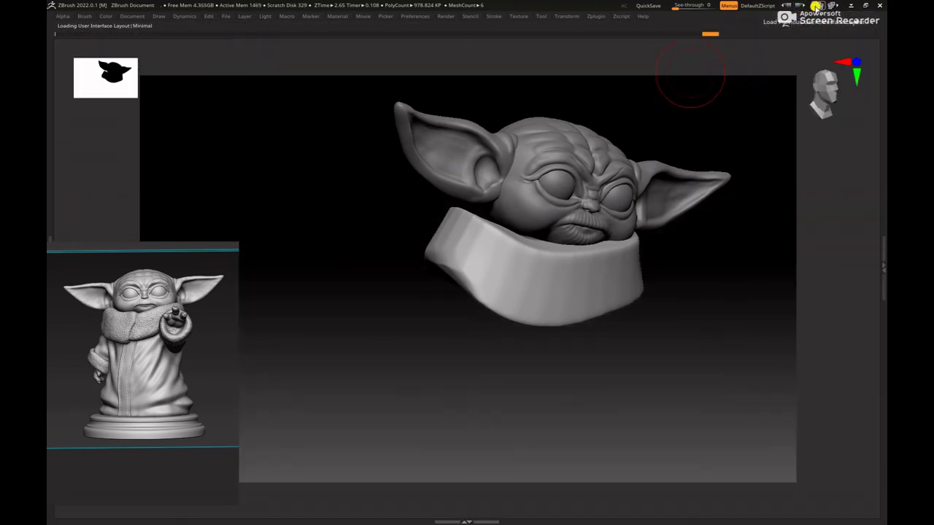
click(818, 6)
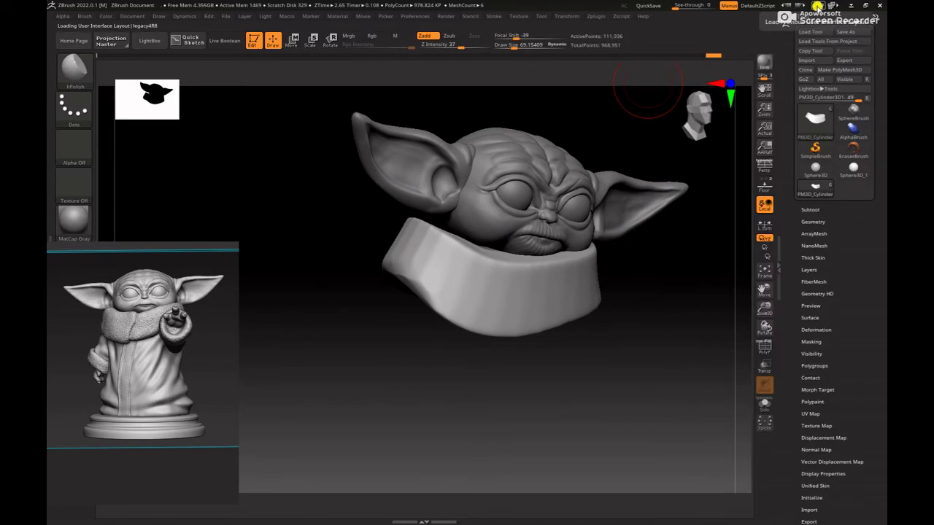
click(818, 6)
click(818, 5)
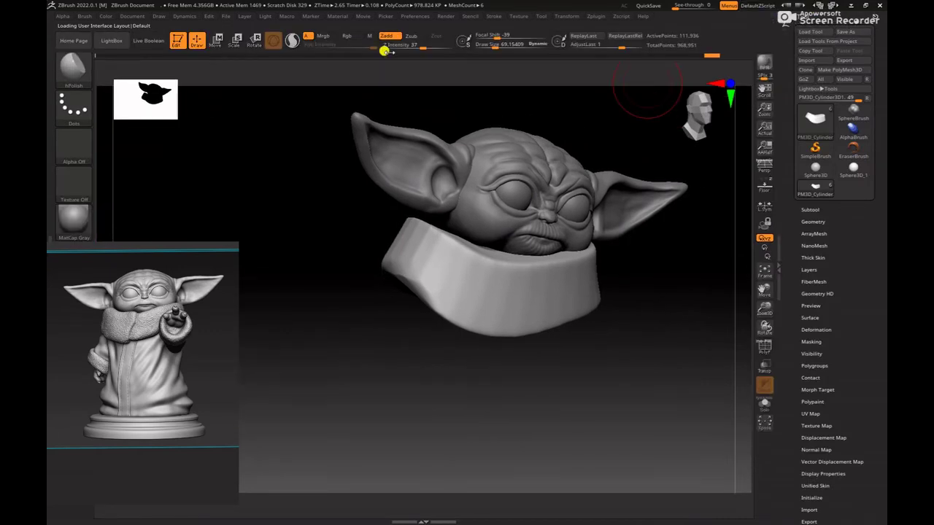
- Enable Sculptris Pro and smooth the faceted surface and lower edge along the collar's side and back
key(shift)
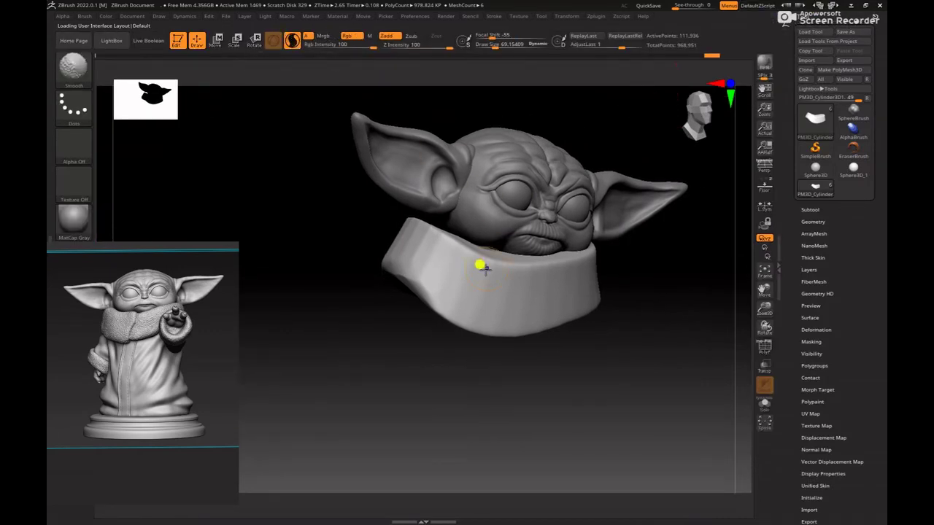
shift+drag(441, 305, 431, 321)
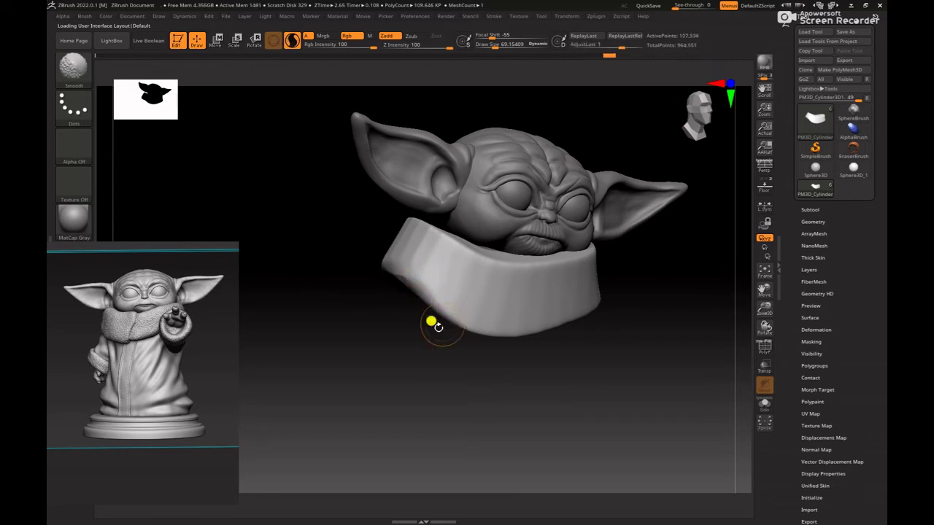
drag(358, 350, 451, 354)
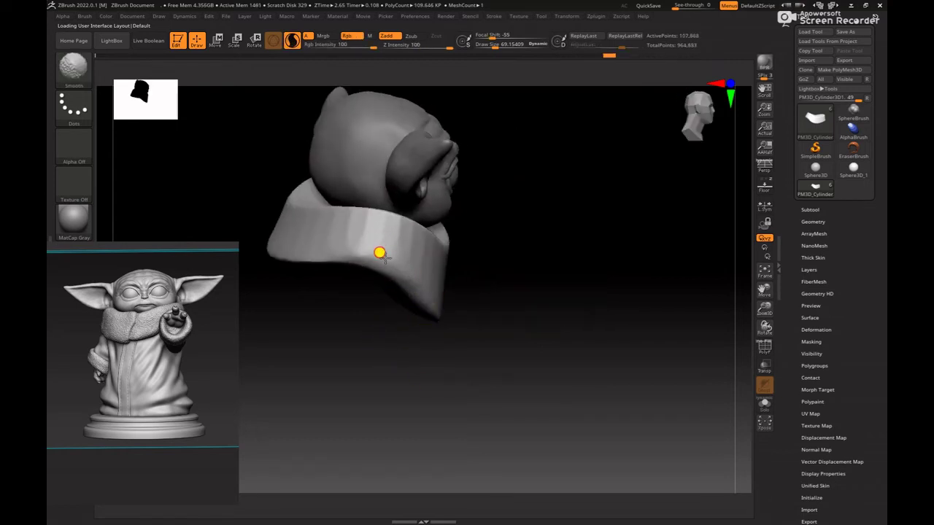
shift+drag(315, 256, 301, 256)
drag(298, 322, 364, 256)
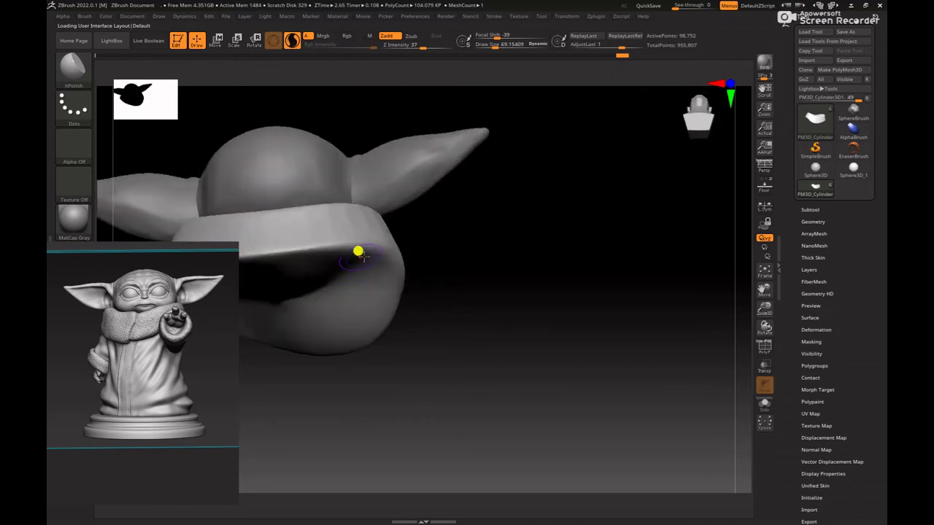
drag(626, 283, 740, 294)
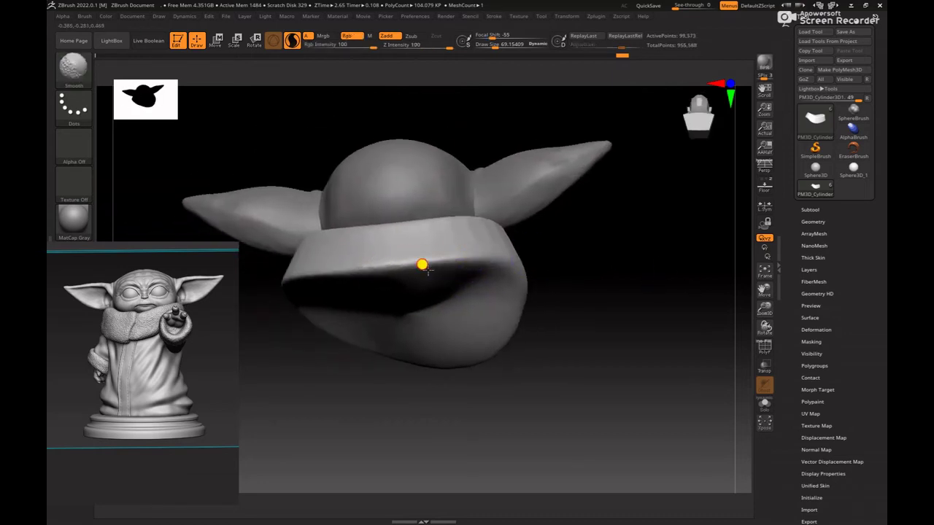
shift+drag(336, 263, 301, 283)
- Smooth the lower edge on the collar's other side and its front bottom corner with the Smooth brush
drag(623, 263, 690, 252)
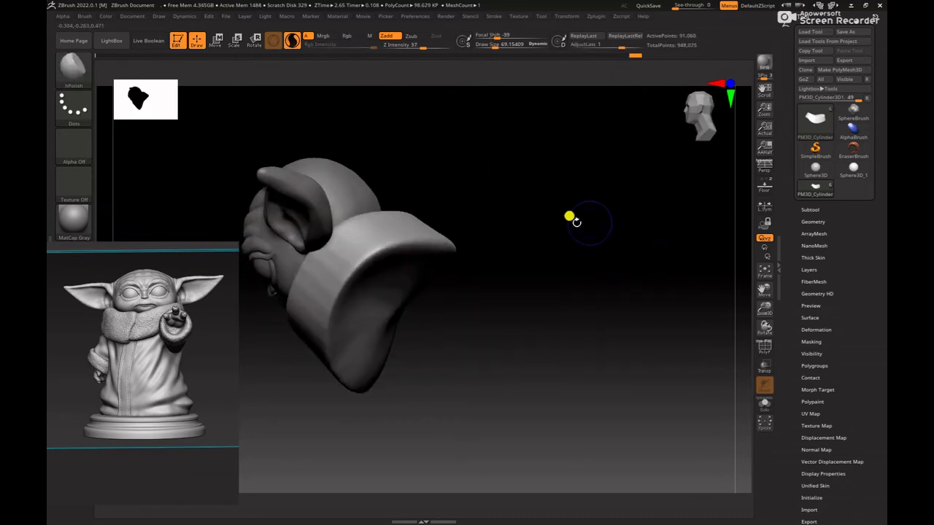
shift+drag(398, 248, 385, 244)
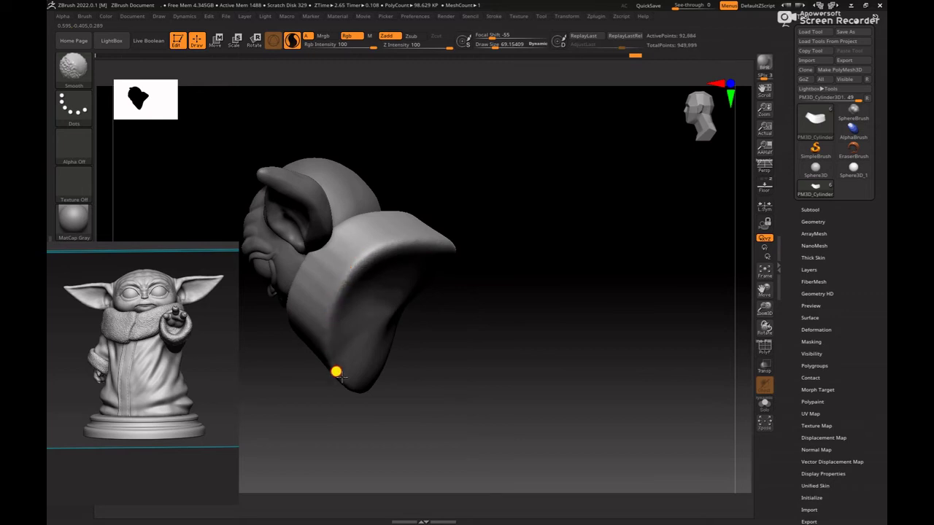
shift+drag(342, 377, 346, 382)
mouse_move(499, 341)
mouse_down()
mouse_move(521, 236)
mouse_move(533, 229)
mouse_up()
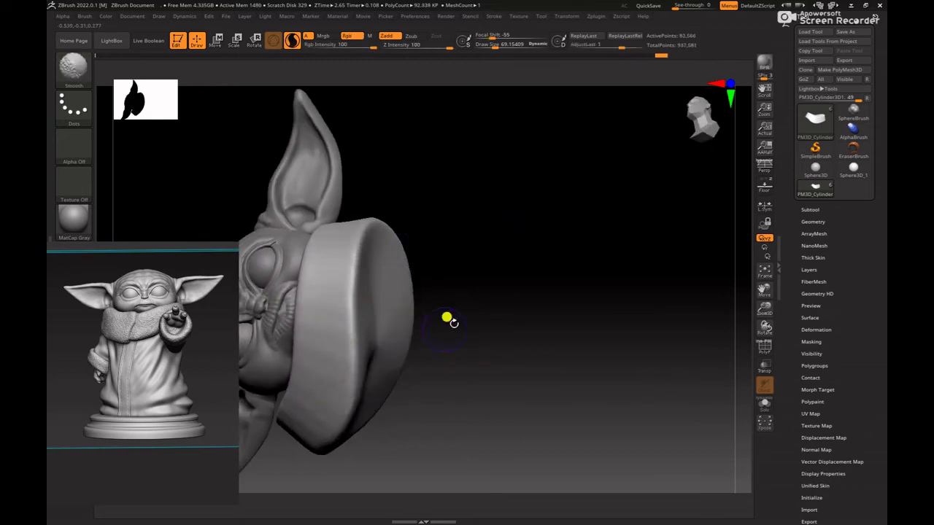
mouse_move(447, 319)
mouse_down()
mouse_move(518, 292)
mouse_move(698, 357)
mouse_up()
- Isolate the collar with Solo and smooth the rim around its underside
click(764, 405)
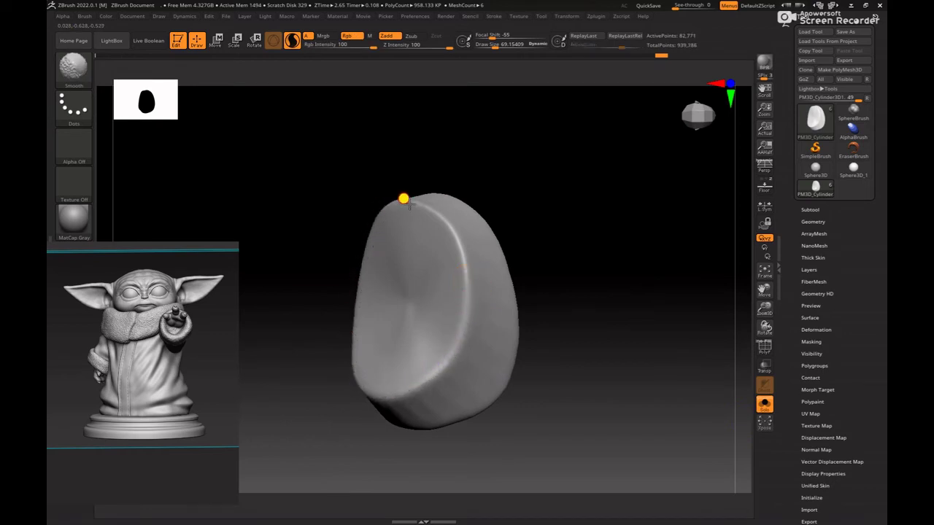
shift+drag(465, 275, 467, 281)
drag(544, 267, 615, 256)
shift+drag(392, 207, 390, 195)
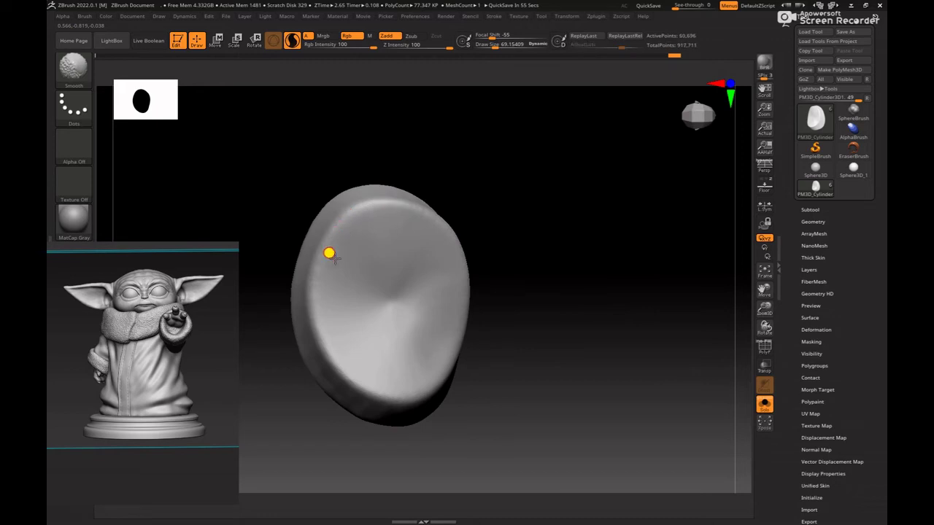
drag(402, 378, 524, 269)
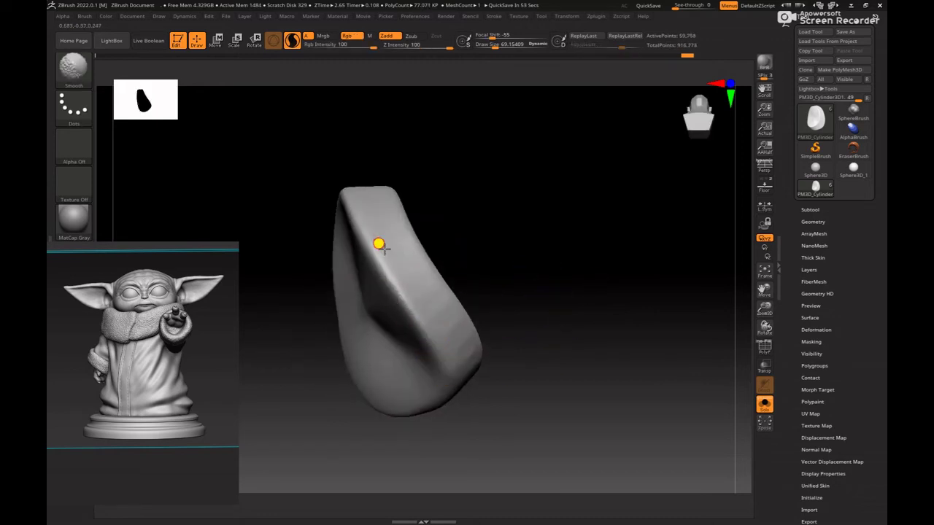
shift+drag(379, 244, 383, 249)
drag(531, 268, 605, 265)
shift+drag(337, 303, 340, 306)
- Enlarge the brush to a draw size of about 163 and smooth the collar's underside and rim into a softer form
key(space)
mouse_move(349, 297)
mouse_down()
mouse_move(360, 296)
mouse_move(324, 317)
mouse_up()
shift+drag(326, 270, 349, 368)
drag(607, 272, 650, 267)
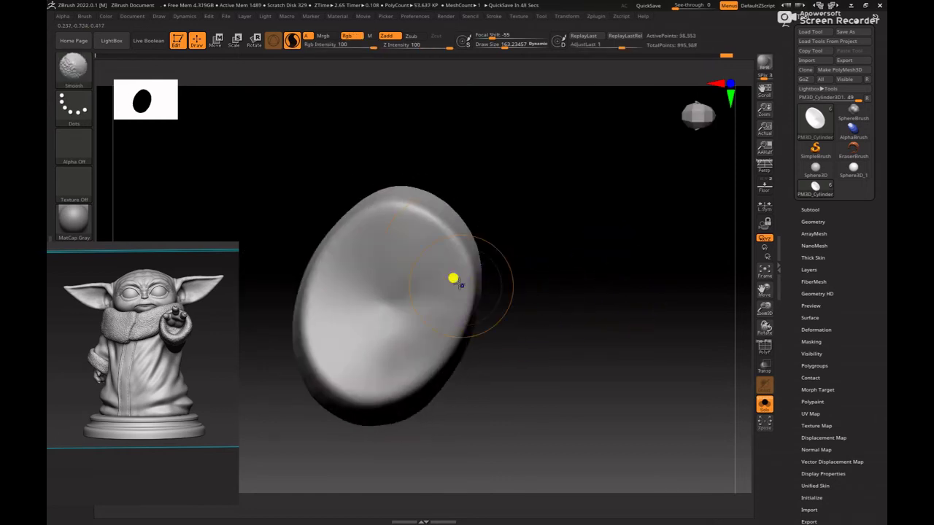
mouse_move(453, 277)
shift+mouse_down()
mouse_move(400, 275)
mouse_move(364, 366)
shift+mouse_up()
shift+drag(588, 355, 552, 322)
- Turn off Sculptris Pro and smooth the collar's front surface and edges
click(294, 41)
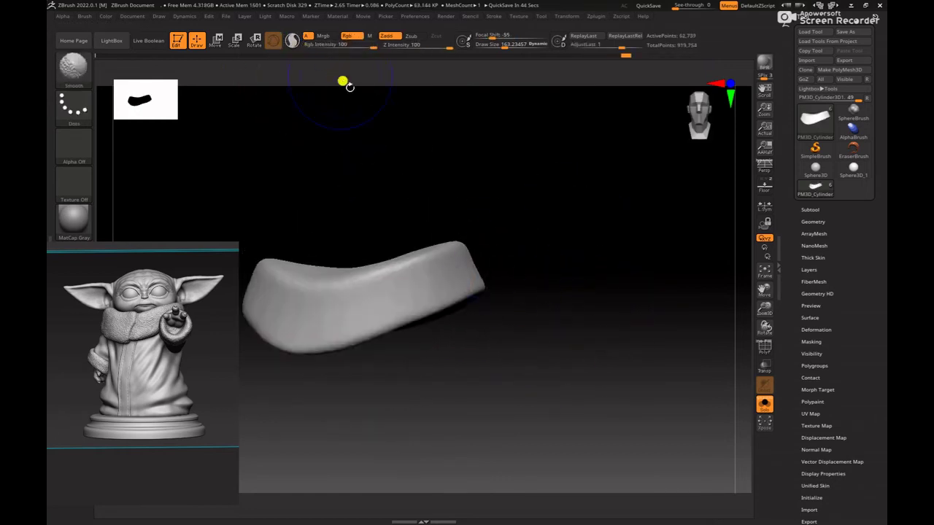
drag(543, 205, 525, 223)
shift+drag(376, 265, 375, 292)
shift+drag(460, 276, 418, 332)
mouse_move(551, 358)
mouse_down()
mouse_move(589, 328)
mouse_move(582, 289)
mouse_up()
shift+drag(572, 332, 480, 323)
shift+drag(382, 369, 453, 338)
- Smooth the remaining hard rim along the collar's side and underside with the Smooth brush
drag(594, 344, 543, 319)
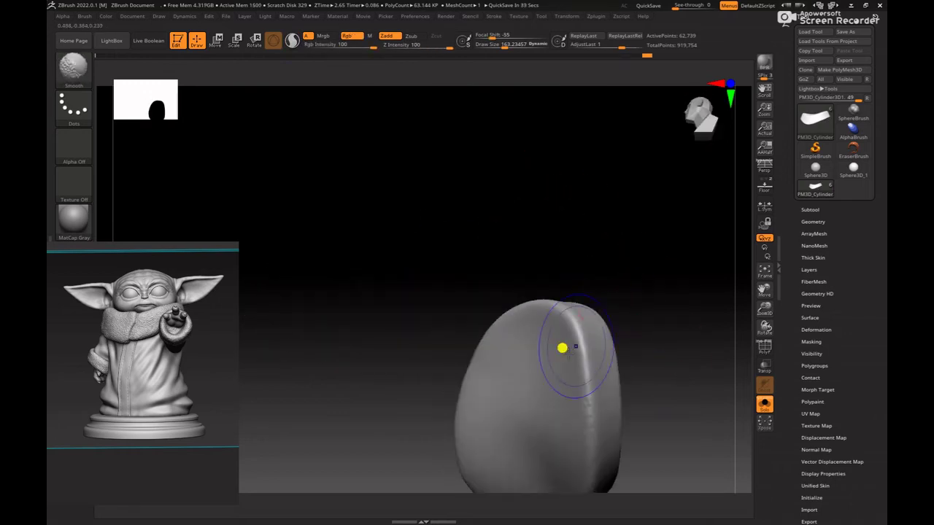
shift+drag(588, 429, 614, 466)
mouse_move(674, 400)
mouse_down()
mouse_move(683, 367)
mouse_move(586, 242)
mouse_up()
mouse_move(492, 310)
shift+mouse_down()
mouse_move(486, 378)
mouse_move(461, 364)
shift+mouse_up()
mouse_move(622, 370)
mouse_down()
mouse_move(607, 239)
mouse_move(608, 257)
mouse_up()
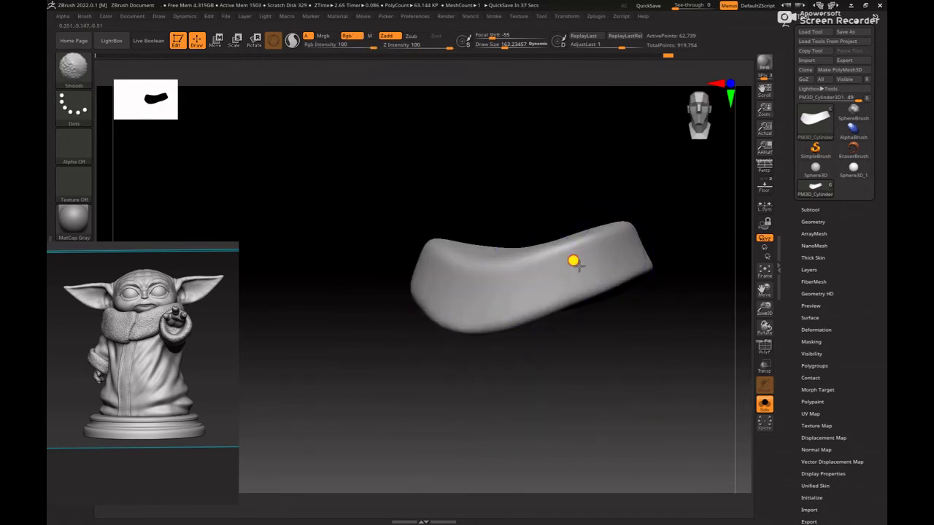
- Turn off Solo to show the whole model and restore the custom UI layout
click(760, 413)
alt+drag(655, 365, 585, 333)
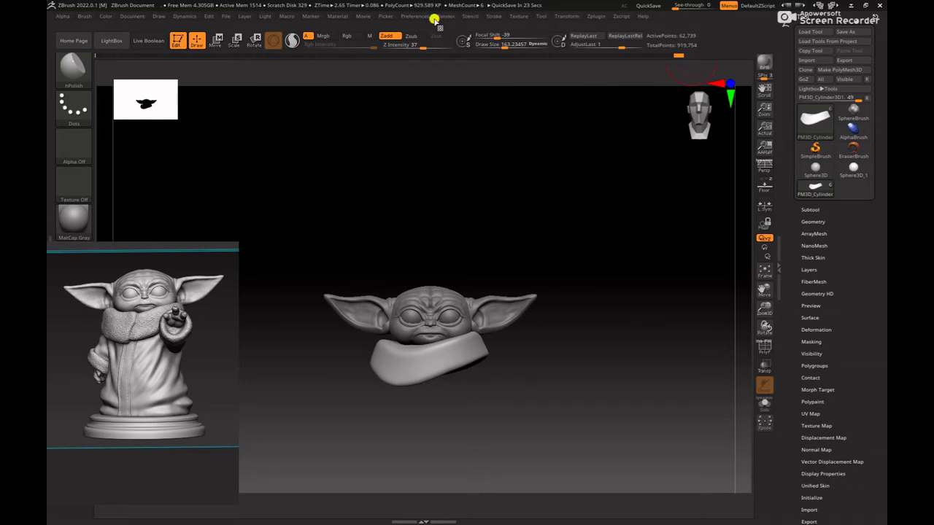
click(420, 16)
click(428, 47)
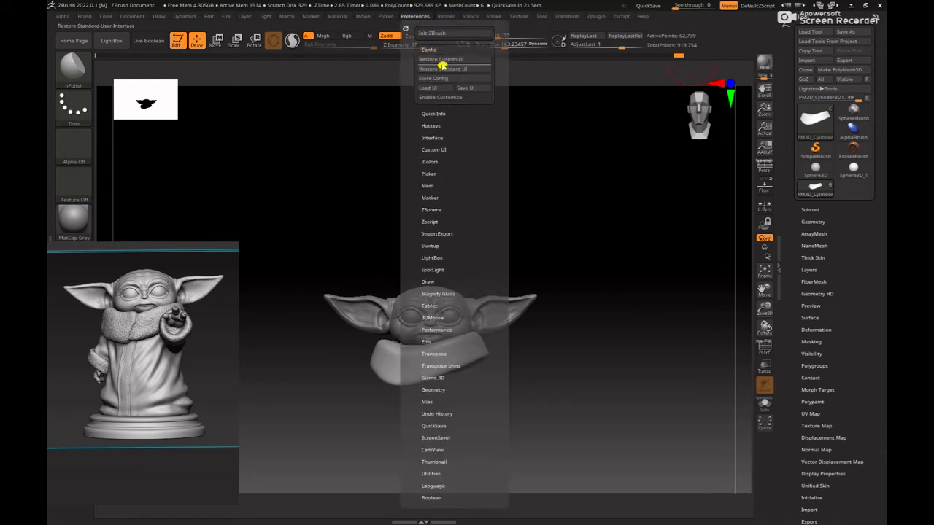
click(443, 60)
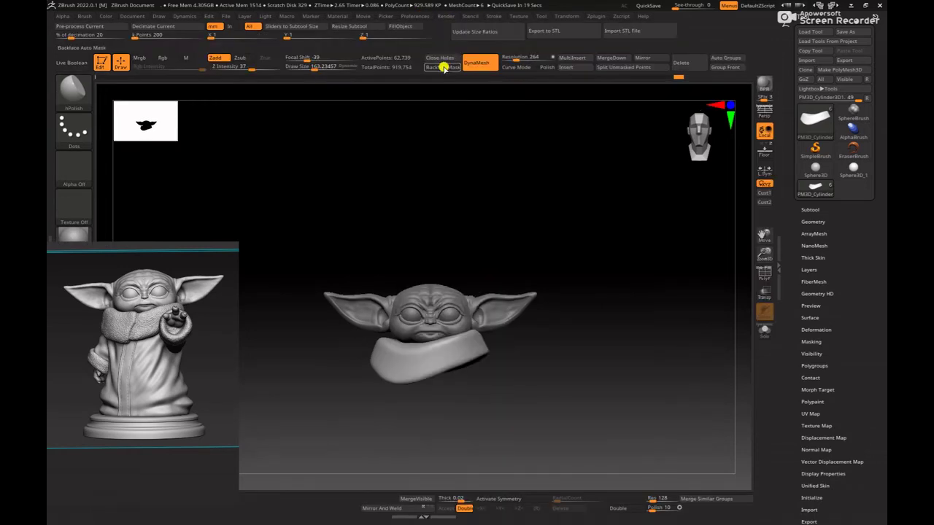
- Place the head subtool directly above the two ear subtools and merge both ears down into it
alt+drag(660, 379, 619, 426)
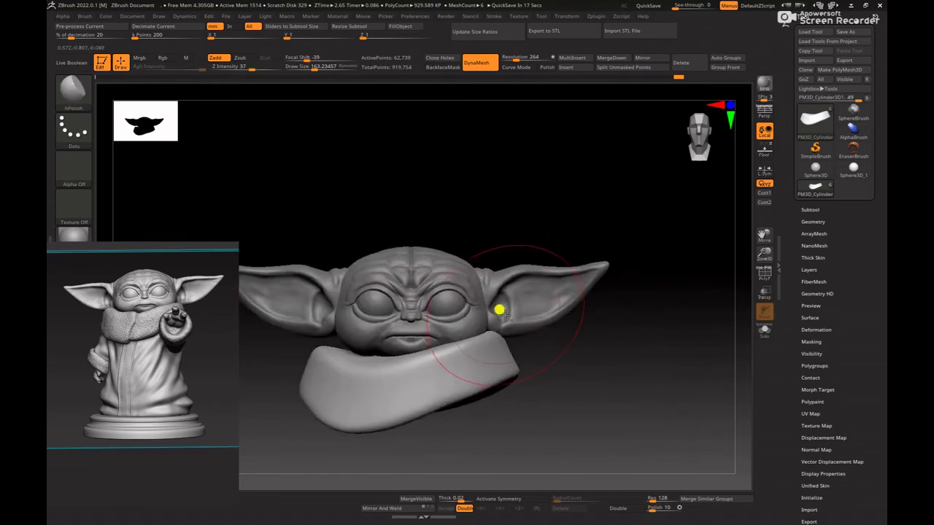
alt+drag(600, 351, 663, 333)
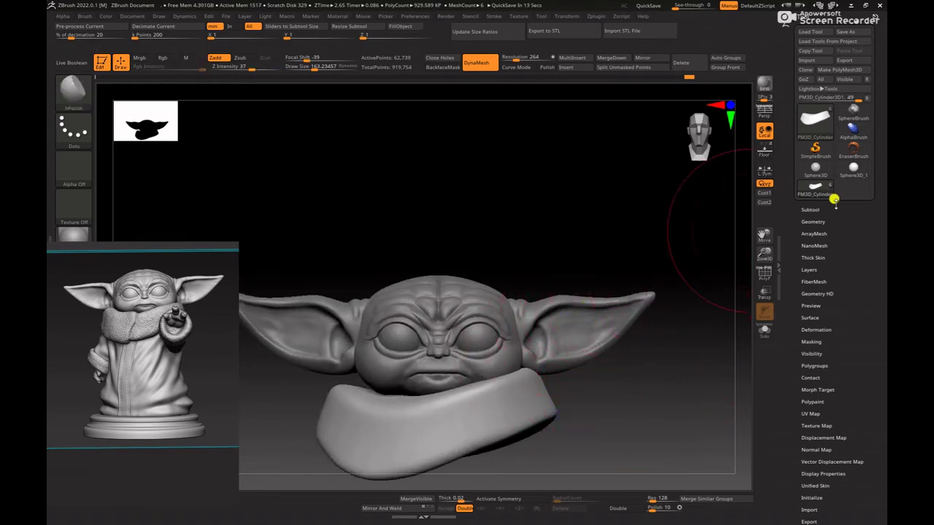
click(814, 209)
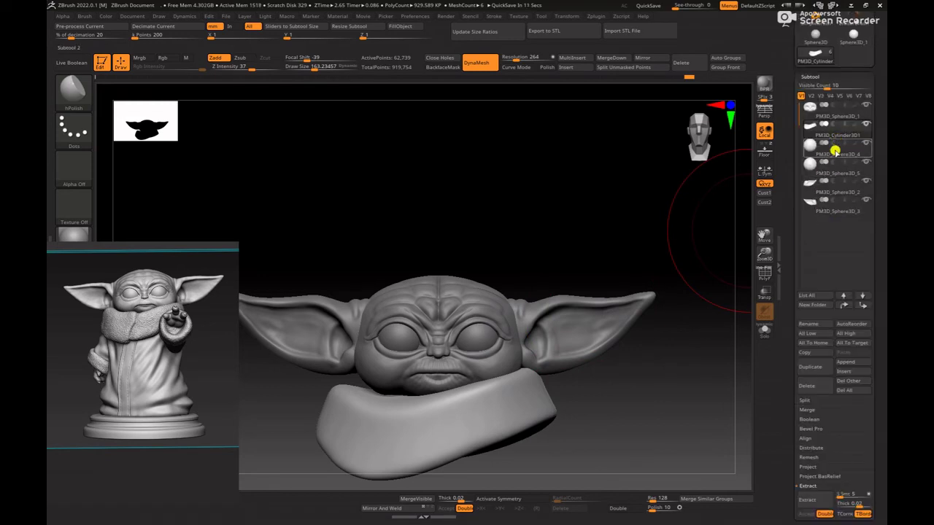
click(811, 109)
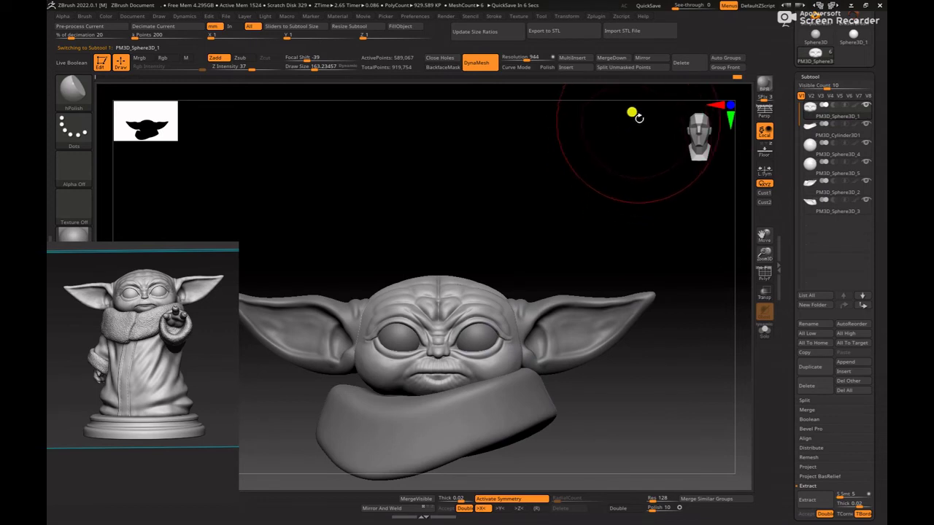
drag(808, 114, 819, 179)
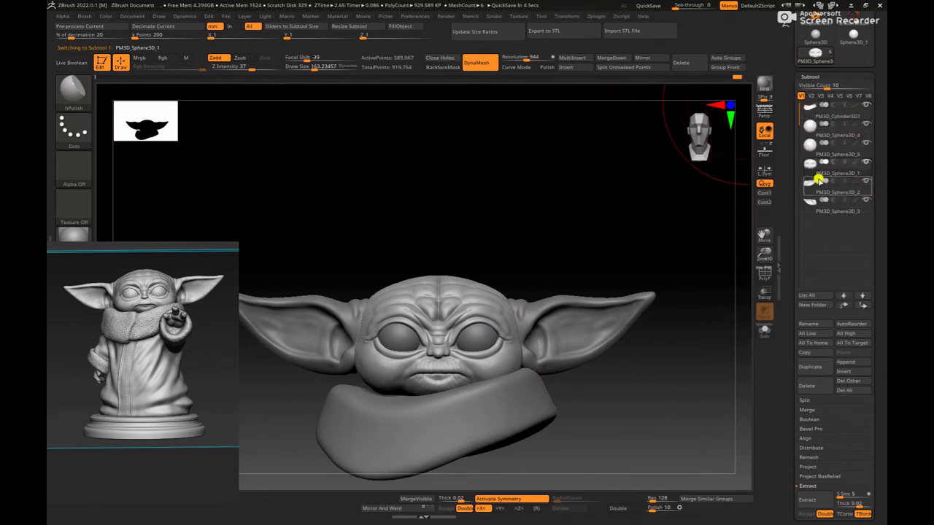
click(611, 59)
click(625, 81)
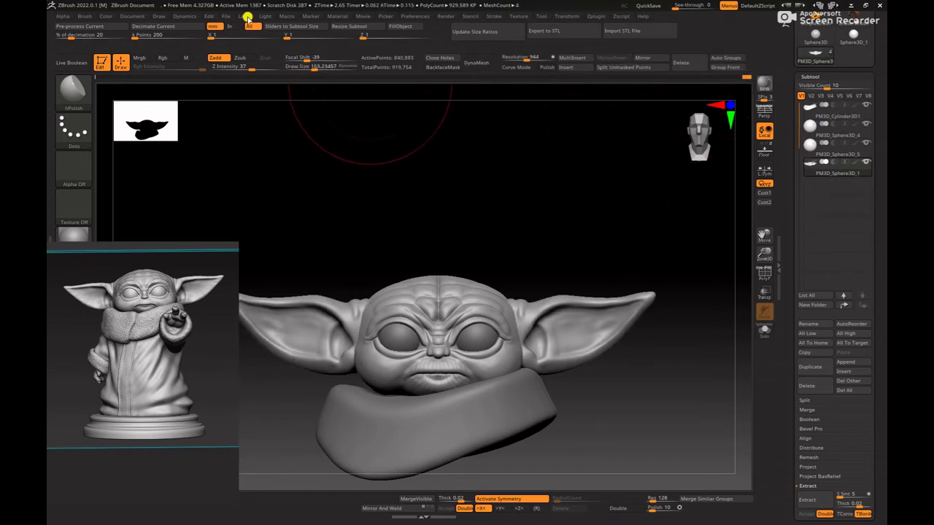
- Isolate the merged head with Solo and remesh it with DynaMesh at resolution 944
mouse_move(266, 15)
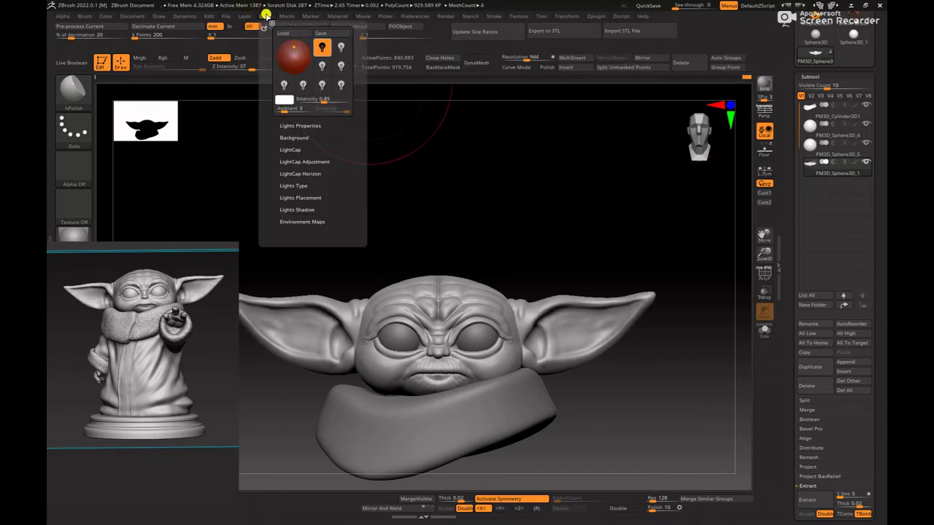
mouse_move(230, 16)
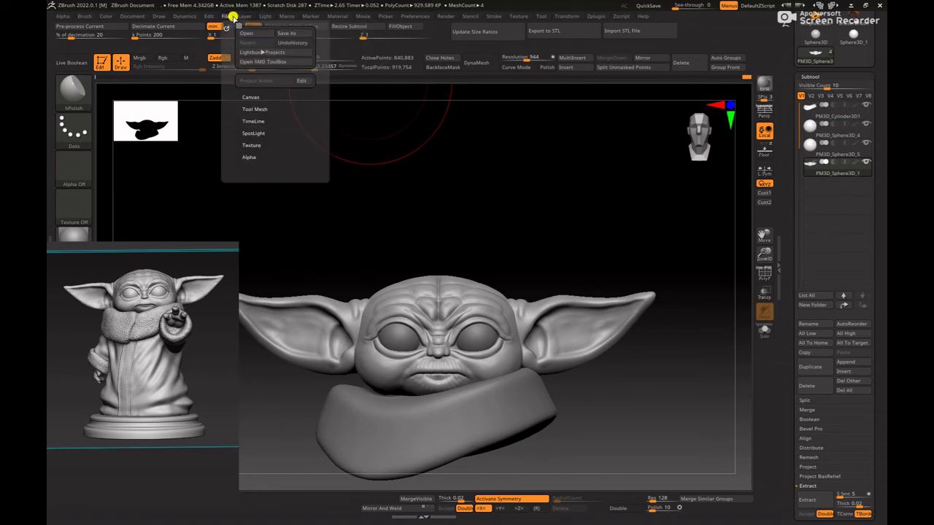
mouse_move(714, 353)
alt+mouse_down()
mouse_move(674, 291)
mouse_move(685, 310)
mouse_move(625, 389)
mouse_move(615, 362)
alt+mouse_up()
click(764, 330)
ctrl+drag(616, 363, 615, 409)
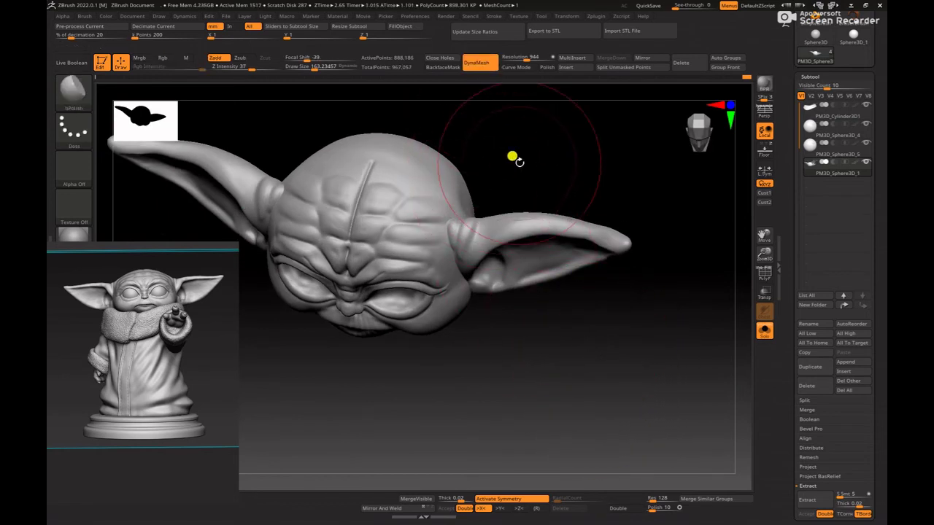
- Turn on local symmetry for the merged head and leave the floor grid hidden
mouse_move(515, 163)
alt+mouse_down()
mouse_move(581, 292)
mouse_move(587, 279)
mouse_move(559, 312)
mouse_move(536, 420)
alt+mouse_up()
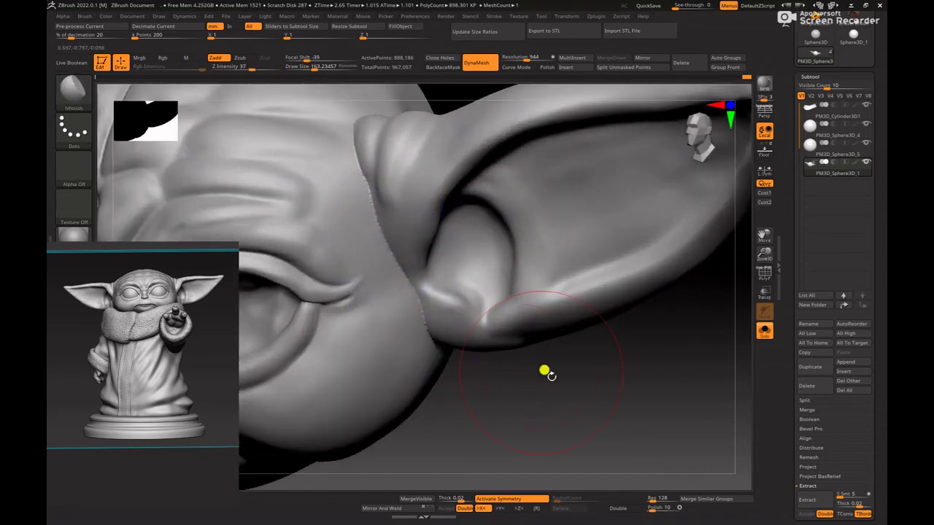
shift+drag(553, 378, 596, 408)
ctrl+right_drag(605, 425, 705, 392)
click(764, 150)
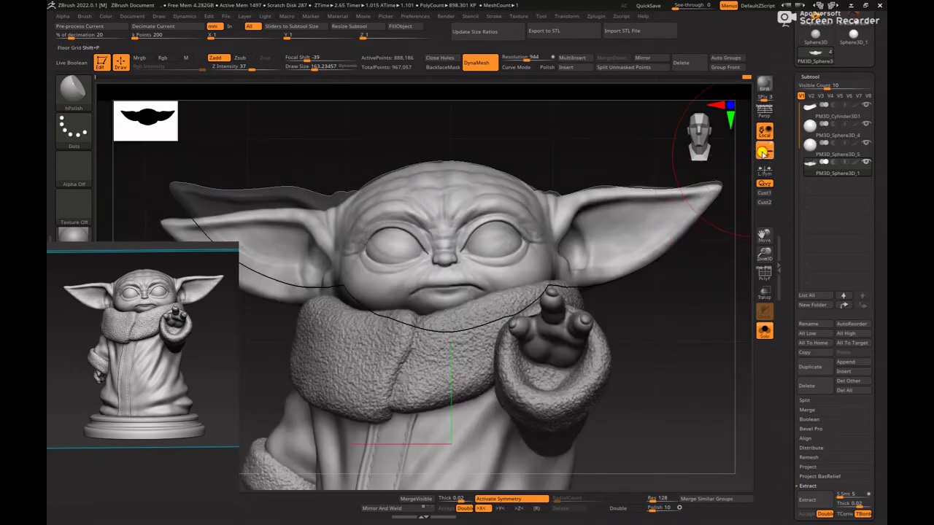
click(763, 153)
click(763, 170)
ctrl+right_drag(578, 146, 561, 209)
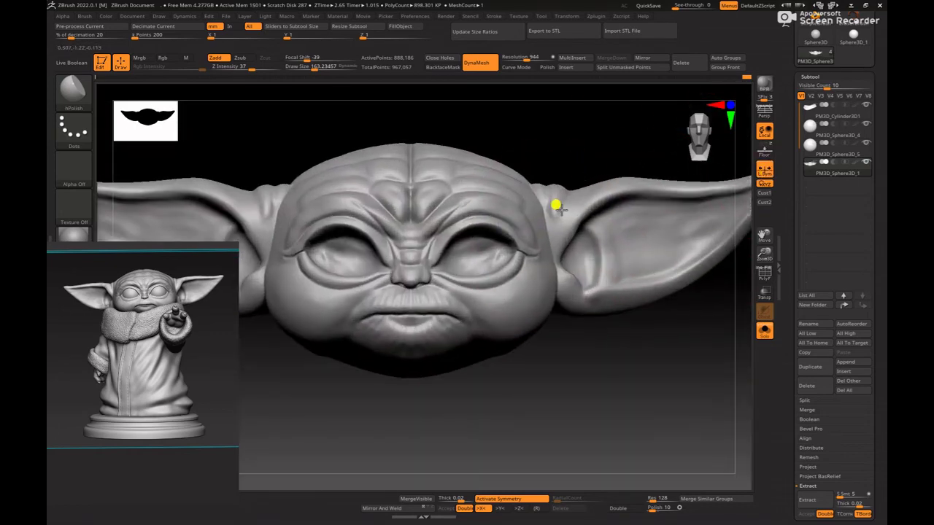
- Smooth the seam between the ears and the head, reducing the draw size to about 119
shift+drag(556, 212, 547, 213)
mouse_move(595, 155)
right_down()
mouse_move(577, 212)
mouse_move(536, 244)
right_up()
mouse_move(551, 183)
shift+mouse_down()
mouse_move(546, 200)
mouse_move(575, 269)
shift+mouse_up()
key(space)
drag(621, 347, 625, 260)
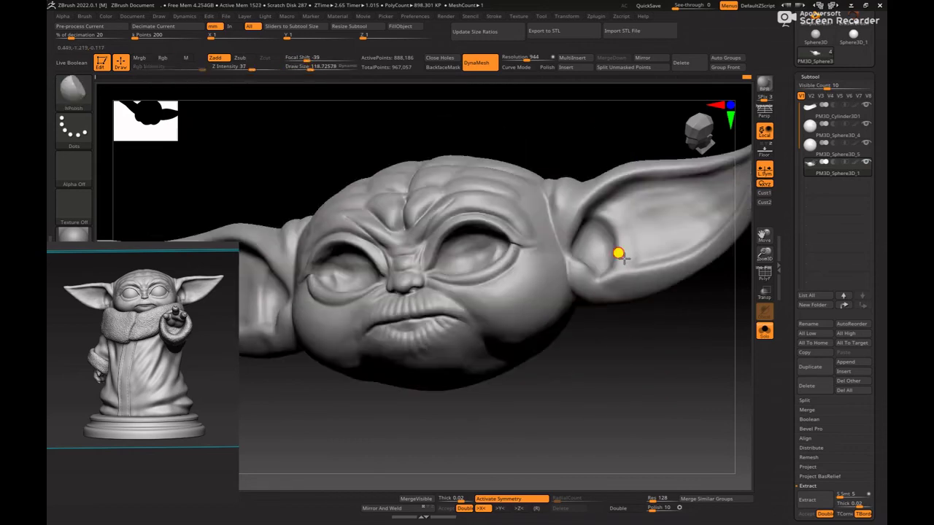
mouse_move(626, 259)
right_down()
mouse_move(570, 251)
mouse_move(555, 230)
right_up()
mouse_move(438, 408)
mouse_down()
mouse_move(496, 303)
mouse_move(437, 441)
mouse_move(470, 431)
mouse_up()
shift+drag(467, 208, 470, 218)
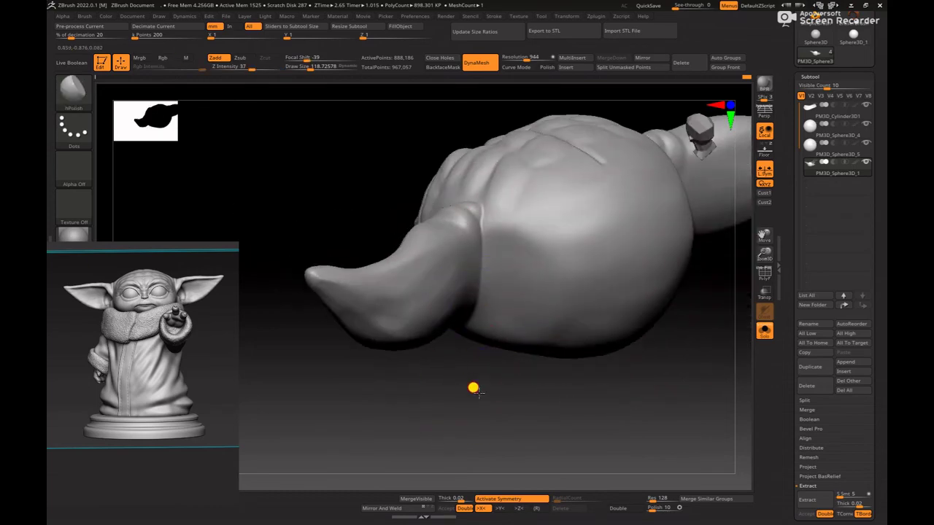
shift+drag(480, 393, 488, 429)
- Switch to the ClayBuildup brush, set a draw size of about 90 and fill the join above the ear base
key(b)
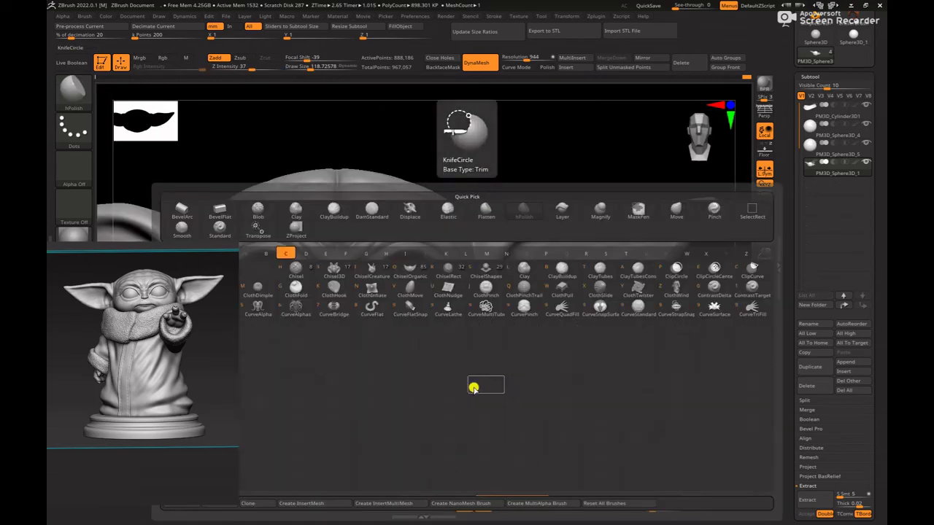
key(c)
key(b)
alt+drag(525, 371, 523, 438)
alt+drag(517, 331, 519, 339)
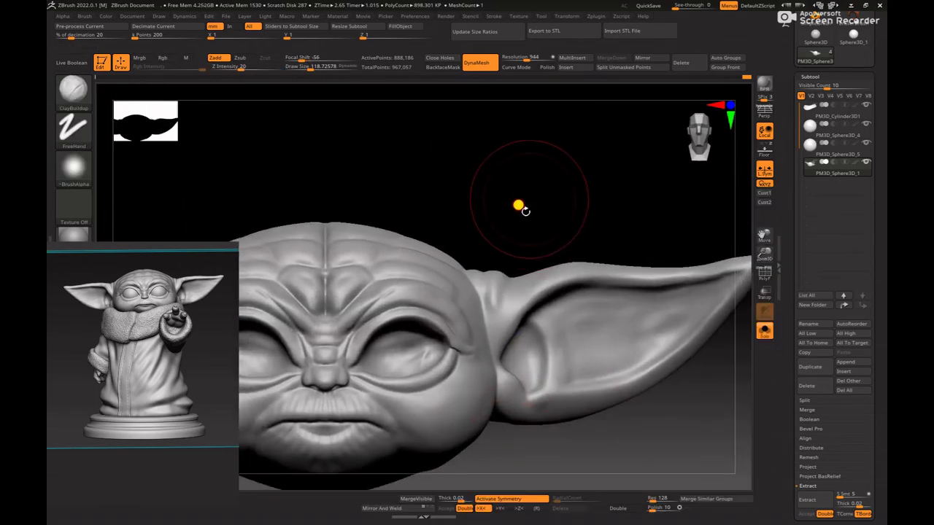
right_click(470, 270)
mouse_move(519, 206)
mouse_down()
mouse_move(470, 270)
mouse_move(452, 273)
mouse_up()
key(space)
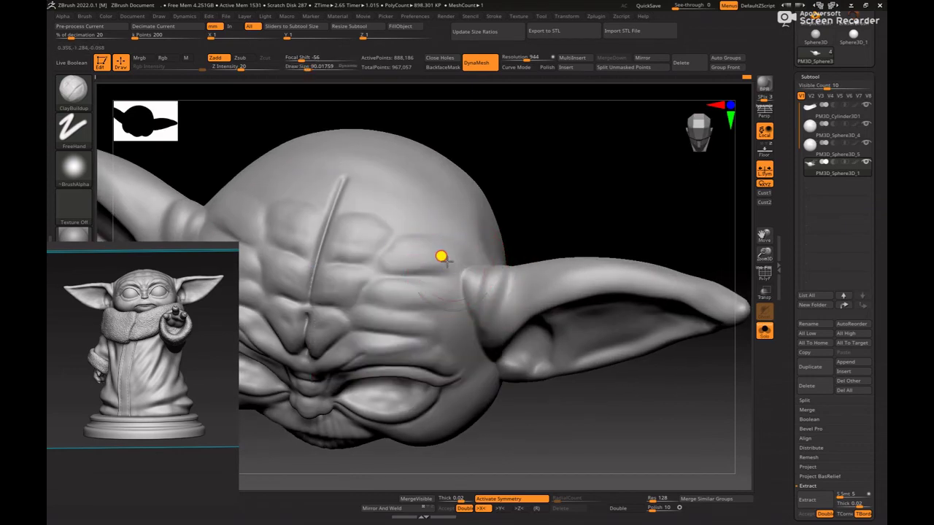
- Smooth the upper side of the ear base and undo the last stroke
shift+drag(523, 211, 550, 209)
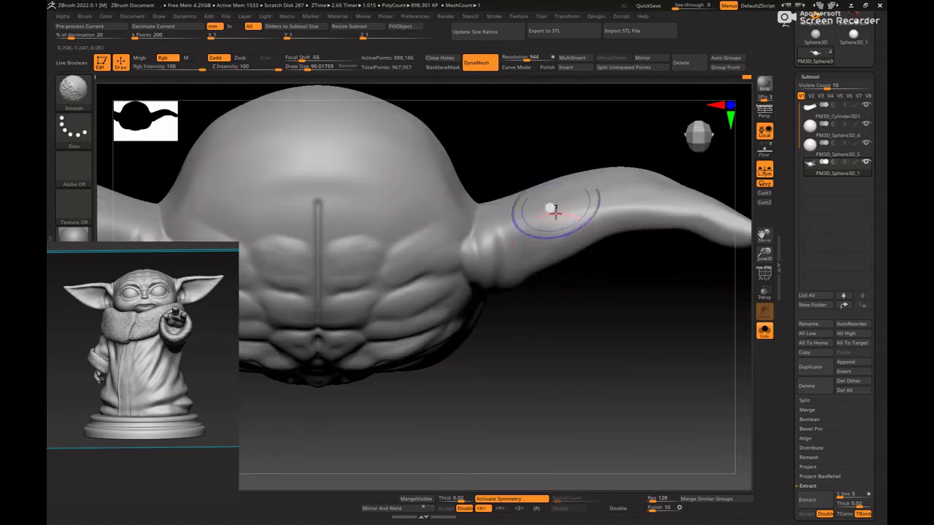
mouse_move(557, 272)
shift+mouse_down()
mouse_move(567, 216)
mouse_move(544, 155)
mouse_move(613, 259)
mouse_move(625, 224)
mouse_move(605, 193)
mouse_move(563, 252)
shift+mouse_up()
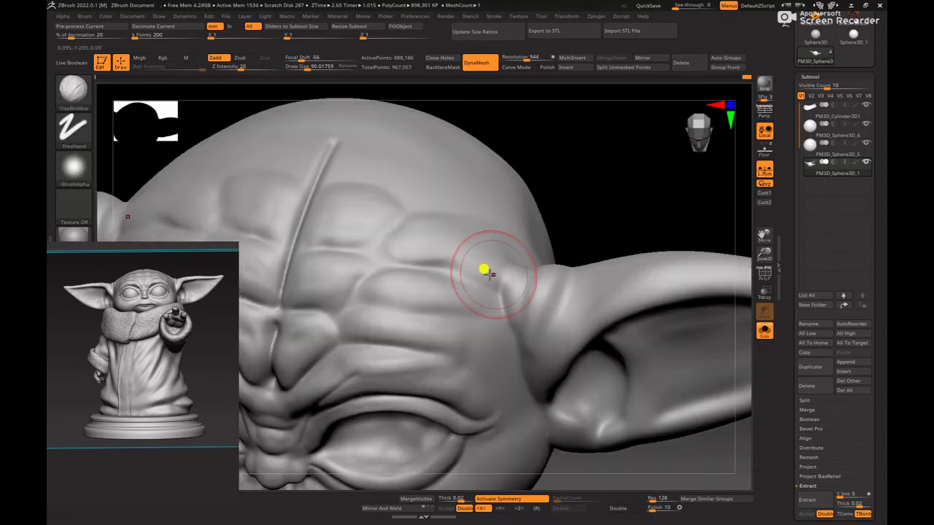
key(ctrl+z)
- Reduce the draw size to about 62 and enlarge the reference image around the face and ear
key(space)
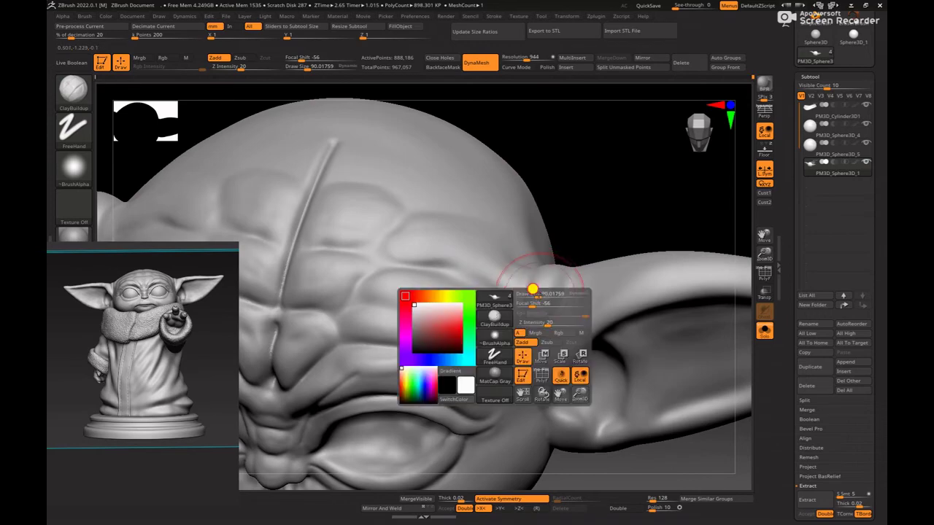
click(539, 294)
drag(577, 235, 599, 174)
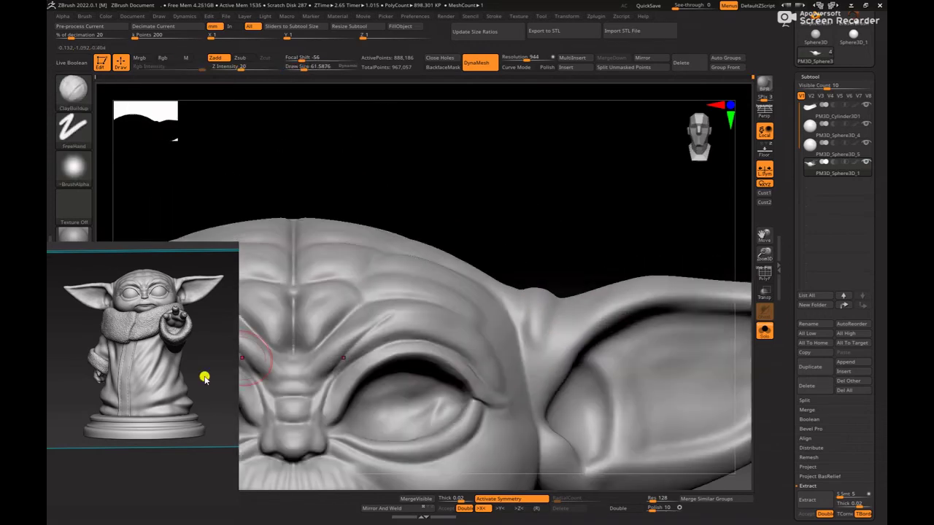
scroll(204, 378, up, 3)
middle_drag(205, 378, 103, 469)
scroll(78, 442, up, 3)
scroll(96, 442, up, 2)
drag(580, 176, 588, 189)
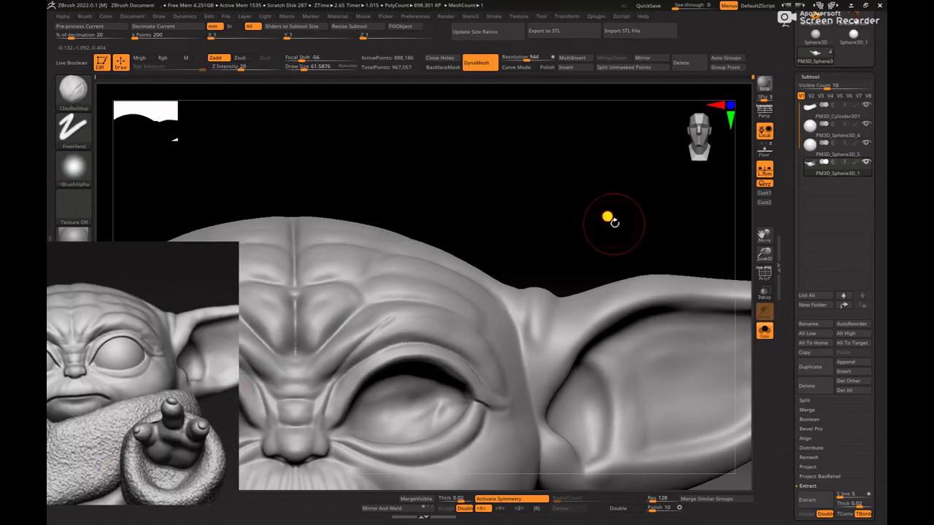
- Shape the skin folds between the temple and the ear base with ClayBuildup at a draw size of about 54
mouse_move(610, 222)
alt+mouse_down()
mouse_move(615, 181)
mouse_move(588, 183)
mouse_move(586, 192)
mouse_move(611, 191)
mouse_move(597, 182)
mouse_move(590, 197)
mouse_move(536, 222)
alt+mouse_up()
right_drag(482, 252, 476, 241)
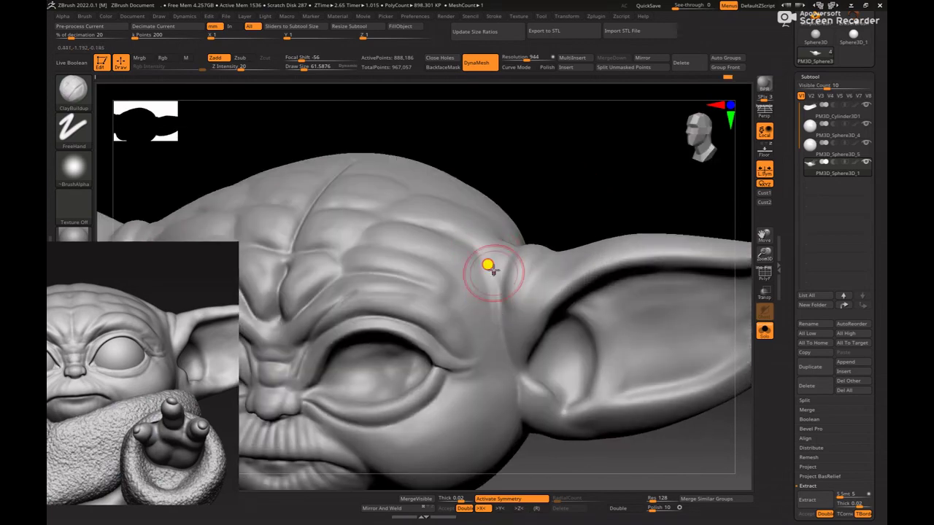
right_drag(576, 223, 511, 304)
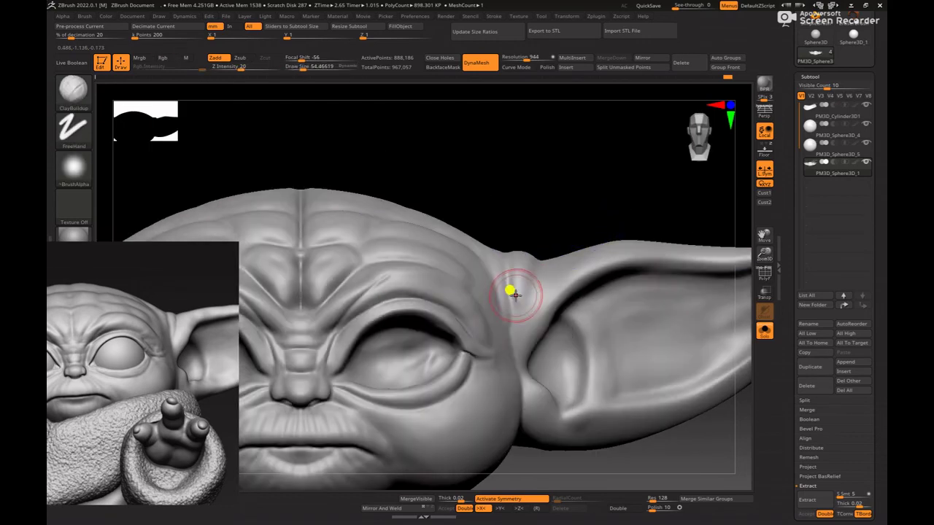
key(space)
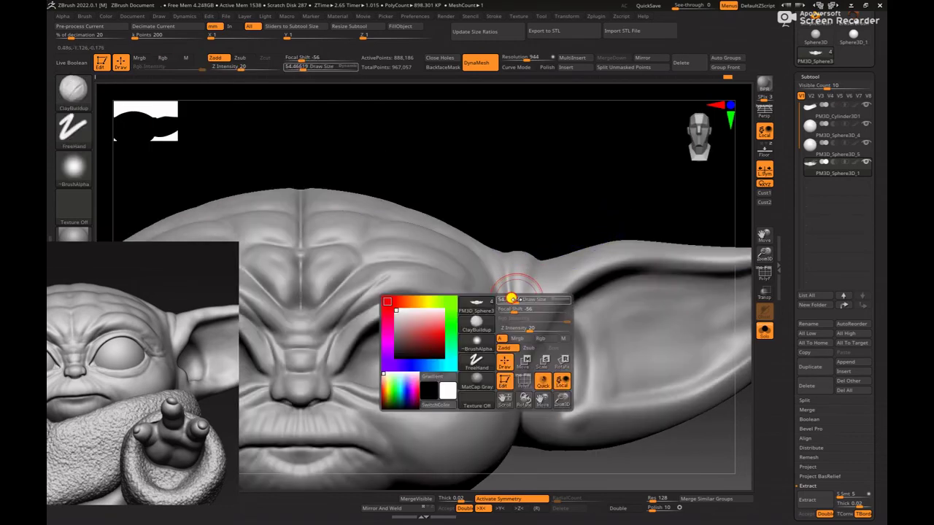
click(515, 299)
drag(518, 295, 516, 318)
- Increase the draw size to about 86 and build up the folds across the top of the ear base
mouse_move(569, 177)
alt+right_down()
mouse_move(556, 237)
mouse_move(522, 206)
mouse_move(562, 267)
mouse_move(557, 244)
mouse_move(539, 321)
alt+right_up()
key(space)
click(492, 276)
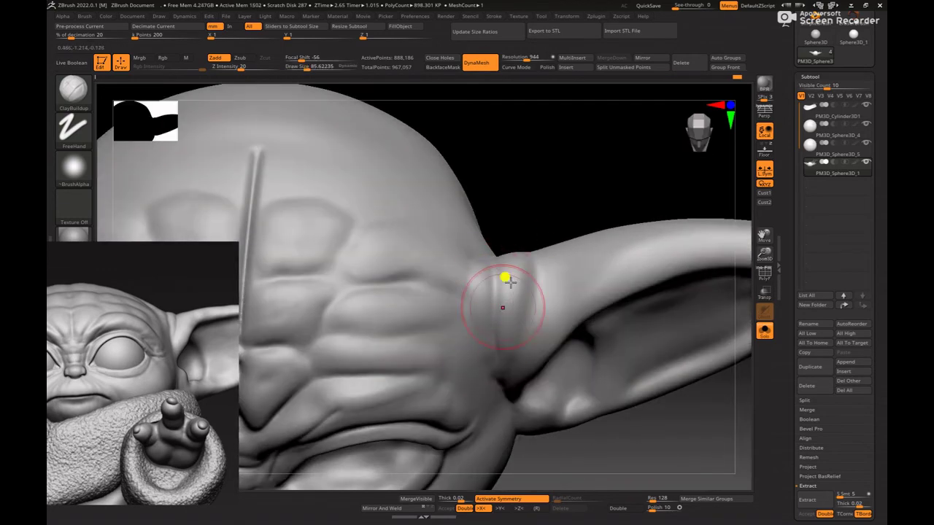
mouse_move(508, 281)
right_down()
mouse_move(518, 258)
mouse_move(481, 259)
right_up()
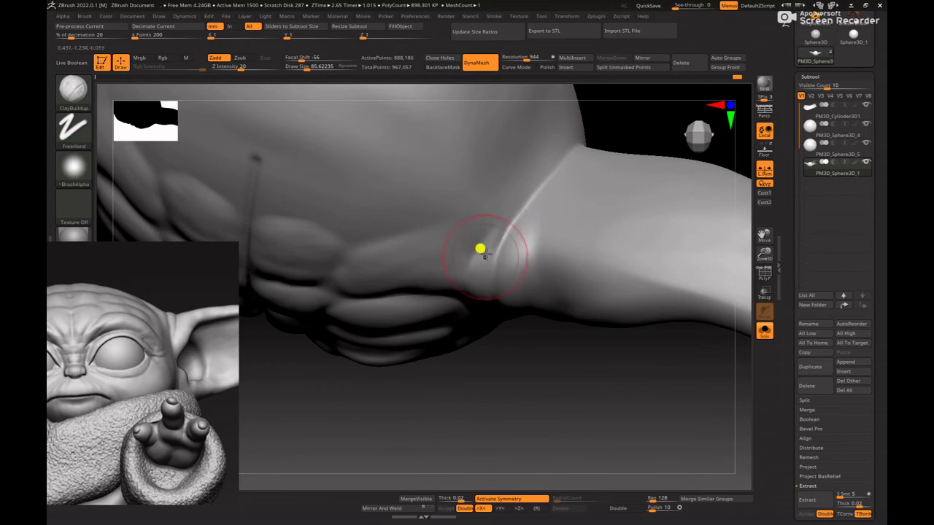
mouse_move(499, 364)
right_down()
mouse_move(546, 156)
mouse_move(482, 209)
mouse_move(497, 203)
mouse_move(427, 334)
right_up()
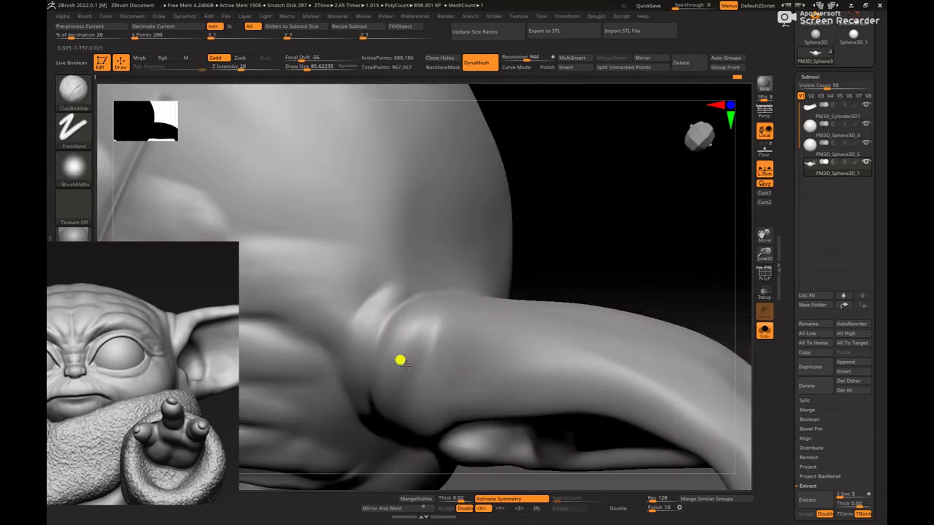
- Refine the ridges and creases around the ear base where it meets the skull with ClayBuildup
mouse_move(424, 294)
right_down()
mouse_move(459, 280)
mouse_move(368, 365)
right_up()
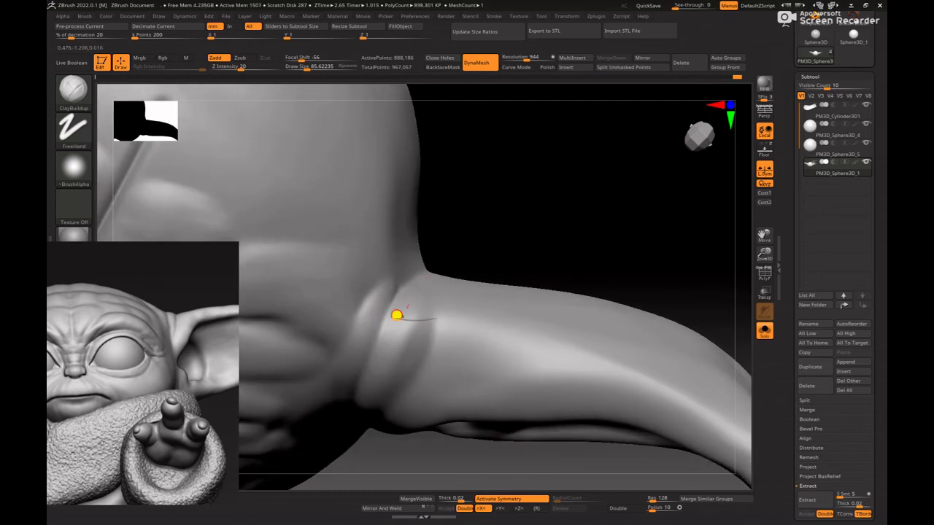
mouse_move(544, 248)
mouse_down()
mouse_move(550, 181)
mouse_move(536, 233)
mouse_up()
drag(410, 347, 408, 362)
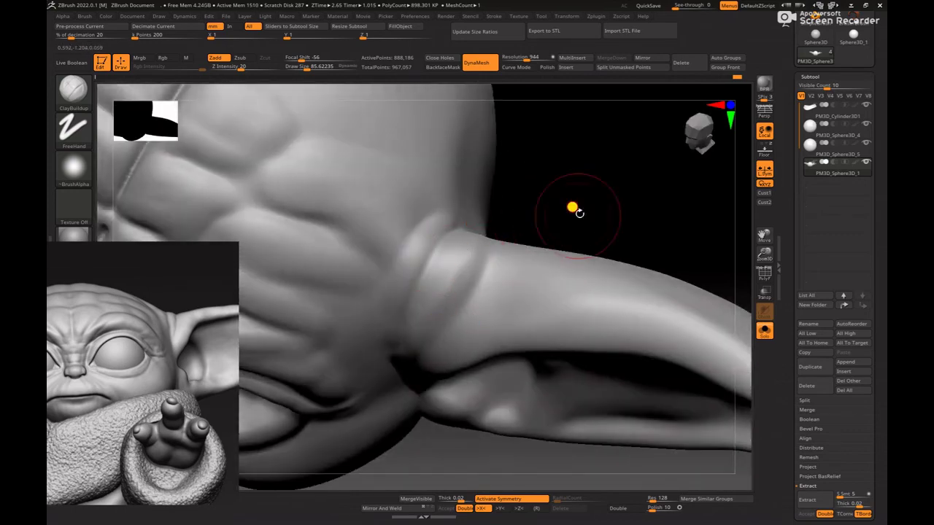
shift+drag(579, 215, 558, 168)
key(b)
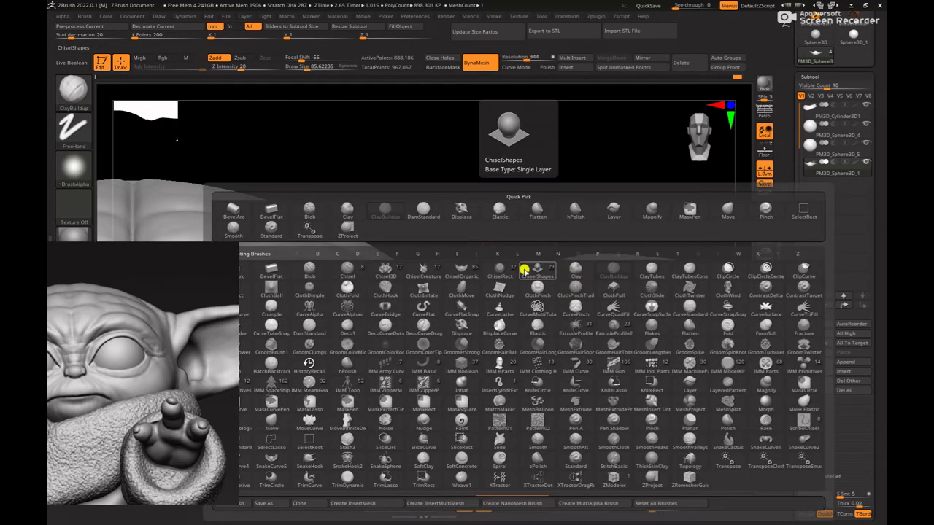
alt+drag(538, 207, 523, 192)
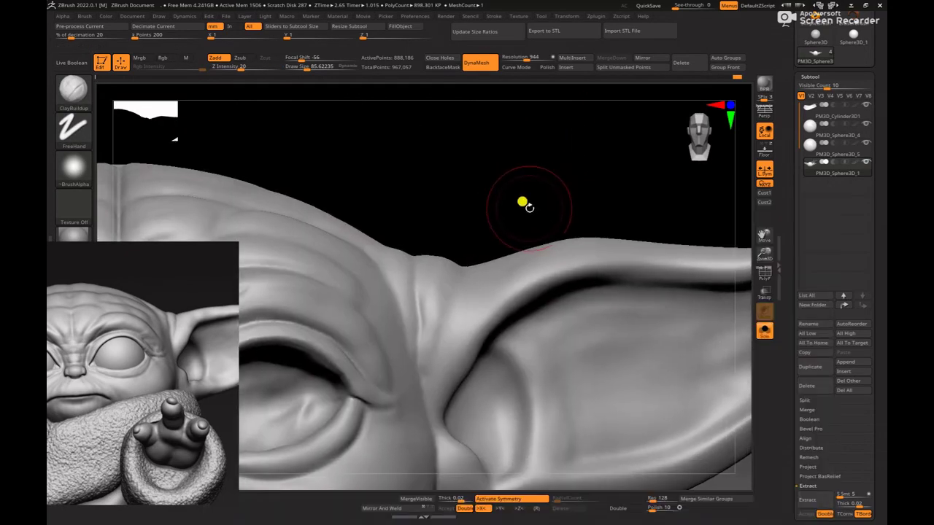
- Switch to the Move brush, reduce the draw size to about 42, and adjust the folds between the temple and the ear
key(b)
key(m)
key(v)
key(space)
drag(461, 283, 457, 283)
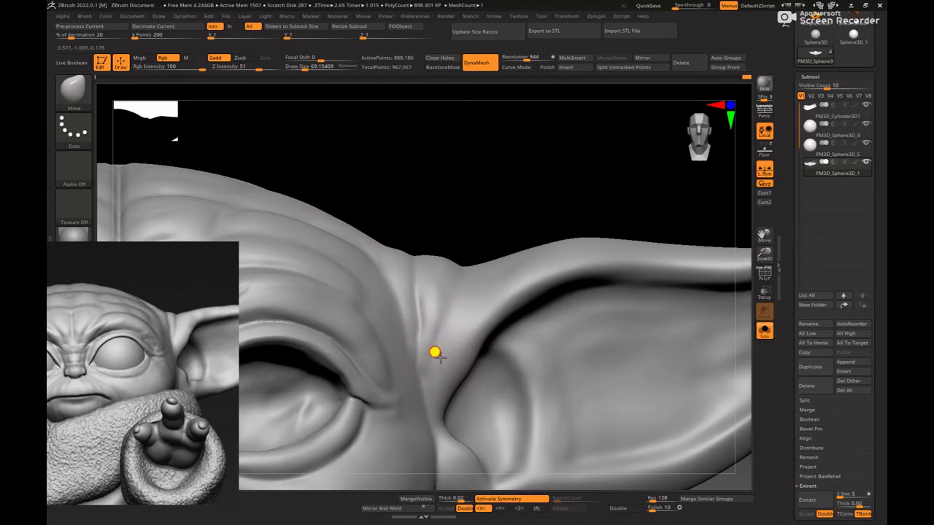
key(space)
drag(440, 327, 434, 327)
drag(487, 208, 434, 321)
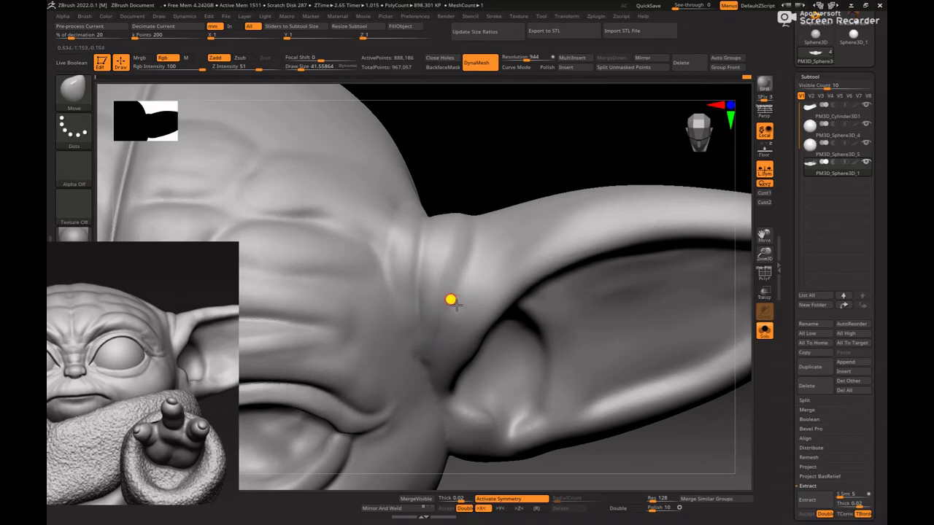
- Nudge the fold ridges across the top of the ear base with the Move brush, working from above
drag(503, 167, 506, 209)
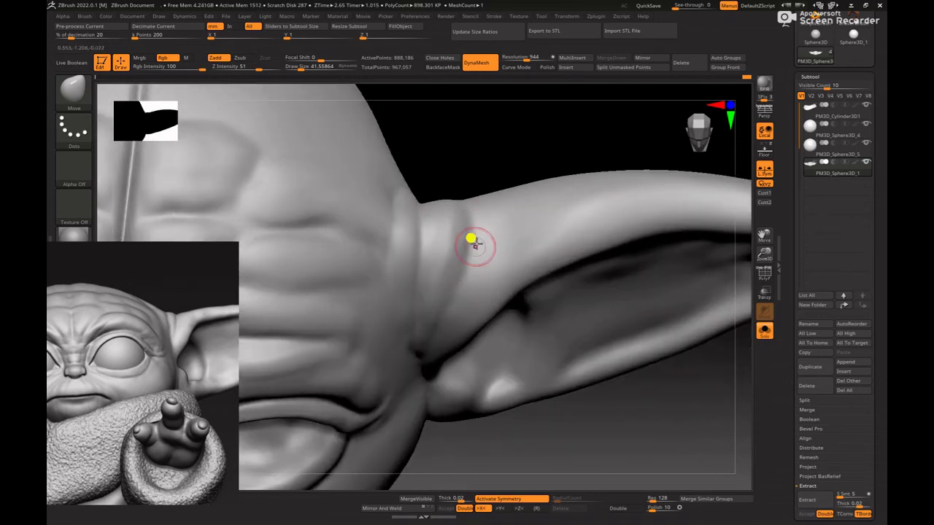
drag(478, 157, 475, 214)
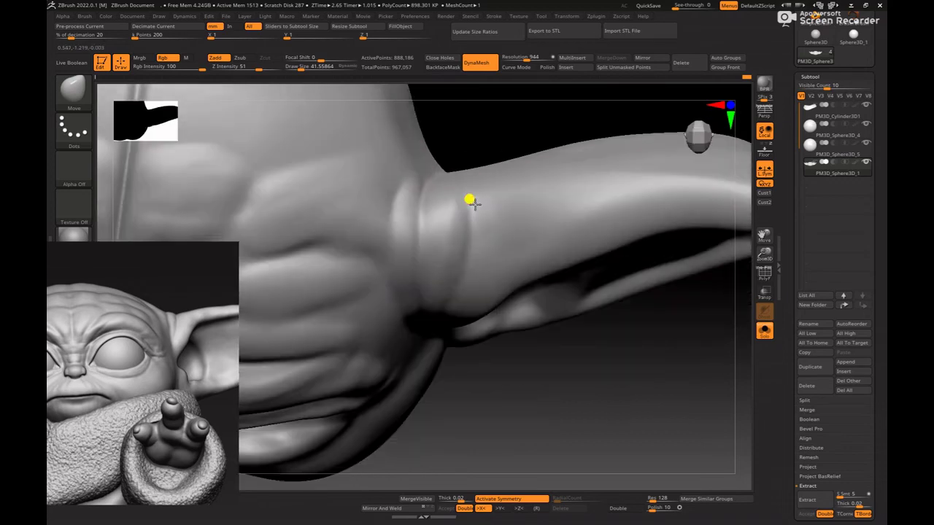
mouse_move(490, 128)
mouse_down()
mouse_move(487, 178)
mouse_move(472, 195)
mouse_up()
drag(484, 279, 487, 314)
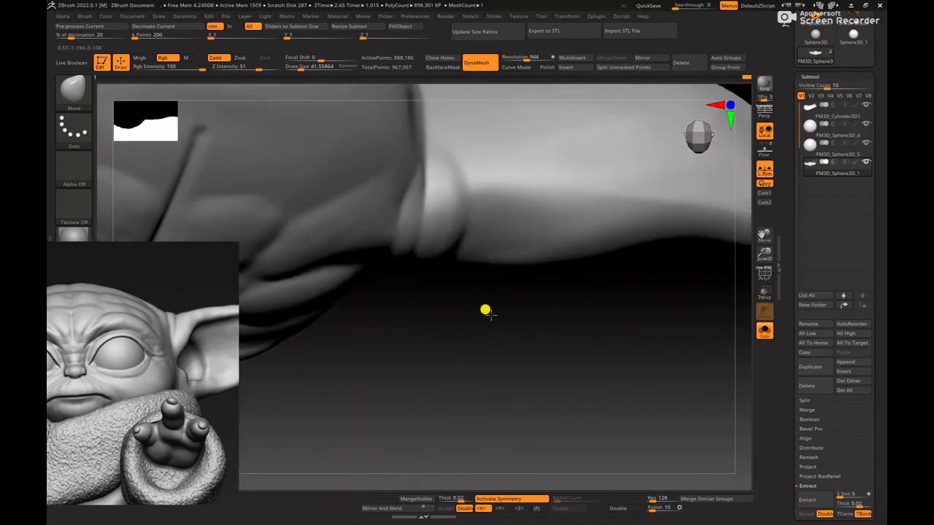
- Increase the Move draw size to about 58 and reshape the ear-base folds from the top, back and front
key(space)
drag(470, 181, 473, 182)
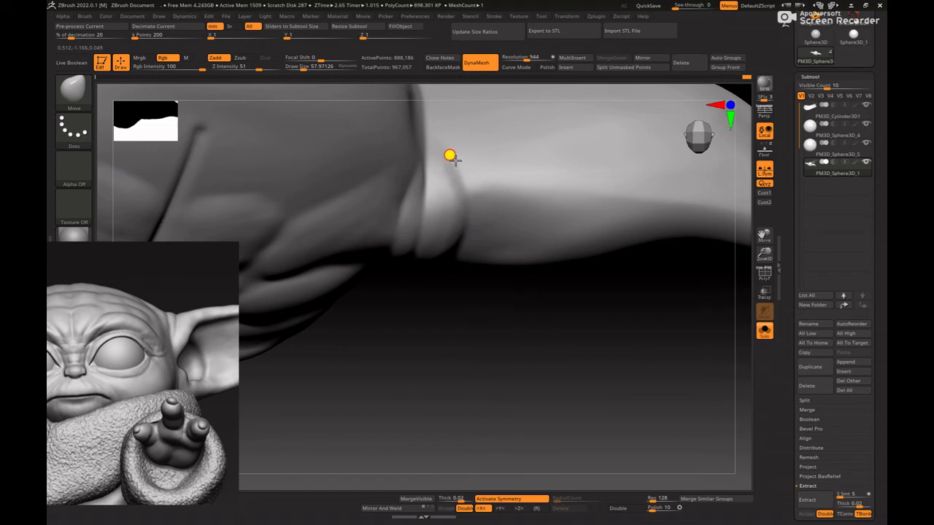
drag(492, 283, 467, 206)
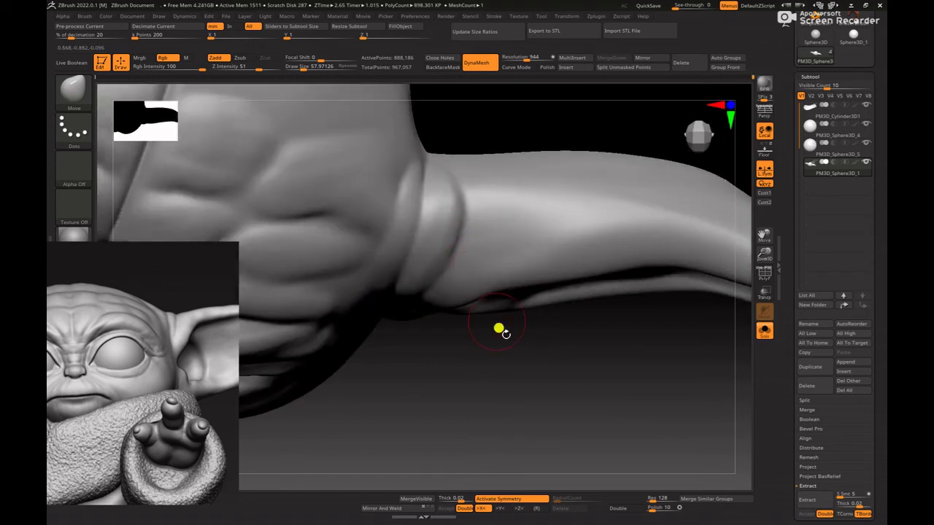
mouse_move(499, 329)
mouse_down()
mouse_move(547, 315)
mouse_move(454, 265)
mouse_up()
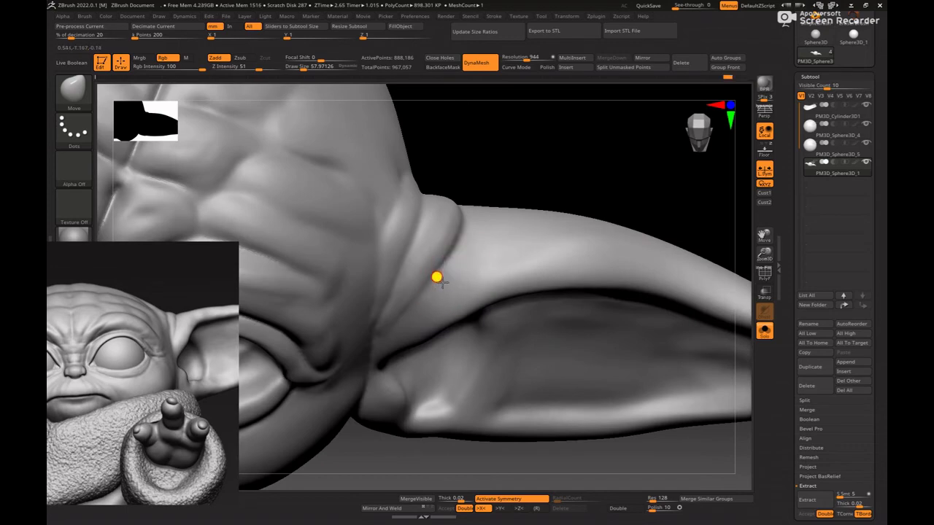
drag(490, 179, 489, 124)
drag(420, 314, 402, 346)
drag(405, 300, 411, 299)
mouse_move(544, 180)
alt+mouse_down()
mouse_move(390, 127)
mouse_move(430, 174)
mouse_move(567, 149)
alt+mouse_up()
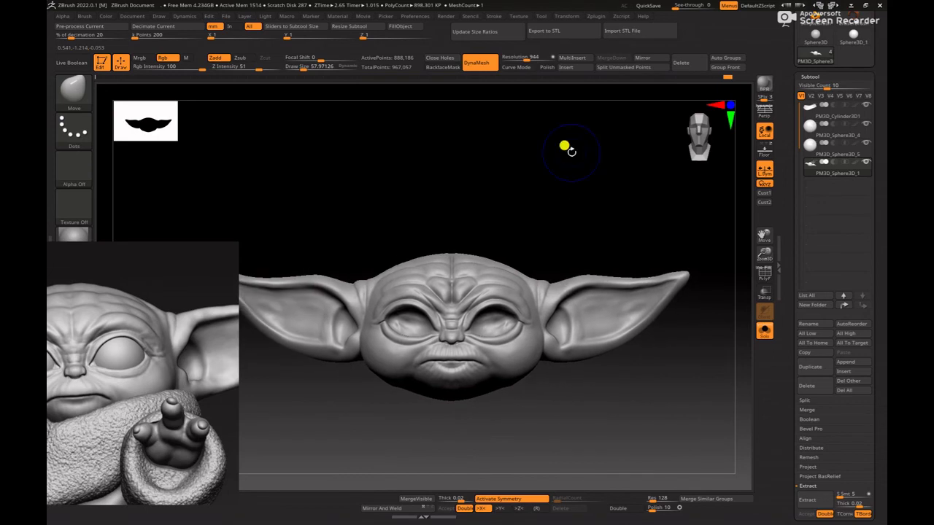
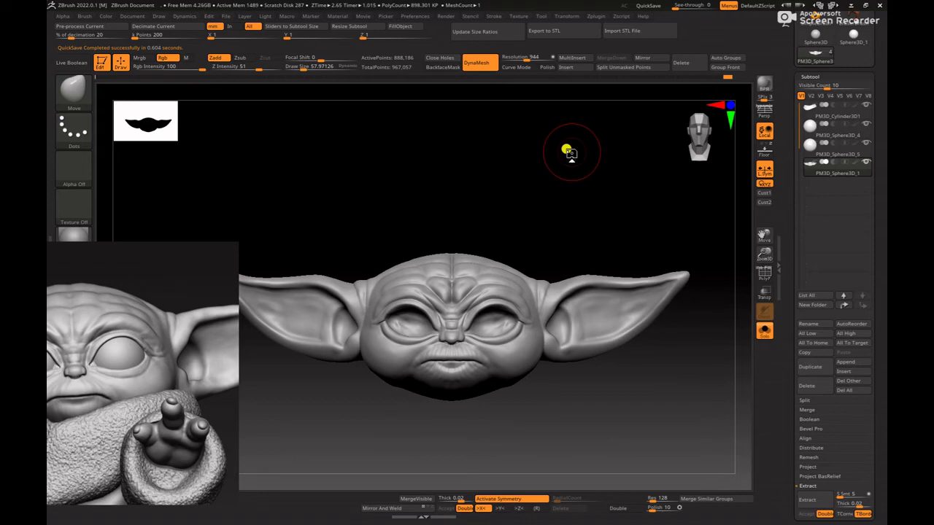
key(ctrl+alt+e)
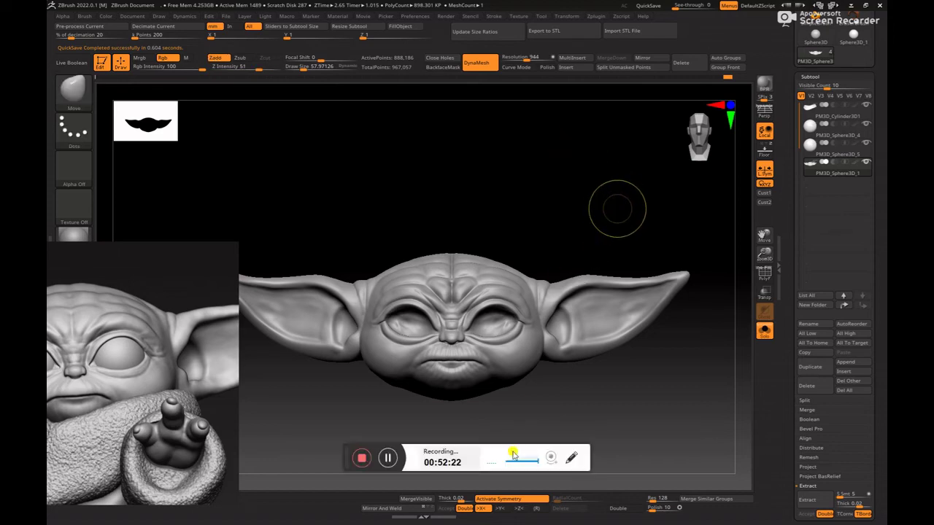
click(385, 458)
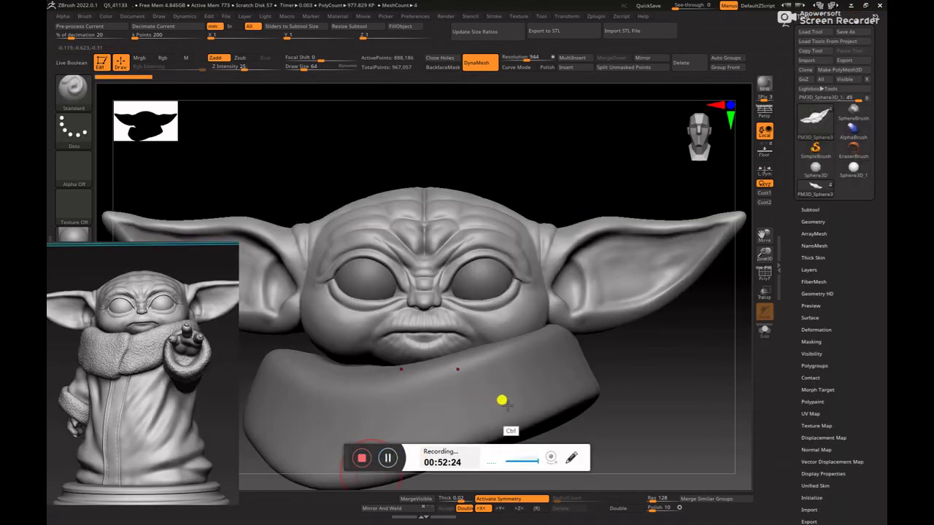
mouse_move(676, 358)
alt+mouse_down()
mouse_move(650, 391)
mouse_move(639, 370)
mouse_move(666, 358)
alt+mouse_up()
click(702, 148)
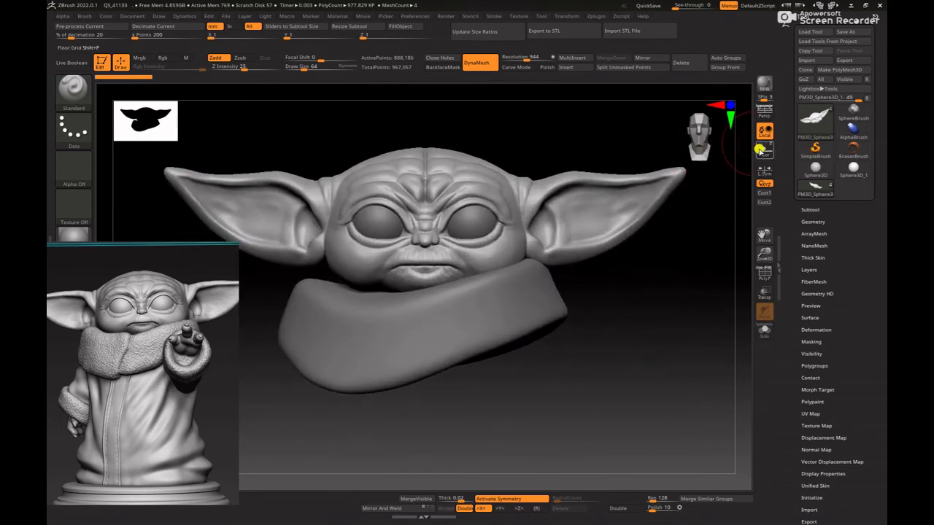
click(760, 150)
alt+drag(729, 348, 740, 302)
- Switch to the Move brush, bring up the side-view reference of the full figure, and match the model's view to it
key(b)
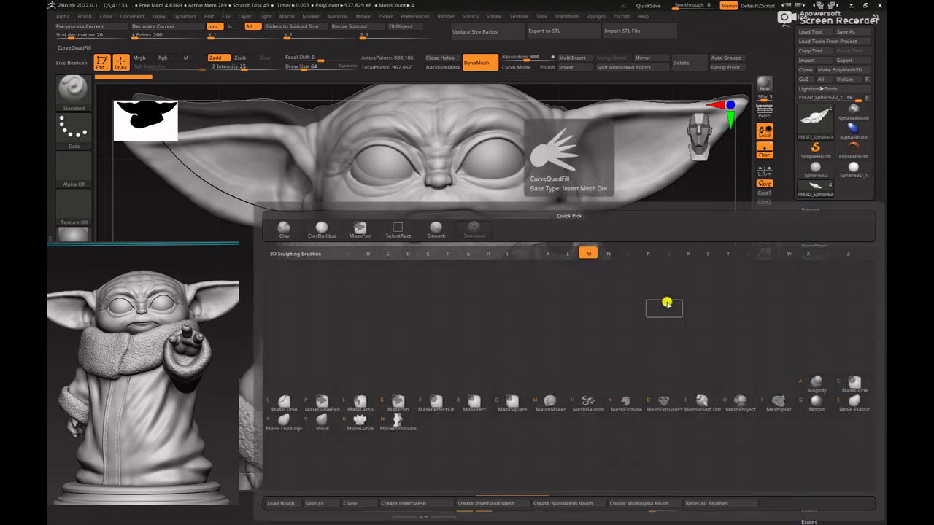
key(m)
key(v)
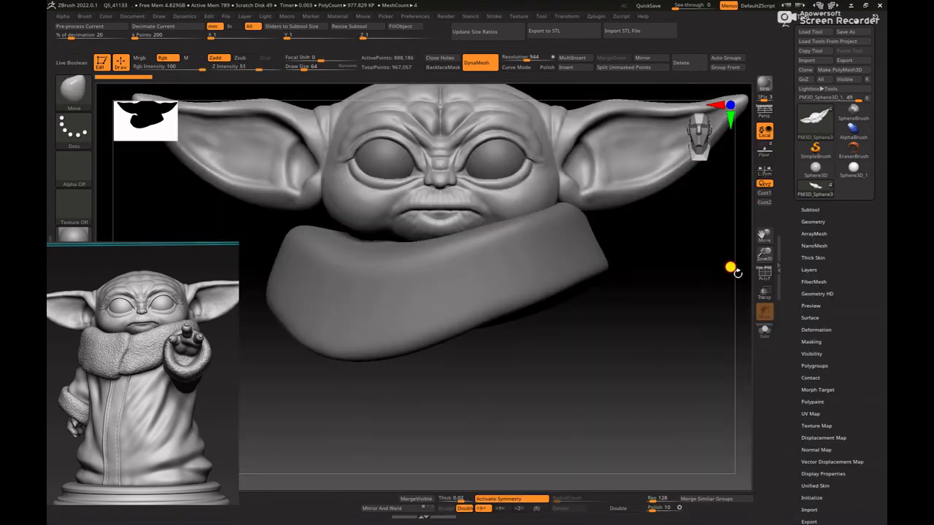
alt+drag(730, 267, 523, 410)
drag(152, 503, 152, 516)
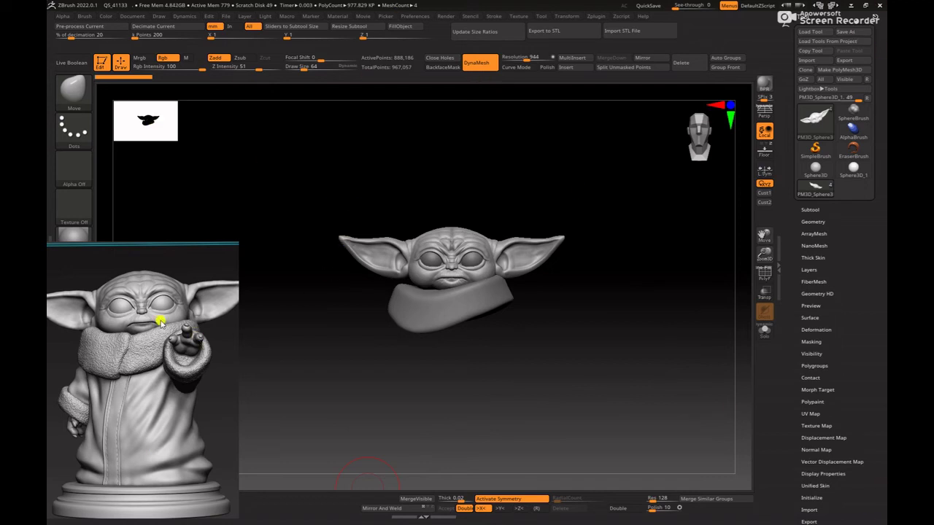
scroll(161, 324, down, 6)
middle_drag(165, 300, 215, 387)
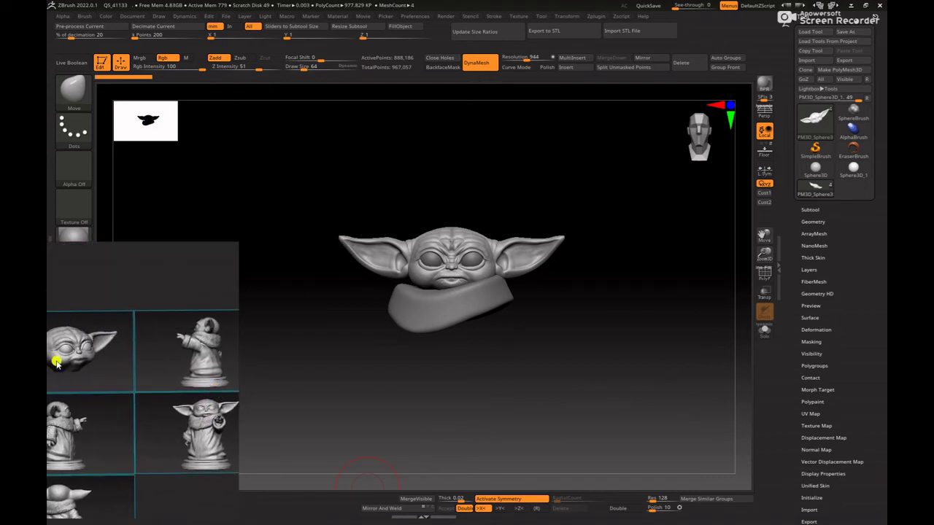
scroll(131, 390, up, 5)
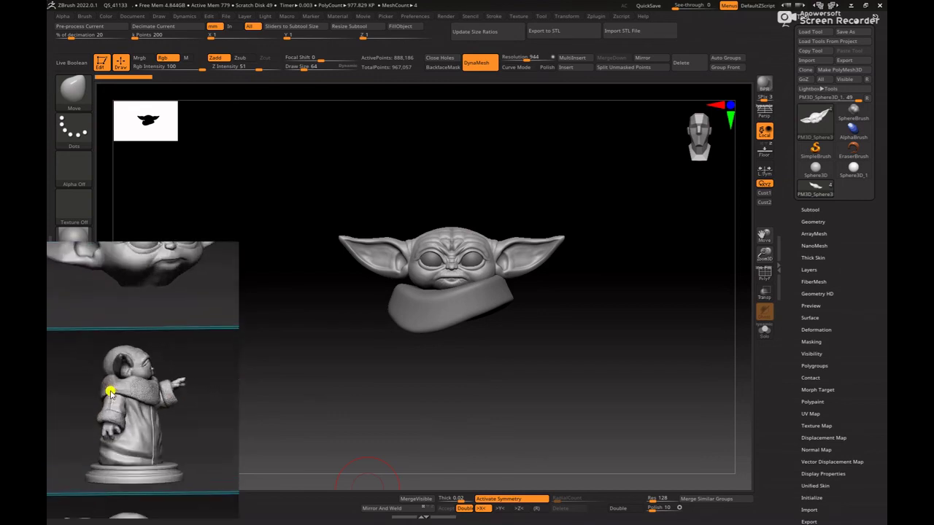
mouse_move(513, 299)
mouse_down()
mouse_move(565, 367)
mouse_move(594, 363)
mouse_move(553, 371)
mouse_move(565, 352)
mouse_move(523, 360)
mouse_up()
- Make the collar the active subtool and reshape its side profile with the Move brush at a draw size of about 135
alt+click(466, 342)
key(space)
drag(465, 327, 474, 326)
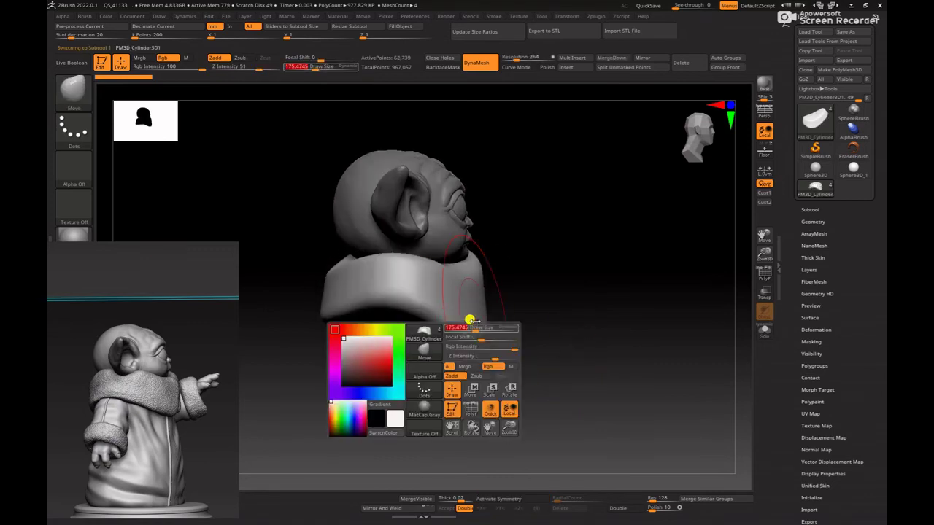
key(space)
mouse_move(392, 300)
mouse_down()
mouse_move(326, 322)
mouse_move(343, 377)
mouse_move(353, 376)
mouse_up()
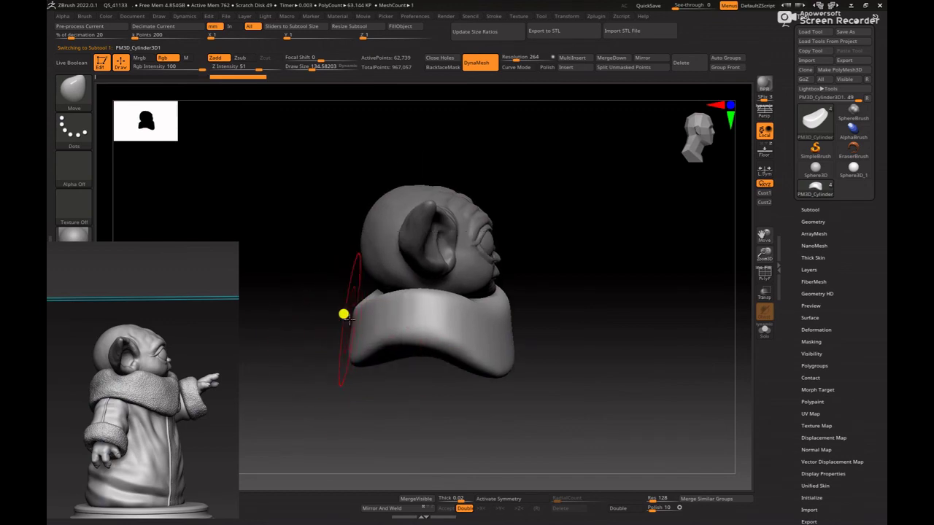
- Adjust the collar's rear with the Move brush at a draw size of about 146 and show the back-view reference
key(space)
drag(359, 316, 384, 296)
key(space)
mouse_move(373, 299)
mouse_down()
mouse_move(376, 291)
mouse_move(329, 292)
mouse_move(494, 261)
mouse_move(435, 278)
mouse_up()
middle_drag(210, 451, 195, 375)
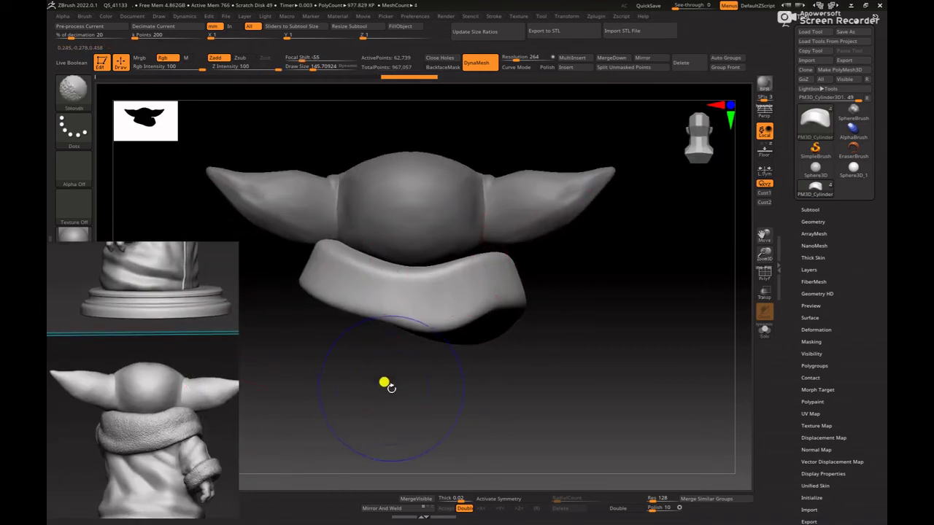
- Pull down and round the collar's lower back edge with the Move brush, reducing the draw size to about 90
key(space)
drag(384, 313, 394, 318)
drag(365, 329, 368, 337)
drag(404, 319, 400, 312)
key(space)
mouse_move(482, 301)
mouse_down()
mouse_move(496, 297)
mouse_move(461, 323)
mouse_up()
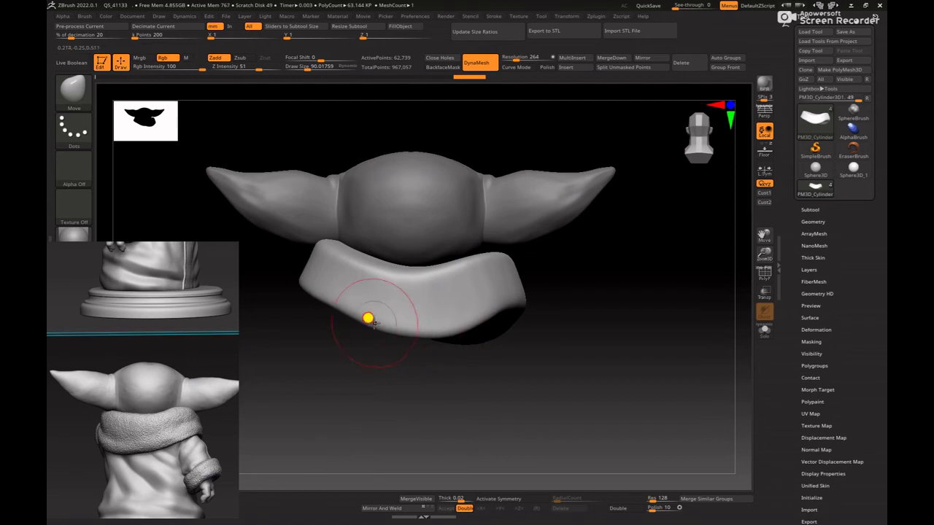
drag(374, 324, 373, 328)
drag(351, 316, 350, 321)
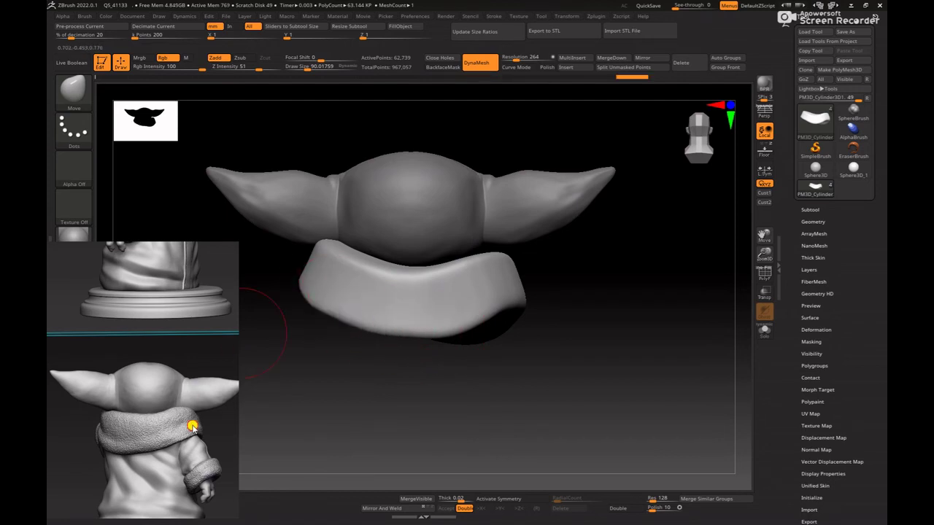
- Show the opposite side-view reference and refine the collar's side and back contour to match it with the Move brush
mouse_move(193, 427)
middle_down()
mouse_move(173, 413)
mouse_move(131, 440)
mouse_move(330, 366)
mouse_move(273, 332)
mouse_move(60, 444)
middle_up()
middle_drag(175, 427, 50, 369)
mouse_move(229, 347)
middle_down()
mouse_move(173, 358)
mouse_move(95, 421)
mouse_move(94, 503)
middle_up()
middle_drag(223, 383, 196, 413)
mouse_move(328, 380)
mouse_down()
mouse_move(479, 359)
mouse_move(444, 366)
mouse_move(483, 319)
mouse_up()
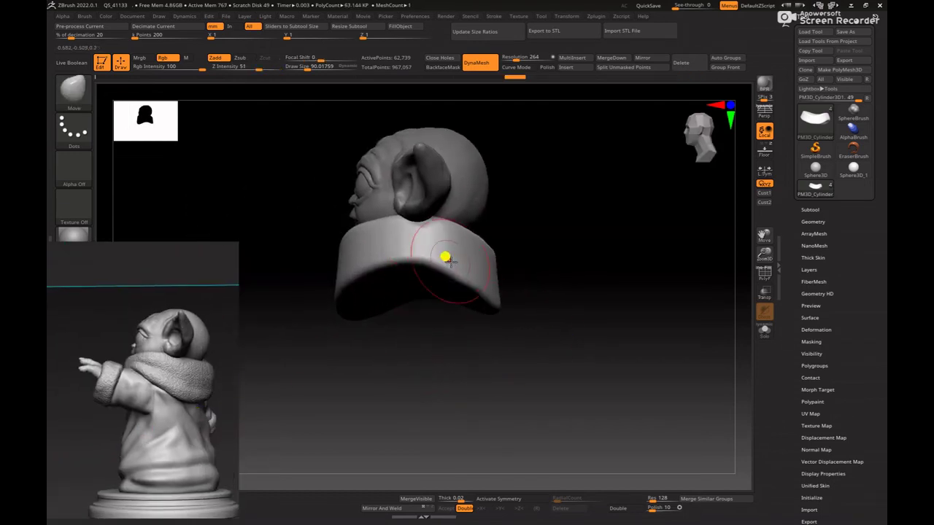
drag(575, 348, 507, 362)
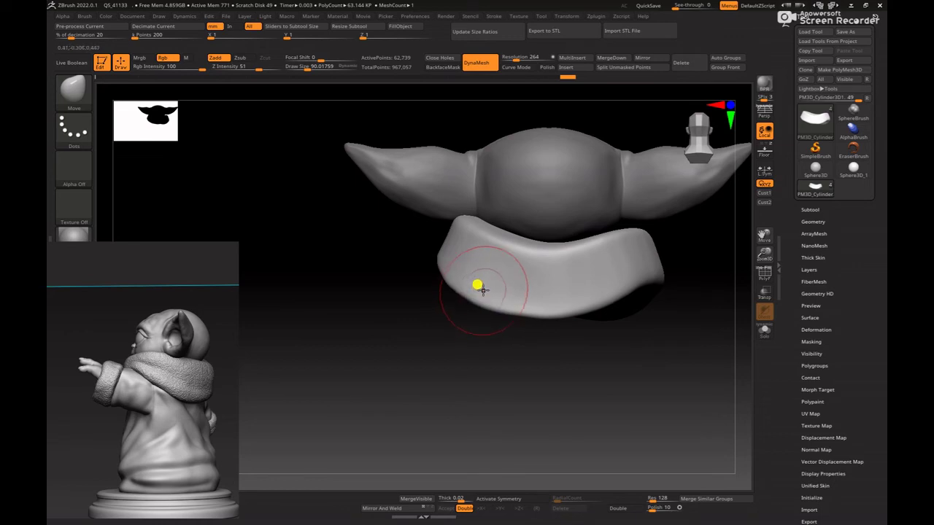
mouse_move(472, 373)
mouse_down()
mouse_move(504, 384)
mouse_move(499, 372)
mouse_move(477, 392)
mouse_move(483, 397)
mouse_move(483, 383)
mouse_move(429, 310)
mouse_up()
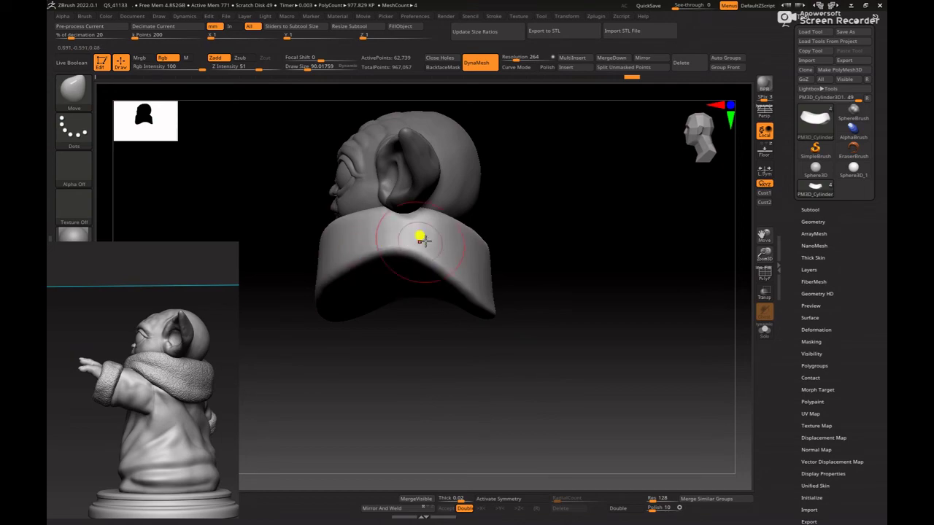
- Try to carve a crease along the collar's side with DamStandard at a draw size of about 104
key(b)
key(c)
key(b)
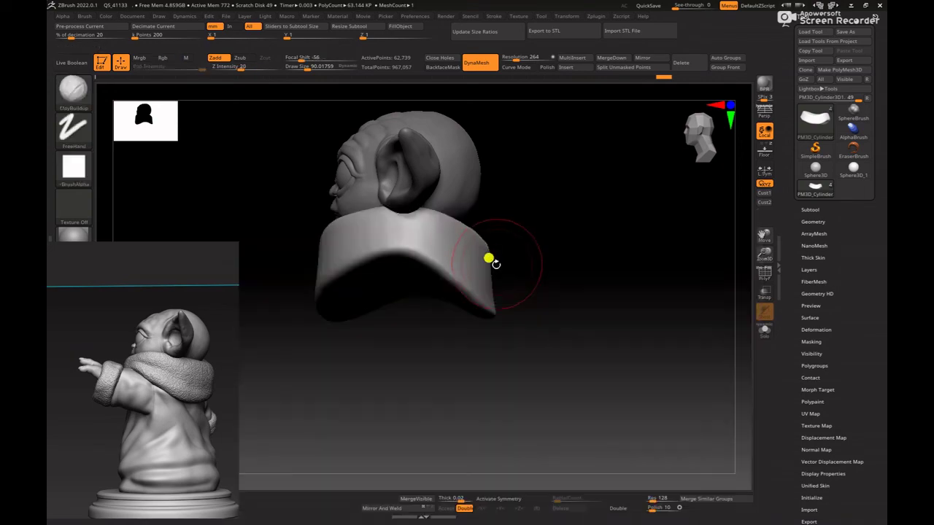
key(b)
key(d)
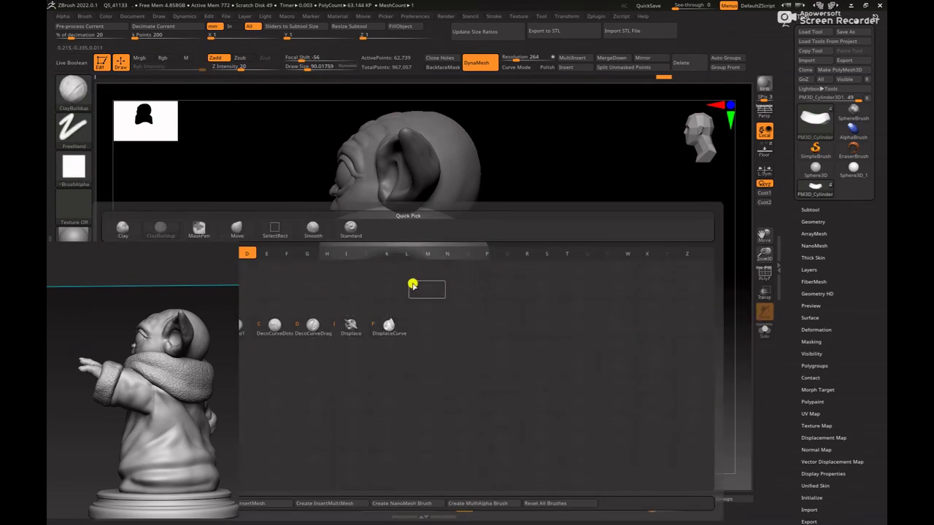
key(s)
key(space)
drag(386, 252, 359, 246)
key(space)
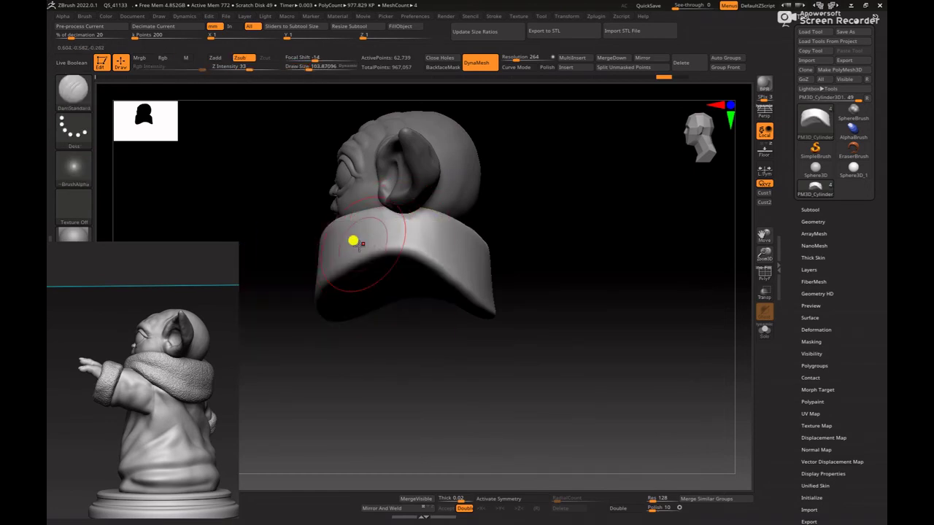
drag(421, 227, 446, 224)
drag(542, 222, 560, 246)
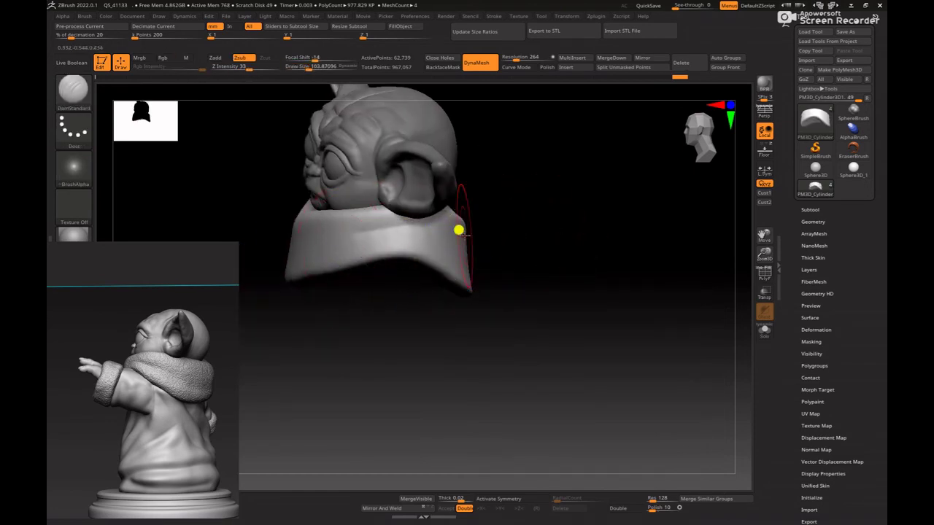
key(ctrl+z)
- Build up soft folds on the collar's side with ClayBuildup at a draw size of about 58 using Alpha 01
key(b)
key(c)
key(b)
key(space)
drag(373, 249, 365, 250)
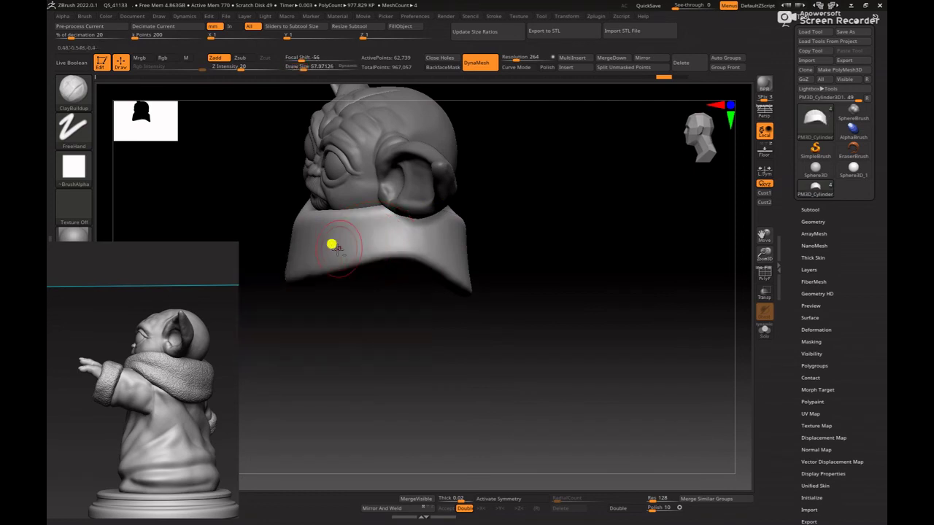
key(ctrl+z)
key(space)
click(75, 170)
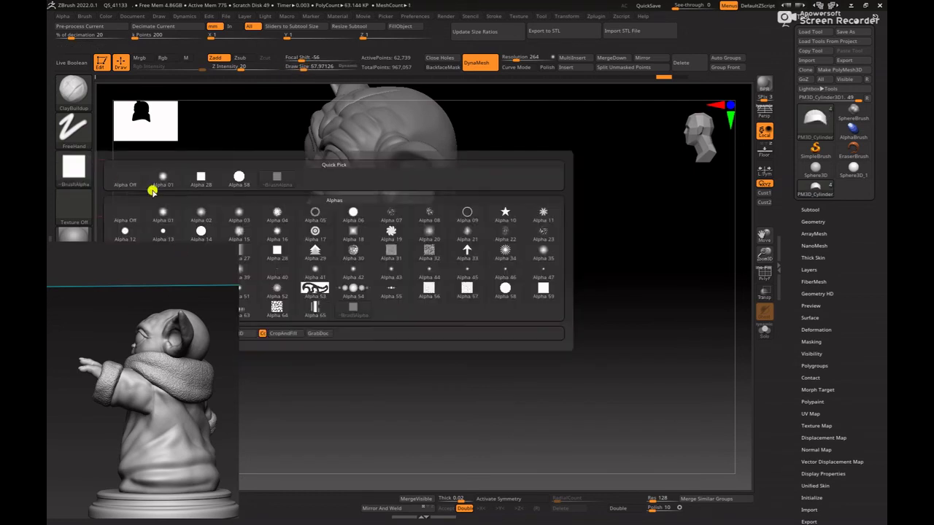
click(159, 186)
drag(334, 238, 333, 239)
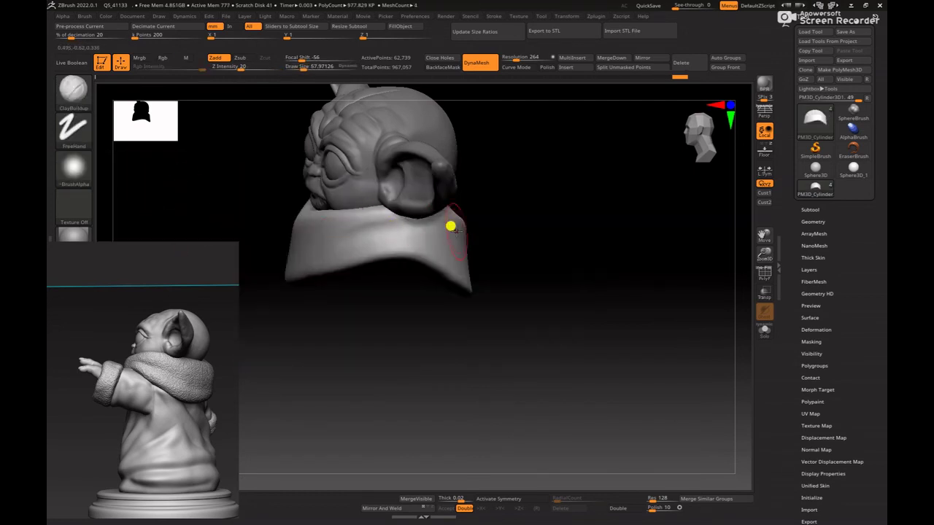
- Refine the collar's side folds with ClayBuildup at a draw size of about 104
drag(567, 235, 385, 232)
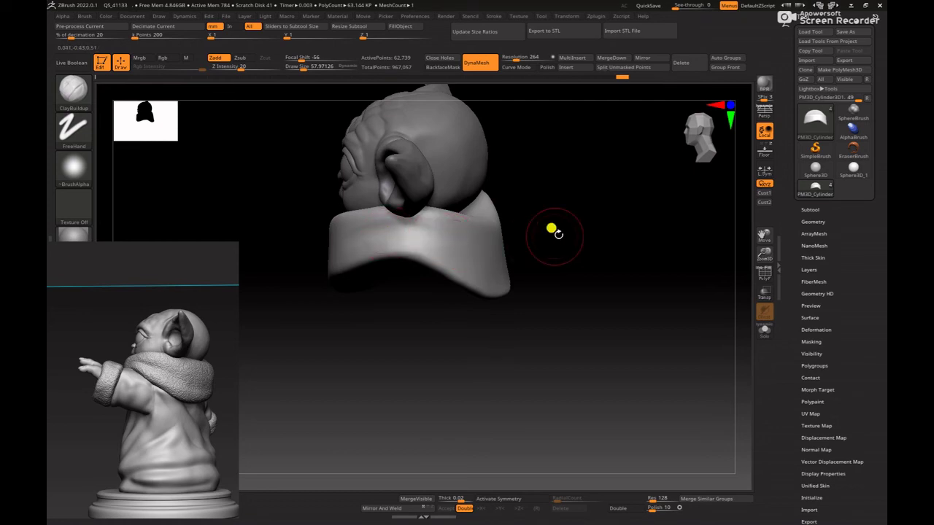
mouse_move(558, 235)
mouse_down()
mouse_move(567, 216)
mouse_move(649, 219)
mouse_up()
key(space)
drag(363, 248, 371, 248)
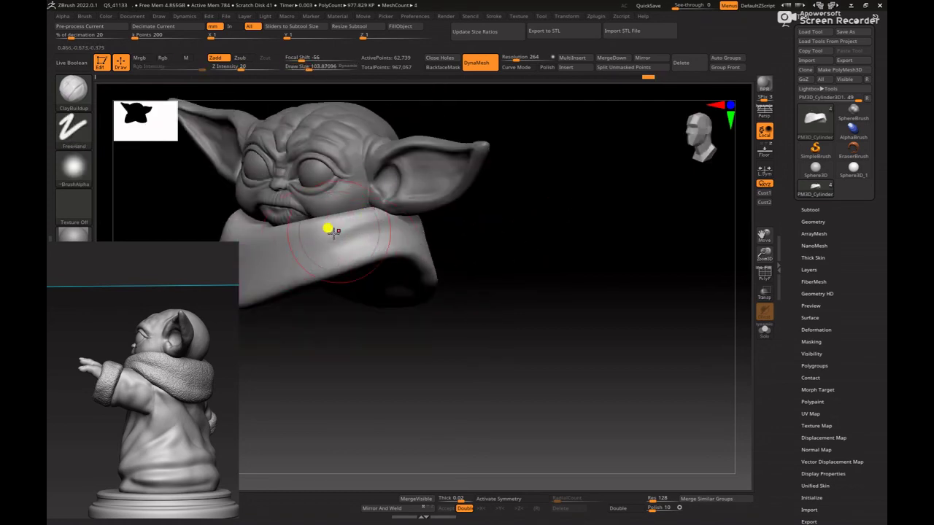
- Switch to the front-view reference, show the full-size reference image over the model and line the collar up with it
drag(303, 277, 671, 214)
middle_drag(180, 425, 107, 286)
middle_drag(177, 439, 190, 310)
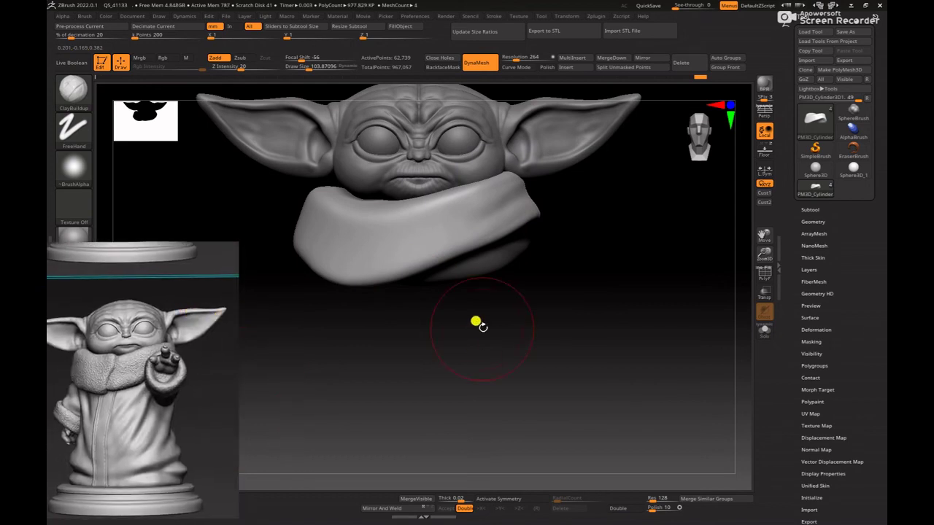
alt+drag(475, 321, 550, 322)
mouse_move(660, 310)
alt+mouse_down()
mouse_move(594, 336)
mouse_move(699, 217)
alt+mouse_up()
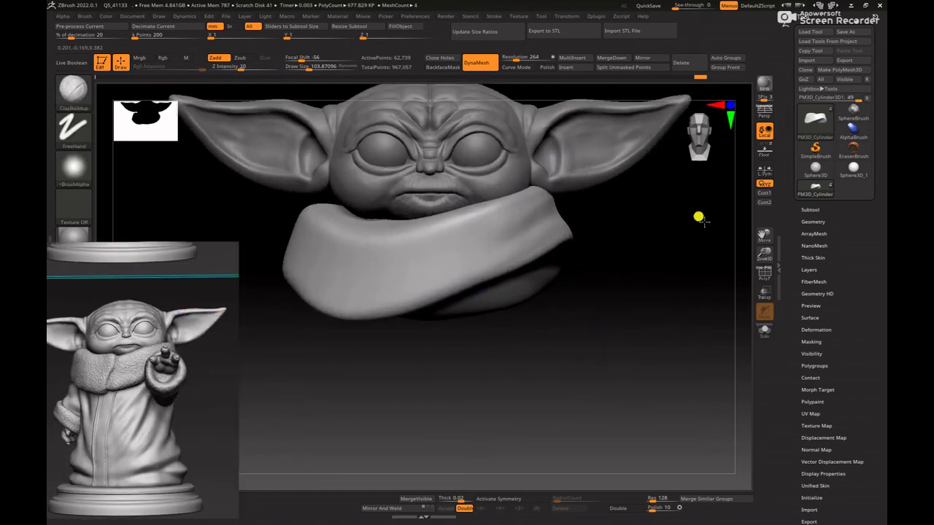
click(764, 151)
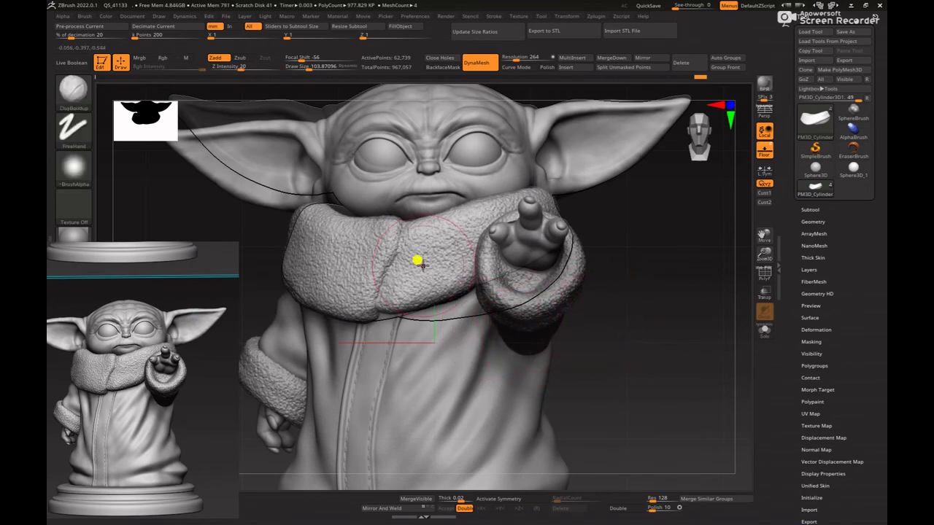
- Isolate the collar and start tracing its front overlap crease from the reference with DamStandard at a draw size of about 33
key(b)
key(d)
key(s)
key(space)
drag(398, 277, 384, 276)
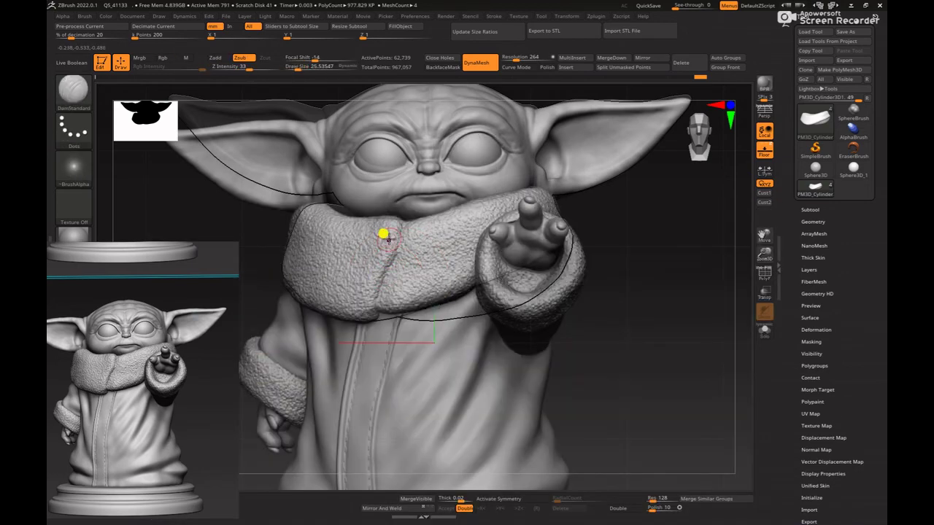
click(766, 328)
alt+drag(637, 320, 674, 314)
key(space)
drag(409, 270, 404, 272)
key(space)
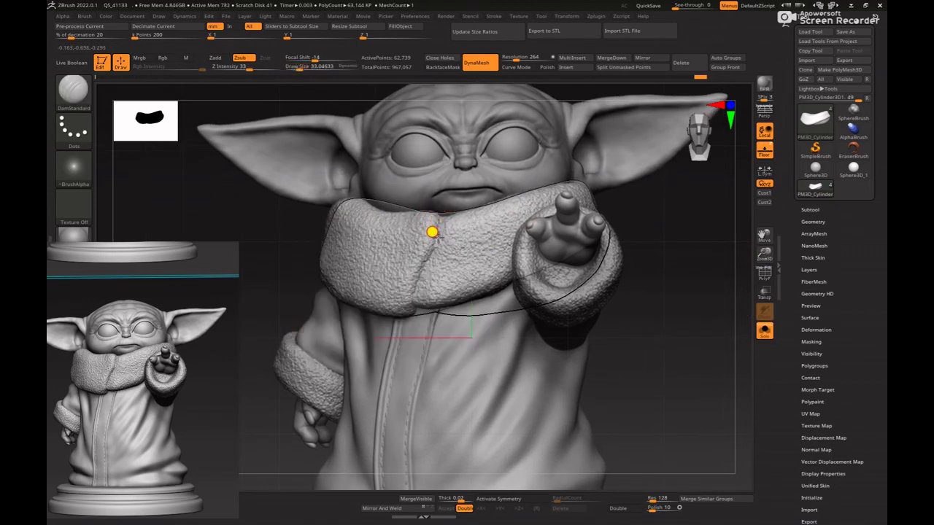
click(494, 15)
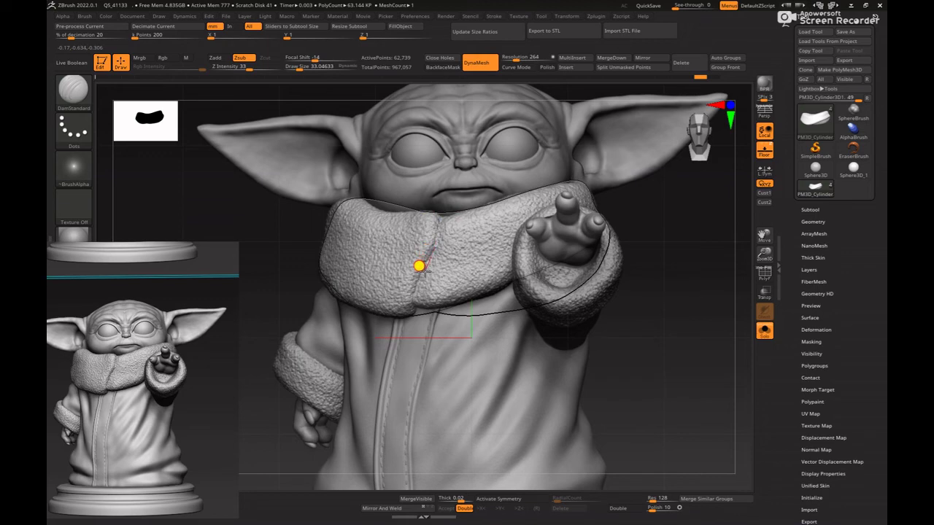
- Hide the reference image and deepen the overlap crease down the collar's front, extending it over the rim and underside
click(770, 149)
drag(690, 252, 662, 146)
ctrl+right_drag(595, 182, 430, 232)
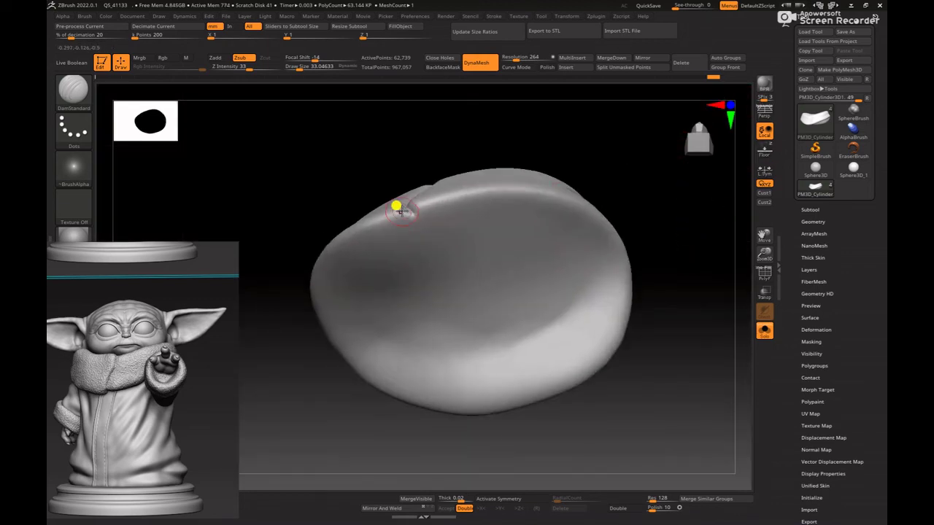
drag(544, 142, 594, 230)
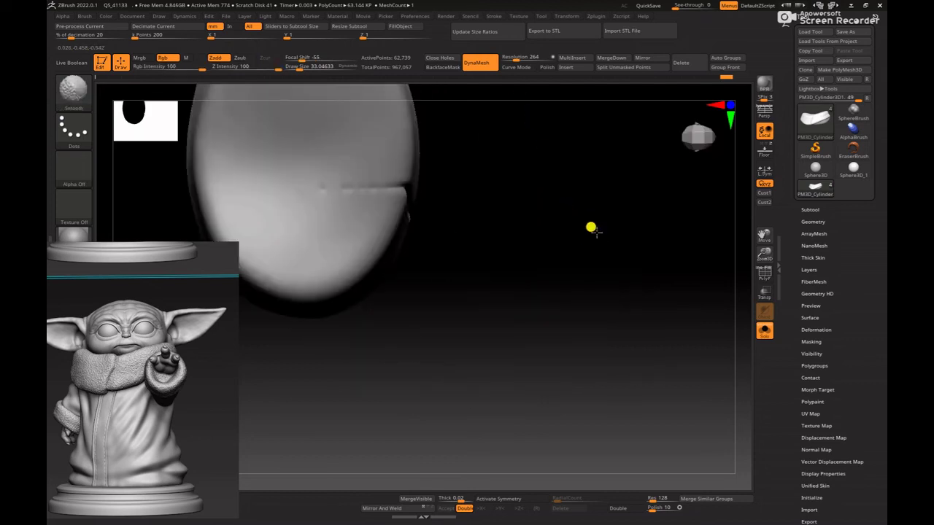
drag(575, 199, 452, 233)
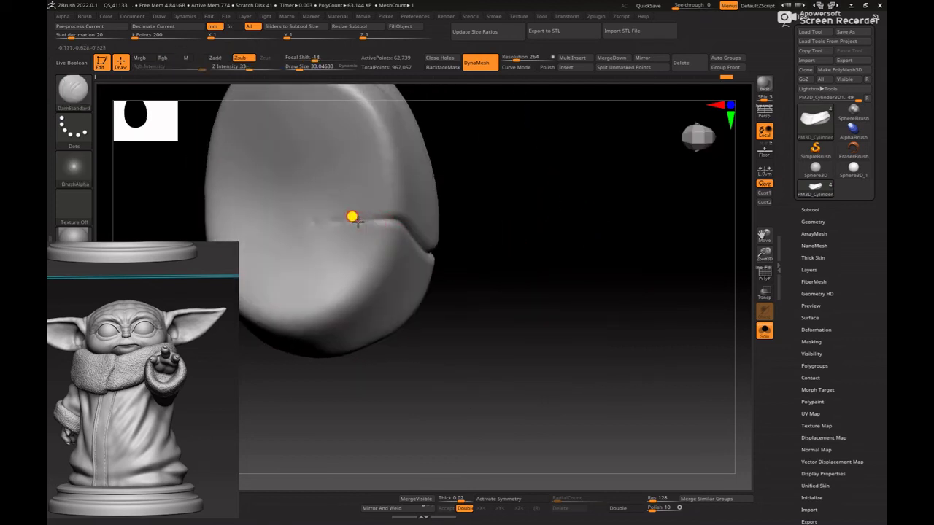
mouse_move(566, 224)
mouse_down()
mouse_move(583, 152)
mouse_move(574, 259)
mouse_move(646, 261)
mouse_move(646, 229)
mouse_move(374, 268)
mouse_move(384, 247)
mouse_up()
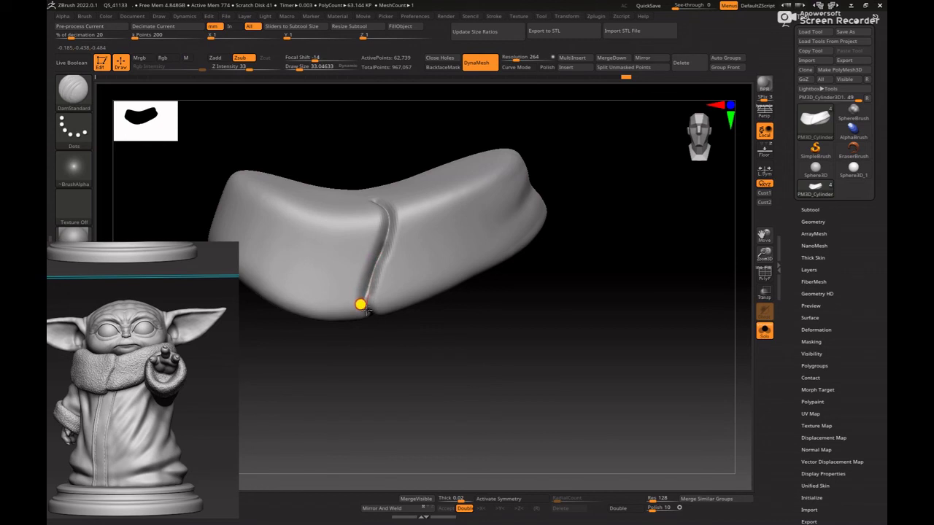
mouse_move(361, 306)
mouse_down()
mouse_move(460, 349)
mouse_move(506, 296)
mouse_move(502, 305)
mouse_move(526, 290)
mouse_move(488, 294)
mouse_move(529, 310)
mouse_move(494, 297)
mouse_move(496, 307)
mouse_move(482, 309)
mouse_move(503, 331)
mouse_move(435, 324)
mouse_move(476, 325)
mouse_move(445, 328)
mouse_move(470, 317)
mouse_move(451, 313)
mouse_move(453, 369)
mouse_move(428, 292)
mouse_move(430, 360)
mouse_move(465, 360)
mouse_move(446, 358)
mouse_move(429, 387)
mouse_up()
key(shift)
- Set the mask stroke to Lasso, mask the long collar section along the crease and invert it to protect the short section
key(ctrl)
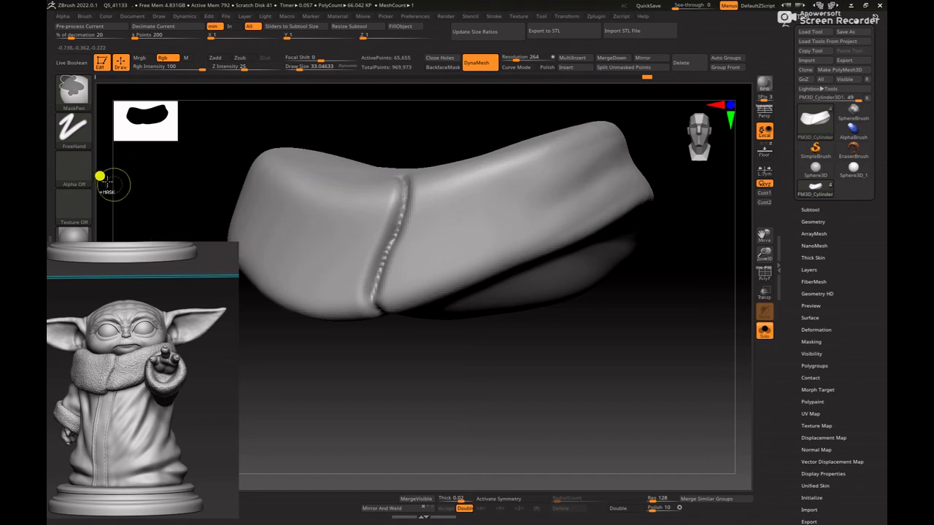
click(88, 136)
click(201, 160)
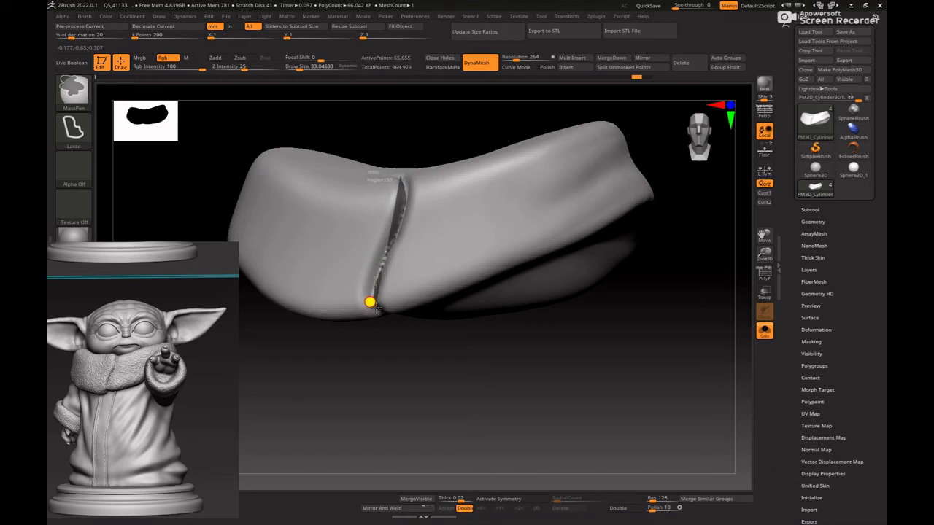
mouse_move(378, 308)
ctrl+mouse_down()
mouse_move(429, 325)
mouse_move(522, 149)
mouse_move(617, 65)
mouse_move(639, 77)
ctrl+mouse_up()
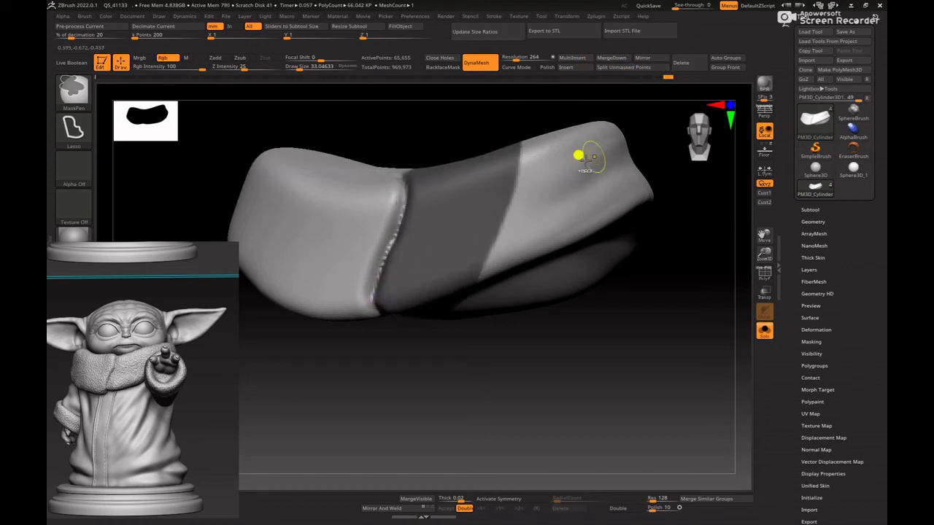
mouse_move(468, 195)
ctrl+mouse_down()
mouse_move(519, 378)
mouse_move(673, 144)
ctrl+mouse_up()
ctrl+click(678, 299)
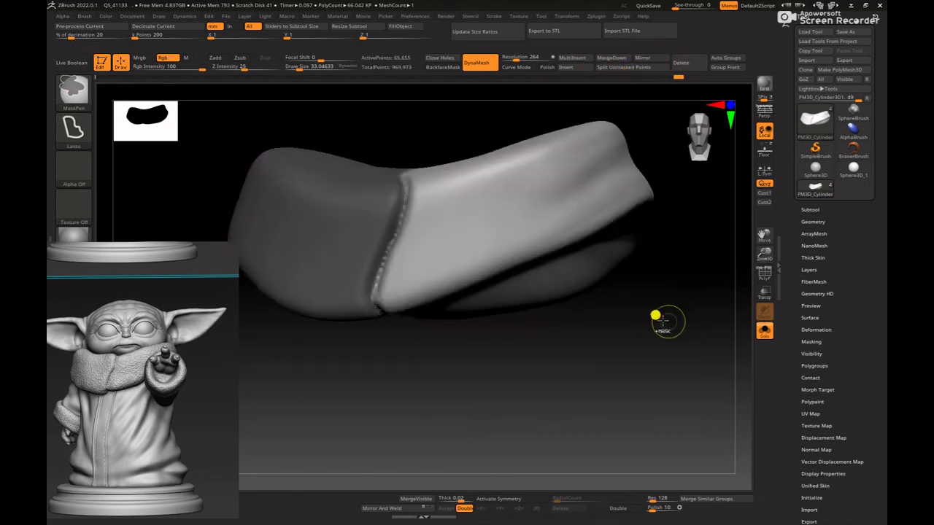
- Push the unmasked long section's edge inward at the crease with the Move brush at a draw size of about 236
key(space)
key(space)
drag(445, 315, 464, 317)
mouse_move(467, 350)
mouse_down()
mouse_move(447, 219)
mouse_move(486, 256)
mouse_up()
shift+drag(315, 126, 348, 156)
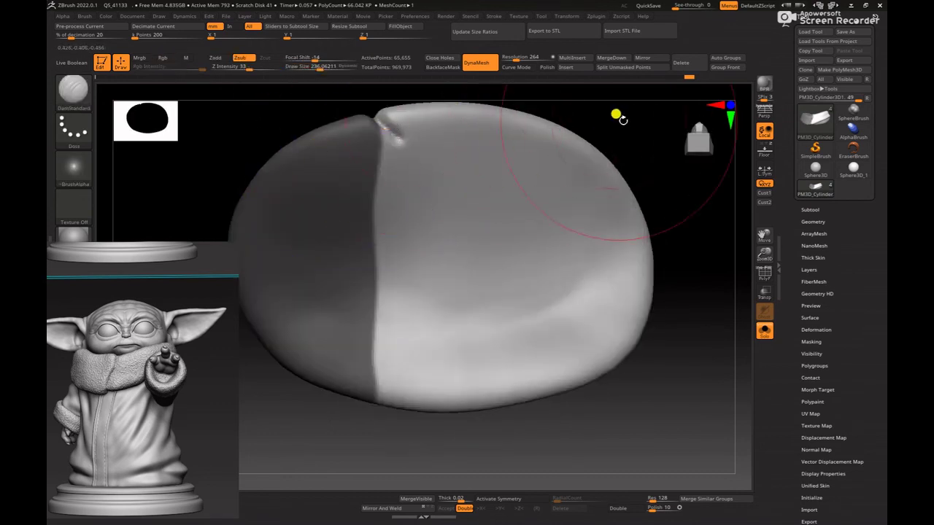
alt+drag(620, 119, 622, 233)
ctrl+click(580, 240)
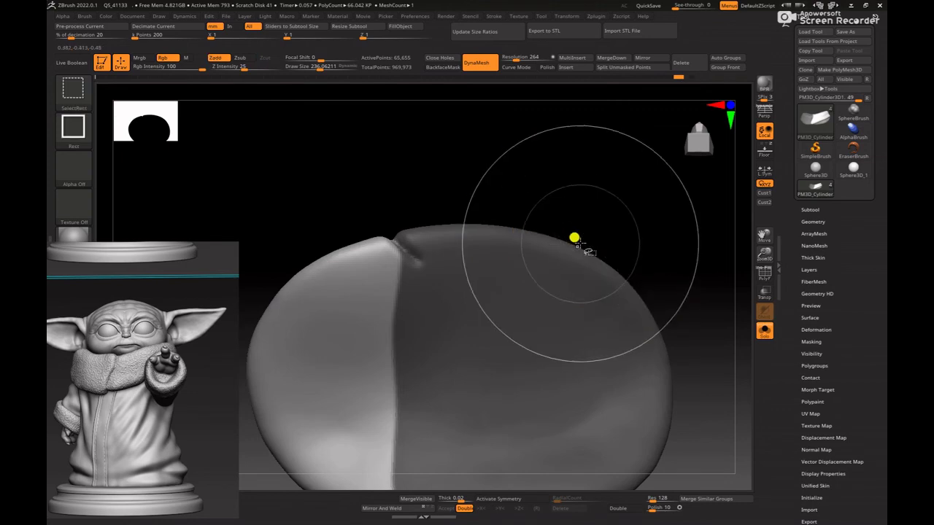
key(b)
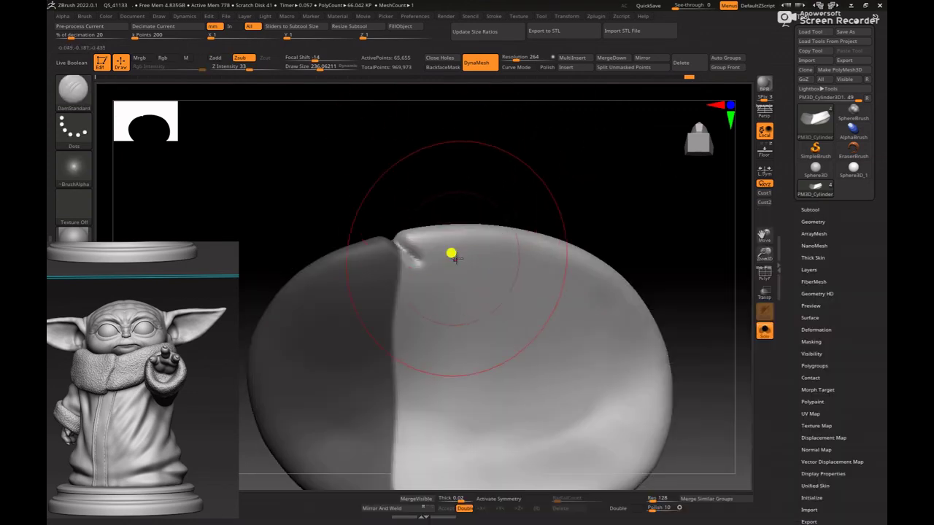
key(b)
key(m)
key(v)
right_click(470, 274)
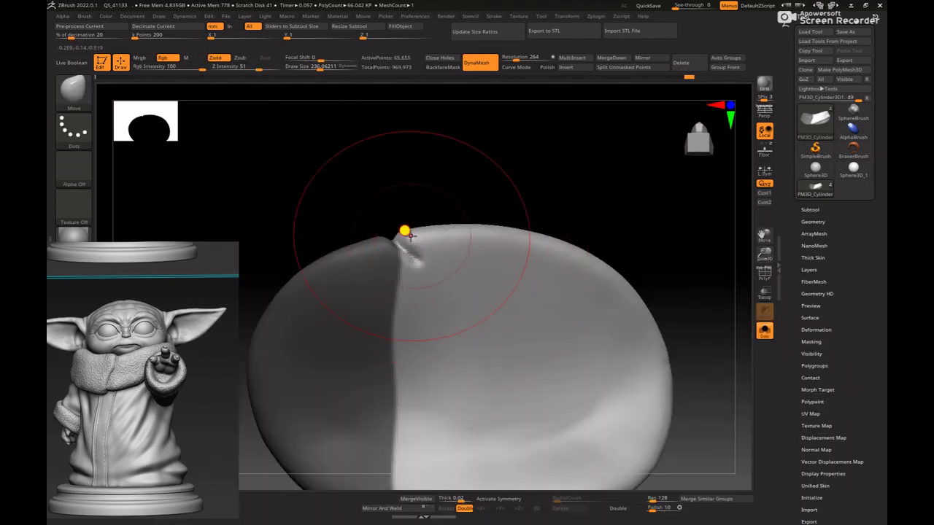
drag(410, 236, 406, 247)
mouse_move(467, 173)
mouse_down()
mouse_move(471, 195)
mouse_move(435, 237)
mouse_up()
drag(396, 204, 396, 188)
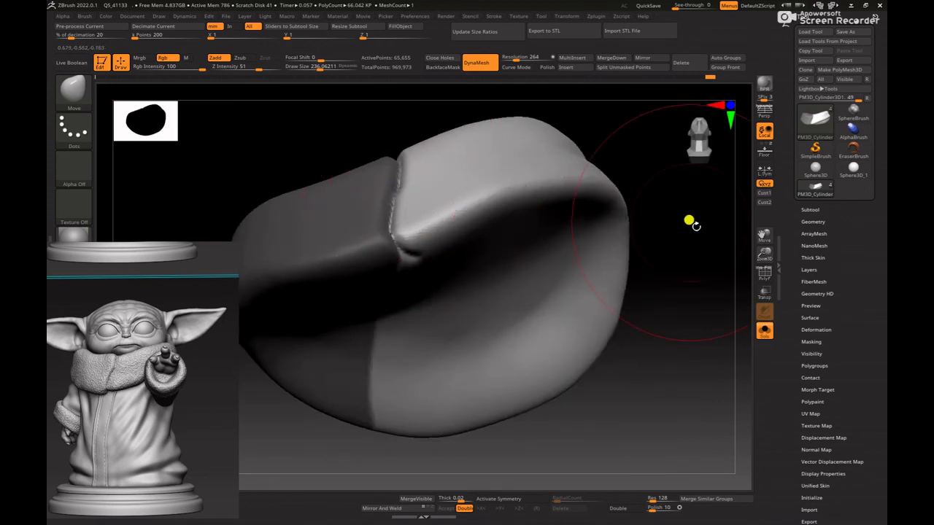
- Smooth the long section's rough edge along the overlap seam on the collar's front
mouse_move(690, 223)
right_down()
mouse_move(617, 277)
mouse_move(623, 311)
mouse_move(676, 298)
mouse_move(528, 246)
mouse_move(450, 248)
mouse_move(530, 258)
mouse_move(582, 234)
mouse_move(605, 309)
mouse_move(470, 332)
right_up()
right_drag(468, 266, 454, 187)
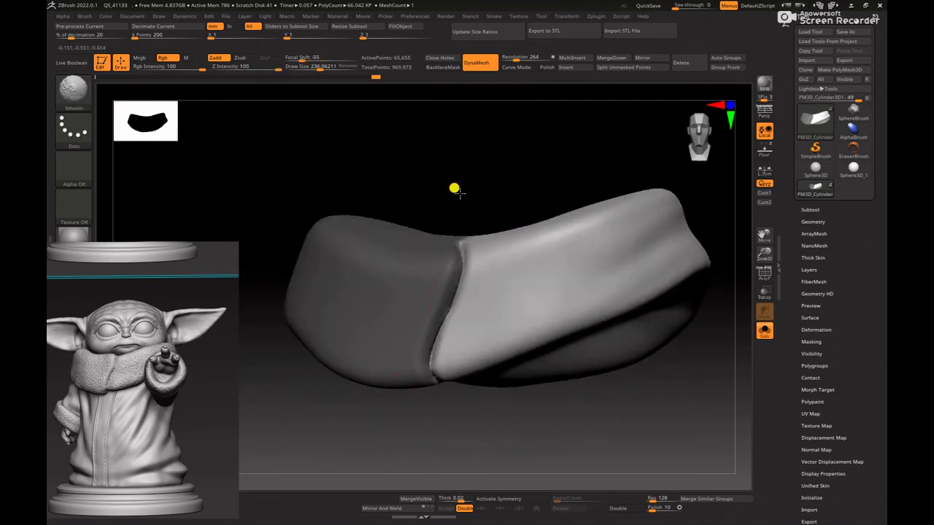
drag(478, 294, 465, 294)
mouse_move(480, 173)
right_down()
mouse_move(521, 287)
mouse_move(413, 163)
mouse_move(438, 200)
right_up()
drag(462, 244, 468, 255)
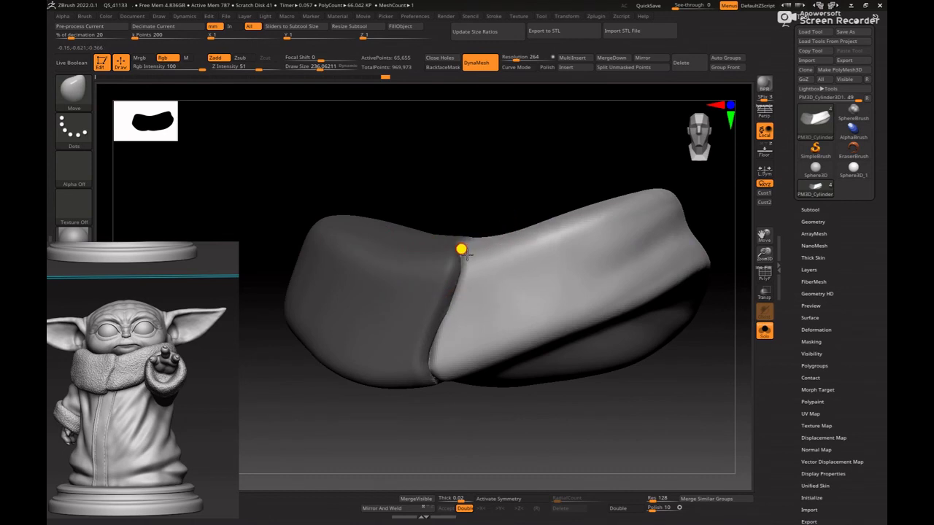
- Invert the mask and pull the short section's edge out as an overlapping flap with the Move brush at about 146 draw size
mouse_move(475, 190)
right_down()
mouse_move(477, 177)
mouse_move(439, 274)
right_up()
mouse_move(373, 299)
right_down()
mouse_move(387, 386)
mouse_move(415, 373)
right_up()
key(space)
drag(398, 240, 392, 239)
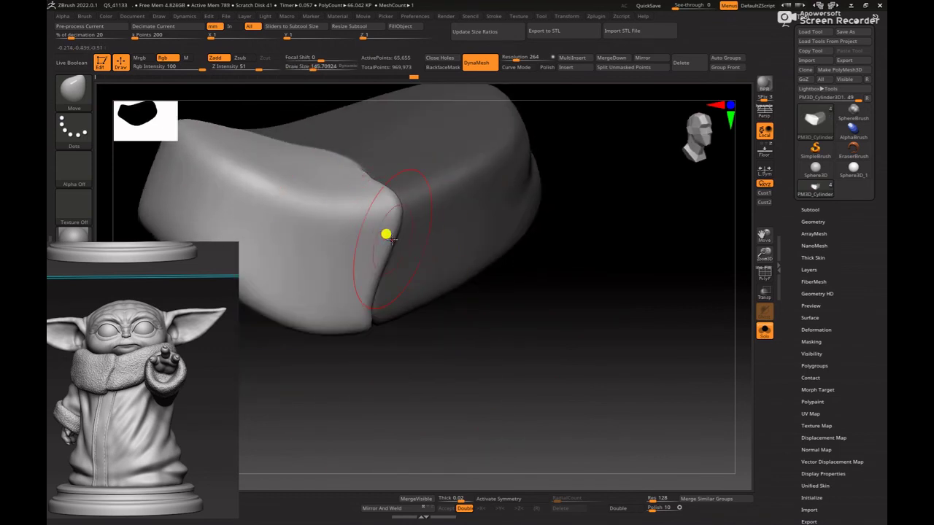
shift+right_drag(426, 293, 406, 322)
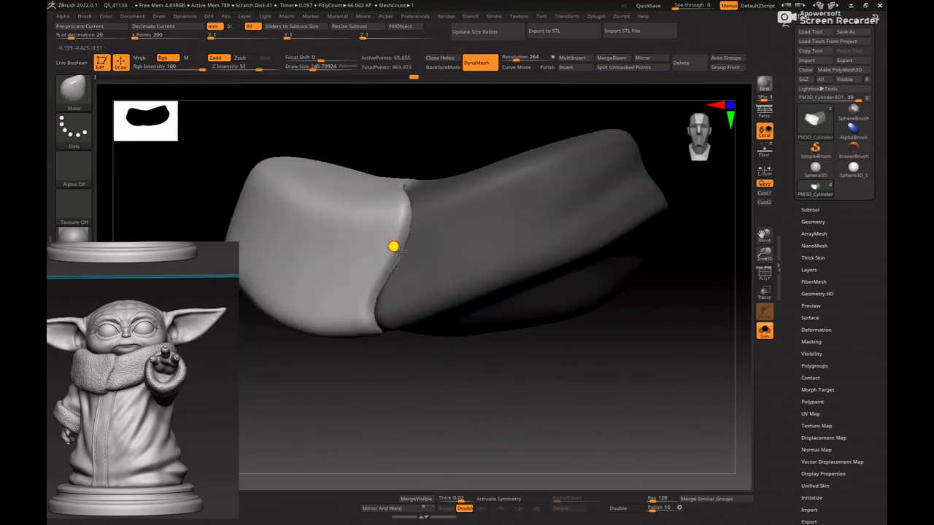
drag(472, 356, 467, 314)
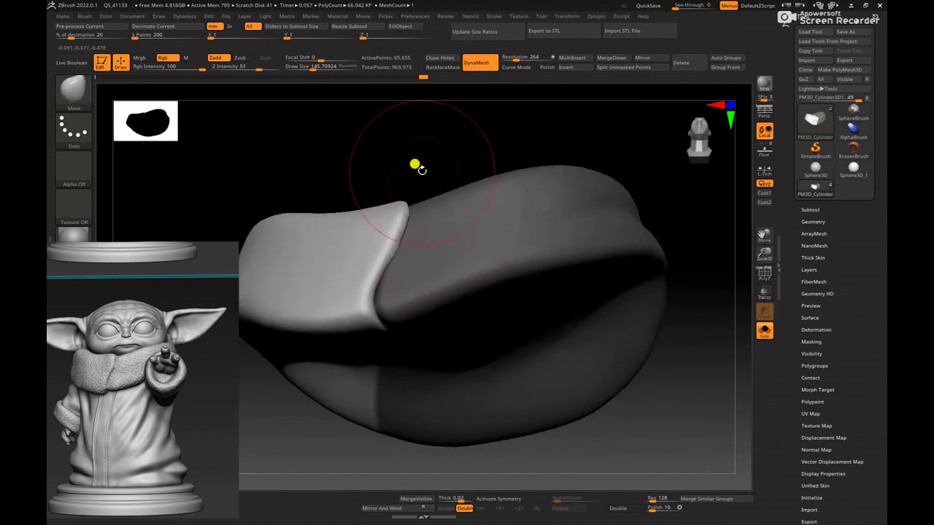
- Smooth and tuck the long section's lower corner beneath the flap, inverting the mask to work on either side of the seam
drag(423, 167, 430, 148)
ctrl+click(429, 149)
shift+drag(409, 237, 405, 233)
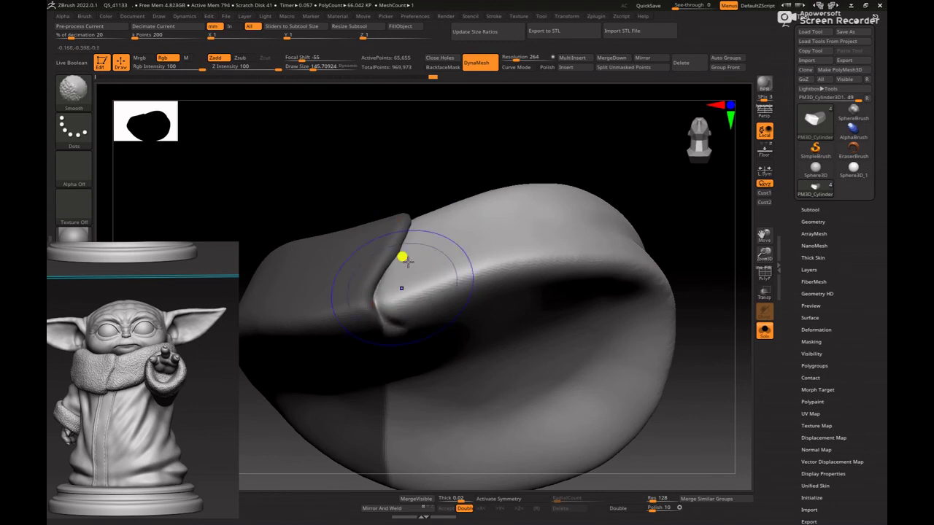
drag(448, 150, 491, 353)
ctrl+click(396, 375)
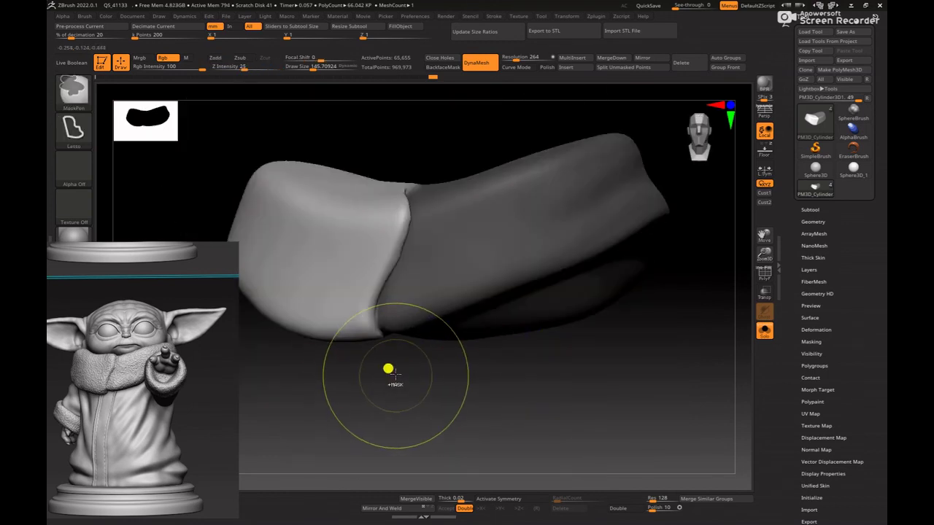
ctrl+click(395, 382)
drag(394, 378, 383, 329)
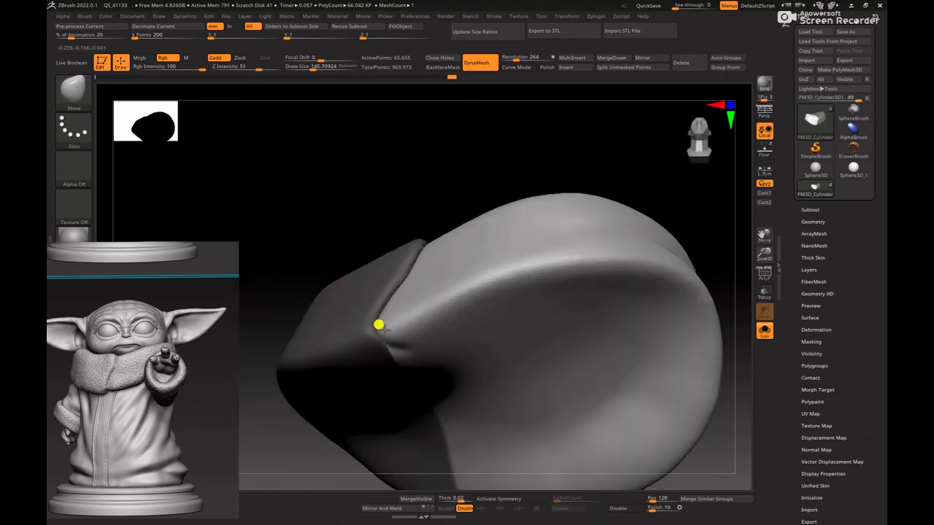
drag(400, 178, 423, 392)
ctrl+click(422, 393)
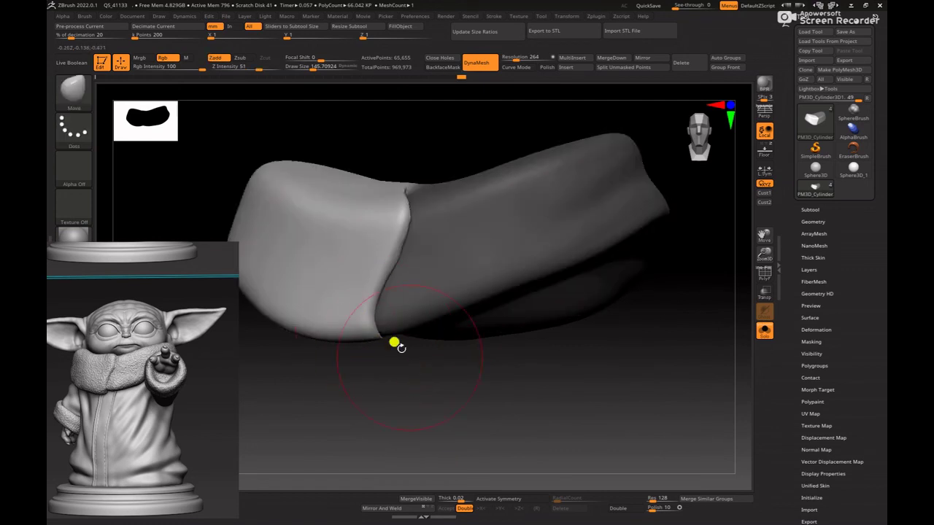
- Even out the flap's edge with the Move brush at draw sizes between about 39 and 86, and clear the mask
mouse_move(394, 341)
mouse_down()
mouse_move(459, 399)
mouse_move(380, 306)
mouse_move(311, 314)
mouse_up()
key(s)
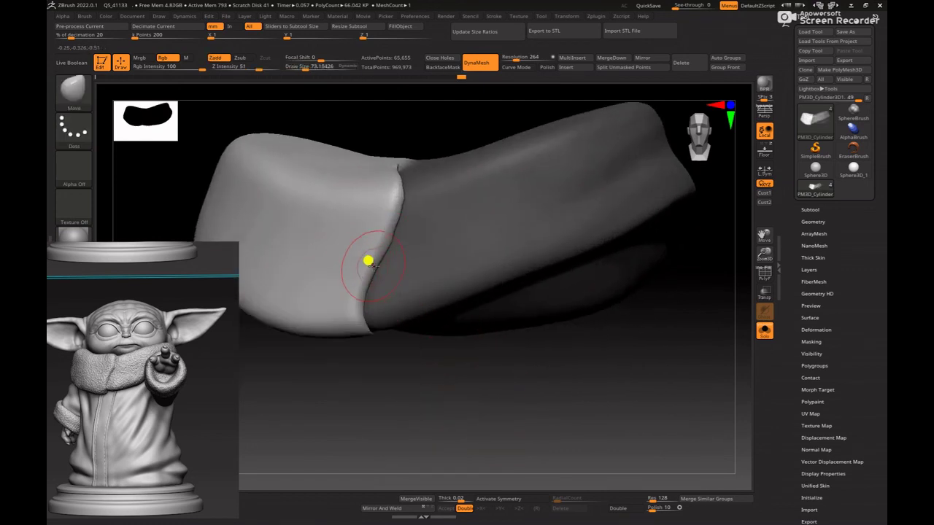
key(space)
drag(384, 258, 386, 251)
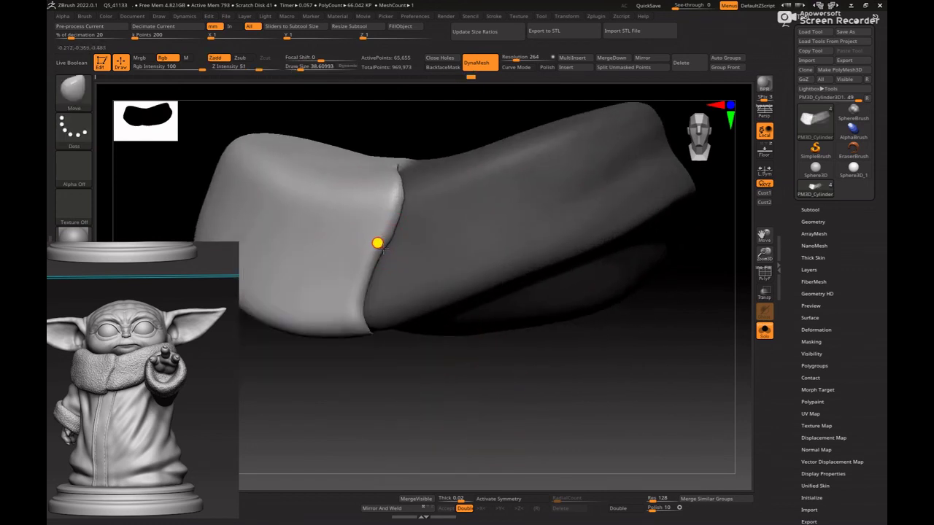
key(space)
drag(394, 208, 400, 207)
drag(400, 175, 398, 168)
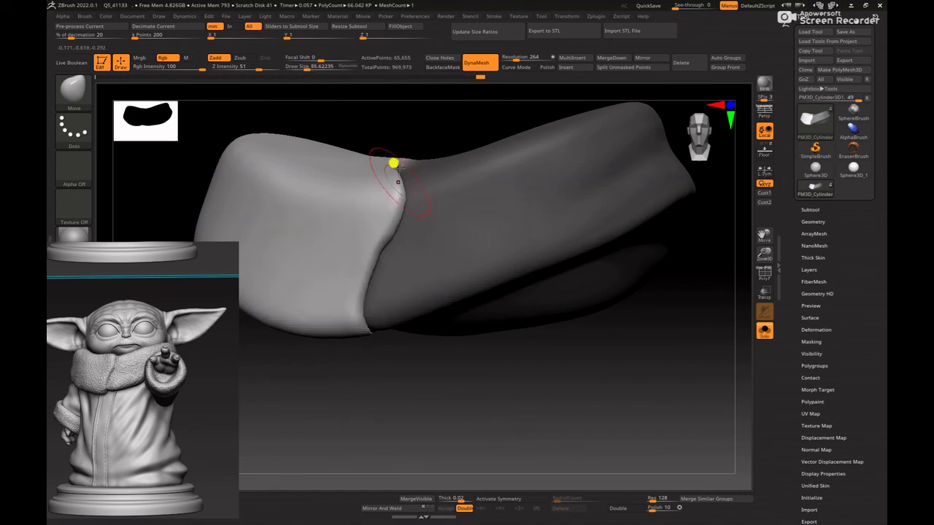
mouse_move(429, 96)
mouse_down()
mouse_move(438, 130)
mouse_move(431, 190)
mouse_move(399, 182)
mouse_up()
mouse_move(566, 383)
shift+mouse_down()
mouse_move(610, 395)
mouse_move(450, 369)
shift+mouse_up()
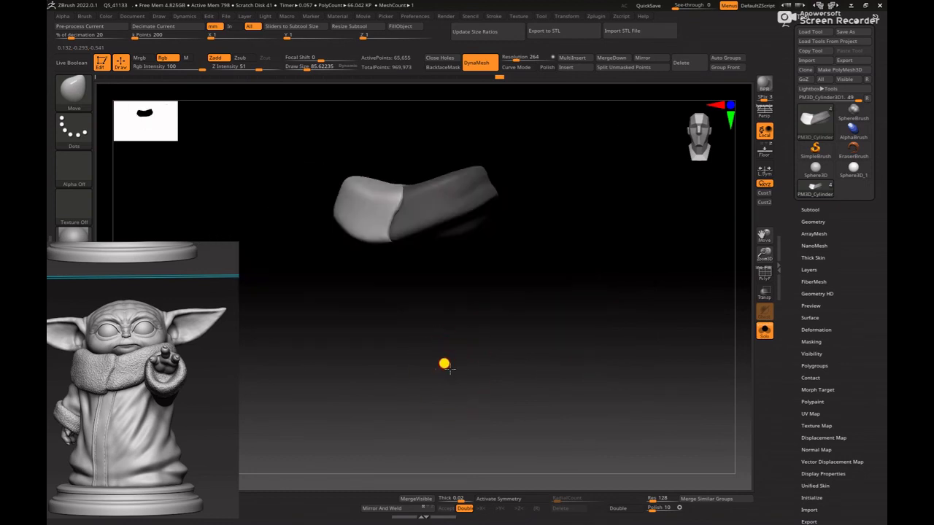
mouse_move(453, 330)
ctrl+mouse_down()
mouse_move(485, 338)
mouse_move(452, 327)
mouse_move(531, 417)
ctrl+mouse_up()
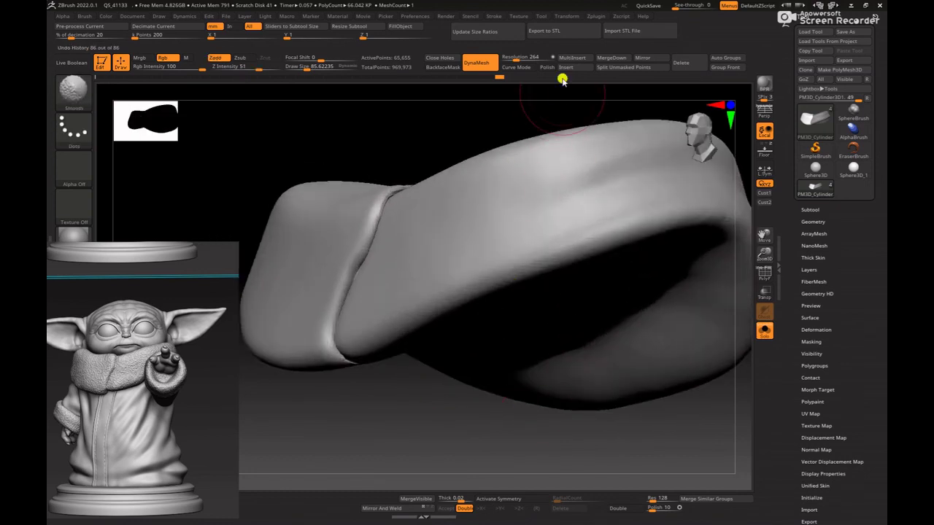
- Remesh the collar with DynaMesh at a resolution of 864
drag(520, 59, 525, 59)
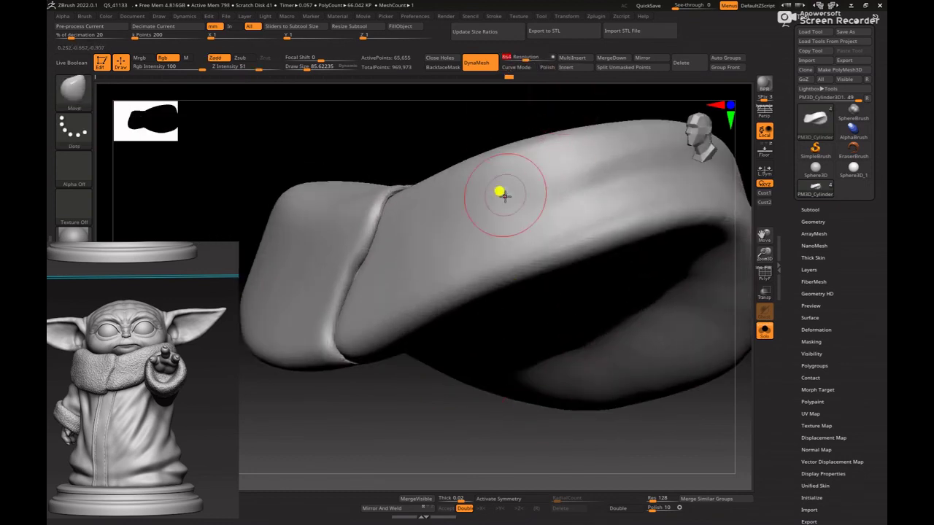
ctrl+drag(448, 121, 409, 307)
shift+drag(416, 364, 443, 394)
alt+drag(507, 357, 486, 389)
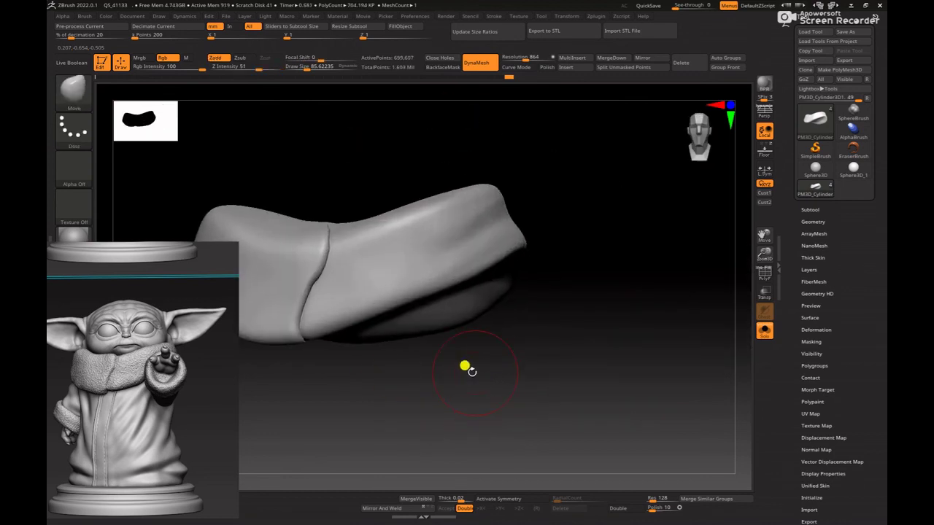
- Build up lengthwise folds along the collar's long front section with ClayBuildup at about 109 draw size and smooth them
key(b)
key(c)
key(b)
key(space)
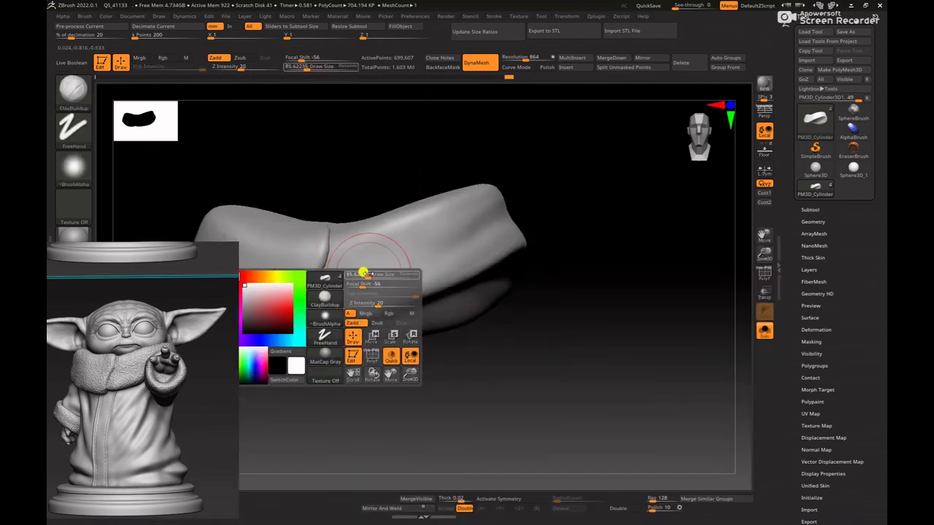
drag(586, 252, 546, 254)
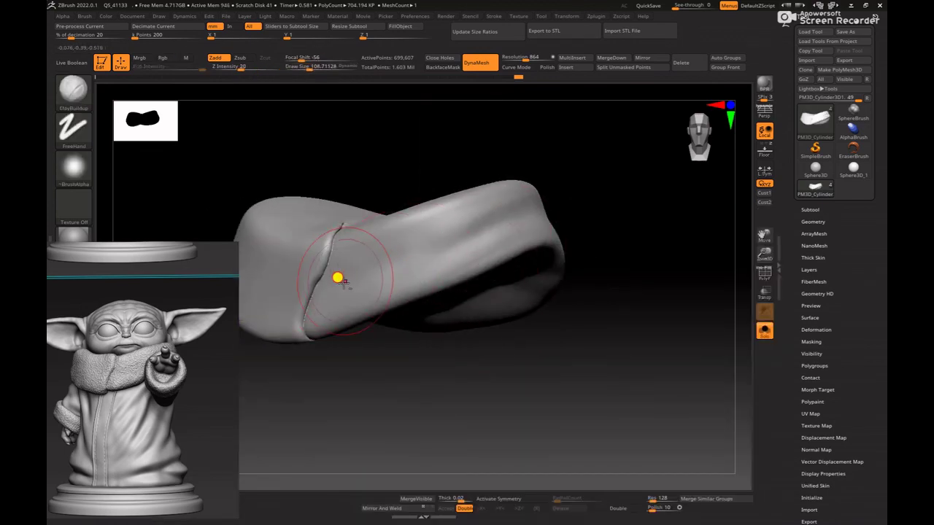
drag(344, 282, 496, 235)
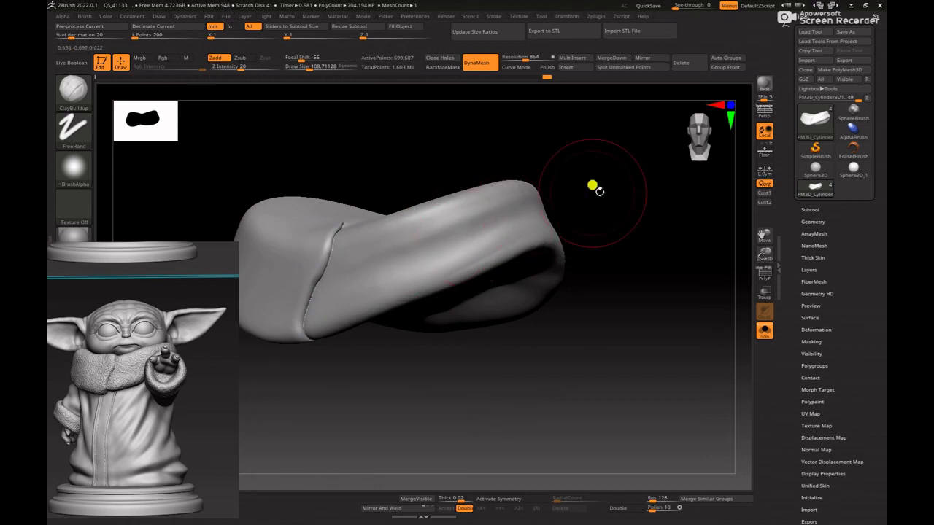
drag(598, 191, 623, 187)
shift+drag(473, 232, 492, 231)
drag(577, 235, 527, 237)
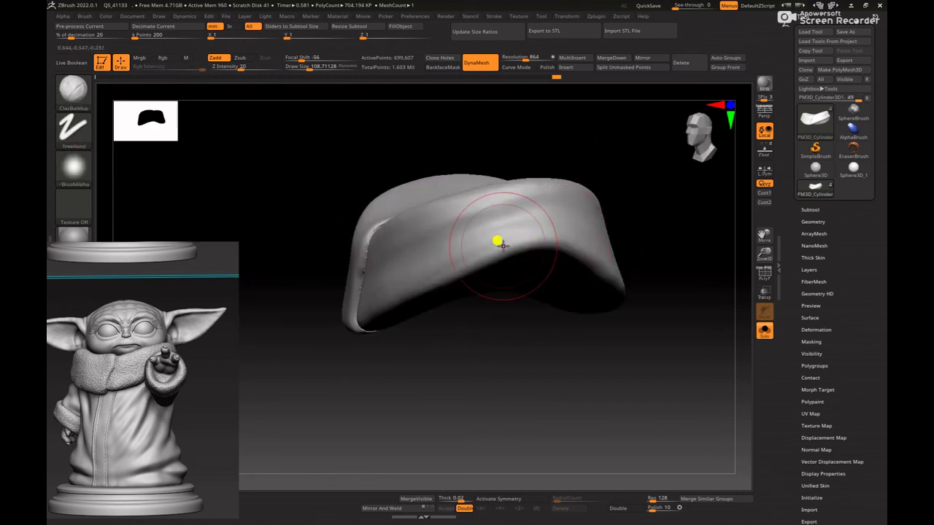
- Refine the fold ridges on the collar's side with ClayBuildup at about 65 draw size and soften them with Smooth
key(space)
click(487, 248)
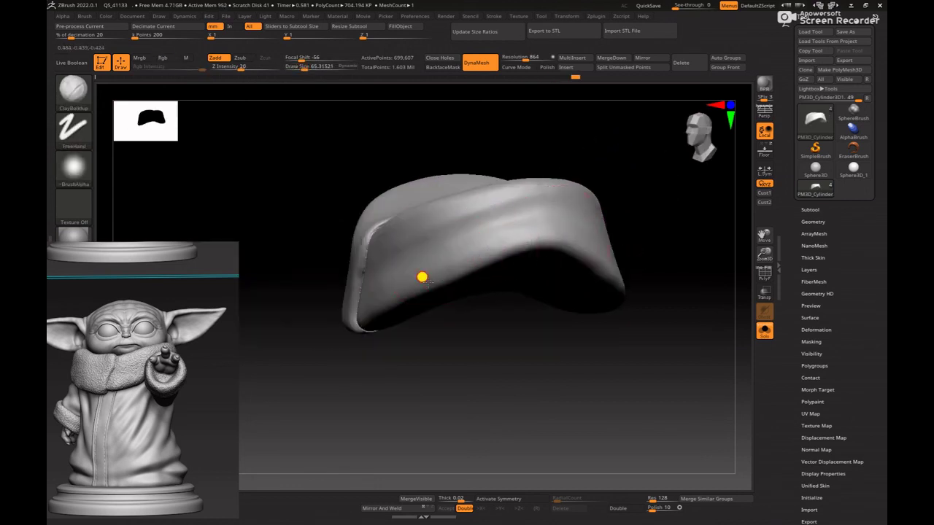
shift+drag(428, 283, 438, 279)
- Continue the folds around the collar's side with ClayBuildup at draw sizes between about 95 and 175
mouse_move(563, 378)
mouse_down()
mouse_move(633, 385)
mouse_move(385, 402)
mouse_move(388, 382)
mouse_move(474, 413)
mouse_move(496, 377)
mouse_move(493, 363)
mouse_up()
key(space)
click(402, 236)
key(space)
click(385, 238)
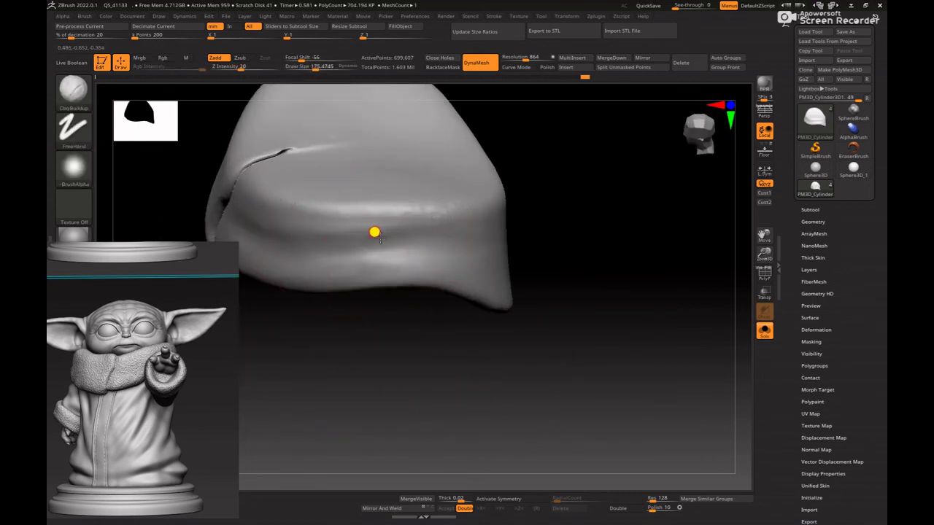
key(space)
click(371, 231)
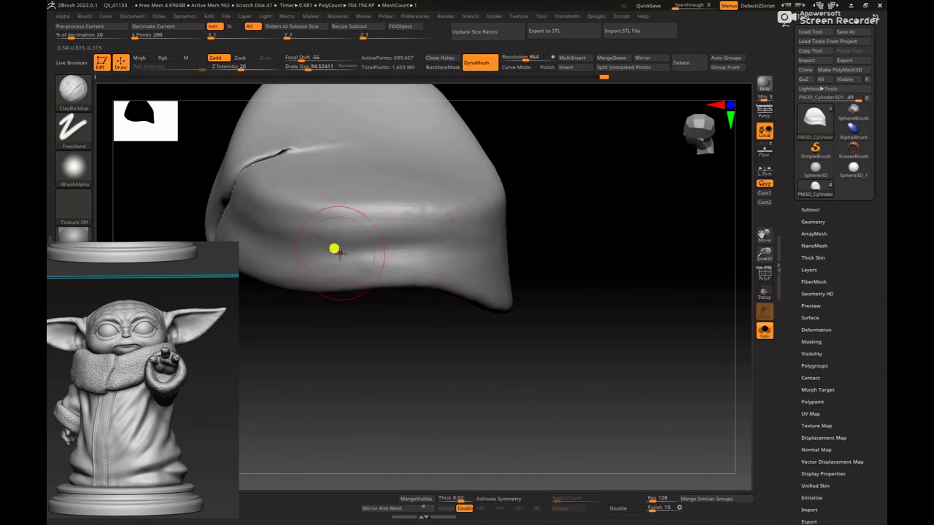
drag(609, 263, 540, 250)
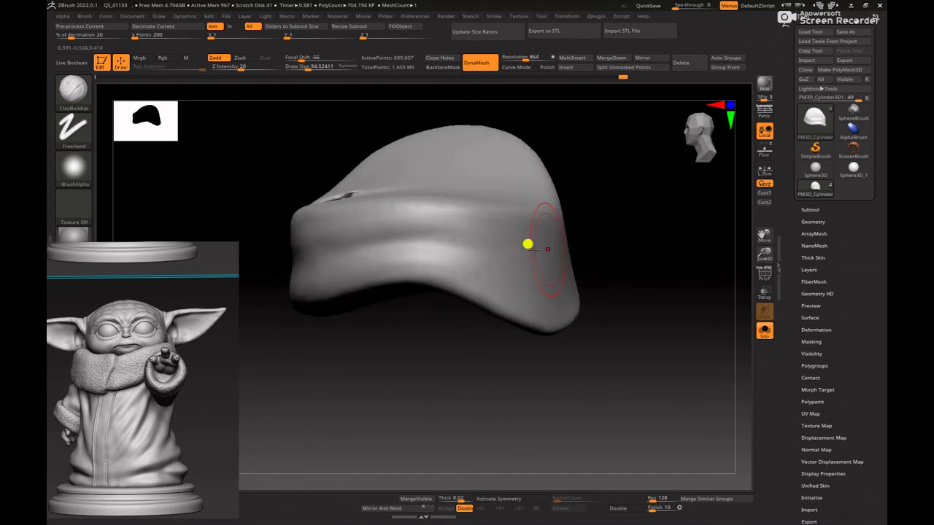
- Extend and smooth the side folds toward the collar's back with ClayBuildup at about 109 draw size, remeshing the collar
key(space)
click(419, 263)
key(ctrl+z)
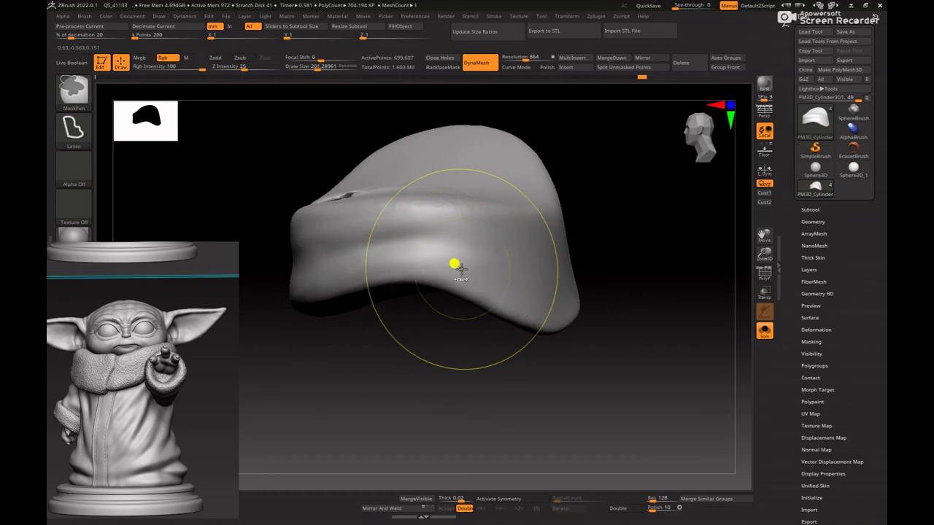
key(space)
click(448, 262)
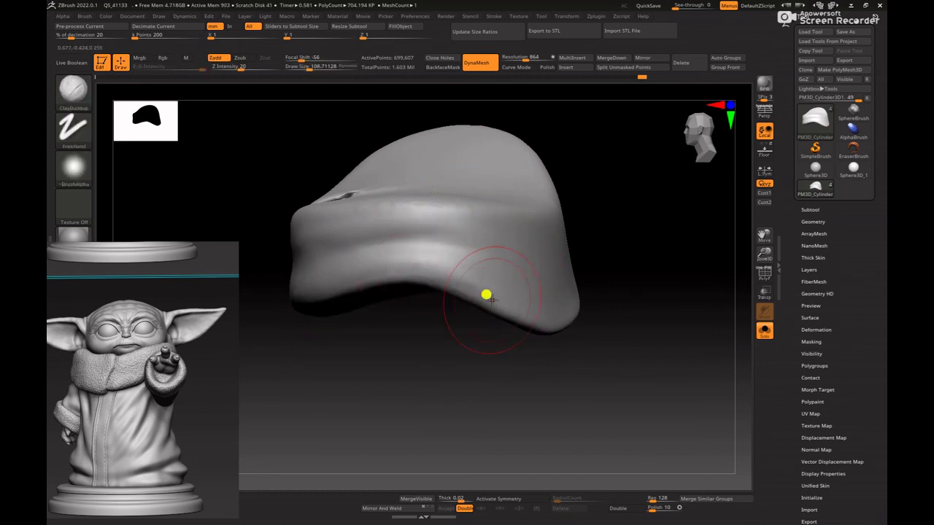
key(ctrl)
mouse_move(448, 273)
shift+mouse_down()
mouse_move(464, 263)
mouse_move(451, 261)
shift+mouse_up()
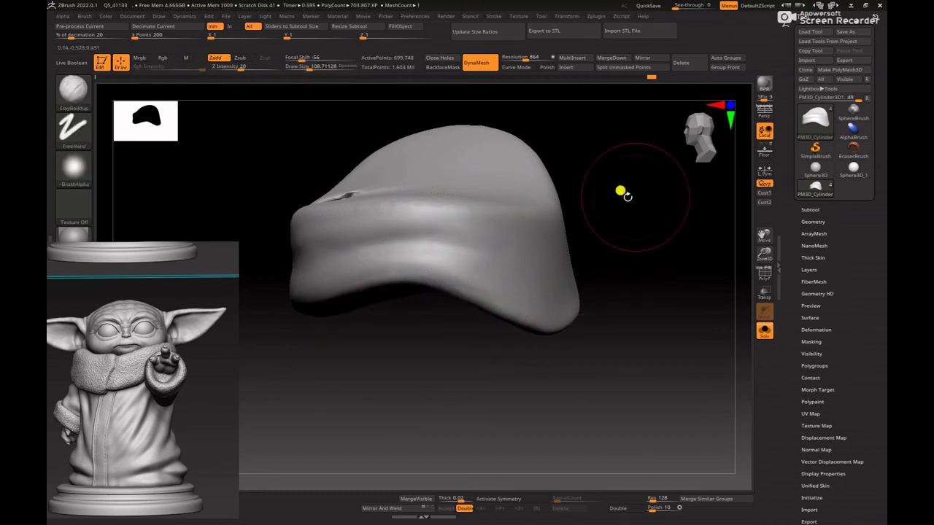
- Add a broad, soft fold to the collar's long front section with ClayBuildup at about 140 draw size and smooth it
drag(627, 197, 615, 265)
shift+drag(350, 171, 300, 93)
mouse_move(642, 266)
mouse_down()
mouse_move(684, 259)
mouse_move(706, 274)
mouse_move(543, 245)
mouse_move(601, 321)
mouse_move(561, 278)
mouse_move(647, 340)
mouse_move(475, 276)
mouse_up()
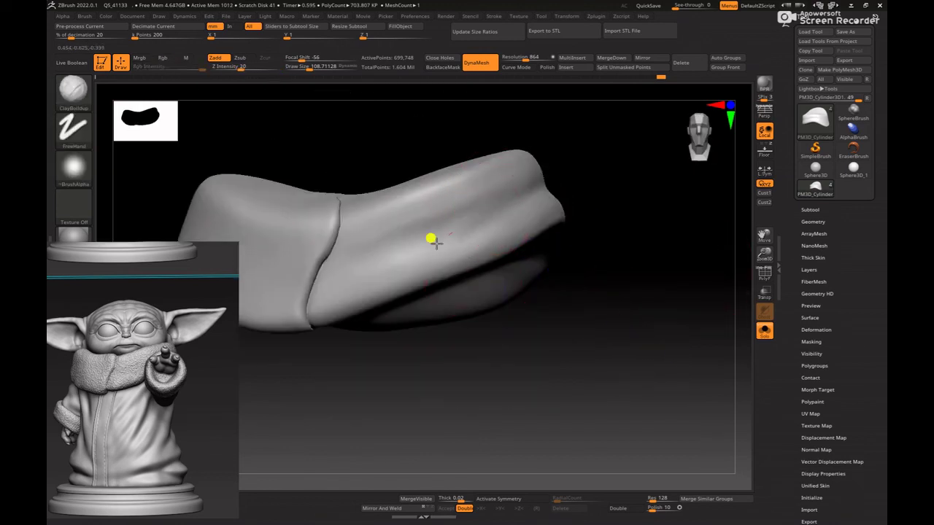
key(space)
drag(419, 233, 422, 232)
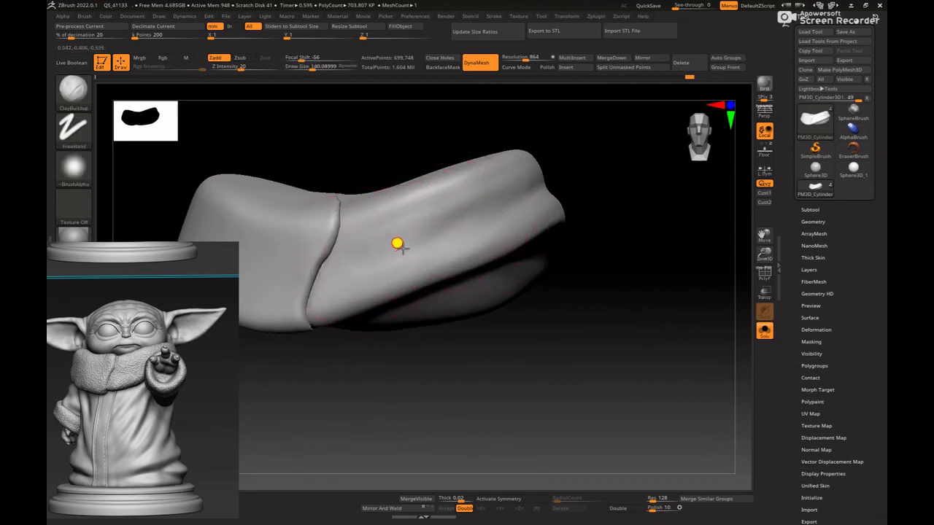
mouse_move(402, 249)
mouse_down()
mouse_move(467, 225)
mouse_move(424, 230)
mouse_up()
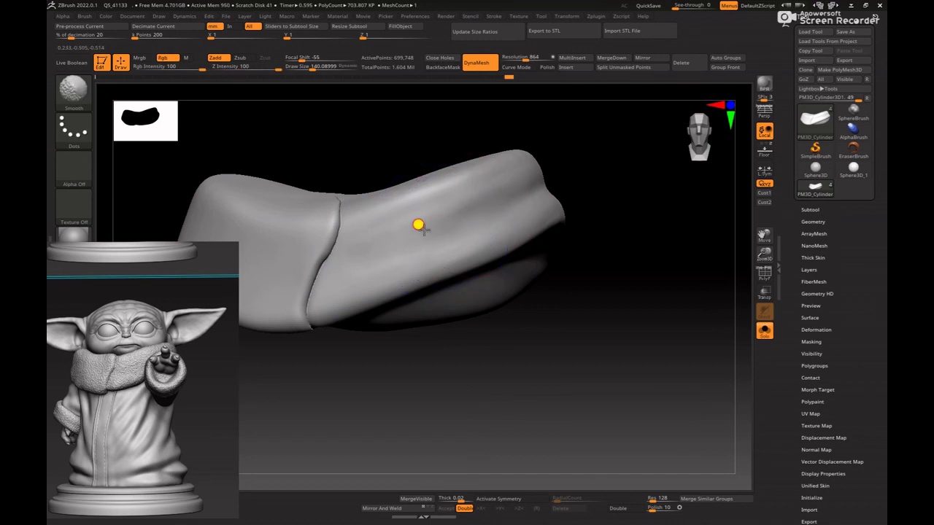
- Turn off Solo mode to show the collar together with the head from the front
mouse_move(664, 260)
ctrl+right_down()
mouse_move(612, 268)
mouse_move(589, 319)
mouse_move(586, 300)
mouse_move(567, 329)
mouse_move(597, 287)
mouse_move(608, 311)
mouse_move(670, 332)
ctrl+right_up()
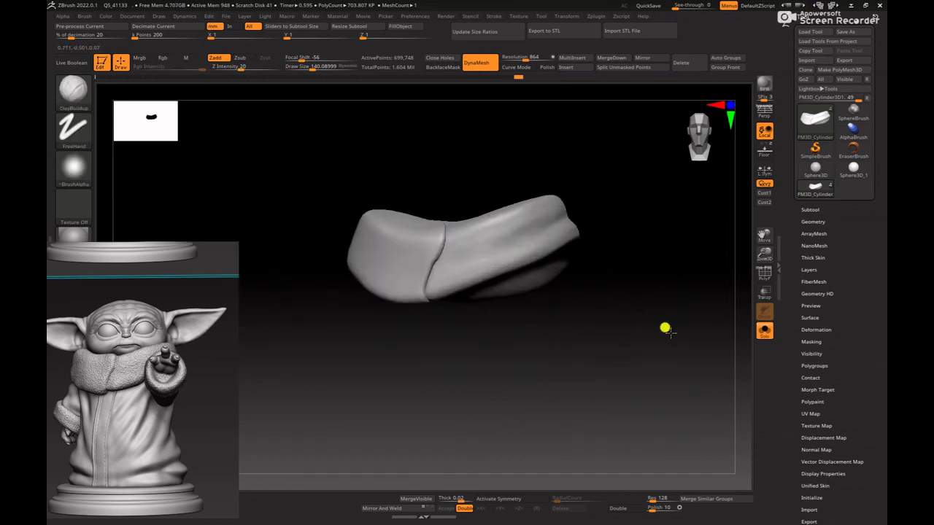
drag(665, 329, 586, 373)
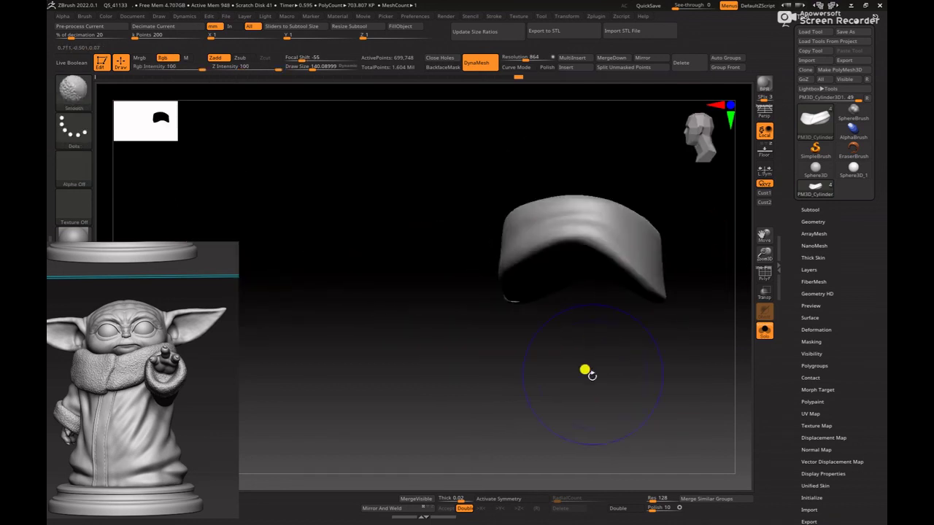
click(764, 332)
mouse_move(695, 364)
mouse_down()
mouse_move(631, 310)
mouse_move(514, 400)
mouse_move(546, 369)
mouse_move(523, 365)
mouse_move(607, 363)
mouse_move(586, 333)
mouse_move(581, 348)
mouse_move(650, 365)
mouse_up()
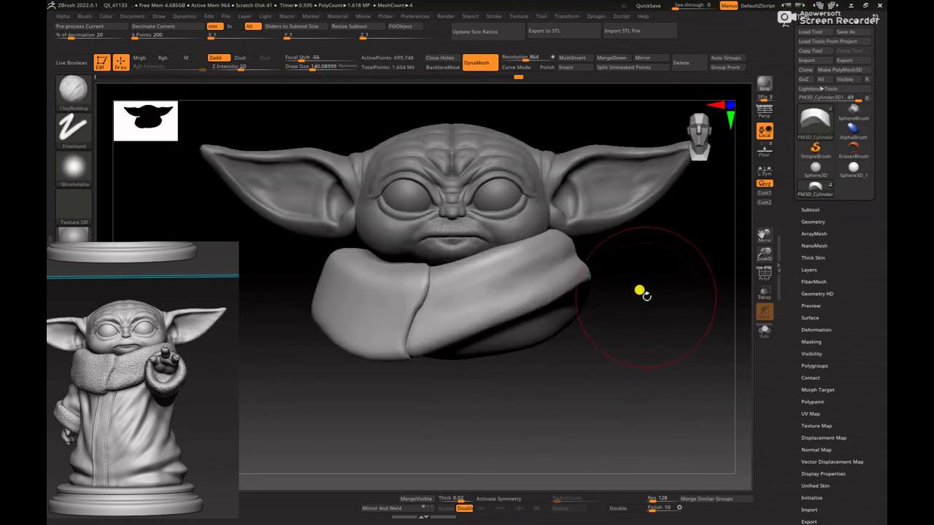
- Make the head and ears the active subtool and adjust the ear's base with the Move brush at about 39 draw size
mouse_move(671, 298)
mouse_down()
mouse_move(637, 355)
mouse_move(632, 338)
mouse_move(615, 333)
mouse_move(626, 358)
mouse_move(681, 357)
mouse_move(665, 360)
mouse_move(675, 370)
mouse_move(661, 364)
mouse_up()
key(b)
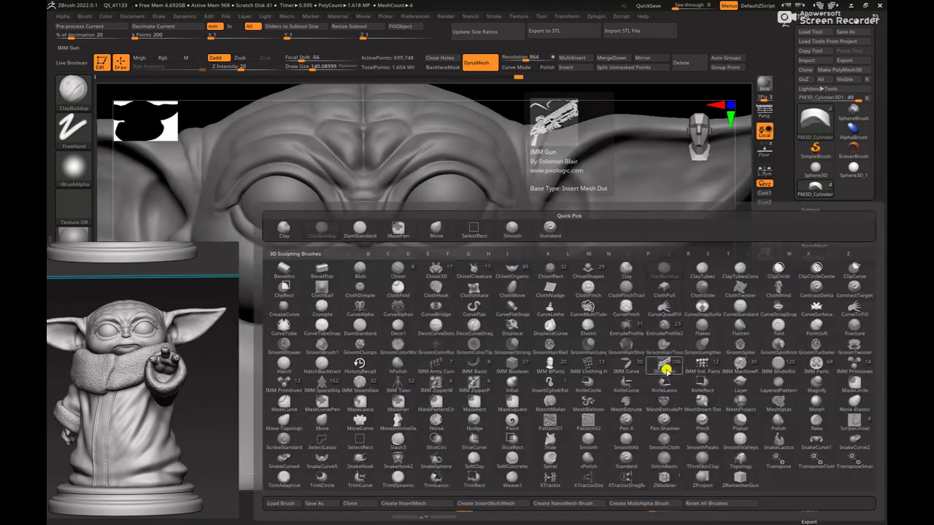
key(c)
key(b)
key(space)
drag(509, 261, 520, 229)
alt+click(540, 210)
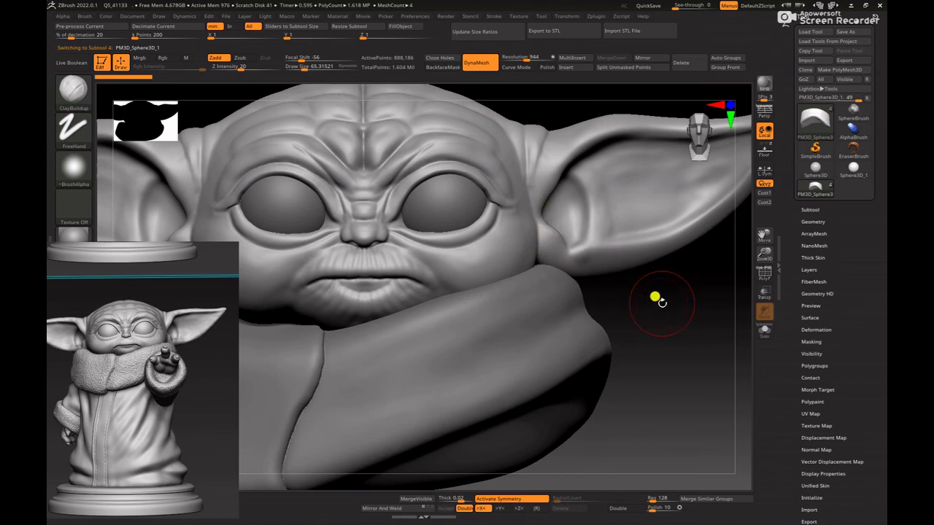
key(b)
key(m)
key(v)
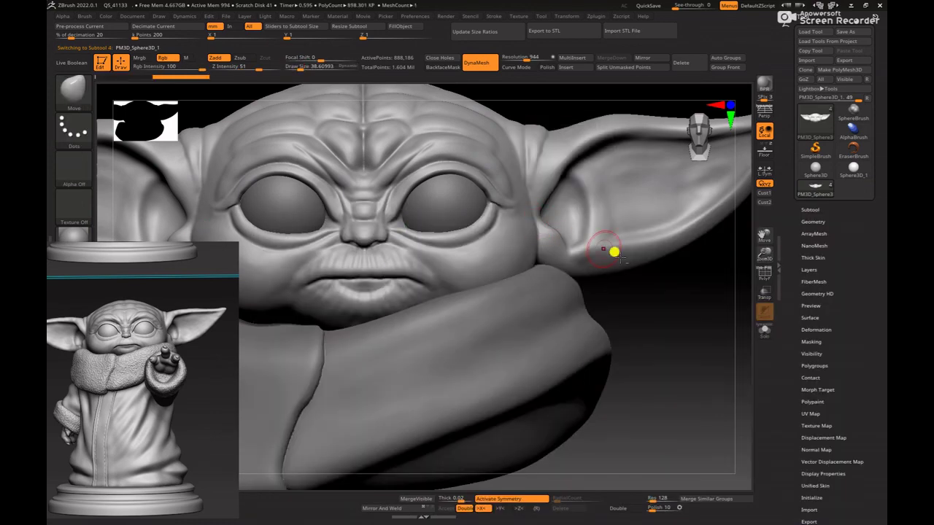
- Flatten the ear's inner surface with the hPolish brush at about 39 draw size
mouse_move(676, 318)
alt+mouse_down()
mouse_move(678, 294)
mouse_move(682, 390)
alt+mouse_up()
alt+drag(637, 366, 518, 385)
key(b)
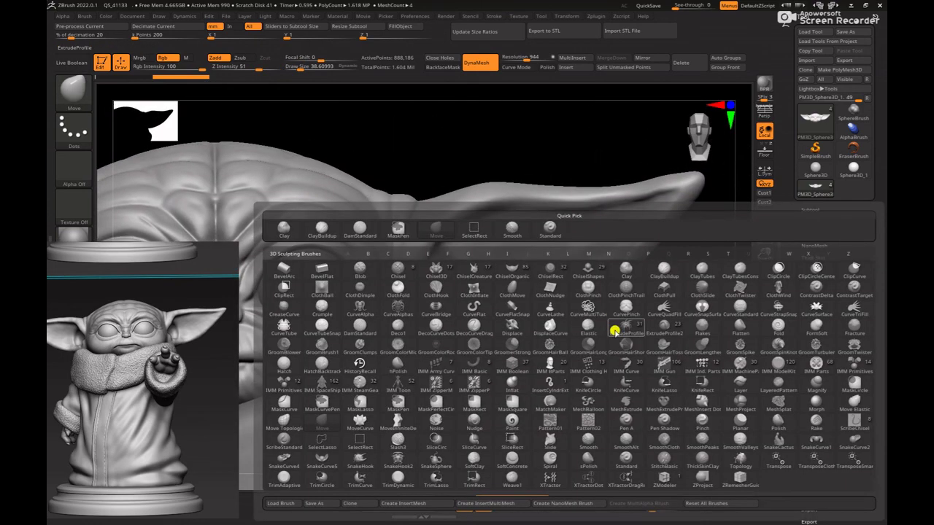
key(t)
key(d)
key(b)
key(h)
key(p)
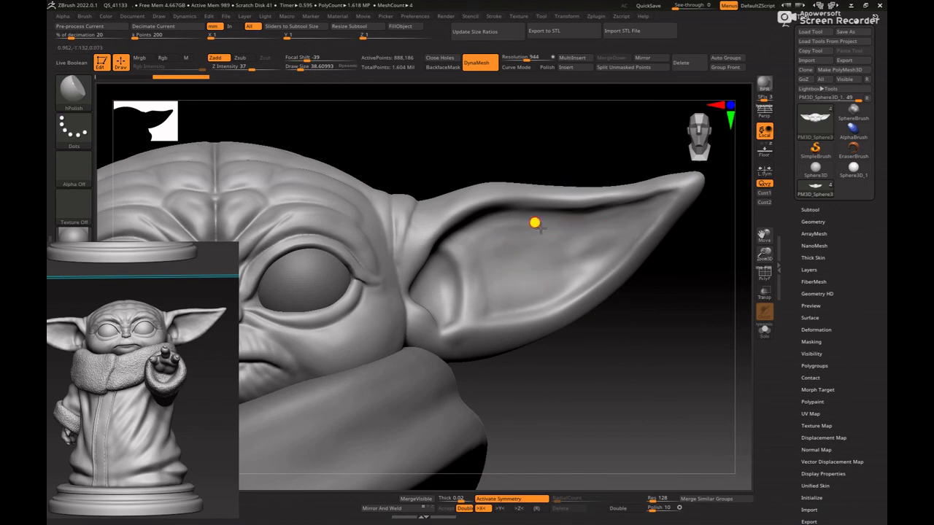
click(534, 222)
mouse_move(679, 307)
mouse_down()
mouse_move(686, 269)
mouse_move(670, 305)
mouse_up()
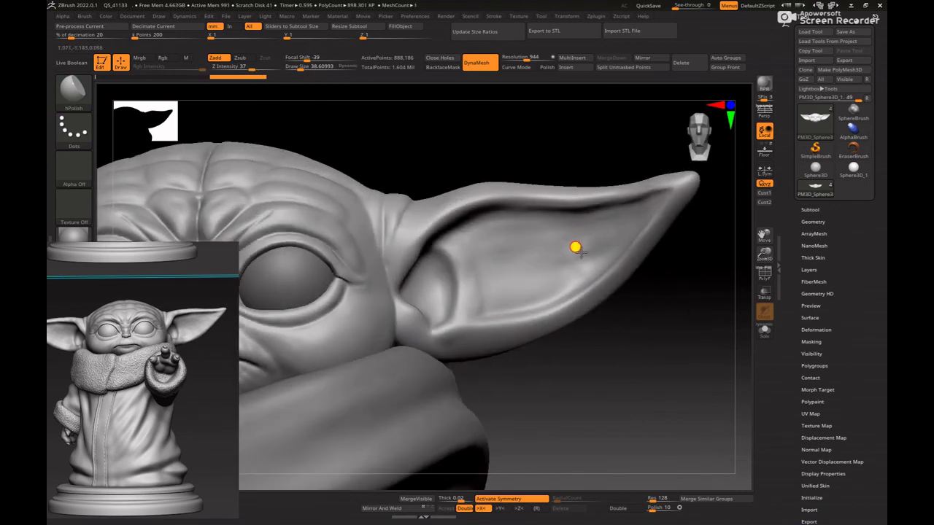
- Define the ear's inner rim toward the tip with hPolish at about 19 draw size
mouse_move(685, 262)
mouse_down()
mouse_move(738, 234)
mouse_move(734, 252)
mouse_move(632, 346)
mouse_up()
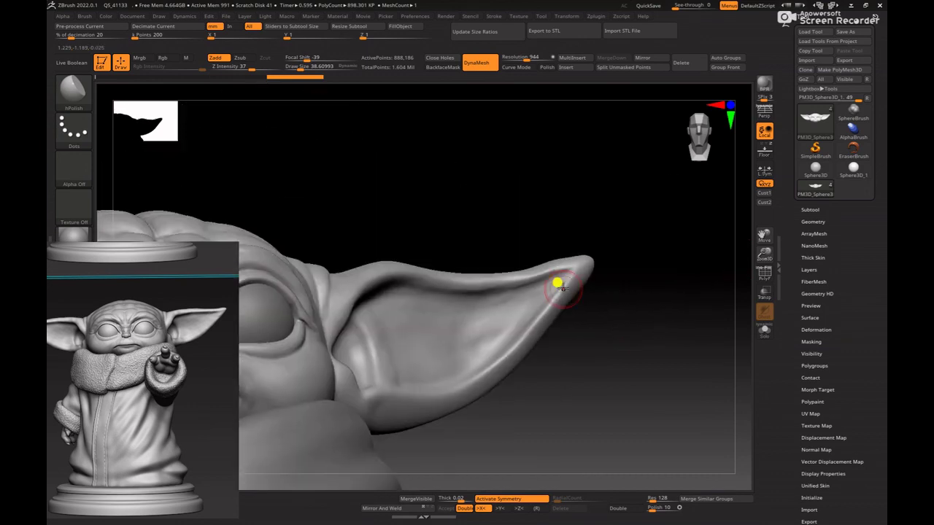
key(s)
drag(562, 283, 556, 282)
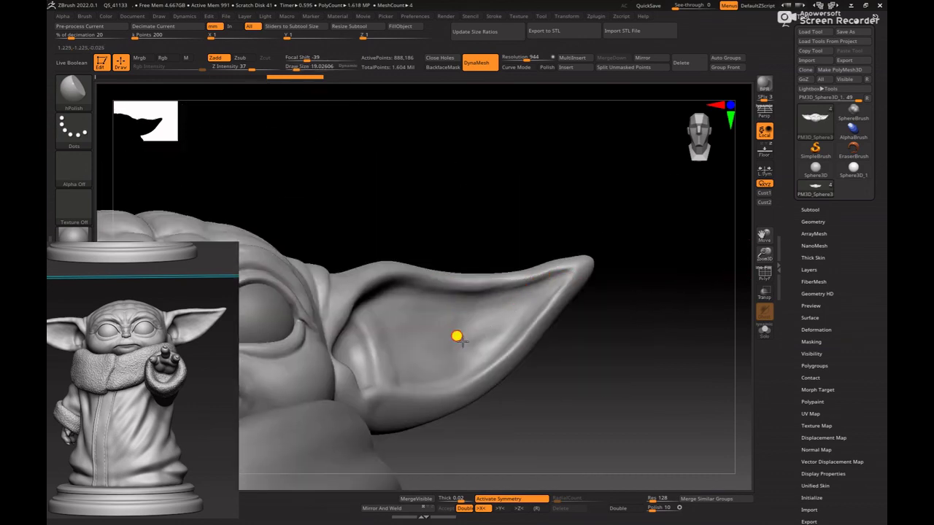
mouse_move(678, 295)
mouse_down()
mouse_move(688, 284)
mouse_move(560, 256)
mouse_move(616, 226)
mouse_up()
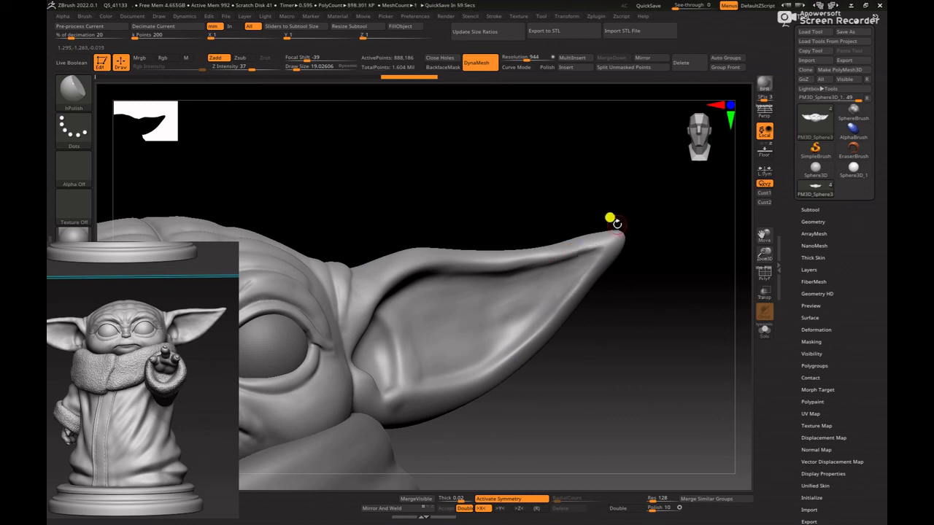
- Smooth the inner ear near its base and adjust the ear's lower edge with the Move brush at about 54 draw size
mouse_move(686, 378)
mouse_down()
mouse_move(694, 399)
mouse_move(632, 367)
mouse_move(609, 392)
mouse_move(667, 412)
mouse_move(618, 386)
mouse_move(602, 394)
mouse_move(576, 355)
mouse_up()
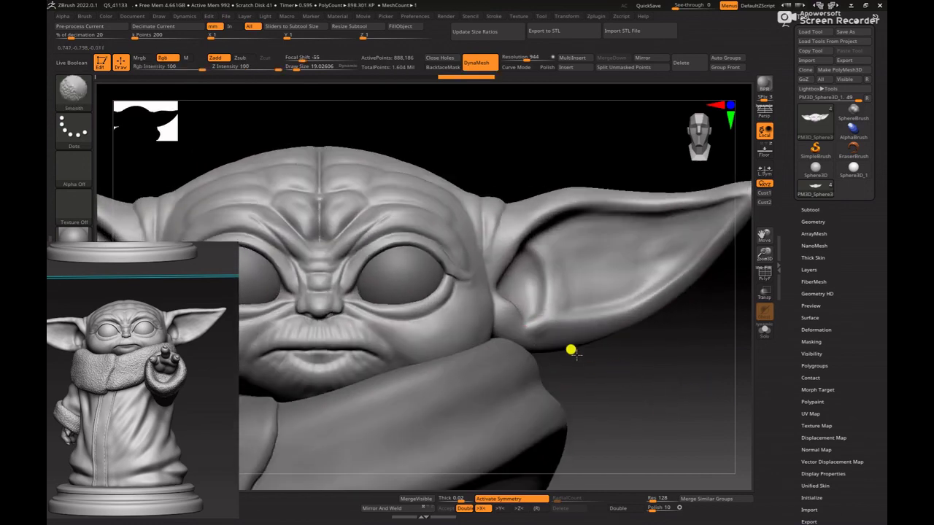
key(space)
key(space)
key(space)
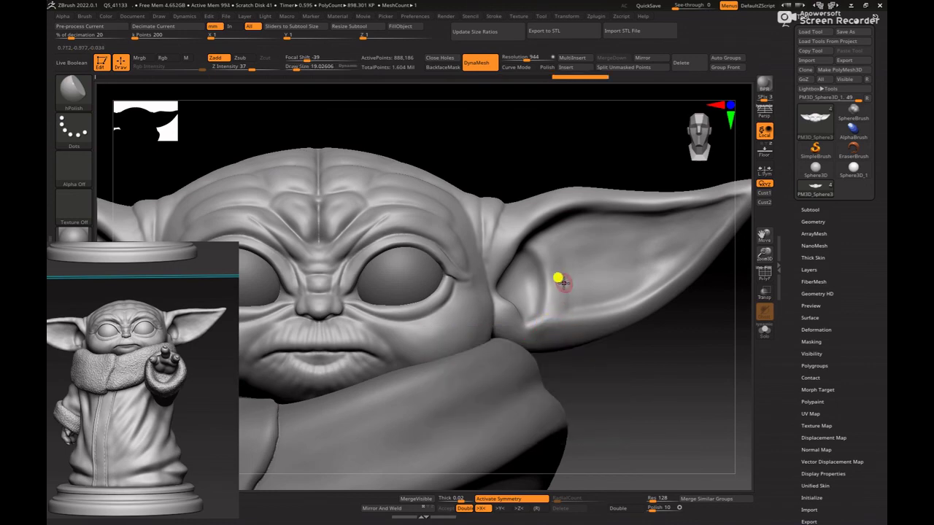
key(b)
key(m)
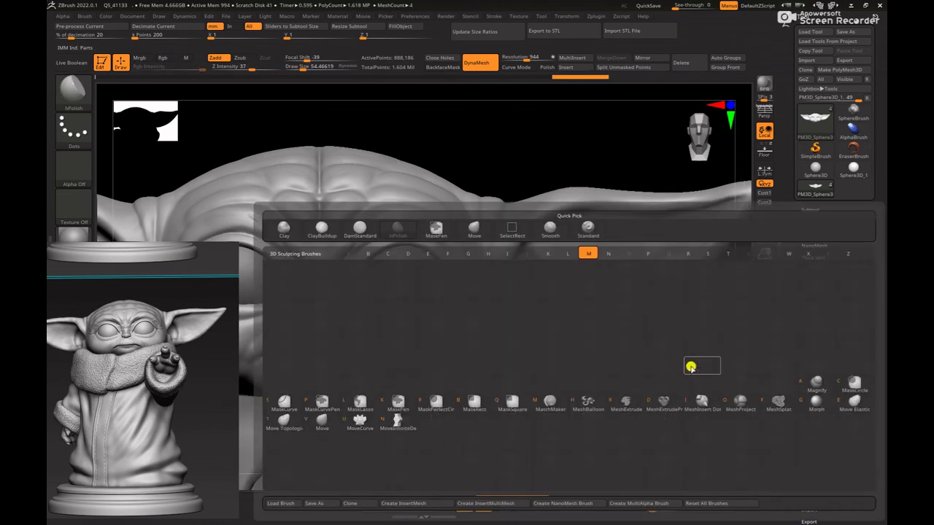
key(v)
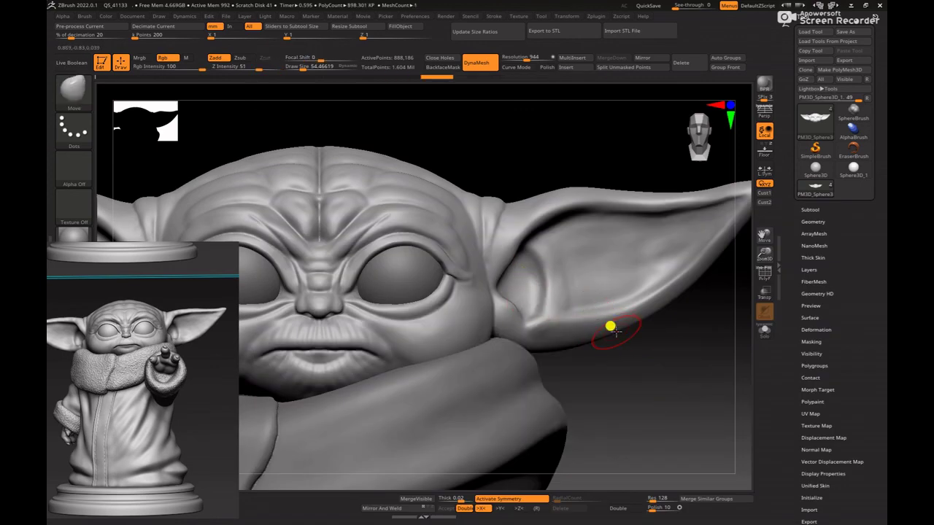
- Build up soft volume inside the ear with ClayBuildup at about 114 draw size
key(b)
key(c)
key(b)
key(space)
key(space)
drag(565, 263, 619, 261)
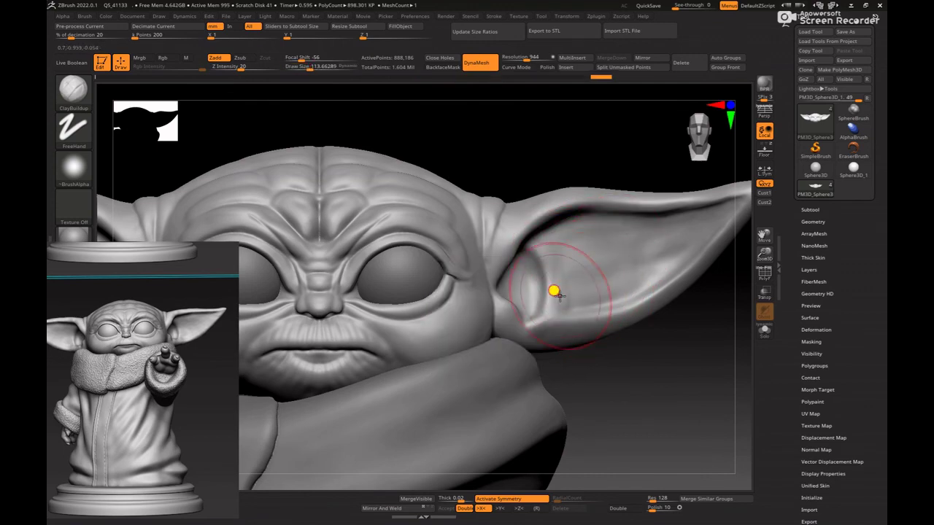
key(space)
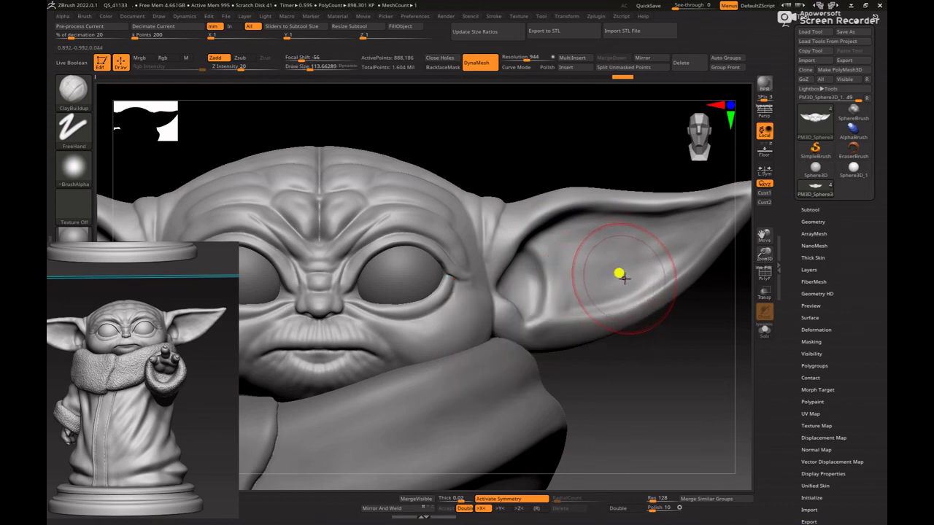
mouse_move(624, 278)
mouse_down()
mouse_move(651, 252)
mouse_move(627, 253)
mouse_up()
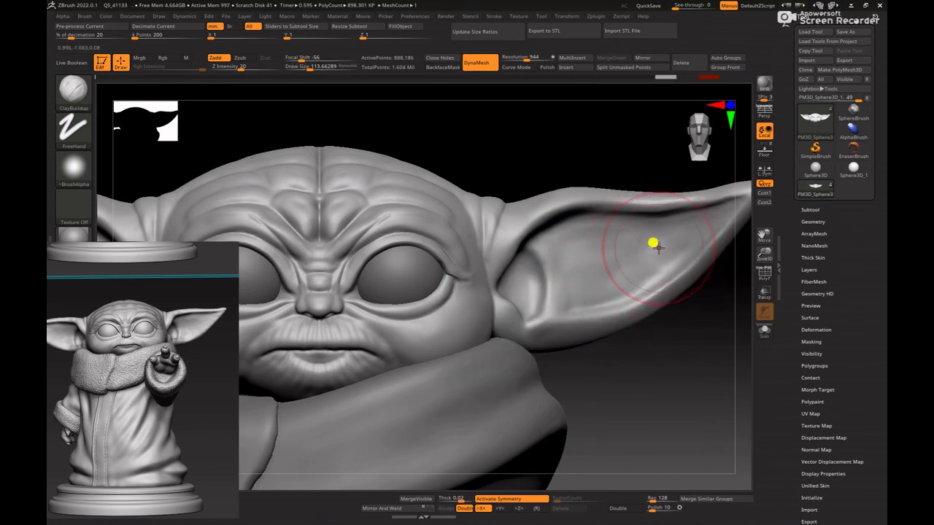
- Smooth the inner surface along the ear's lower edge, checking the shape against the whole head
key(shift)
shift+drag(592, 312, 695, 323)
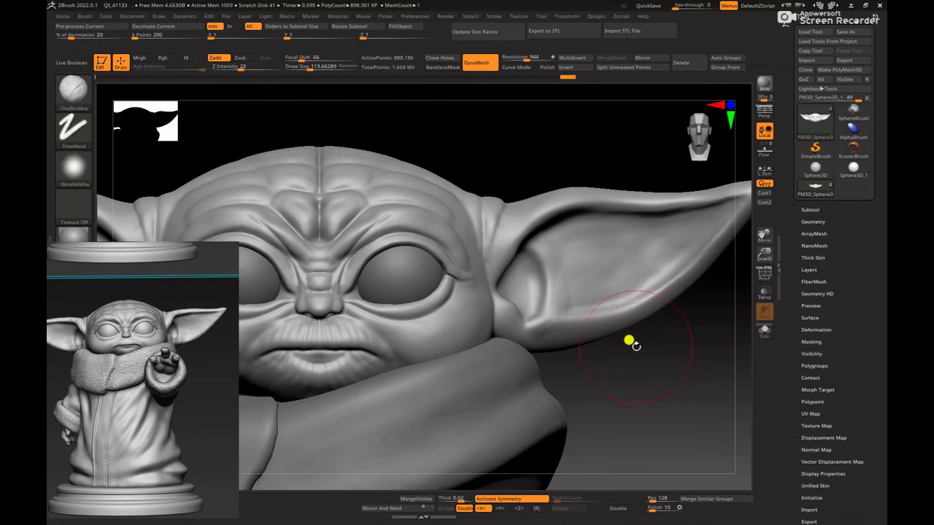
key(f)
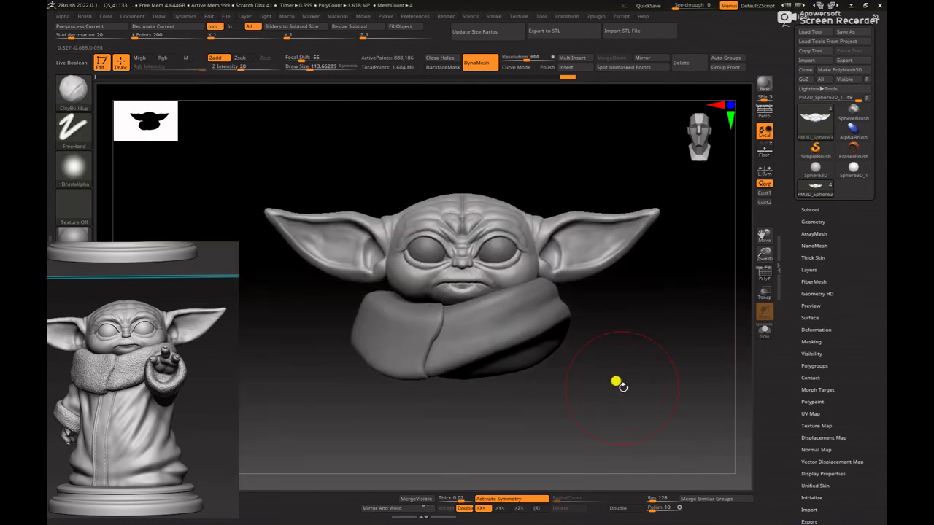
alt+drag(655, 383, 639, 389)
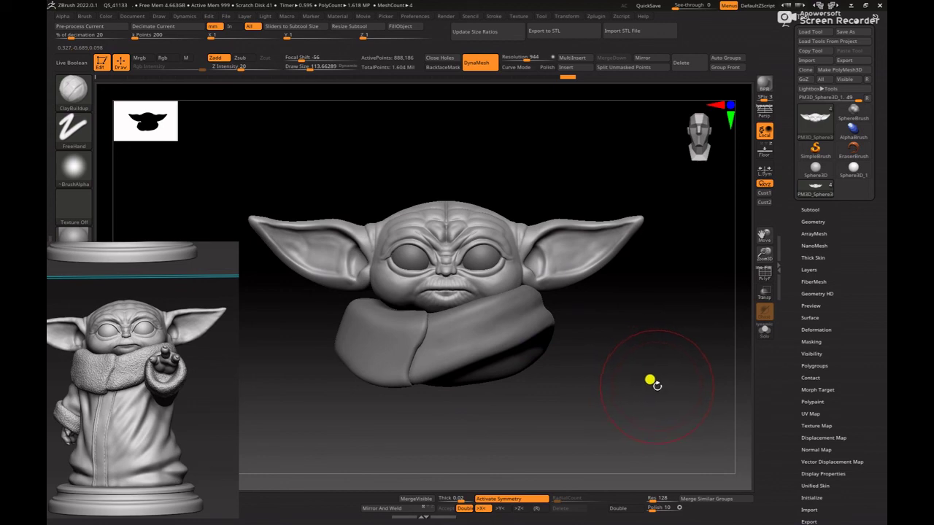
key(ctrl)
mouse_move(583, 396)
alt+mouse_down()
mouse_move(588, 408)
mouse_move(623, 418)
mouse_move(597, 393)
mouse_move(525, 421)
mouse_move(550, 409)
mouse_move(534, 384)
mouse_move(635, 350)
alt+mouse_up()
- Merge the two eye sphere subtools and the head mesh below them into a single subtool
click(810, 210)
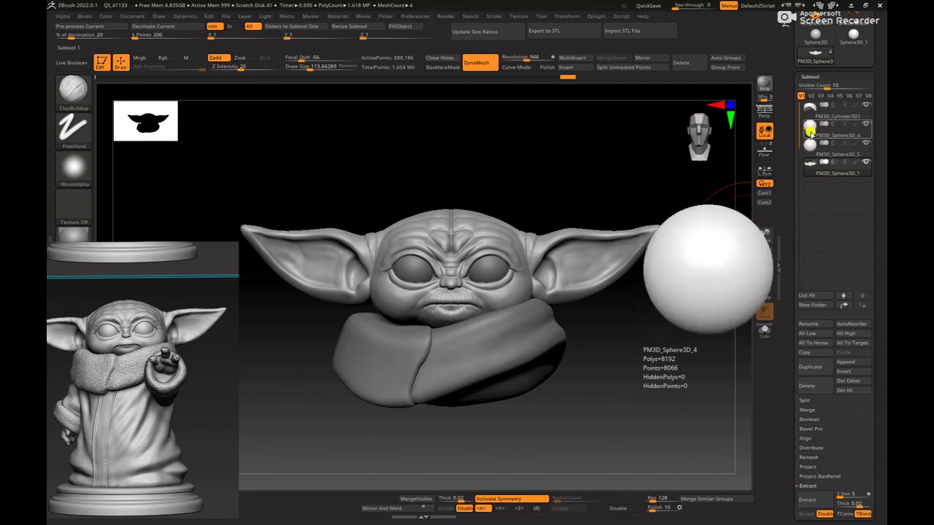
click(809, 125)
click(614, 58)
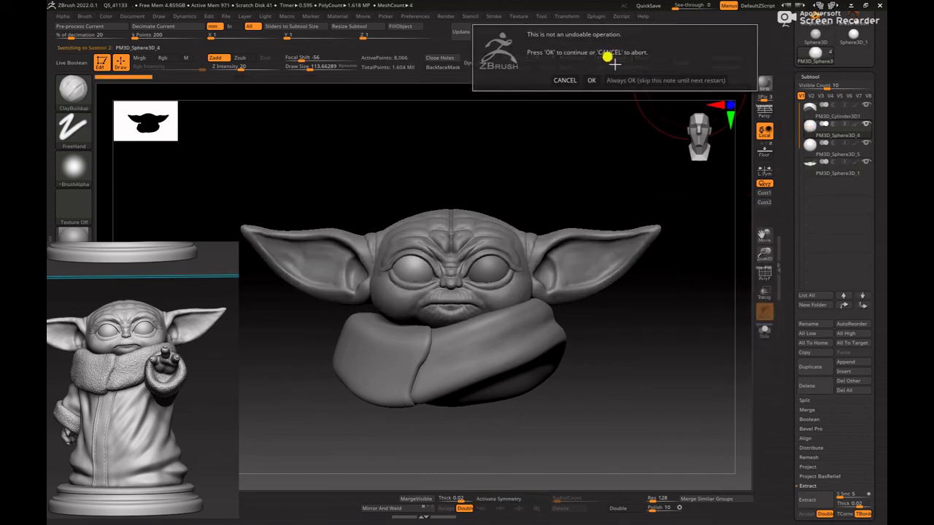
click(626, 80)
click(607, 60)
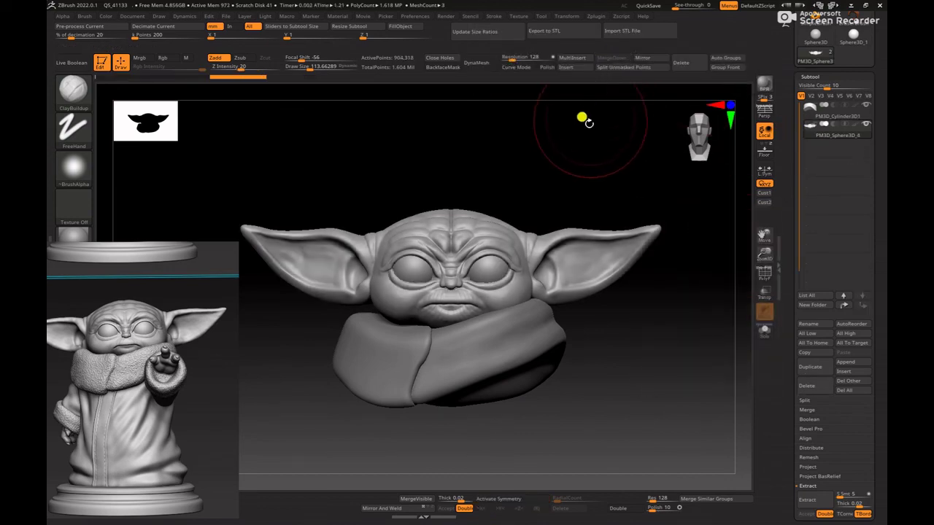
mouse_move(571, 171)
alt+mouse_down()
mouse_move(587, 171)
mouse_move(576, 145)
mouse_move(556, 170)
mouse_move(567, 173)
alt+mouse_up()
- Rotate the merged head about its center to follow the head tilt in the front reference image
key(w)
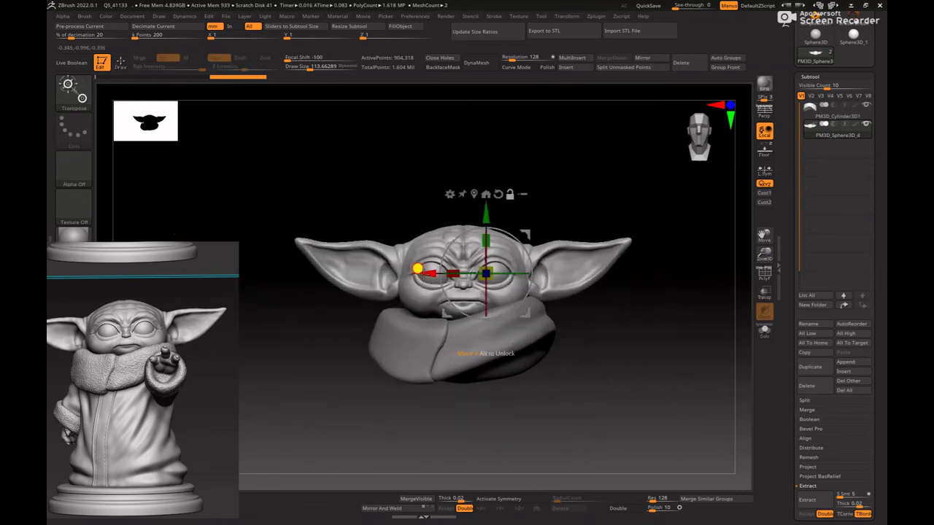
alt+drag(416, 270, 525, 249)
alt+drag(632, 307, 658, 282)
alt+drag(692, 310, 730, 357)
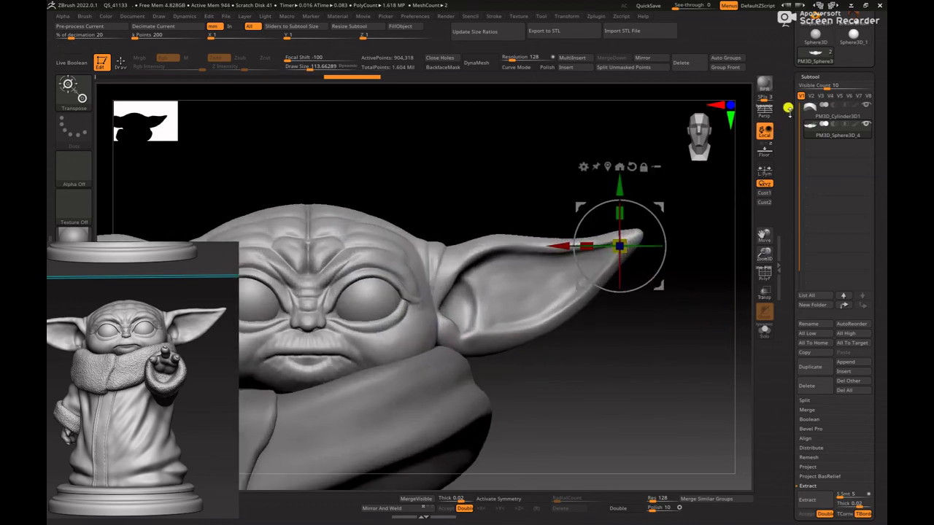
click(765, 151)
alt+drag(641, 360, 689, 326)
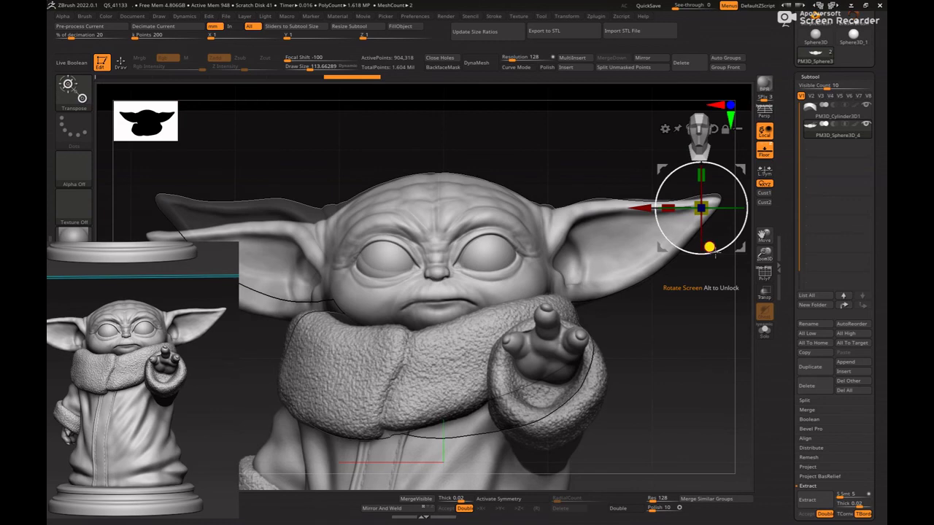
drag(716, 254, 473, 300)
key(ctrl+z)
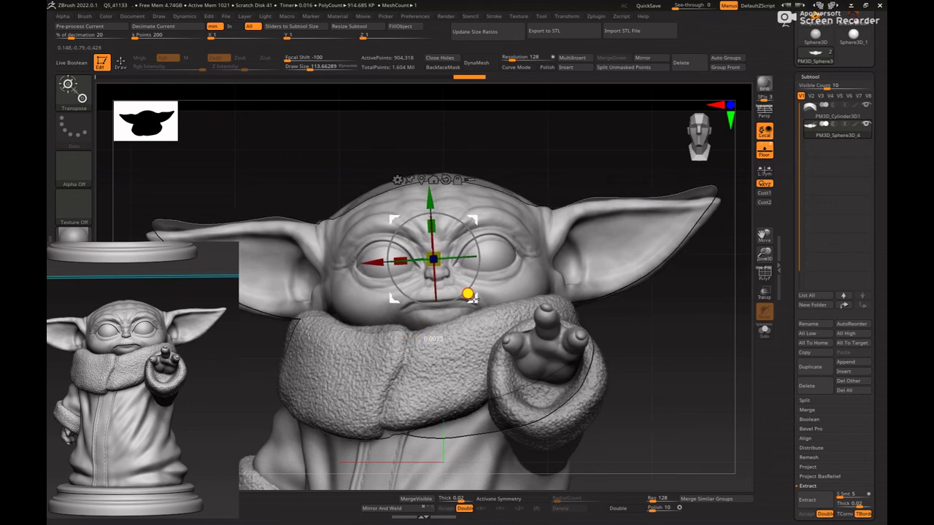
click(763, 154)
mouse_move(699, 304)
alt+mouse_down()
mouse_move(616, 273)
mouse_move(662, 298)
mouse_move(615, 329)
mouse_move(648, 342)
mouse_move(635, 363)
mouse_move(599, 348)
alt+mouse_up()
key(q)
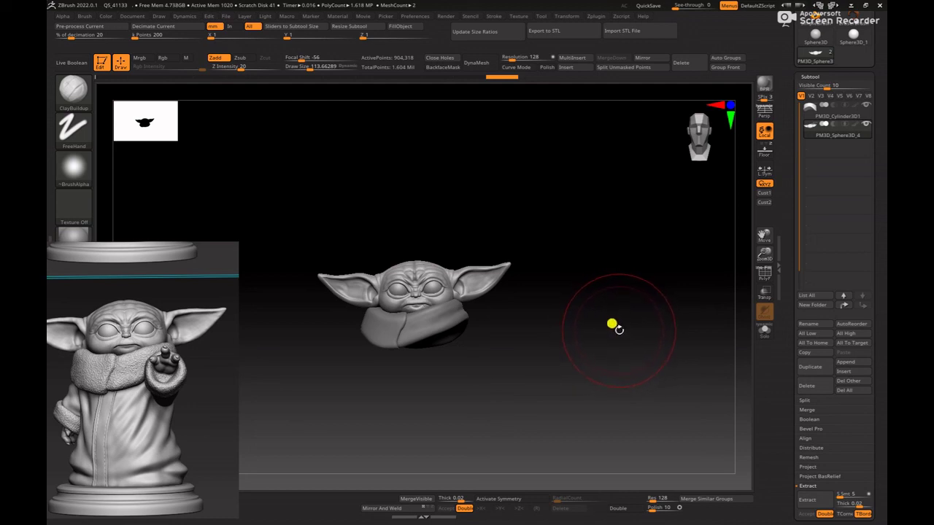
- Examine the reference views of the full figure for the shape of the robe, arms and base
alt+drag(602, 339, 605, 297)
alt+drag(300, 338, 342, 420)
drag(203, 375, 235, 520)
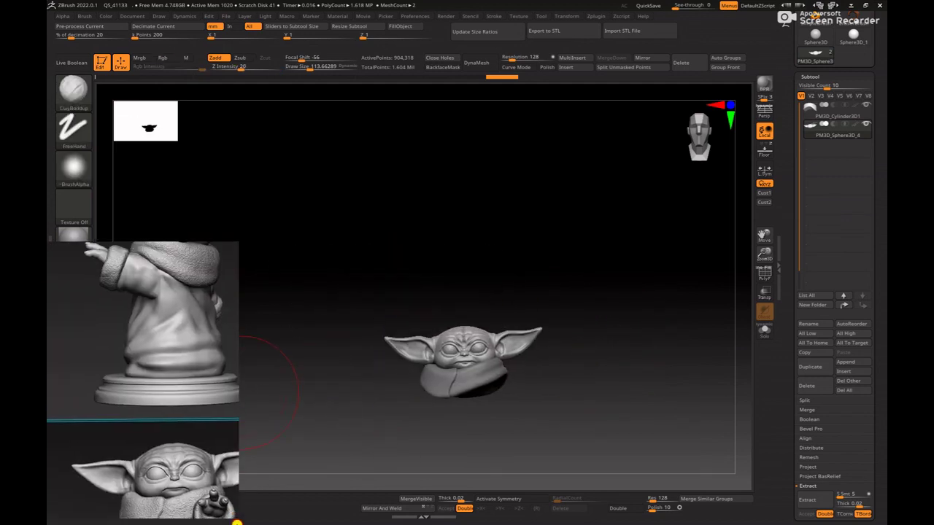
drag(181, 424, 174, 355)
drag(197, 438, 192, 511)
drag(189, 417, 182, 329)
scroll(182, 330, down, 2)
scroll(226, 387, up, 4)
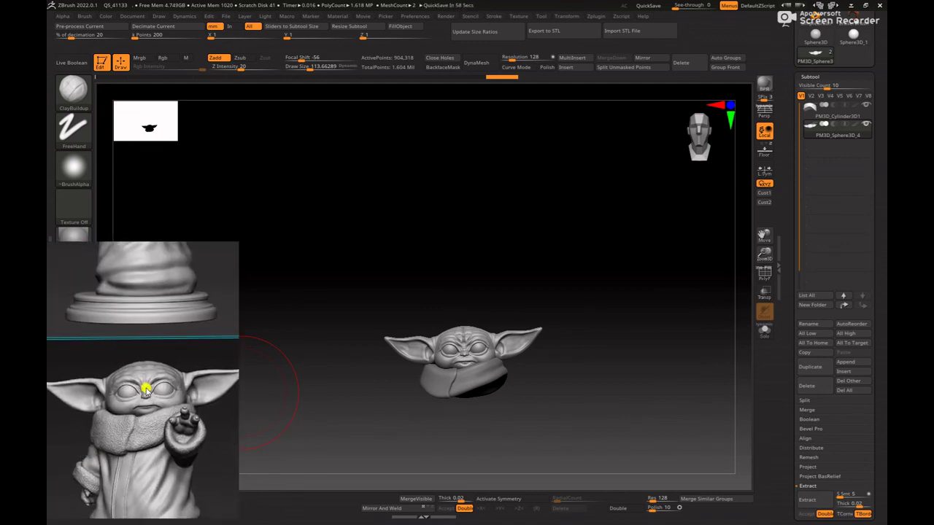
scroll(131, 404, up, 3)
drag(73, 478, 208, 452)
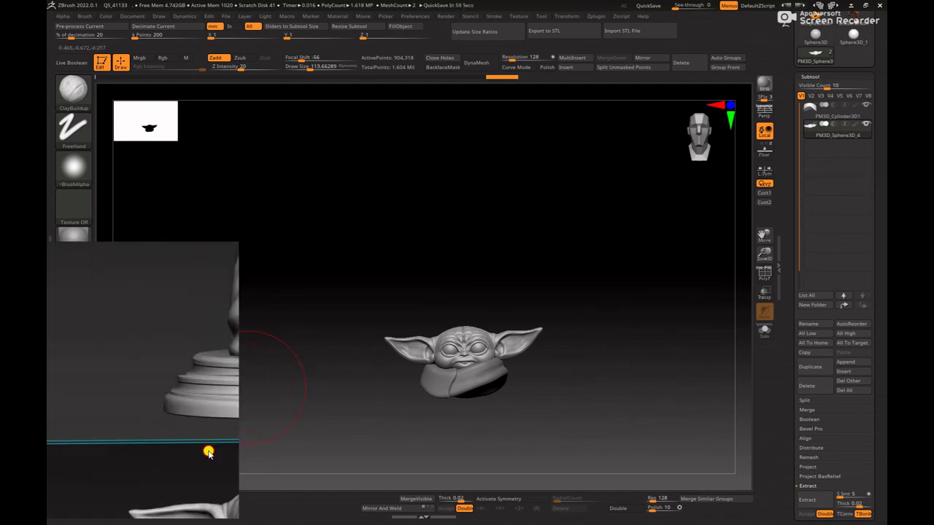
drag(175, 346, 82, 473)
drag(164, 450, 148, 395)
scroll(147, 393, down, 5)
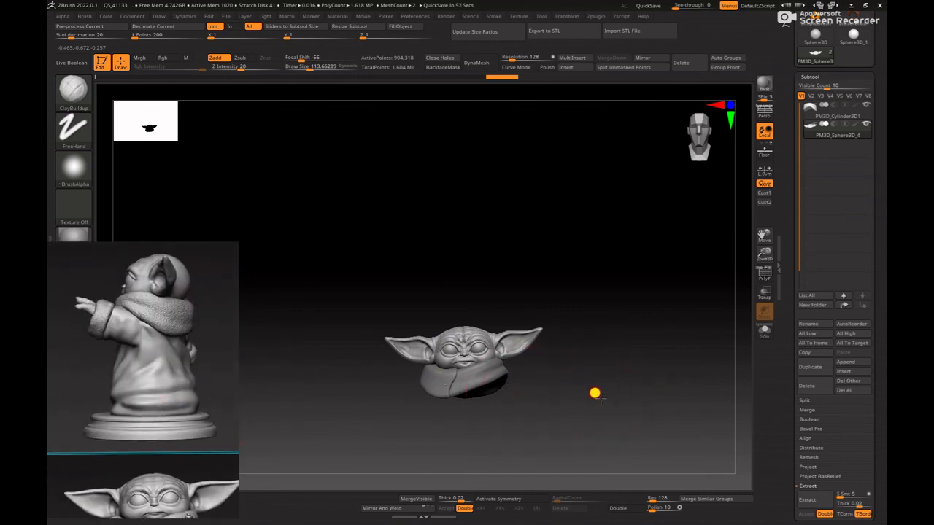
alt+drag(601, 399, 570, 369)
alt+drag(586, 413, 515, 292)
drag(181, 465, 150, 321)
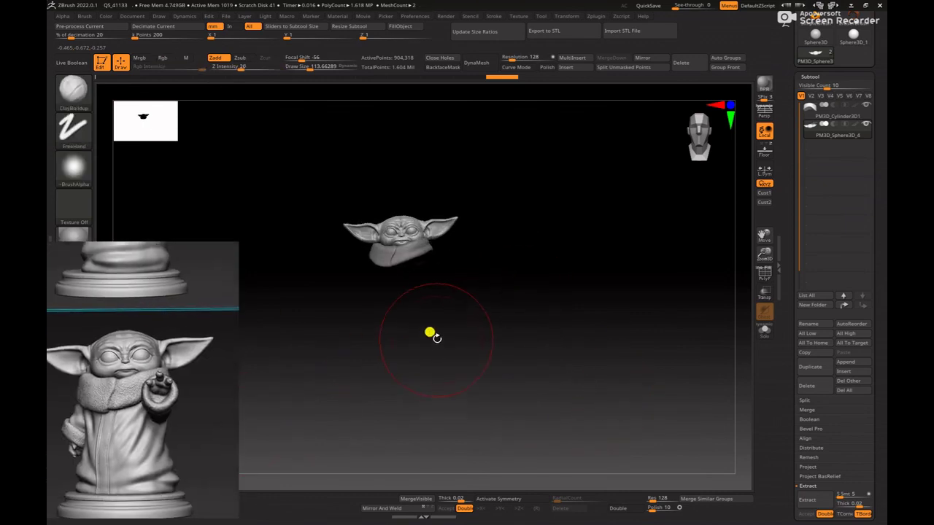
- Insert a Cylinder3D as a new subtool and lower it beneath the head over the robe in the reference
click(565, 67)
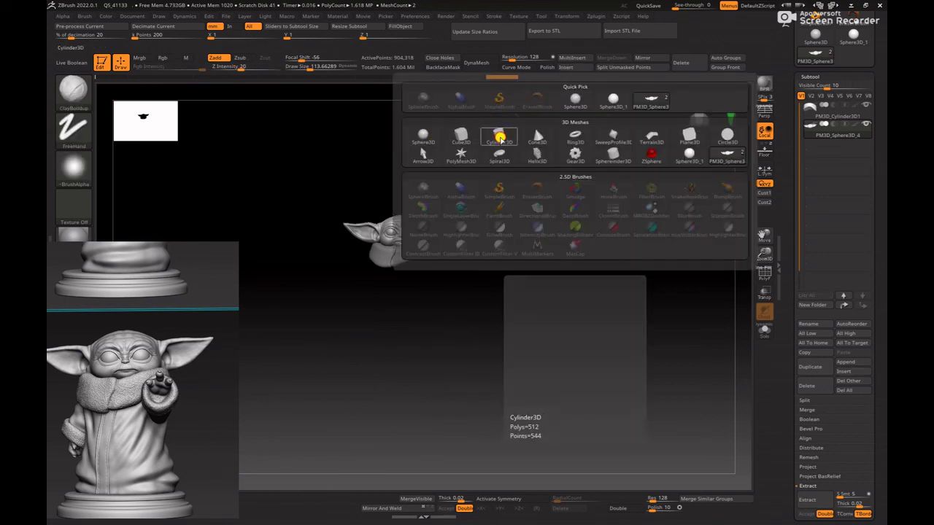
click(499, 139)
key(w)
alt+drag(559, 219, 642, 329)
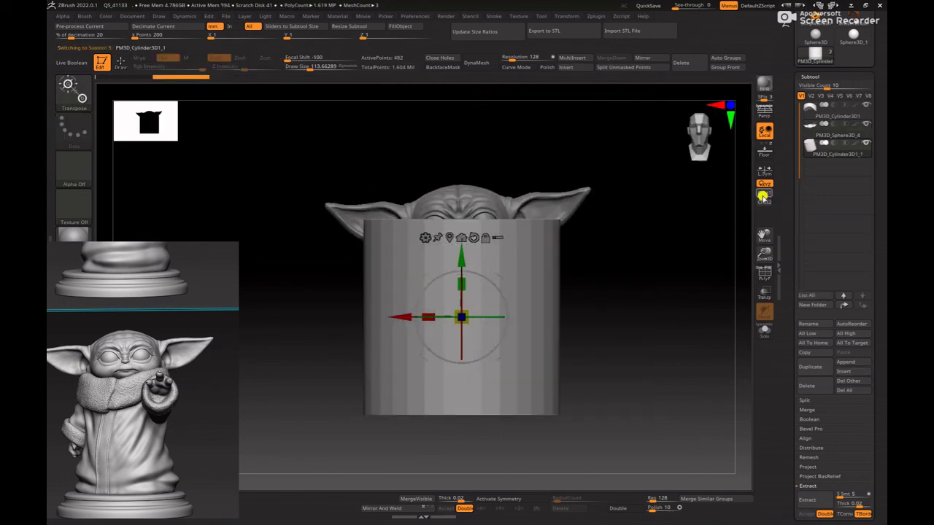
click(764, 153)
drag(461, 257, 461, 301)
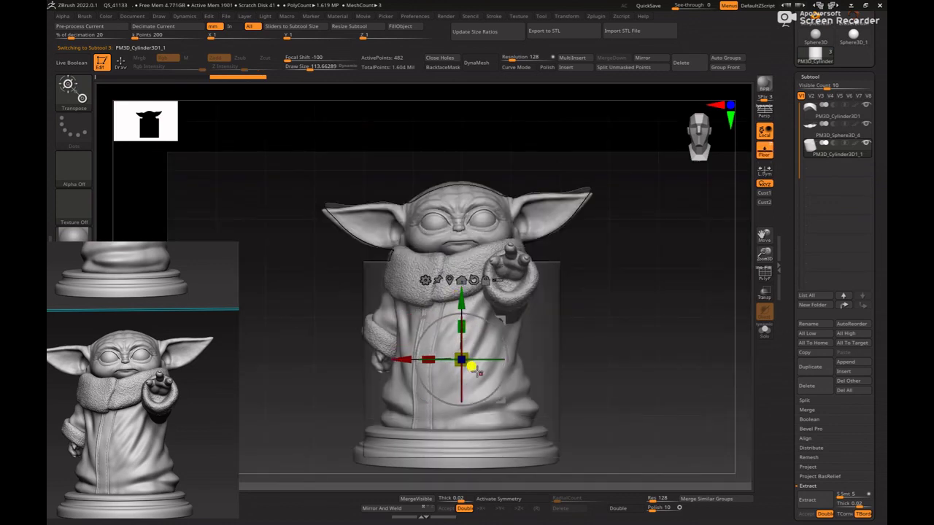
- Scale the cylinder down and raise it into the collar, comparing its outline with the robe in the front reference
drag(467, 365, 451, 339)
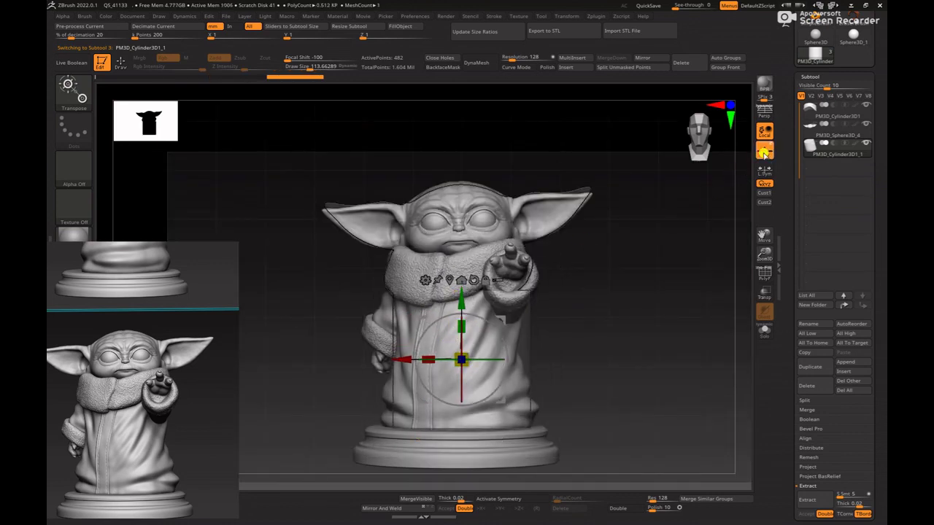
click(764, 151)
drag(465, 362, 460, 357)
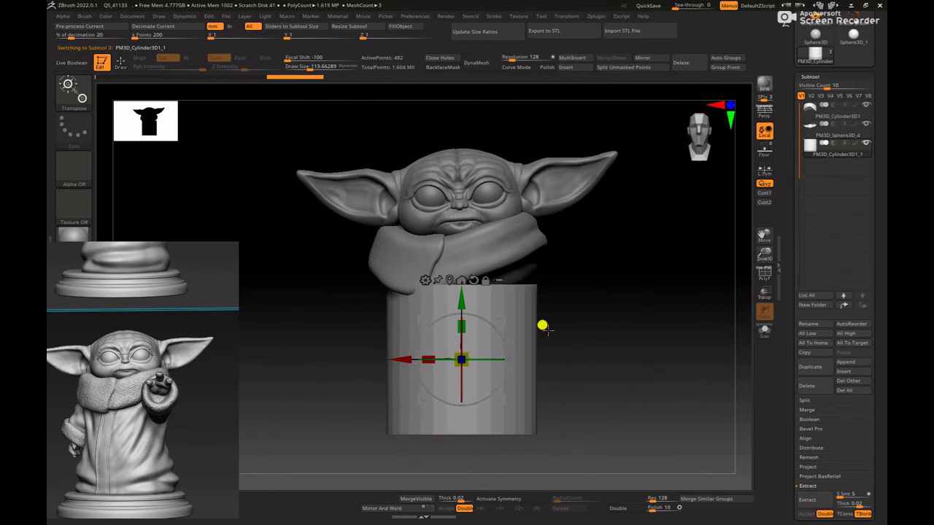
shift+drag(681, 332, 645, 327)
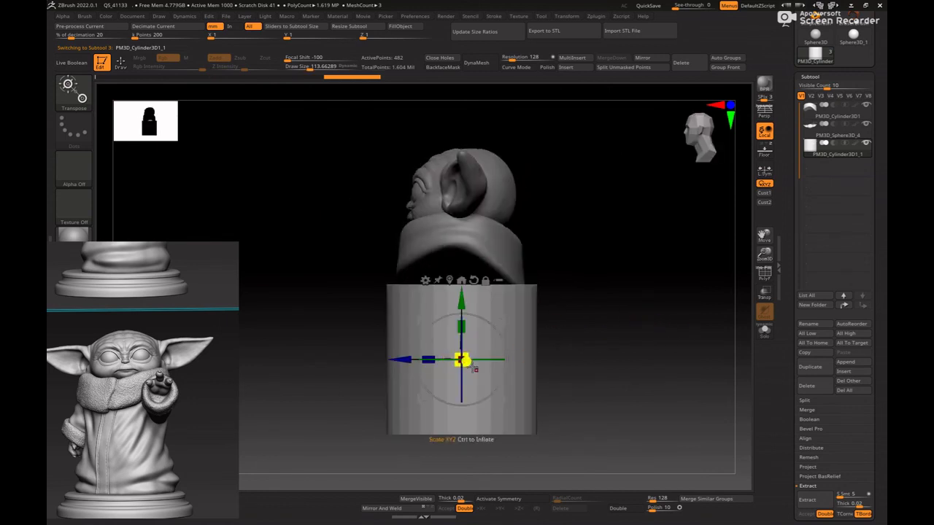
drag(466, 361, 442, 357)
drag(559, 317, 642, 310)
drag(454, 293, 443, 266)
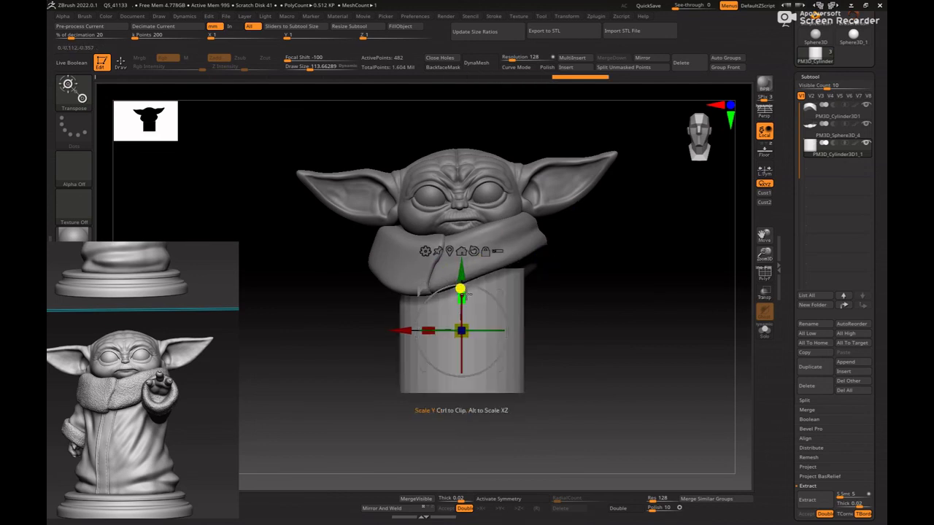
click(764, 151)
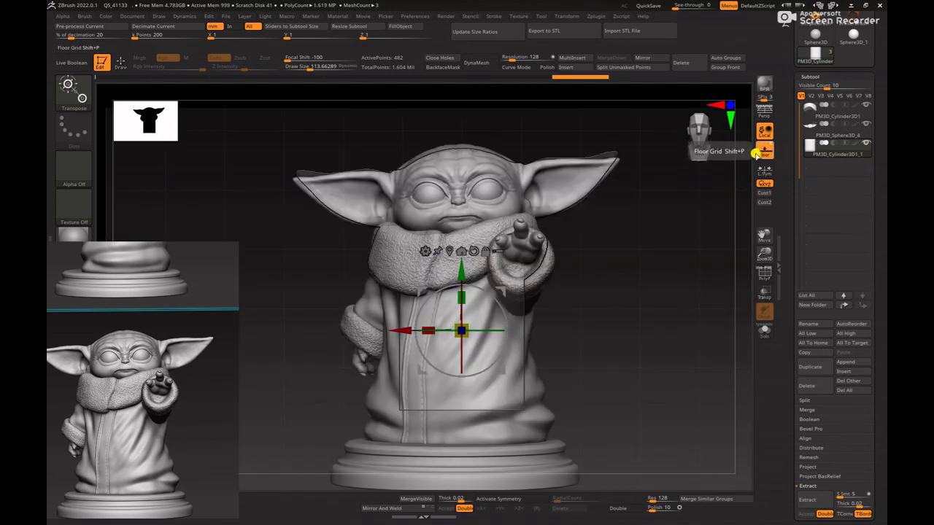